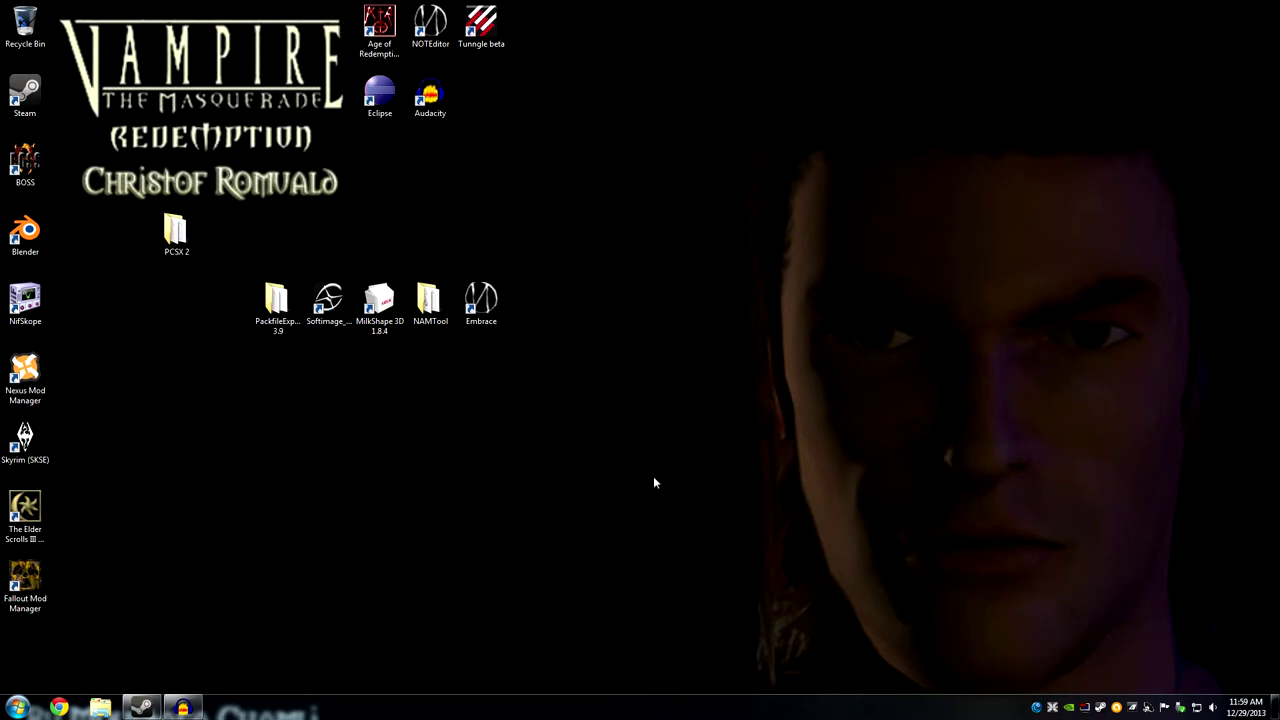
left_click(380, 305)
left_click(419, 300)
left_click(501, 441)
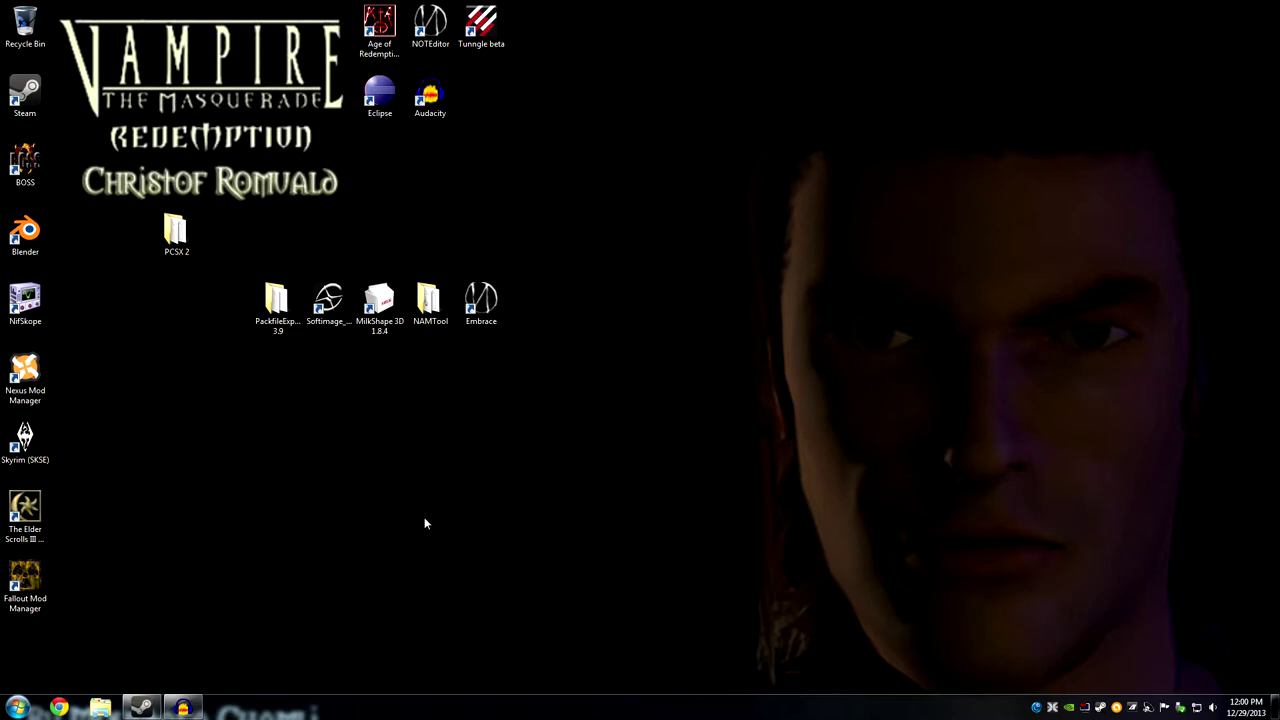
Switch to Chrome, close the spare Google tab and open the Open Nod Development page of e-mods.net.
left_click(59, 709)
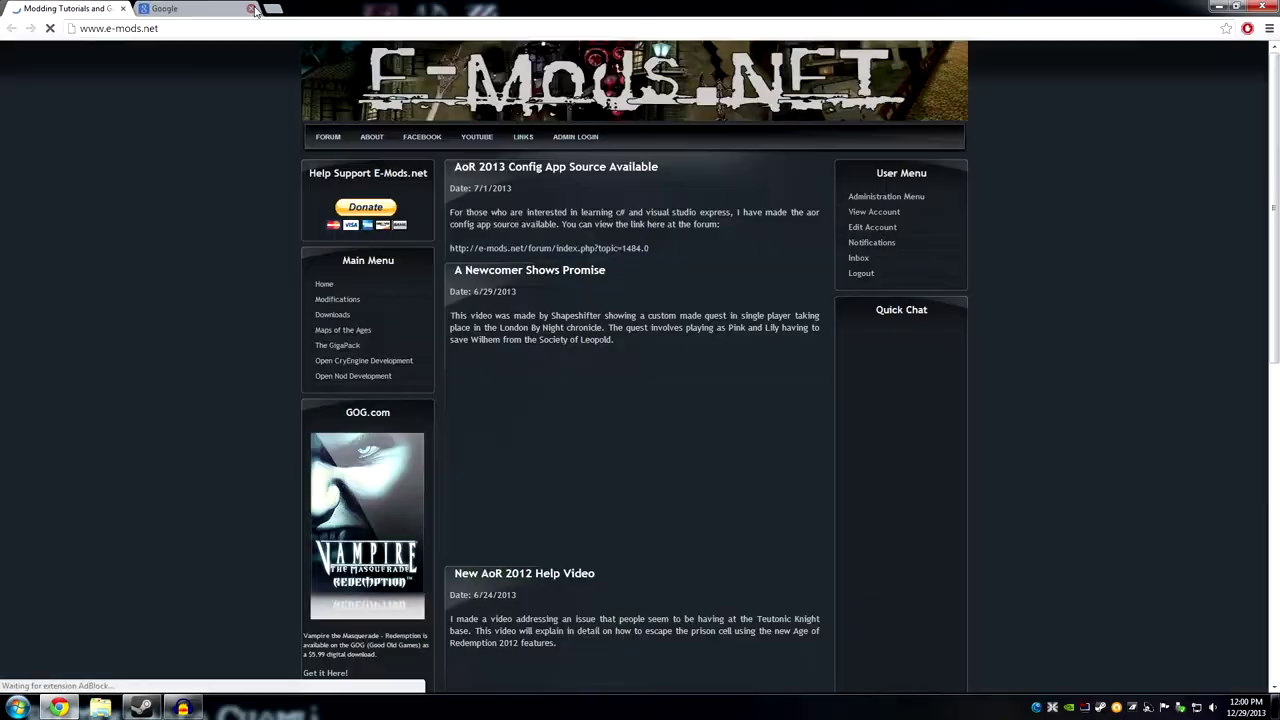
left_click(251, 9)
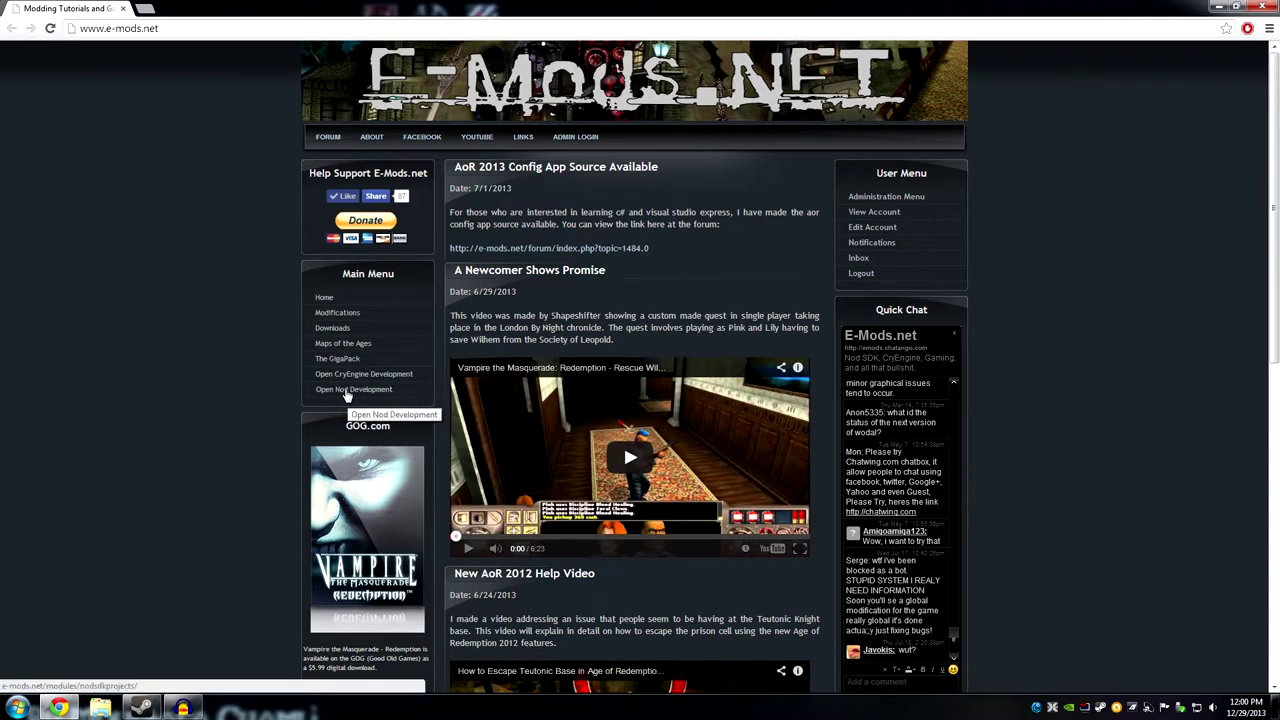
left_click(345, 391)
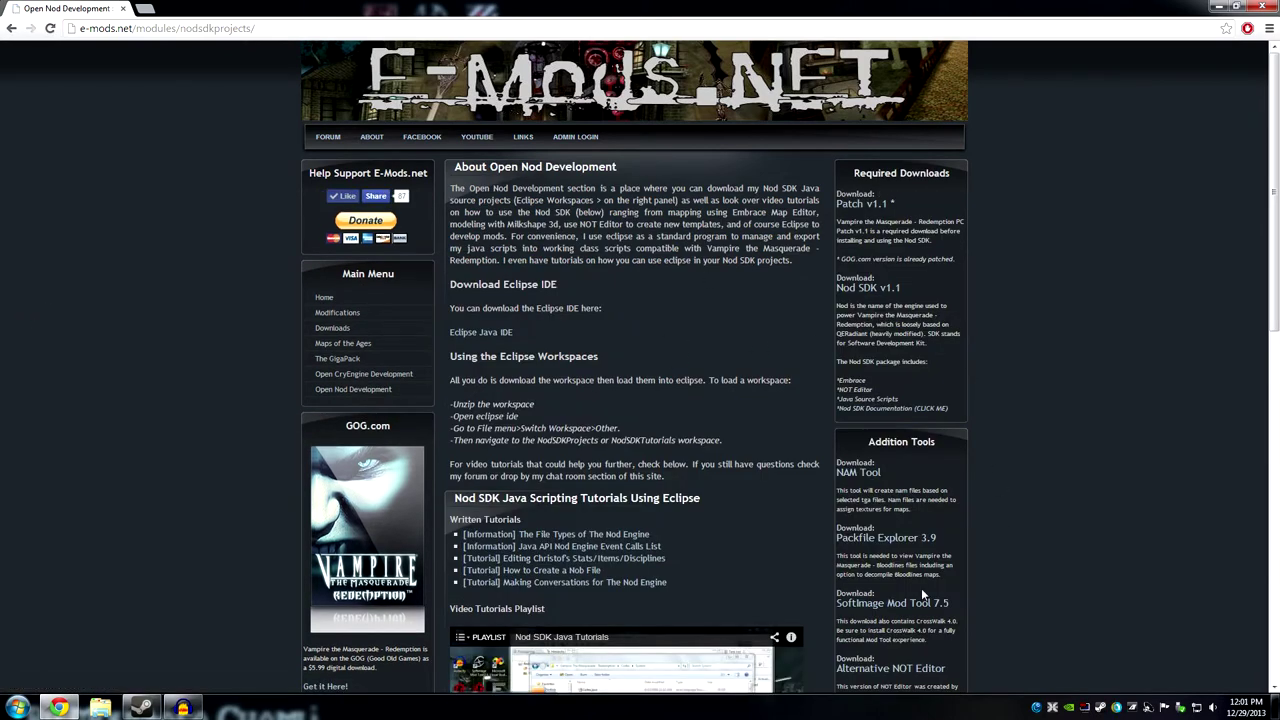
Look through the required downloads, additional tools and Eclipse workspaces offered on the Open Nod Development page.
scroll(967, 449, "down", 1)
scroll(967, 449, "down", 1)
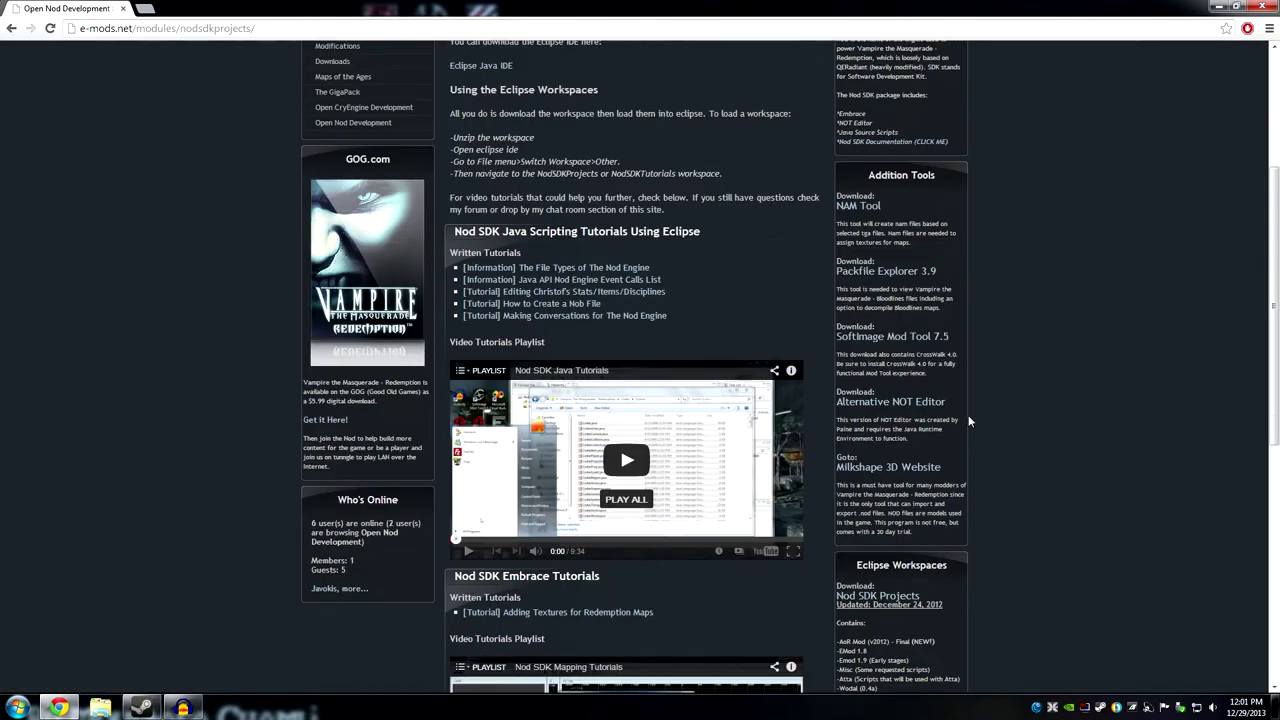
double_click(886, 175)
left_click_drag(886, 175, 951, 536)
left_click(936, 544)
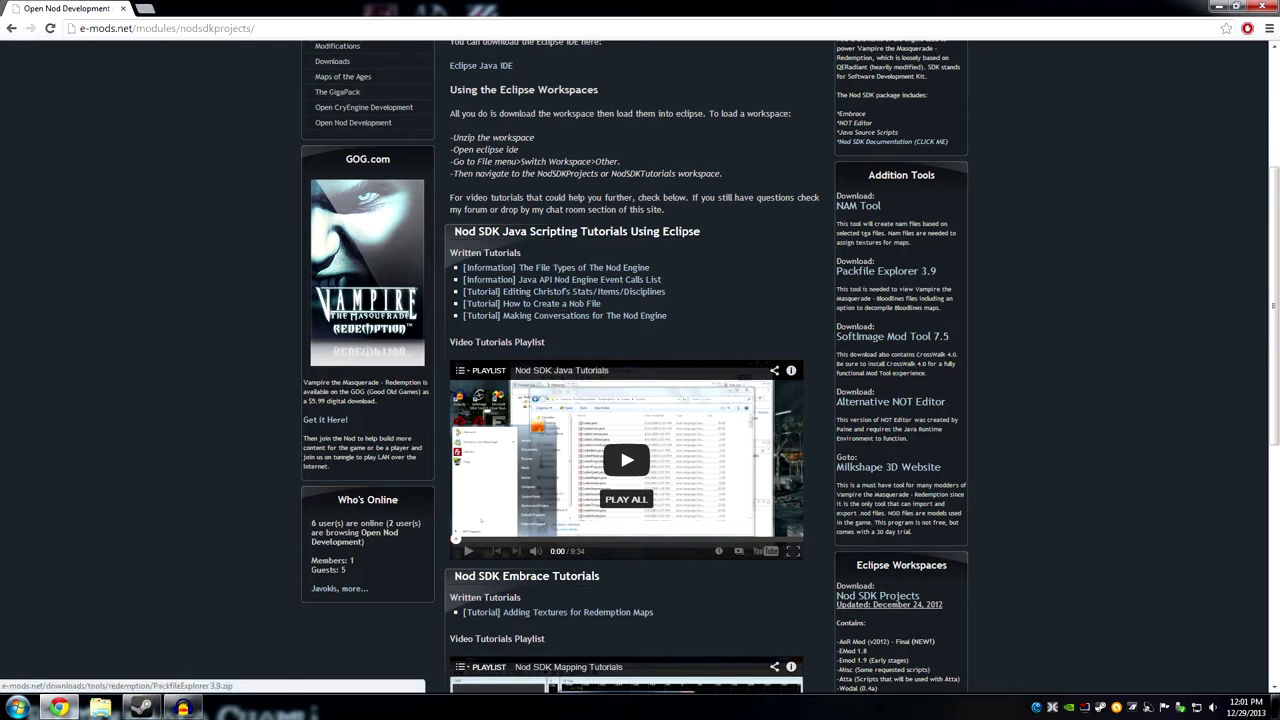
scroll(917, 280, "down", 1)
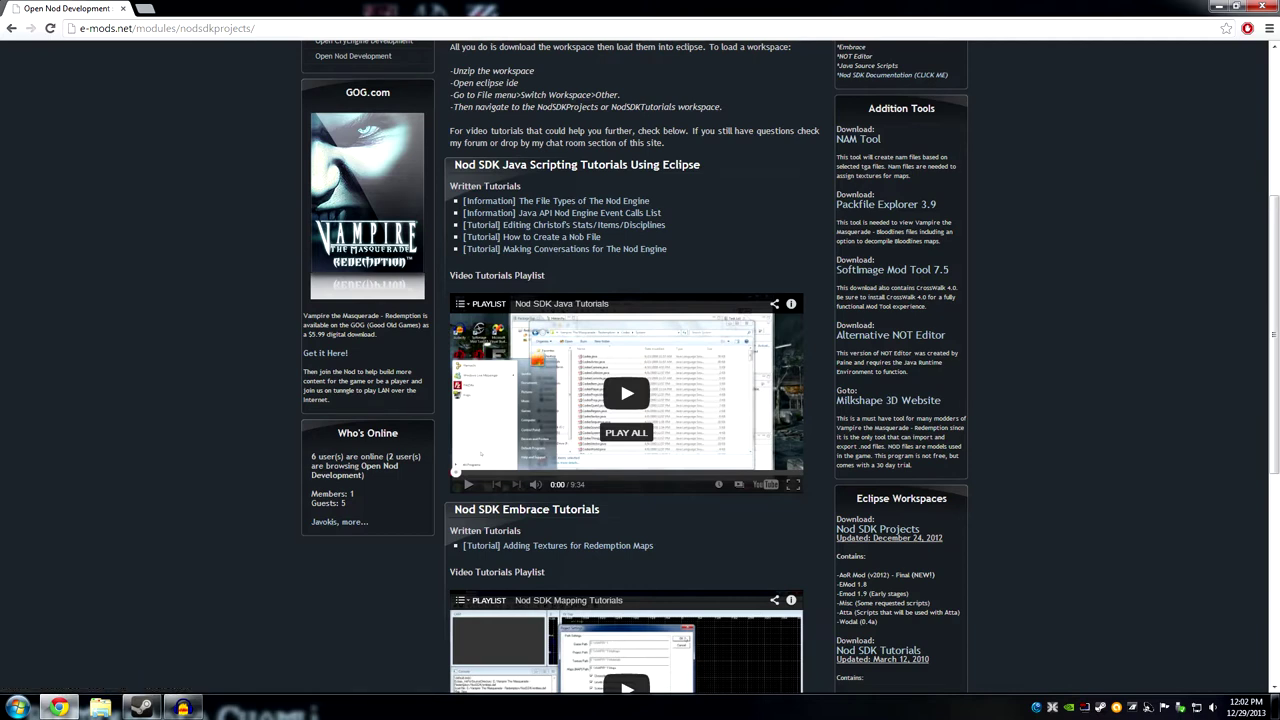
scroll(938, 282, "down", 1)
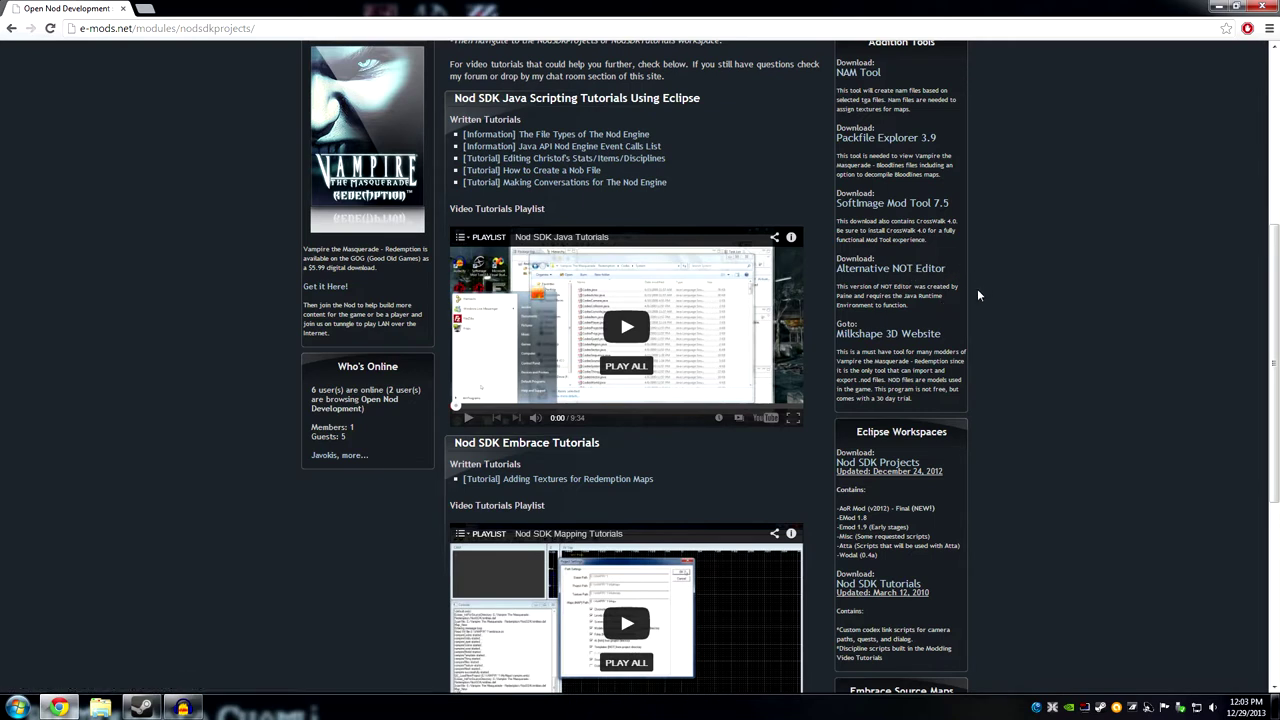
scroll(948, 308, "up", 3)
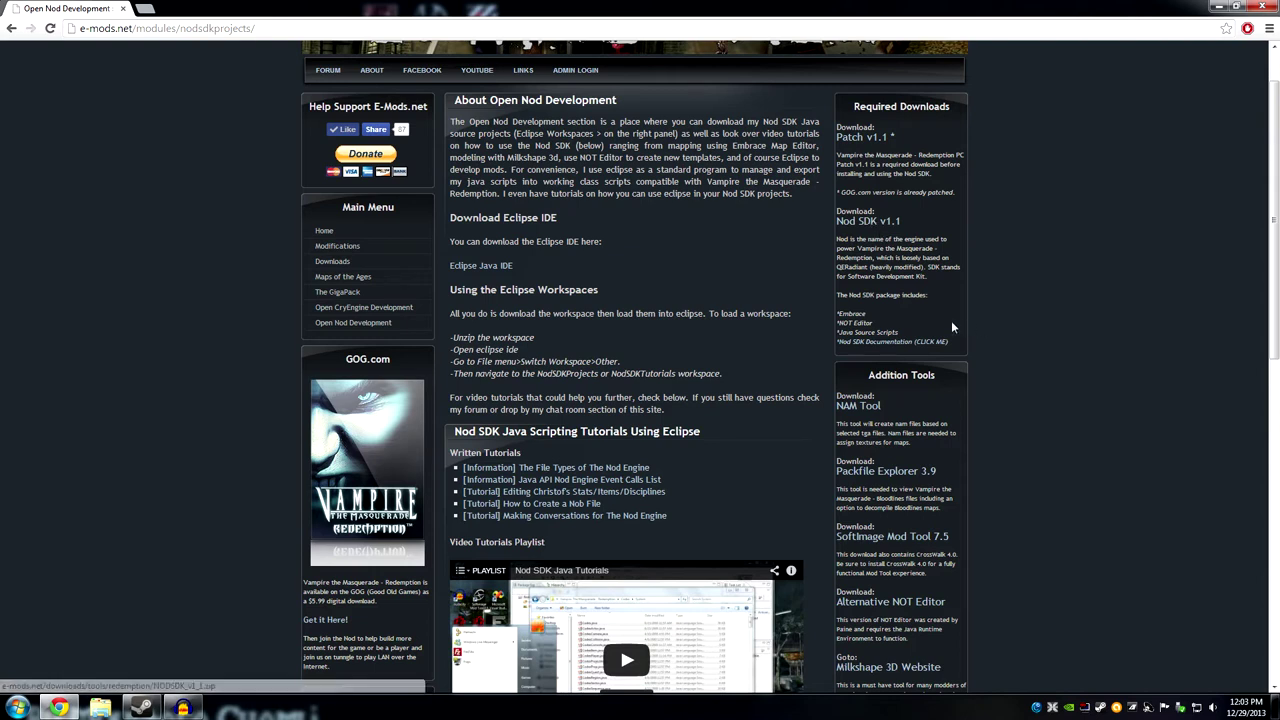
scroll(995, 330, "down", 1)
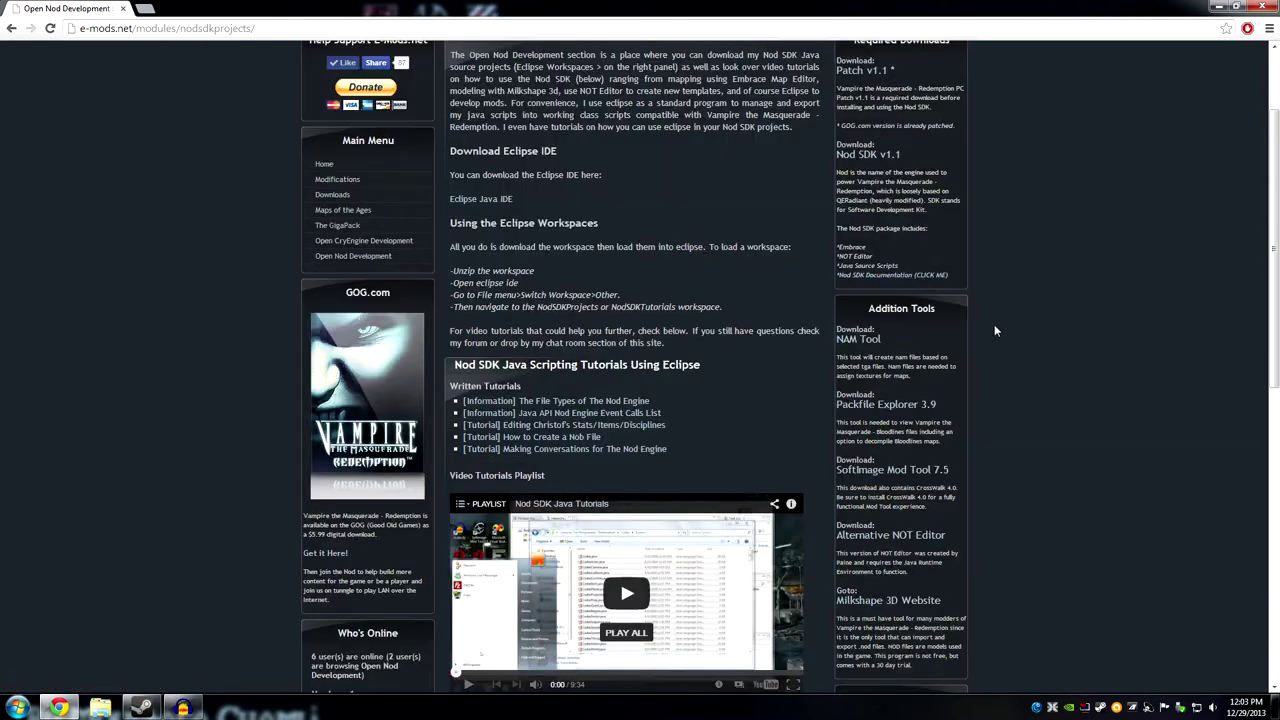
scroll(995, 330, "down", 2)
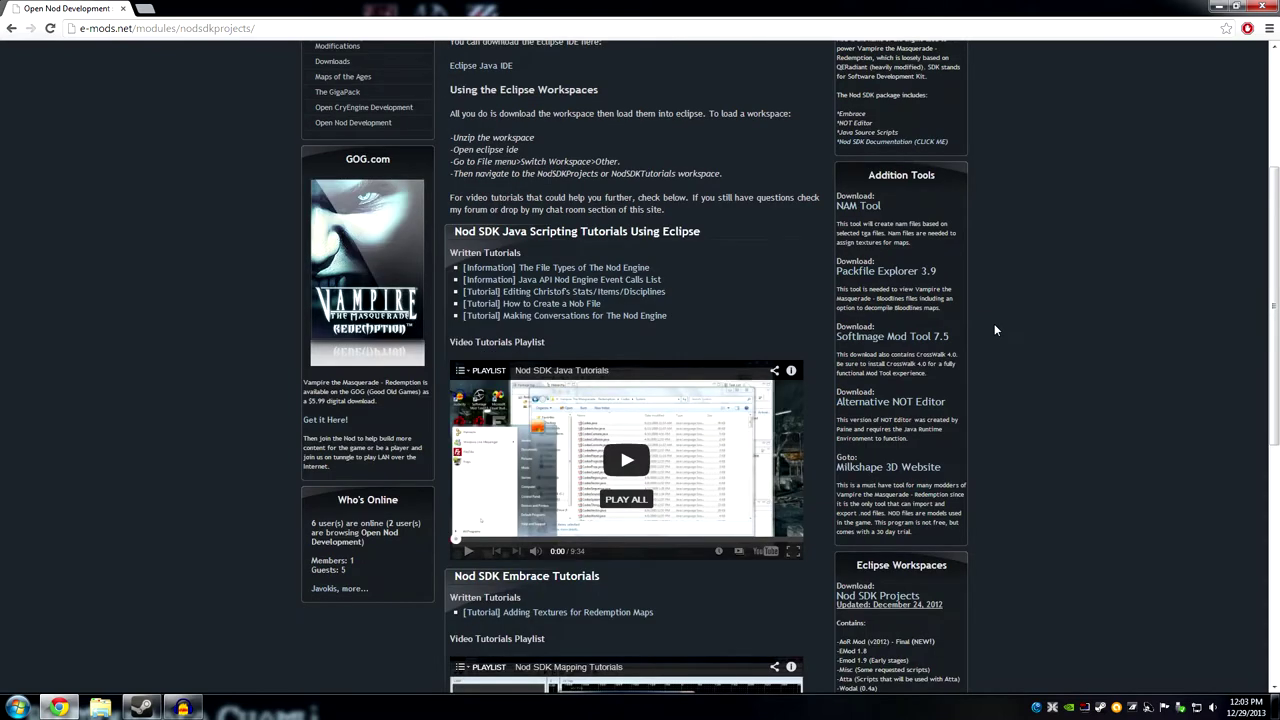
scroll(992, 326, "down", 2)
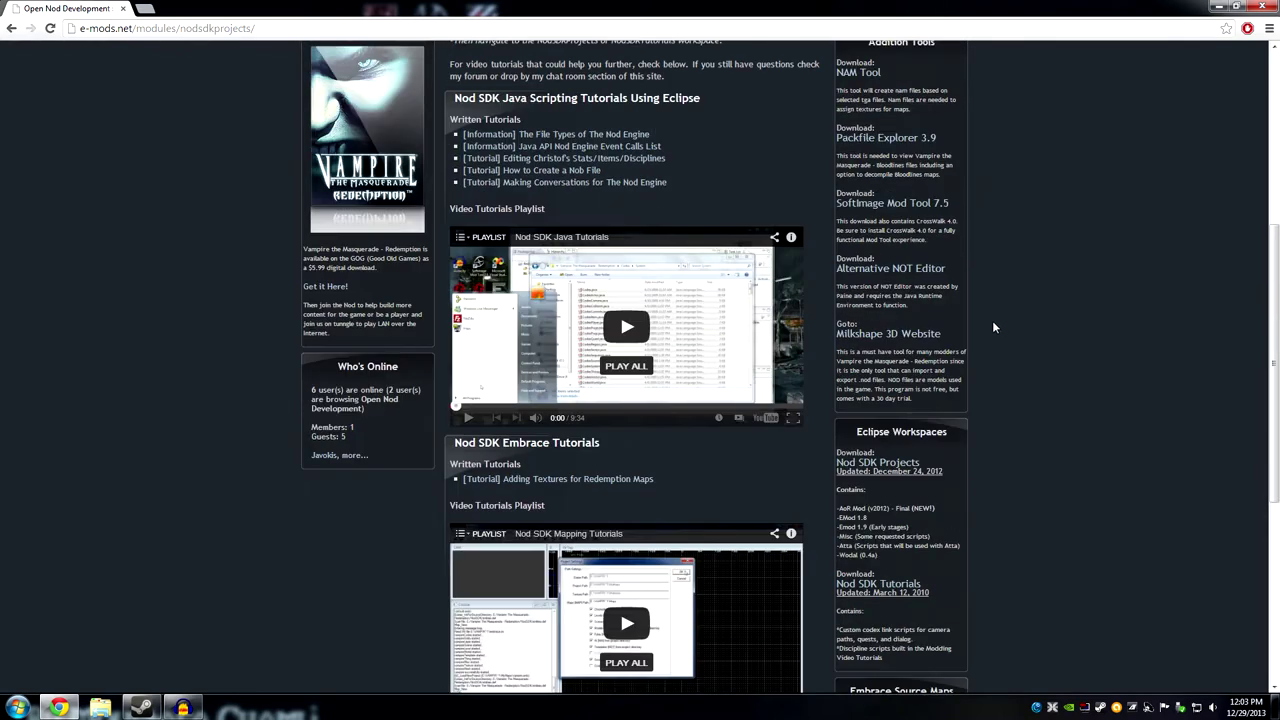
View the MilkShape 3D website's download page from the additional tools list and close its tab.
left_click(903, 333)
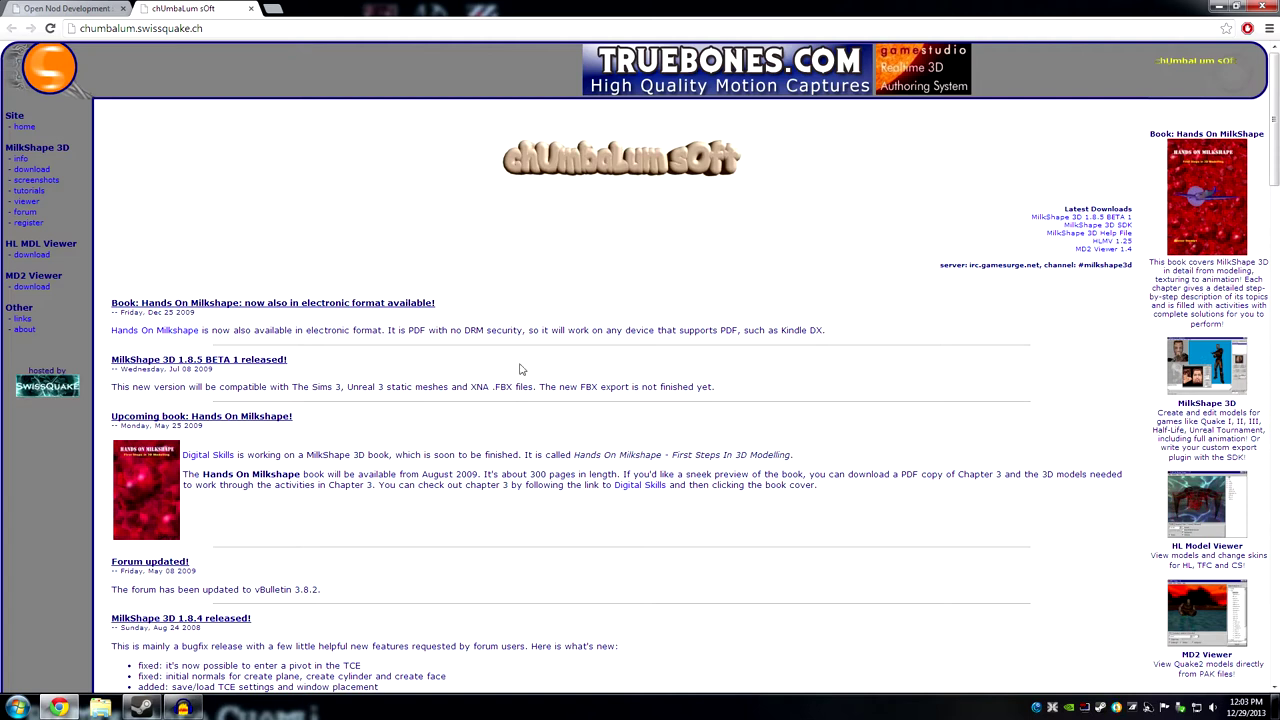
left_click(31, 169)
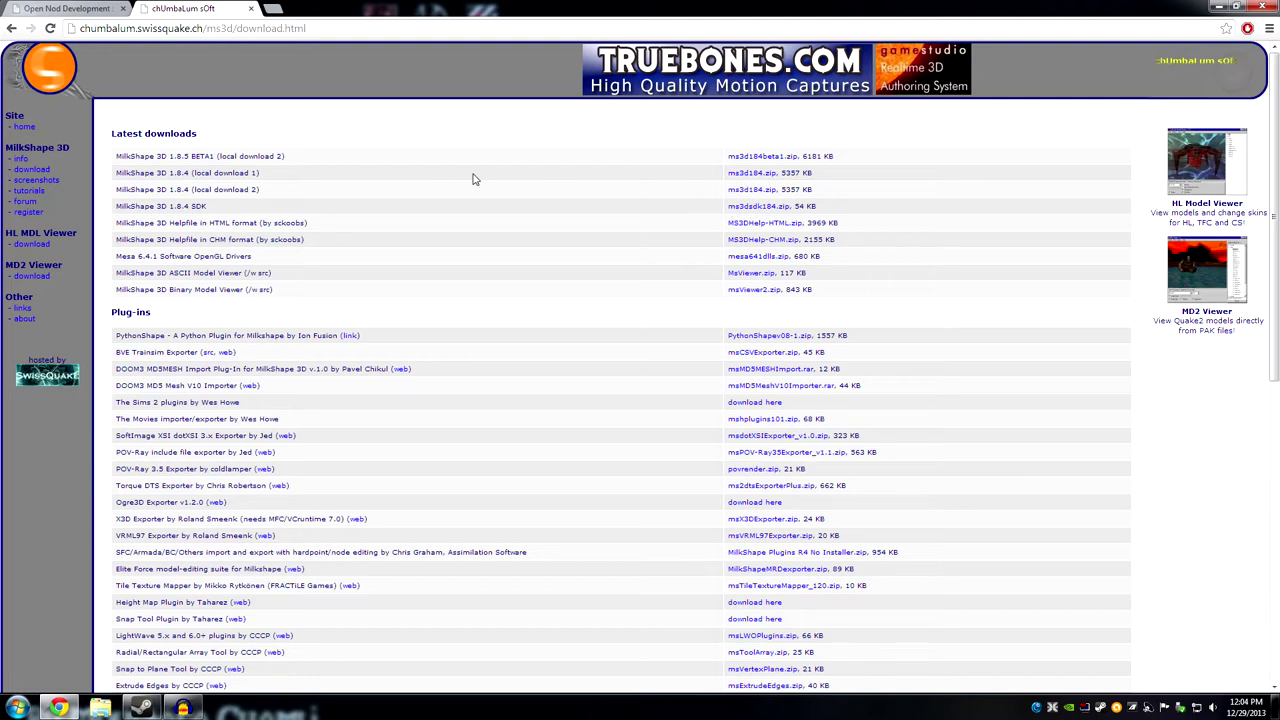
left_click(251, 8)
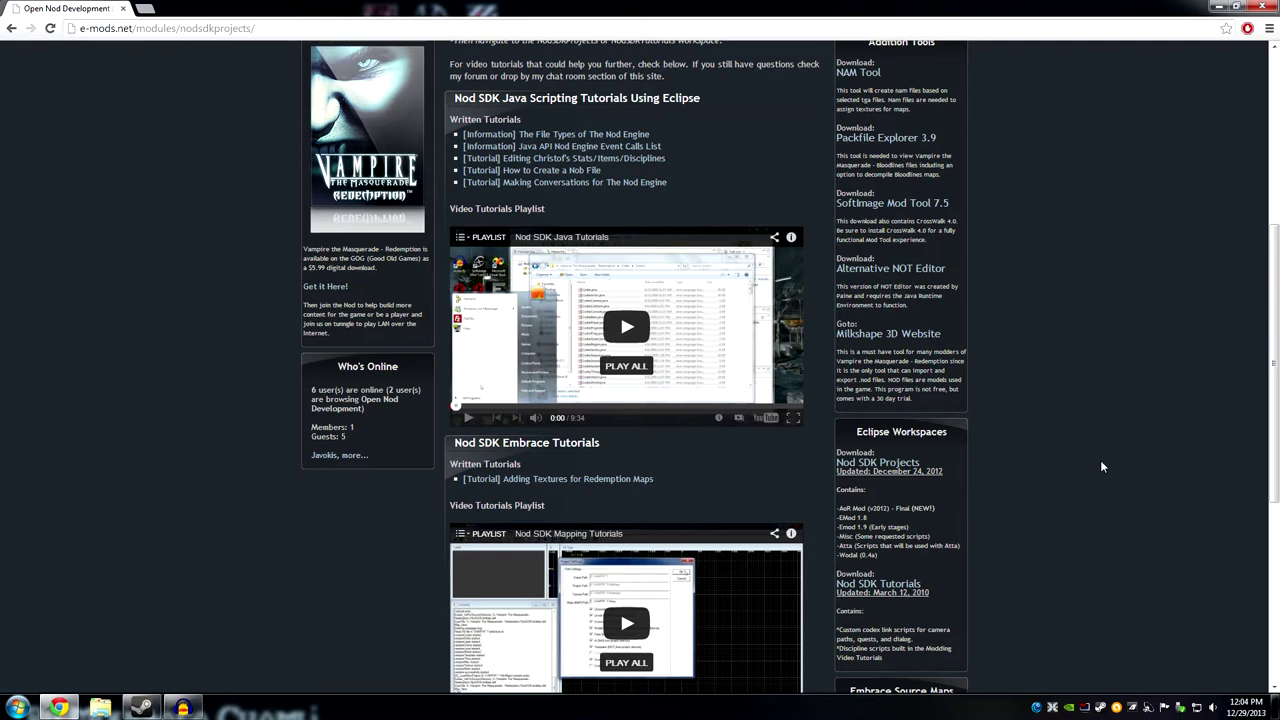
Look over the Open Nod Development page once more from its beginning, and close the browser.
scroll(1090, 365, "up", 4)
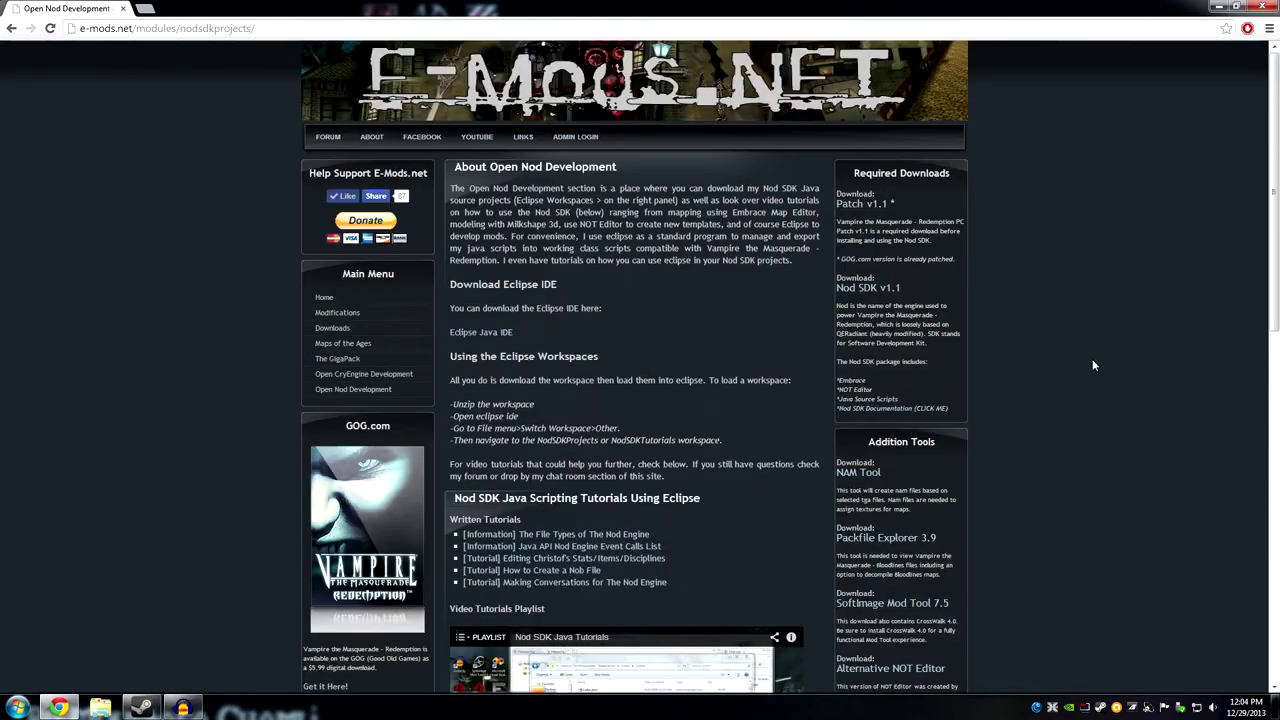
scroll(1093, 365, "down", 5)
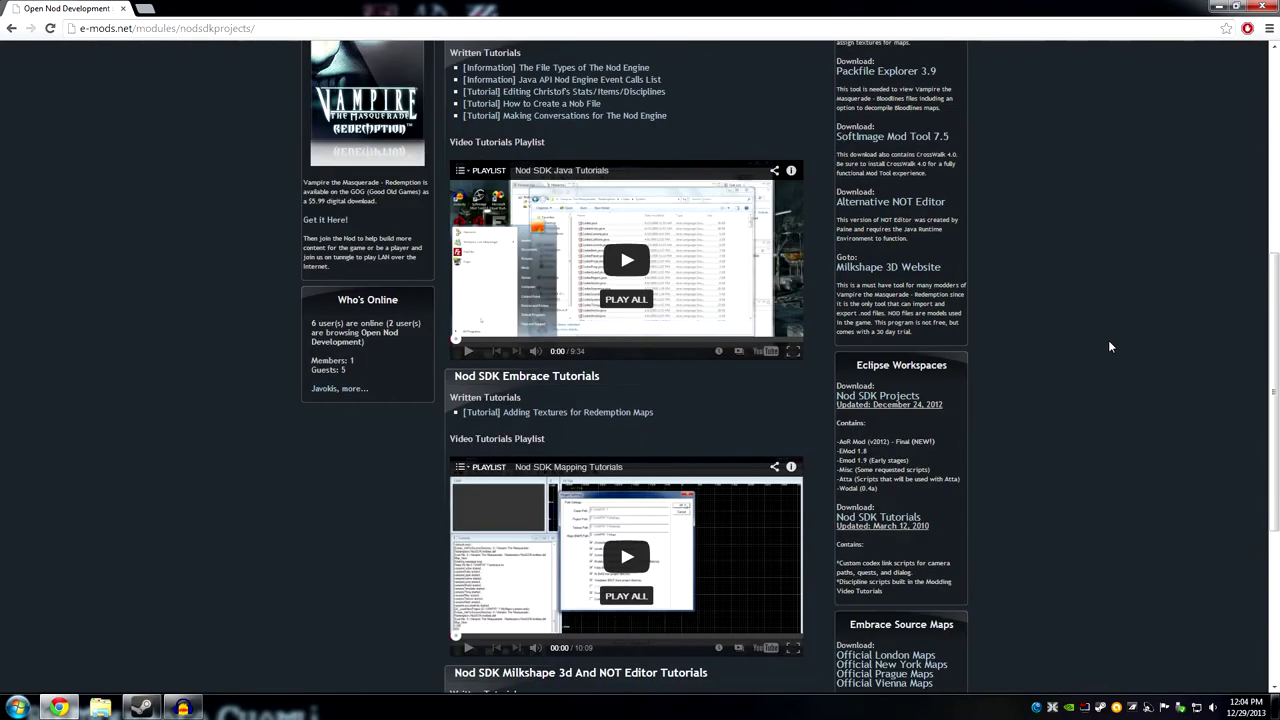
left_click(1271, 6)
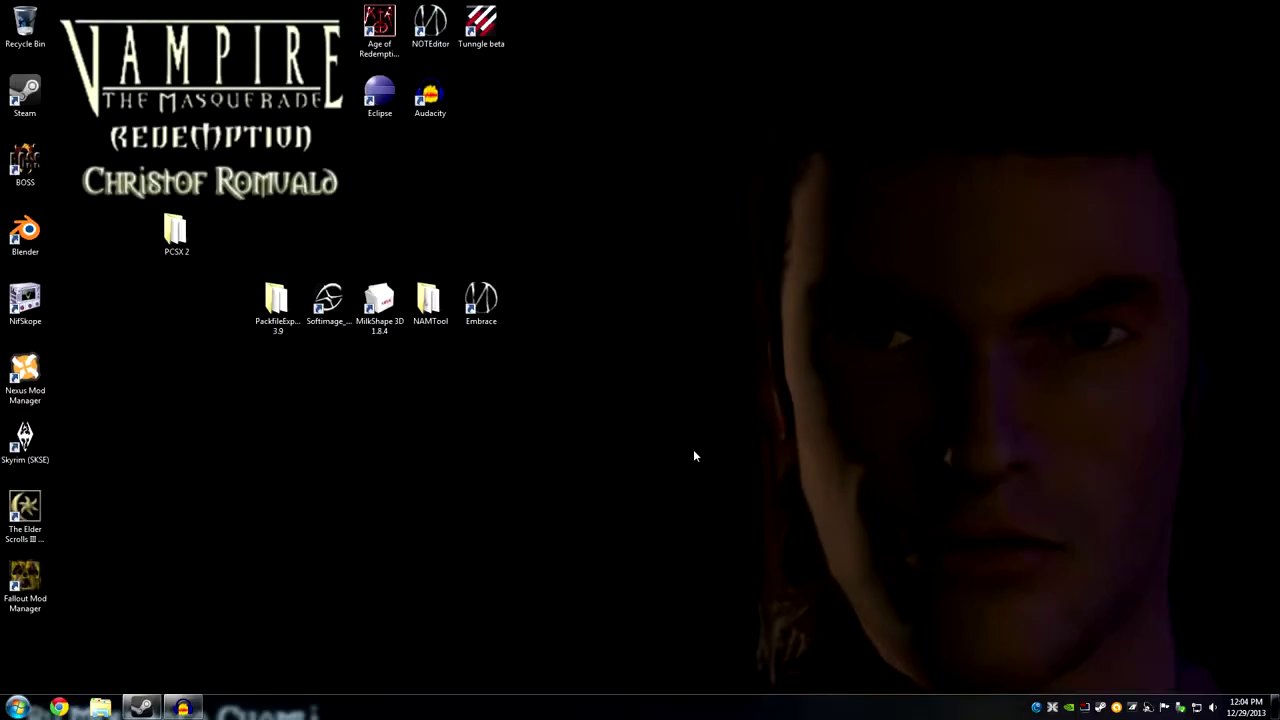
Open the Vampire\maps folder of Vampire The Masquerade - Bloodlines in Windows Explorer.
left_click(100, 710)
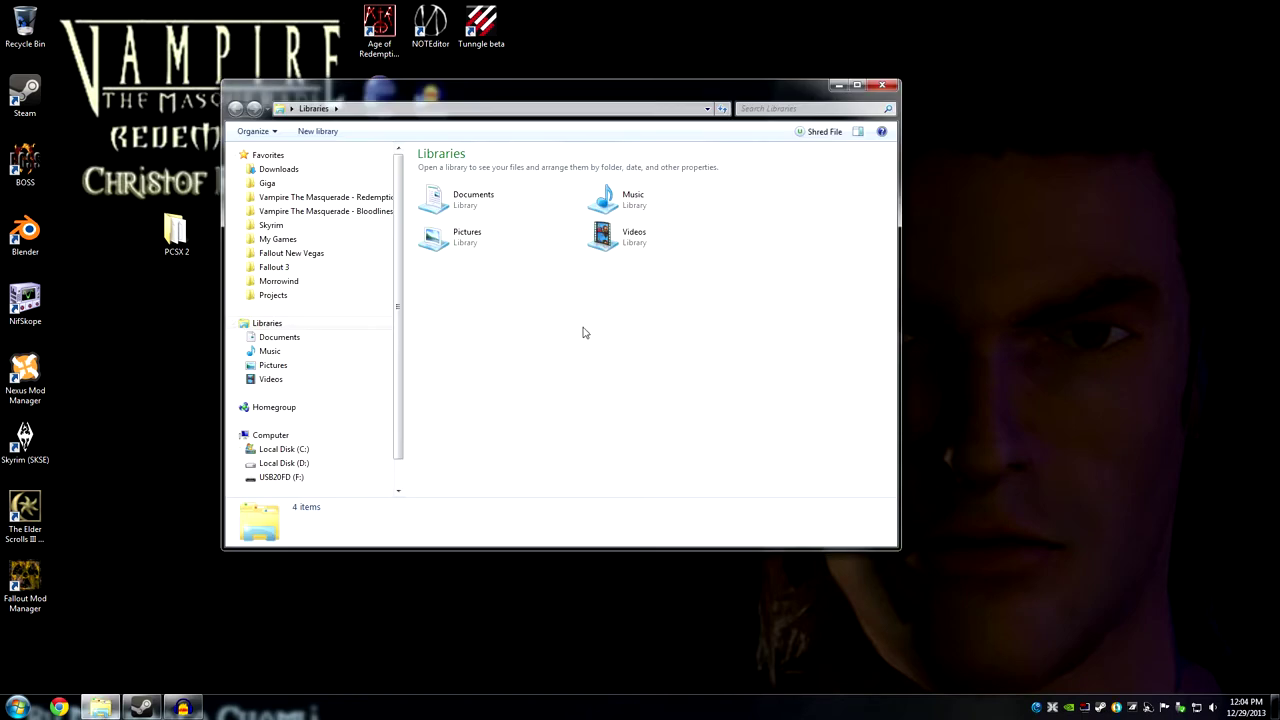
left_click(312, 212)
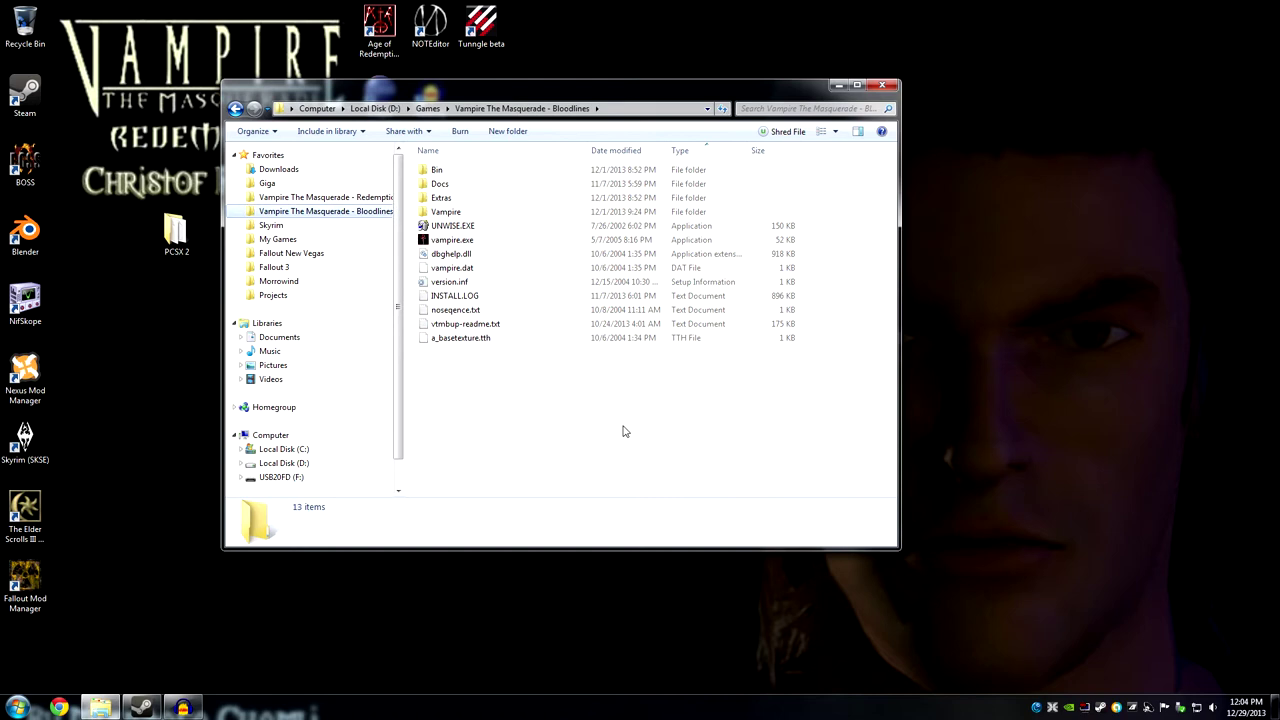
double_click(466, 214)
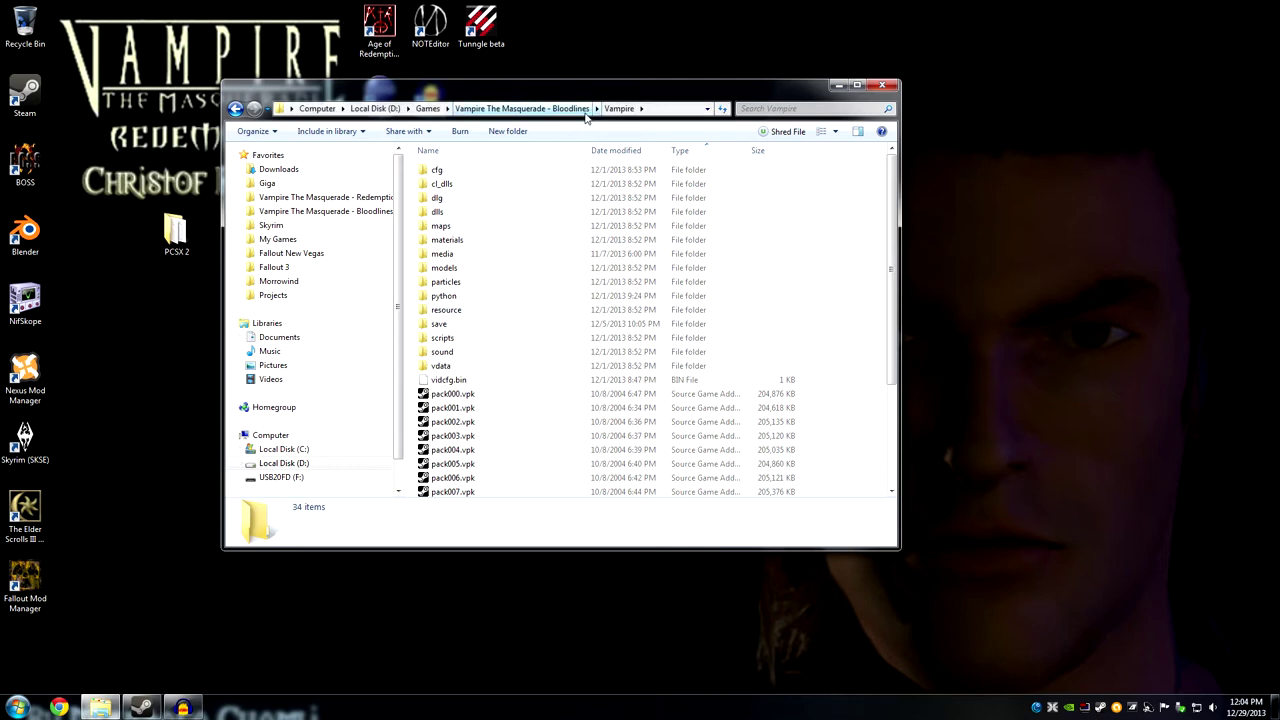
double_click(441, 226)
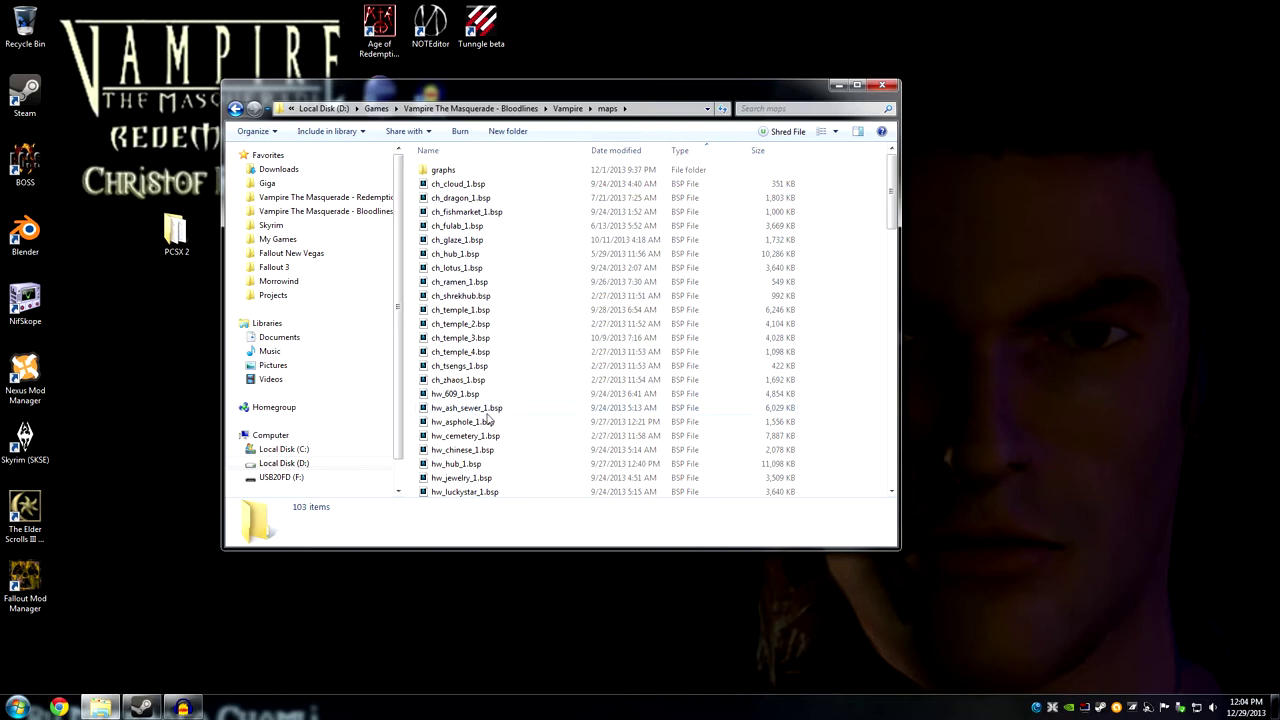
Browse the .bsp files in the maps folder, select sm_tattoo.bsp and reposition the window on the desktop.
scroll(488, 419, "down", 13)
scroll(488, 419, "down", 10)
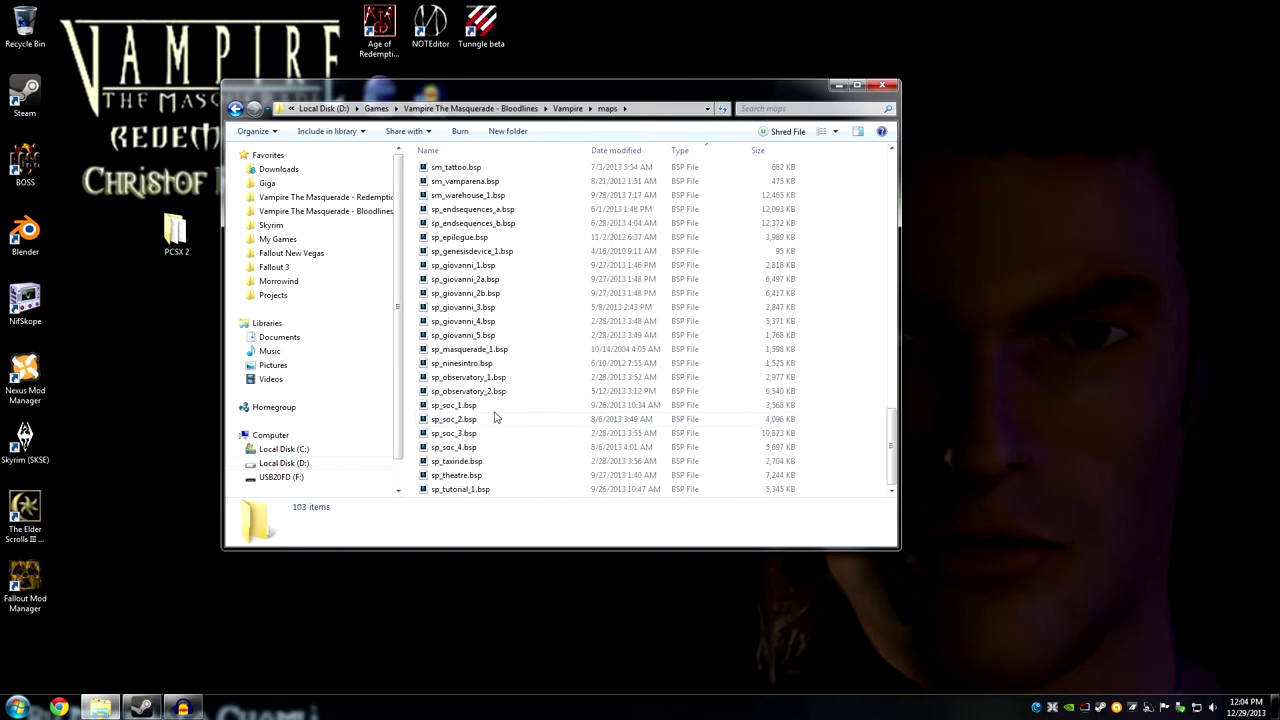
left_click_drag(892, 449, 865, 483)
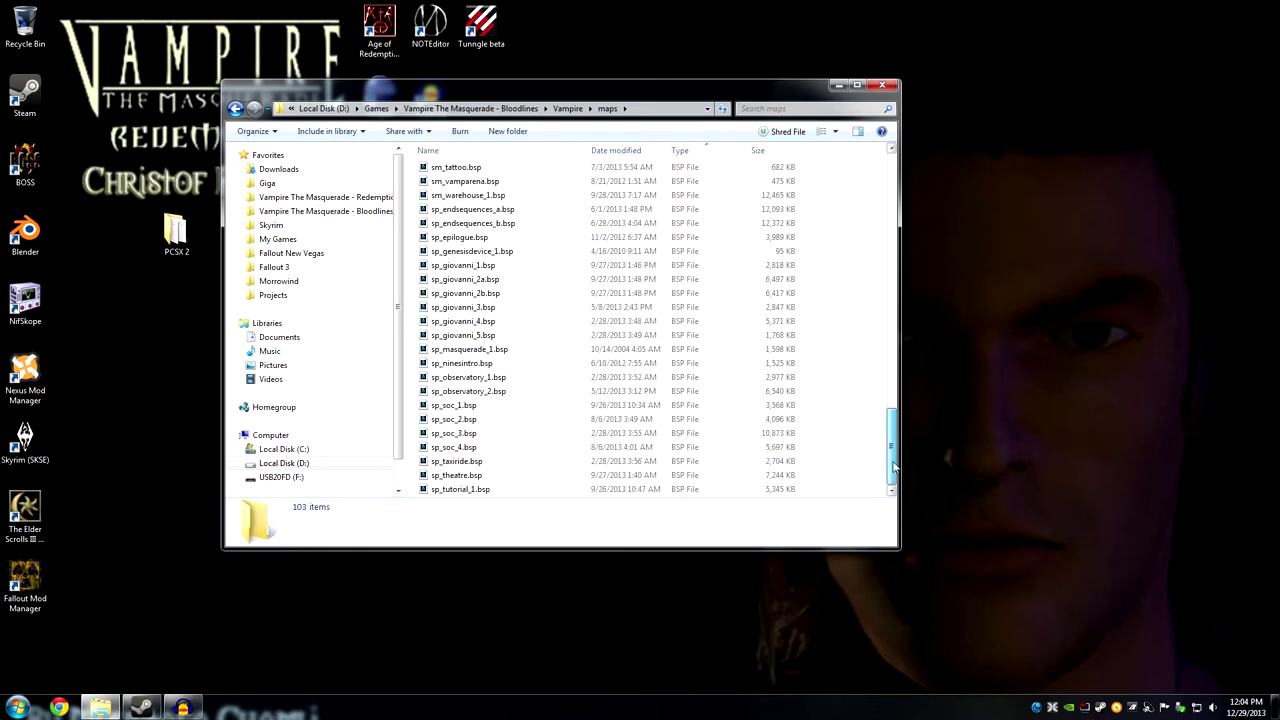
left_click_drag(894, 450, 897, 402)
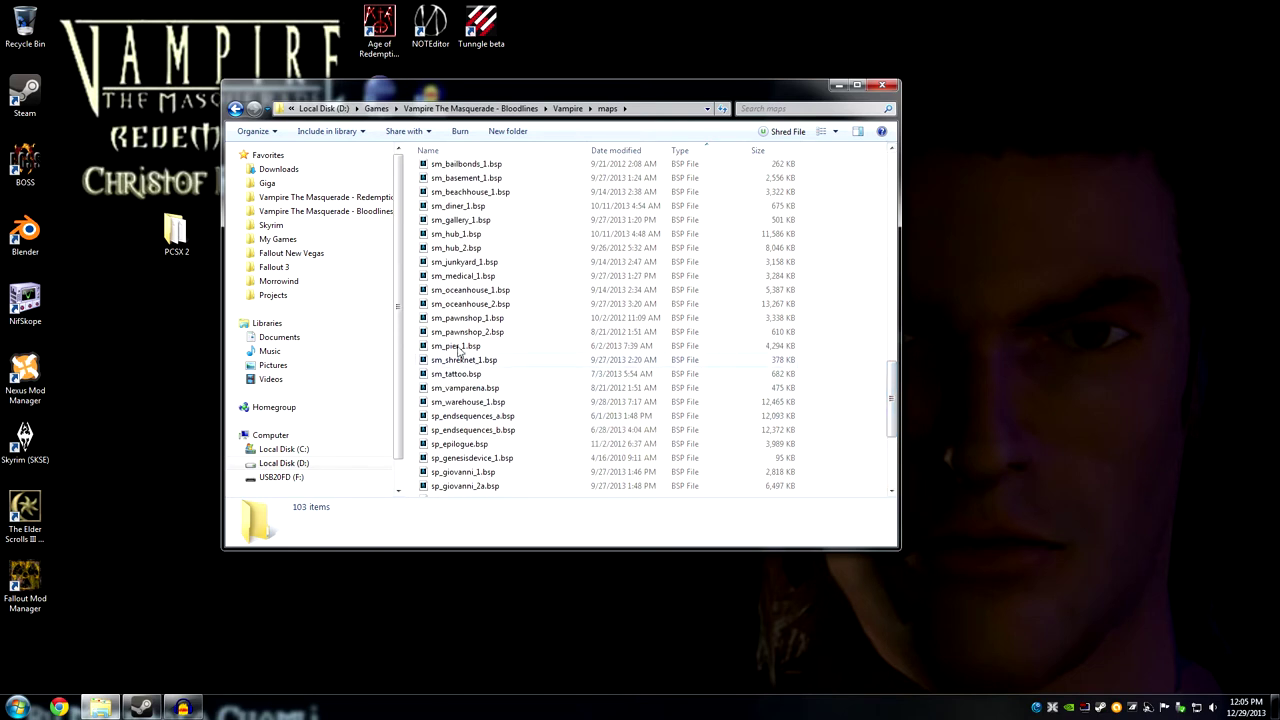
left_click(458, 374)
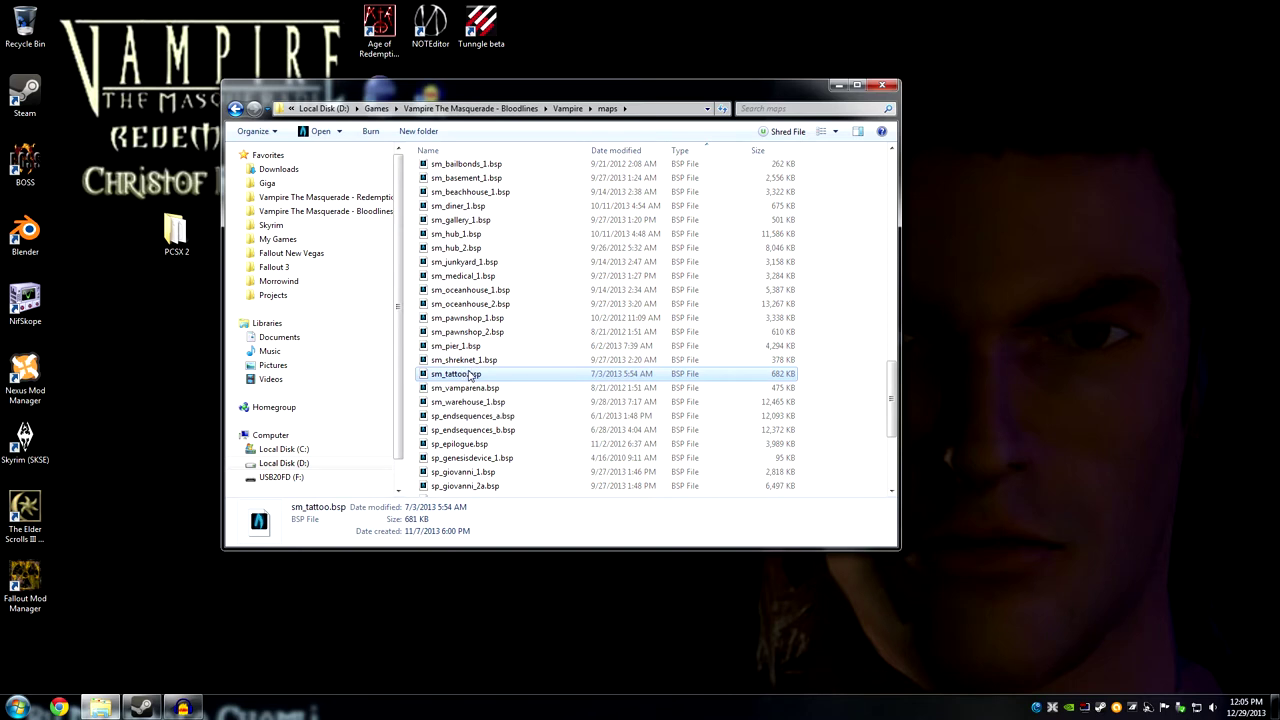
mouse_move(893, 386)
left_mouse_down()
mouse_move(892, 434)
mouse_move(892, 406)
left_mouse_up()
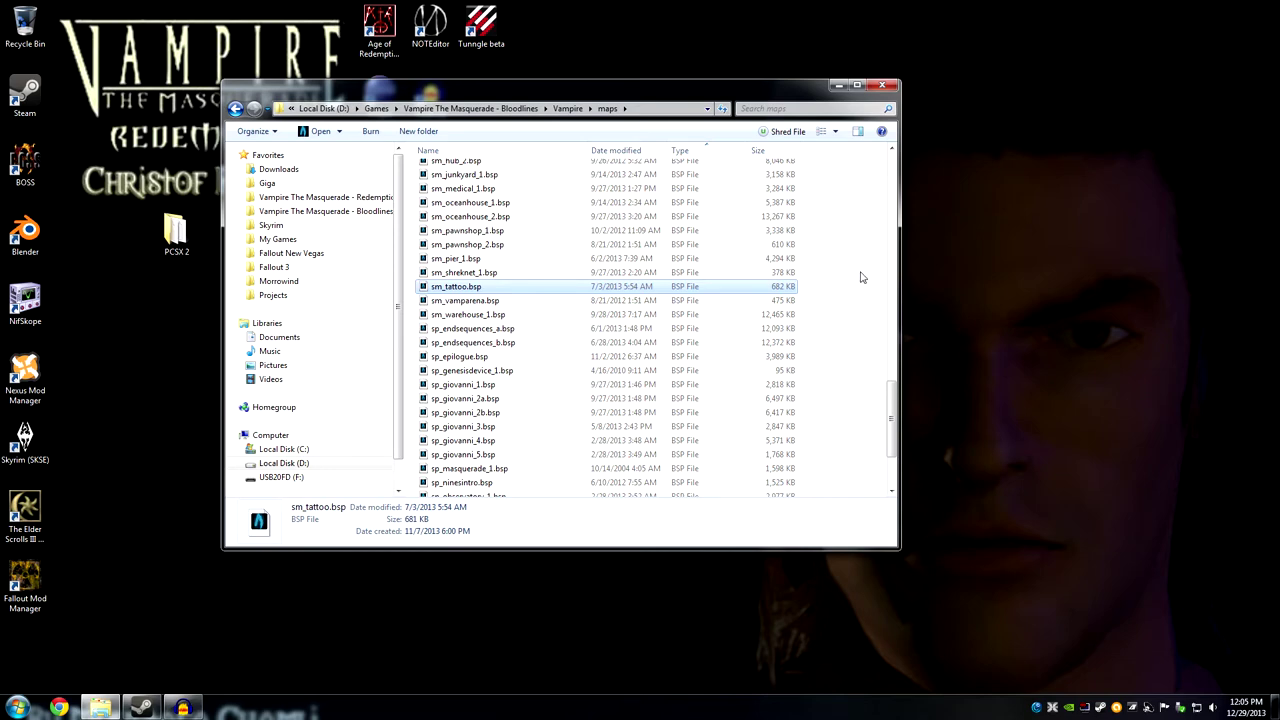
left_click_drag(587, 87, 613, 114)
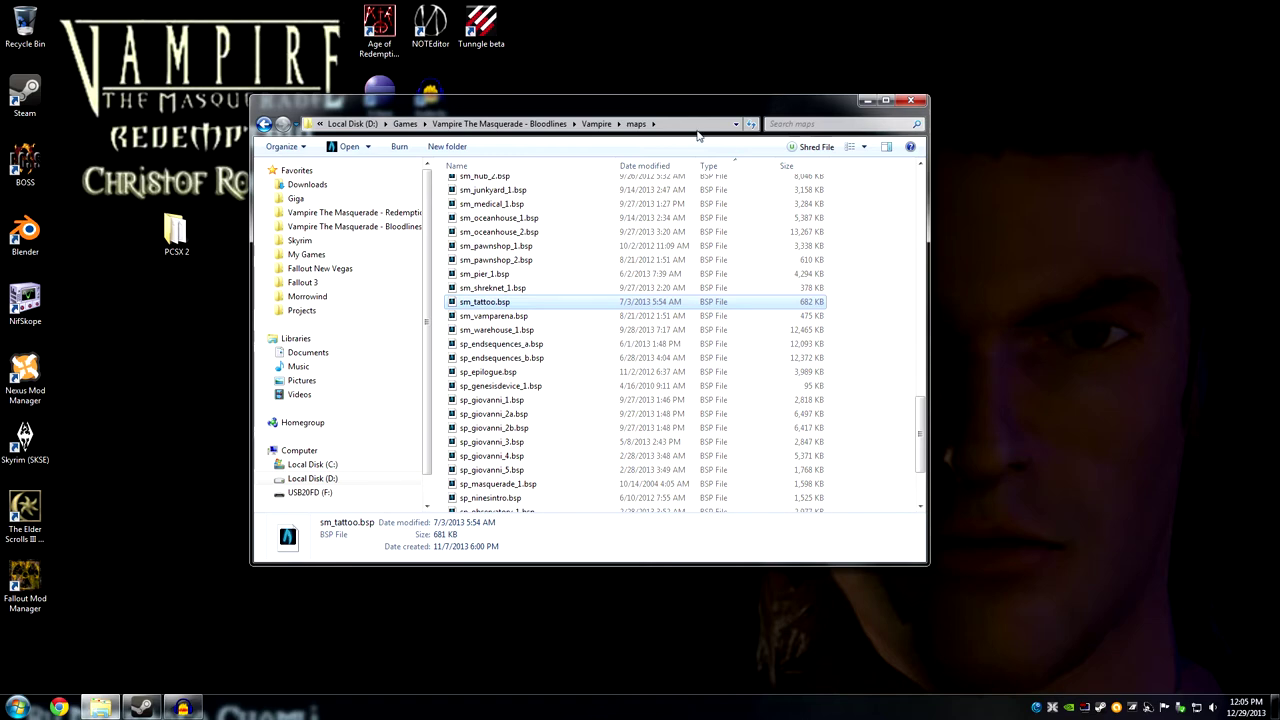
left_click_drag(670, 102, 672, 136)
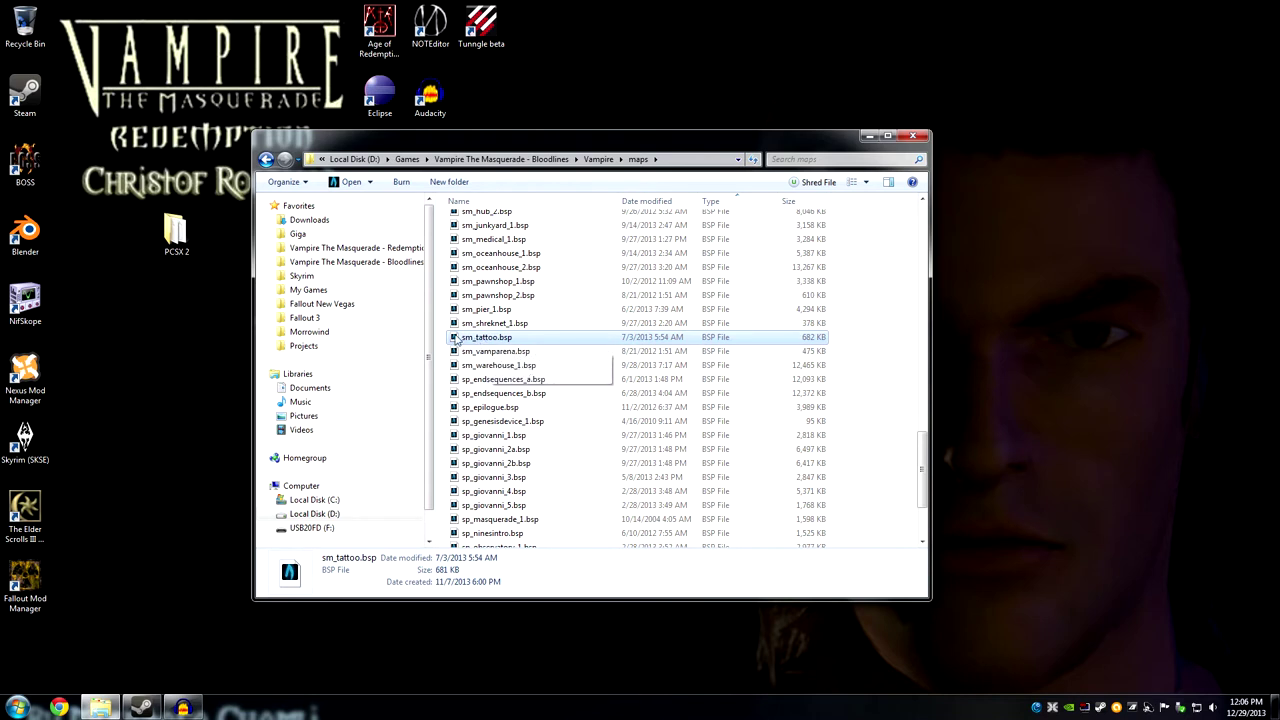
Create a new folder named _SM_Tattoo in the Vampire The Masquerade - Redemption game folder.
left_click(338, 252)
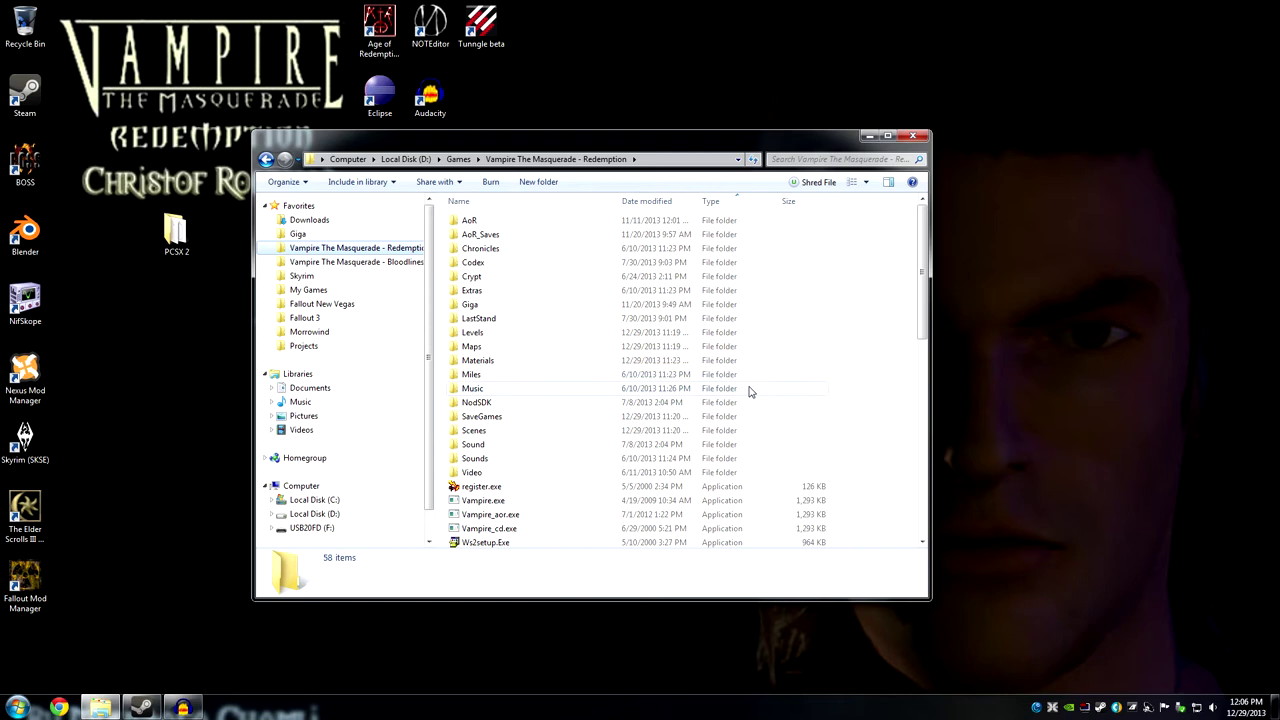
right_click(850, 323)
mouse_move(880, 466)
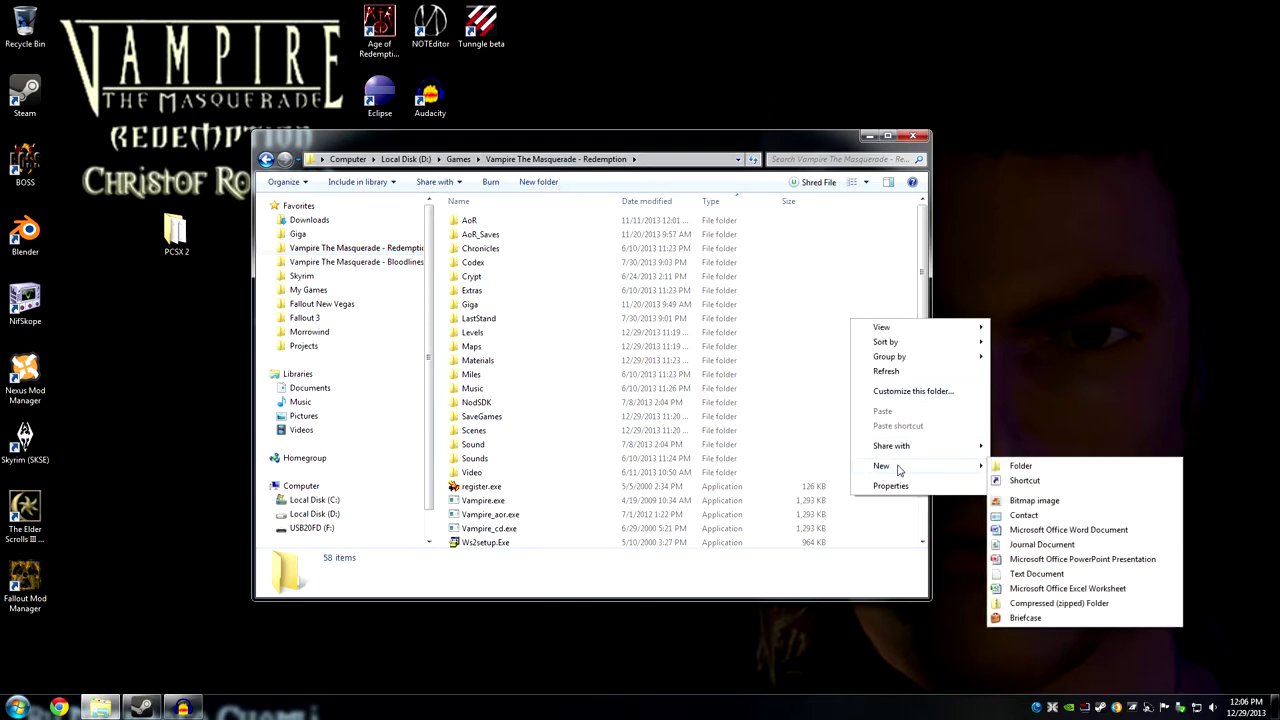
left_click(1022, 466)
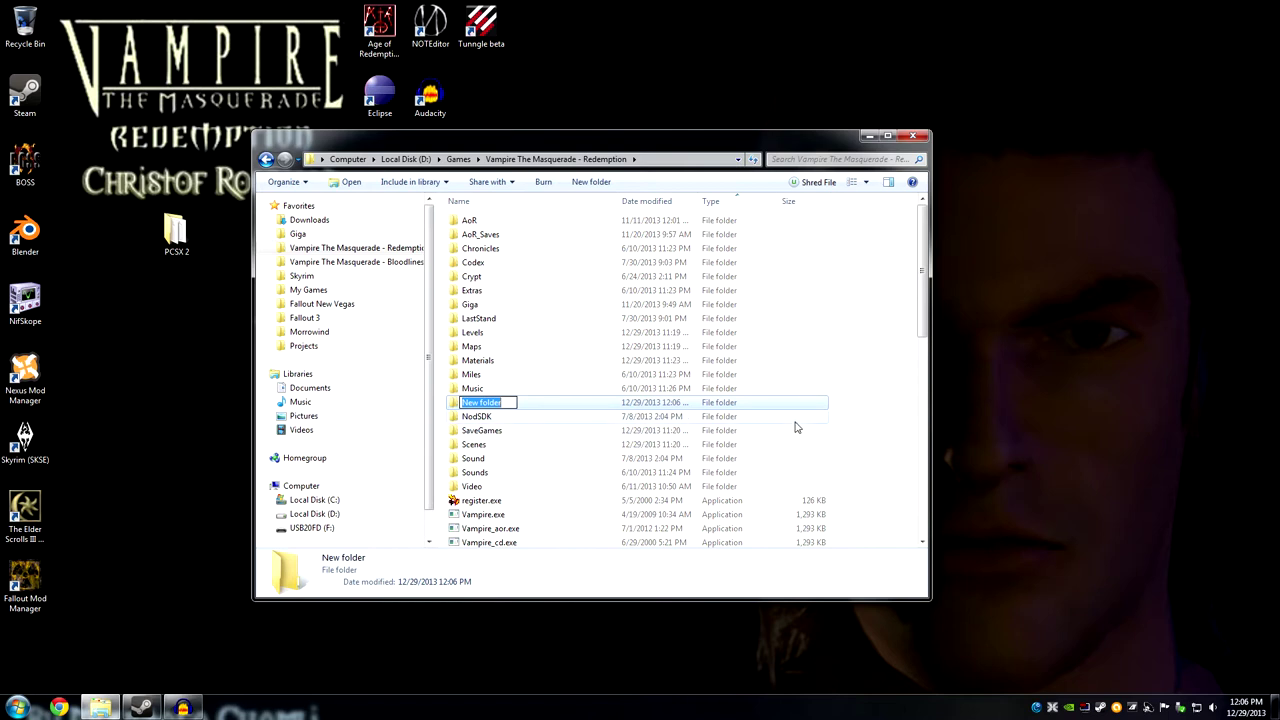
type("SM_Tattoo")
key("Home")
type("_")
left_click(856, 412)
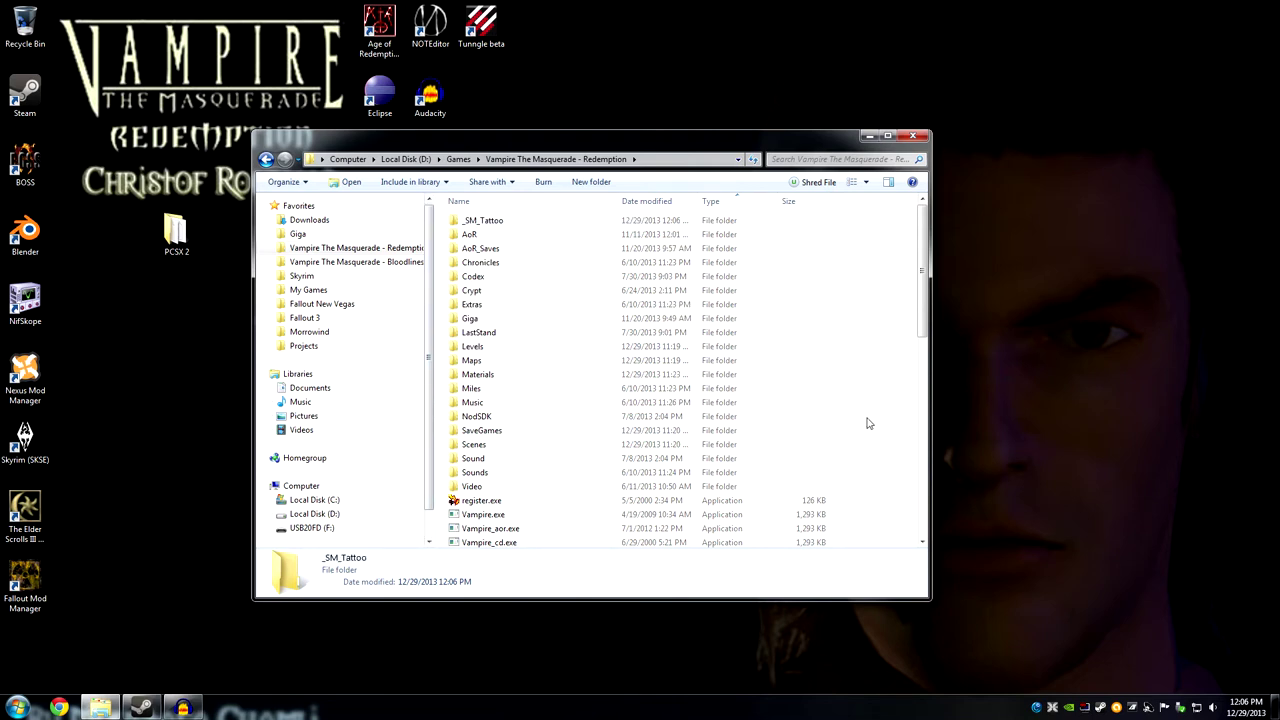
left_click(483, 224)
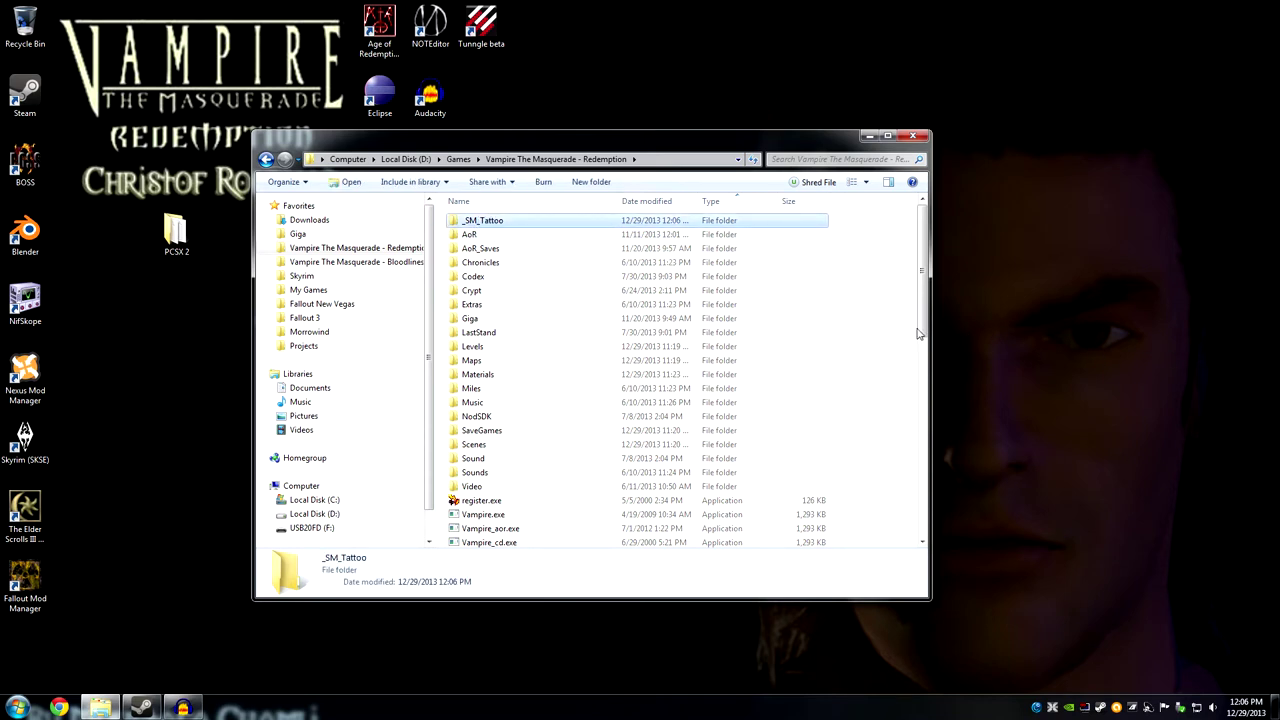
left_click(877, 306)
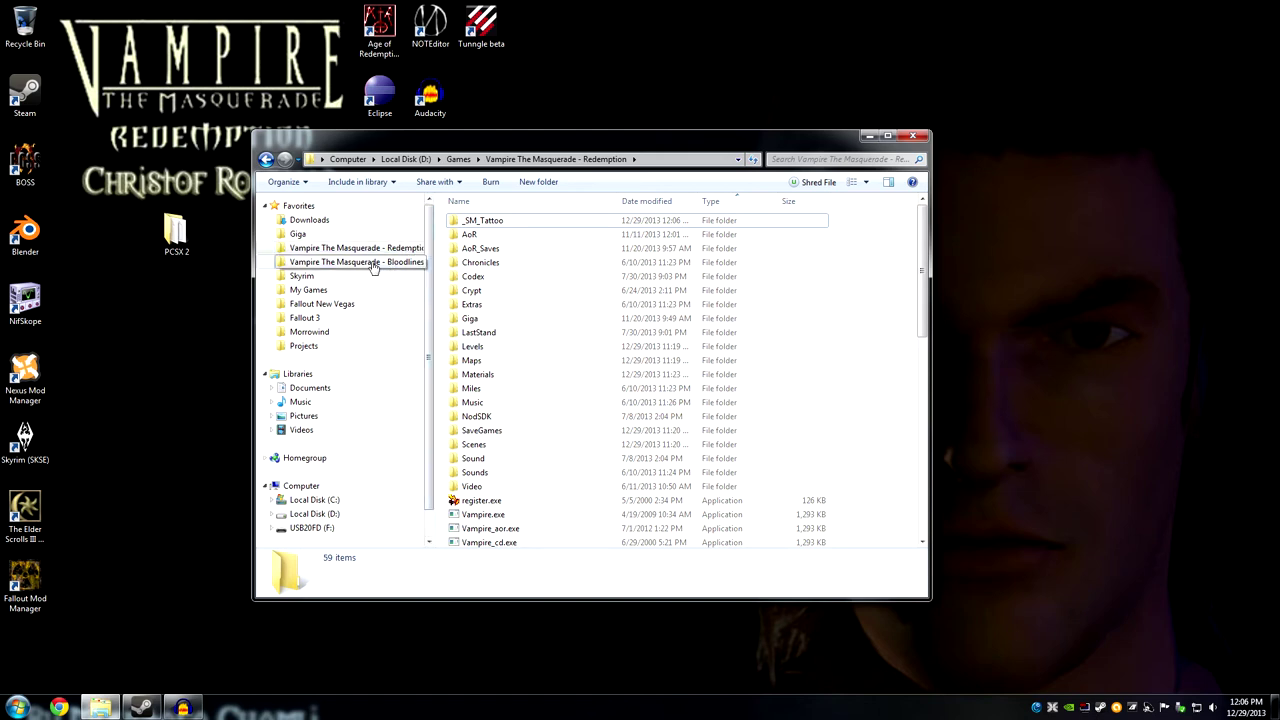
Move the Redemption folder window aside and open the PackfileExplorer 3.9 folder from the desktop.
left_click_drag(508, 148, 813, 115)
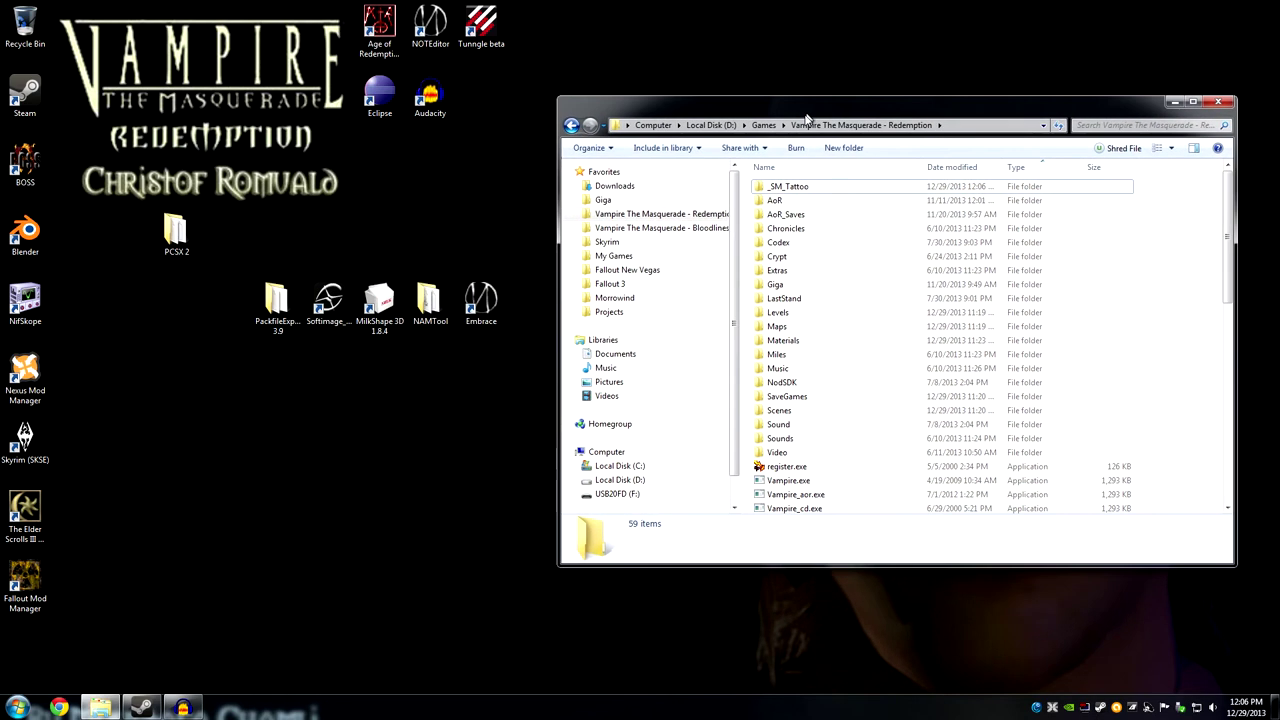
double_click(278, 305)
left_click_drag(897, 131, 667, 141)
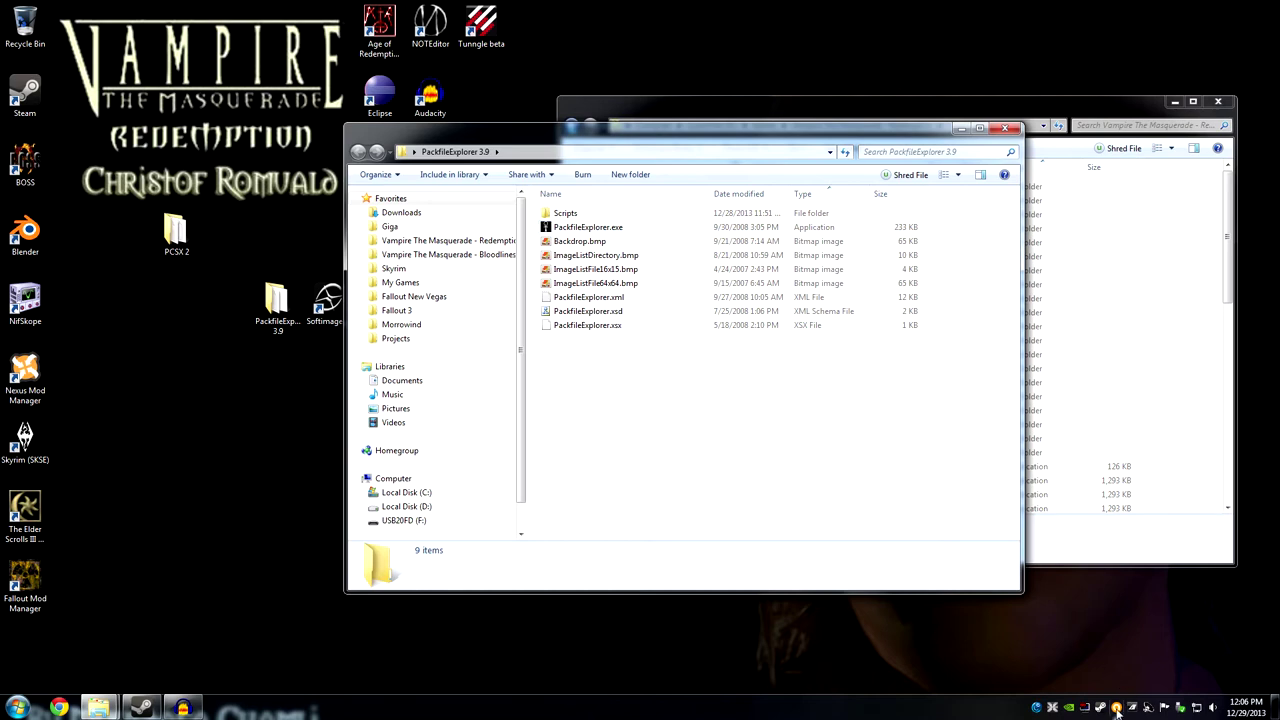
Disable the avast! shields for 1 hour and dismiss the message notification.
right_click(1117, 708)
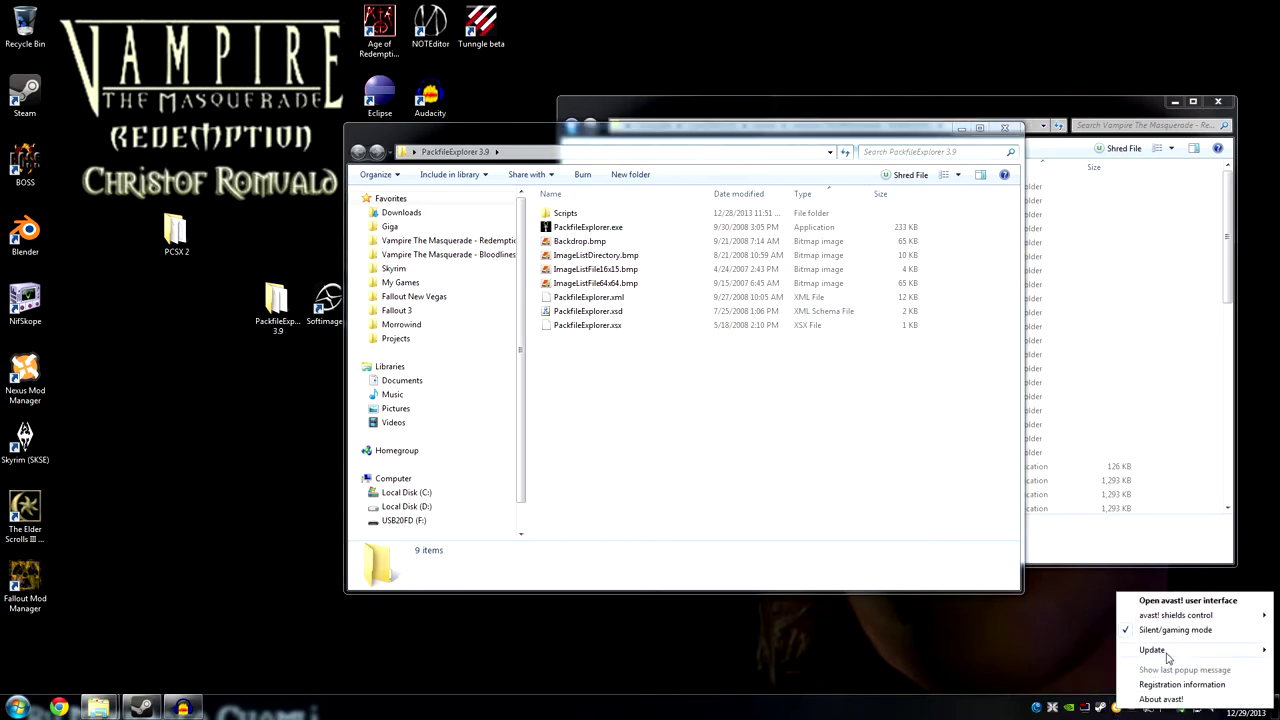
mouse_move(1168, 651)
mouse_move(1182, 615)
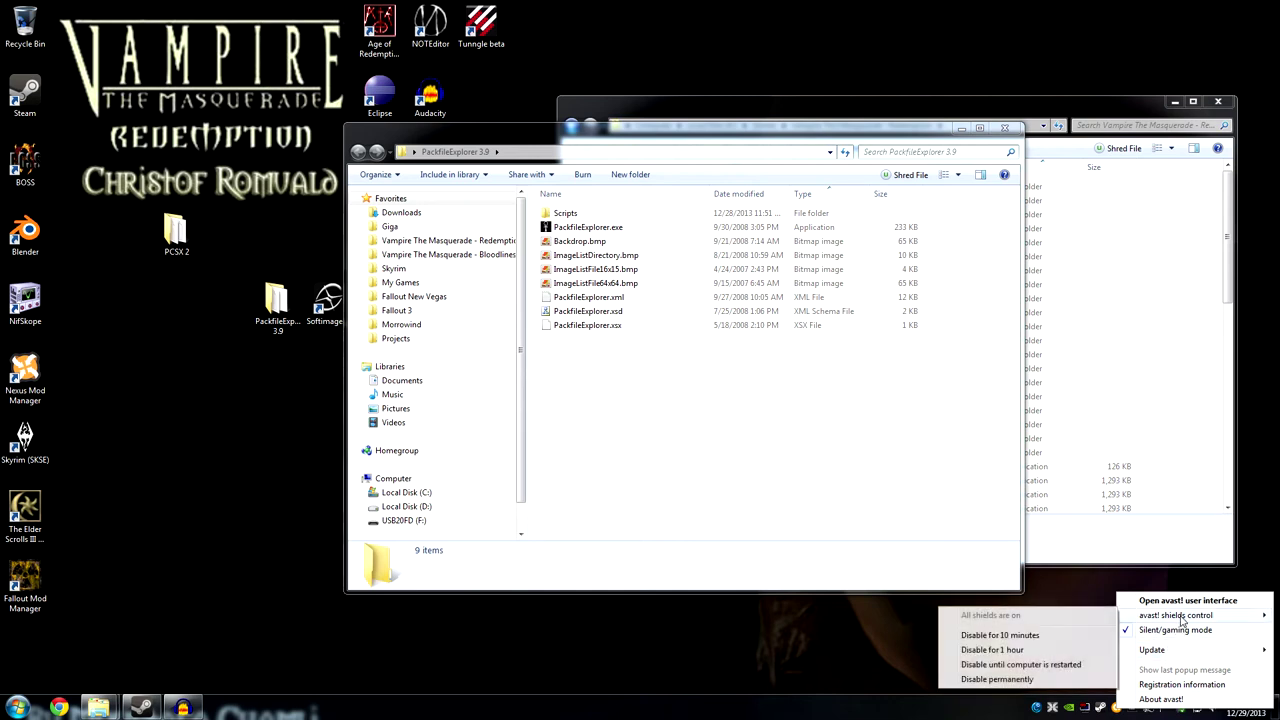
left_click(991, 650)
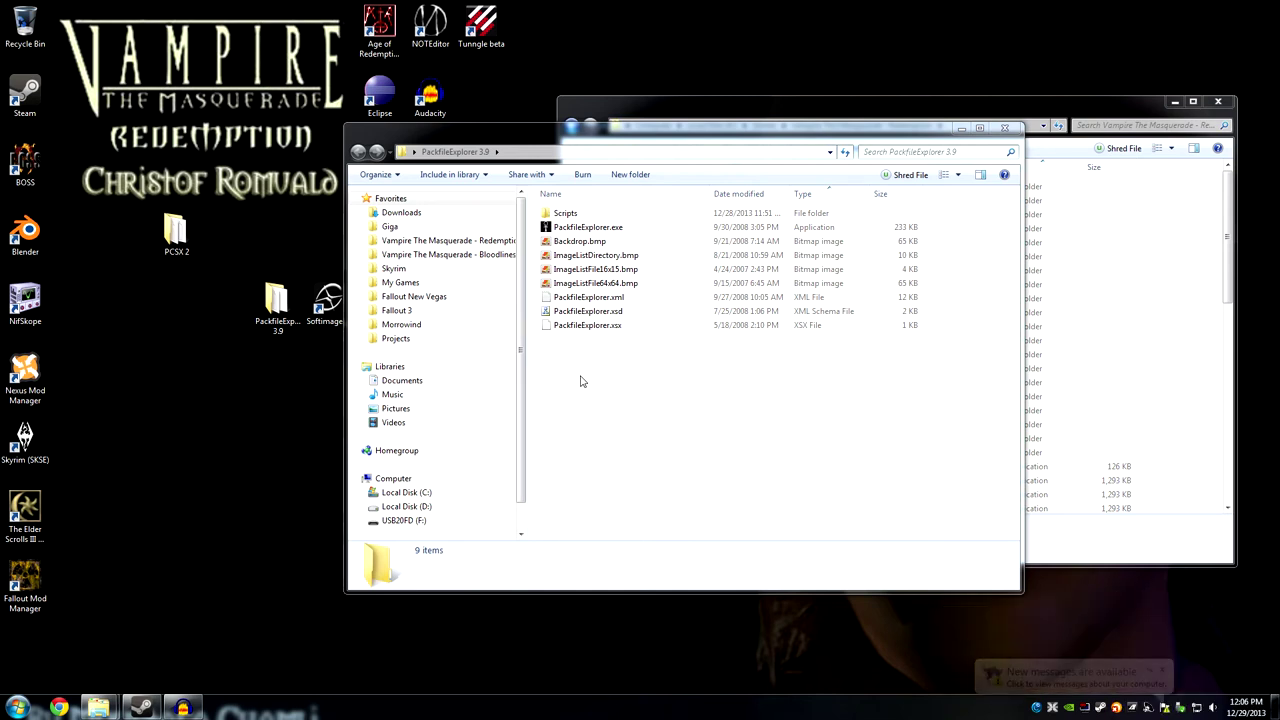
left_click(1163, 671)
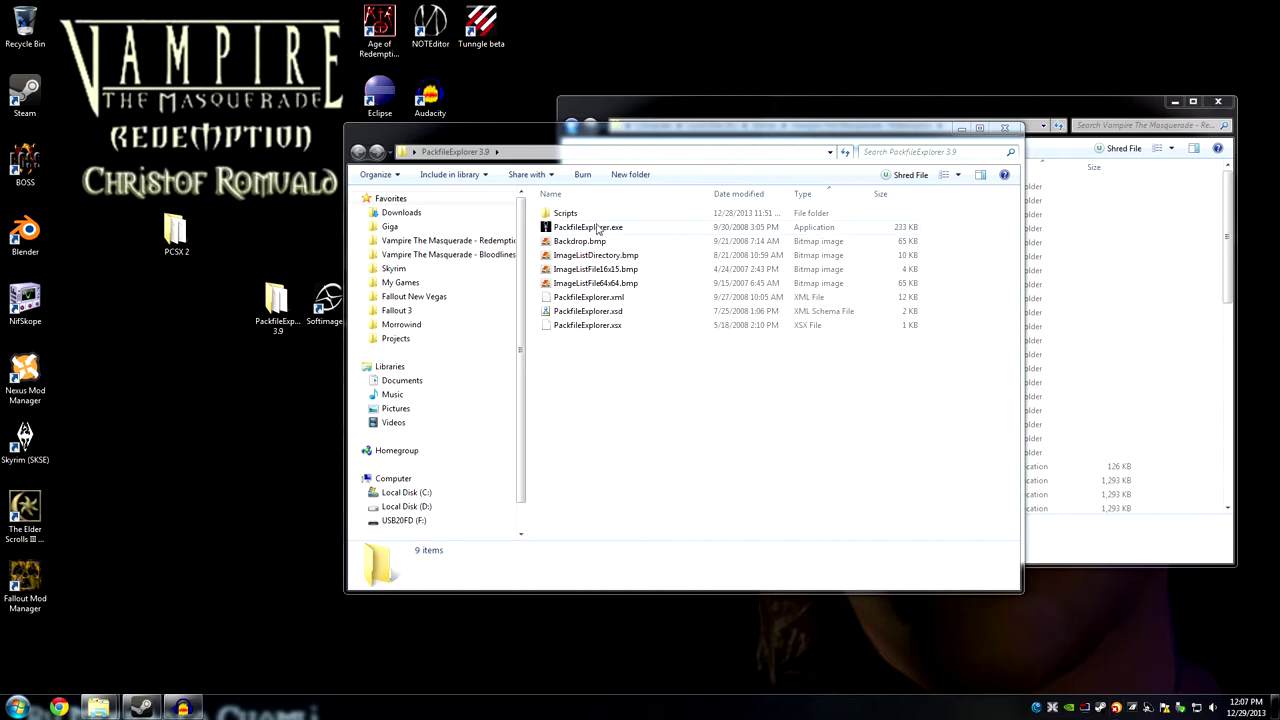
Launch PackfileExplorer.exe and expand the Vampire folder of Vampire The Masquerade - Bloodlines in the folder tree.
left_click_drag(644, 136, 670, 143)
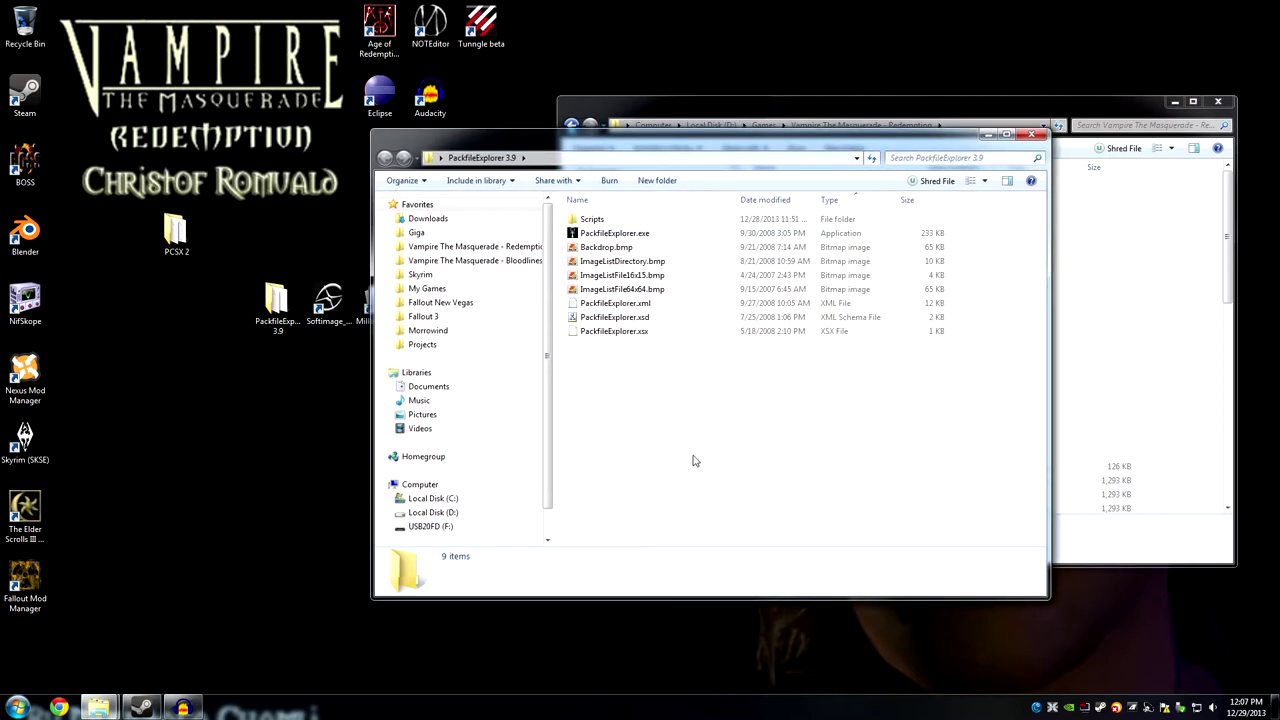
double_click(632, 236)
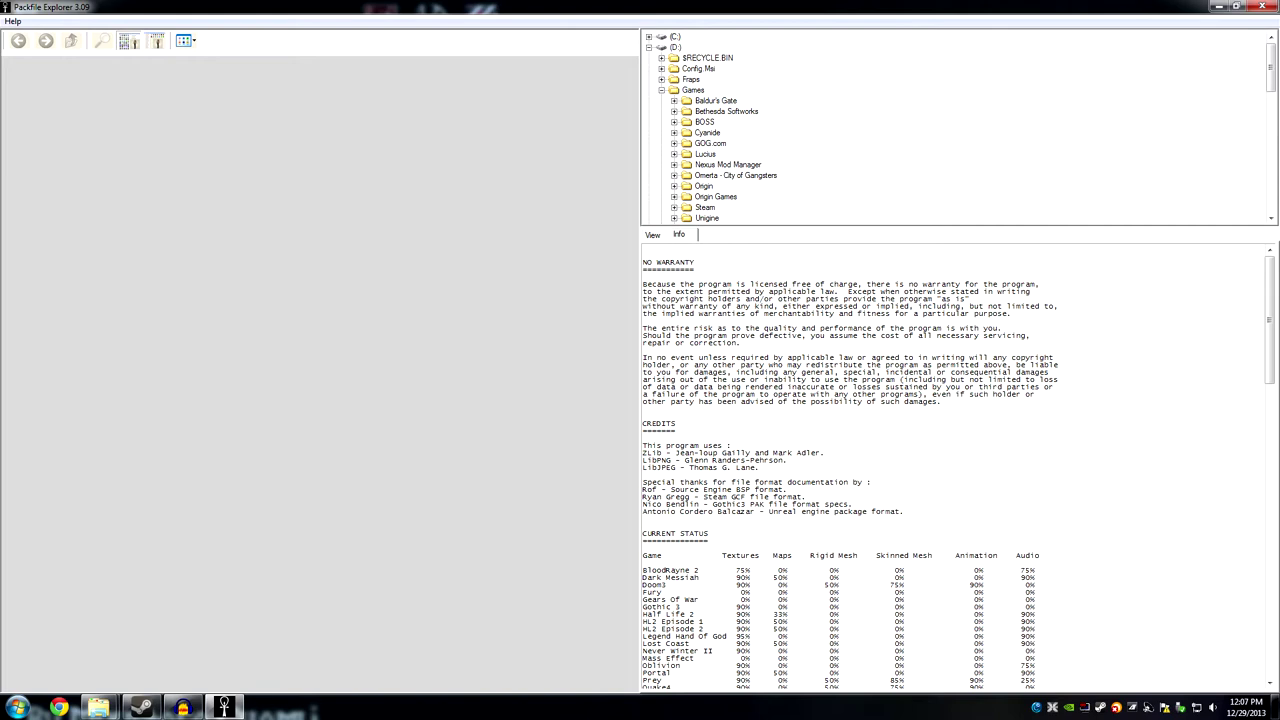
left_click_drag(1271, 70, 1271, 99)
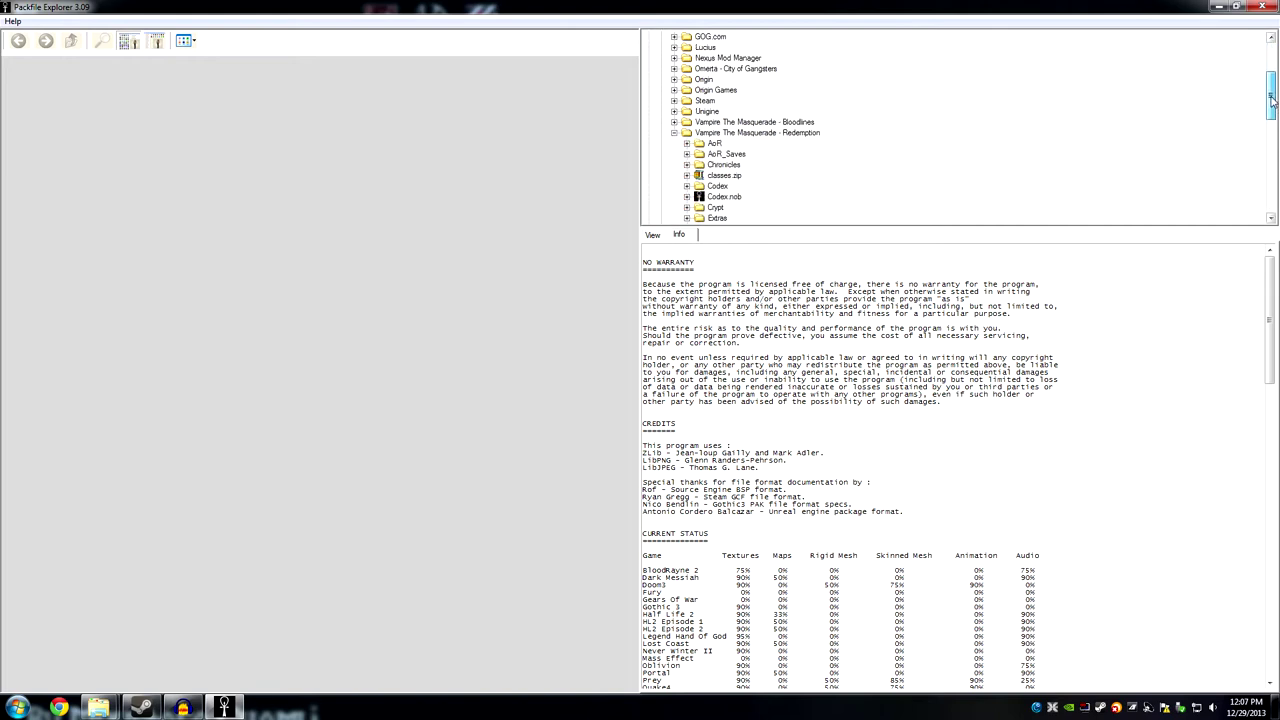
left_click(674, 132)
left_click(674, 133)
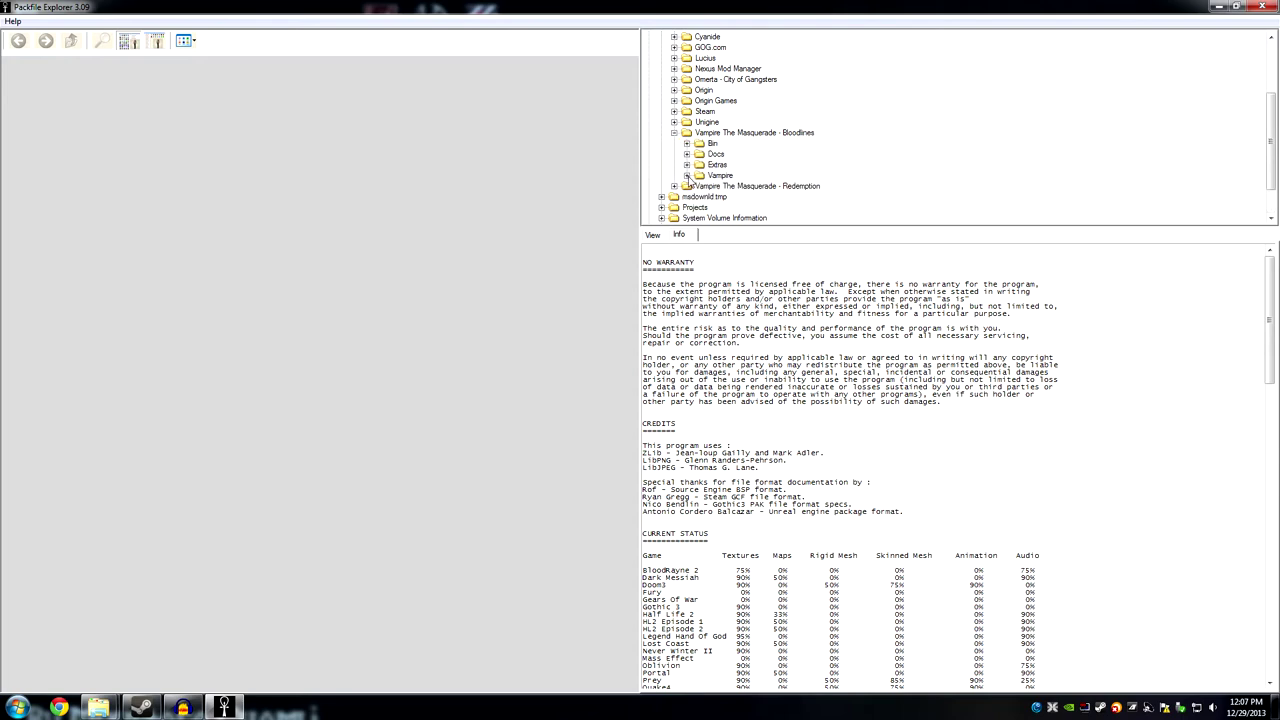
left_click(687, 176)
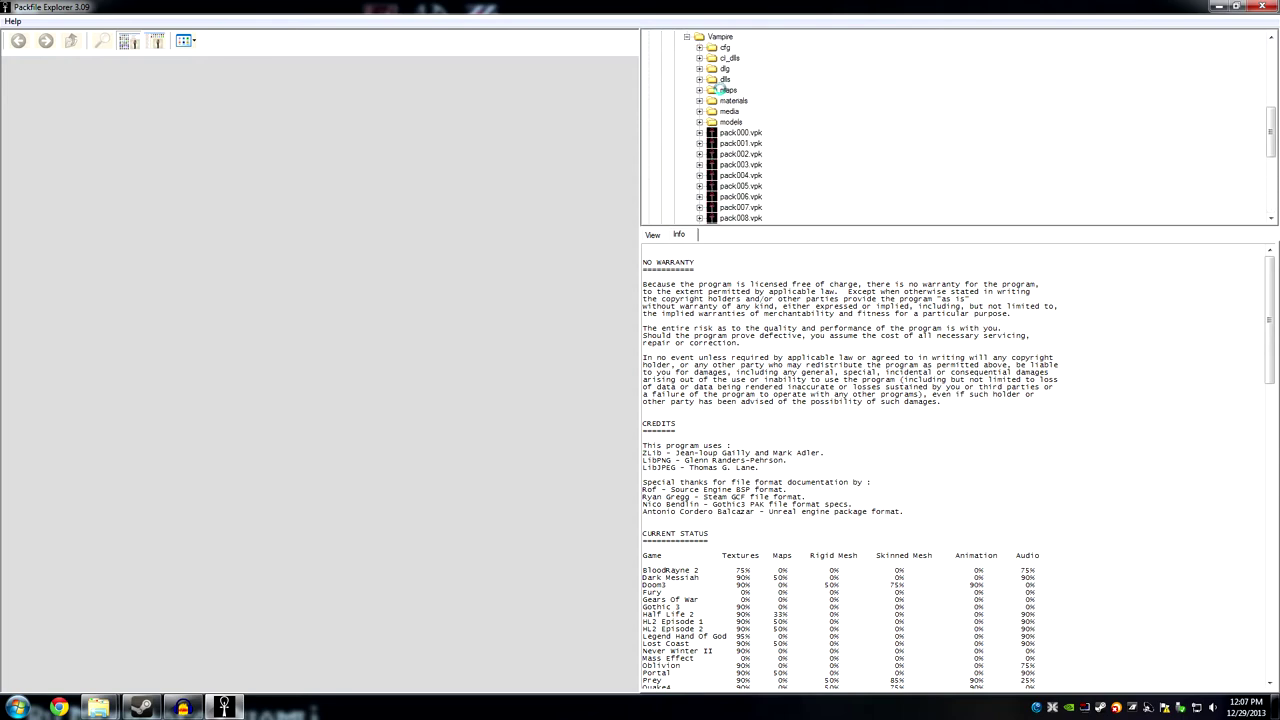
Expand the Bloodlines maps folder and copy sm_tattoo.bsp.
left_click(702, 91)
left_click(700, 91)
left_click(758, 144)
scroll(787, 172, "down", 10)
scroll(787, 172, "down", 8)
scroll(787, 172, "down", 5)
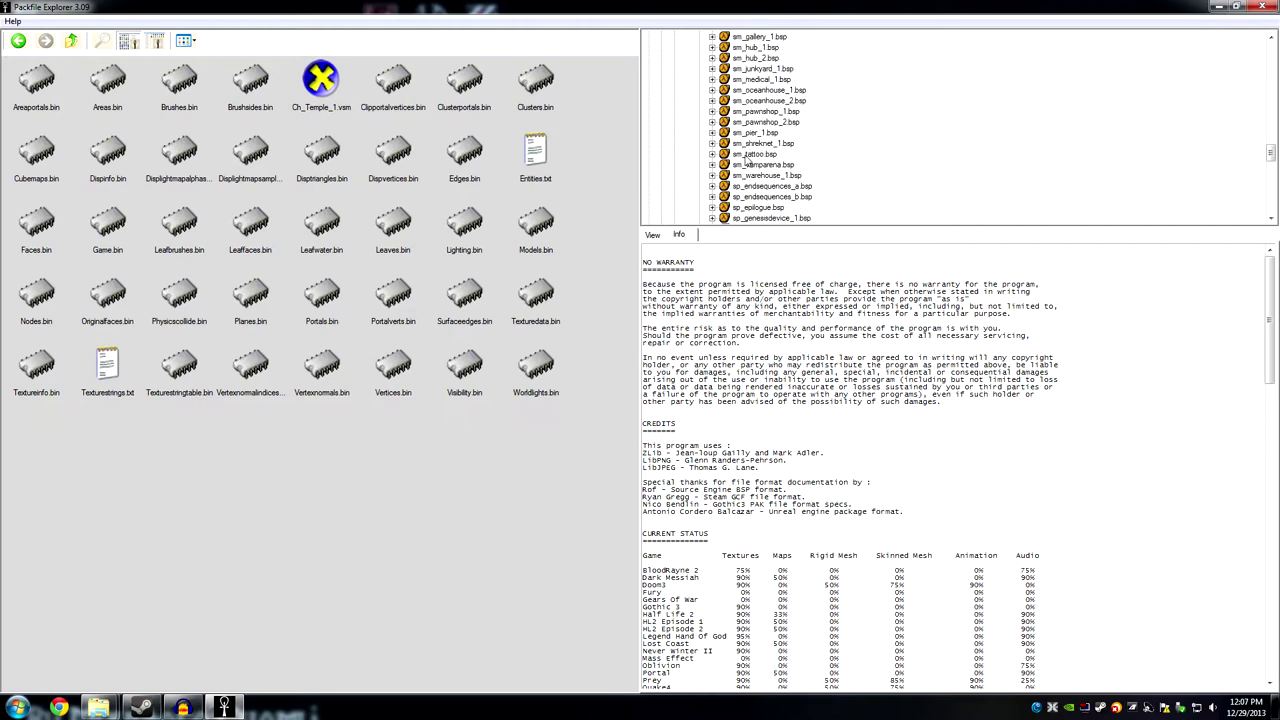
left_click(752, 155)
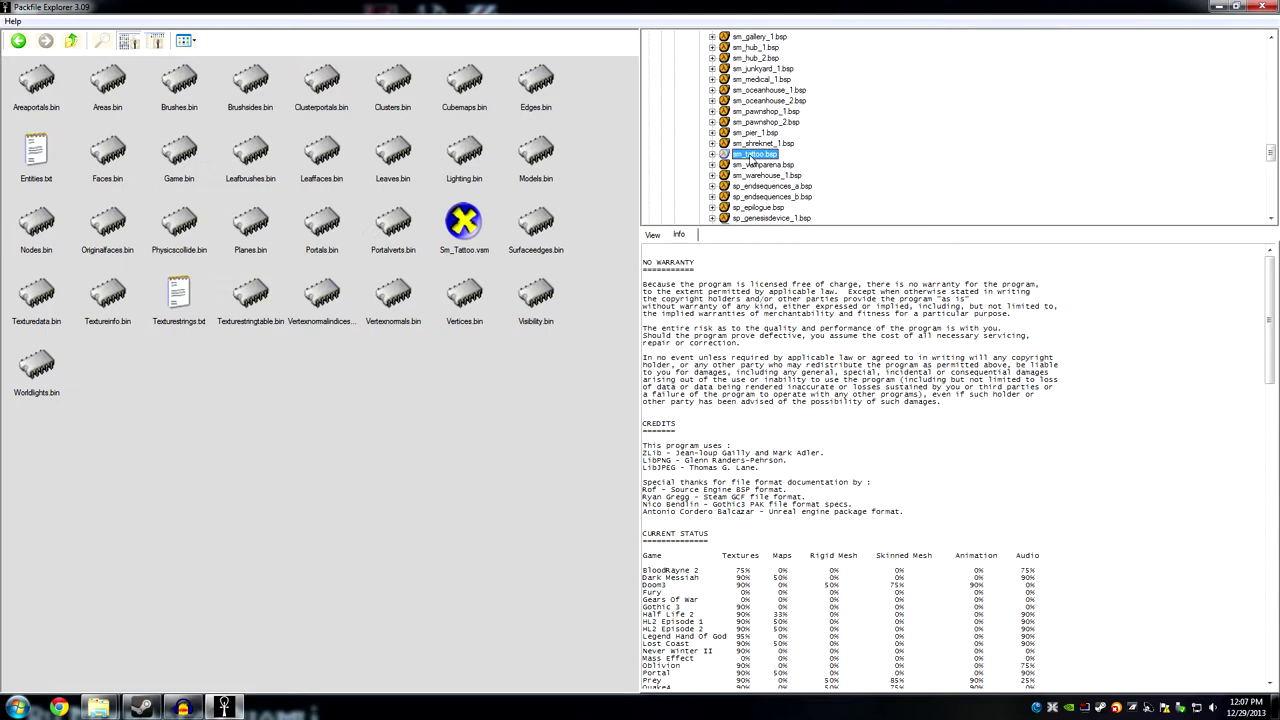
right_click(753, 158)
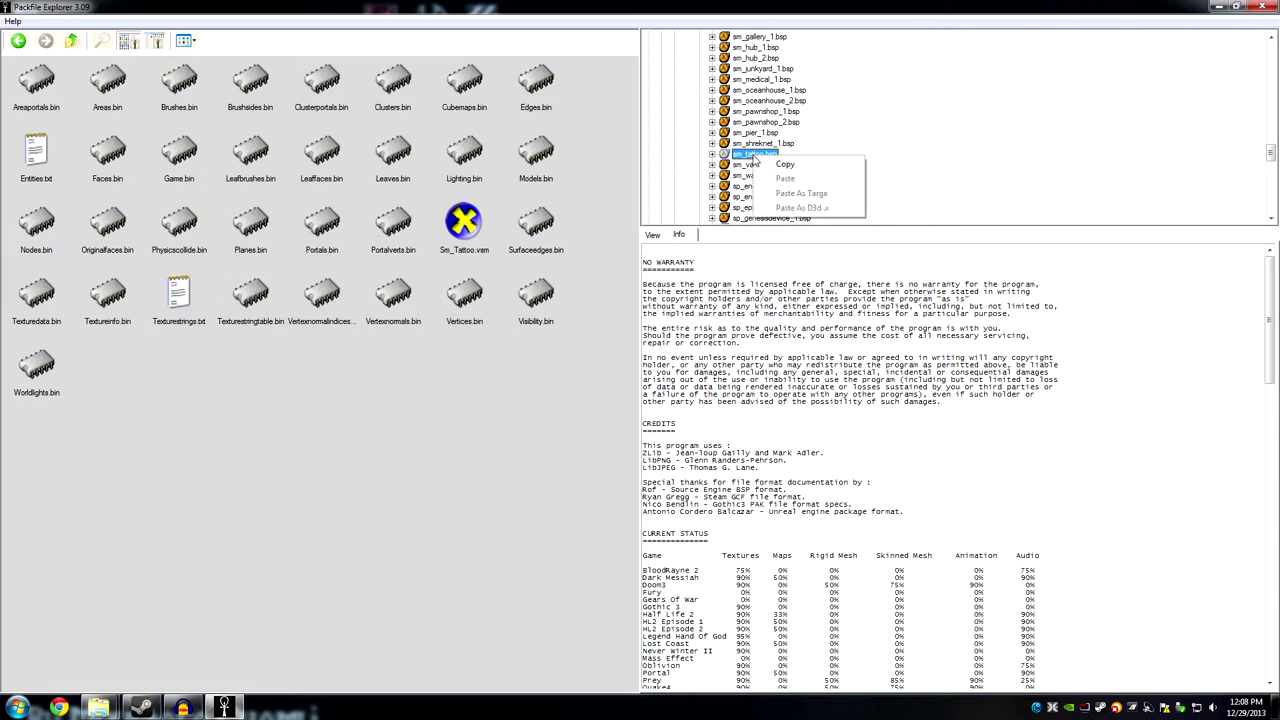
left_click(785, 164)
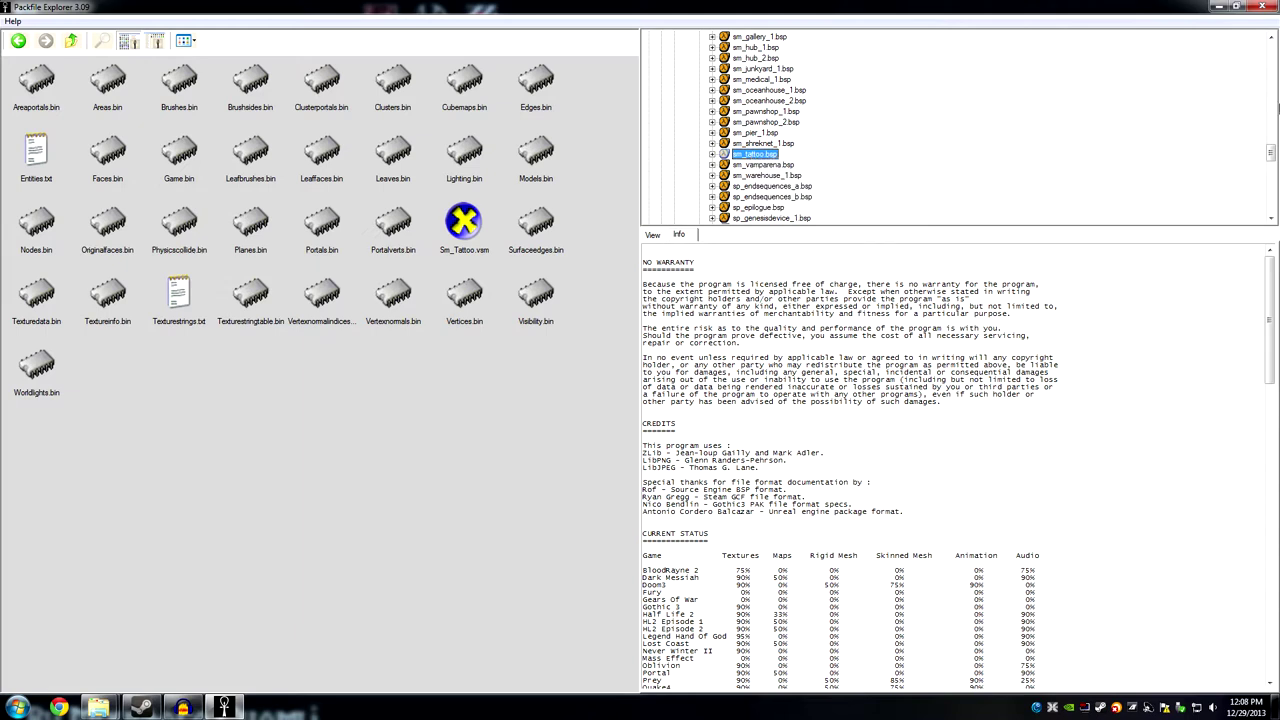
Paste the copied map as D3d .x into the _SM_Tattoo folder of Vampire The Masquerade - Redemption.
left_click_drag(1271, 153, 1271, 60)
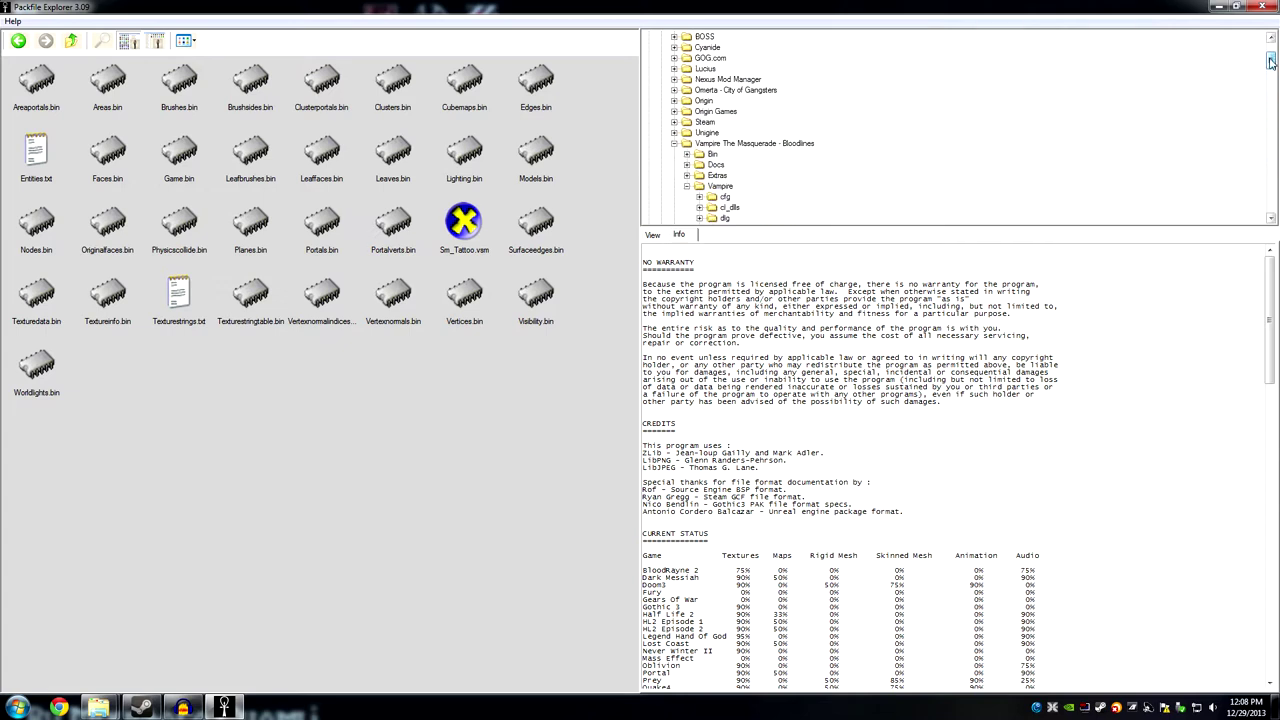
scroll(772, 182, "down", 15)
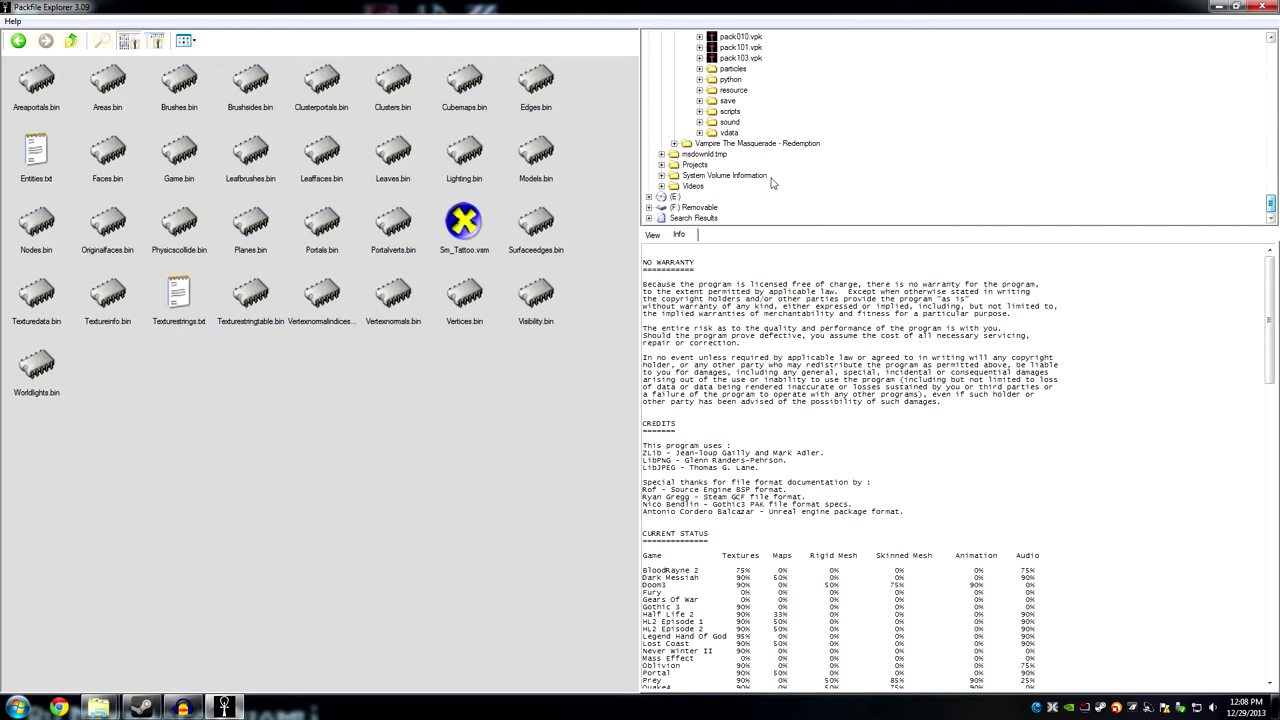
left_click(752, 145)
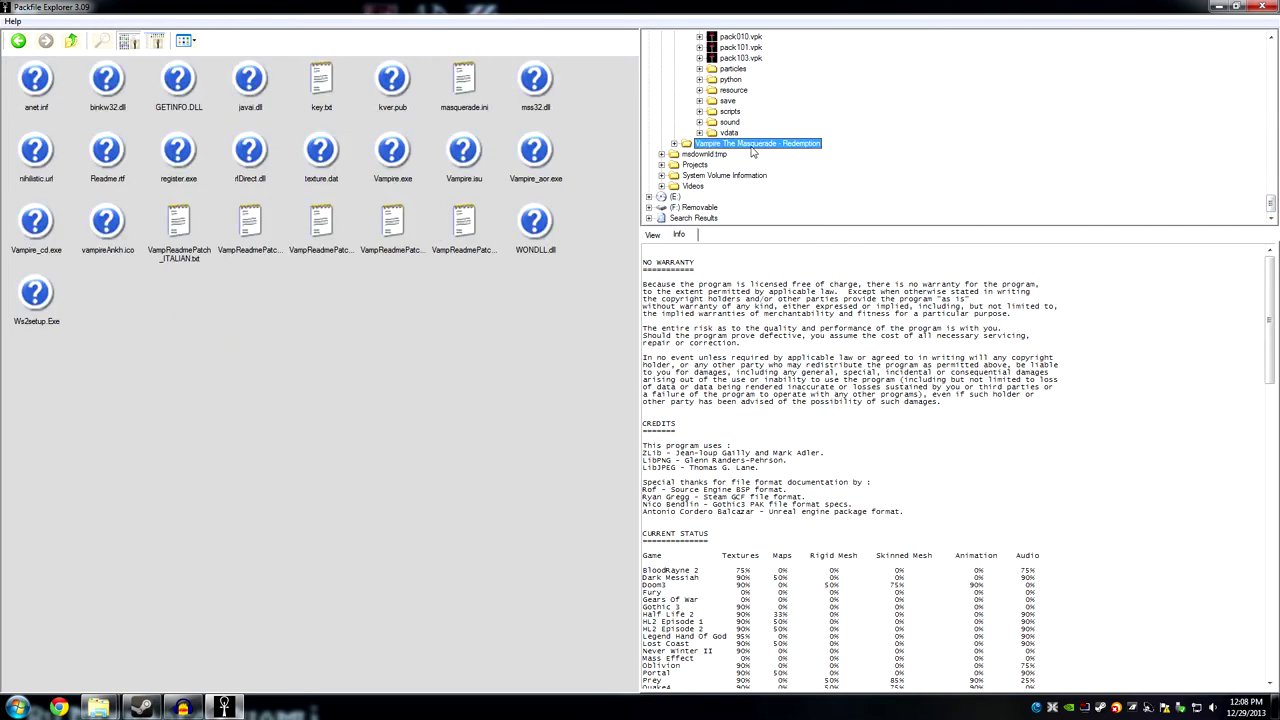
scroll(846, 138, "up", 3)
scroll(846, 138, "down", 3)
left_click(675, 144)
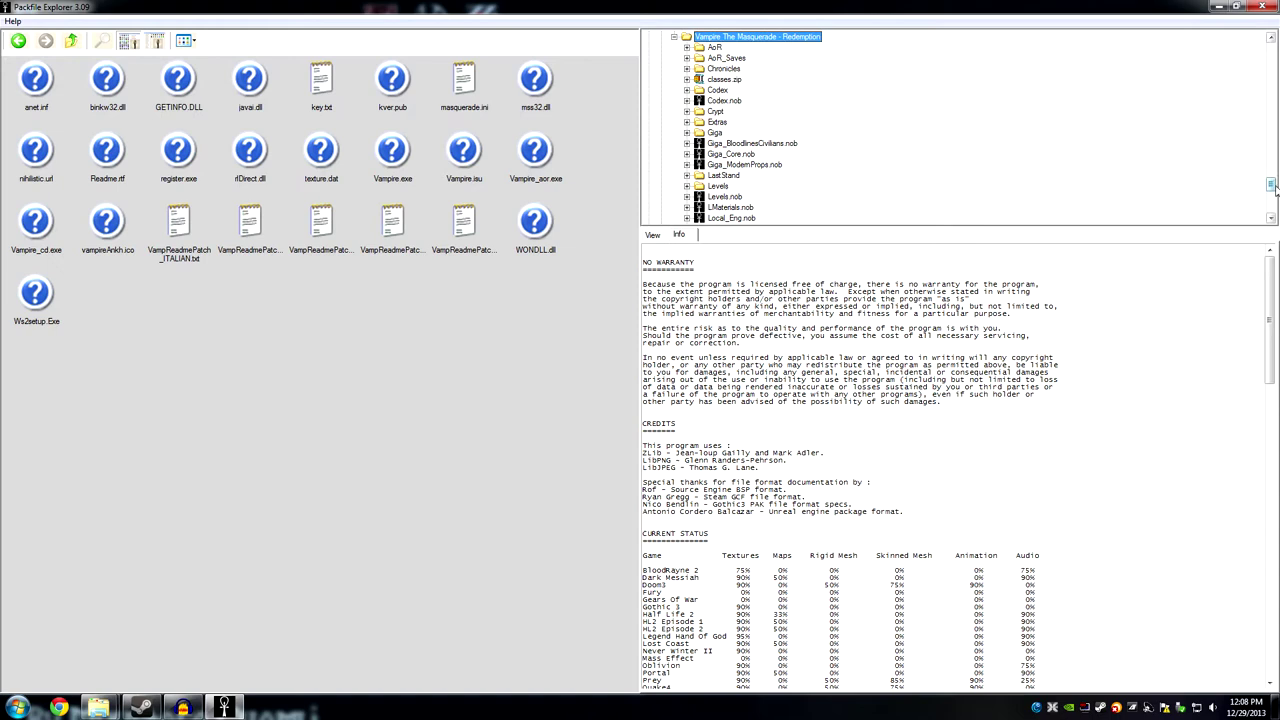
scroll(1272, 187, "down", 8)
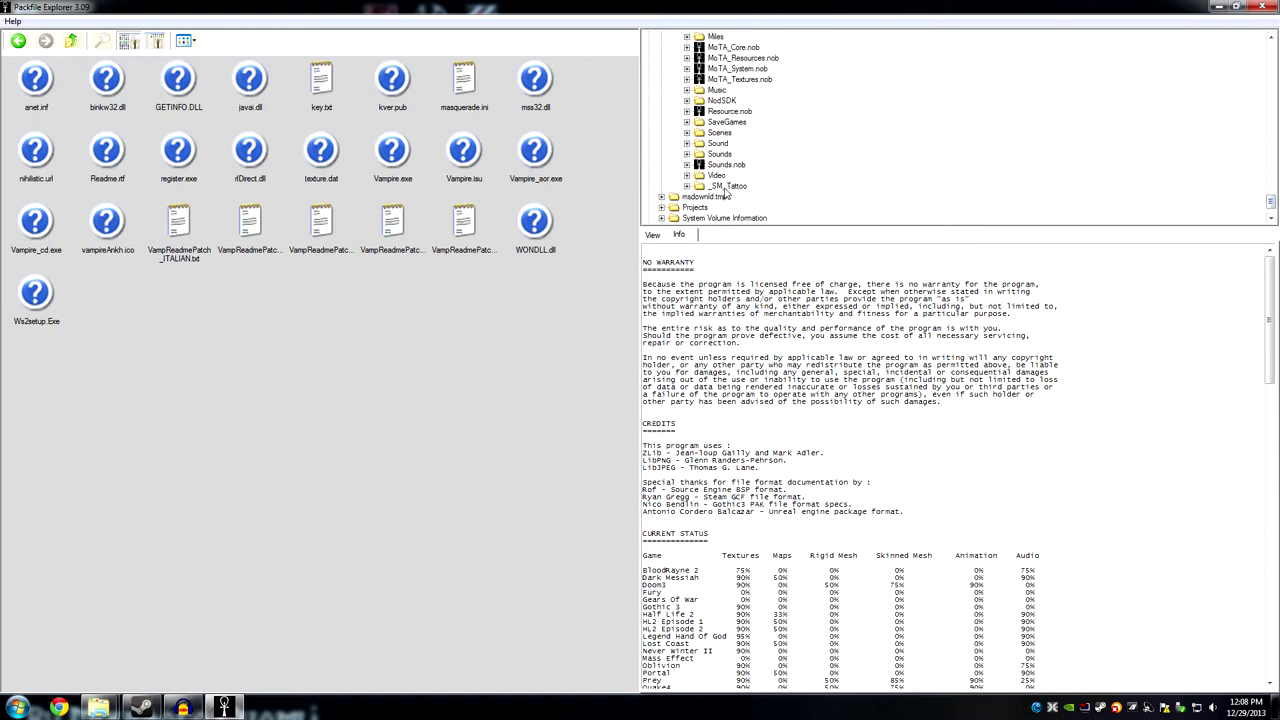
left_click(727, 187)
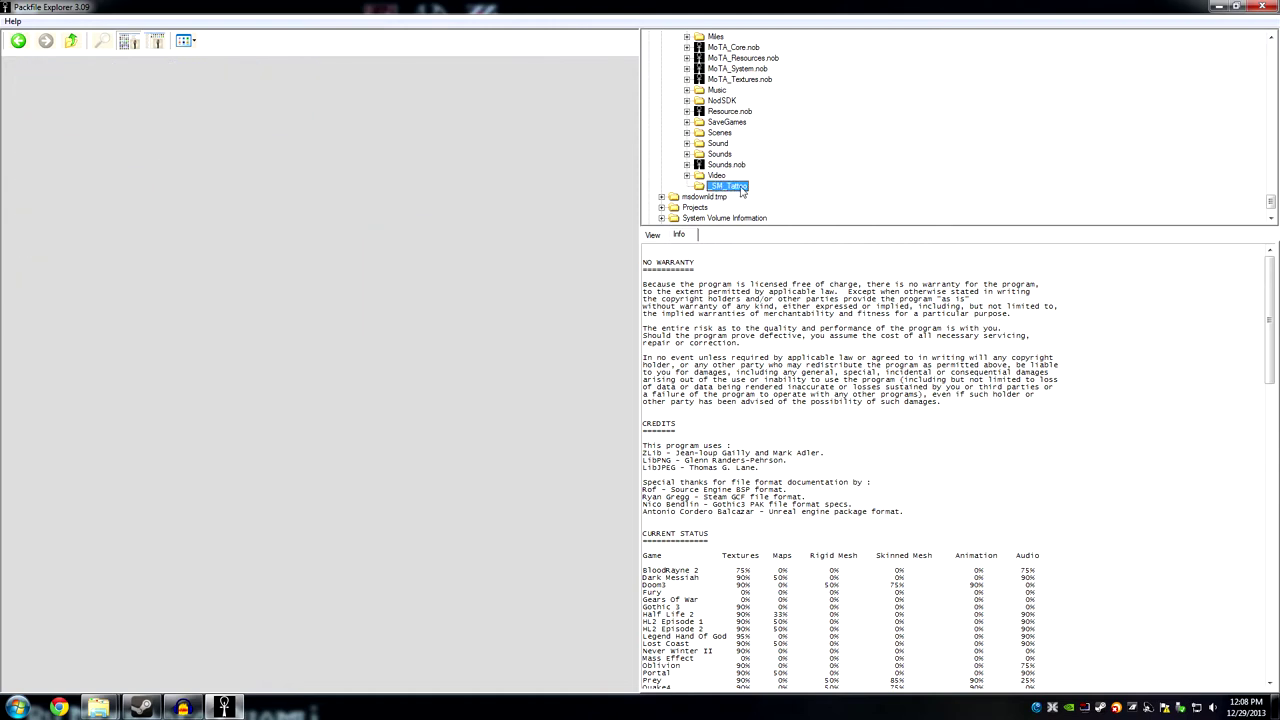
right_click(733, 192)
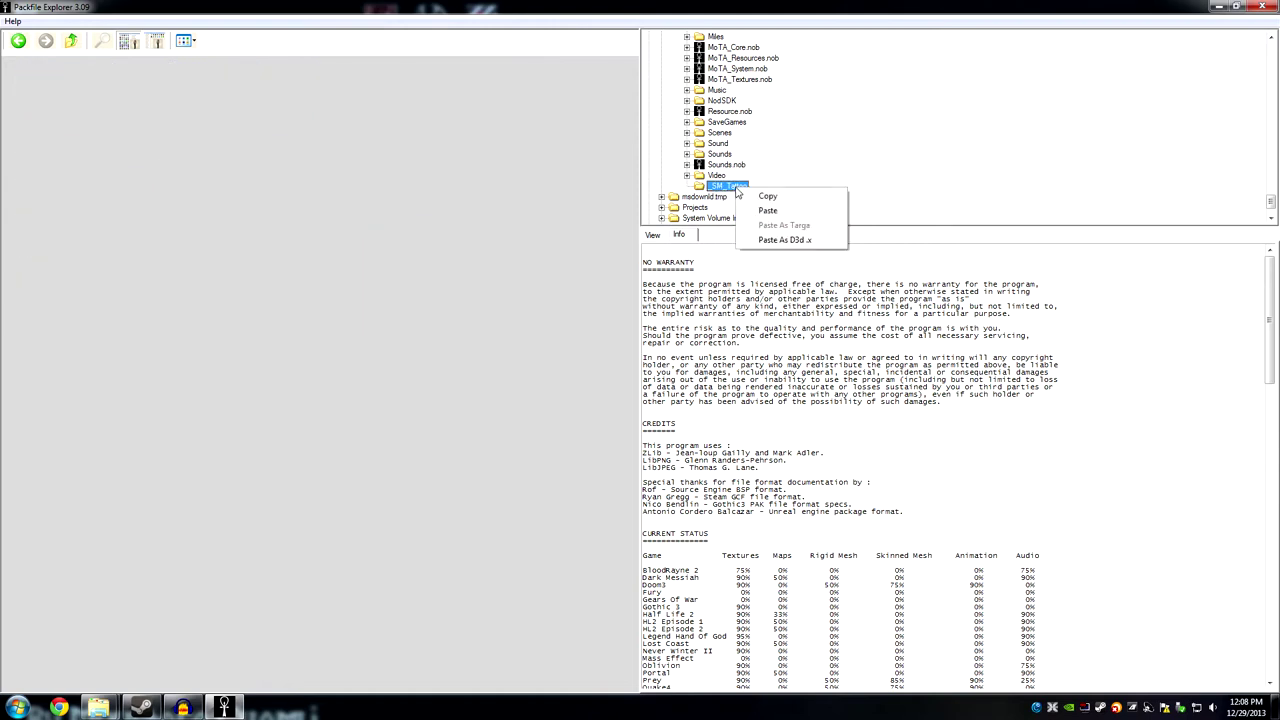
left_click(779, 241)
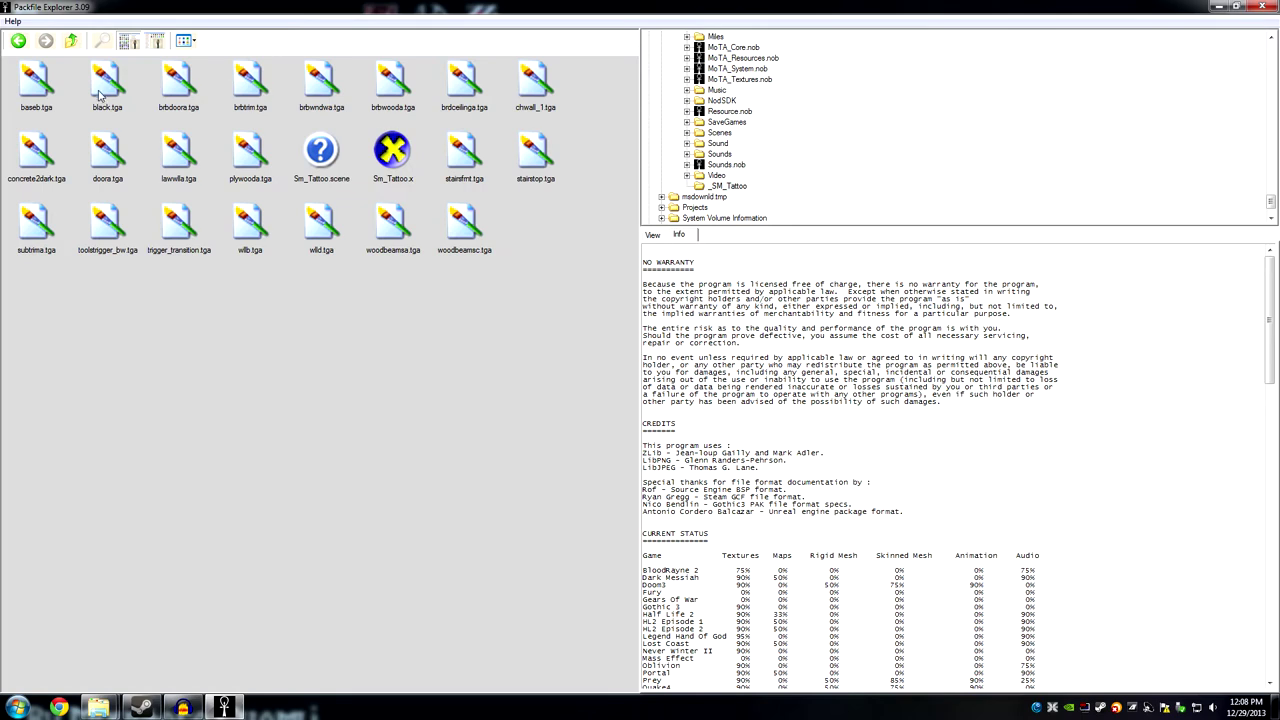
left_click(728, 188)
left_click(398, 340)
Close Packfile Explorer and its program folder, and open the _SM_Tattoo folder in Windows Explorer.
left_click(1262, 6)
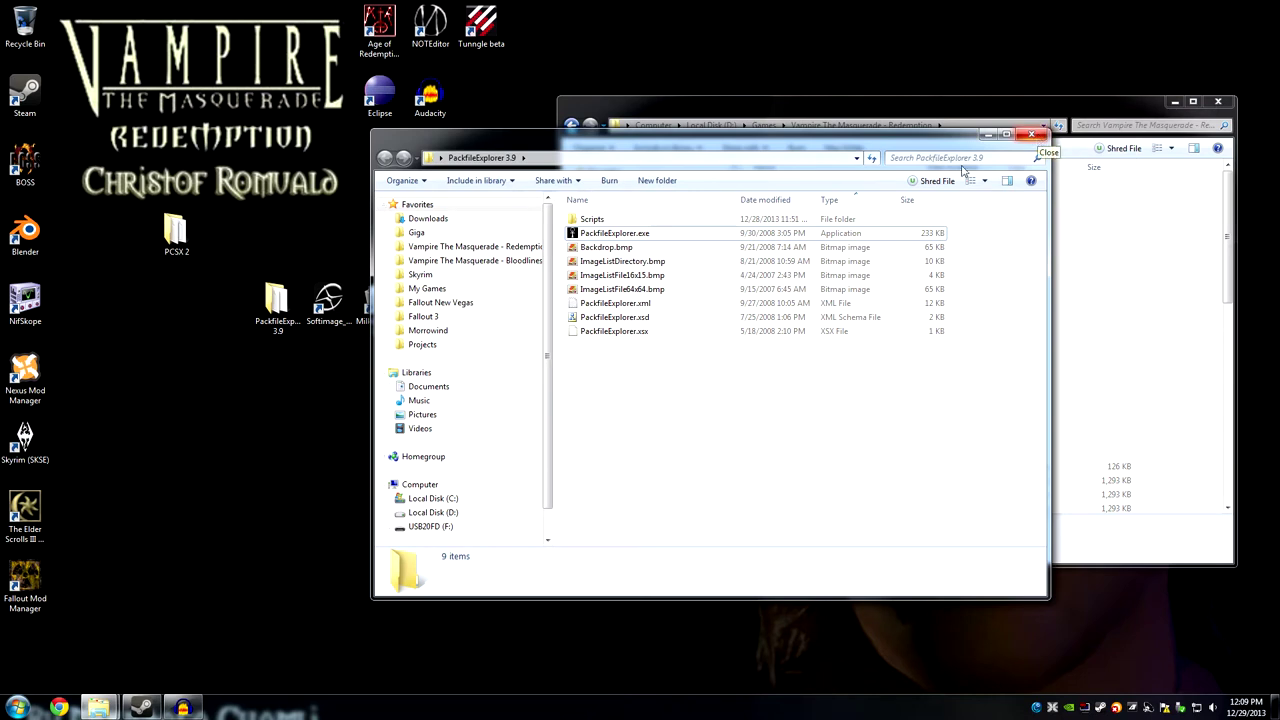
left_click(1032, 134)
left_click_drag(957, 114, 973, 114)
left_click(820, 190)
double_click(820, 190)
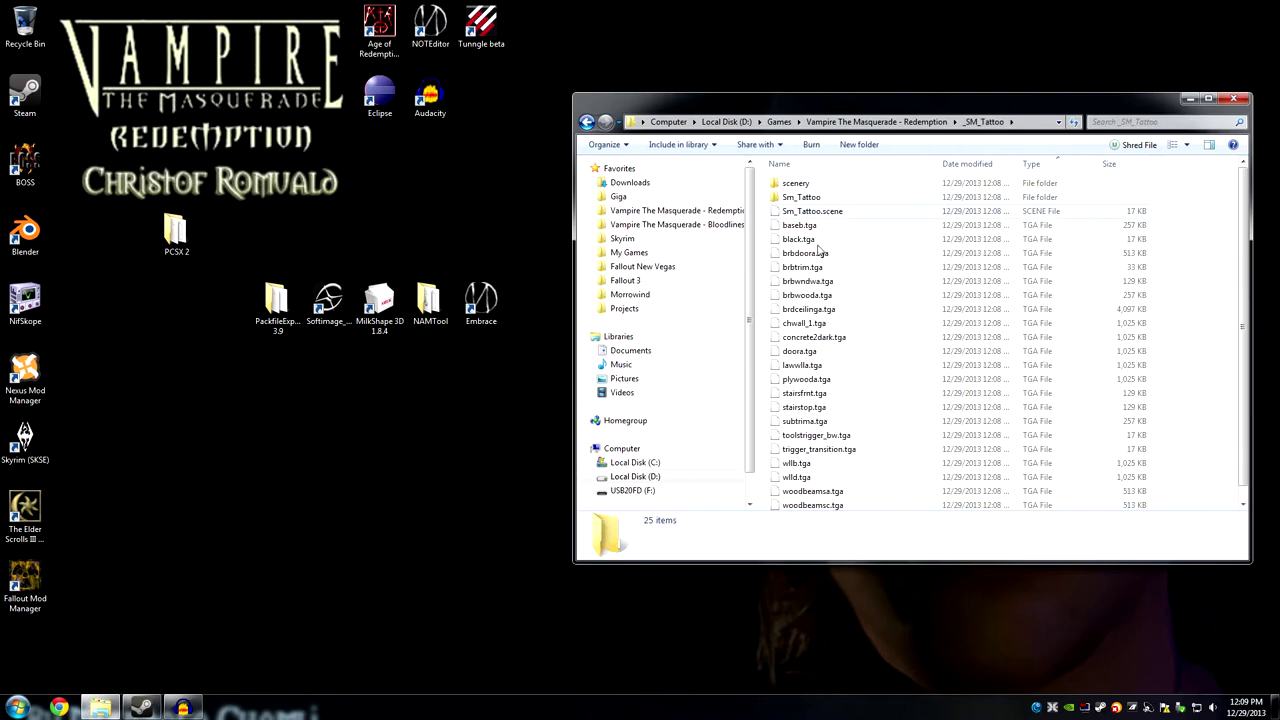
Look over the exported files in _SM_Tattoo and in its Sm_Tattoo subfolder.
scroll(836, 356, "down", 1)
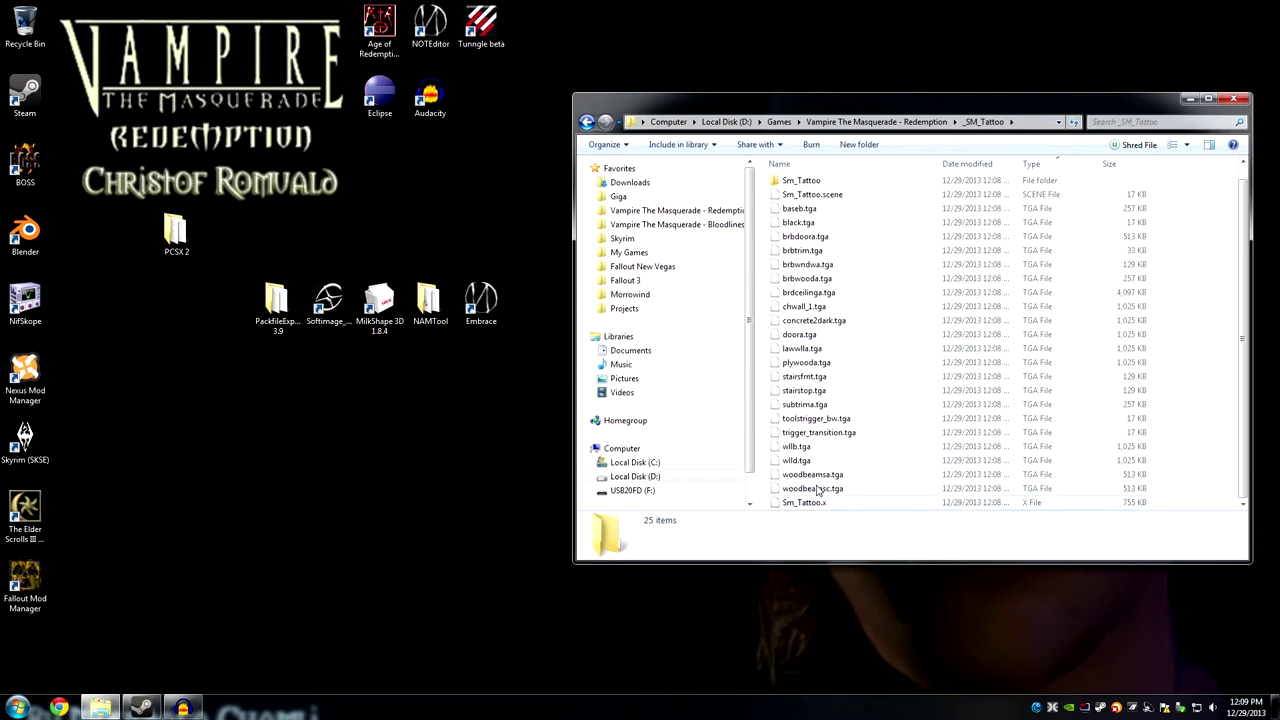
scroll(814, 409, "up", 1)
left_click(818, 197)
double_click(818, 197)
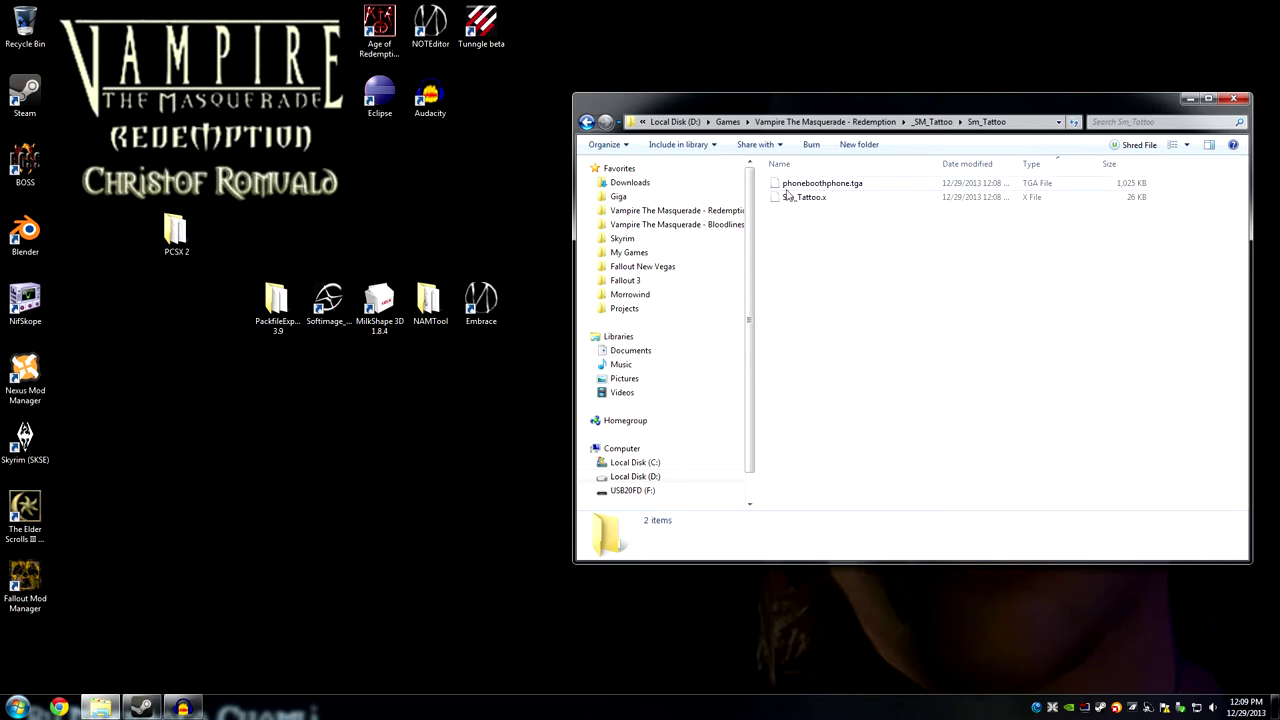
left_click(587, 122)
Examine the exported props in the scenery folder, including misc\magazine and furniture\tvs, and return to _SM_Tattoo.
left_click(587, 122)
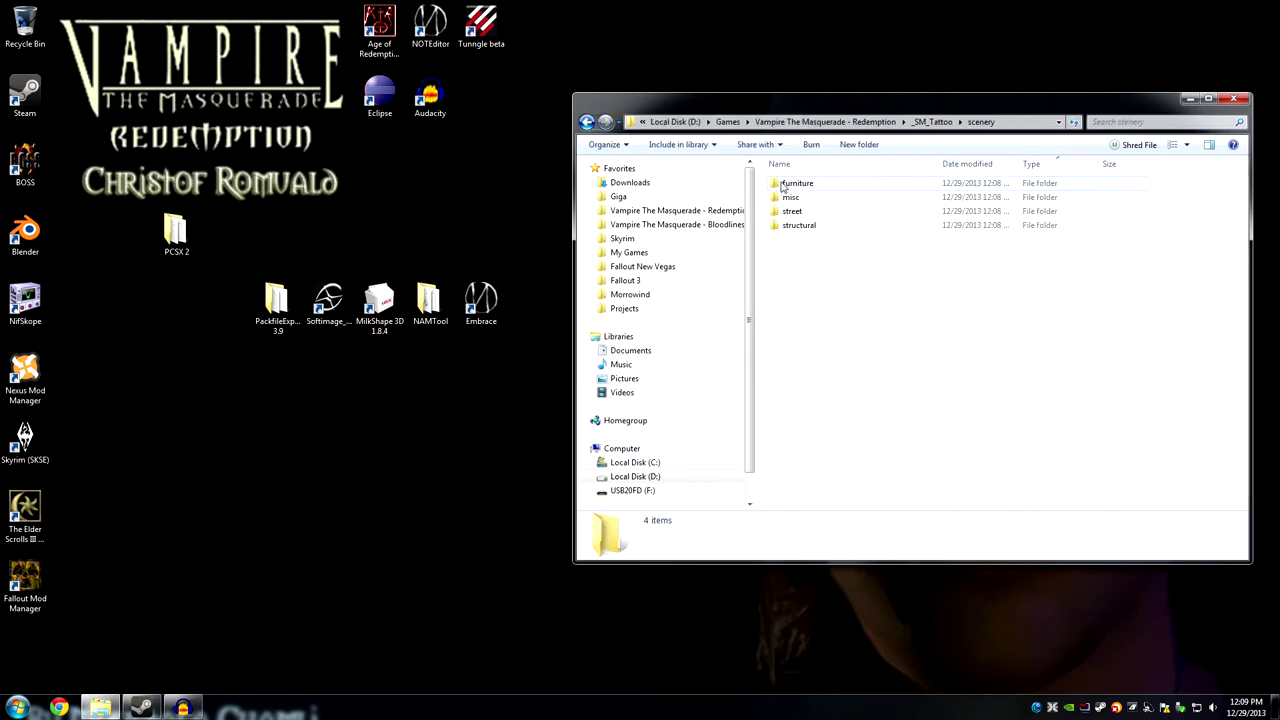
double_click(816, 197)
double_click(826, 198)
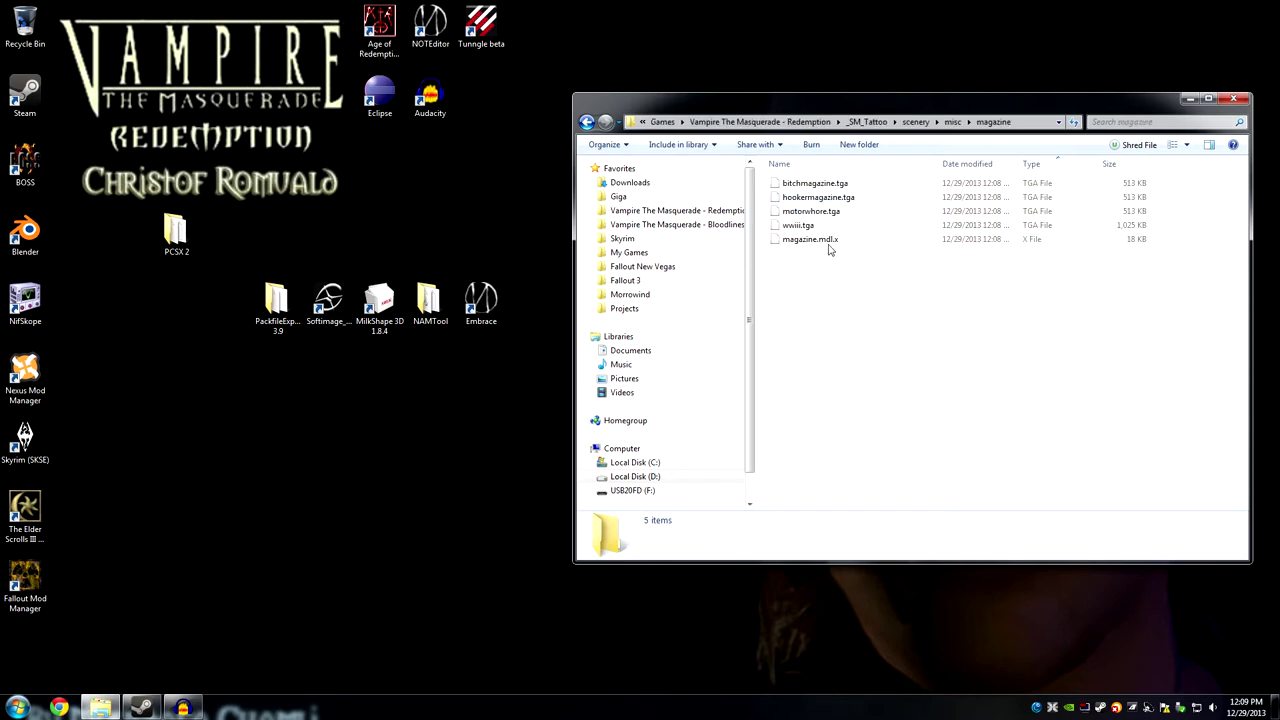
left_click(587, 122)
left_click(587, 122)
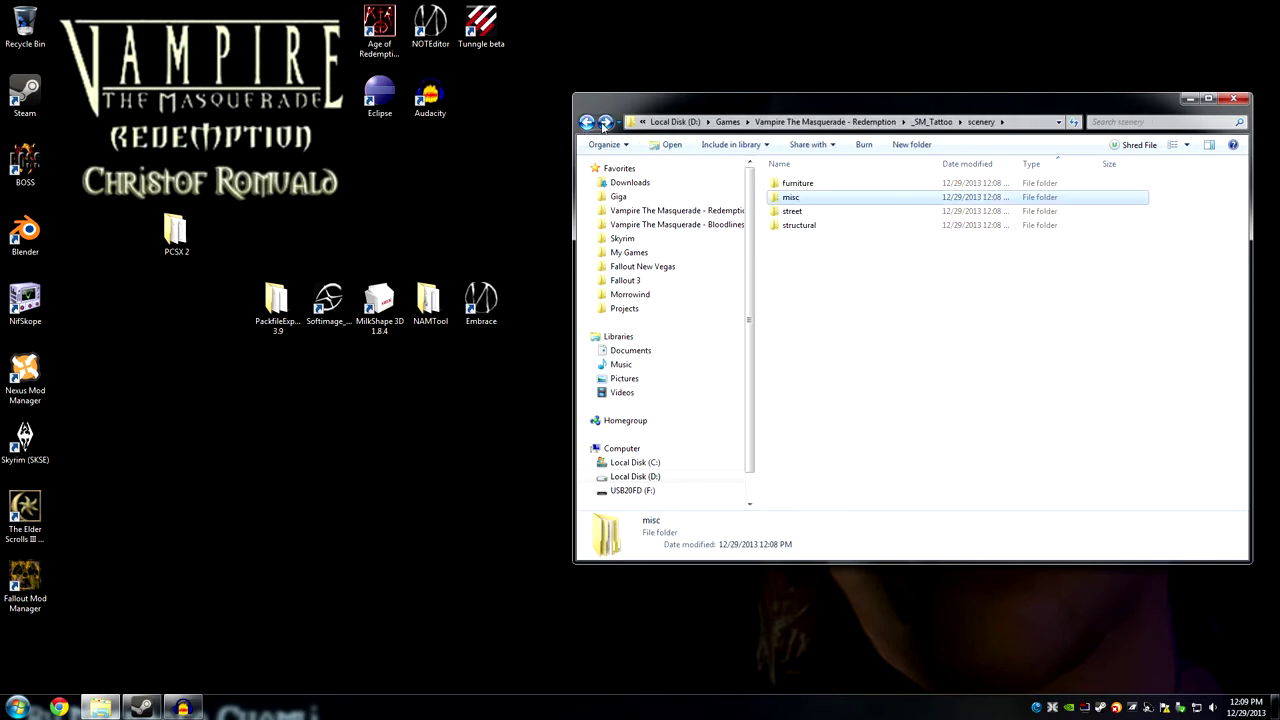
double_click(817, 185)
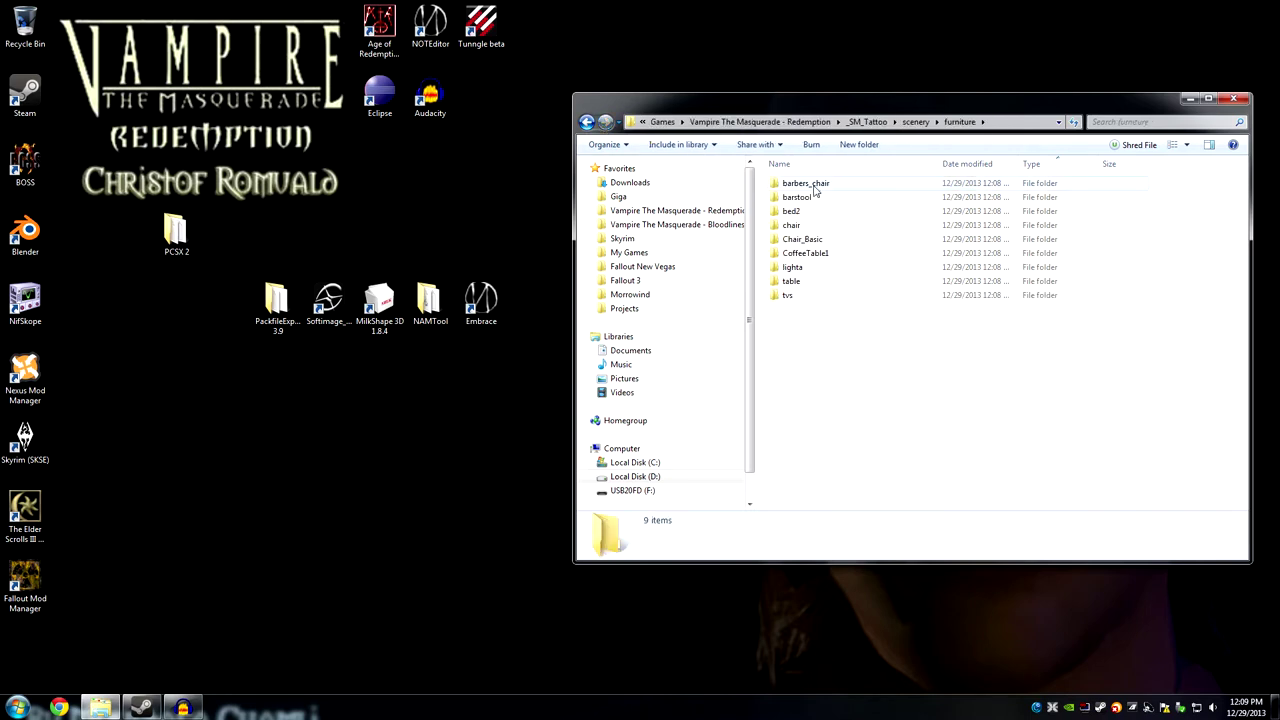
double_click(806, 298)
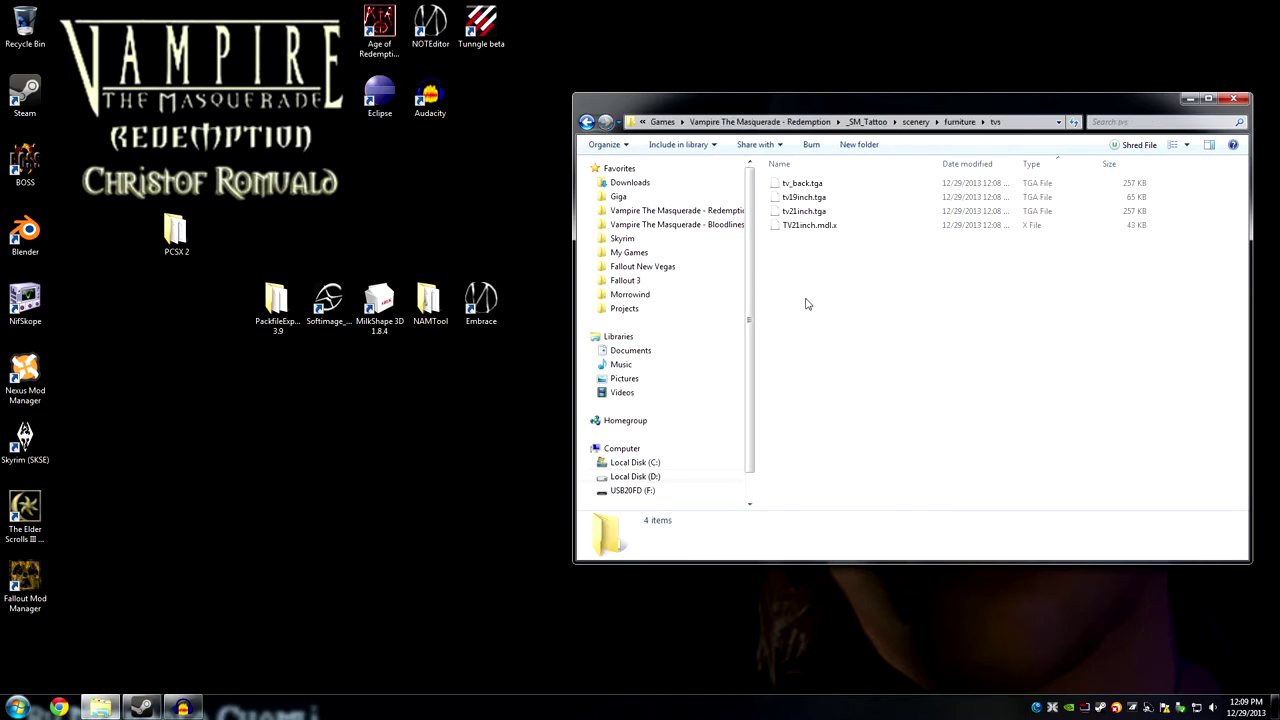
left_click(587, 122)
left_click(587, 122)
left_click(587, 122)
Check the details of Sm_Tattoo.scene, the .tga textures such as brdceilinga.tga, and the Sm_Tattoo.x model.
left_click(815, 199)
left_click(815, 185)
left_click(812, 211)
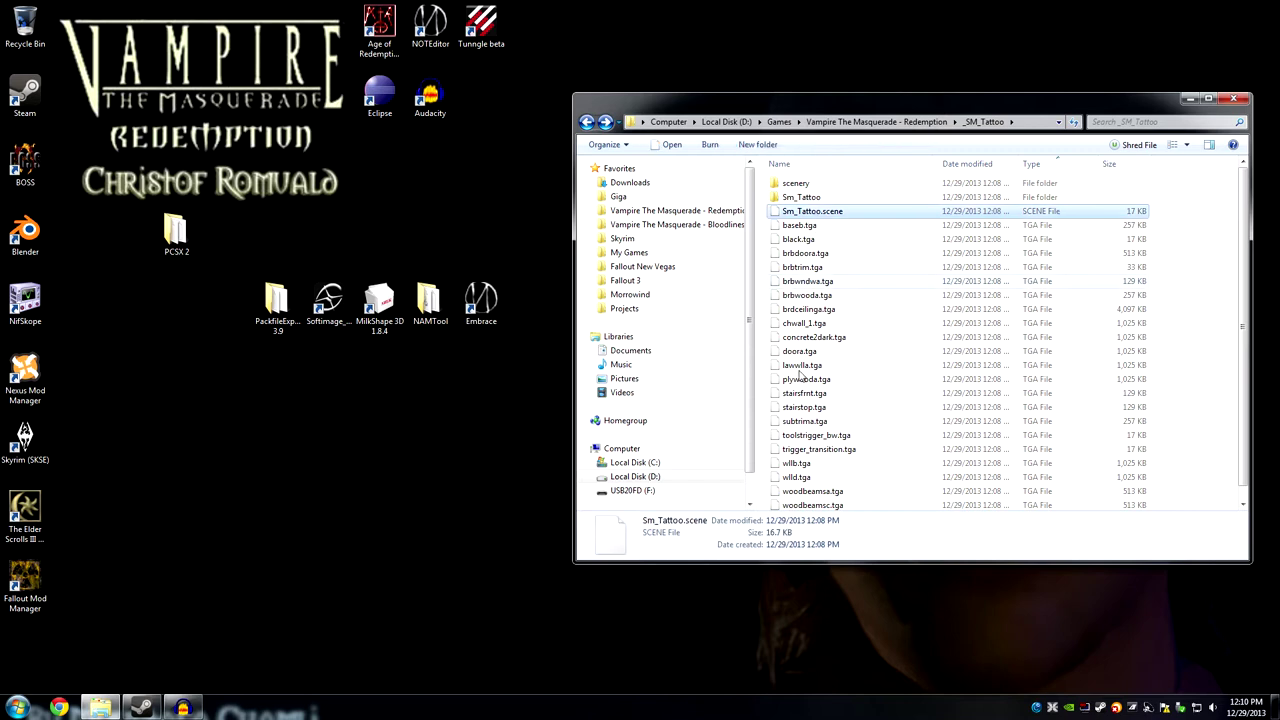
left_click(857, 451)
left_click(836, 311)
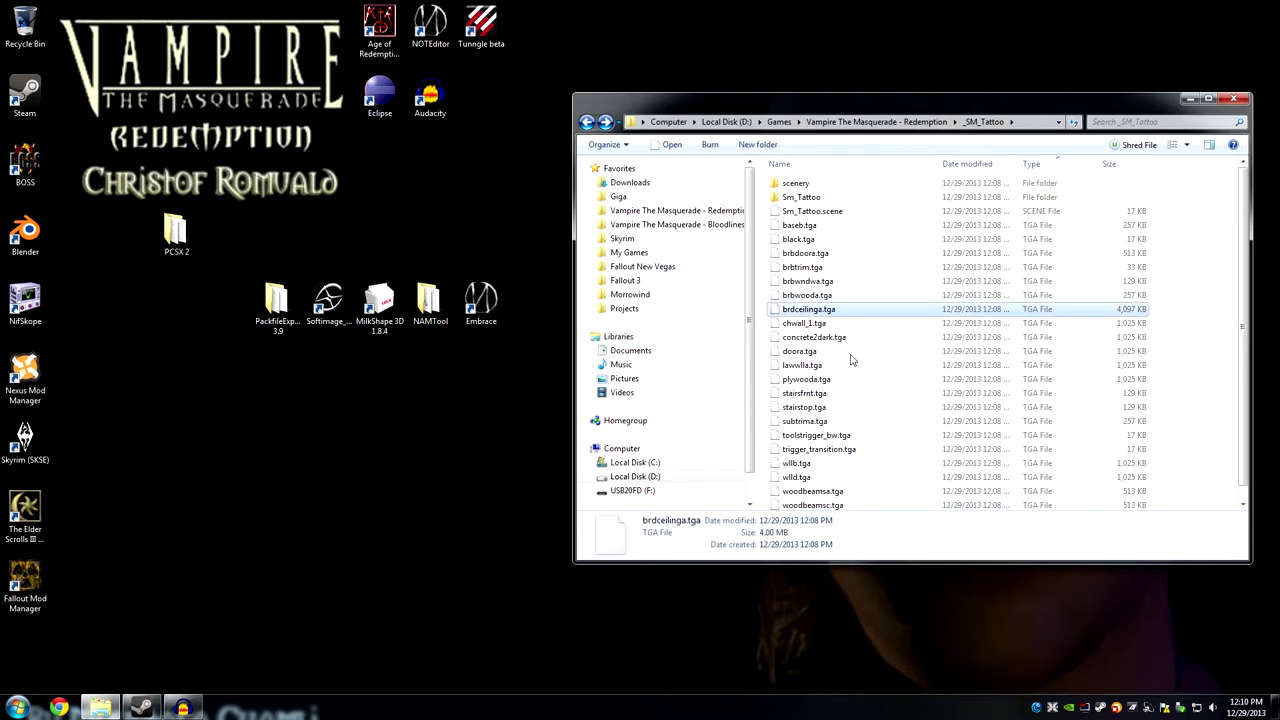
scroll(850, 402, "down", 1)
left_click(815, 503)
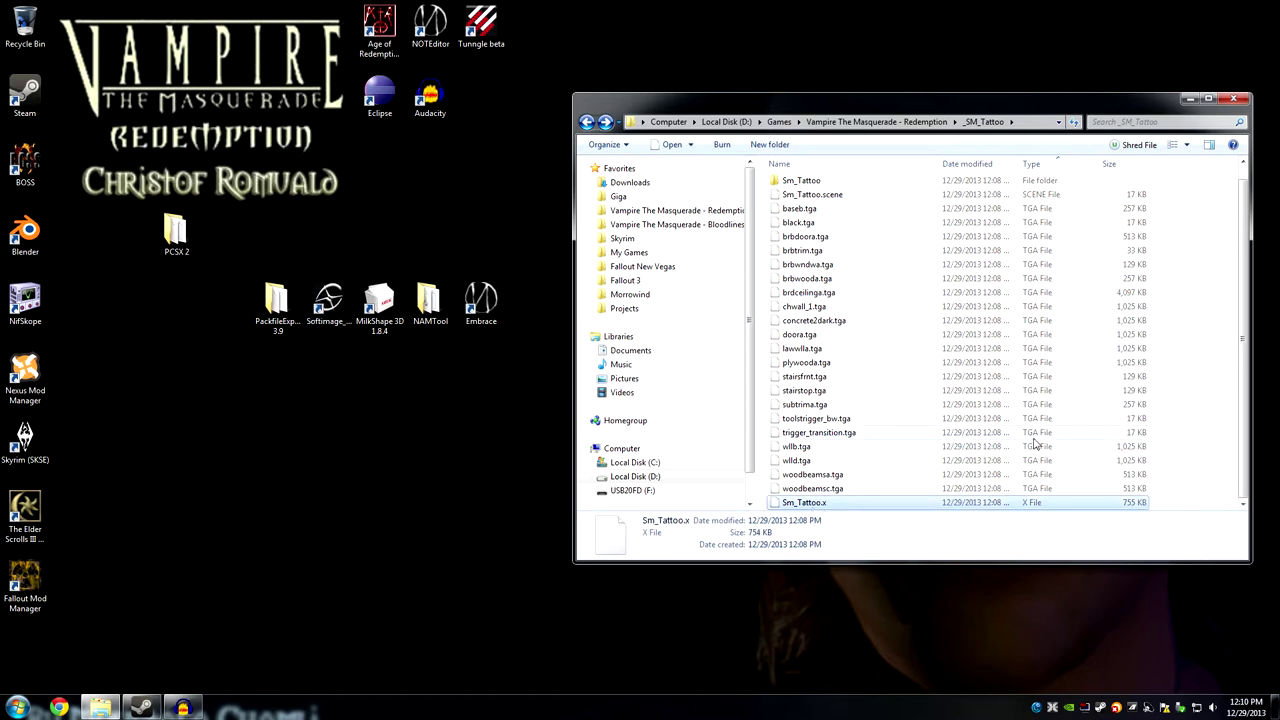
Start Softimage Mod Tool from the desktop and close its Netview welcome window.
left_click(322, 308)
double_click(322, 308)
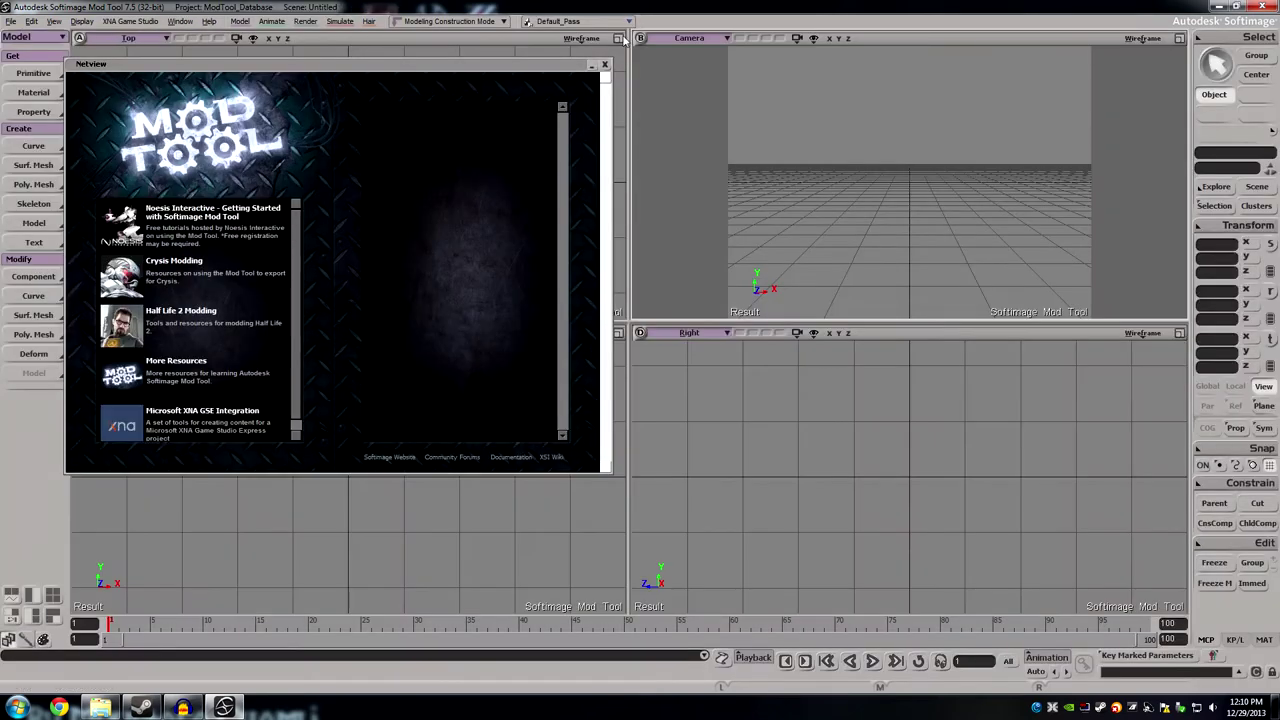
left_click(604, 64)
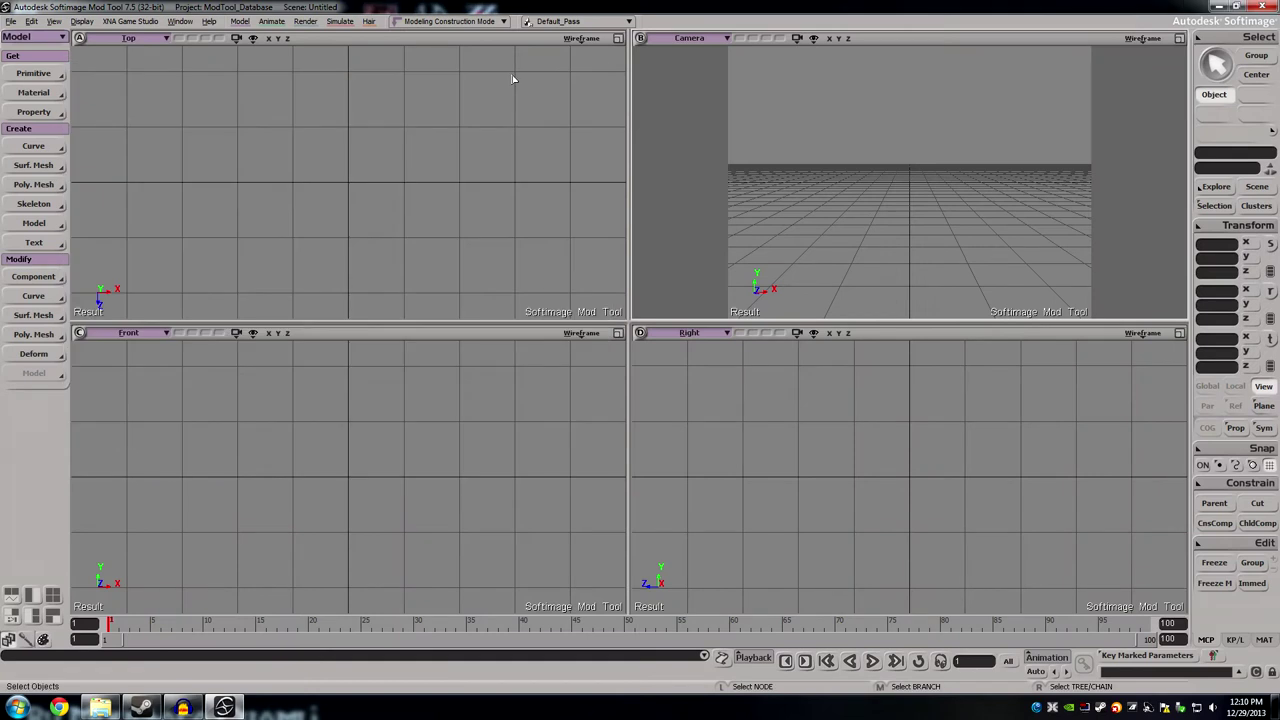
Start a DirectX import and open the file browser for its source file.
left_click(11, 22)
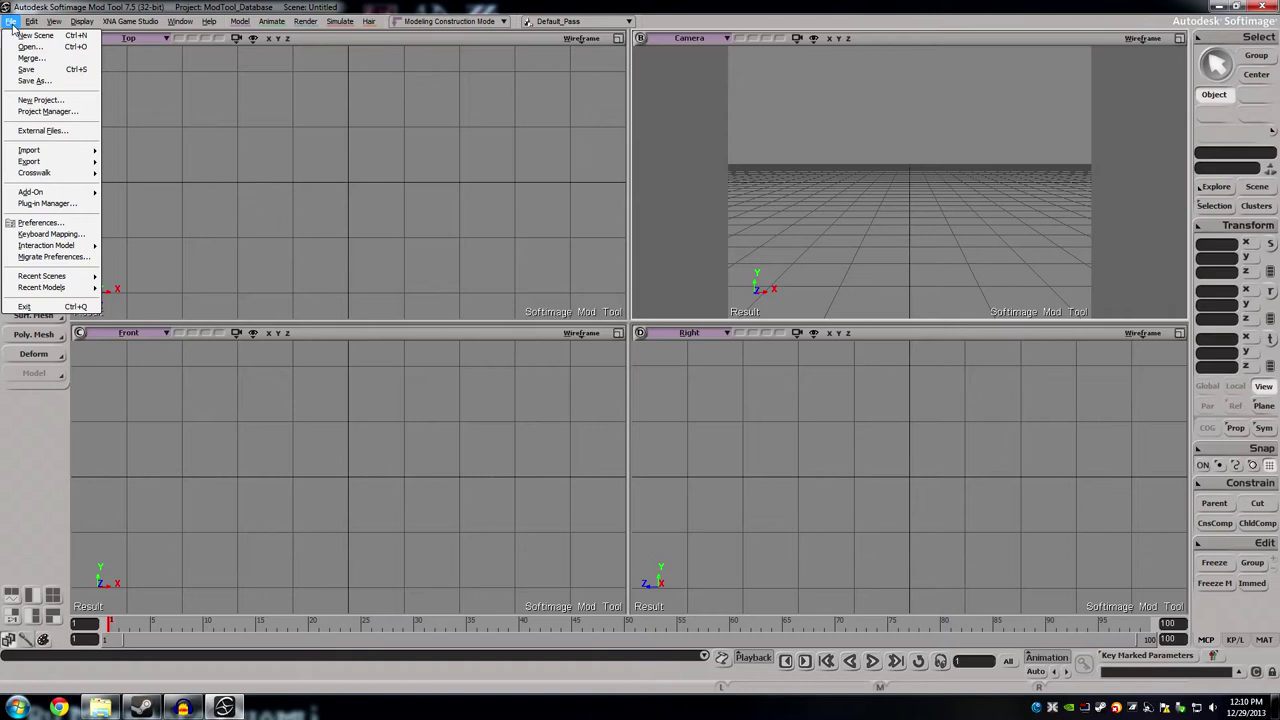
mouse_move(30, 152)
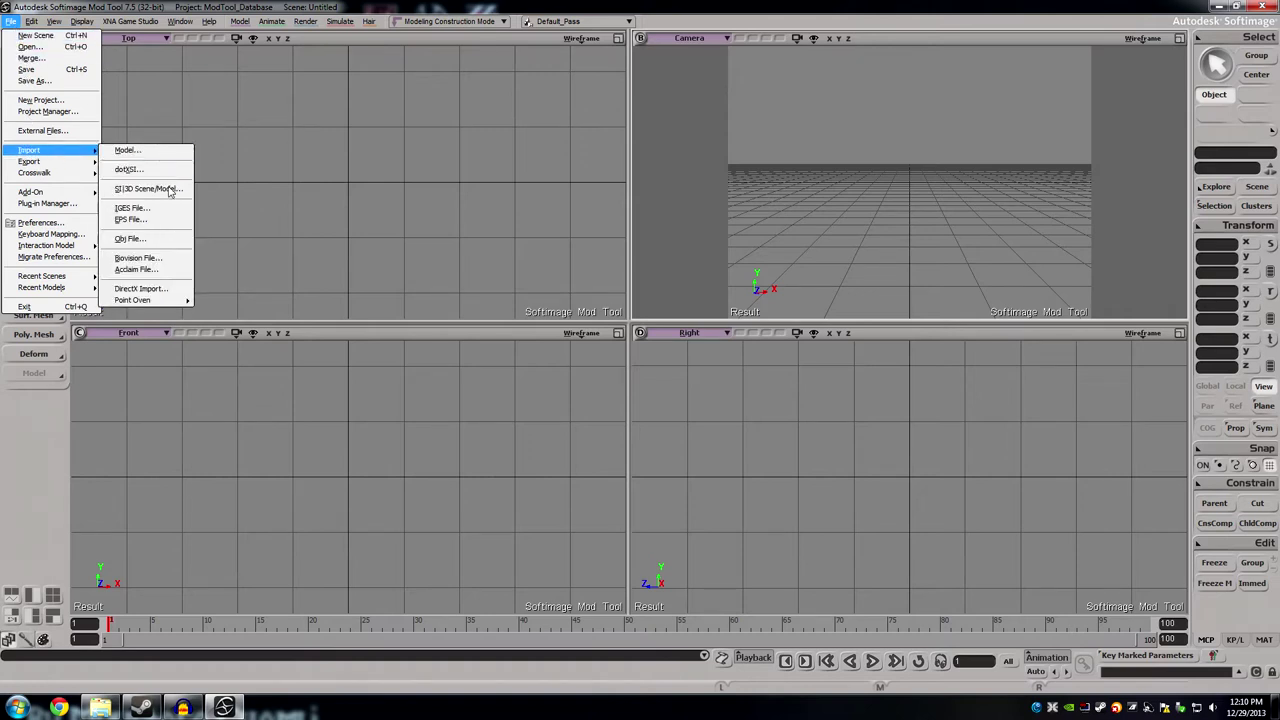
left_click(144, 289)
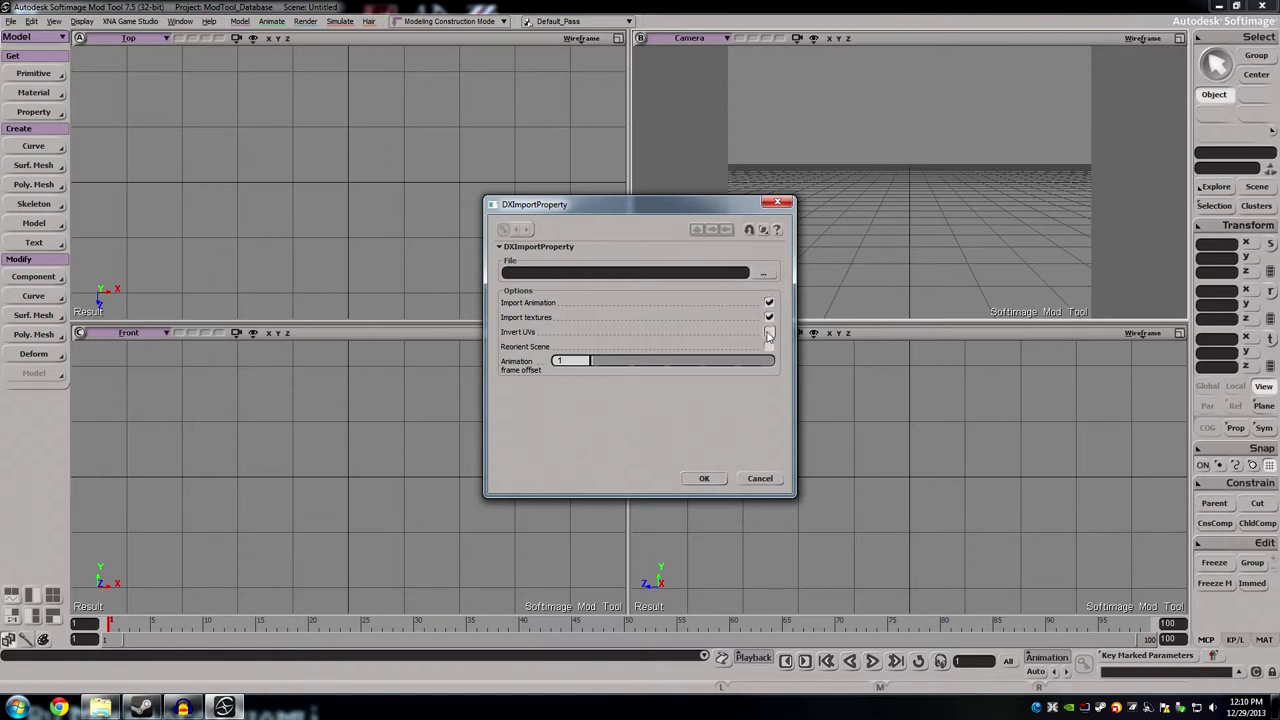
left_click(769, 317)
left_click(763, 273)
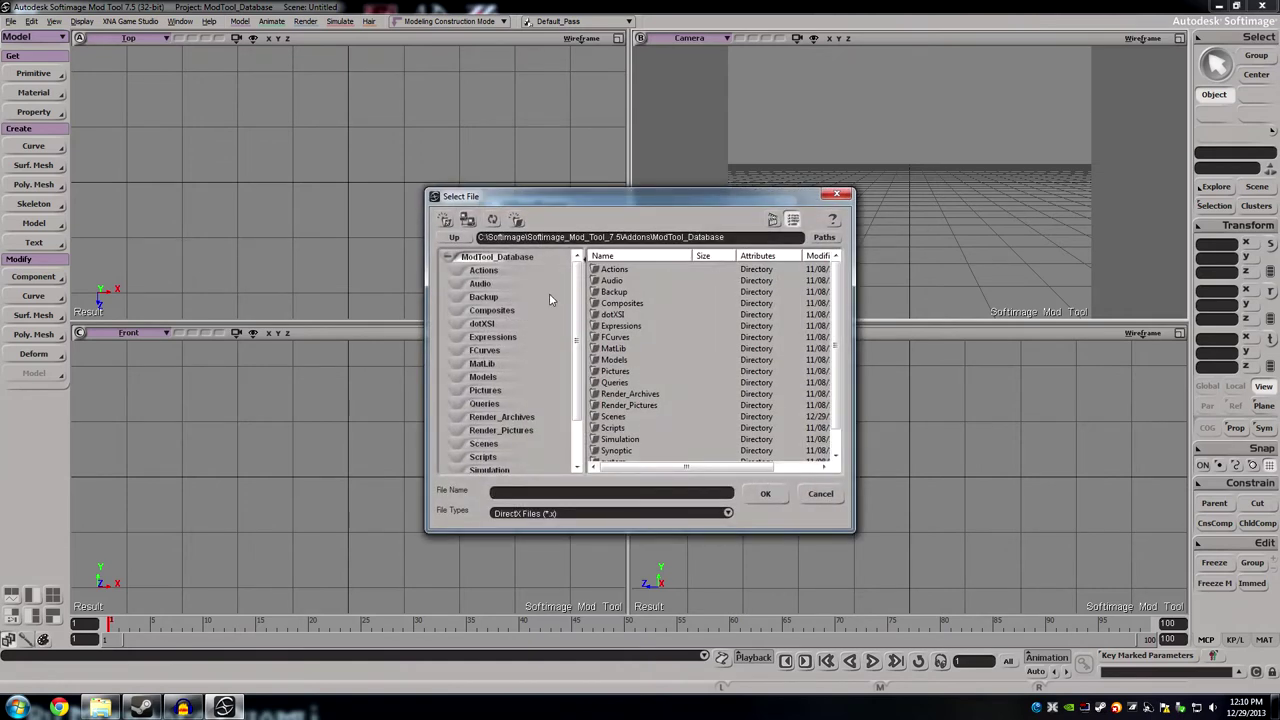
Choose Sm_Tattoo.x in D:\Games\Vampire The Masquerade - Redemption\_SM_Tattoo as the file to import.
left_click(449, 239)
left_click(449, 239)
left_click(449, 239)
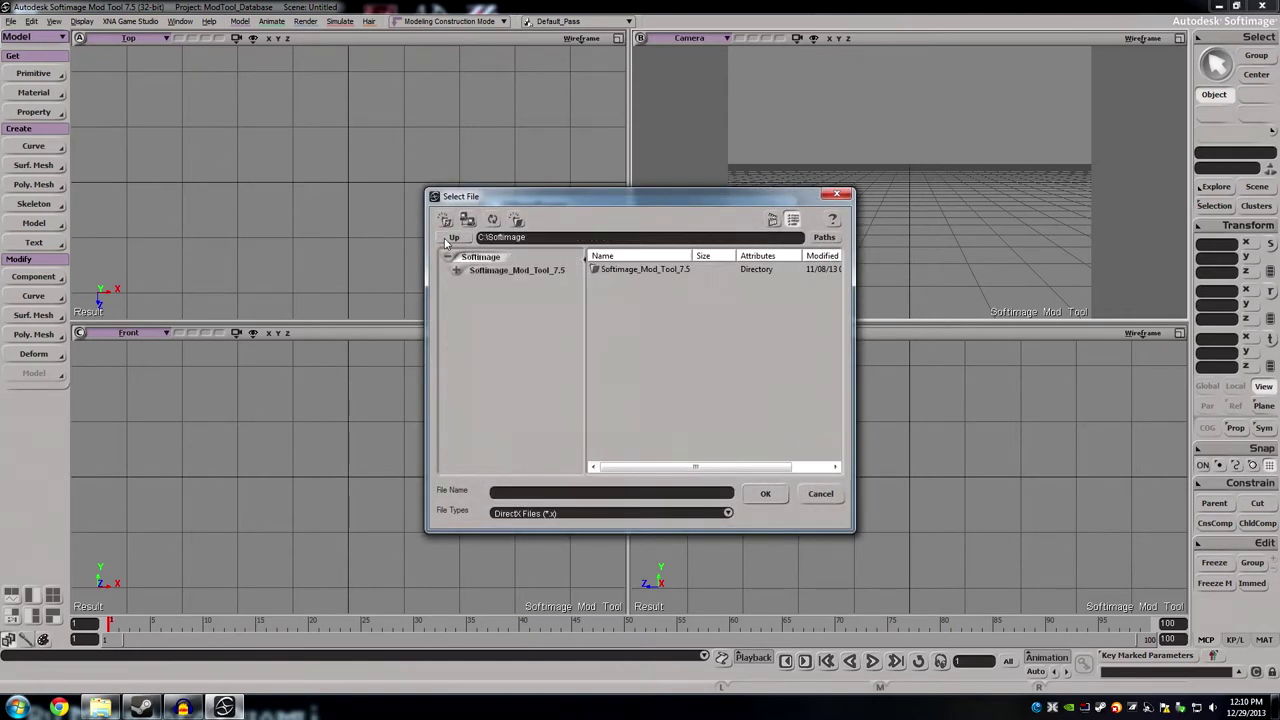
left_click(449, 239)
left_click(449, 239)
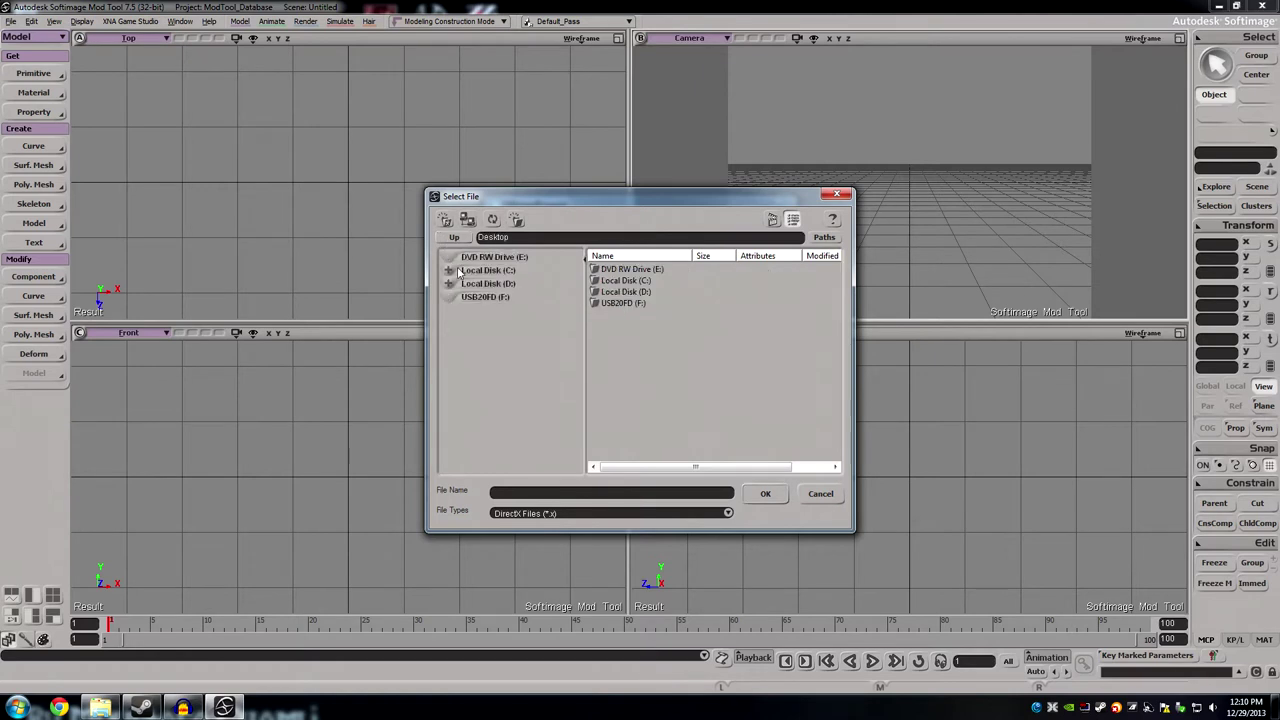
left_click(449, 284)
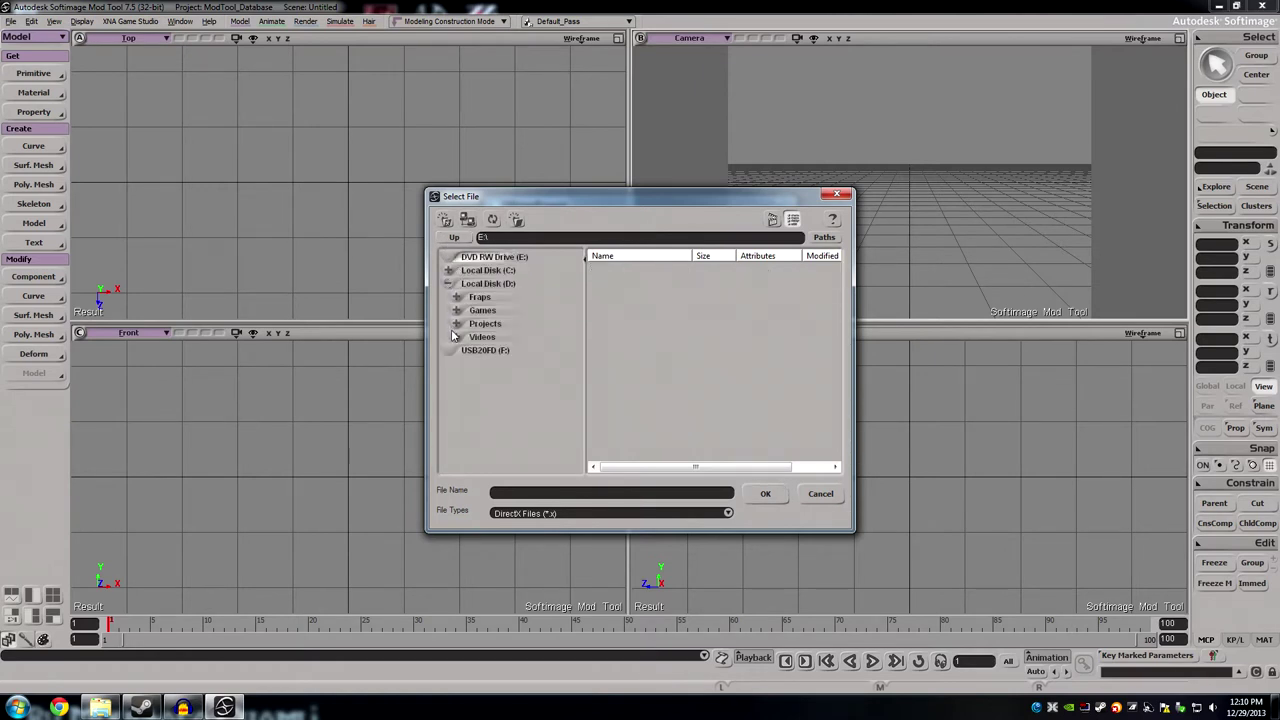
left_click(456, 310)
scroll(582, 316, "down", 1)
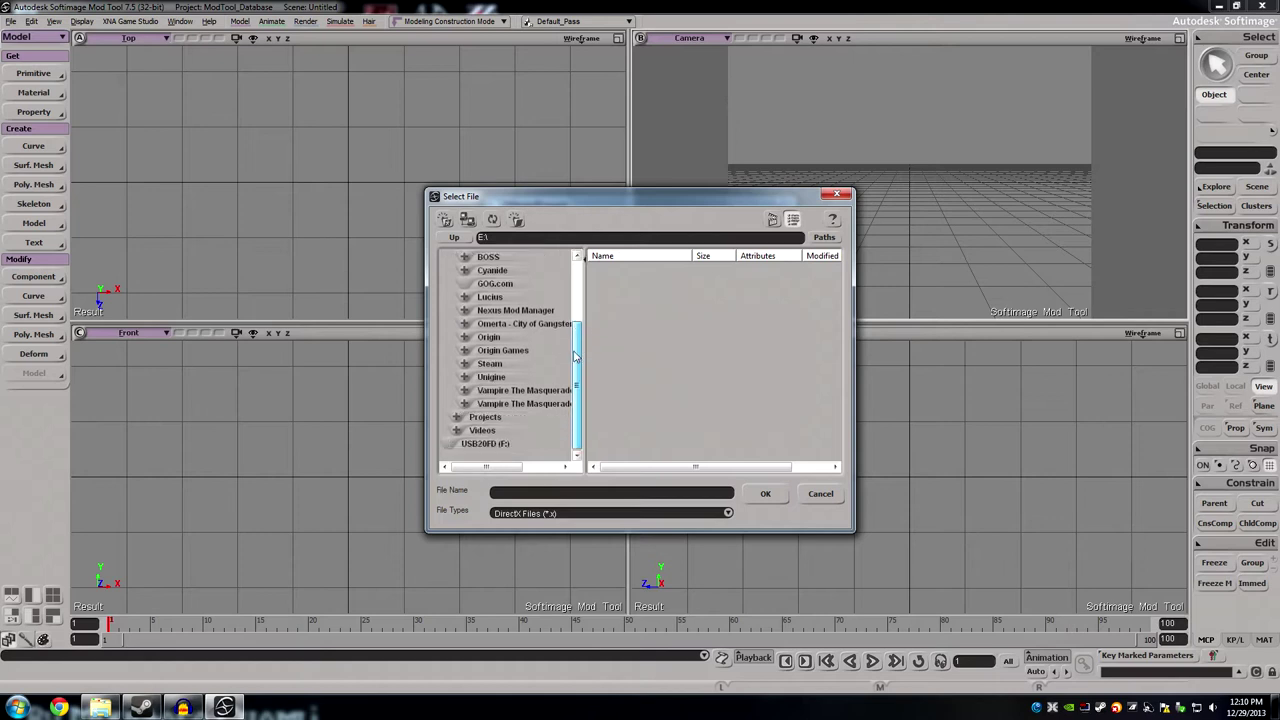
left_click(464, 404)
left_click(503, 272)
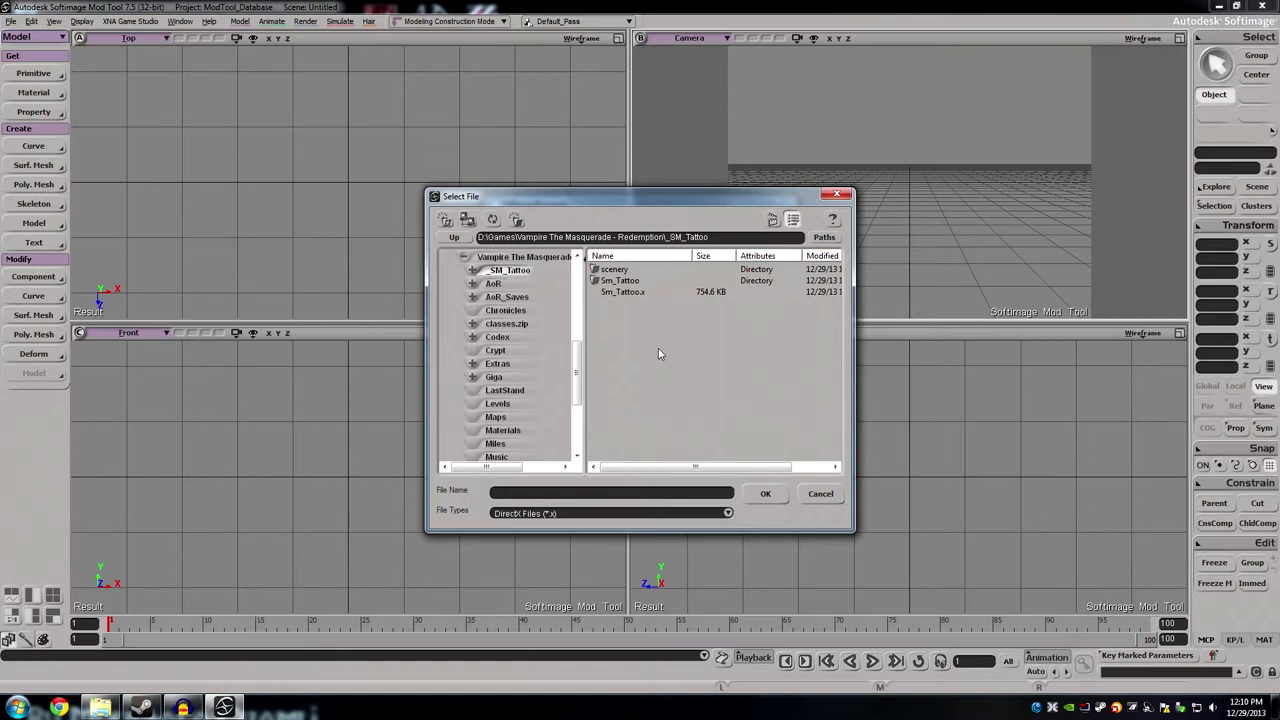
left_click(645, 294)
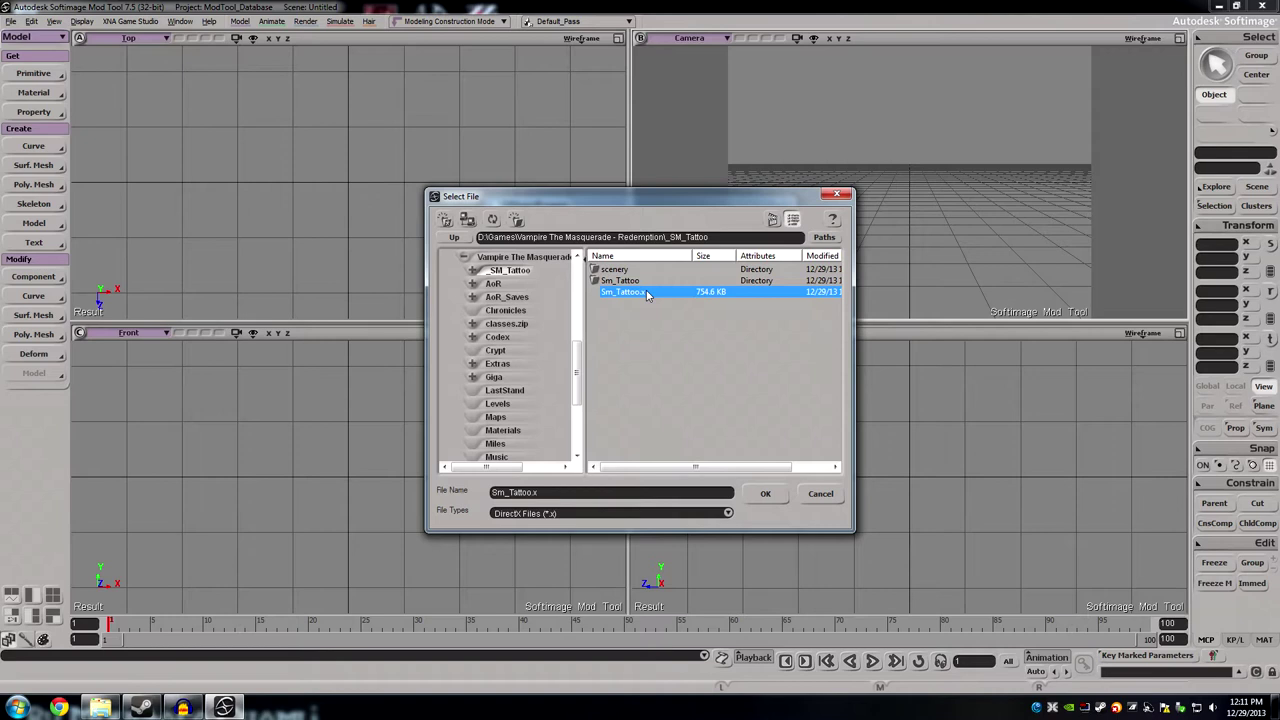
double_click(646, 293)
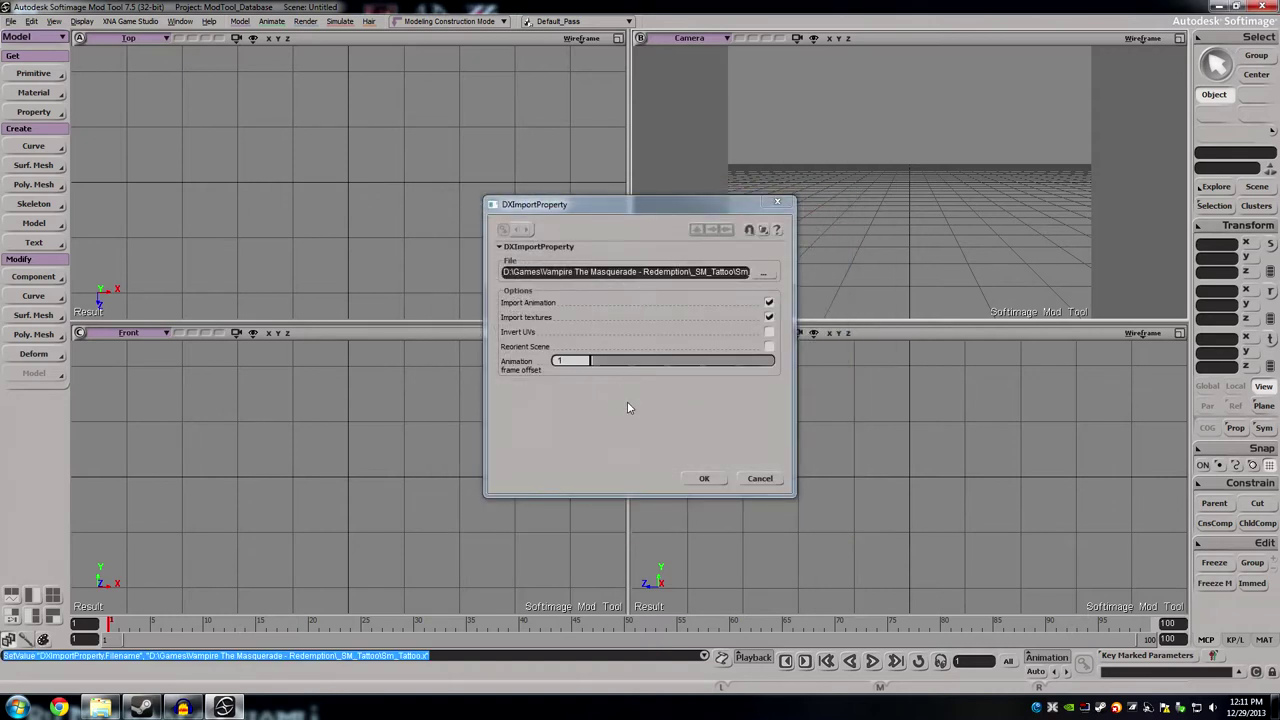
Turn off Import Animation, leave Import textures on, and run the DirectX import.
left_click(768, 303)
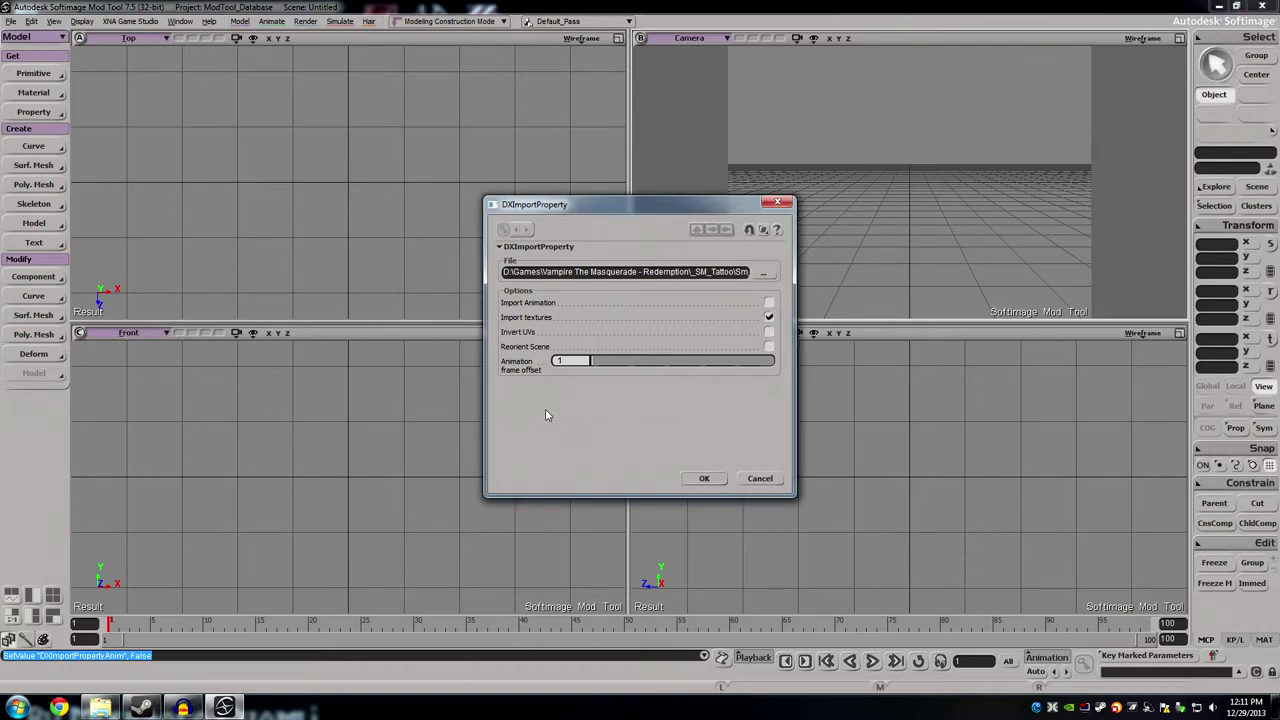
left_click_drag(650, 204, 658, 194)
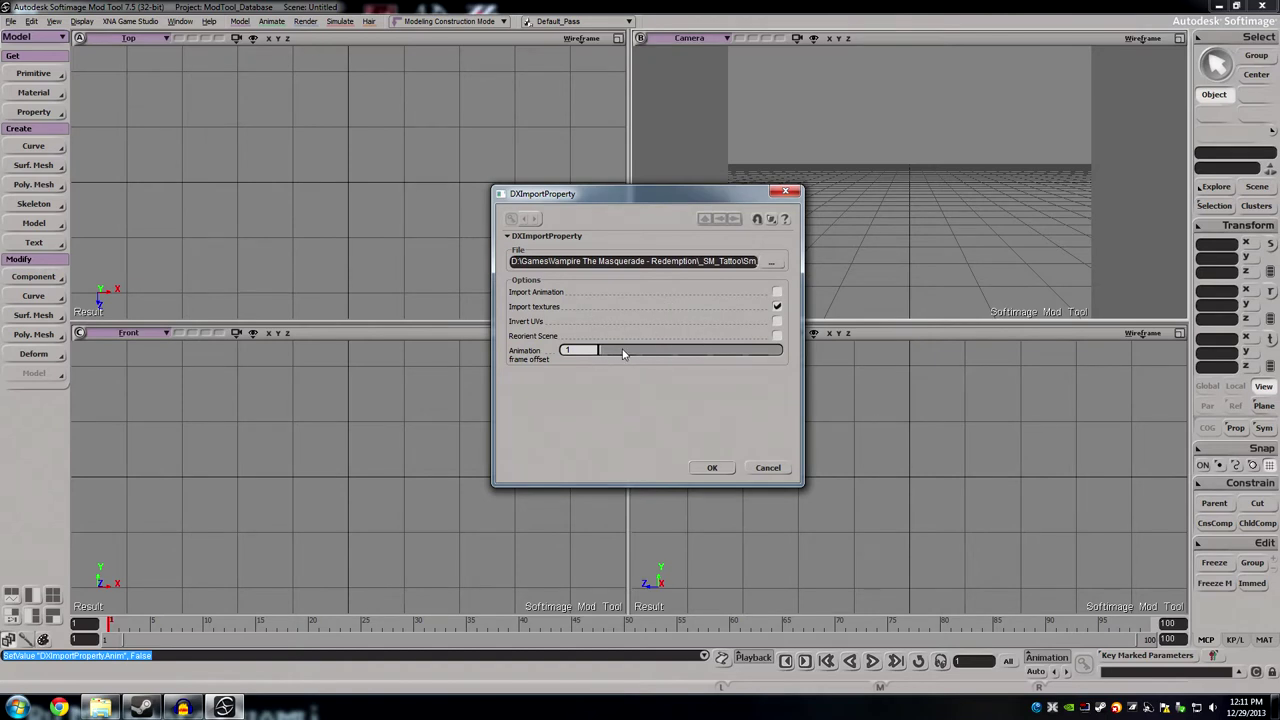
left_click(713, 468)
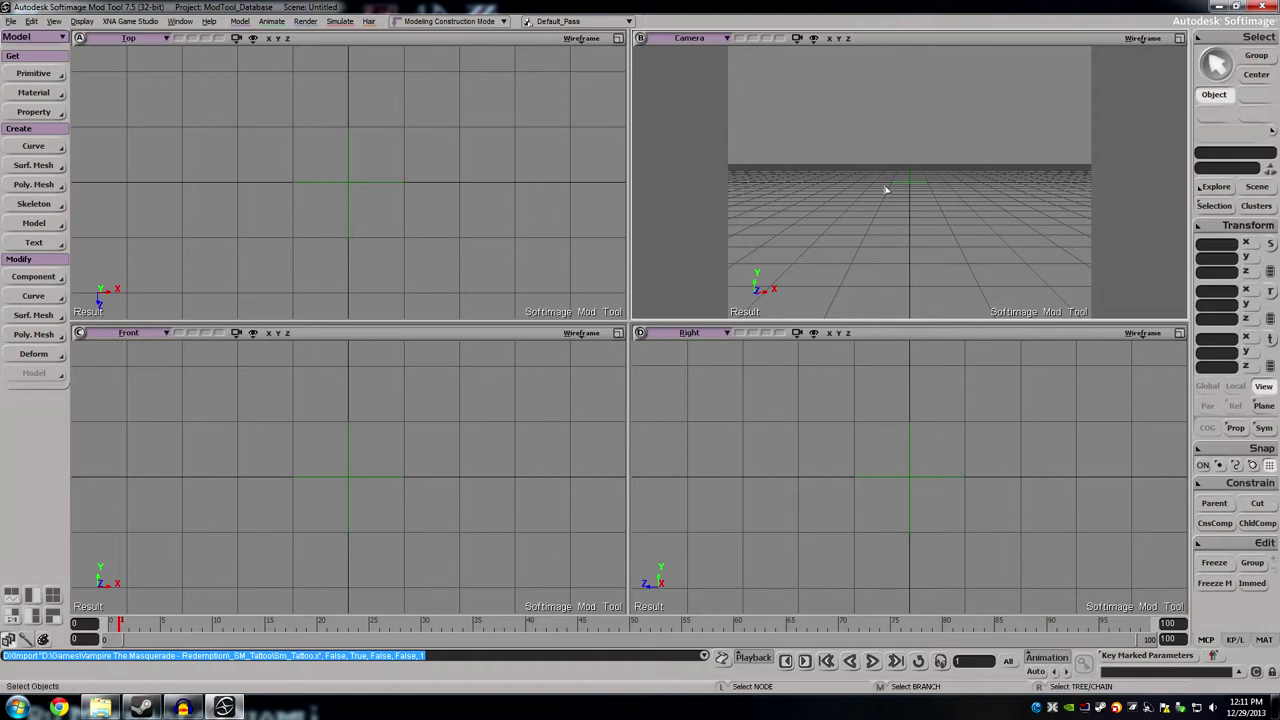
Select the imported map mesh in the Camera view.
scroll(877, 192, "down", 15)
scroll(877, 192, "down", 2)
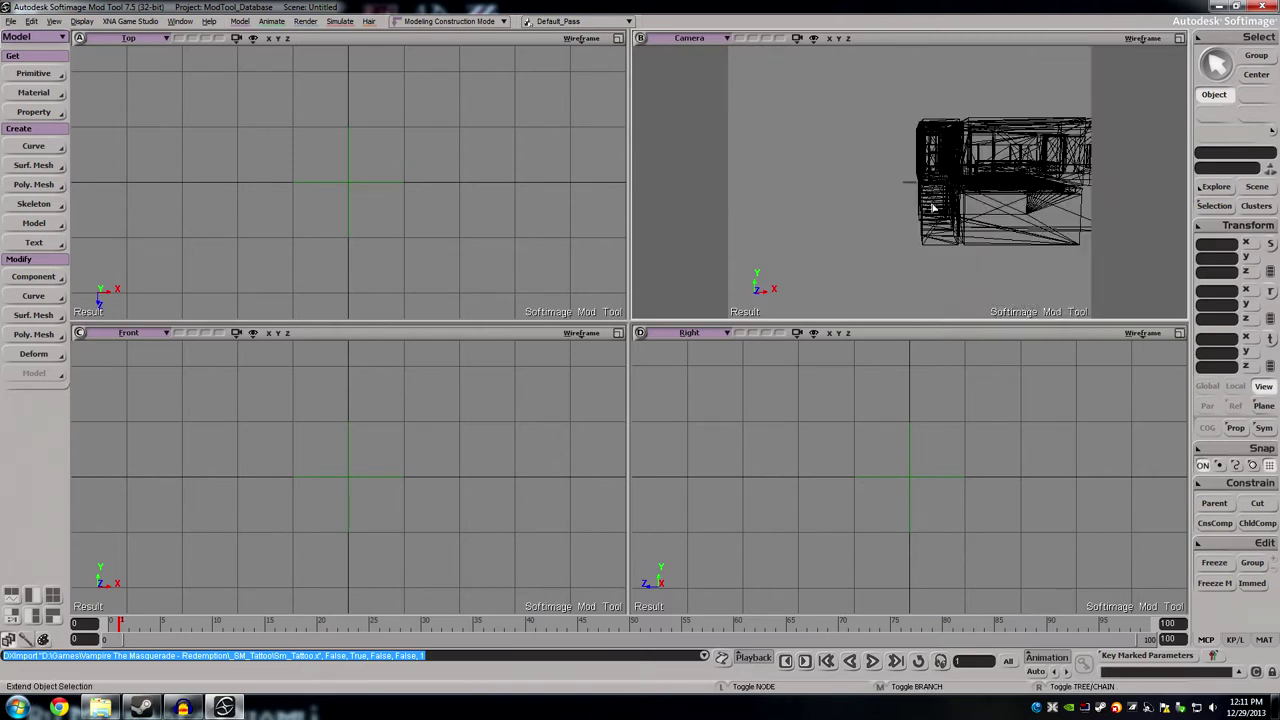
key("shift")
left_click(940, 200, "shift")
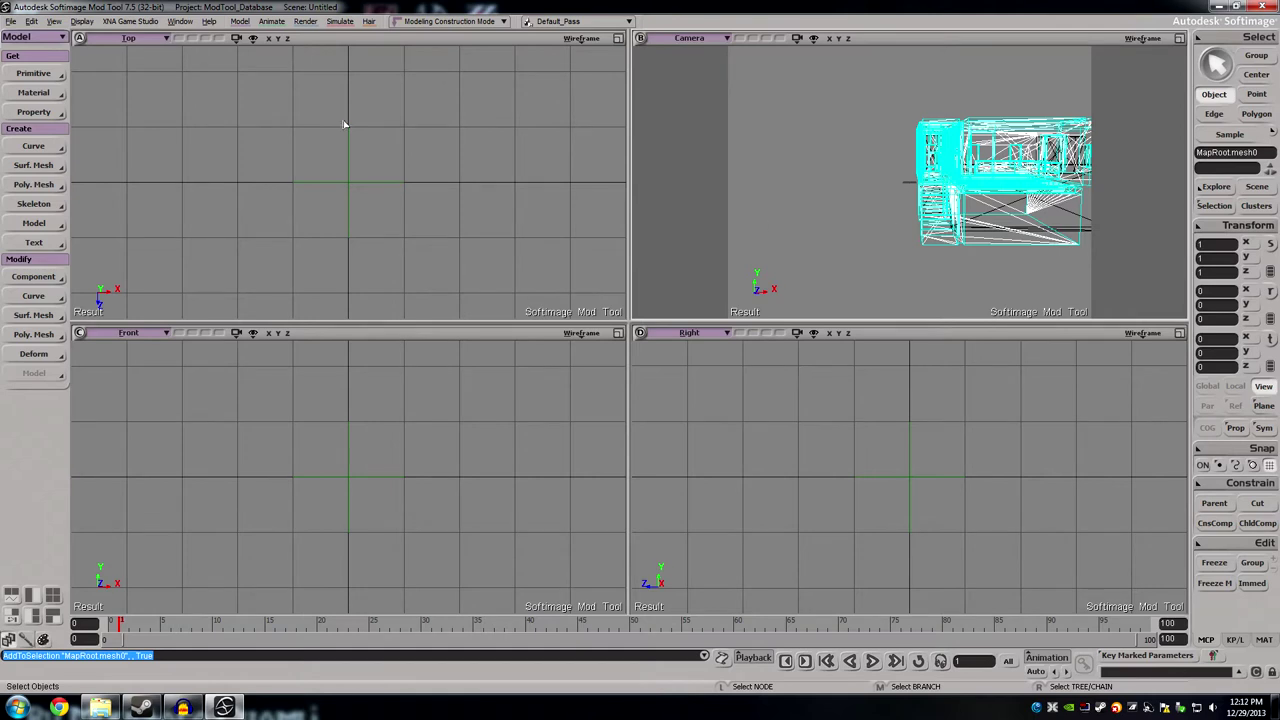
Start a dotXSI export of the selected mesh and turn off the All option for animation.
left_click(10, 21)
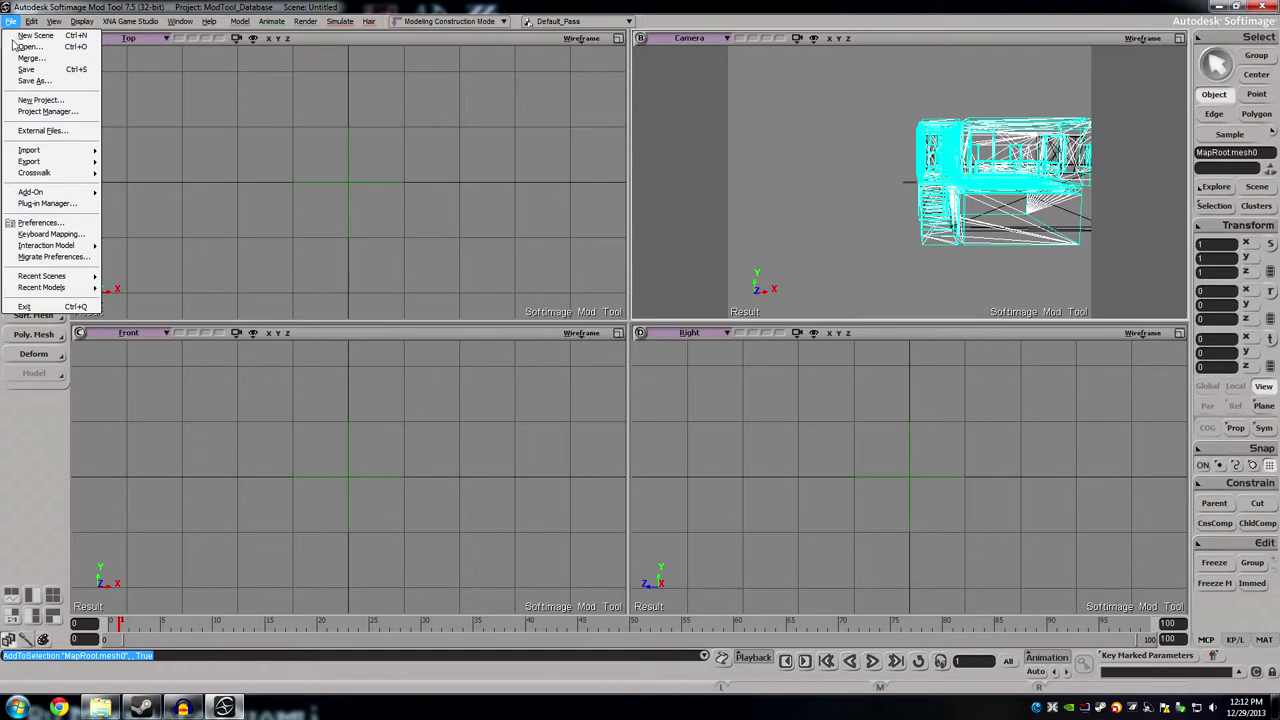
mouse_move(45, 157)
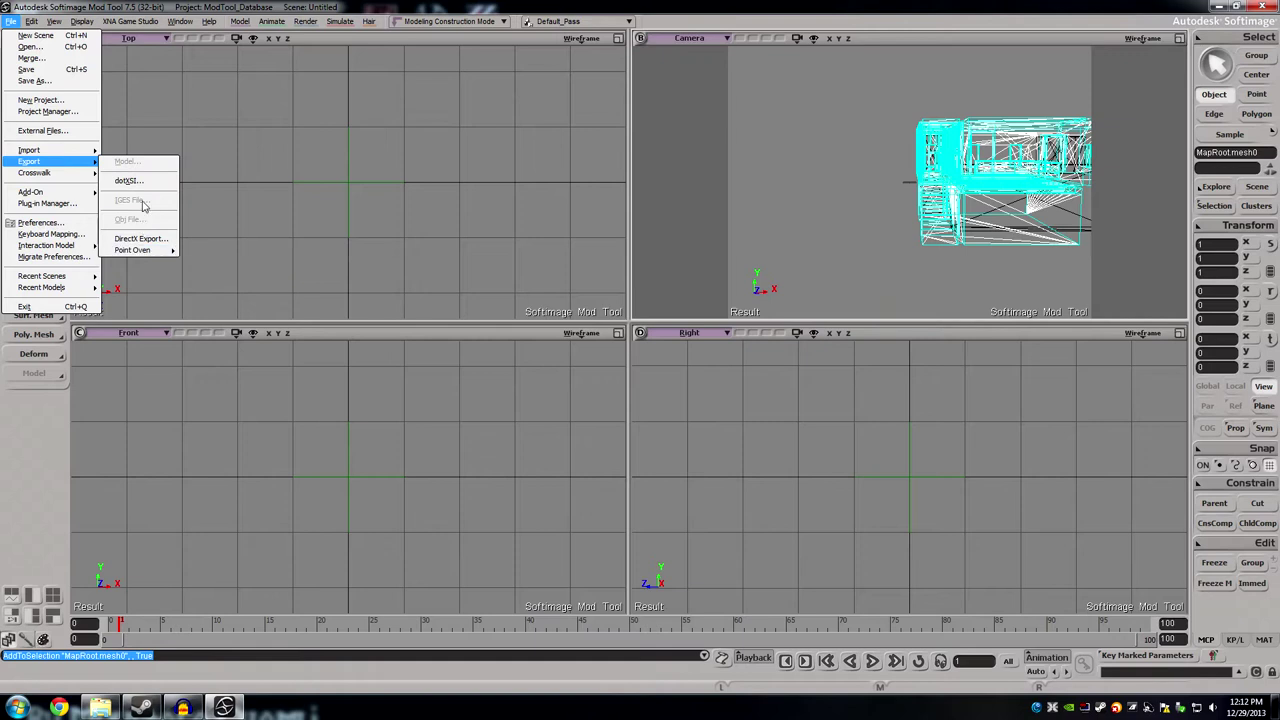
mouse_move(143, 252)
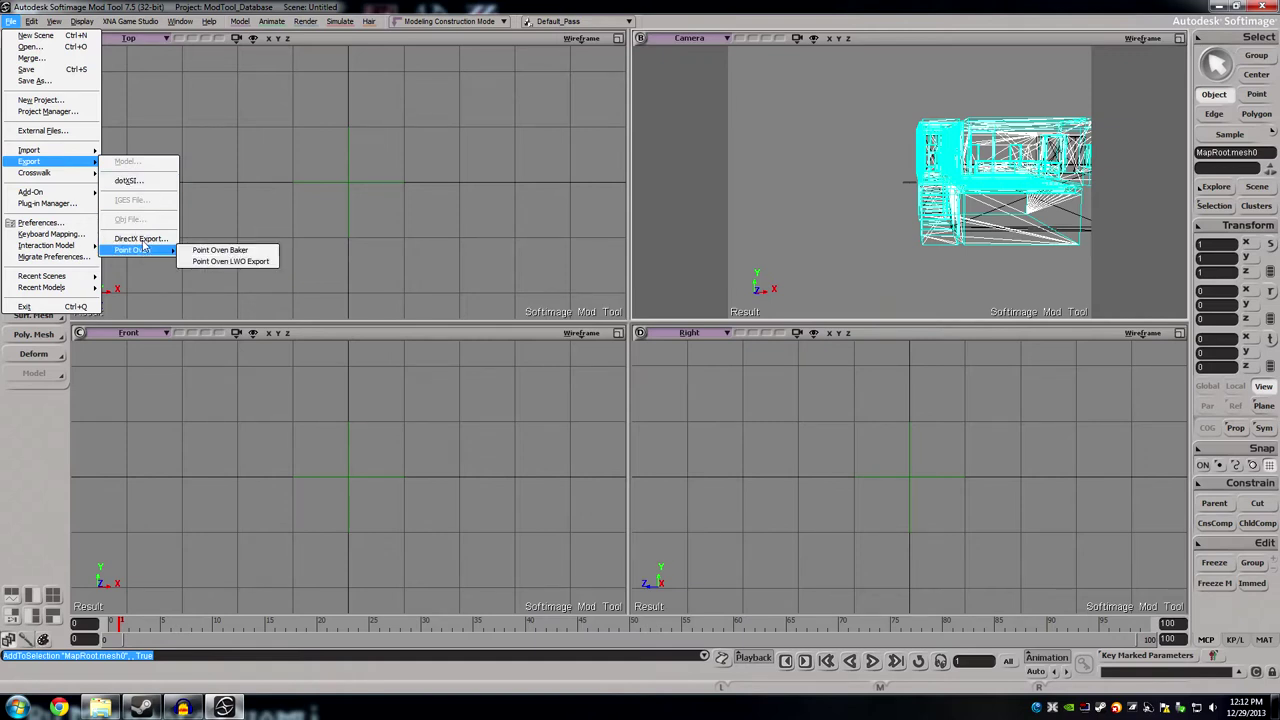
left_click(140, 182)
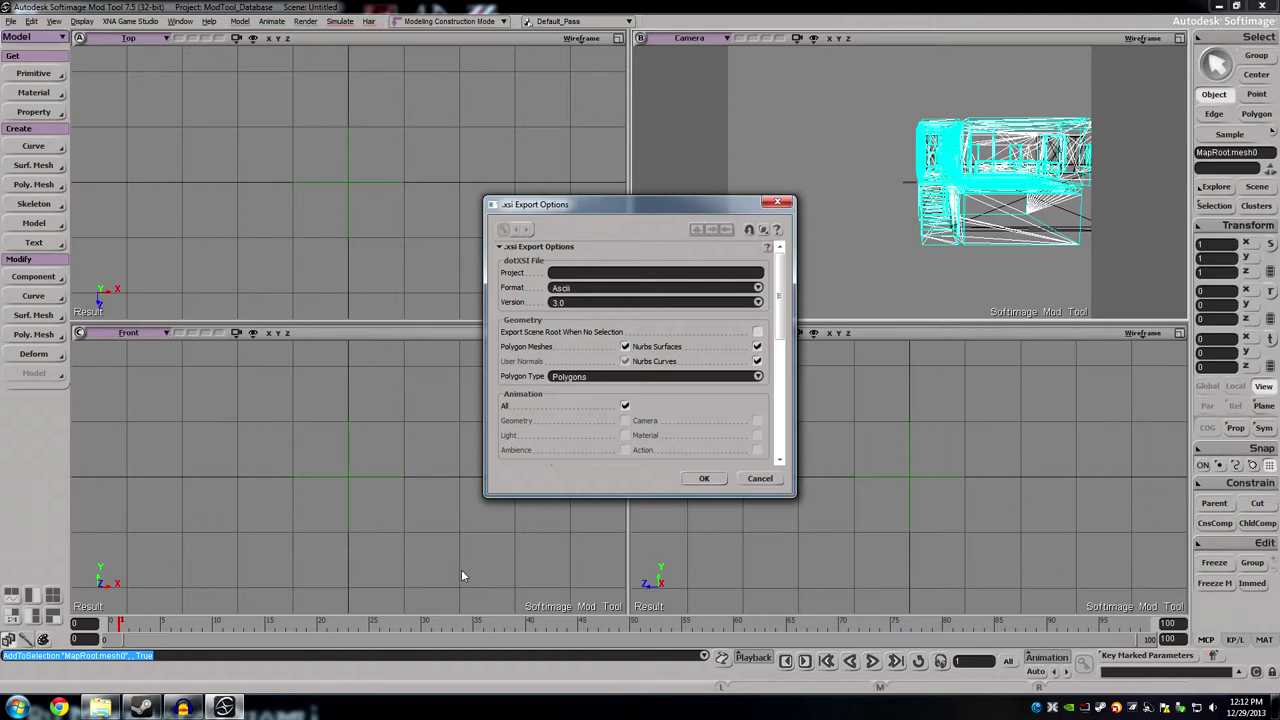
mouse_move(672, 213)
left_mouse_down()
mouse_move(694, 221)
mouse_move(677, 196)
left_mouse_up()
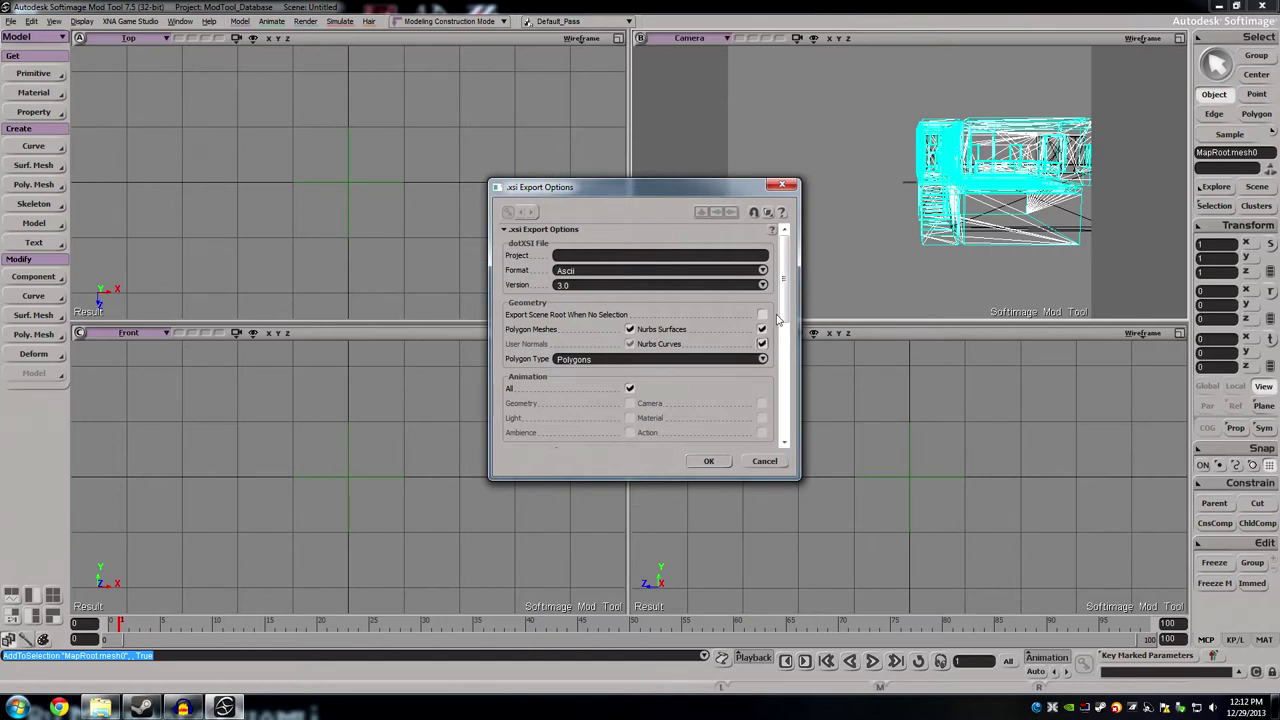
left_click(631, 389)
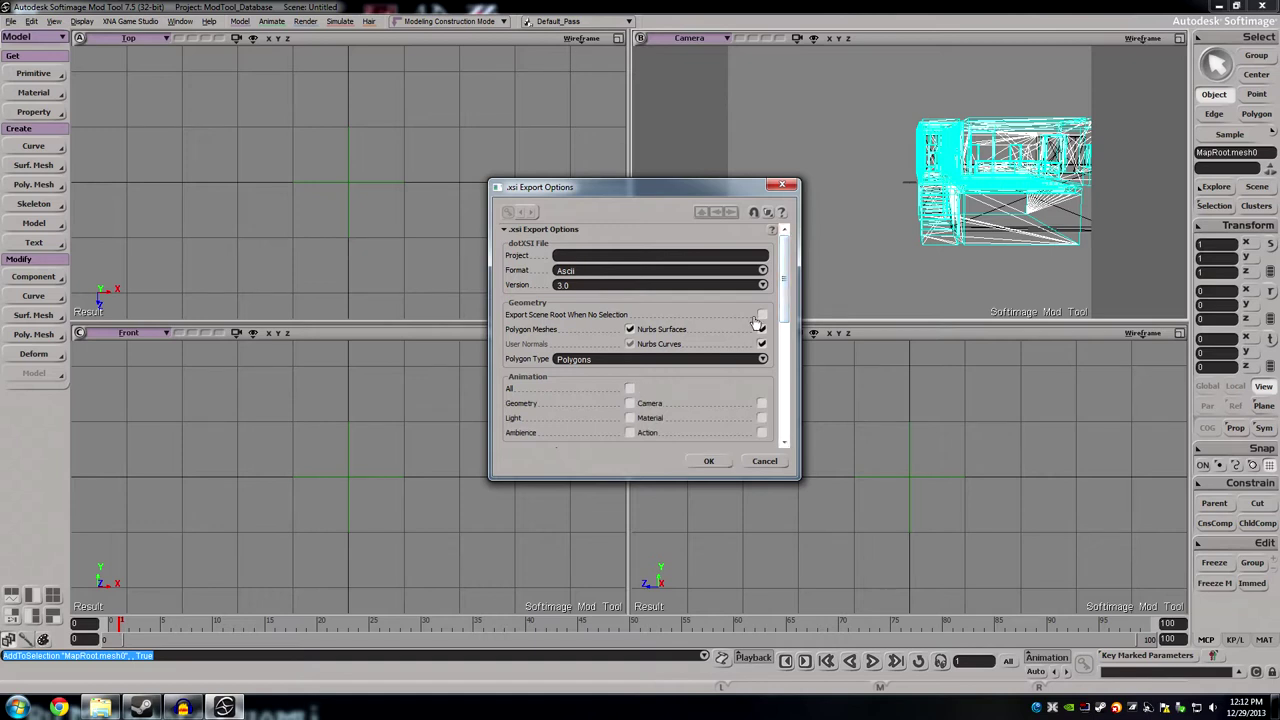
Turn off Copy Files for textures, leave Absolute Path off, and accept the .xsi export options.
left_click_drag(785, 281, 788, 398)
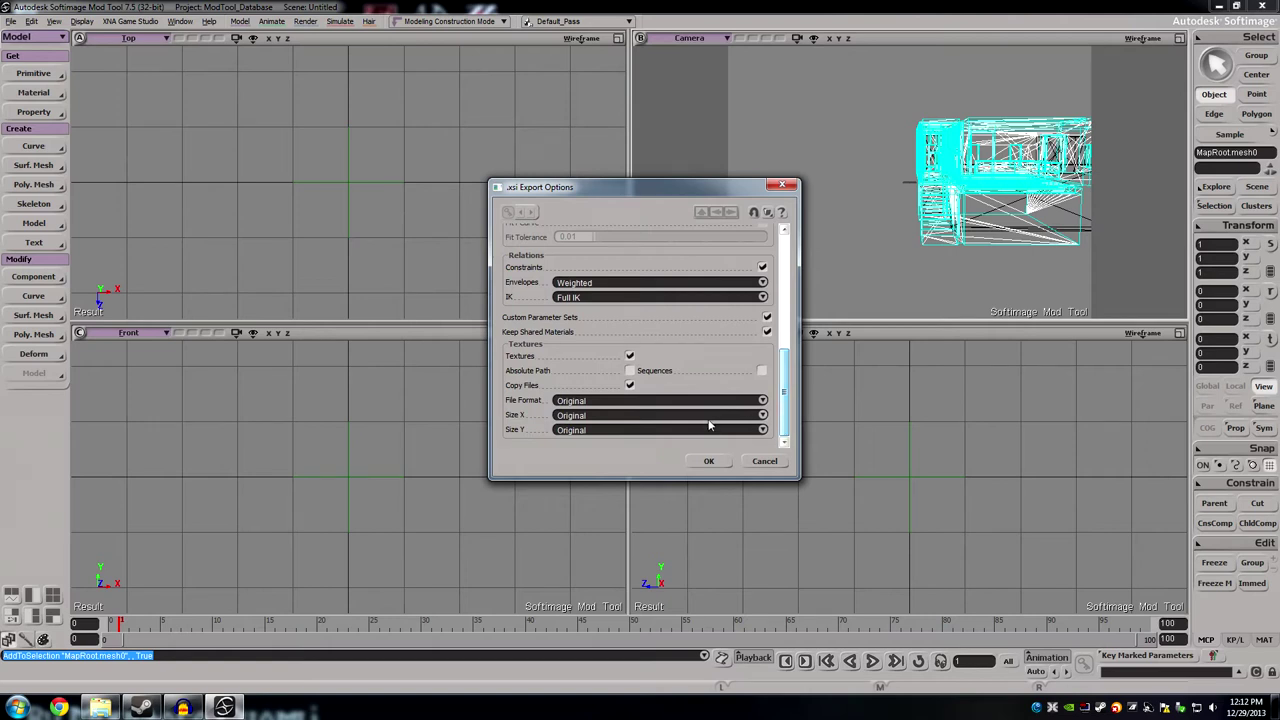
left_click(630, 371)
scroll(631, 372, "up", 1)
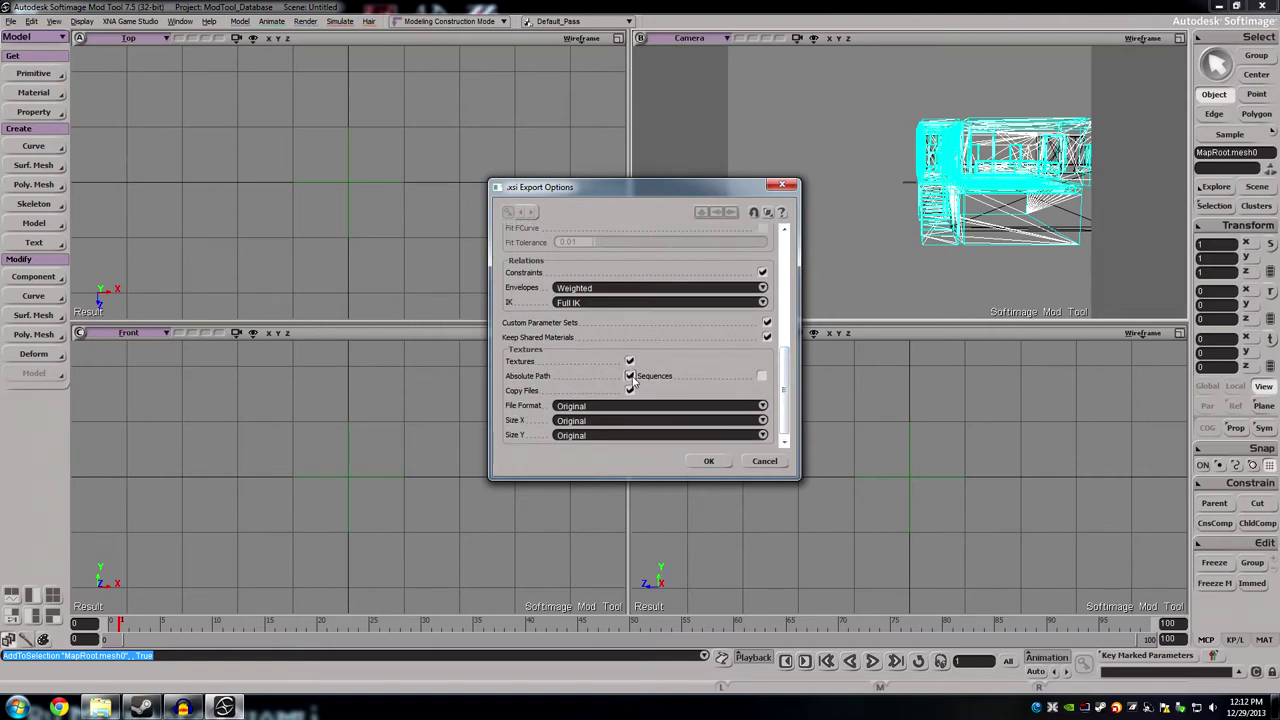
left_click(630, 377)
left_click(630, 391)
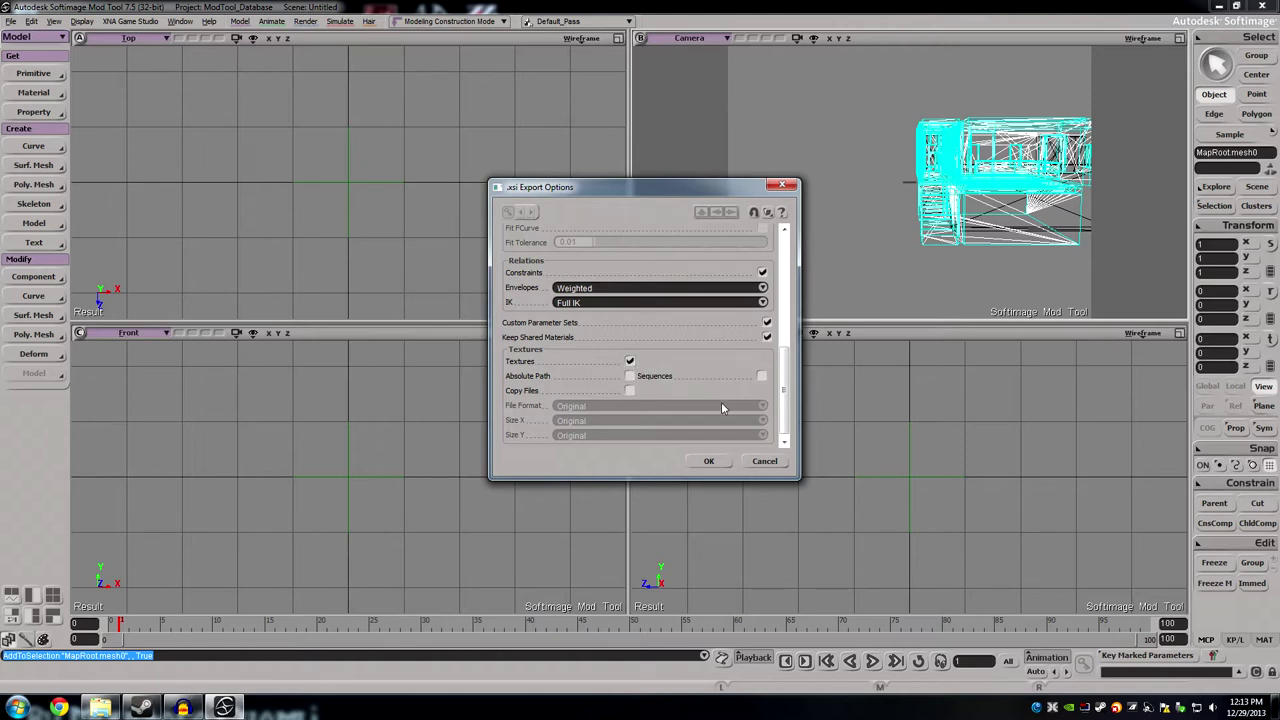
left_click_drag(787, 373, 800, 245)
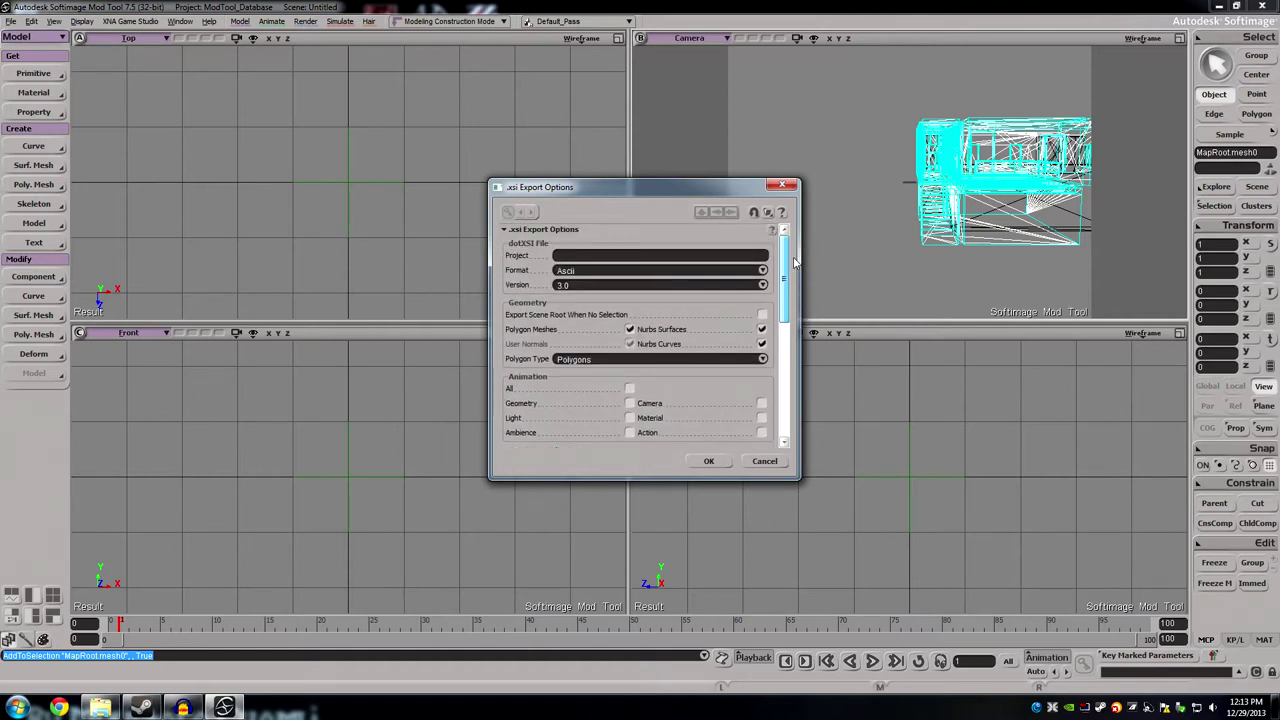
left_click_drag(795, 262, 771, 421)
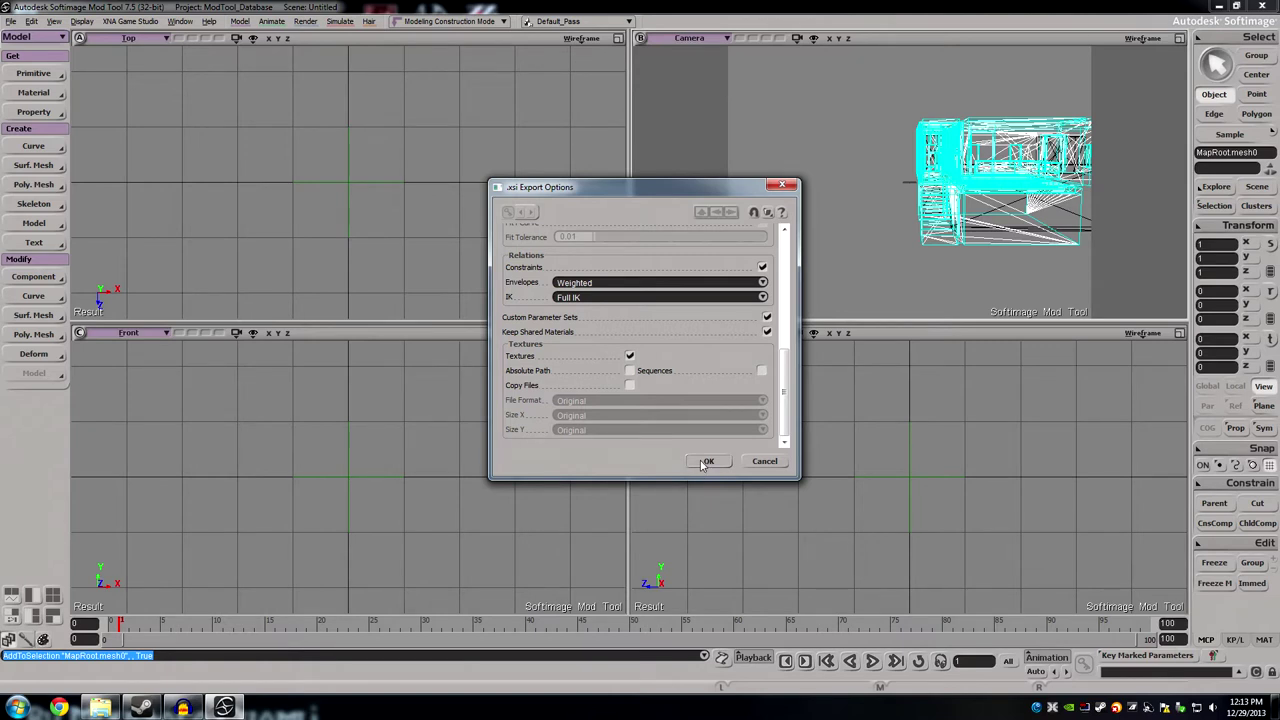
mouse_move(787, 378)
left_mouse_down()
mouse_move(791, 275)
mouse_move(788, 400)
left_mouse_up()
left_click(708, 462)
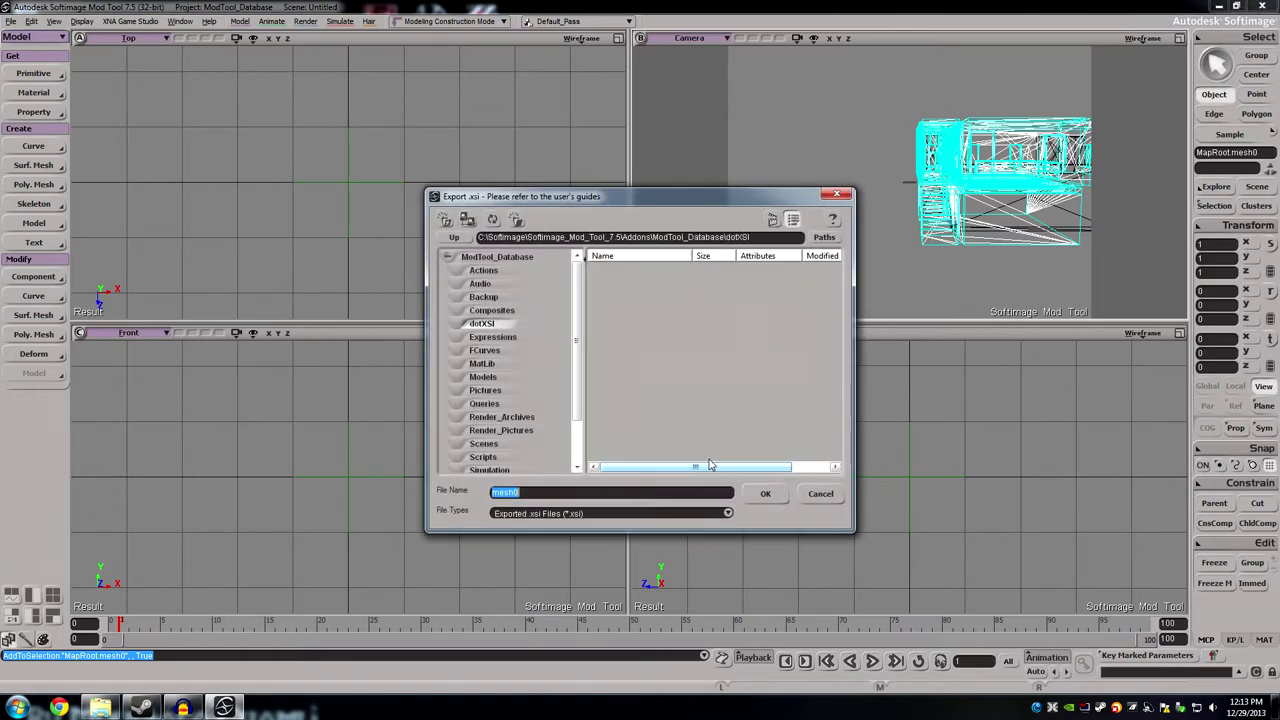
Set the export location to the _SM_Tattoo folder in D:\Games\Vampire The Masquerade - Redemption.
left_click(580, 306)
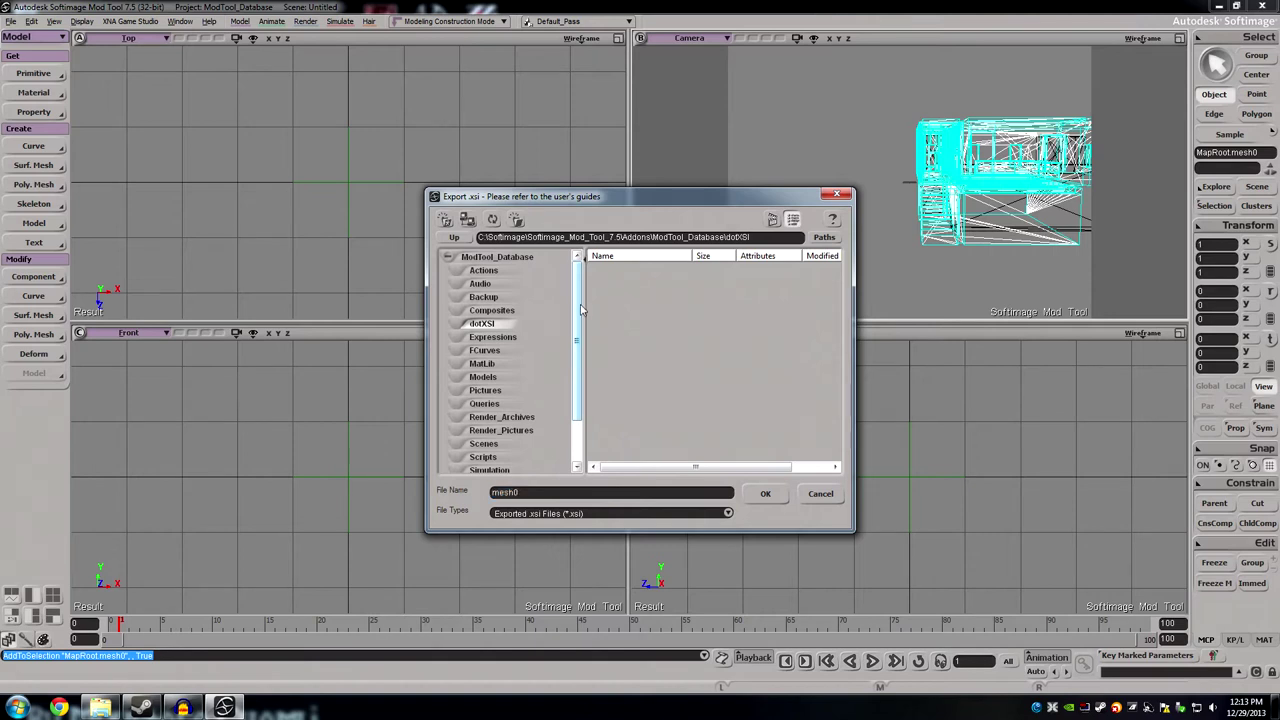
left_click(453, 237)
left_click(453, 237)
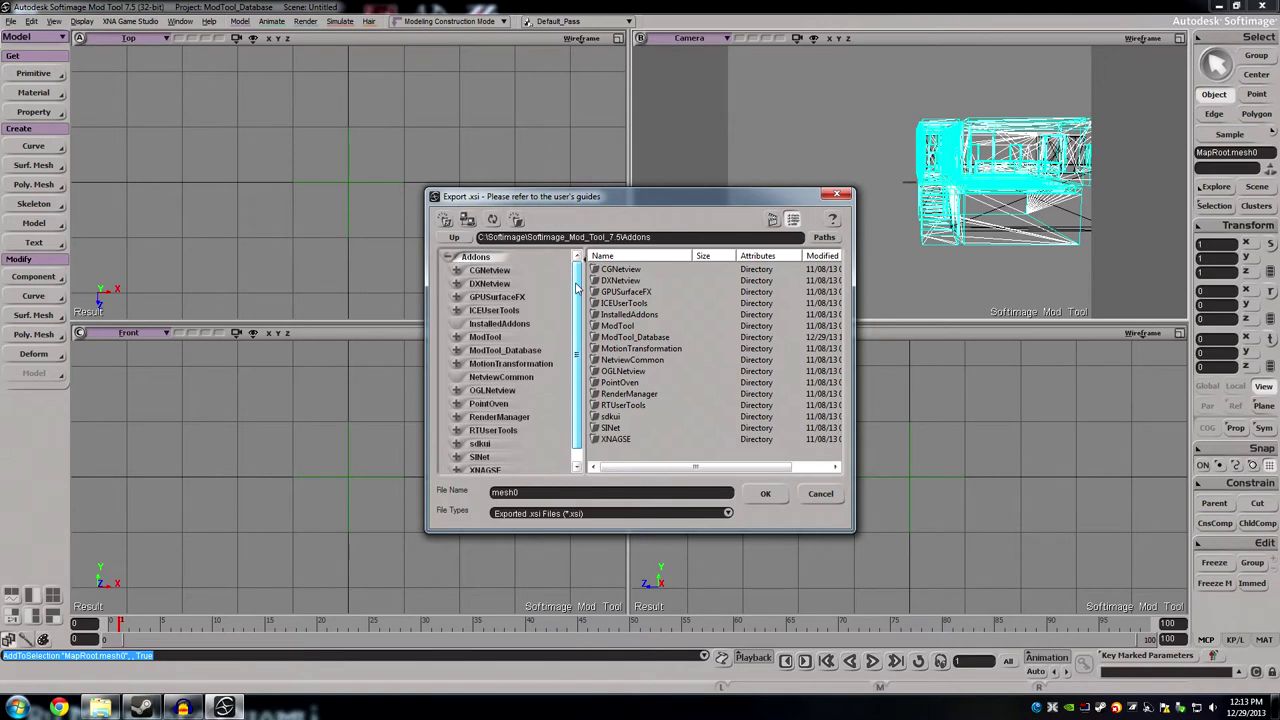
left_click(455, 238)
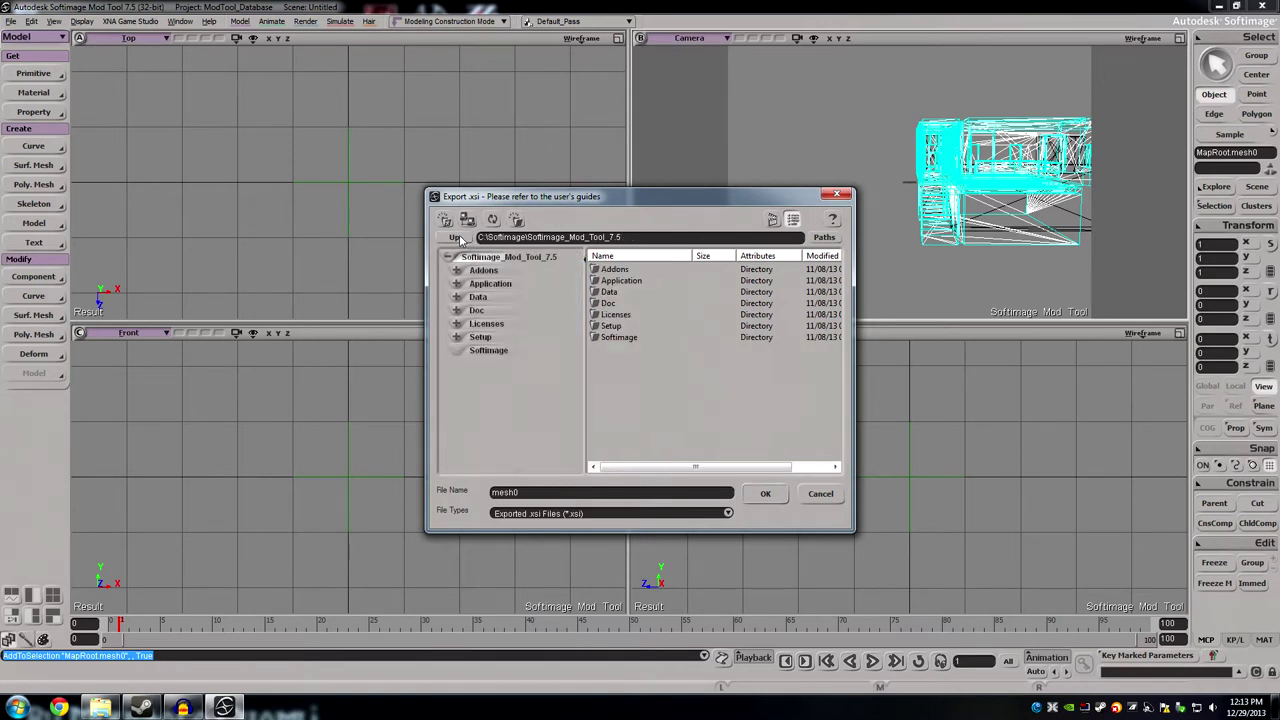
left_click(456, 238)
left_click(456, 238)
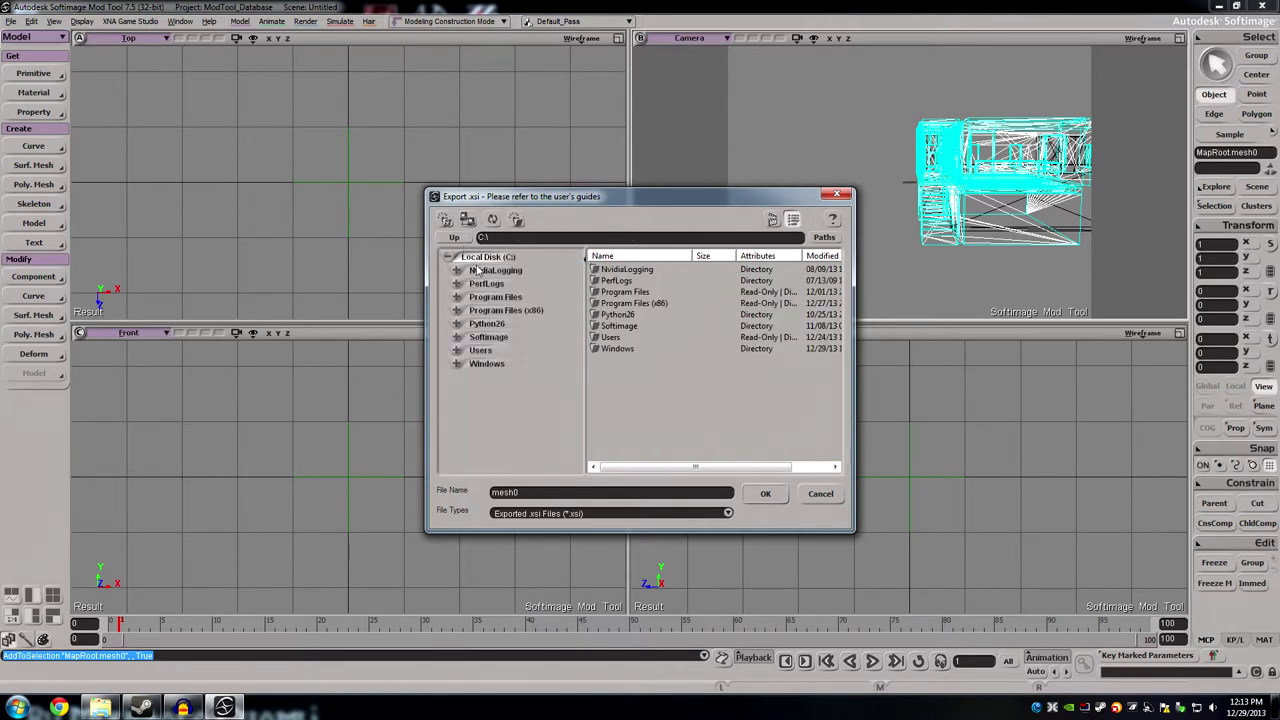
left_click(456, 238)
left_click(449, 284)
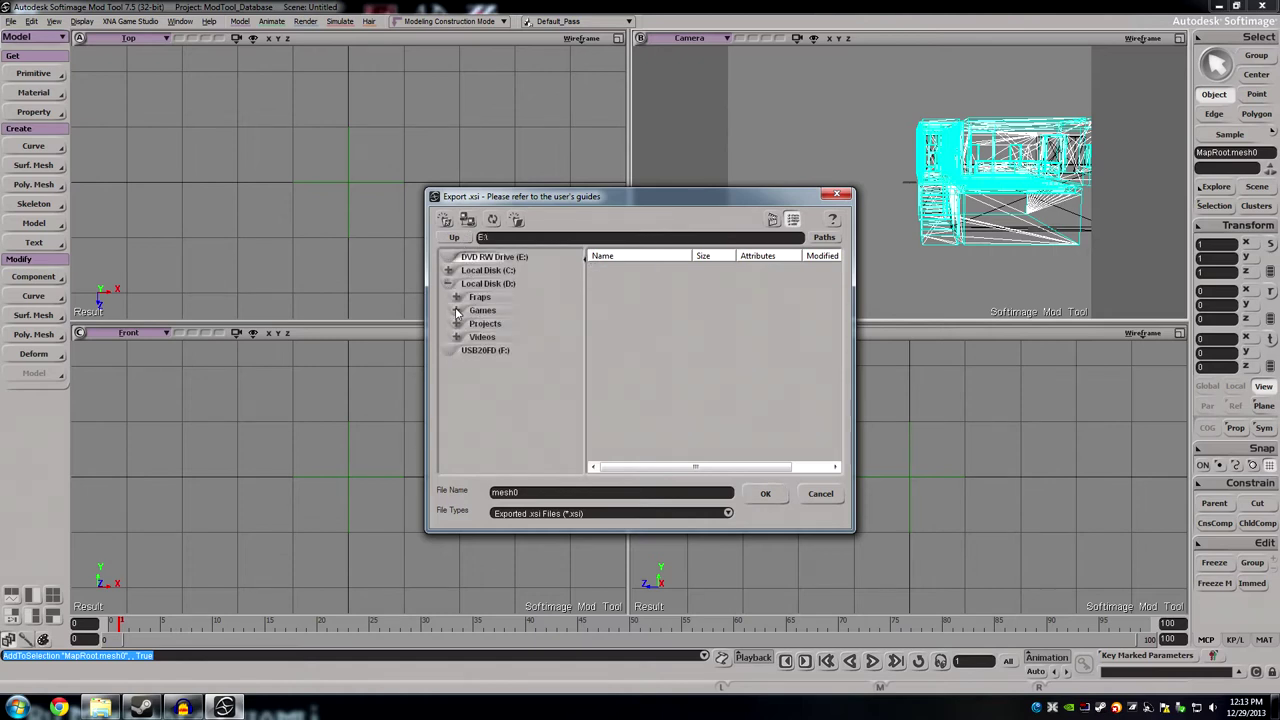
left_click(457, 311)
left_click(466, 443)
left_click(510, 271)
left_click(472, 271)
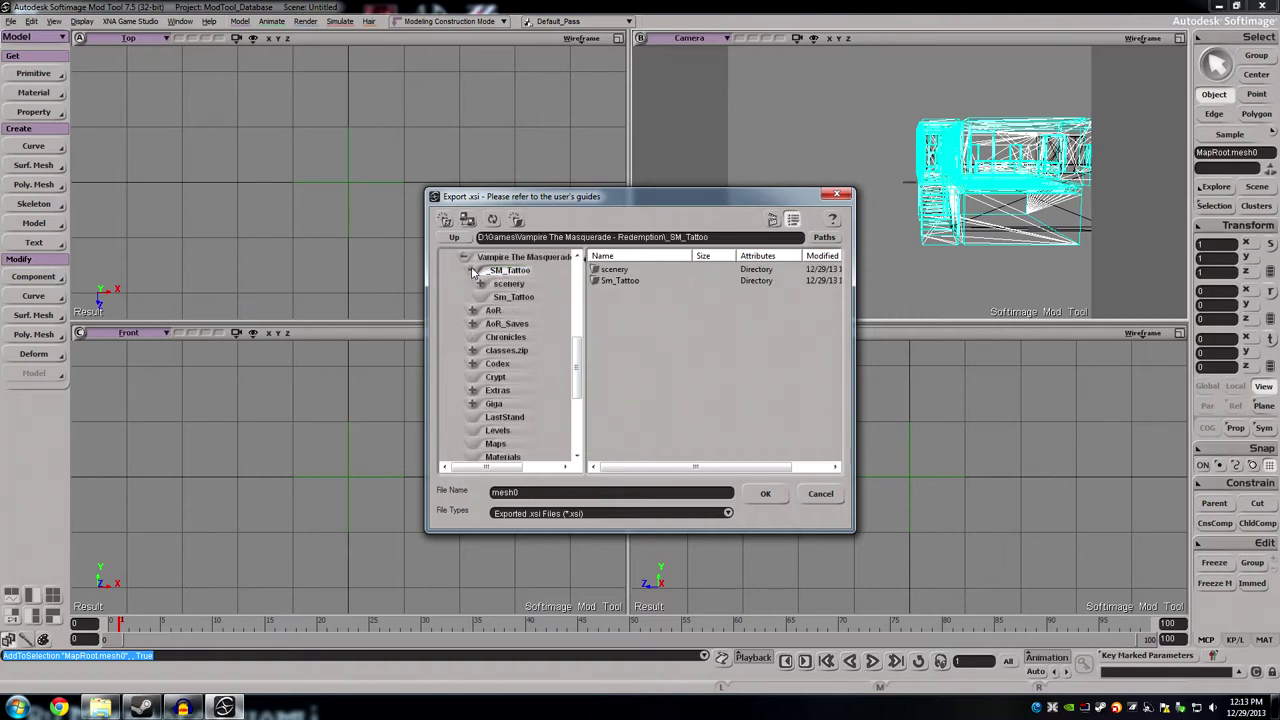
Keep the file name mesh0 and export the selected mesh as an .xsi file.
left_click(629, 284)
left_click(632, 325)
double_click(510, 492)
left_click(766, 495)
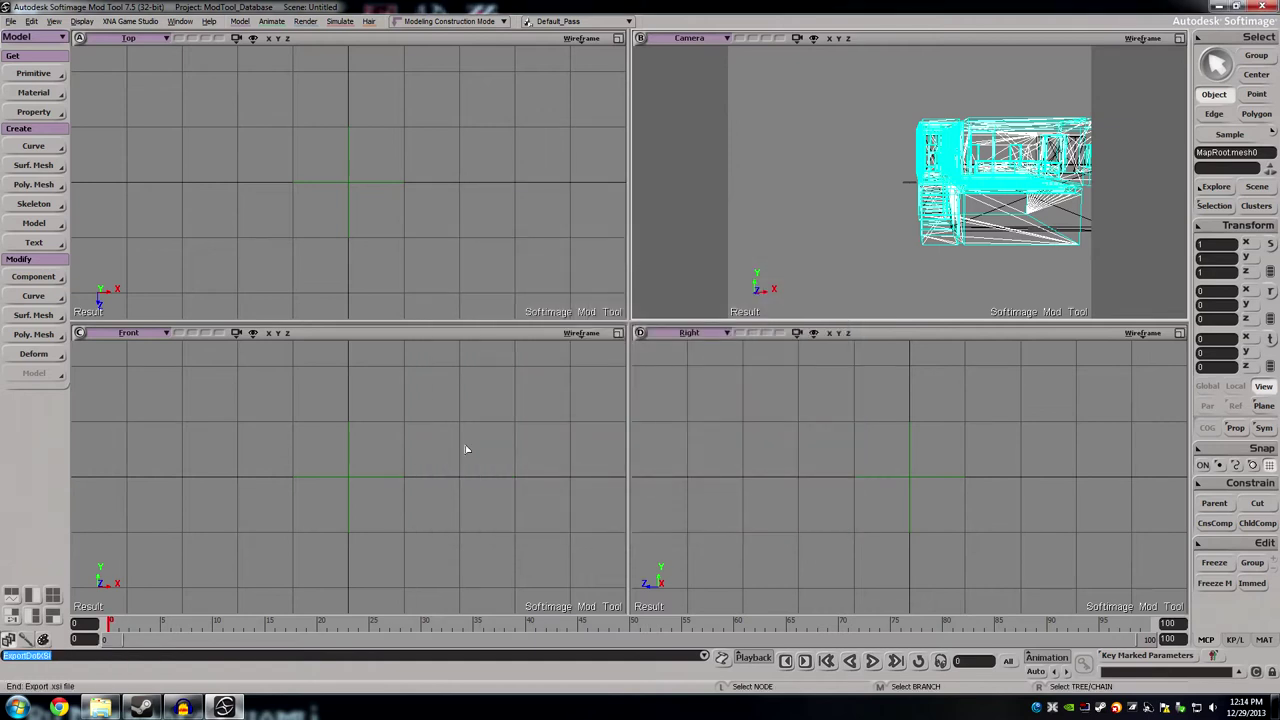
Switch to Windows Explorer and check the _SM_Tattoo folder for the exported mesh0.xsi file.
left_click(100, 707)
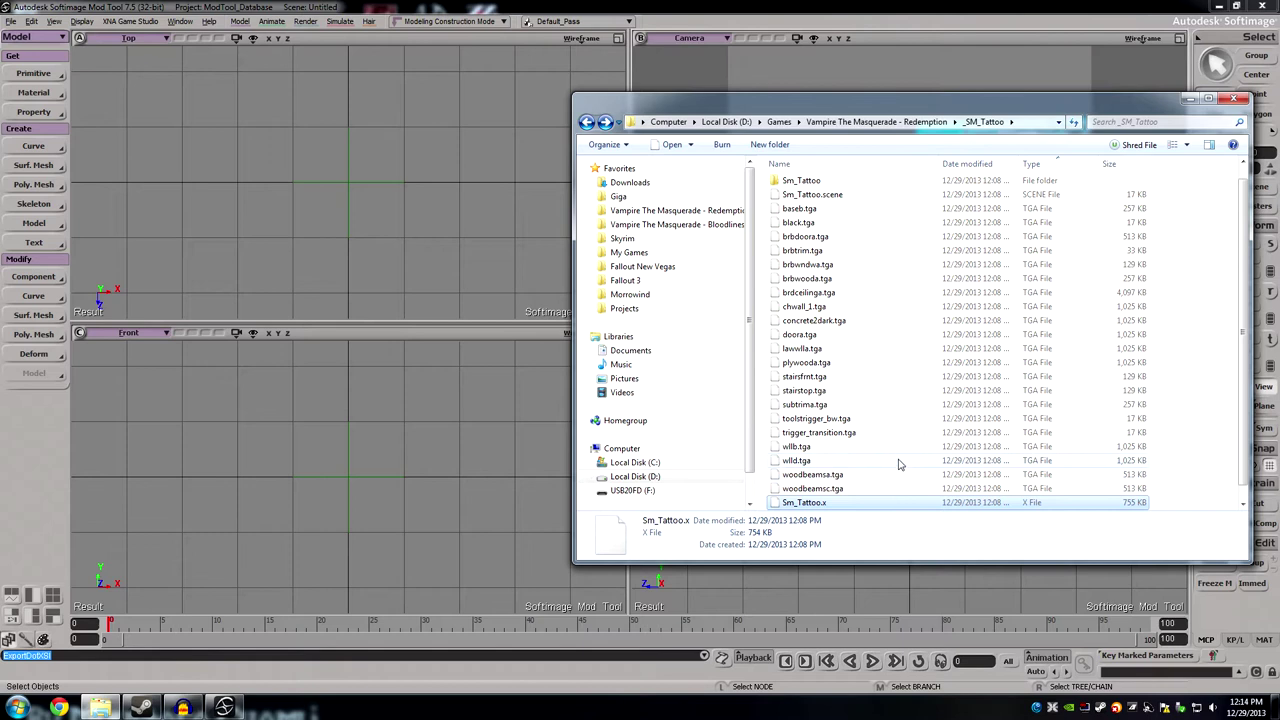
left_click_drag(980, 103, 886, 66)
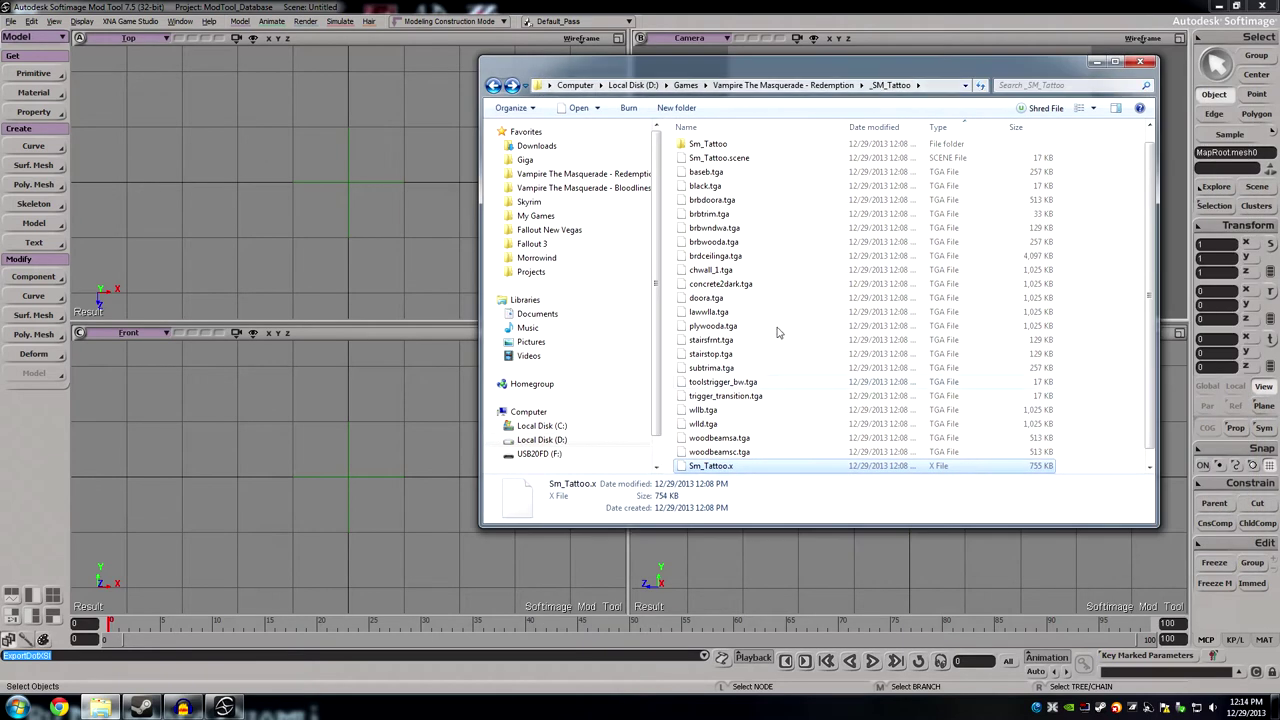
scroll(778, 387, "down", 1)
left_click(708, 467)
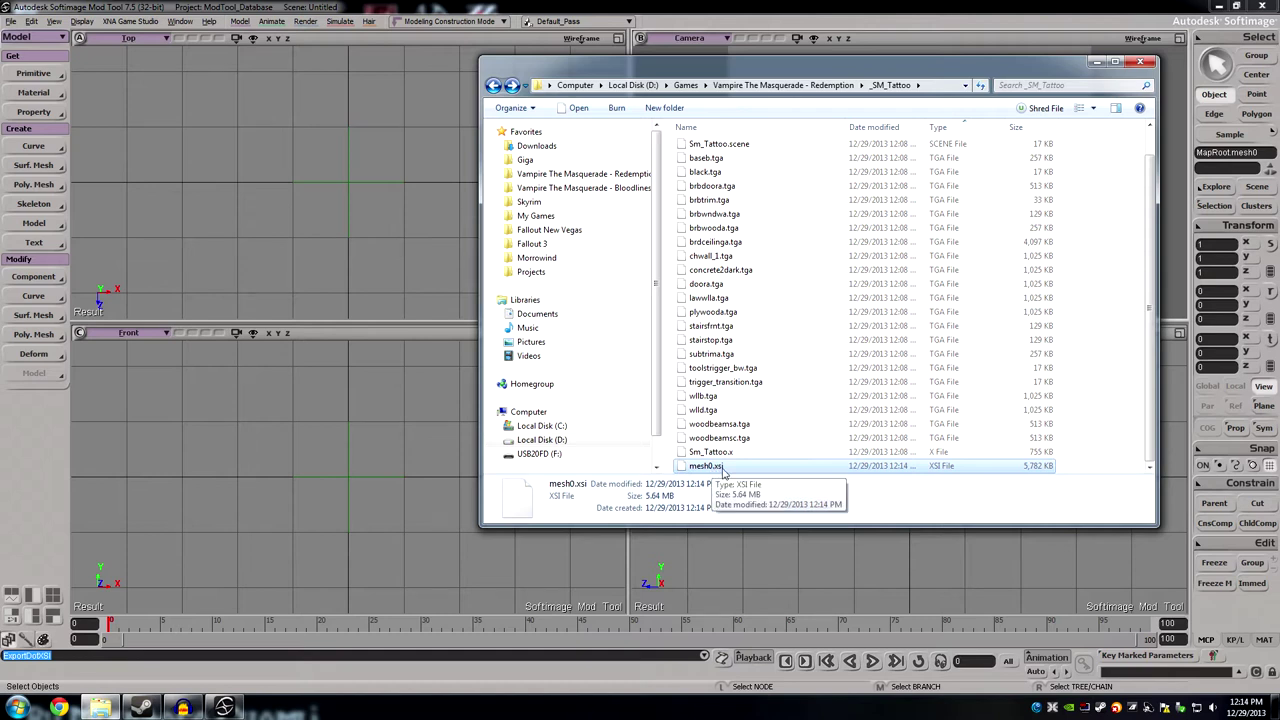
mouse_move(1146, 372)
left_mouse_down()
mouse_move(1151, 294)
mouse_move(1147, 384)
left_mouse_up()
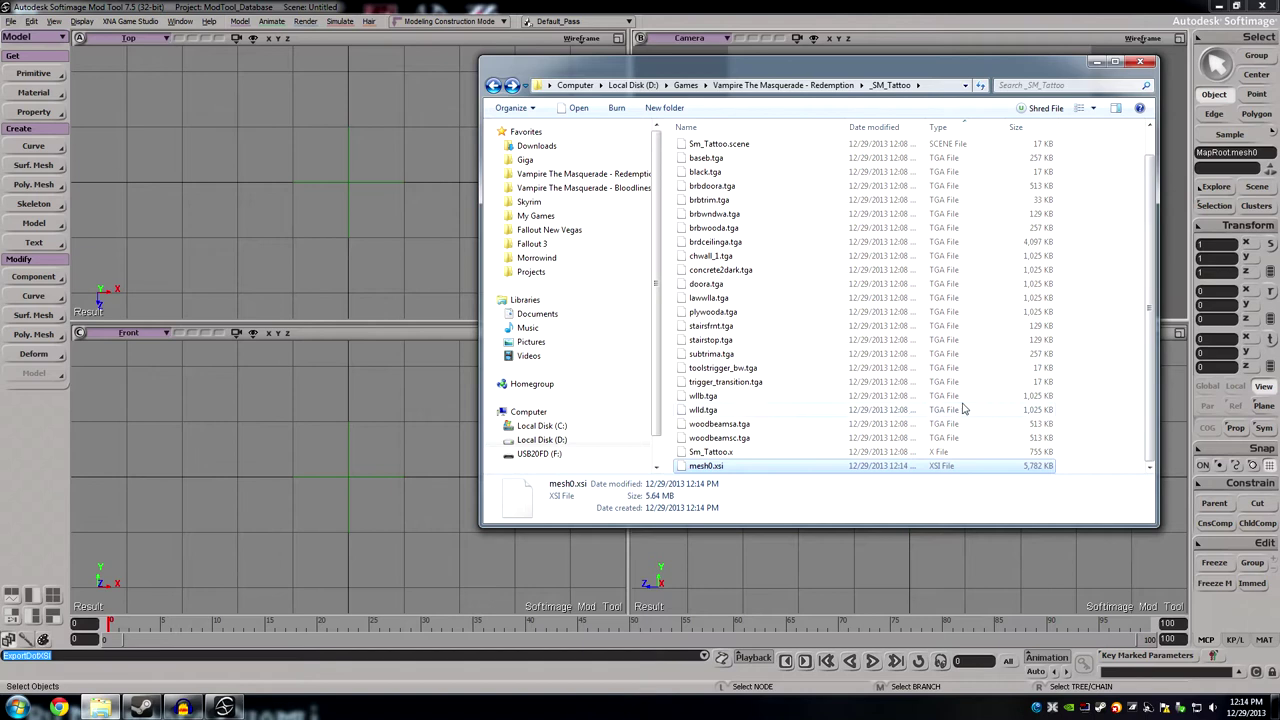
left_click(1096, 62)
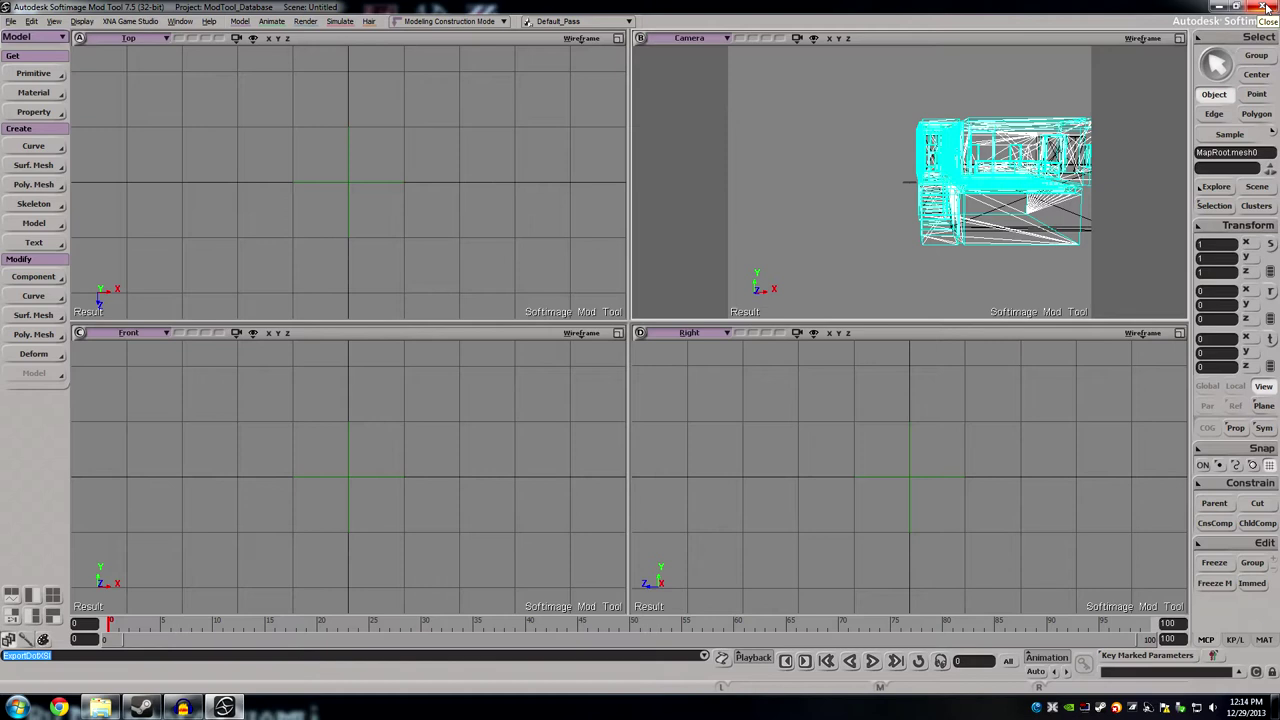
Close Softimage Mod Tool without saving the scene and launch MilkShape 3D 1.8.4.
left_click(1266, 8)
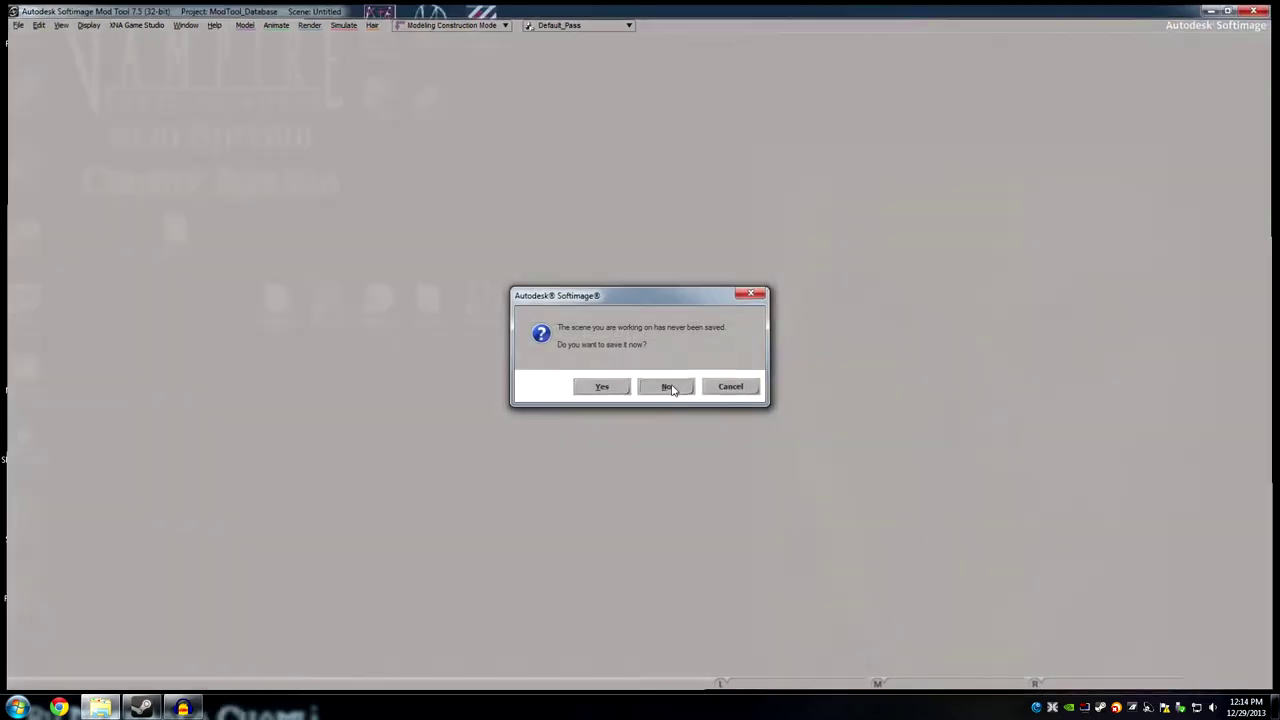
left_click(670, 387)
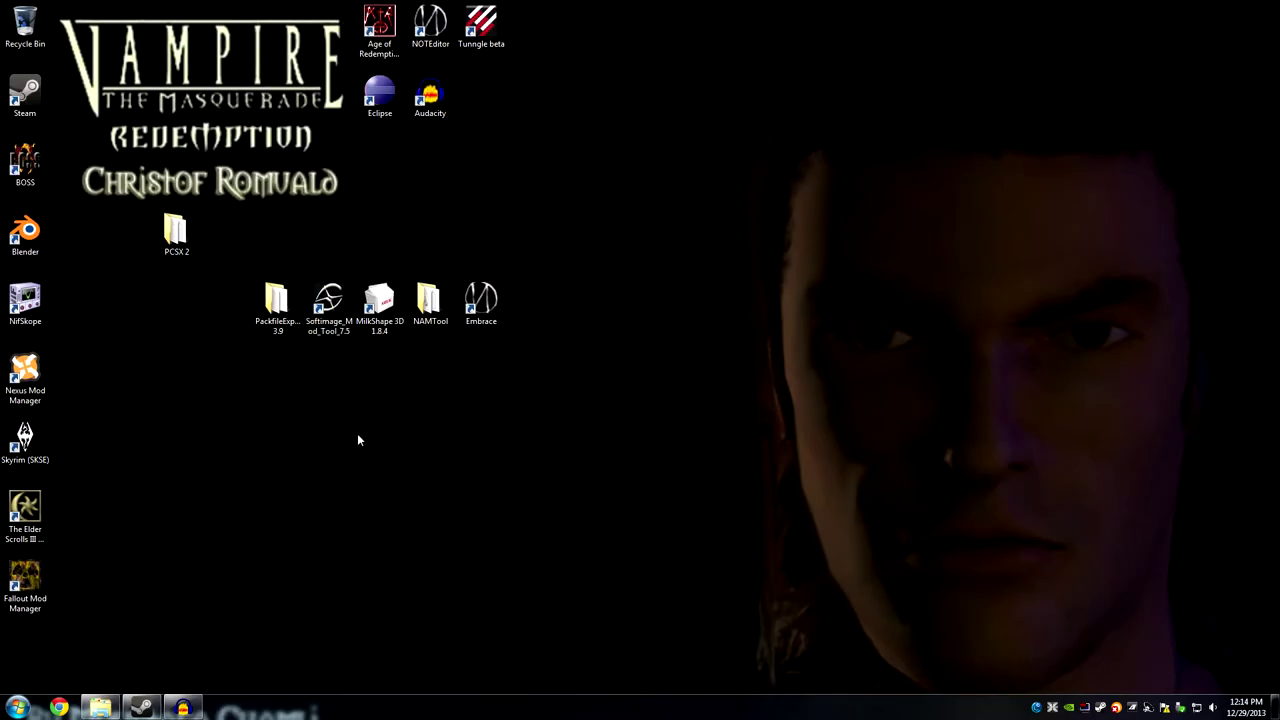
left_click(380, 305)
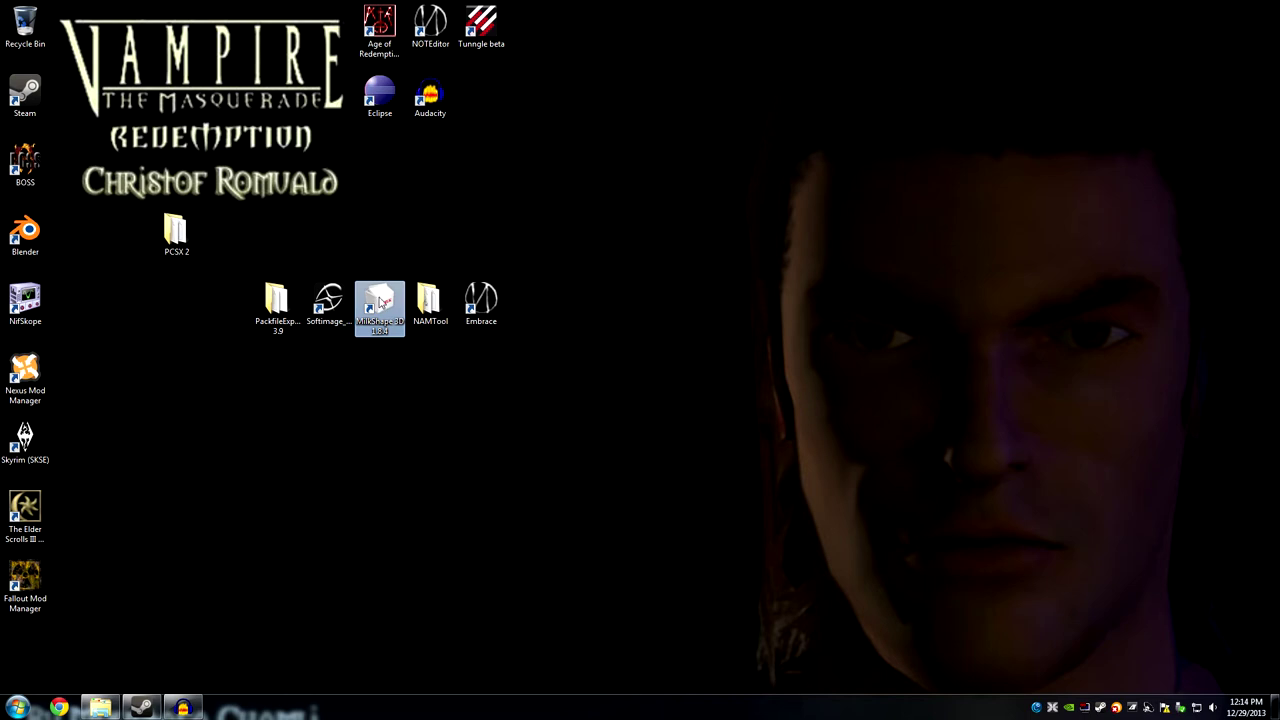
double_click(380, 300)
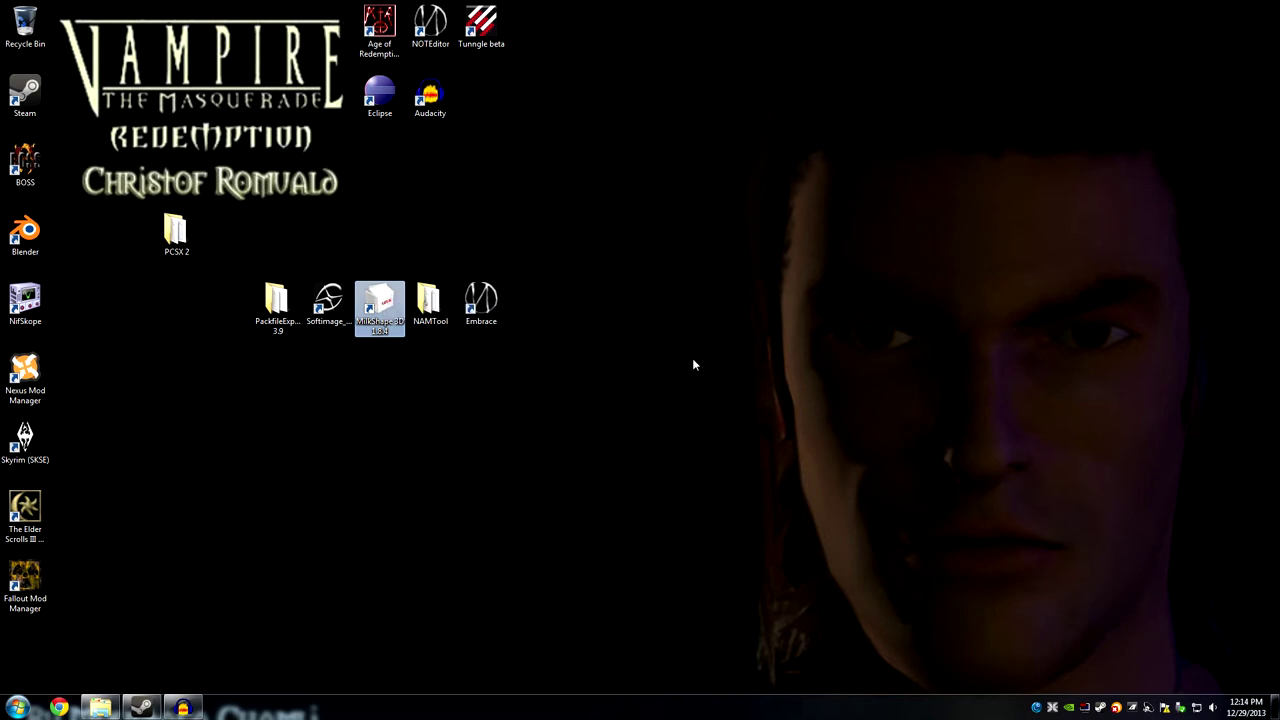
Start a SOFTIMAGE|XSI import into the empty scene.
left_click(10, 21)
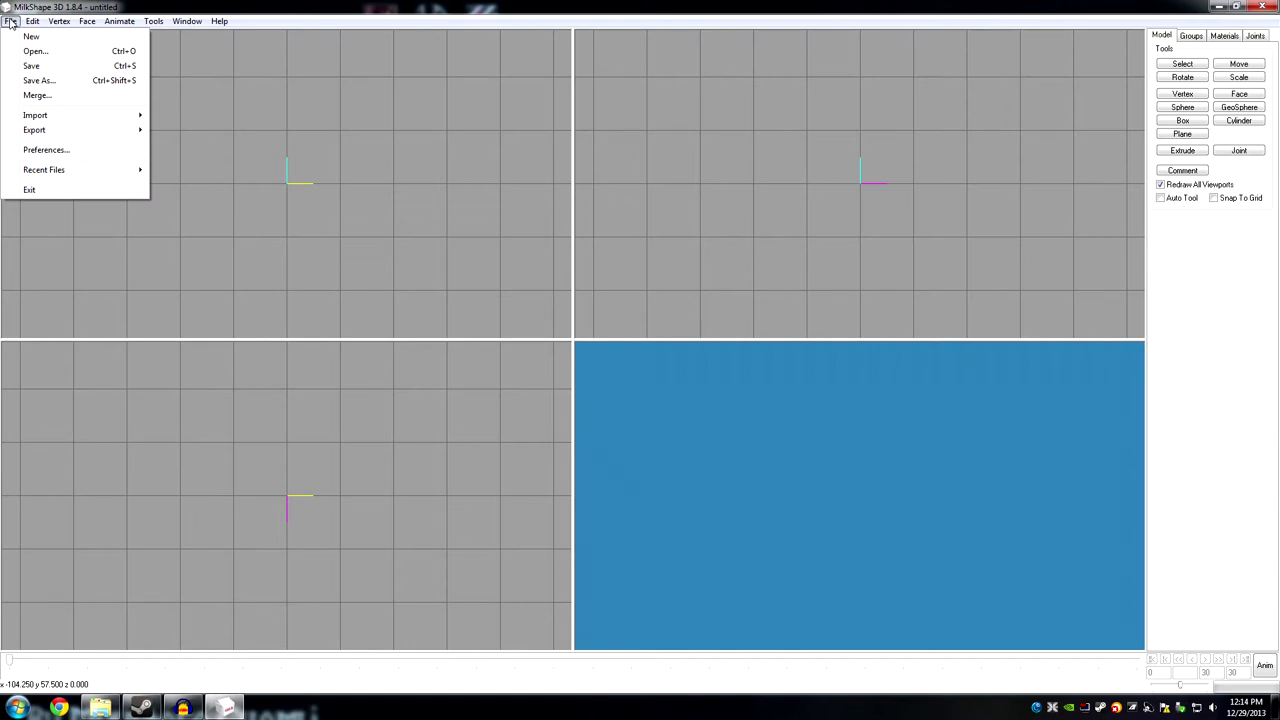
left_click(10, 21)
left_click(10, 21)
mouse_move(35, 115)
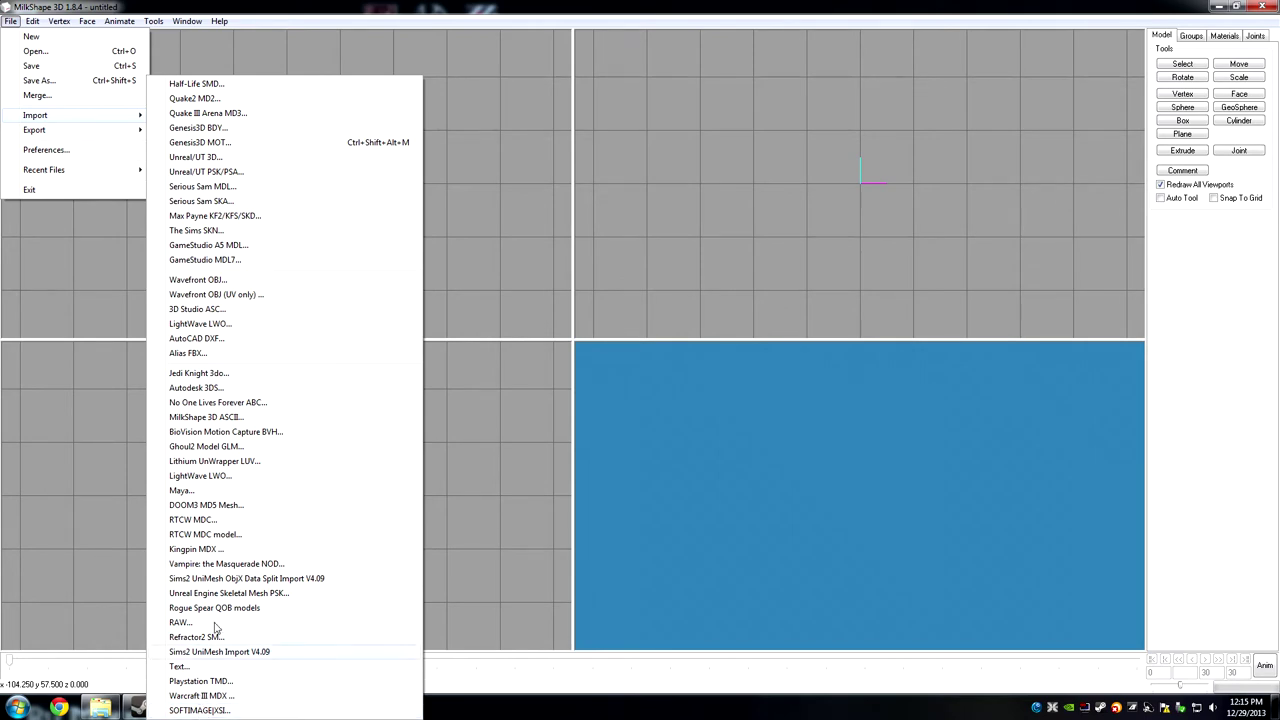
left_click(192, 710)
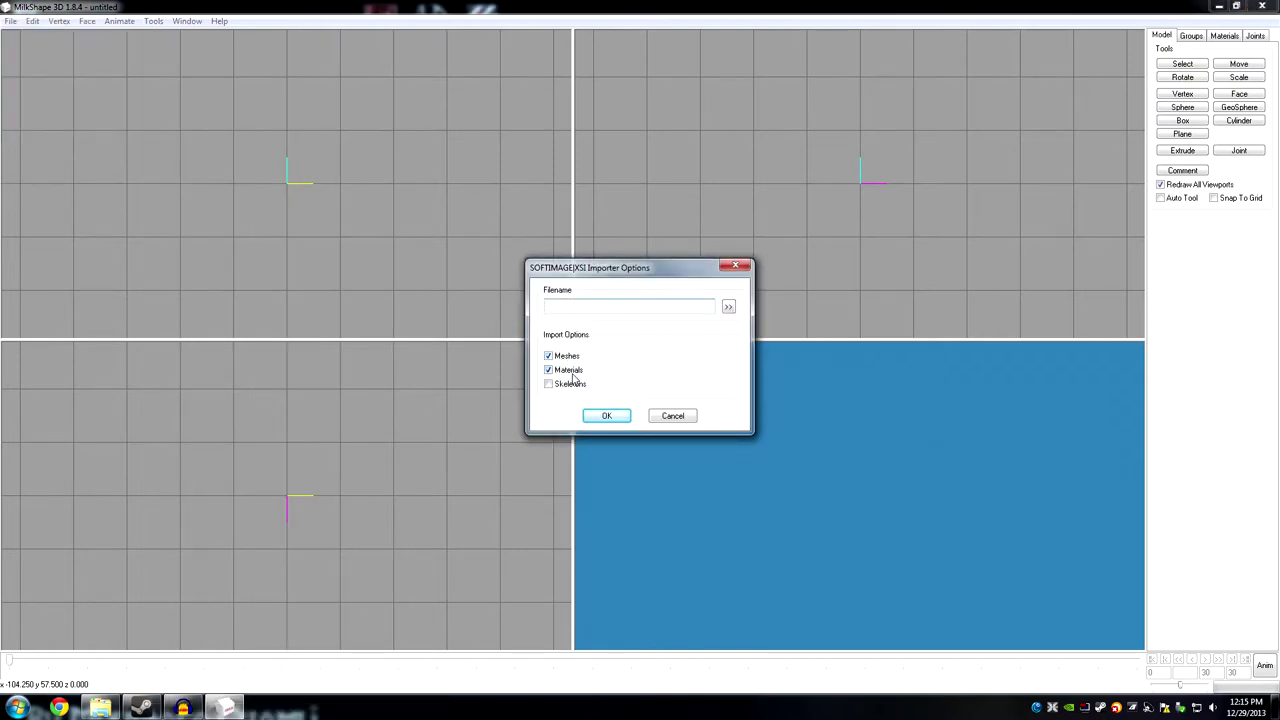
left_click(729, 309)
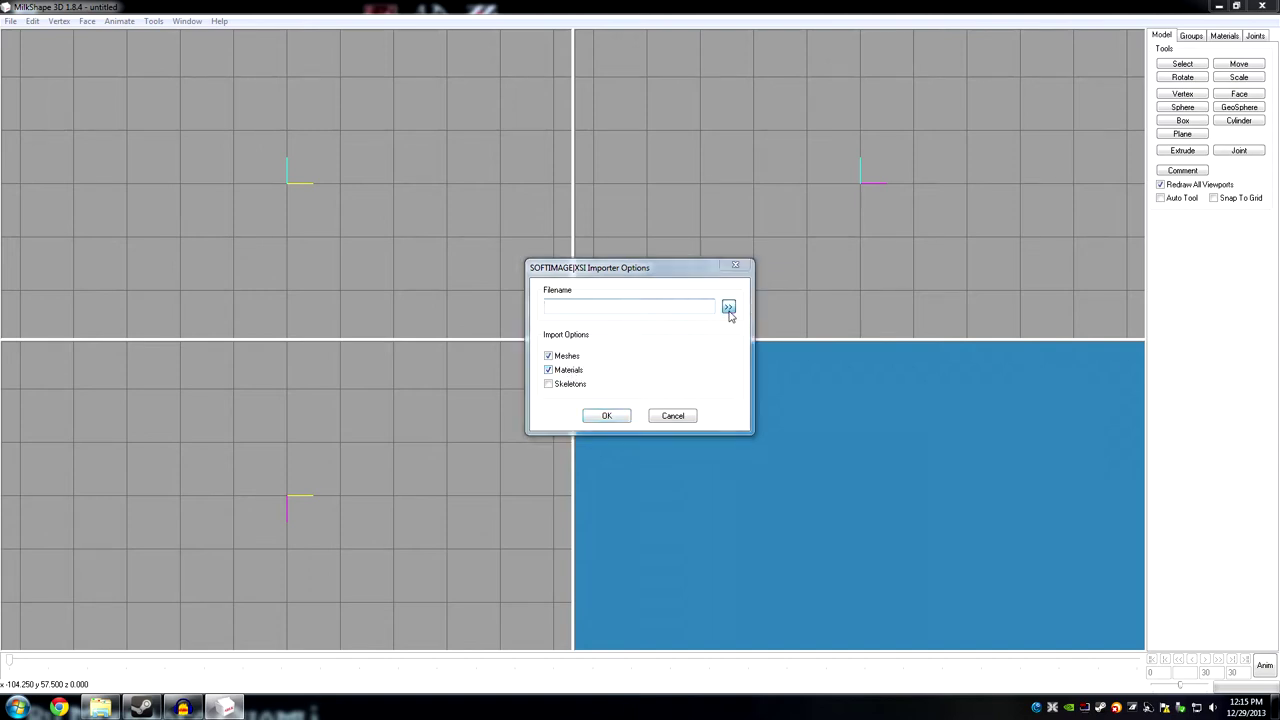
left_click(677, 287)
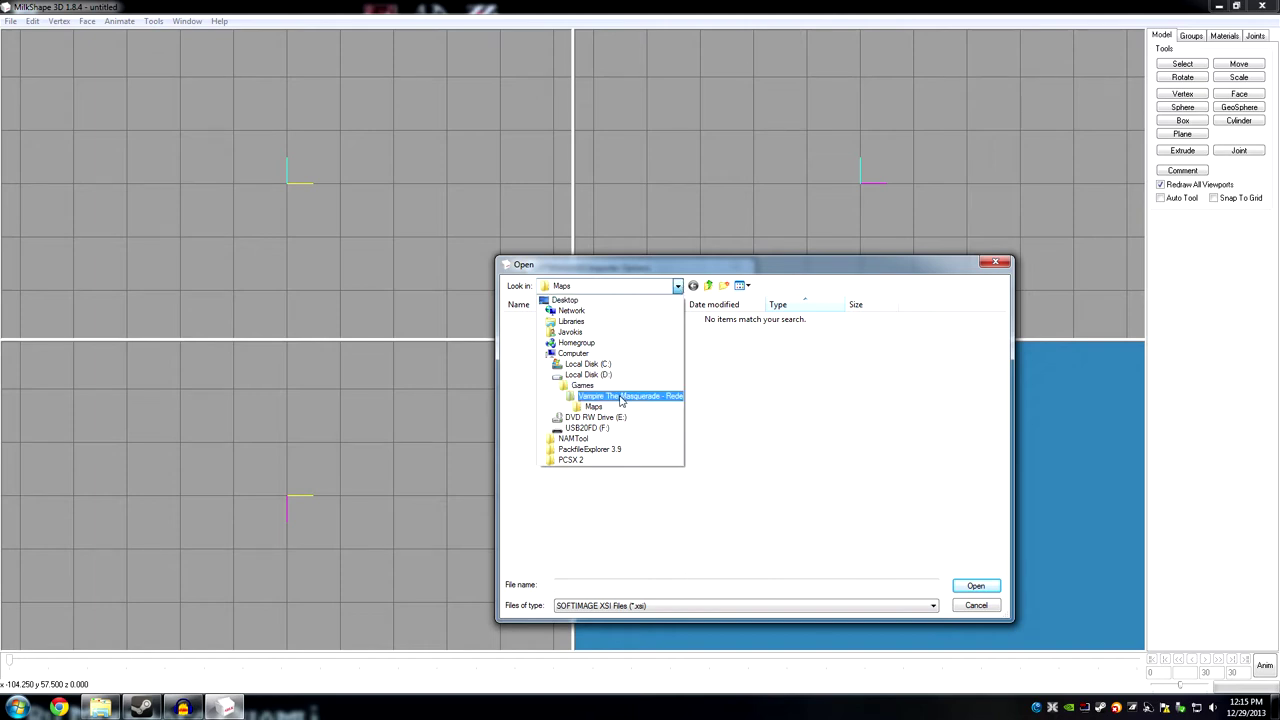
left_click(763, 266)
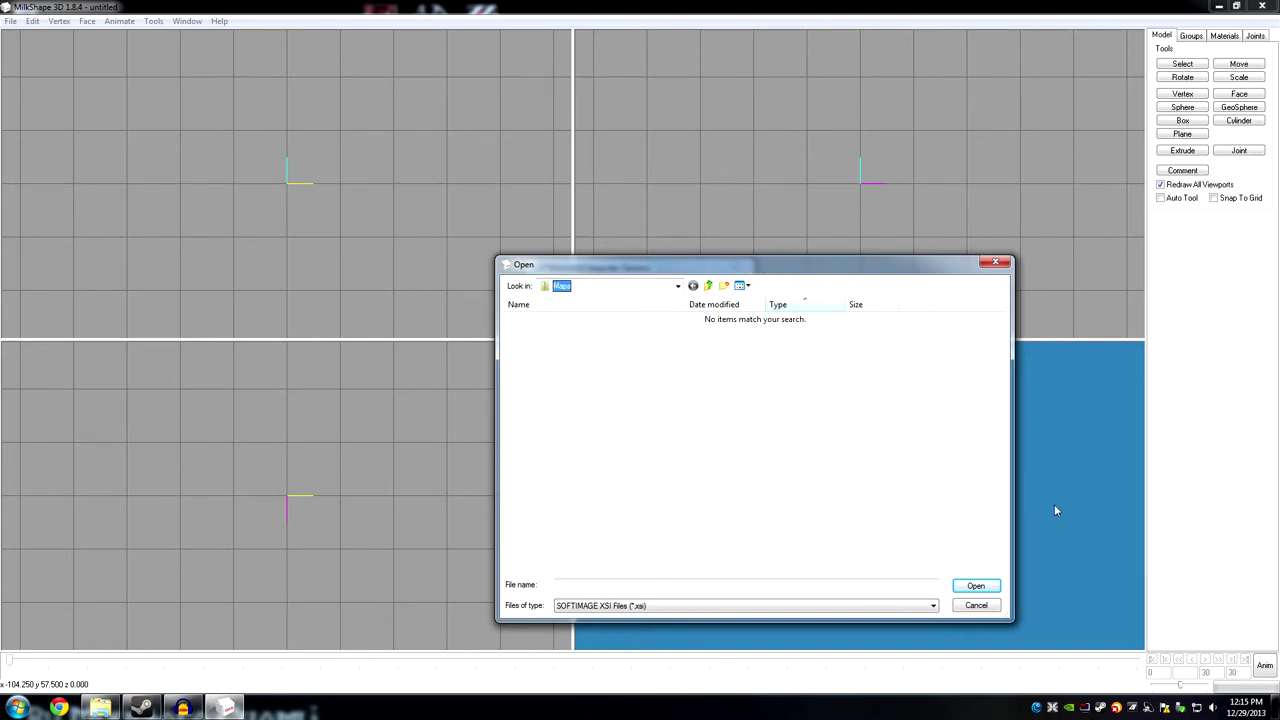
left_click(977, 605)
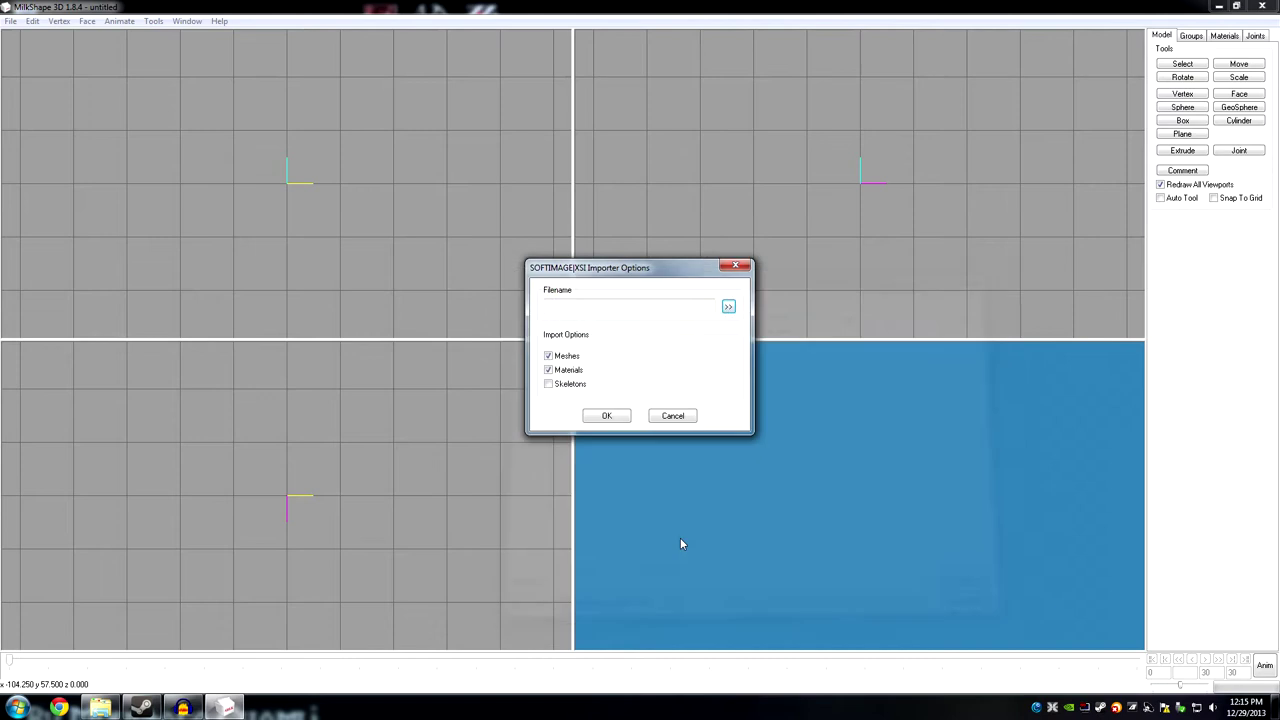
Import mesh0.xsi from the _SM_Tattoo folder with Meshes and Materials on and Skeletons off.
left_click(728, 309)
left_click(678, 287)
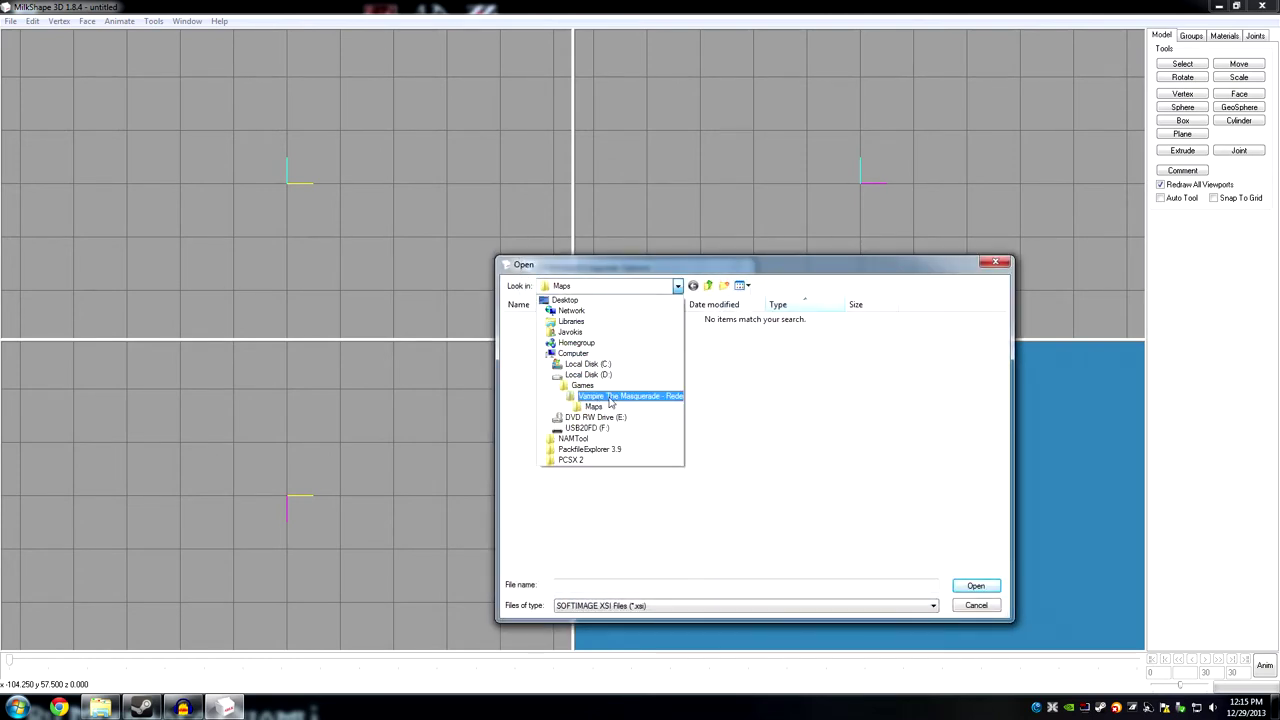
left_click(597, 398)
double_click(549, 322)
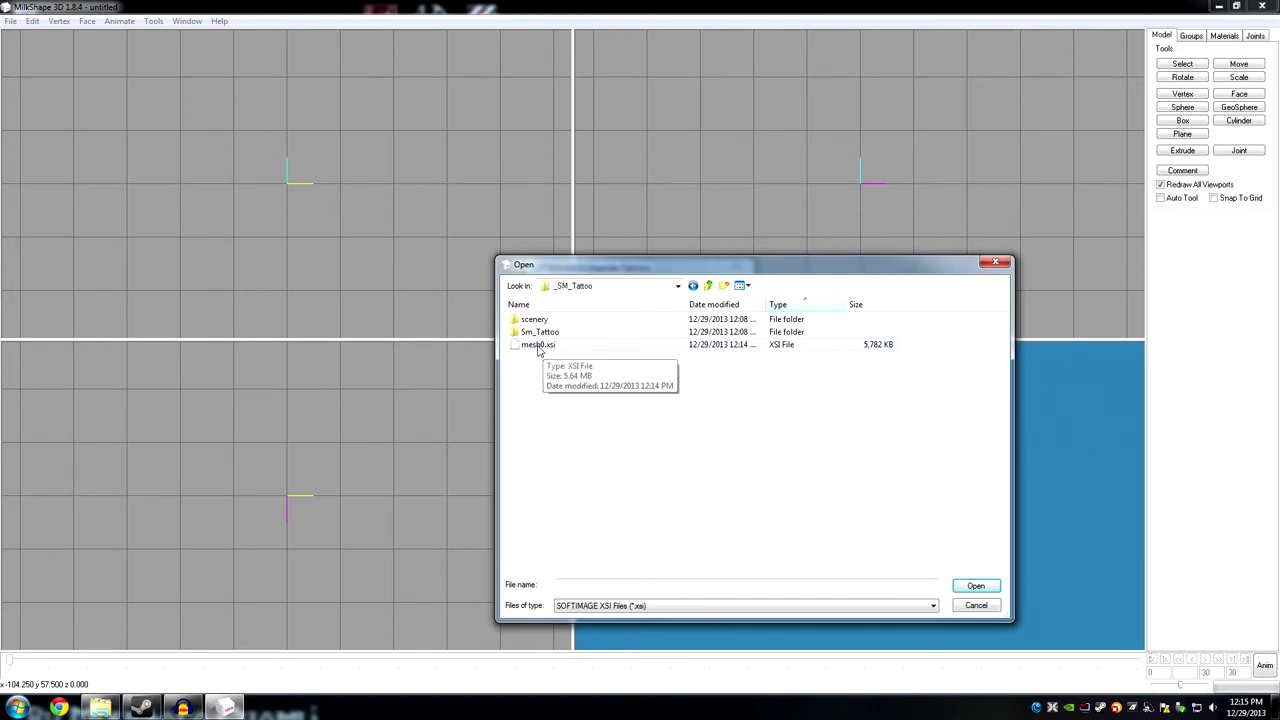
double_click(538, 345)
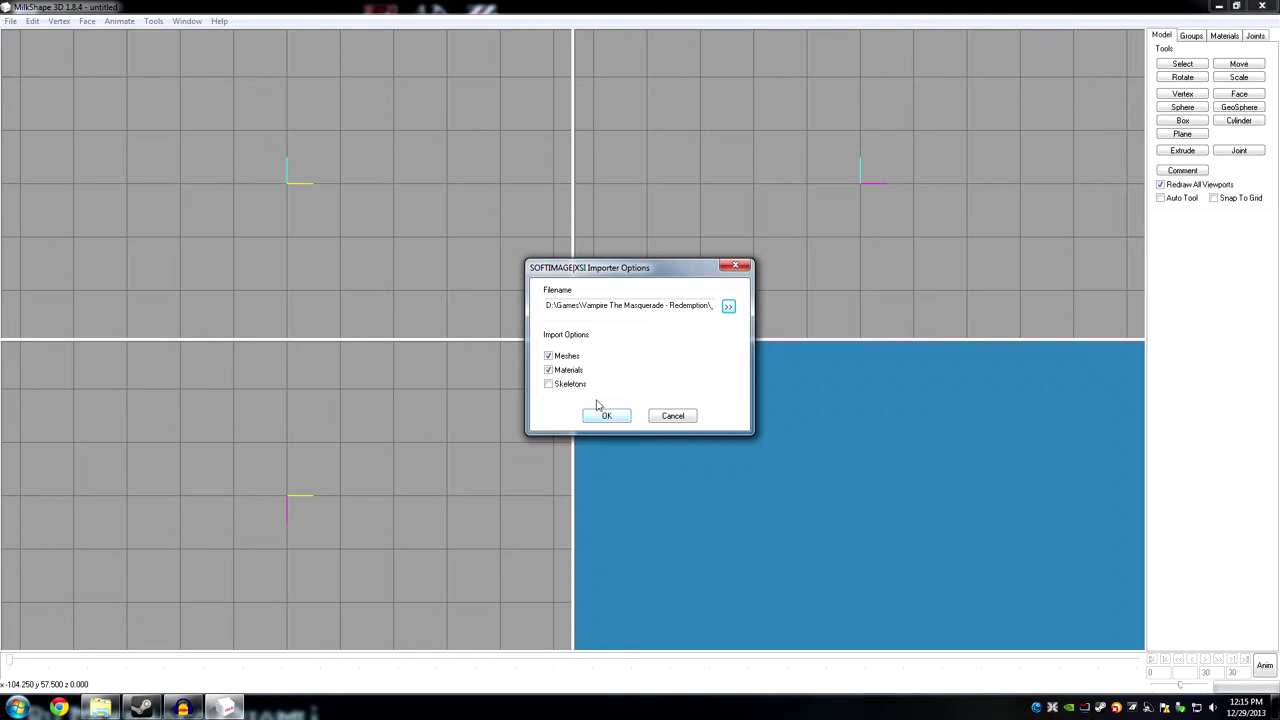
left_click(608, 418)
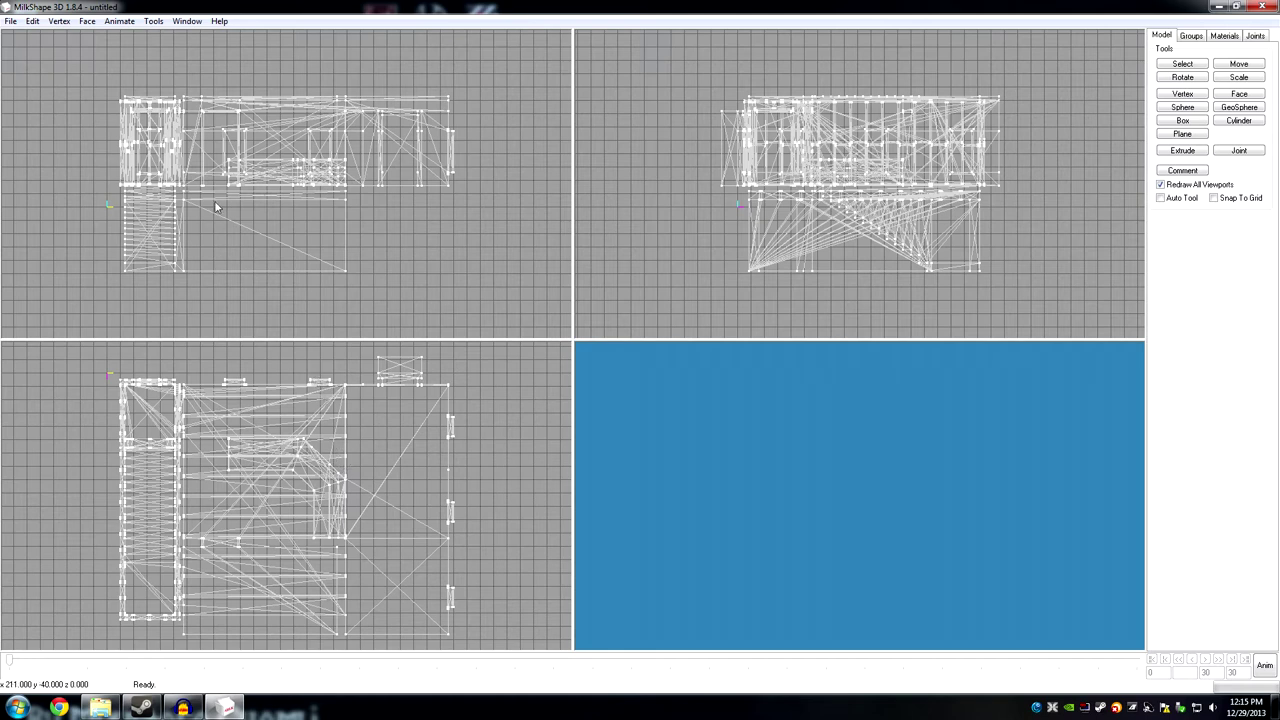
Select the entire imported map and mirror it front to back.
left_click(33, 22)
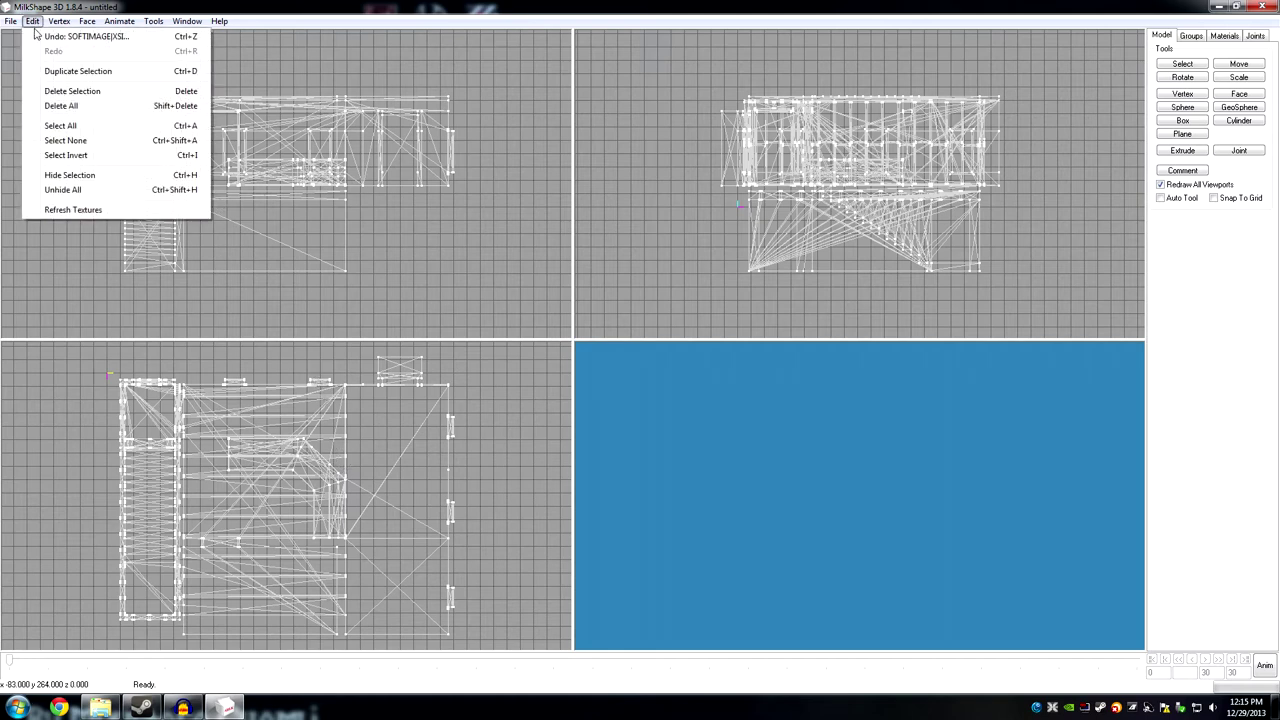
left_click(74, 126)
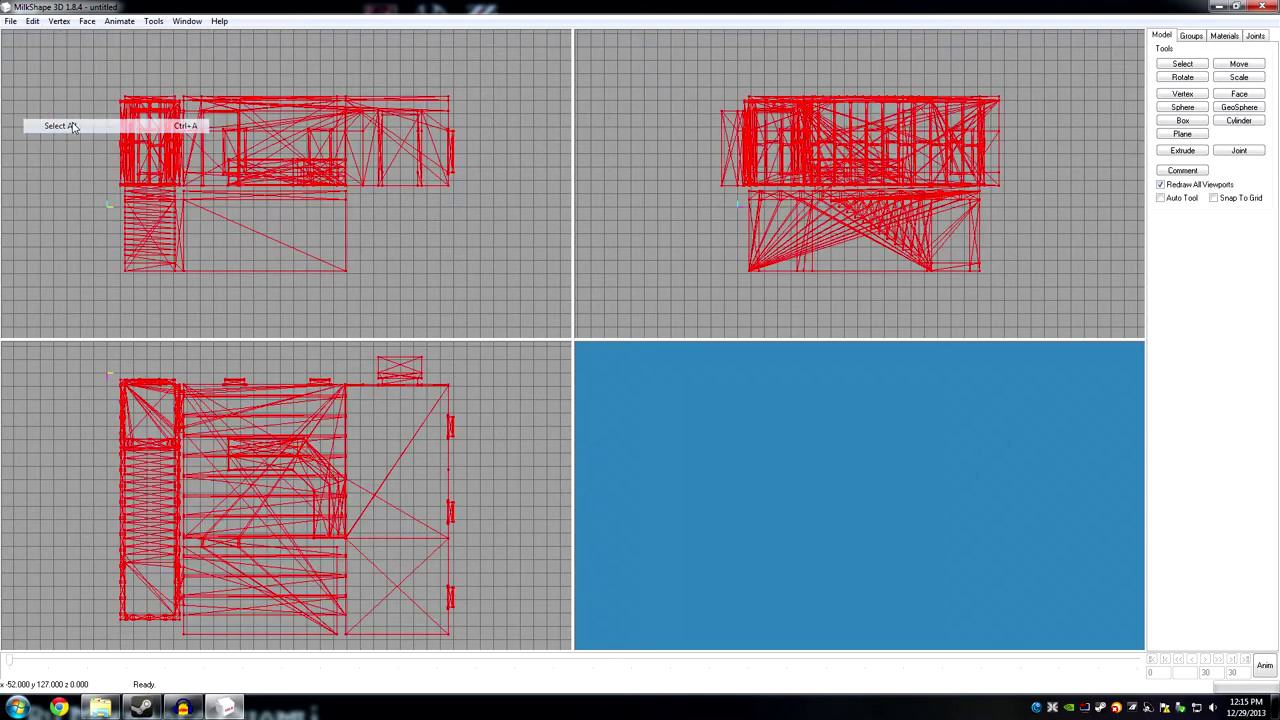
left_click(87, 22)
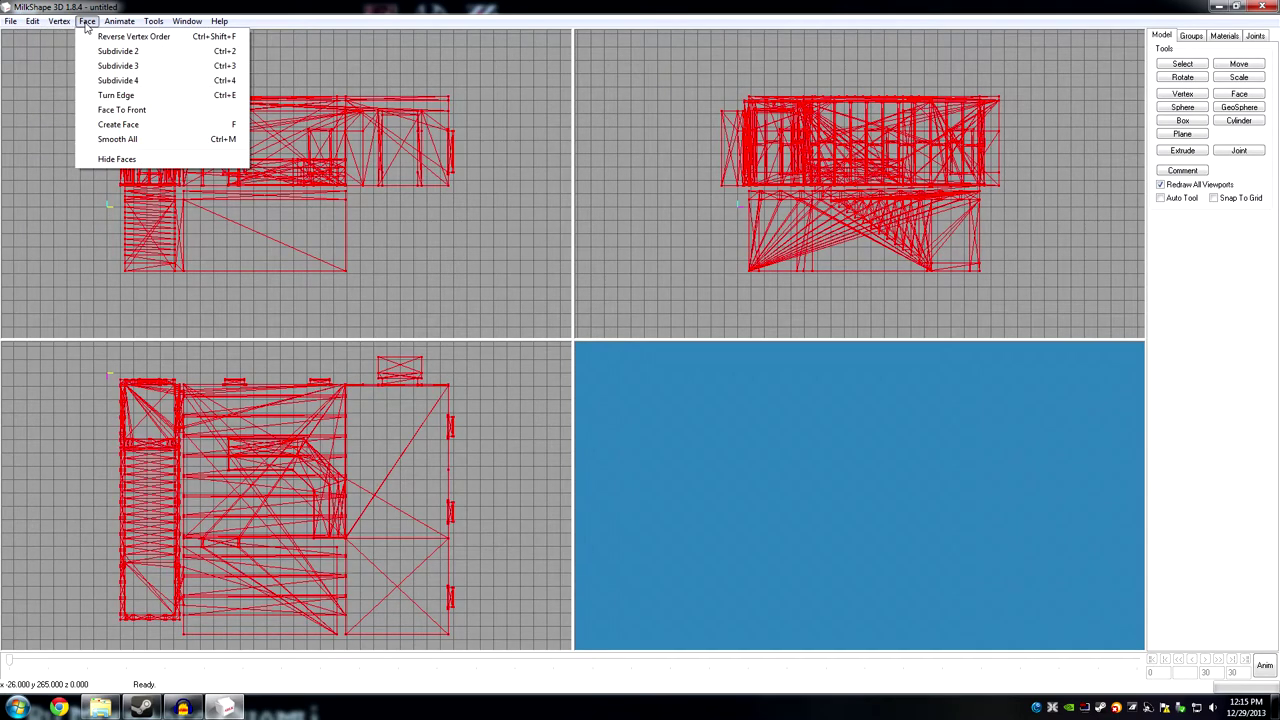
mouse_move(60, 24)
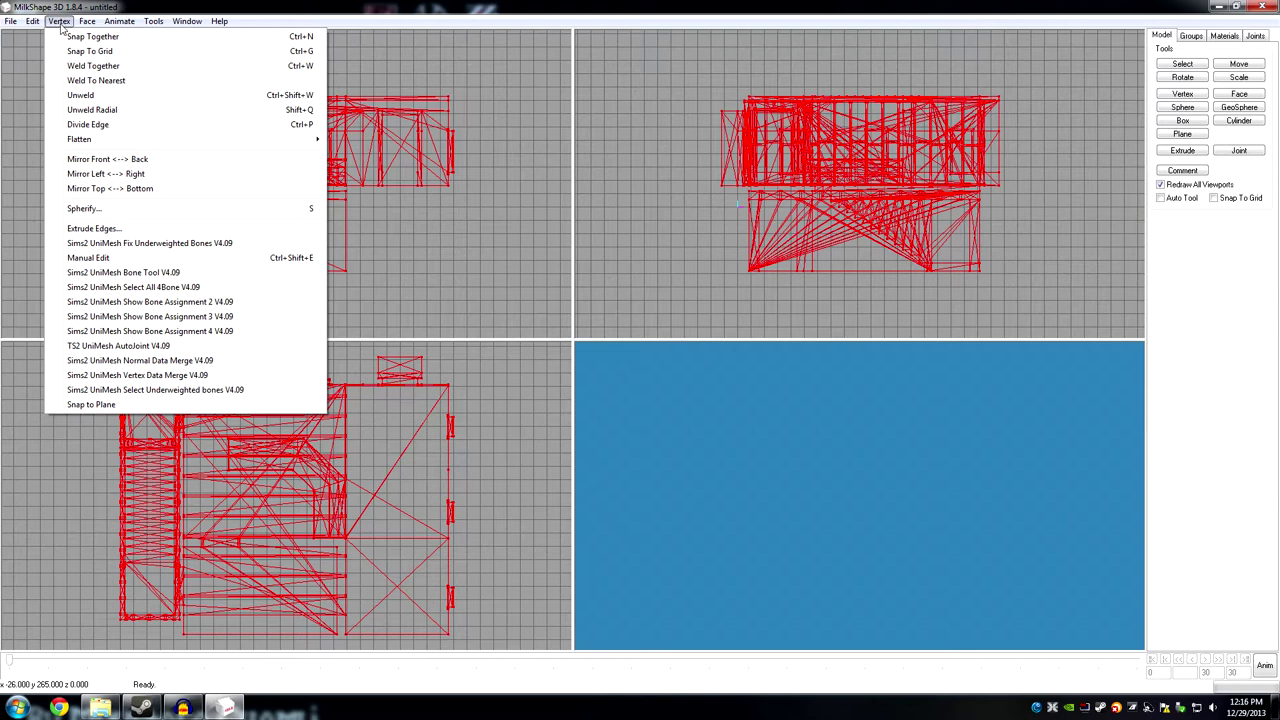
left_click(85, 160)
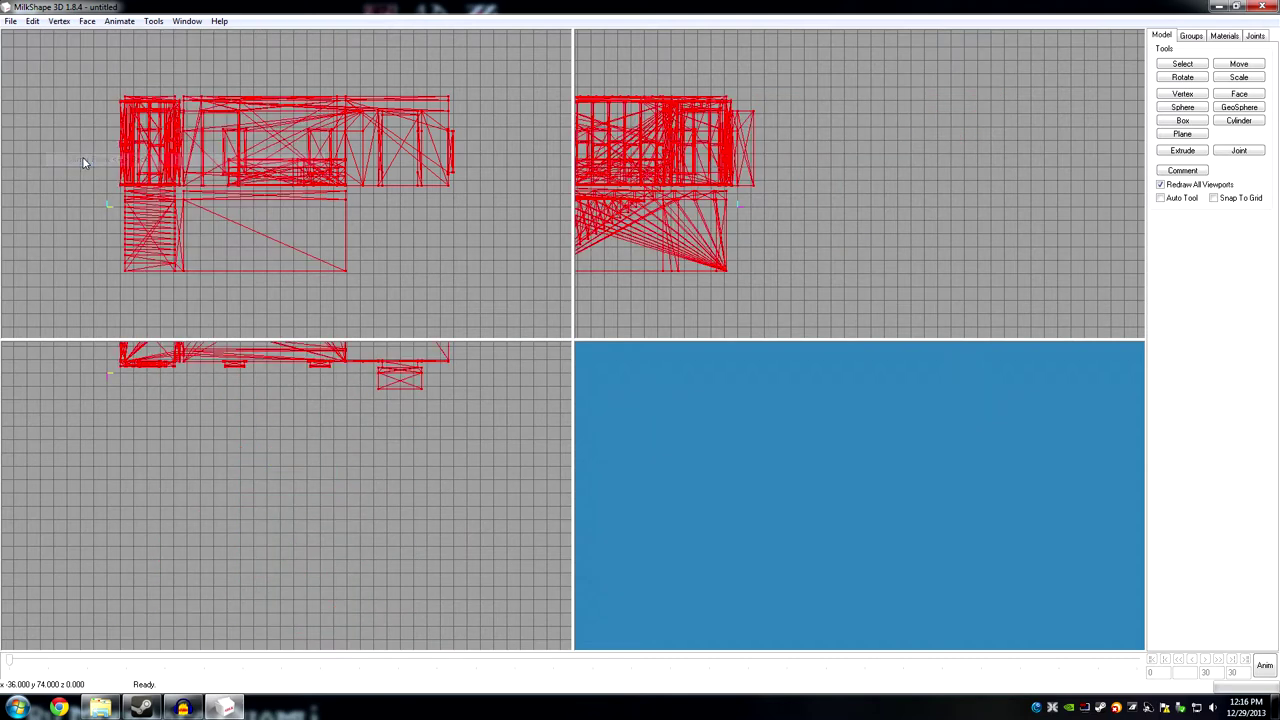
right_click(307, 409)
left_click(260, 408)
right_click(272, 416)
left_click(256, 417)
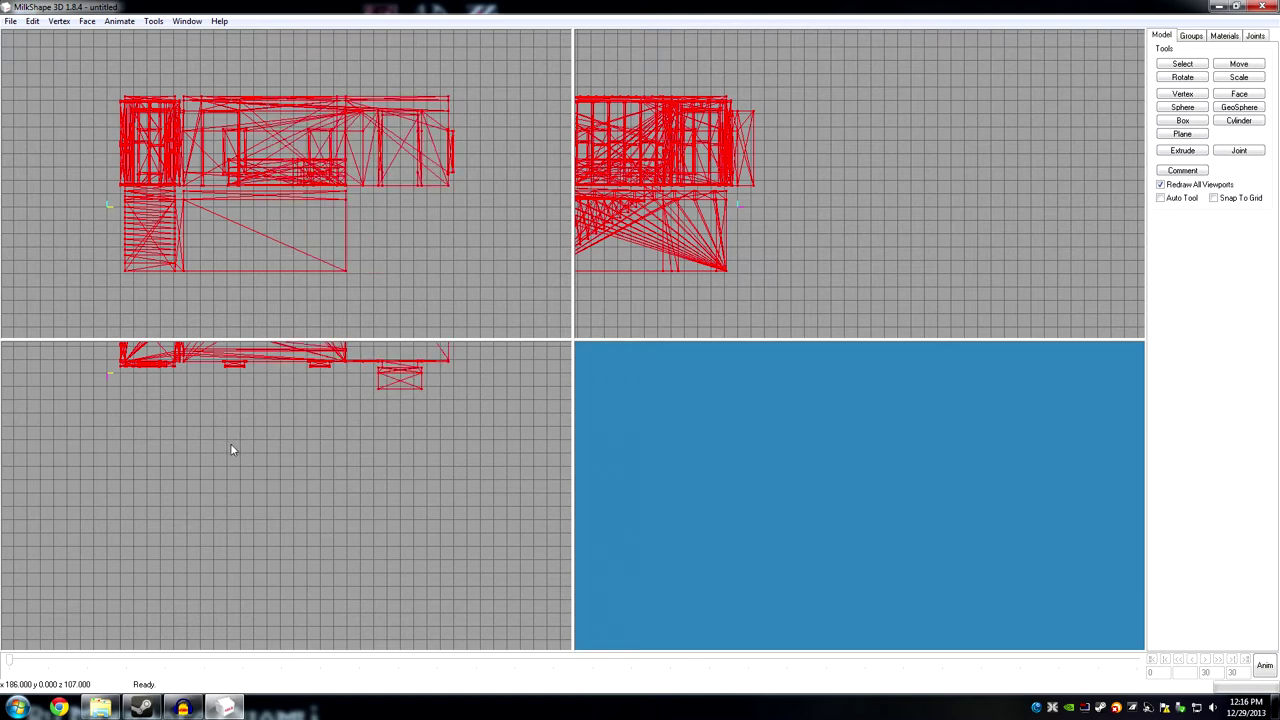
left_click_drag(290, 428, 306, 544, "ctrl")
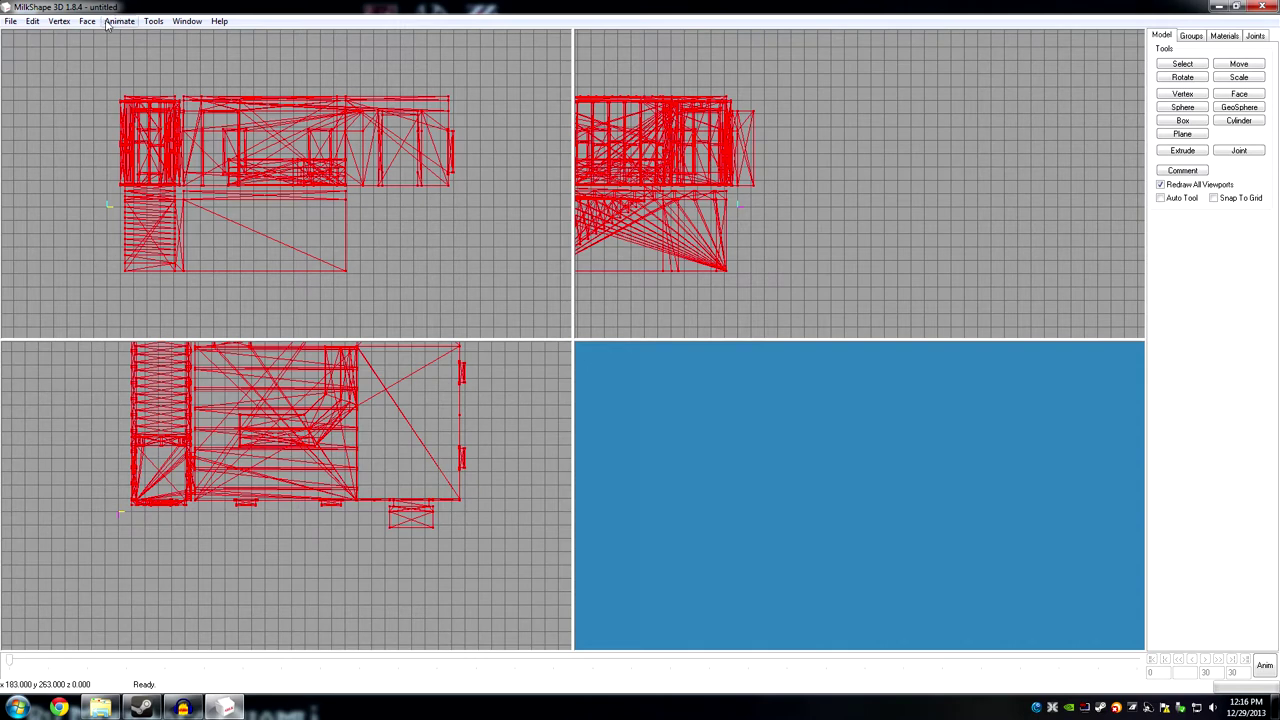
Start a Q3Radiant MAP export and choose the Maps folder of Vampire The Masquerade - Redemption as its destination.
left_click(11, 21)
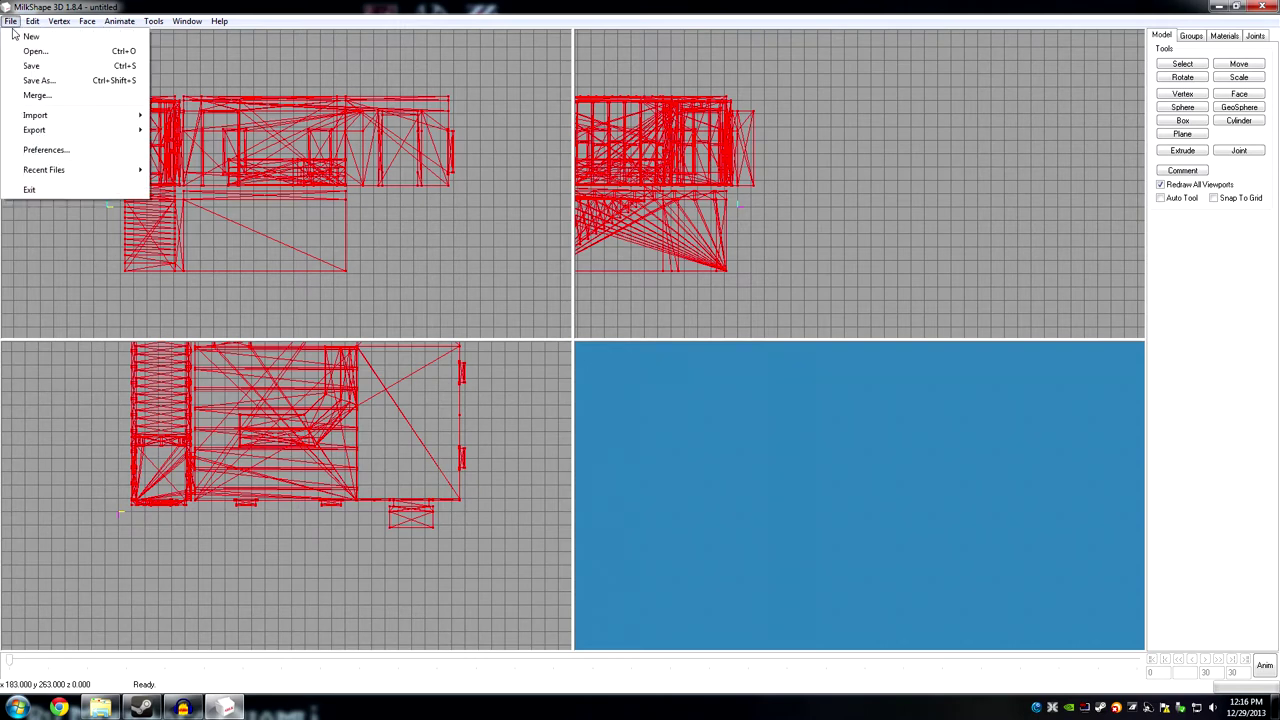
mouse_move(45, 135)
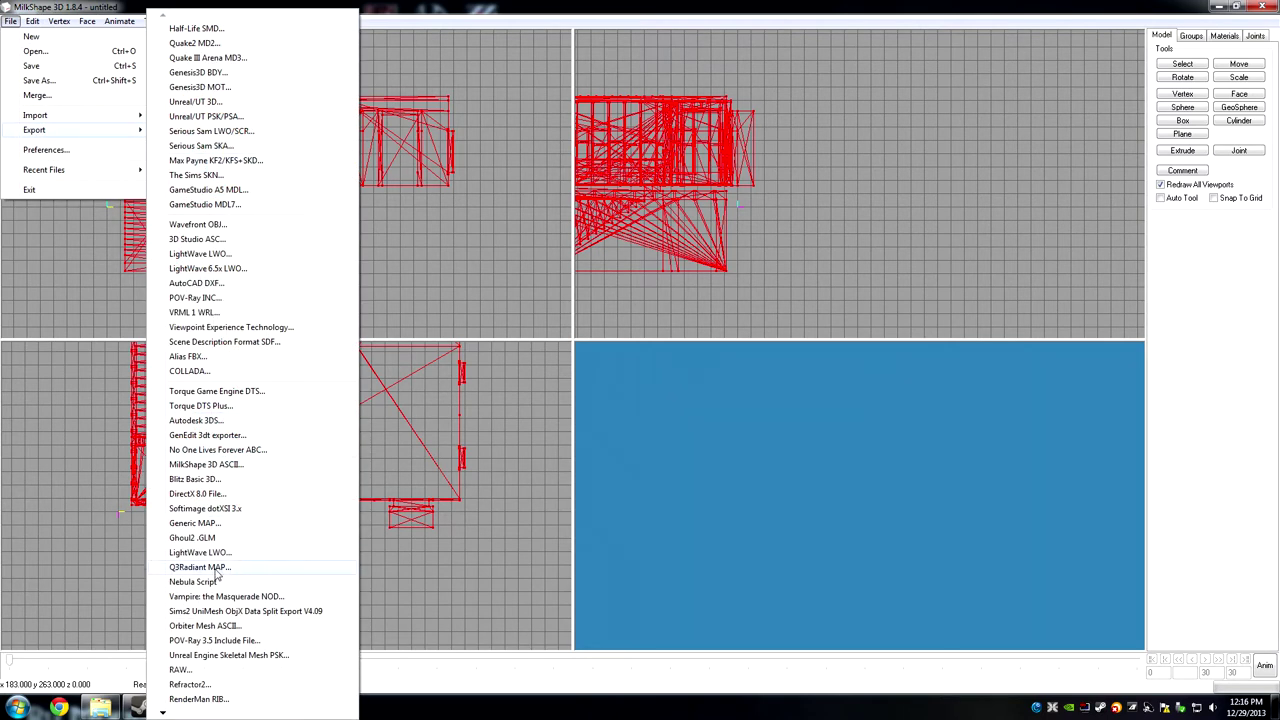
left_click(200, 567)
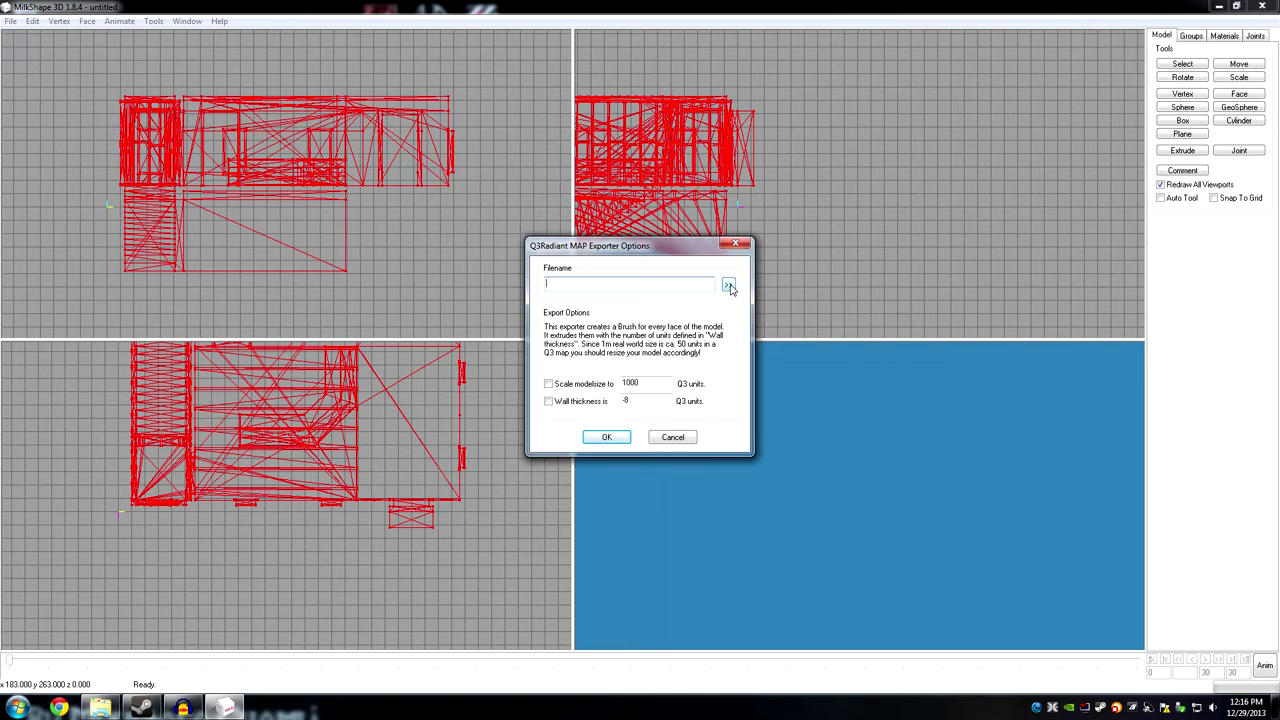
left_click(729, 286)
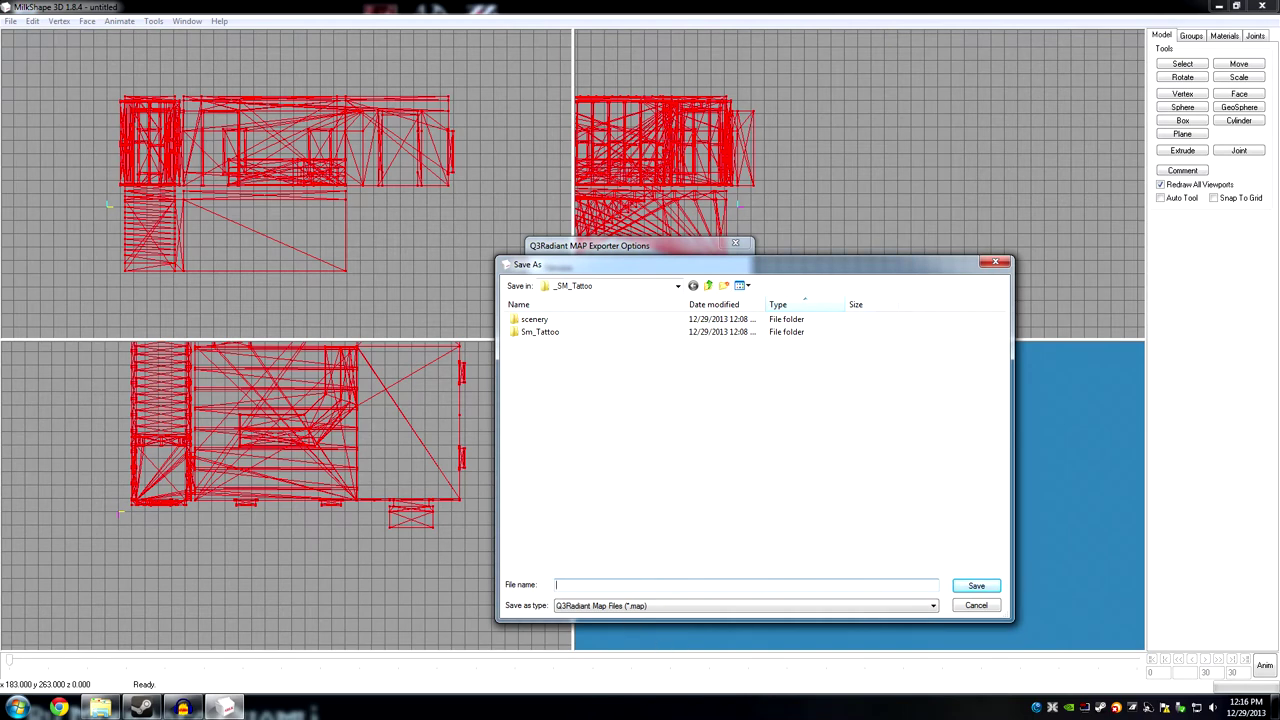
left_click(678, 286)
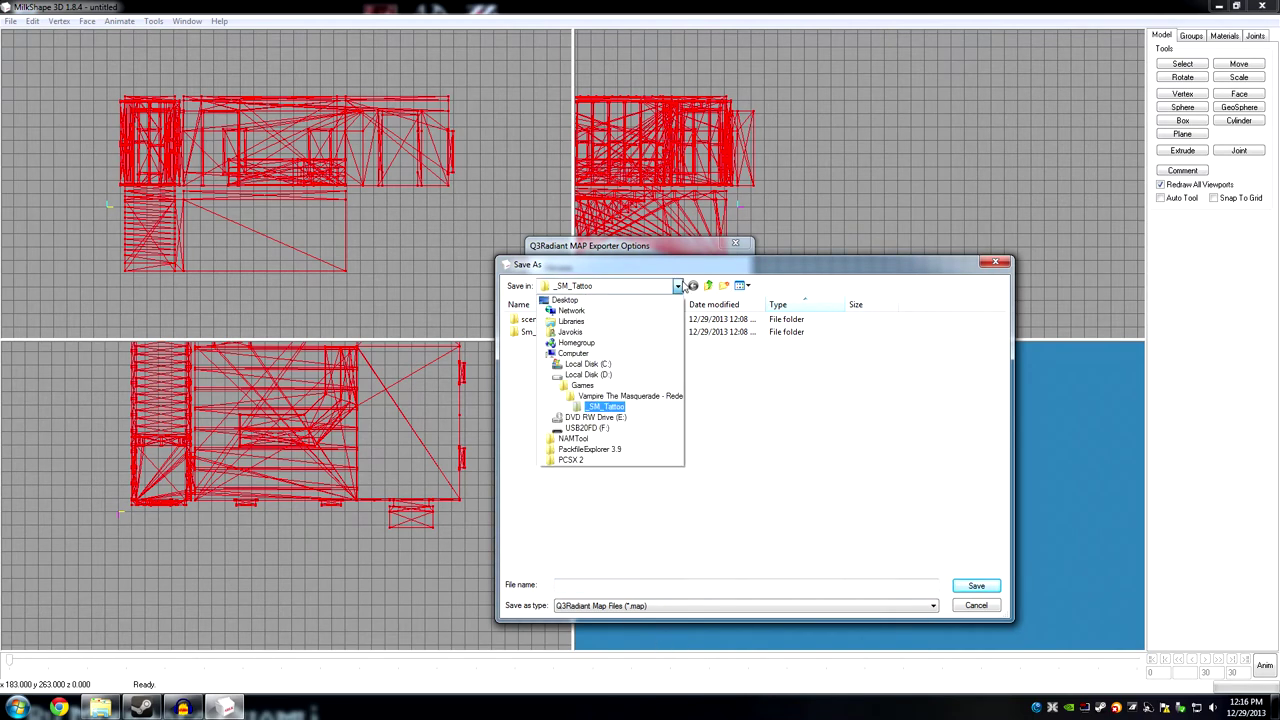
left_click(612, 392)
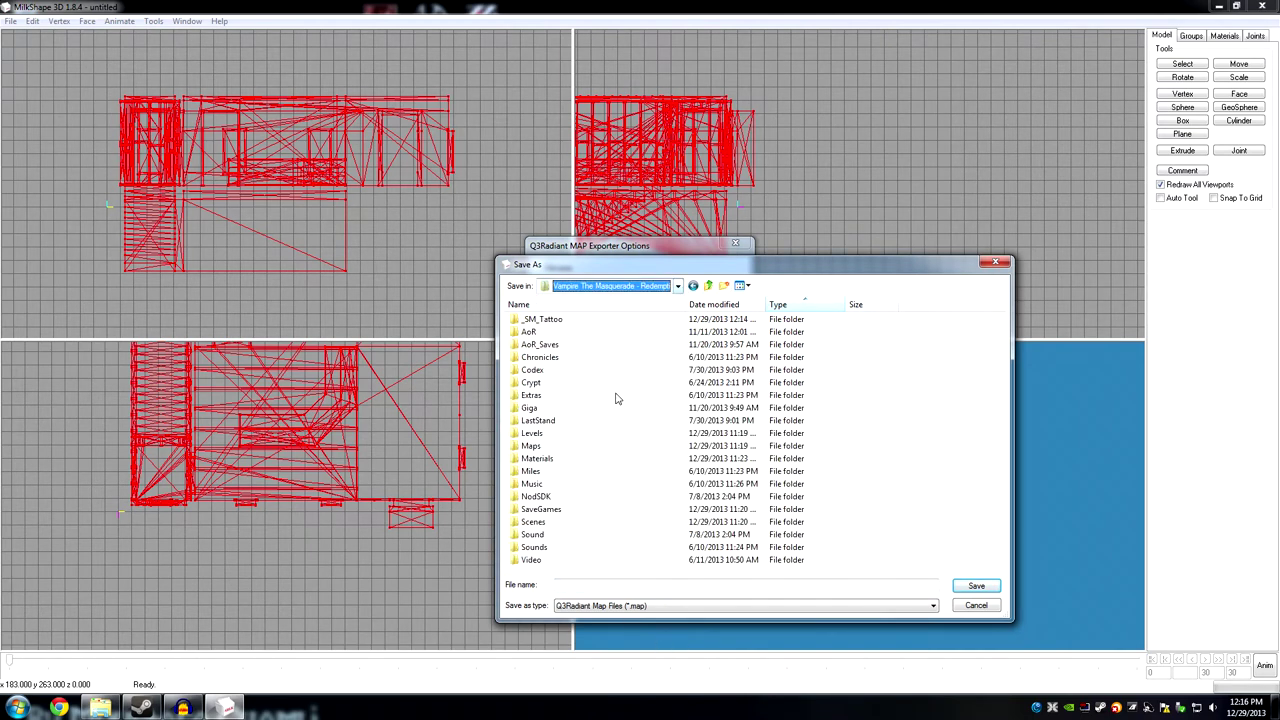
double_click(558, 446)
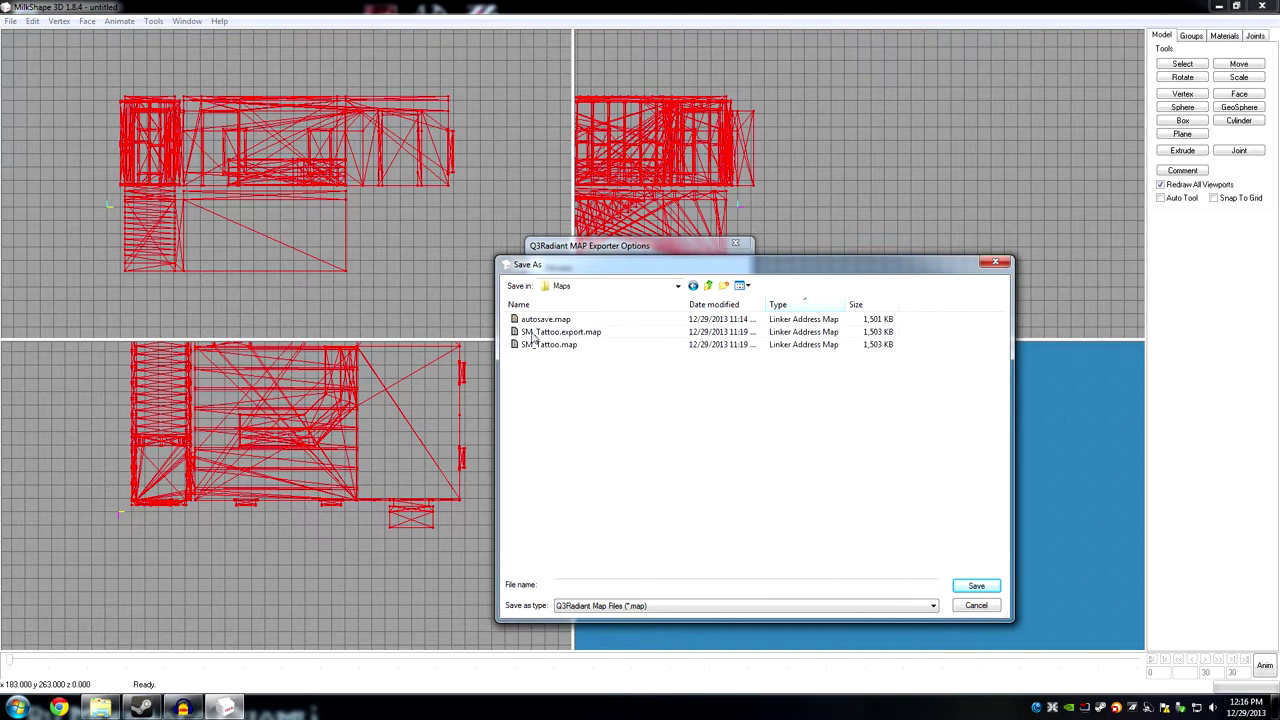
Delete the old SM_Tattoo.export.map and autosave.map files from the Maps folder.
left_click(568, 332)
key("Delete")
left_click(692, 407)
left_click(548, 319)
key("Delete")
left_click(692, 407)
Export the map over the existing SM_Tattoo.map, leaving model scaling and wall thickness switched off.
left_click(569, 321)
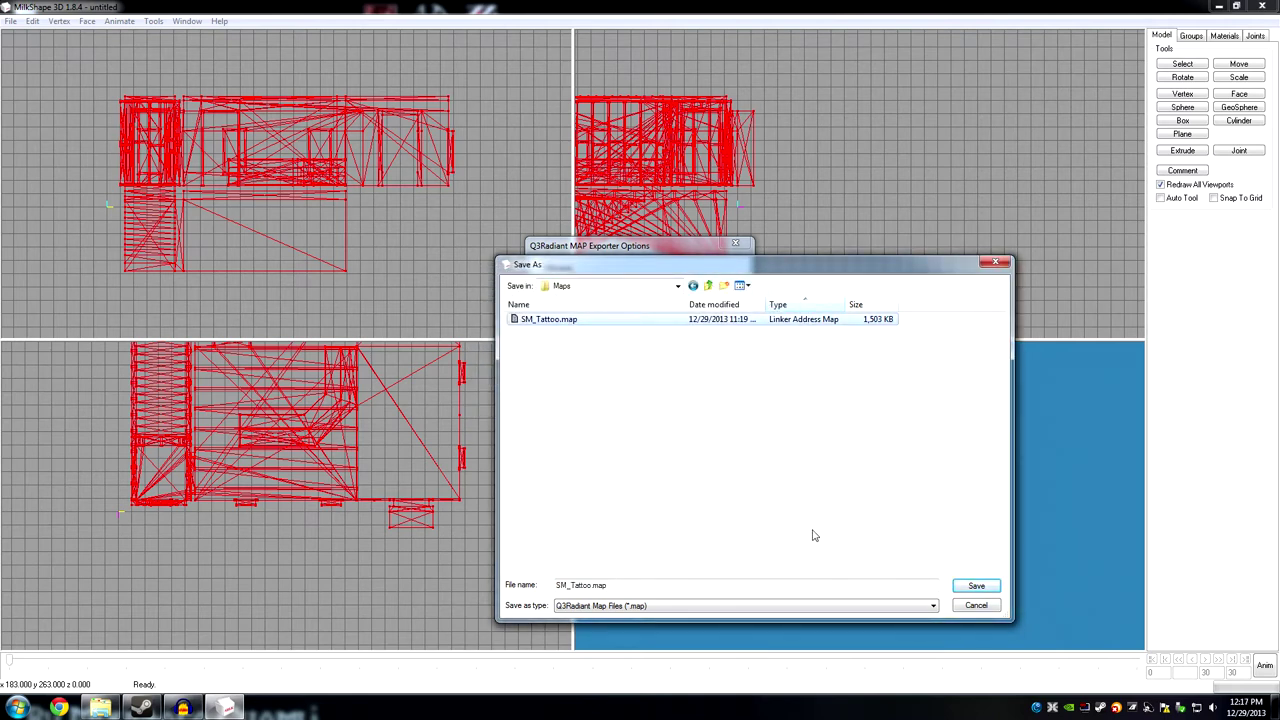
left_click(975, 585)
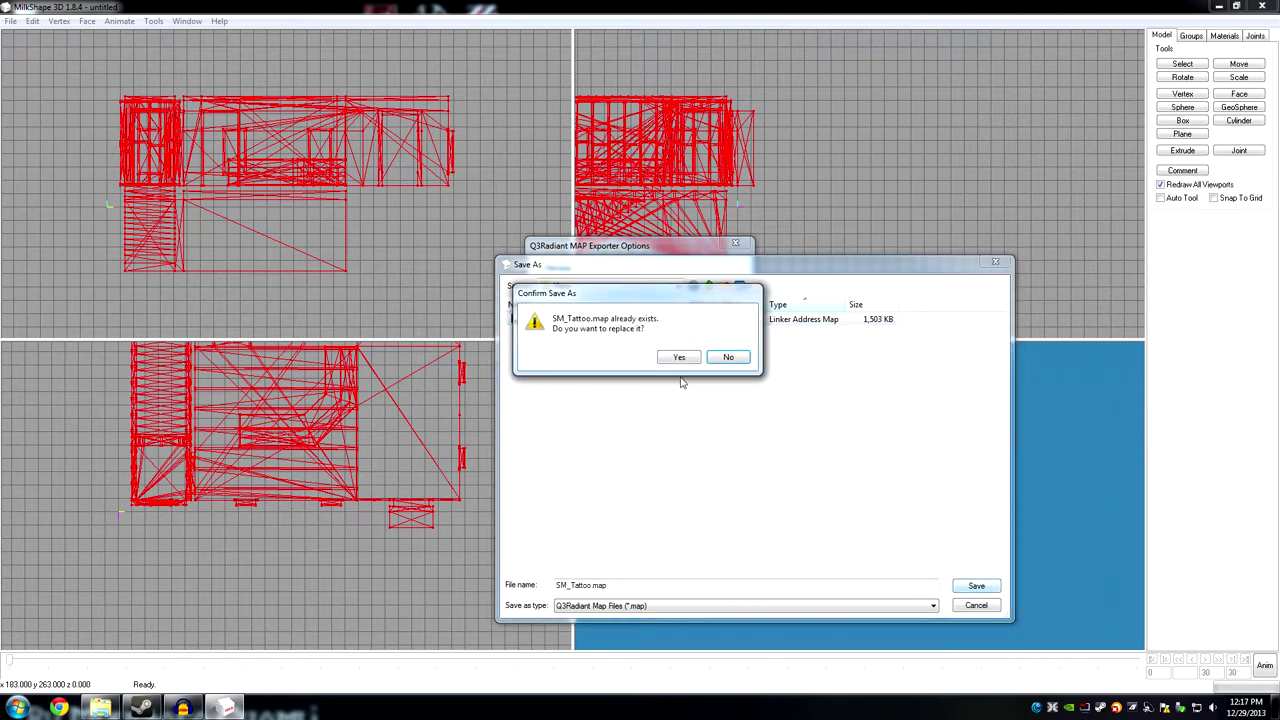
left_click(679, 358)
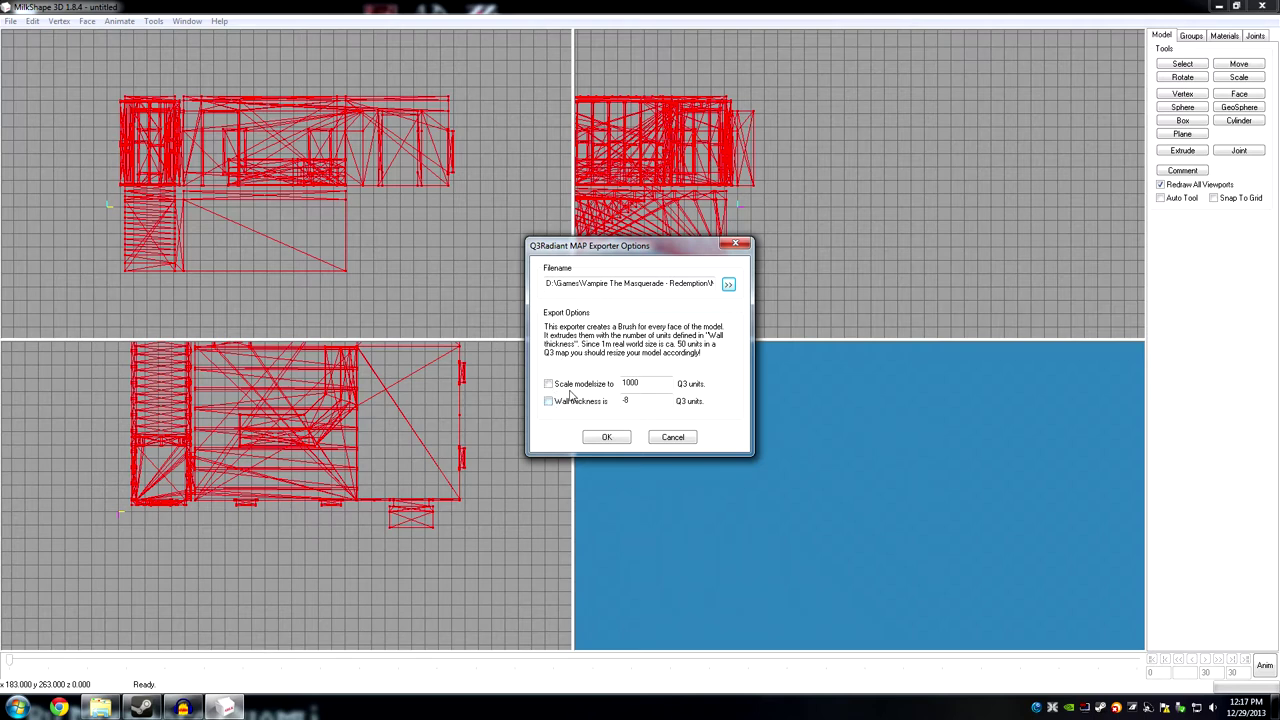
left_click(606, 438)
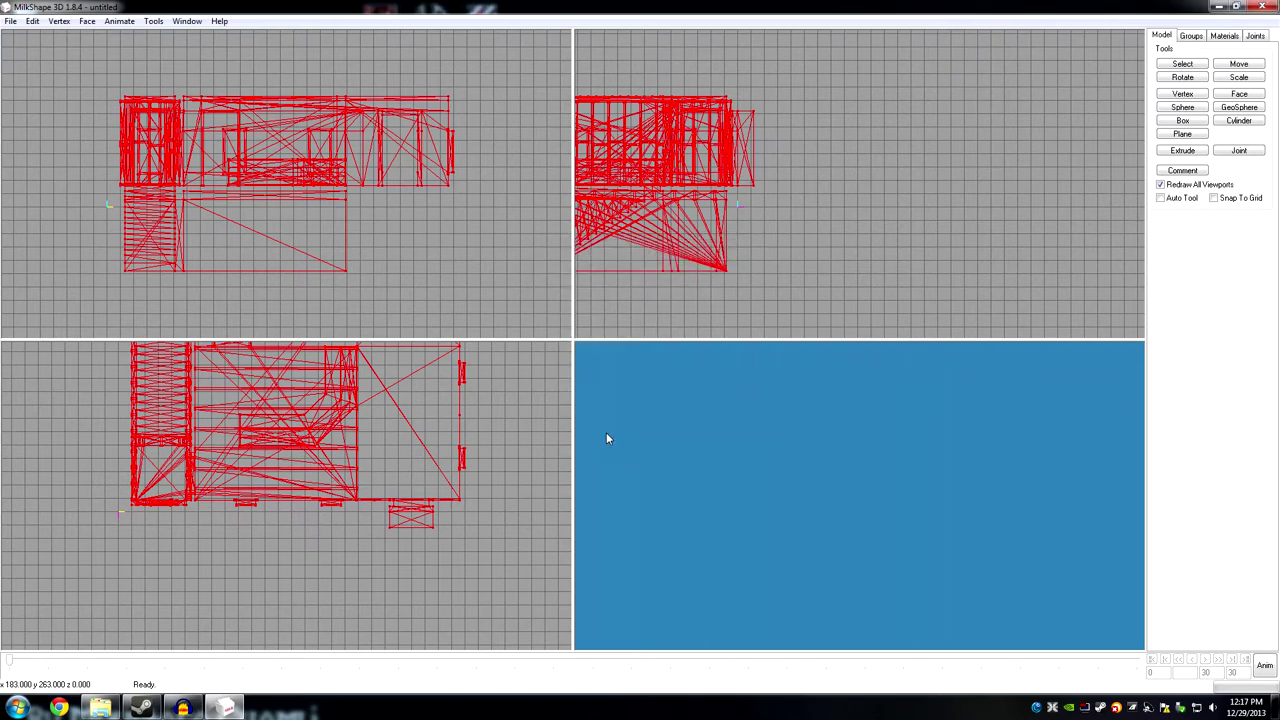
Close MilkShape 3D without saving the model and open the game's Maps folder in Windows Explorer.
left_click(1266, 9)
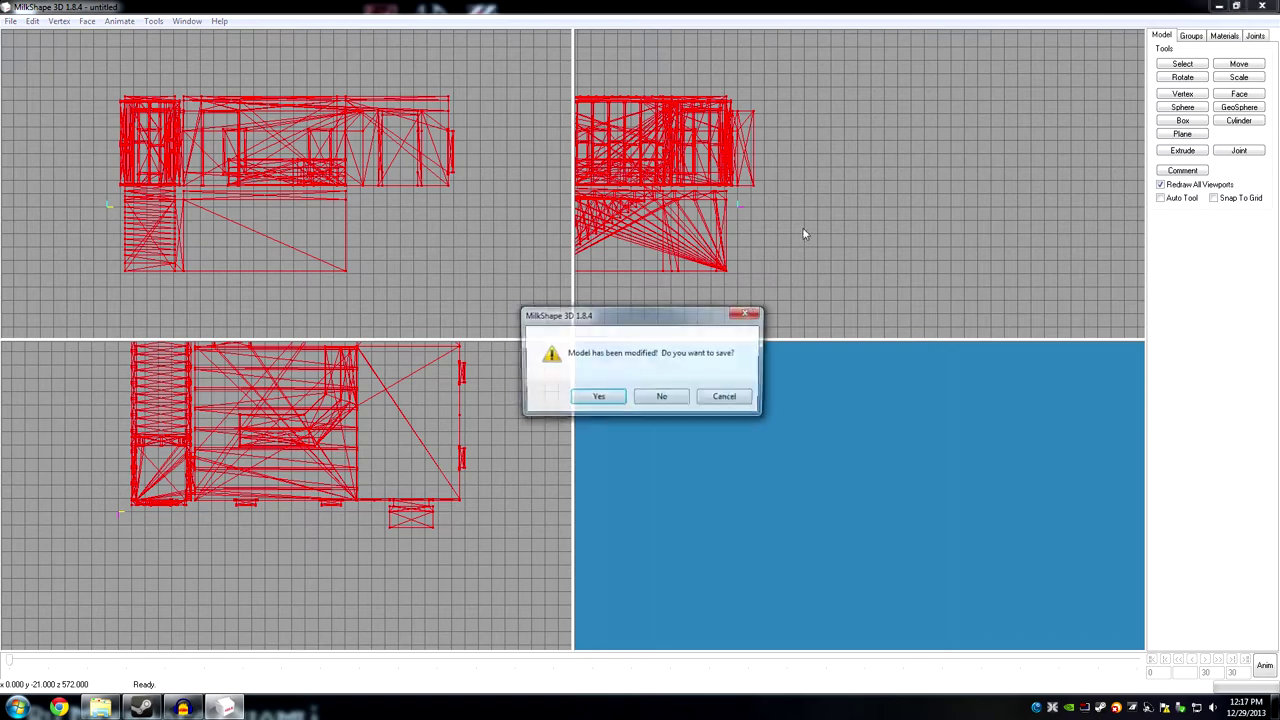
left_click(664, 402)
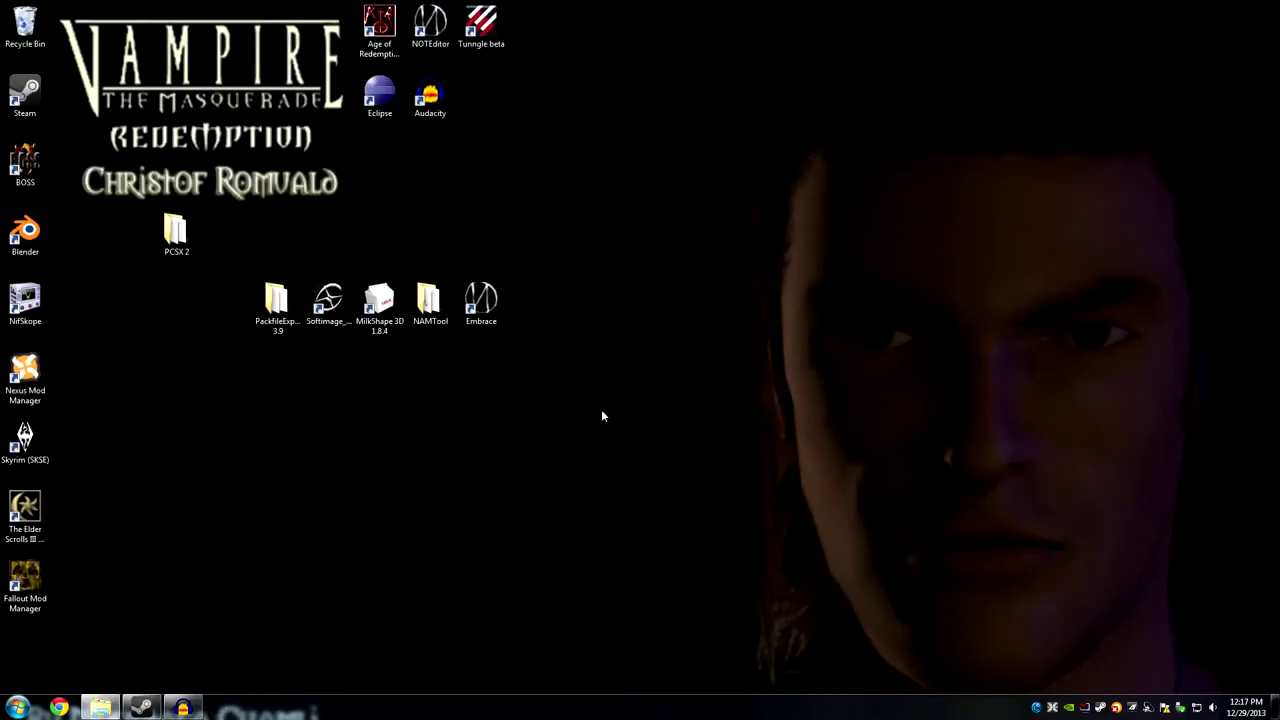
left_click(101, 707)
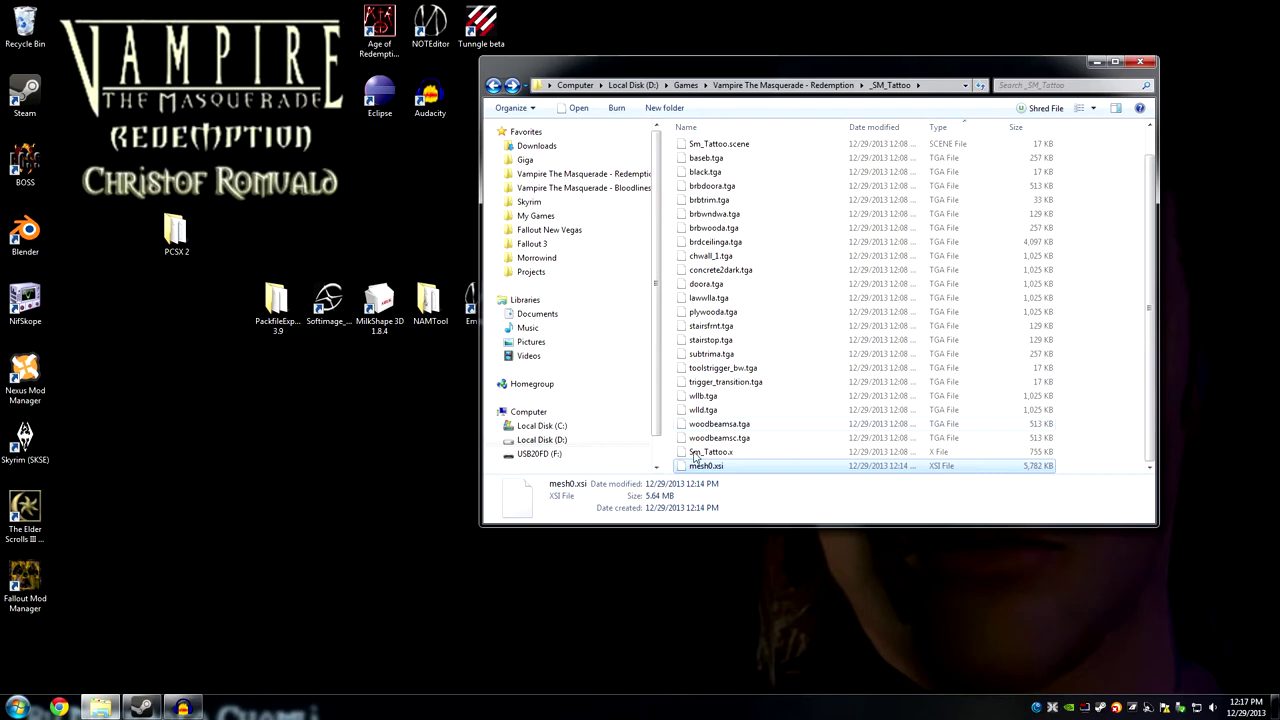
left_click(782, 85)
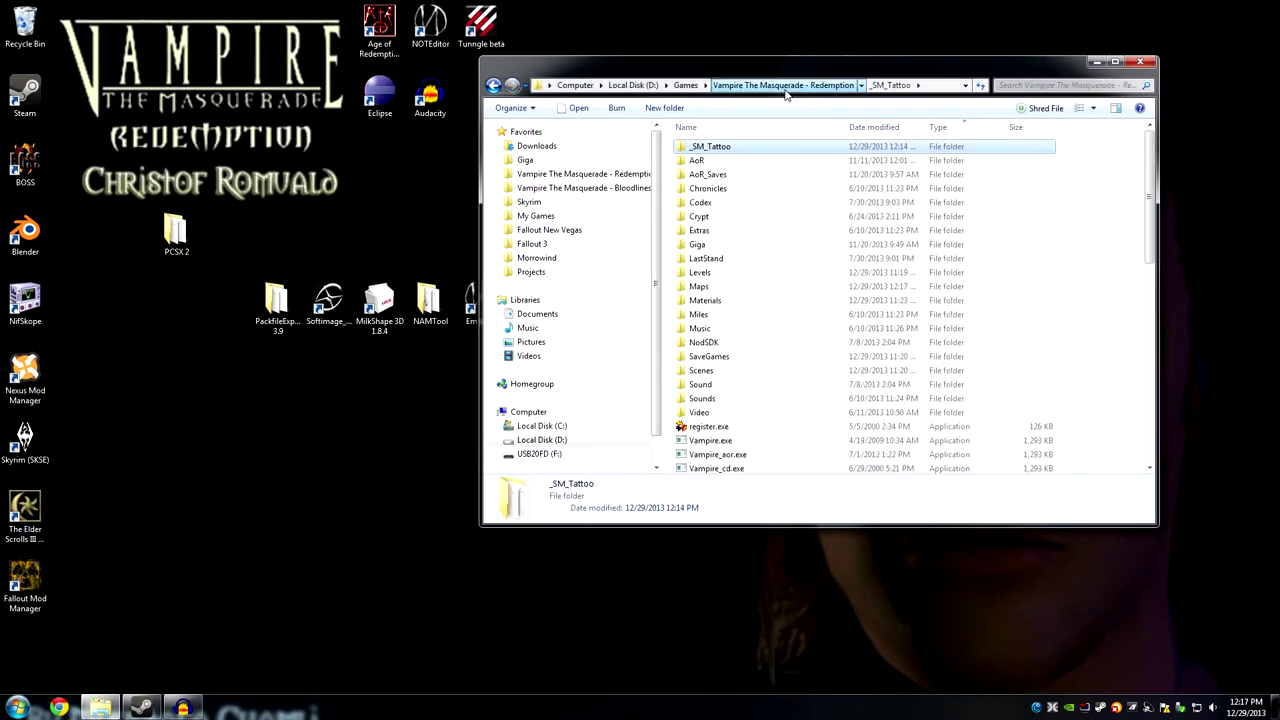
double_click(720, 291)
left_click(737, 161)
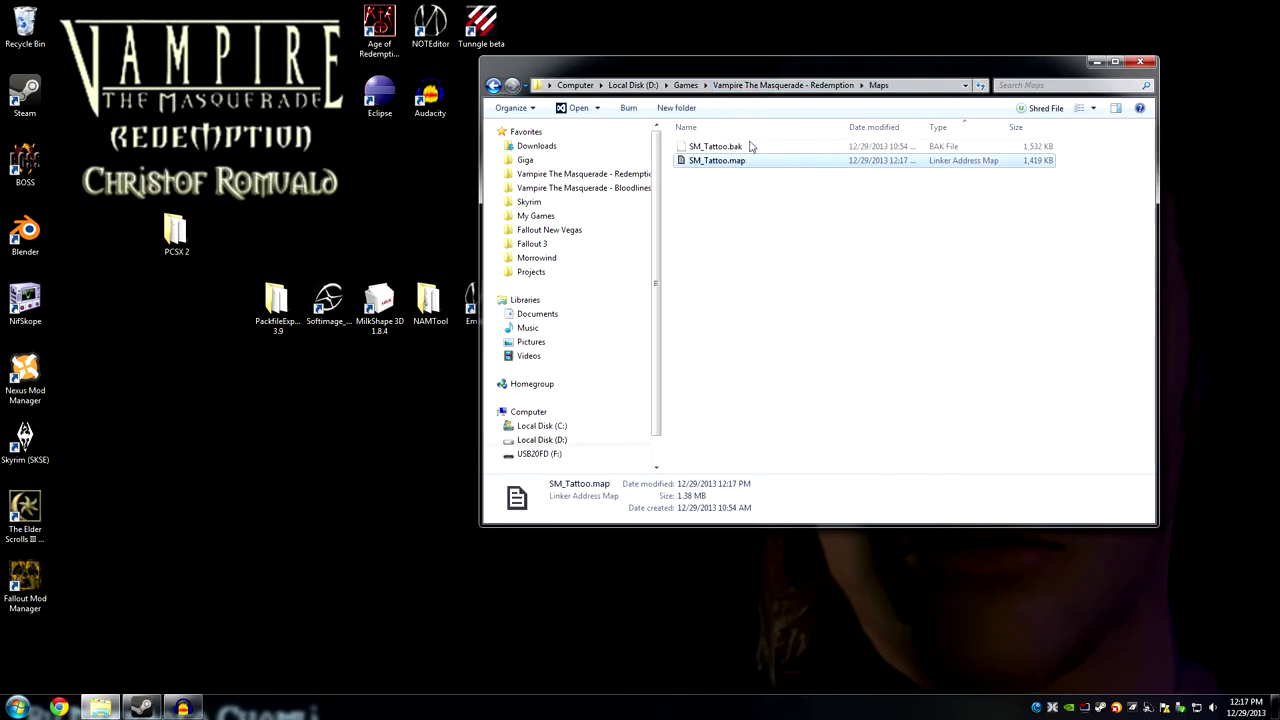
Delete the backup file SM_Tattoo.bak and empty the Recycle Bin.
left_click(751, 146)
key("Delete")
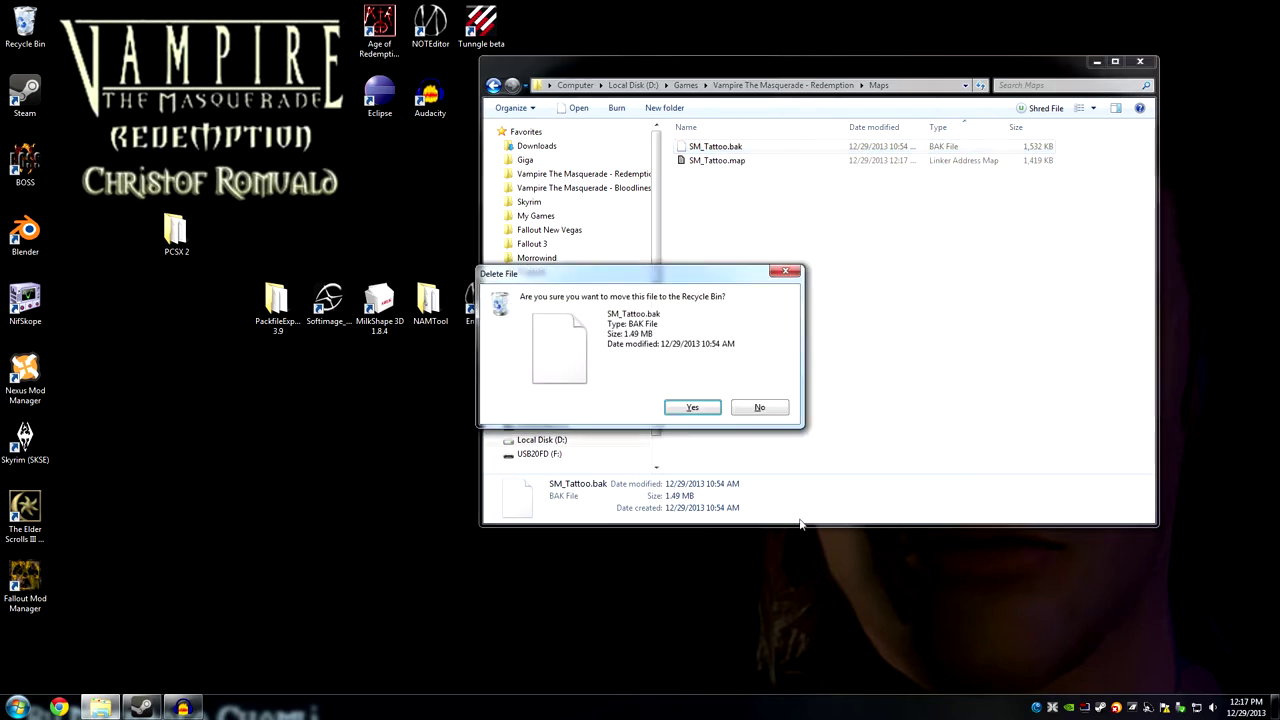
left_click(692, 408)
left_click(744, 147)
left_click(906, 261)
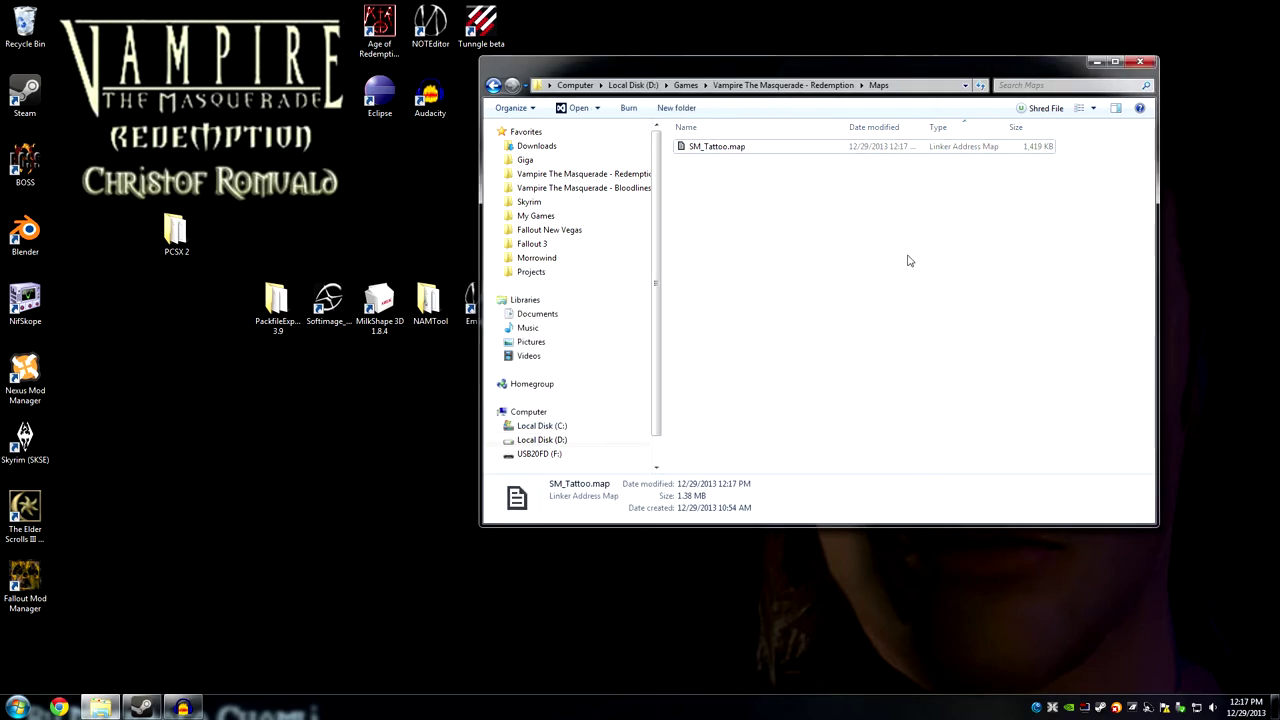
right_click(38, 15)
left_click(50, 48)
left_click(697, 363)
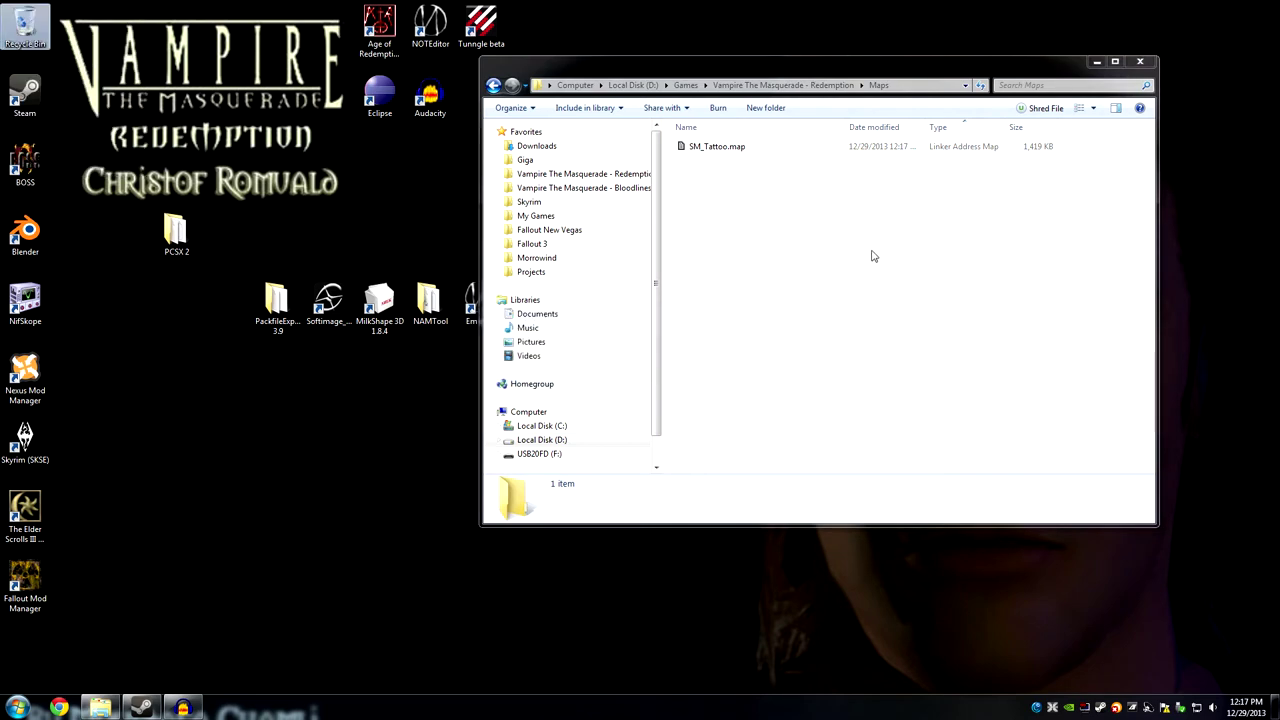
Close the Maps folder window.
left_click_drag(885, 68, 741, 91)
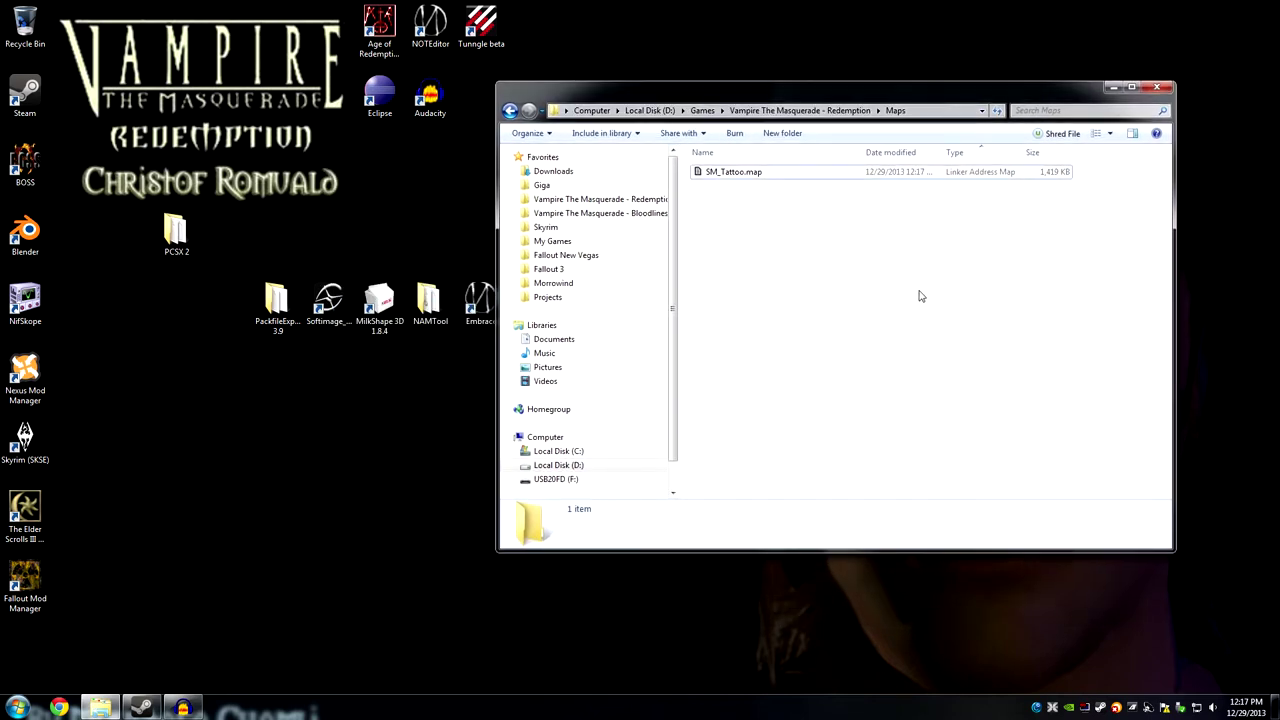
left_click(737, 176)
left_click(744, 189)
left_click(1156, 87)
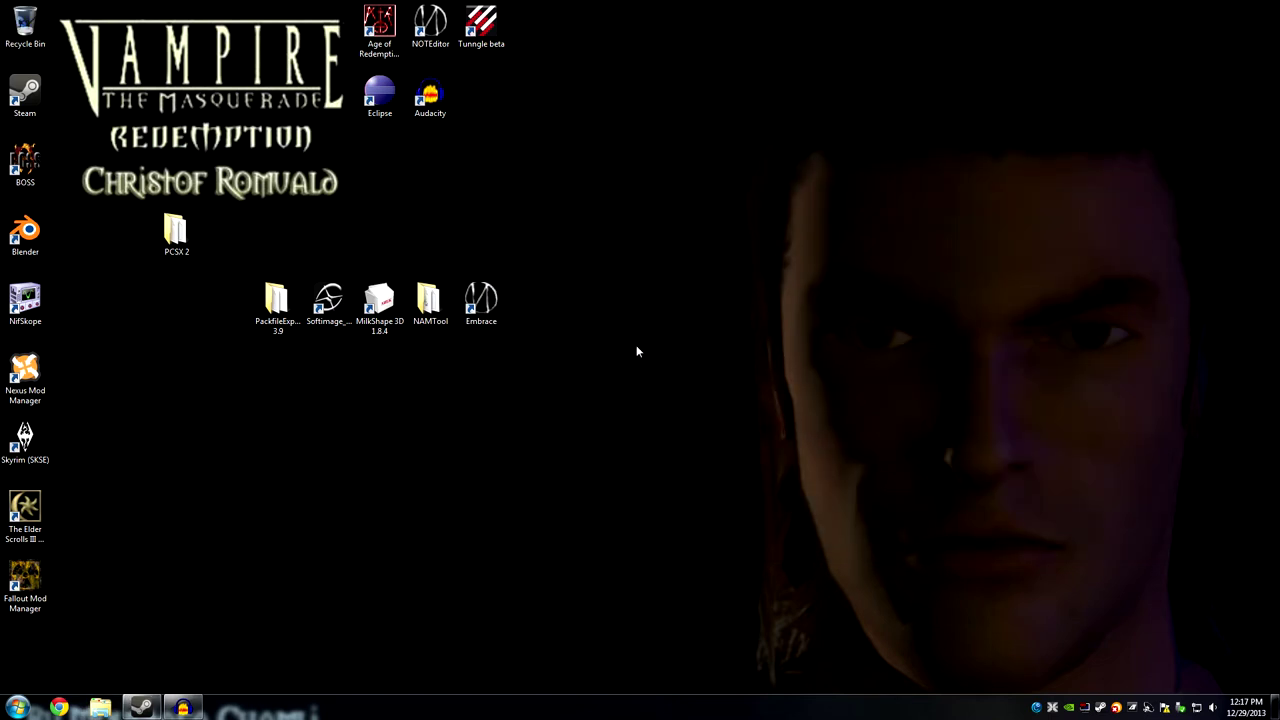
Launch the Embrace level editor and open SM_Tattoo.map from the Maps folder.
double_click(489, 302)
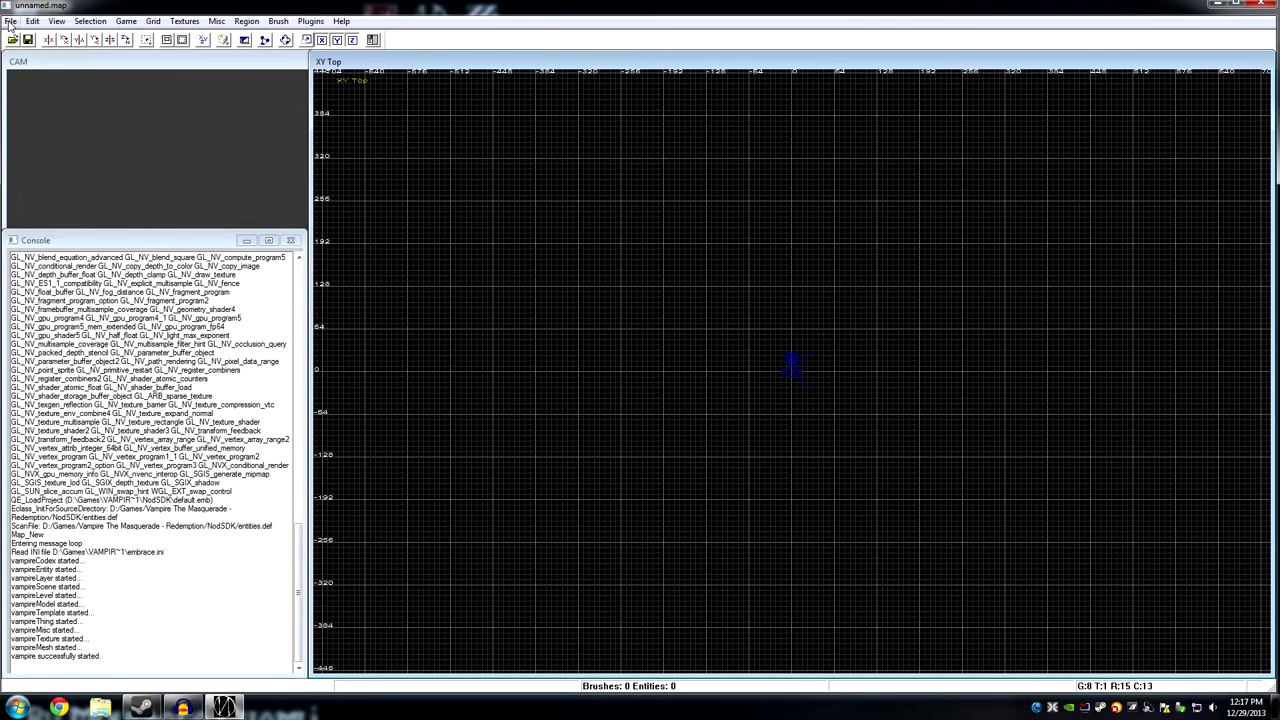
left_click(12, 22)
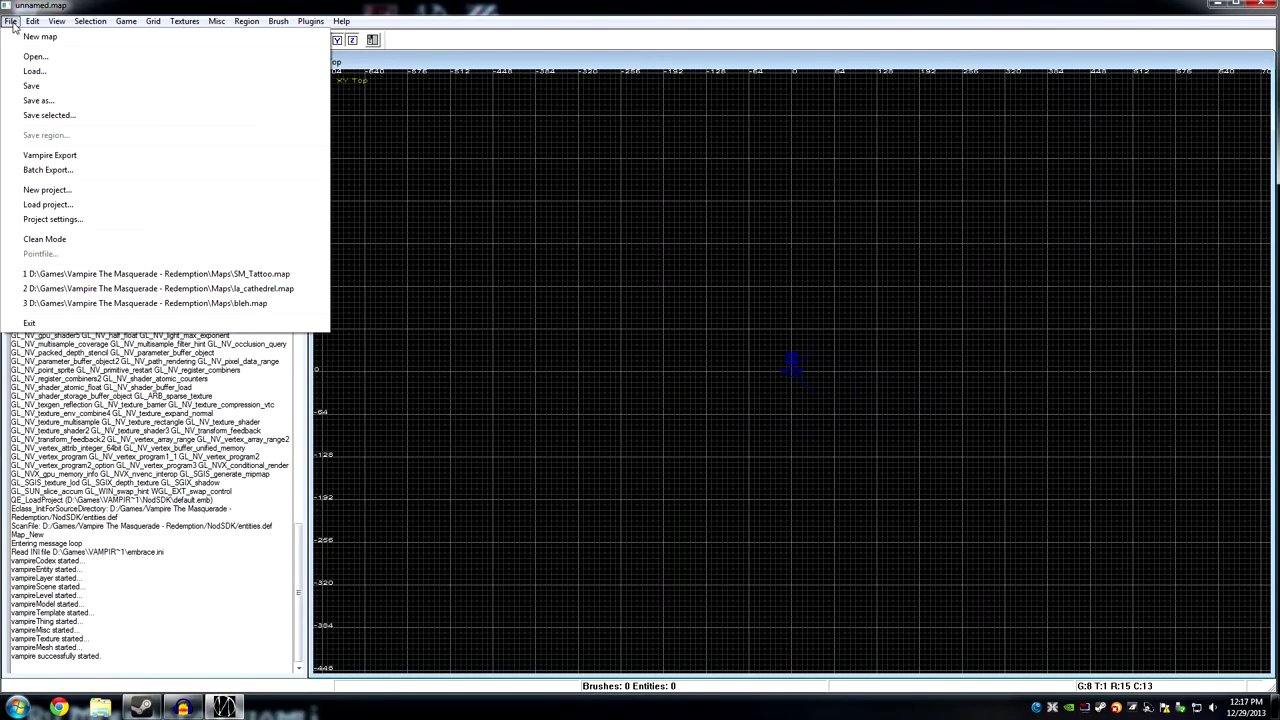
left_click(60, 57)
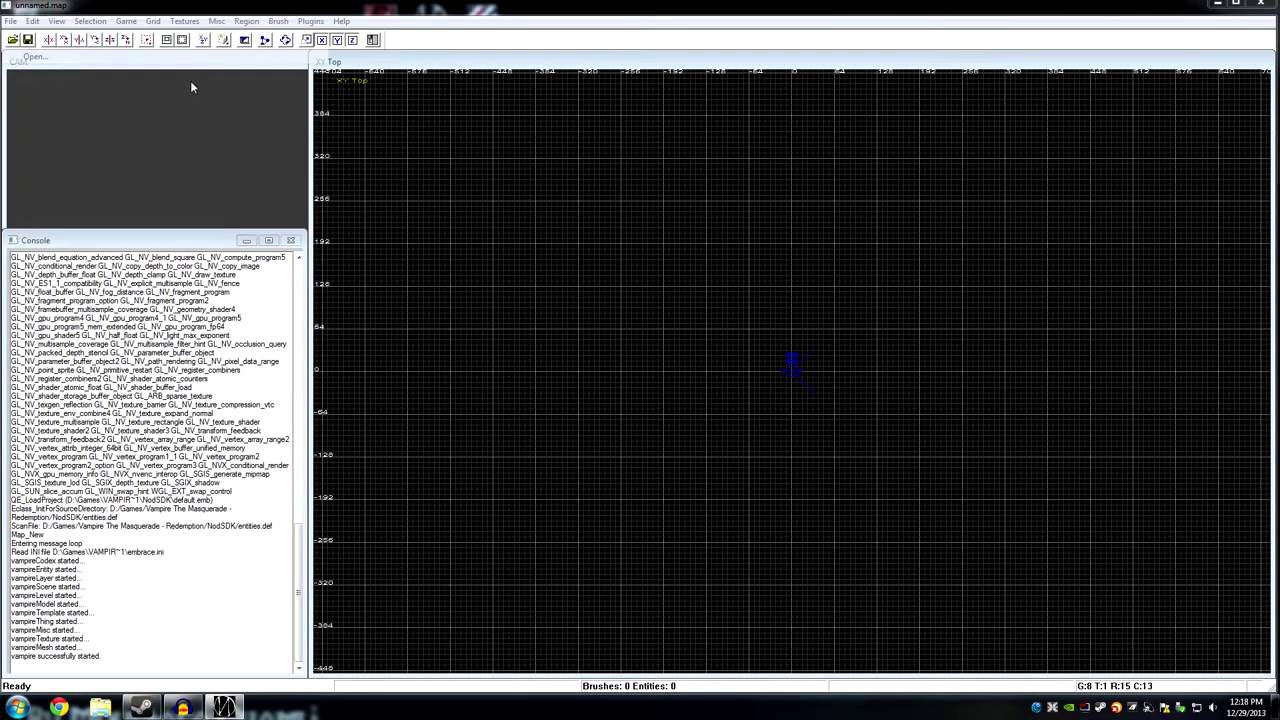
left_click(614, 272)
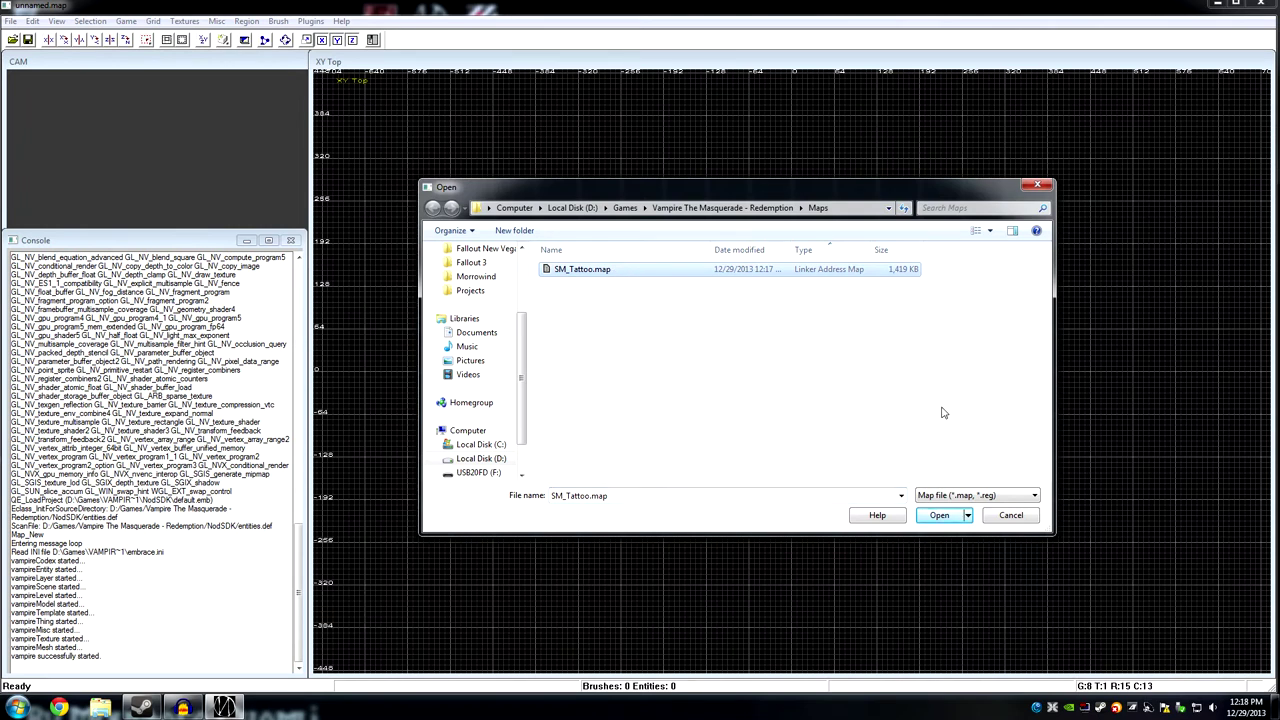
left_click(940, 516)
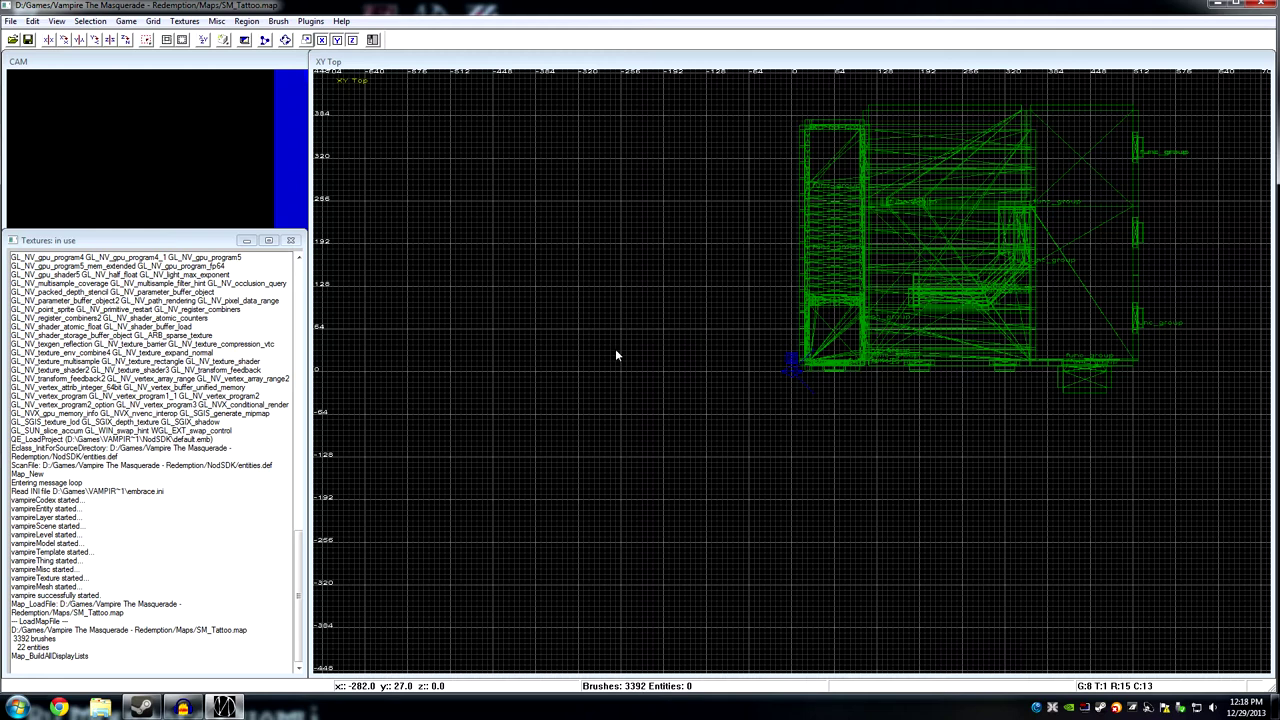
Enlarge the camera view and move through the rooms of the loaded map to inspect the converted geometry.
left_click(239, 63)
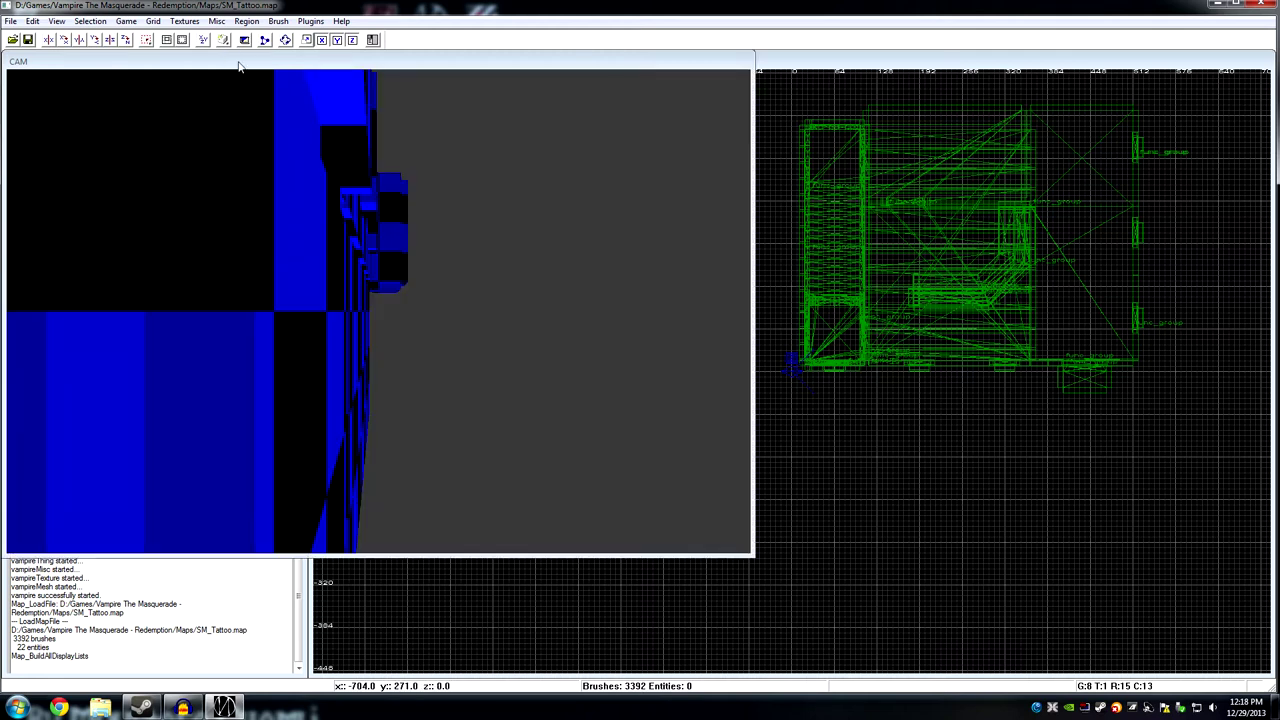
key("Left")
key("Left")
key("Up")
key("Up")
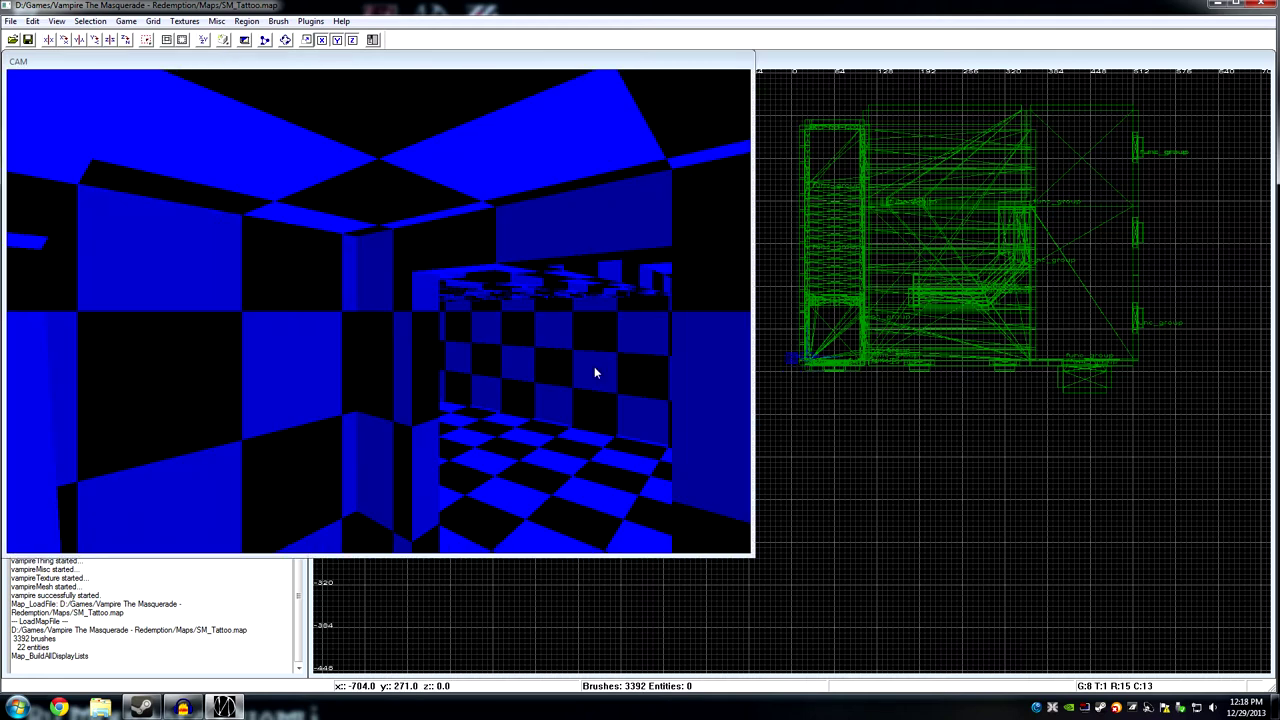
key("Left")
key("Left")
key("Left")
key("Left")
key("Left")
key("Left")
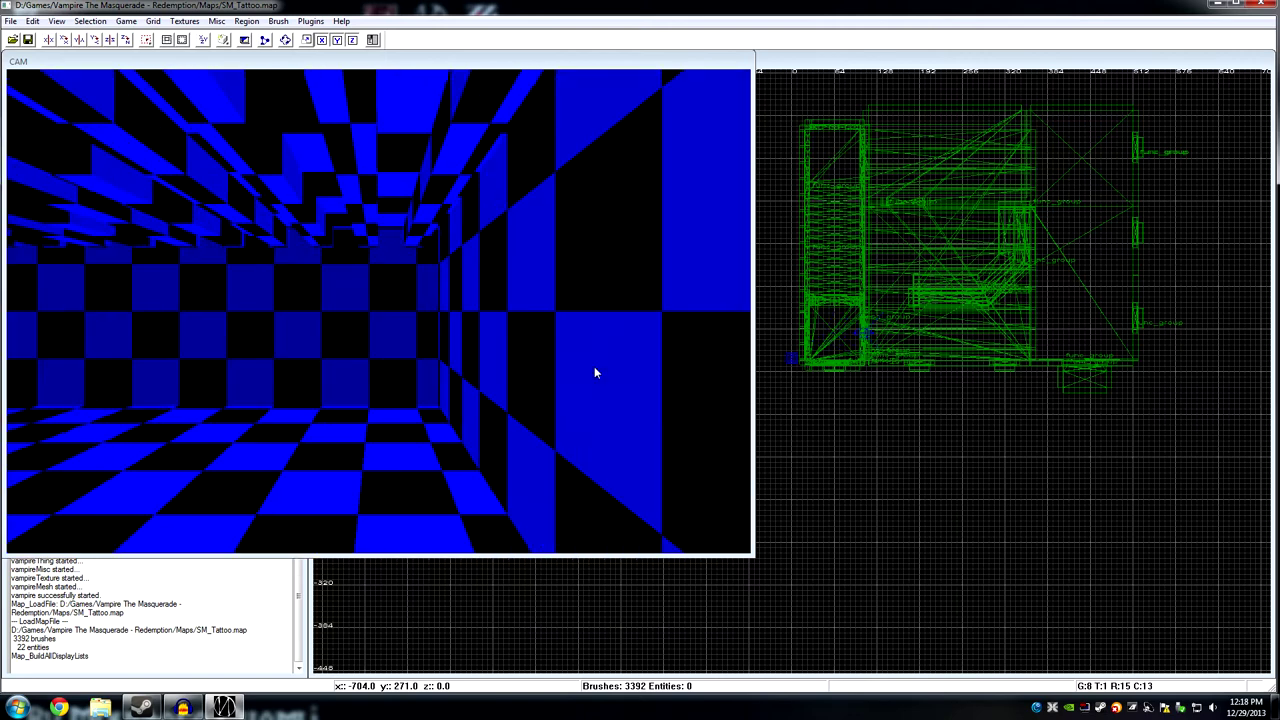
key("Left")
key("Left")
key("Left")
key("Left")
key("Left")
key("Left")
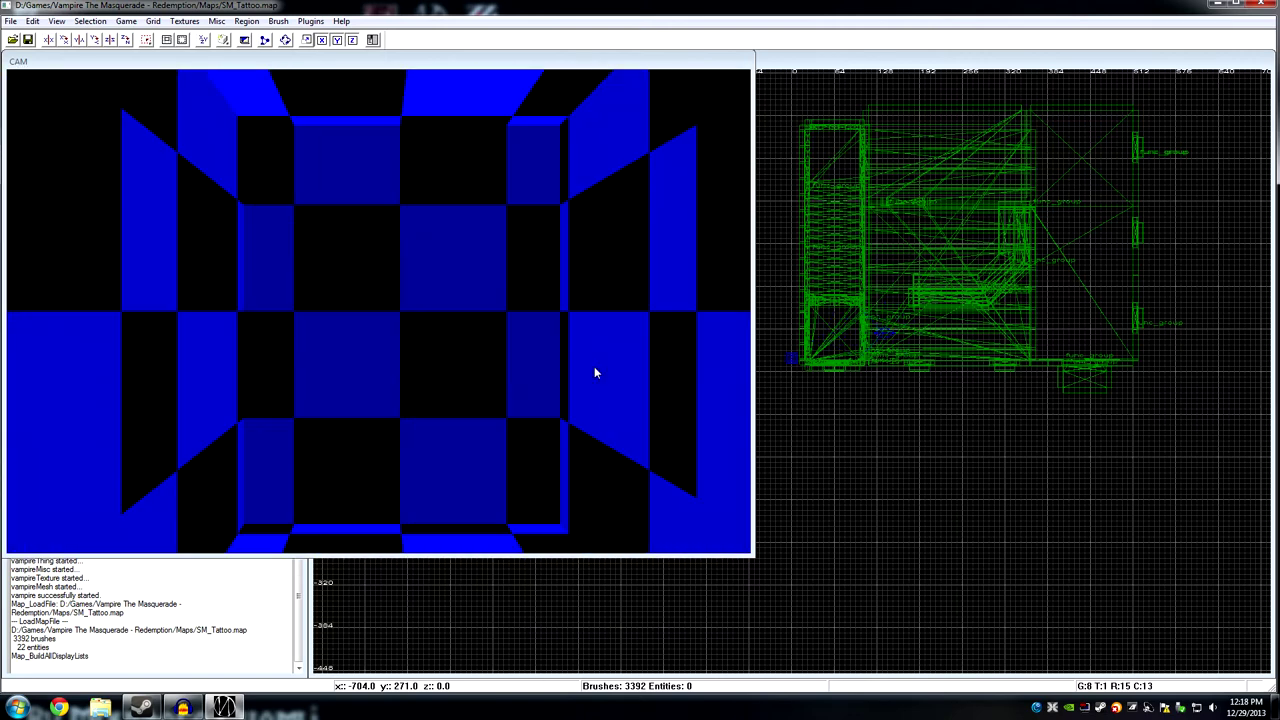
key("Left")
key("Left")
key("Left")
key("Left")
key("Left")
key("Left")
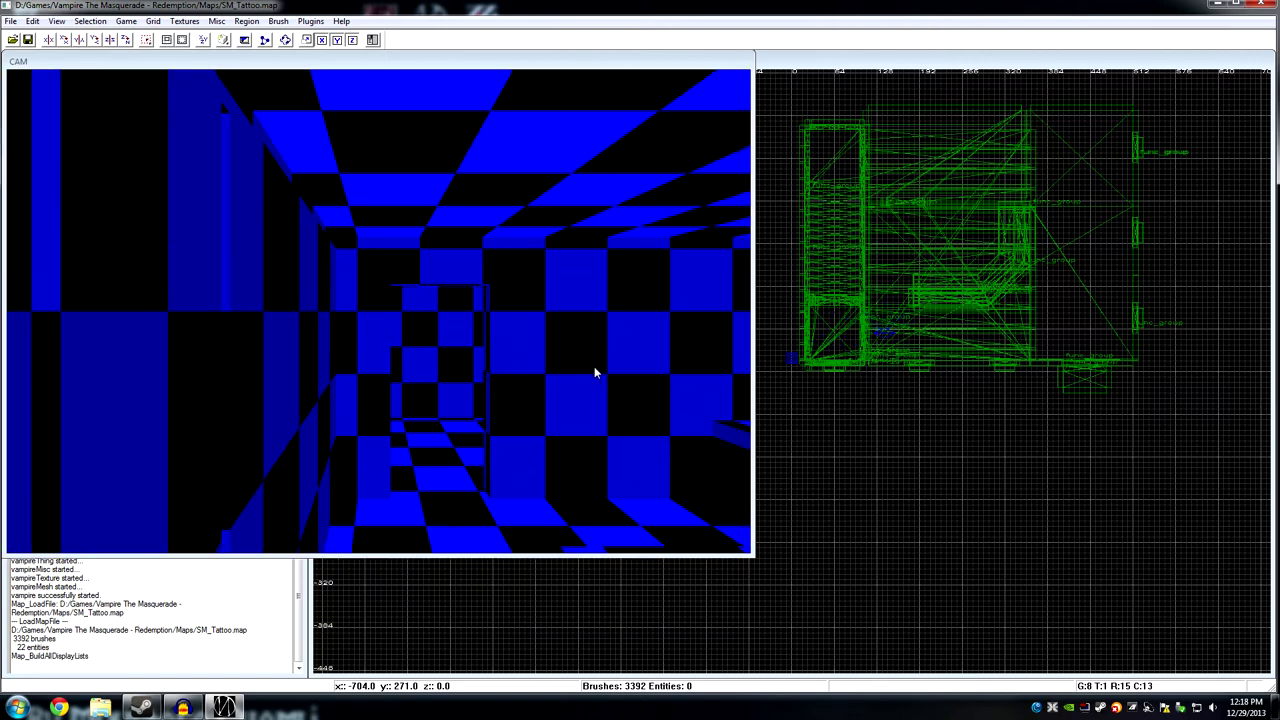
key("Left")
key("z")
key("Up")
key("Up")
key("Up")
key("Up")
key("Up")
key("Up")
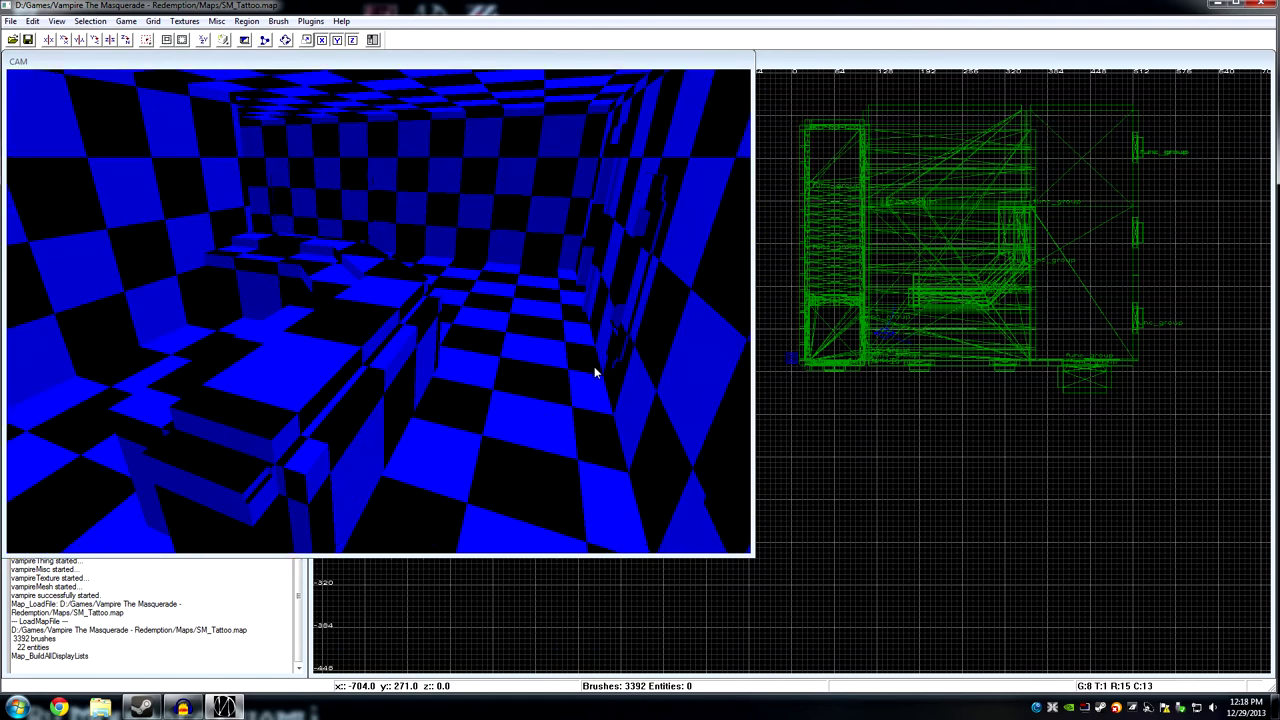
key("Right")
key("Left")
key("Left")
key("Left")
key("Left")
key("Left")
key("Left")
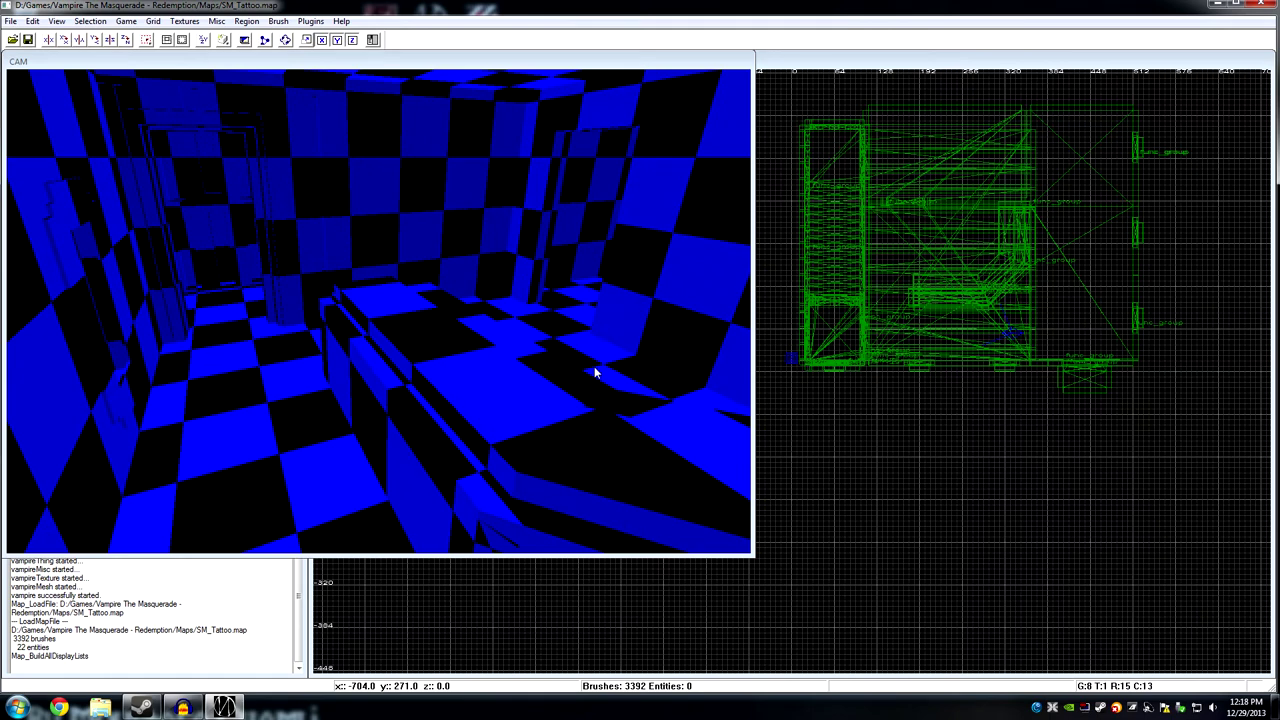
key("Left")
key("Right")
key("Right")
key("Right")
key("Right")
key("Right")
key("Right")
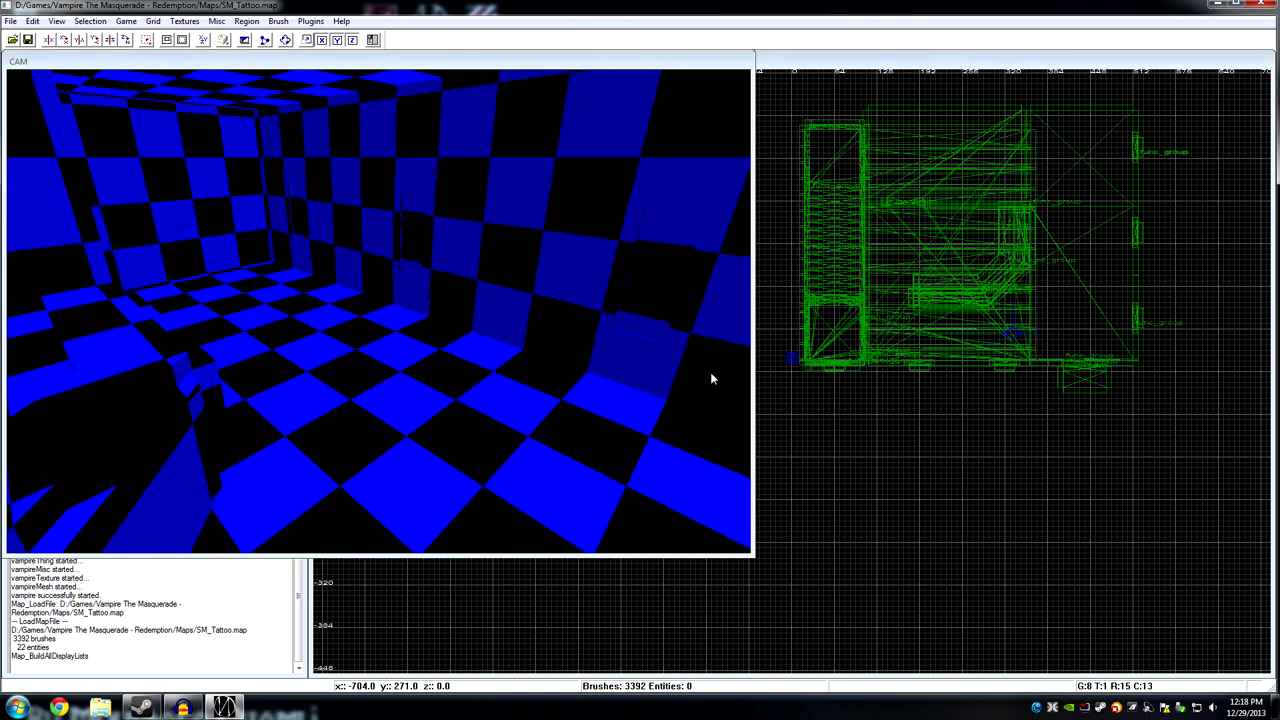
Add a player start entity to the map and move it into the main room in the top view.
left_click(826, 347)
right_click(836, 323)
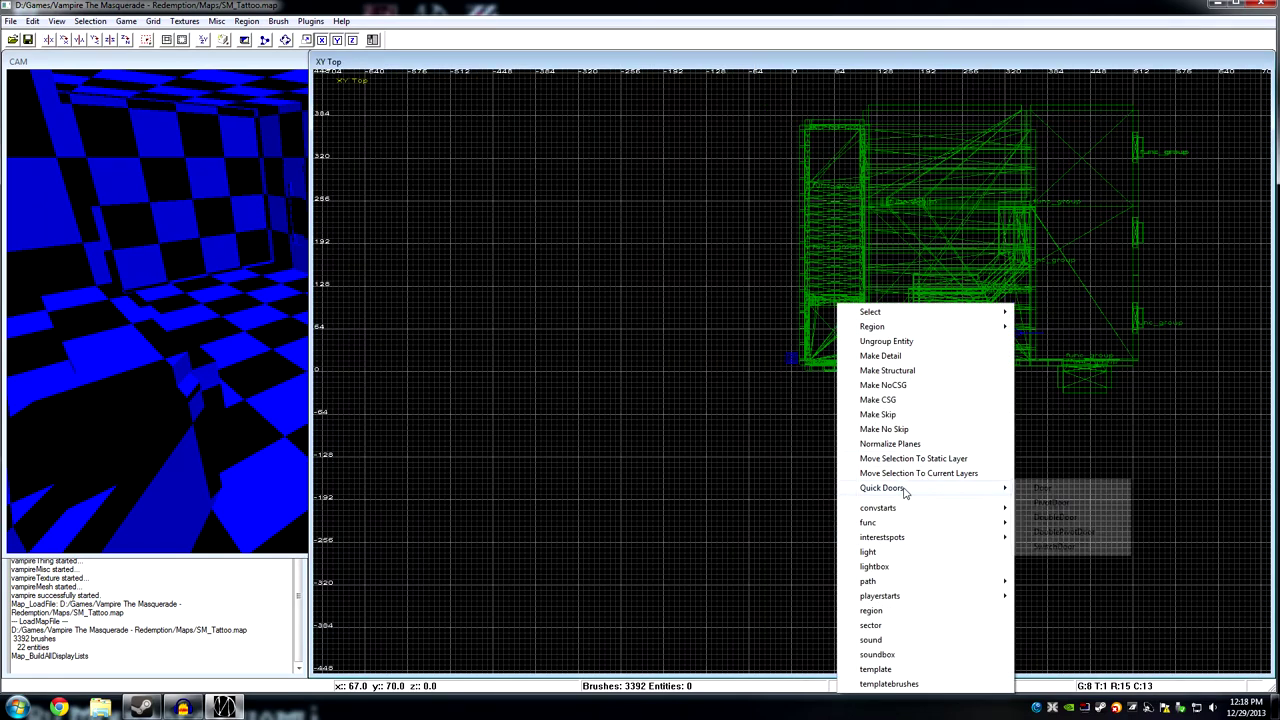
mouse_move(897, 598)
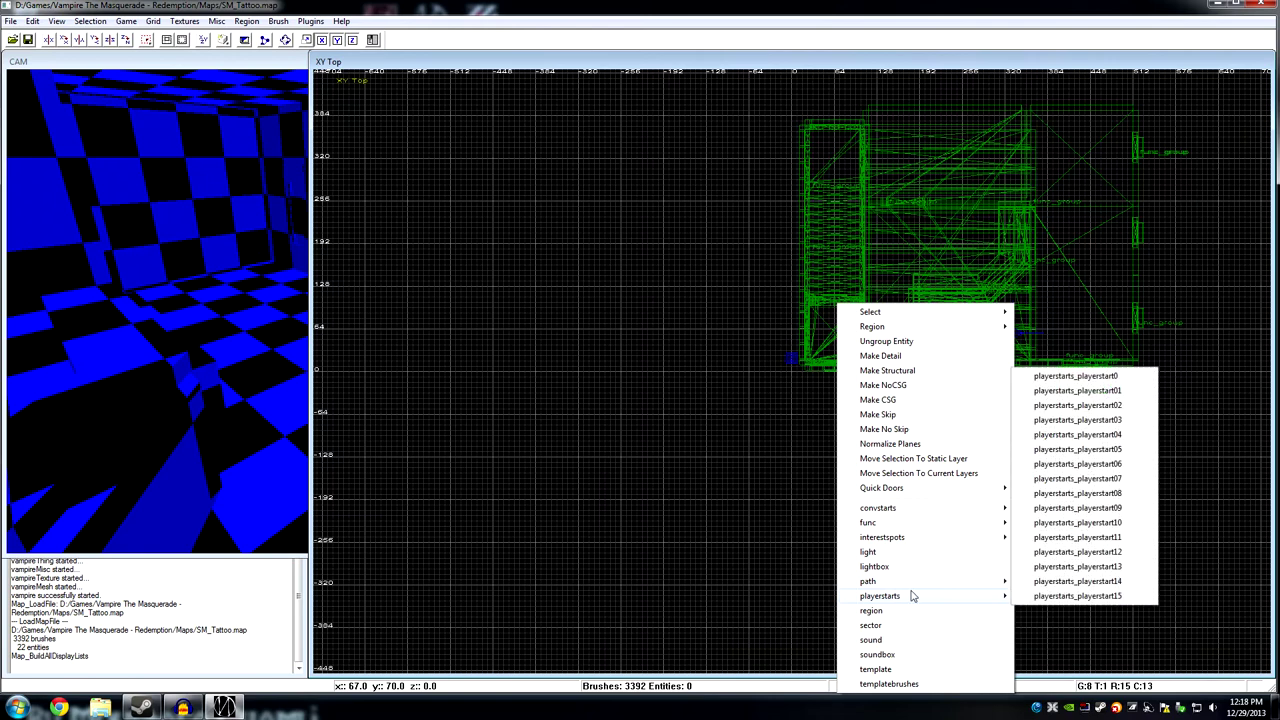
left_click(1088, 388)
left_click_drag(851, 301, 985, 190)
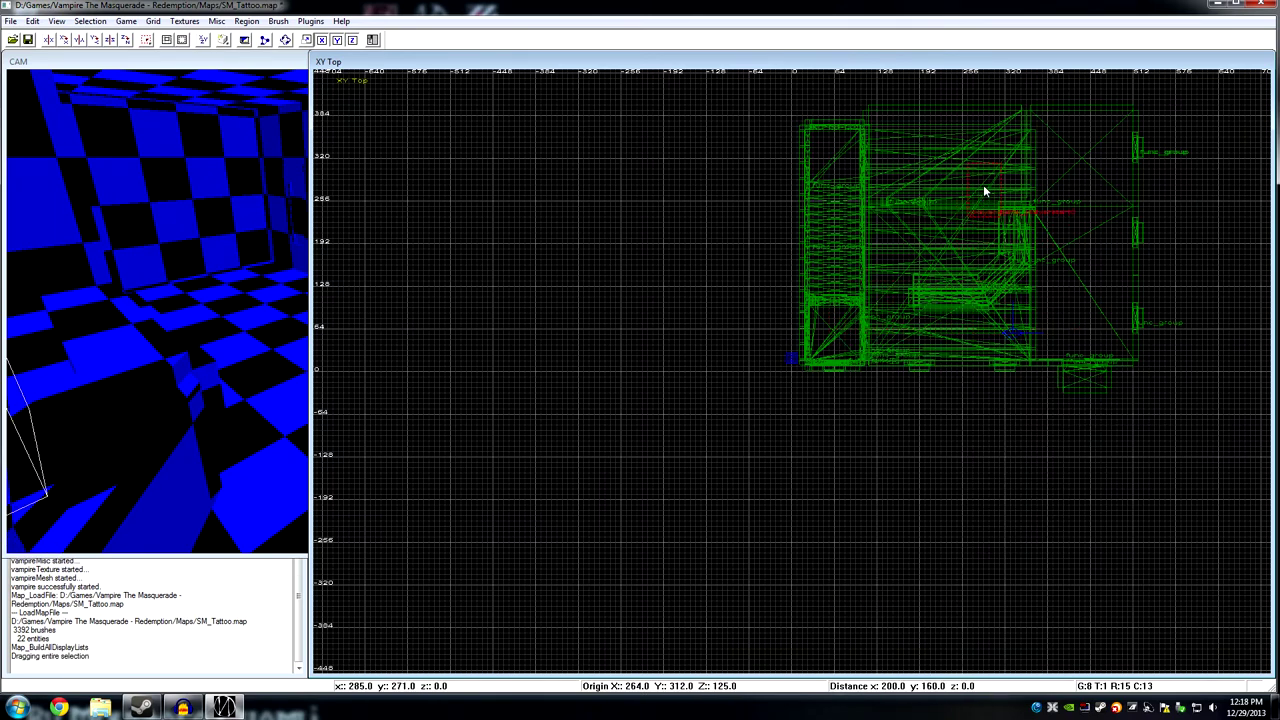
Move the player start into the adjoining east room, to origin X 416, Y 128.
key("Up")
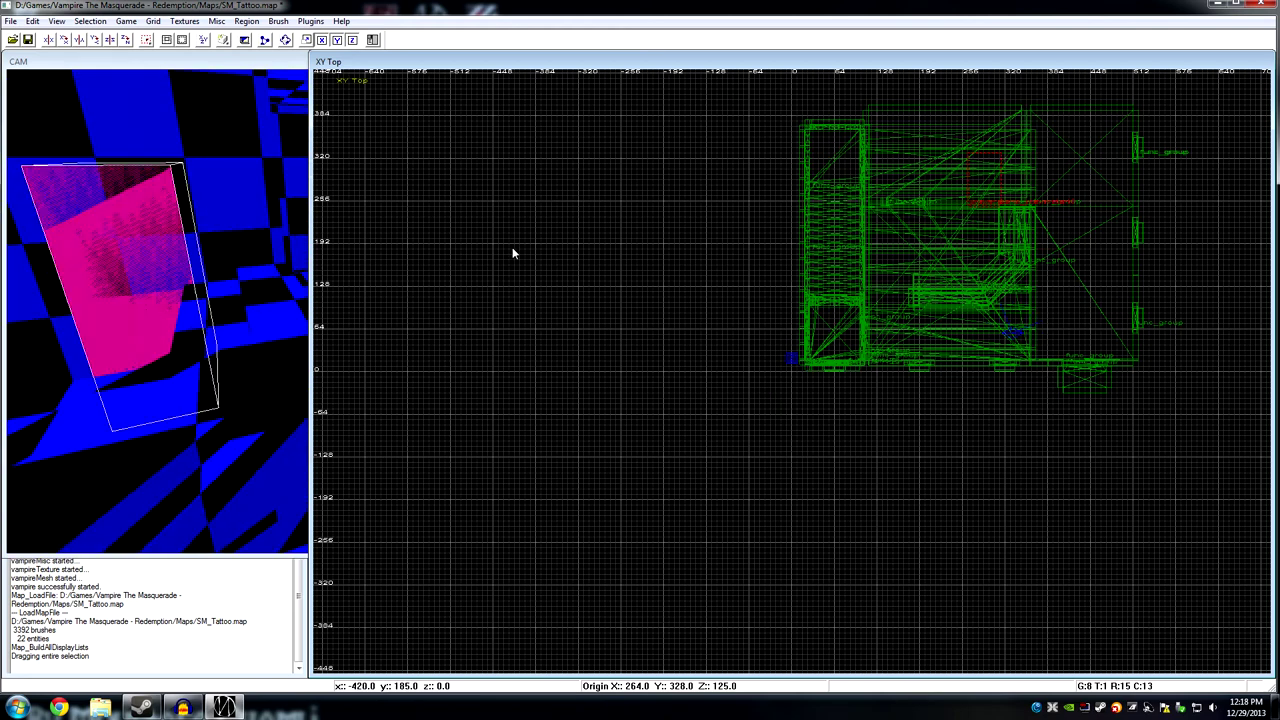
key("Right")
key("Left")
key("Down")
key("Up")
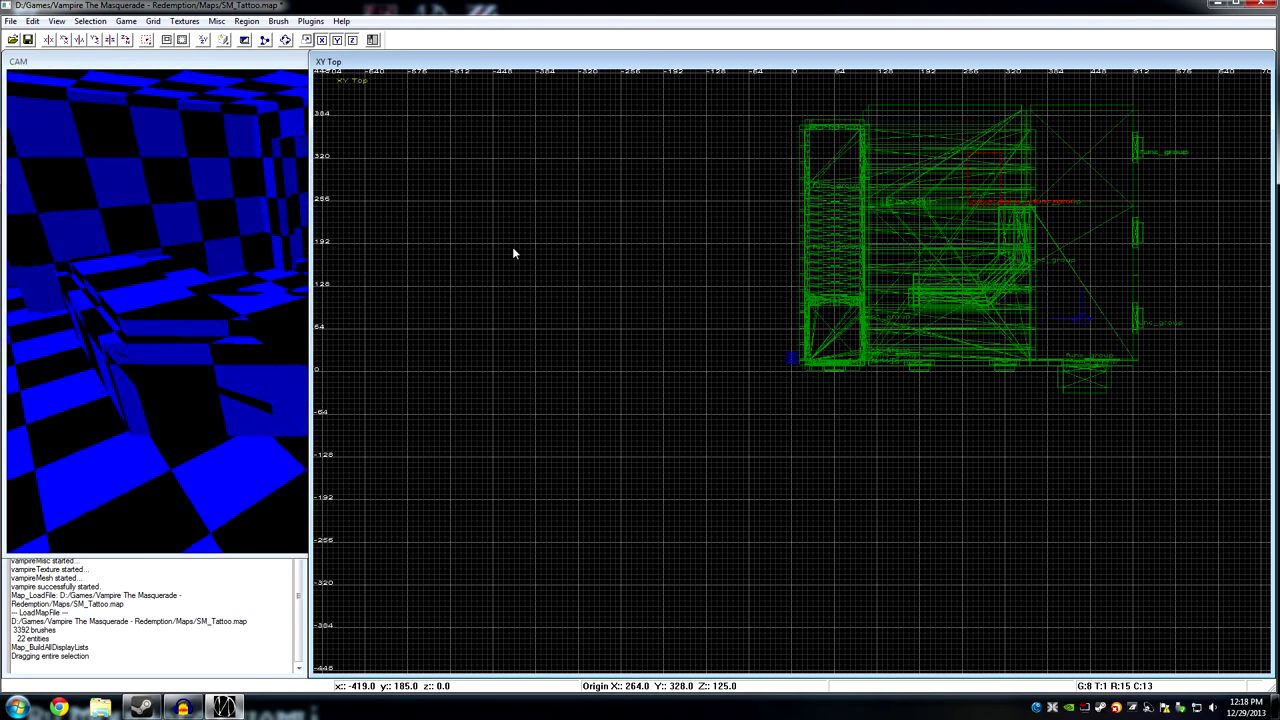
key("Up")
key("Left")
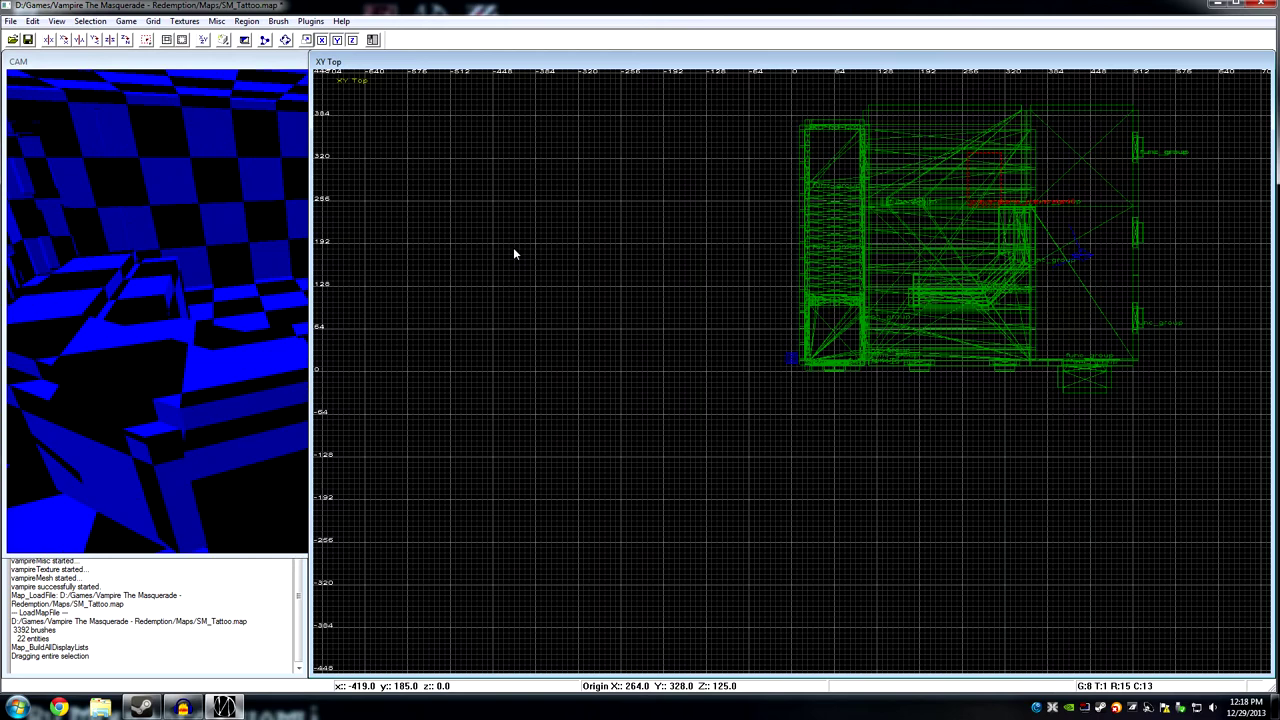
key("Right")
mouse_move(984, 172)
left_mouse_down()
mouse_move(977, 300)
mouse_move(1088, 304)
left_mouse_up()
Circle the camera around the player start to check its size against the room.
key("Left")
key("Left")
key("Left")
key("Left")
key("Left")
key("Left")
key("Left")
key("Left")
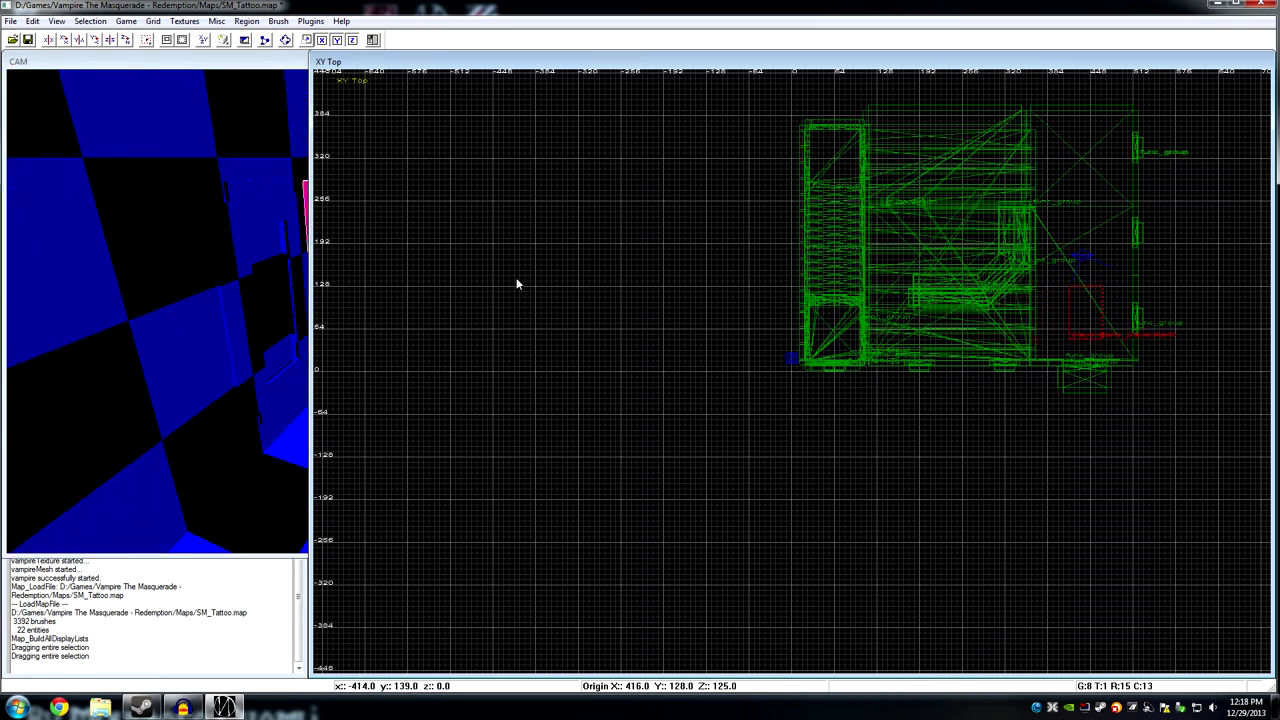
key("Down")
key("Down")
key("Right")
key("Right")
key("Right")
key("Right")
key("Right")
key("Right")
key("Down")
key("Down")
key("Down")
key("Down")
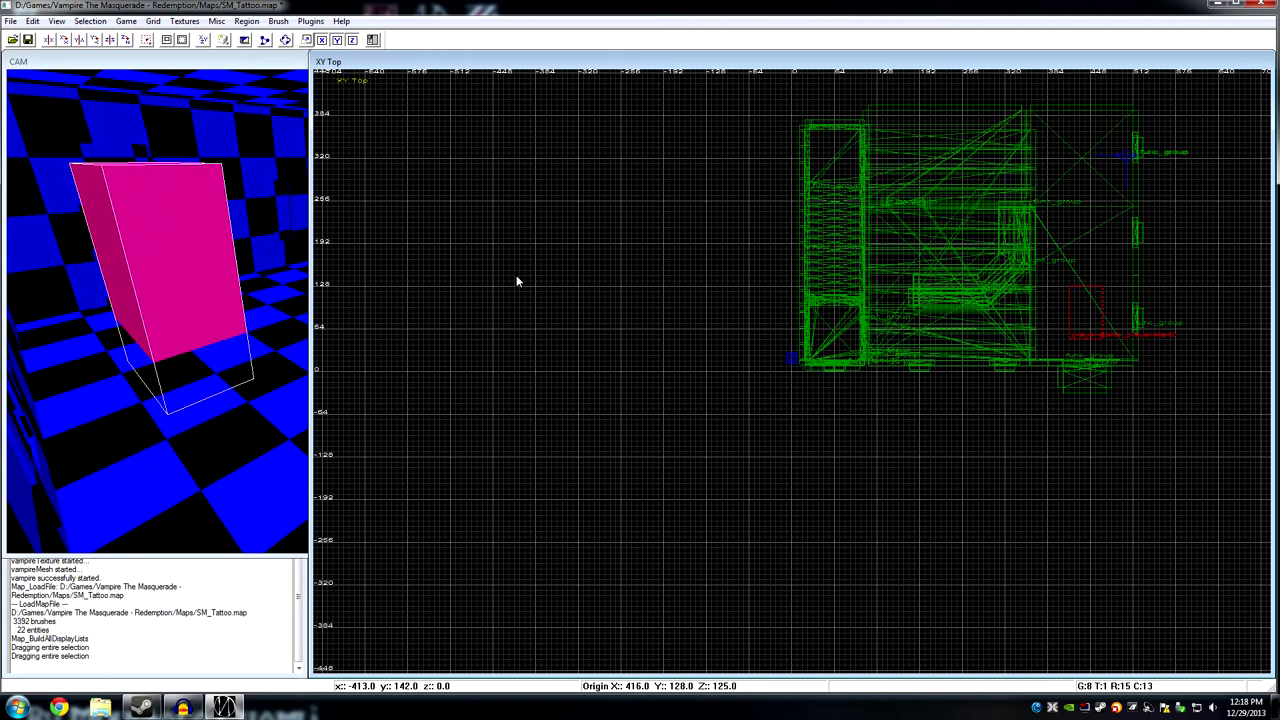
key("Right")
key("Right")
key("Up")
key("Left")
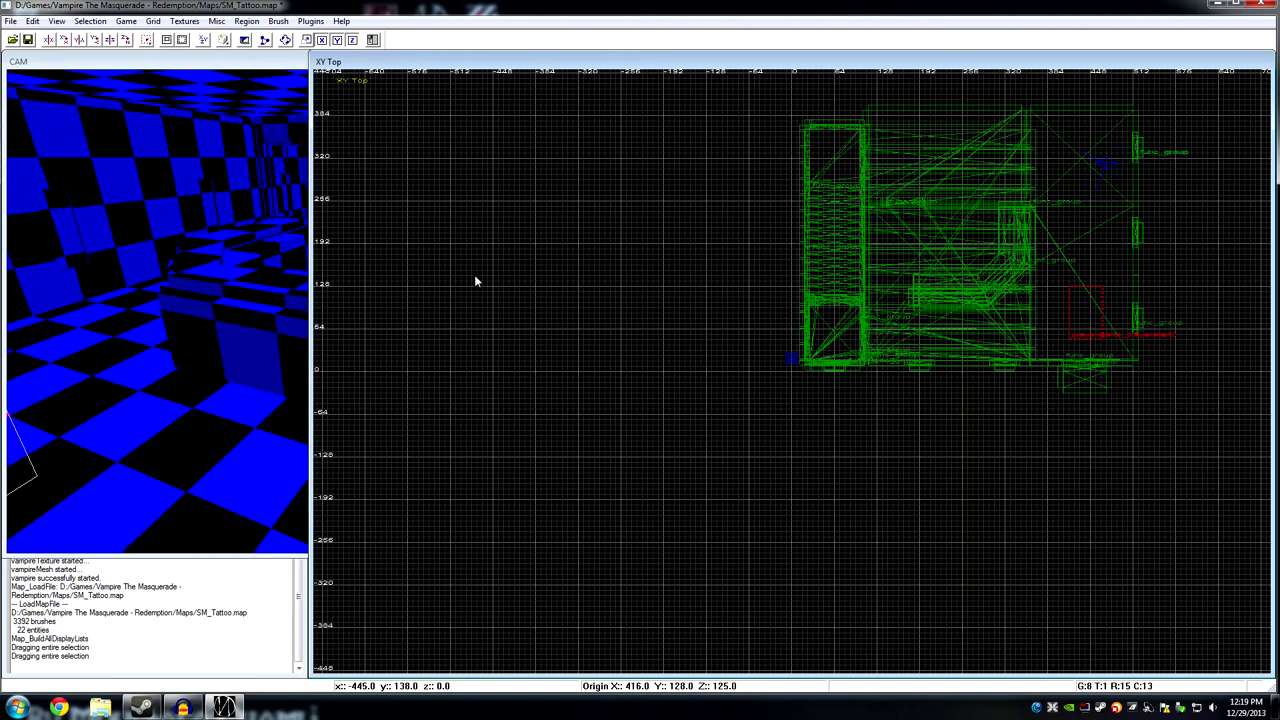
Enlarge the camera view and compare the player start's scale with the counter and surrounding walls.
left_click(218, 65)
key("Left")
key("Left")
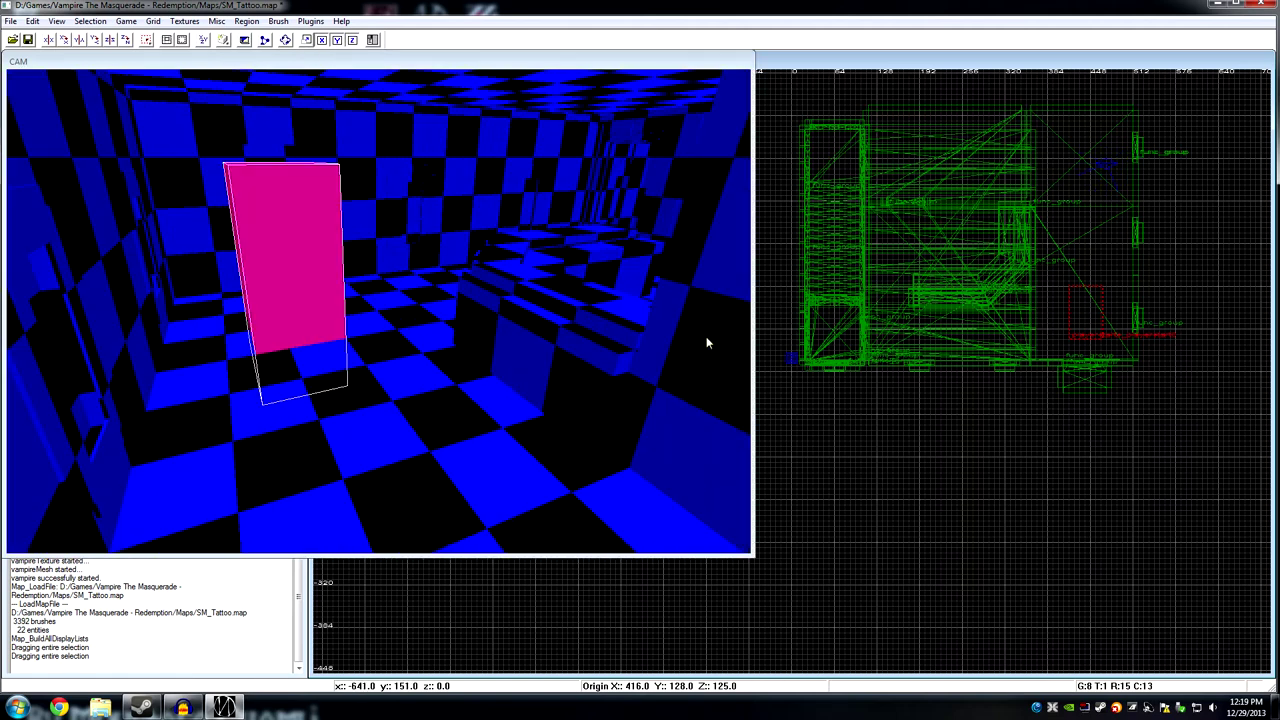
key("a")
key("z")
key("Right")
key("Up")
key("Up")
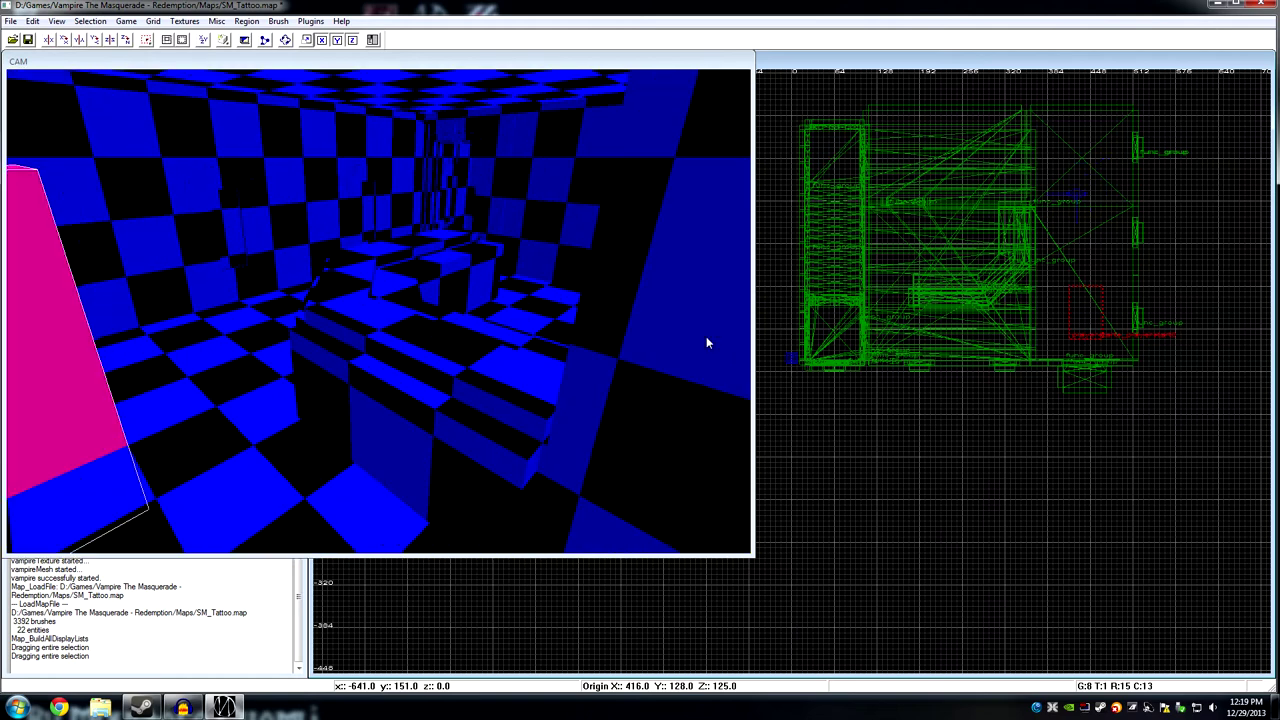
key("Up")
key("Up")
key("Left")
key("Left")
key("Left")
key("Right")
key("Right")
key("Right")
key("Down")
key("Down")
key("Down")
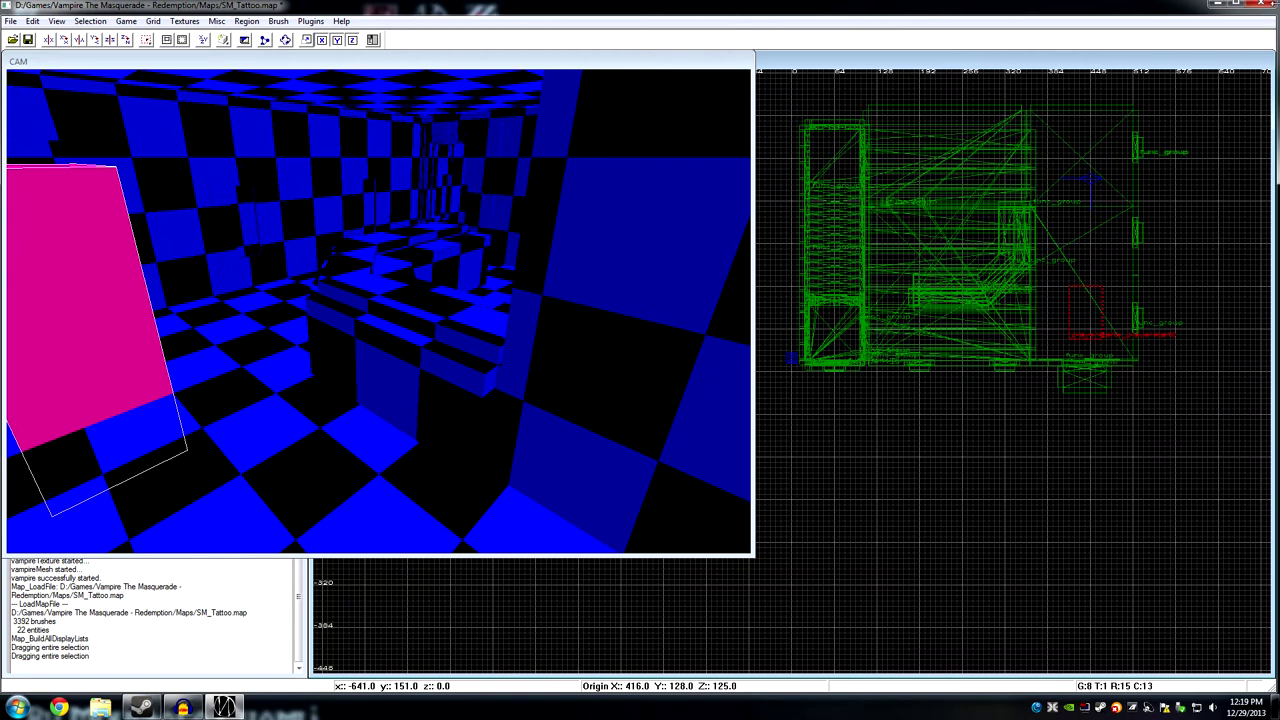
Close Embrace without saving the map changes and launch MilkShape 3D.
left_click(1266, 5)
left_click(667, 381)
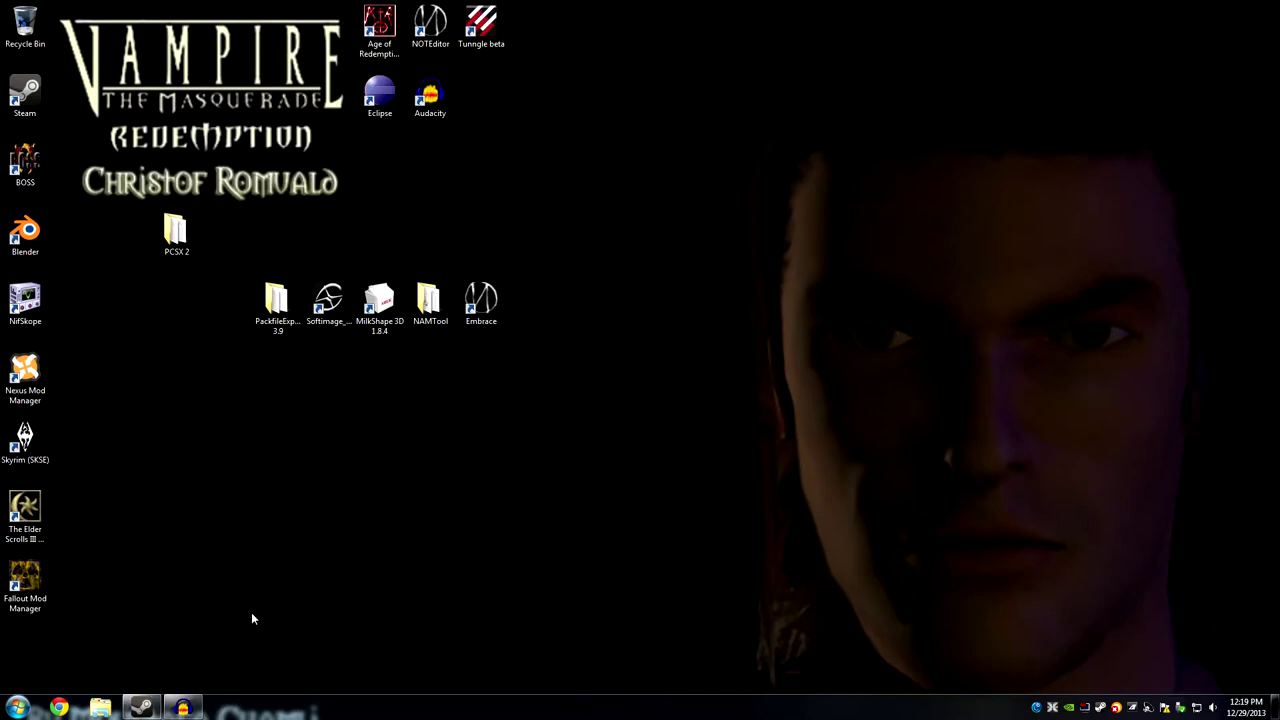
left_click(396, 330)
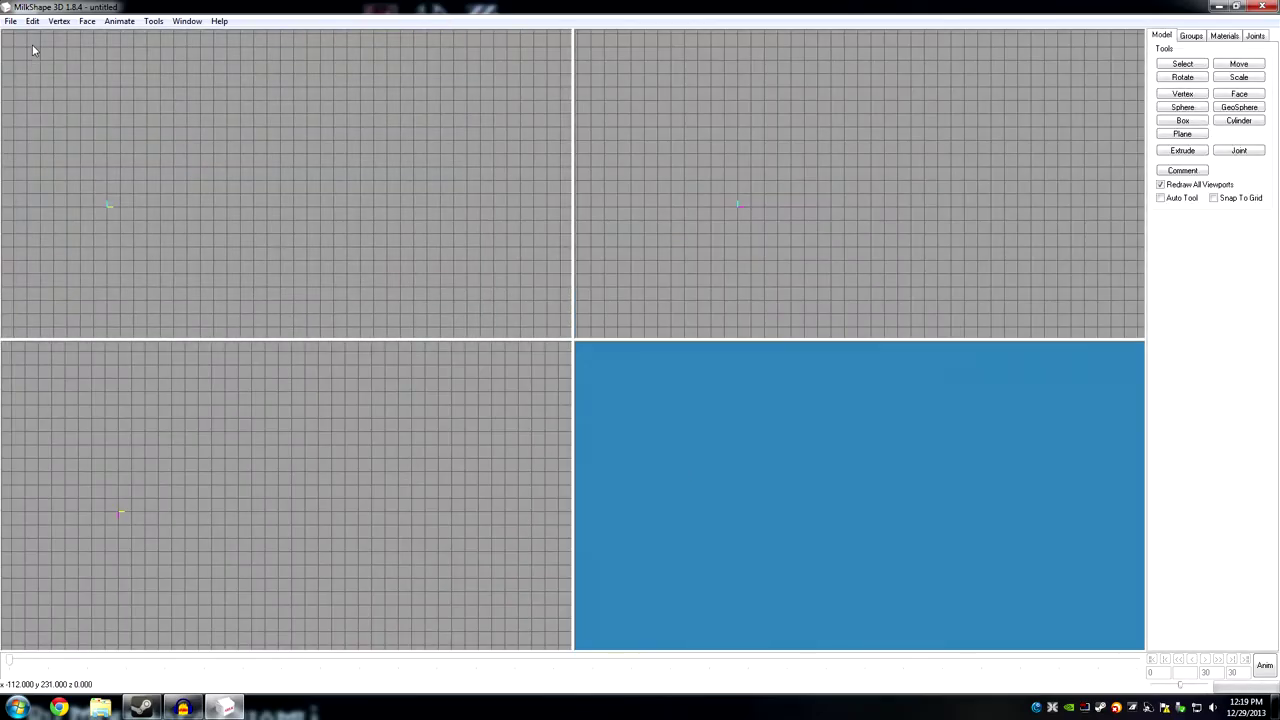
Import mesh0.xsi from the _SM_Tattoo folder as a SOFTIMAGE|XSI file with meshes and materials.
left_click(10, 21)
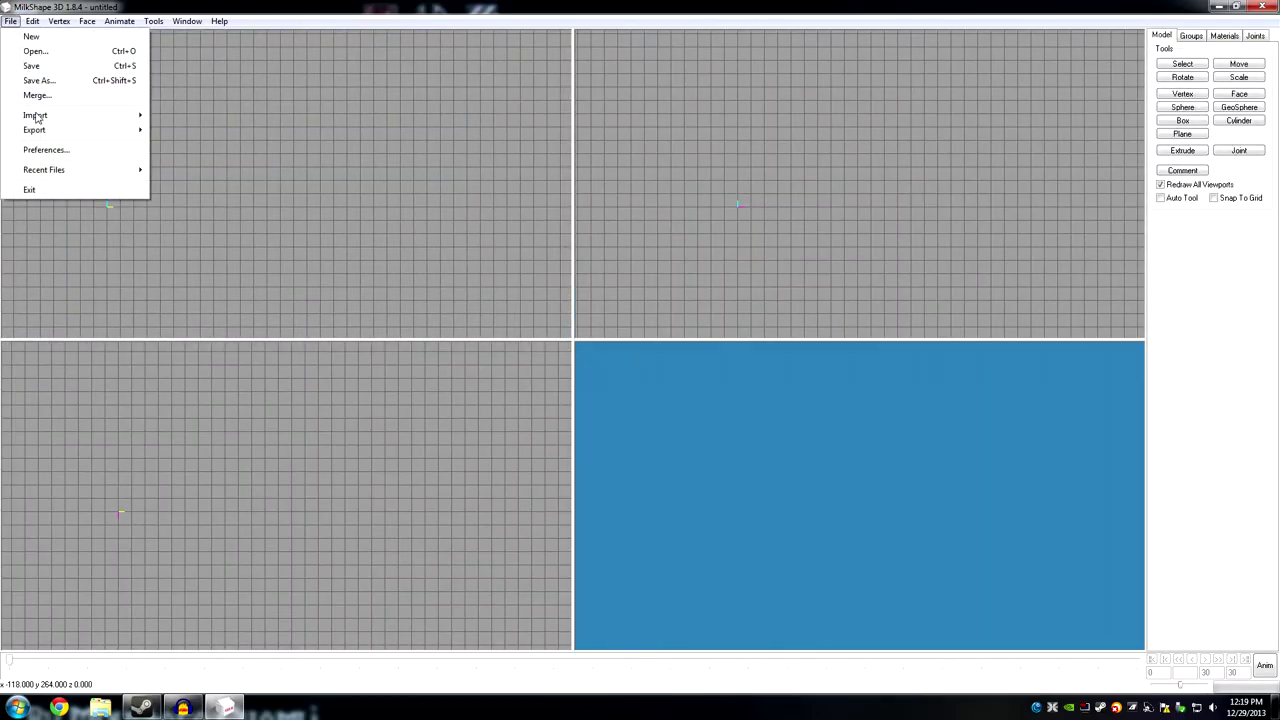
mouse_move(38, 115)
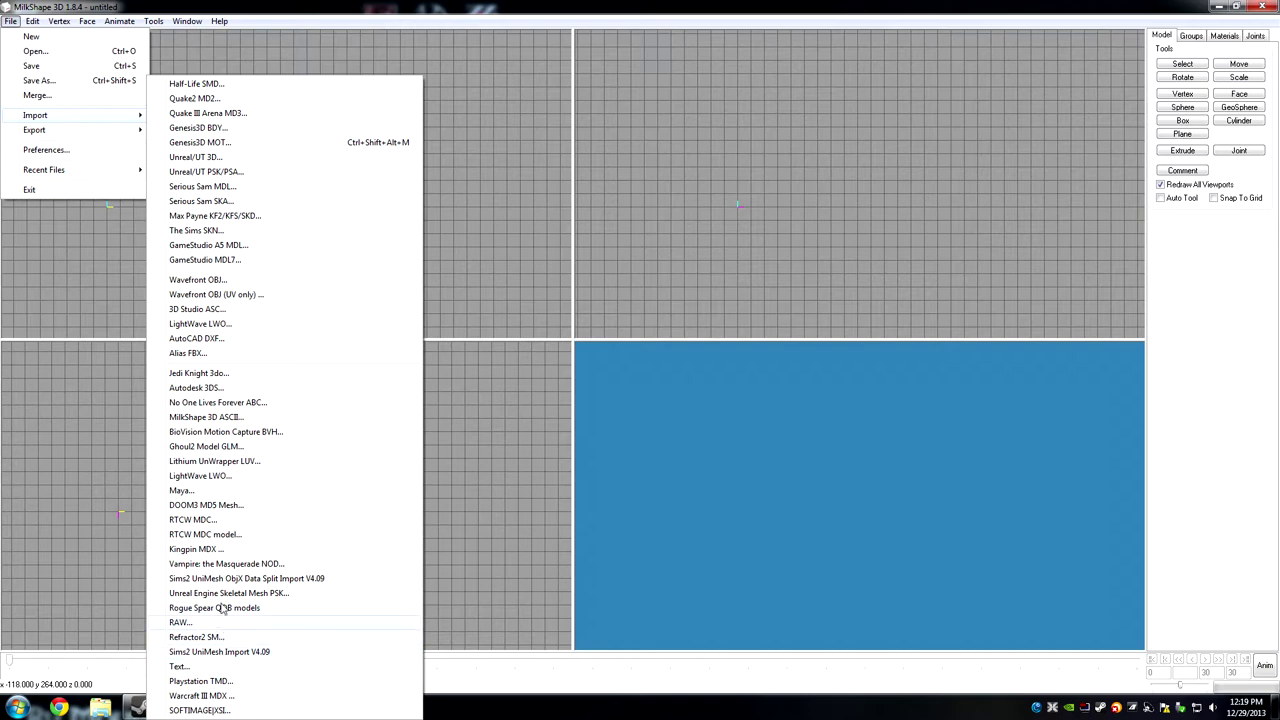
left_click(222, 712)
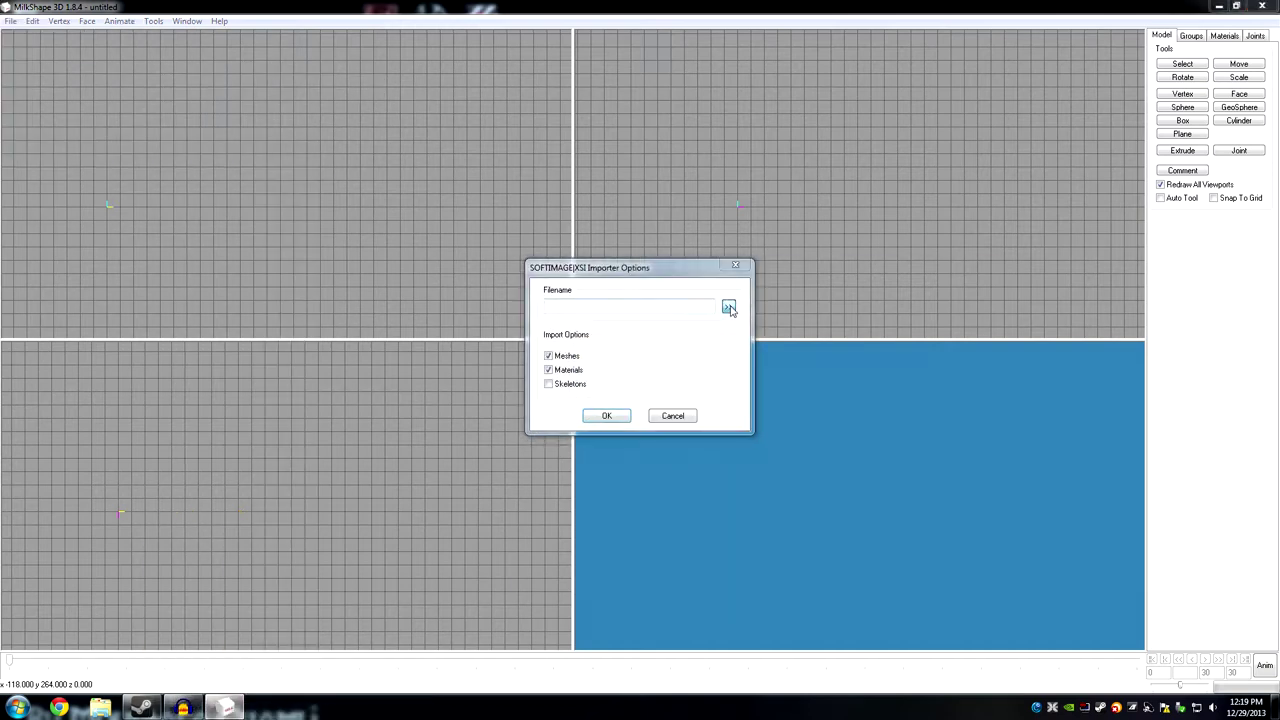
left_click(728, 305)
left_click(678, 286)
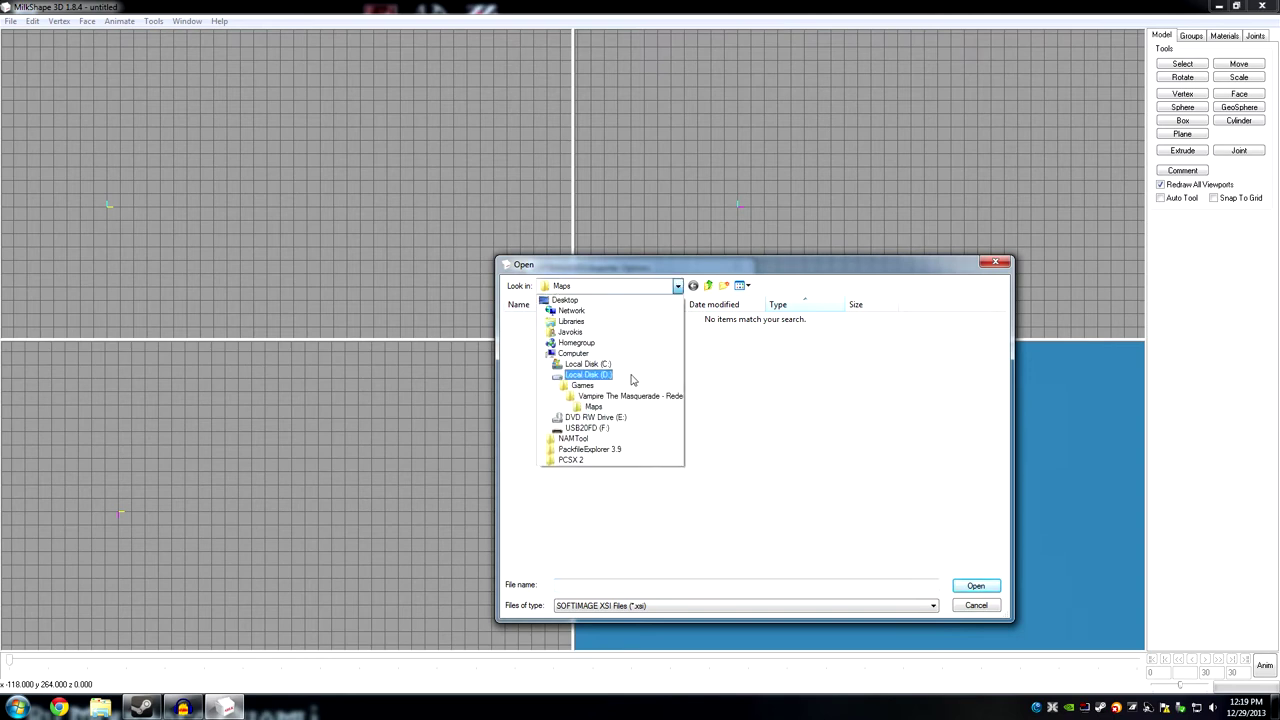
left_click(628, 402)
double_click(561, 325)
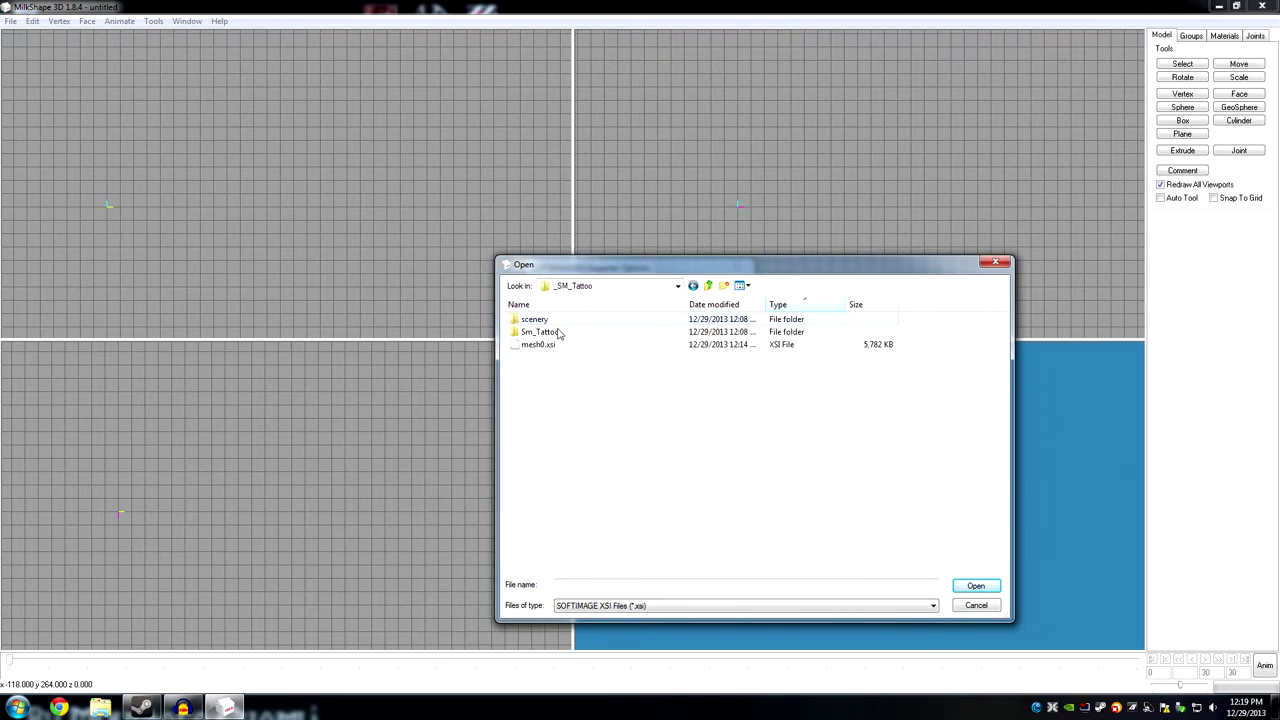
left_click(550, 345)
left_click_drag(637, 270, 545, 179)
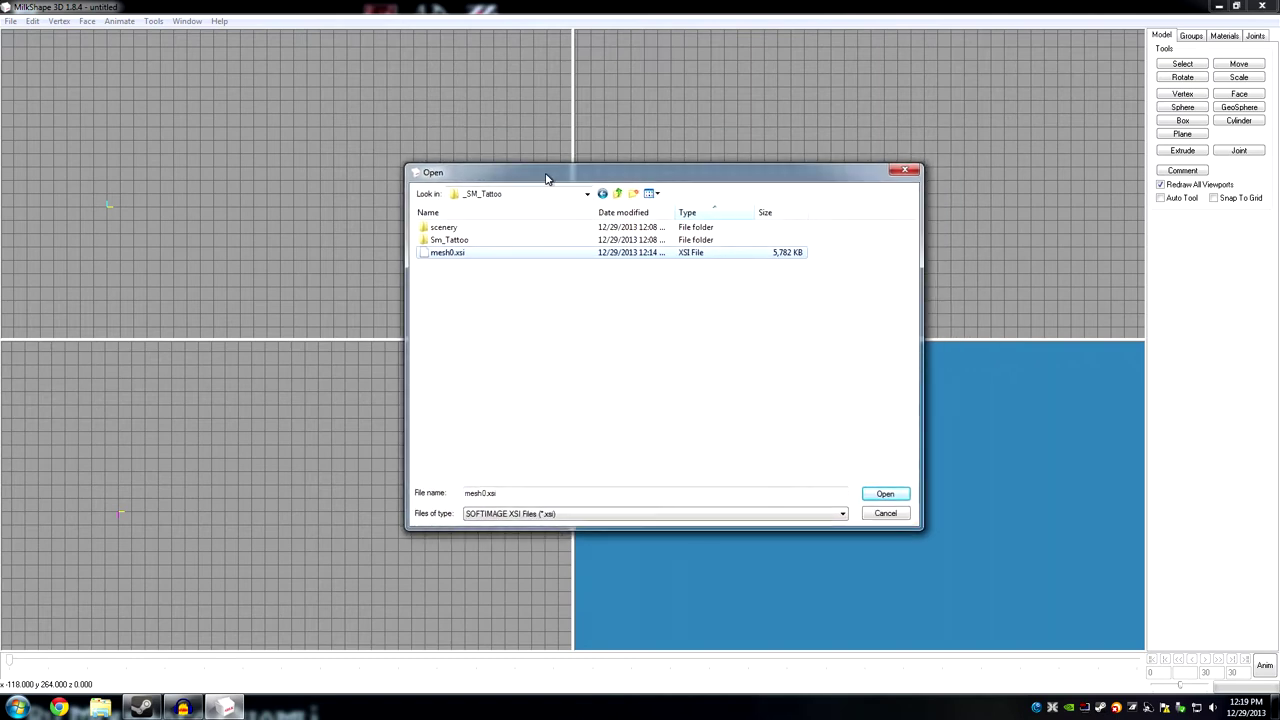
double_click(455, 255)
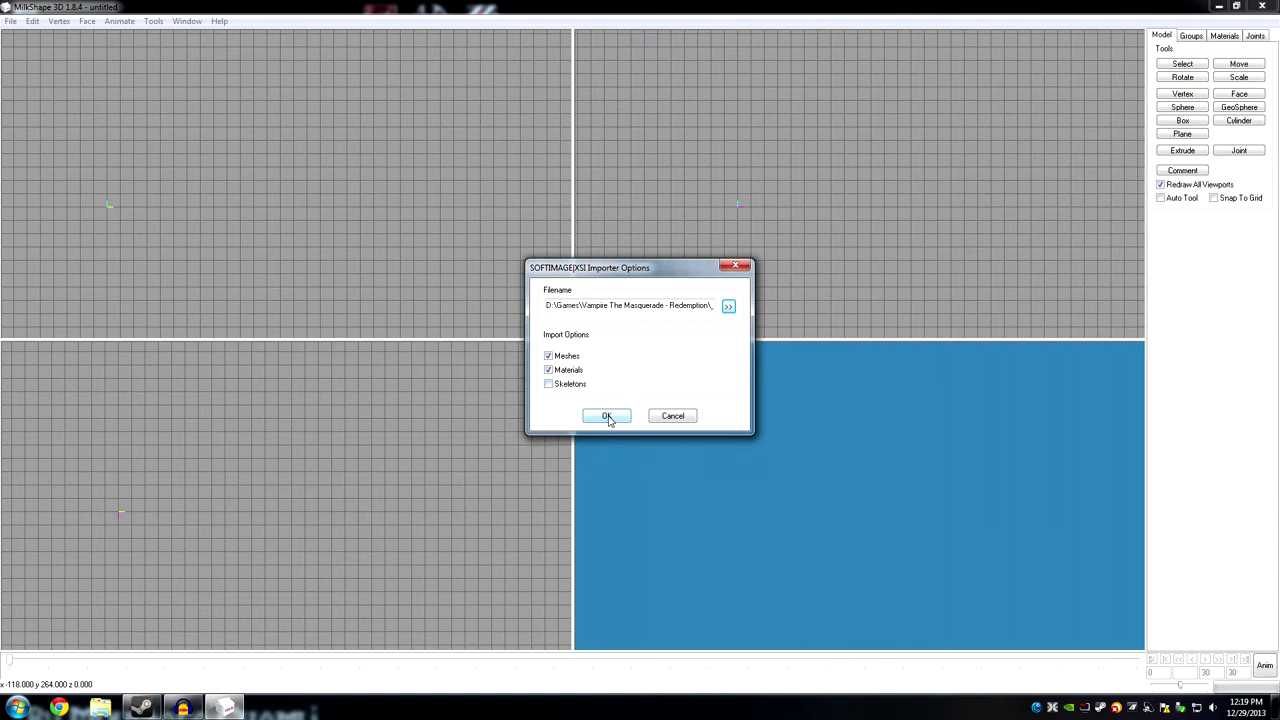
left_click(606, 416)
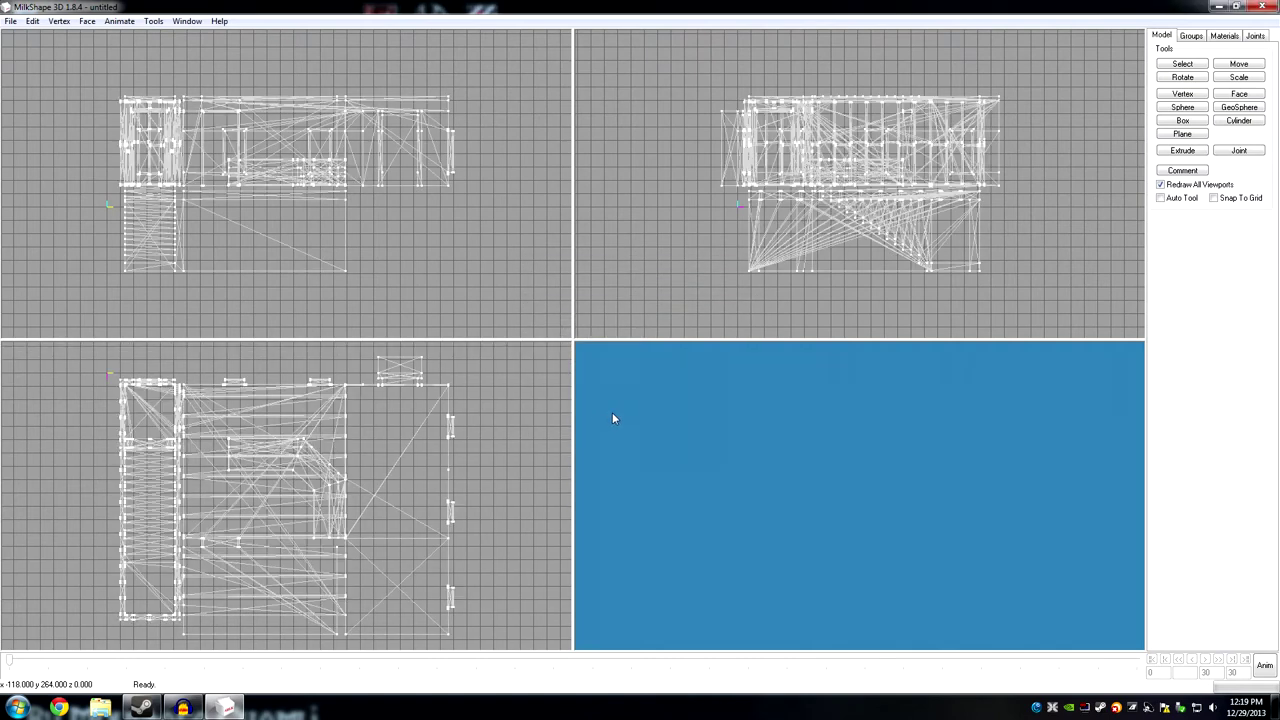
Select the whole imported model and mirror it front to back.
left_click(36, 25)
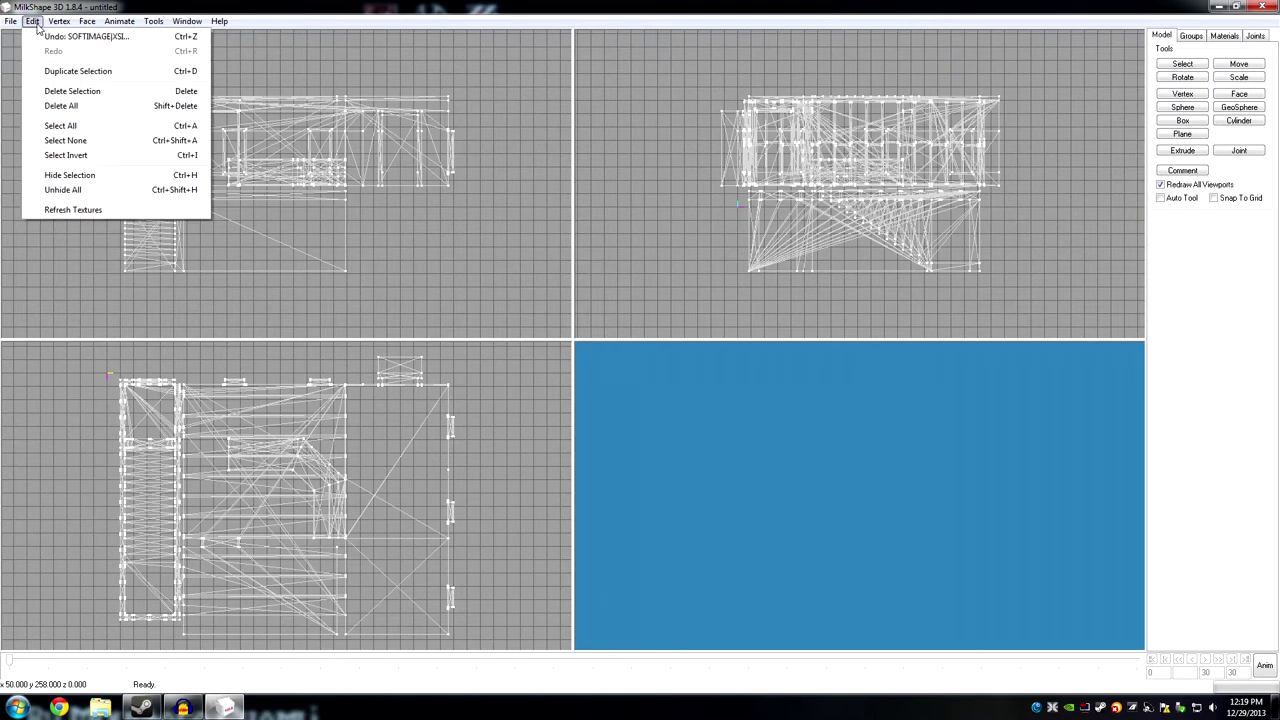
left_click(74, 125)
left_click(62, 21)
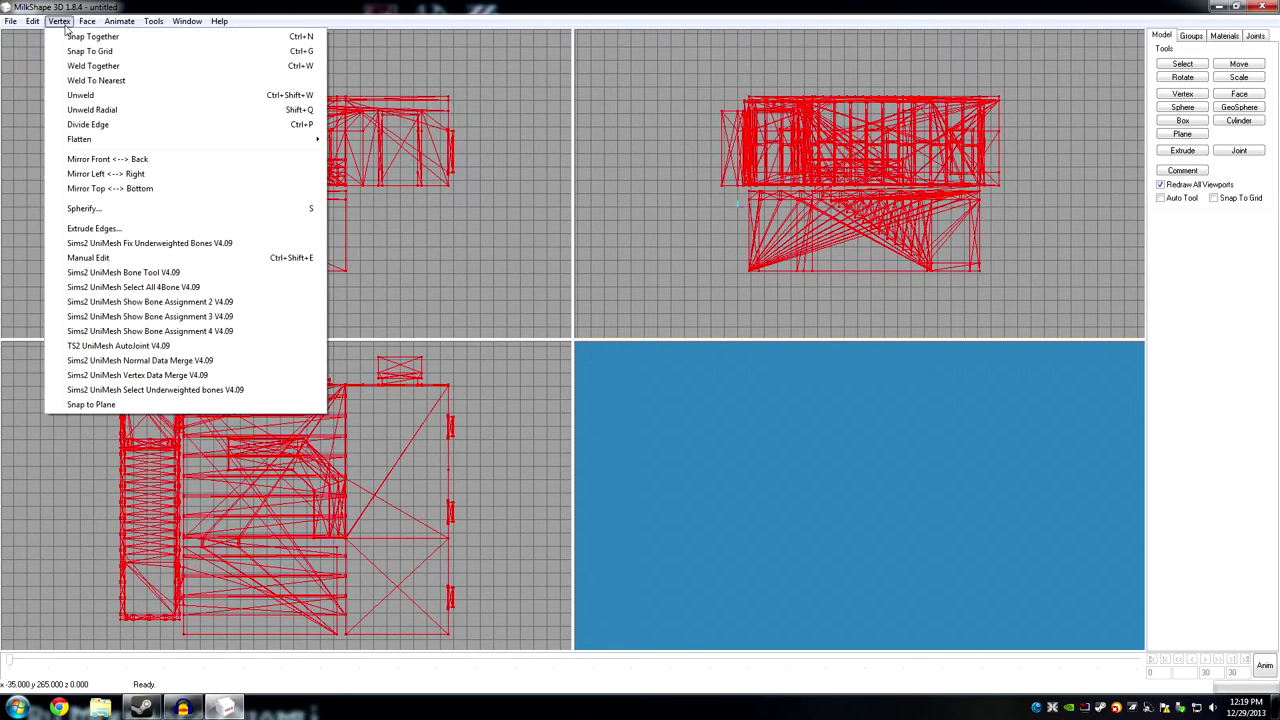
left_click(100, 163)
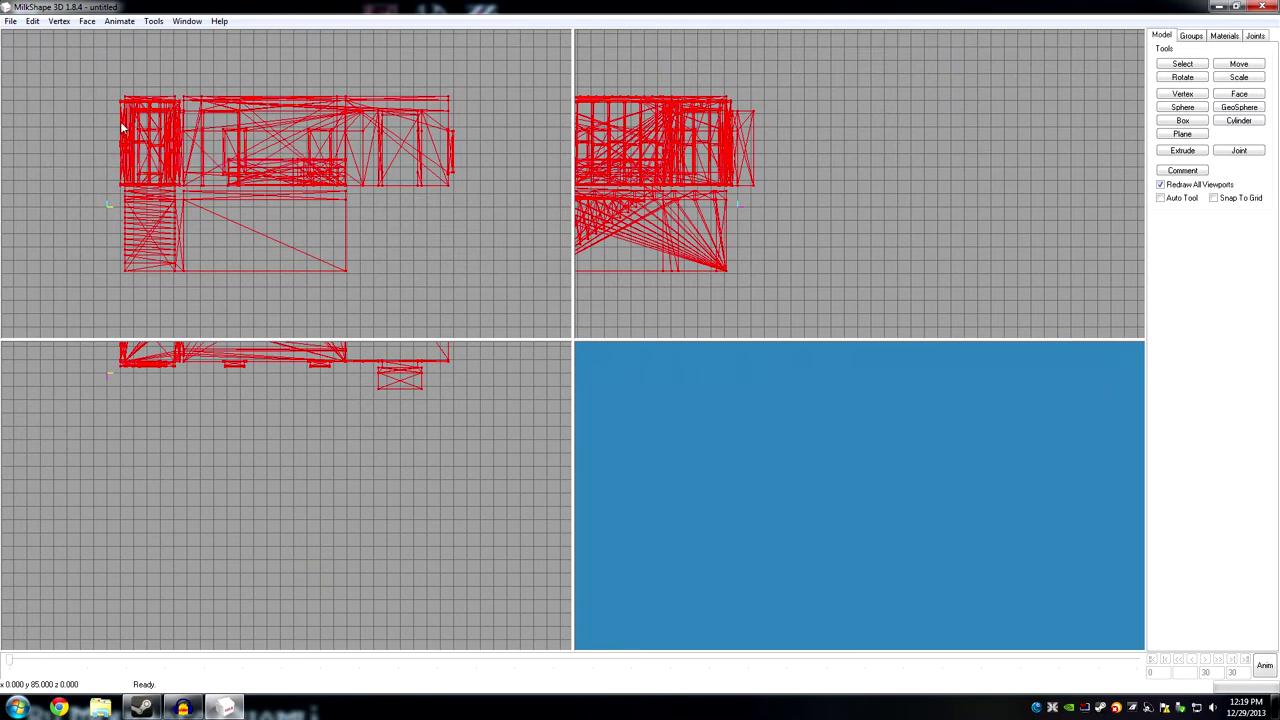
left_click(88, 21)
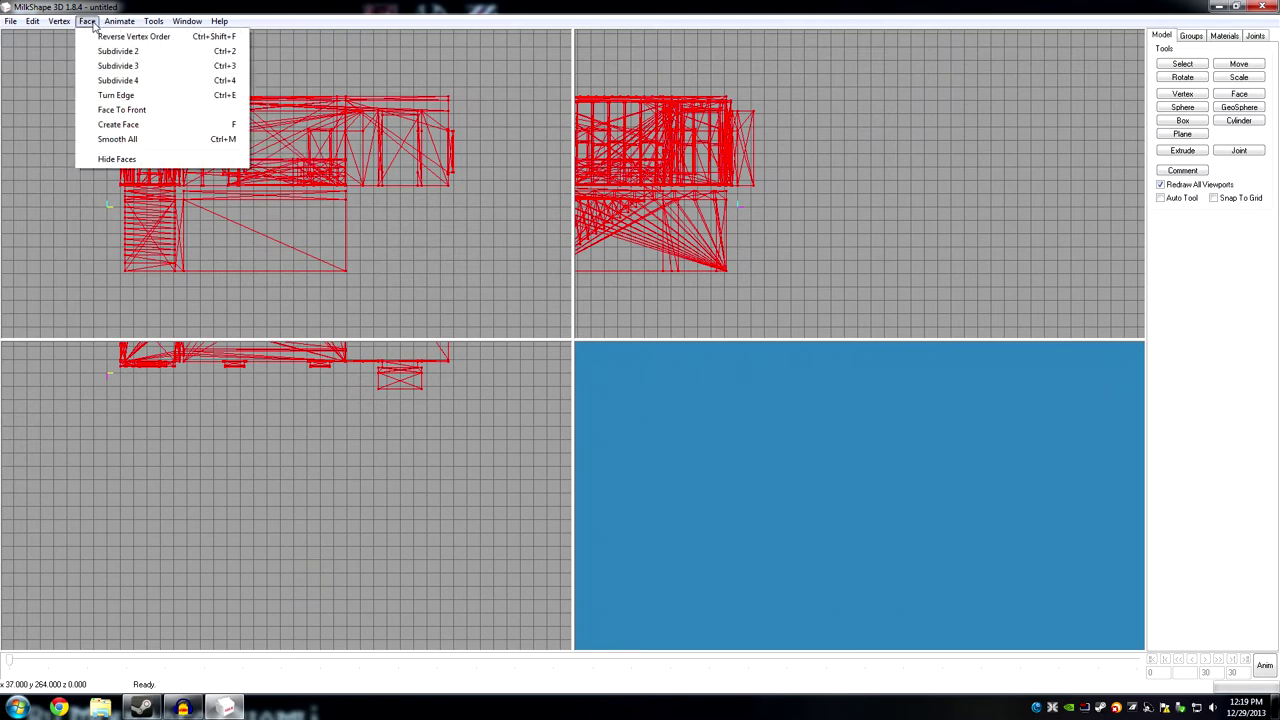
Set up a Q3Radiant MAP export with the model size scaled to 2000 Q3 units.
mouse_move(12, 28)
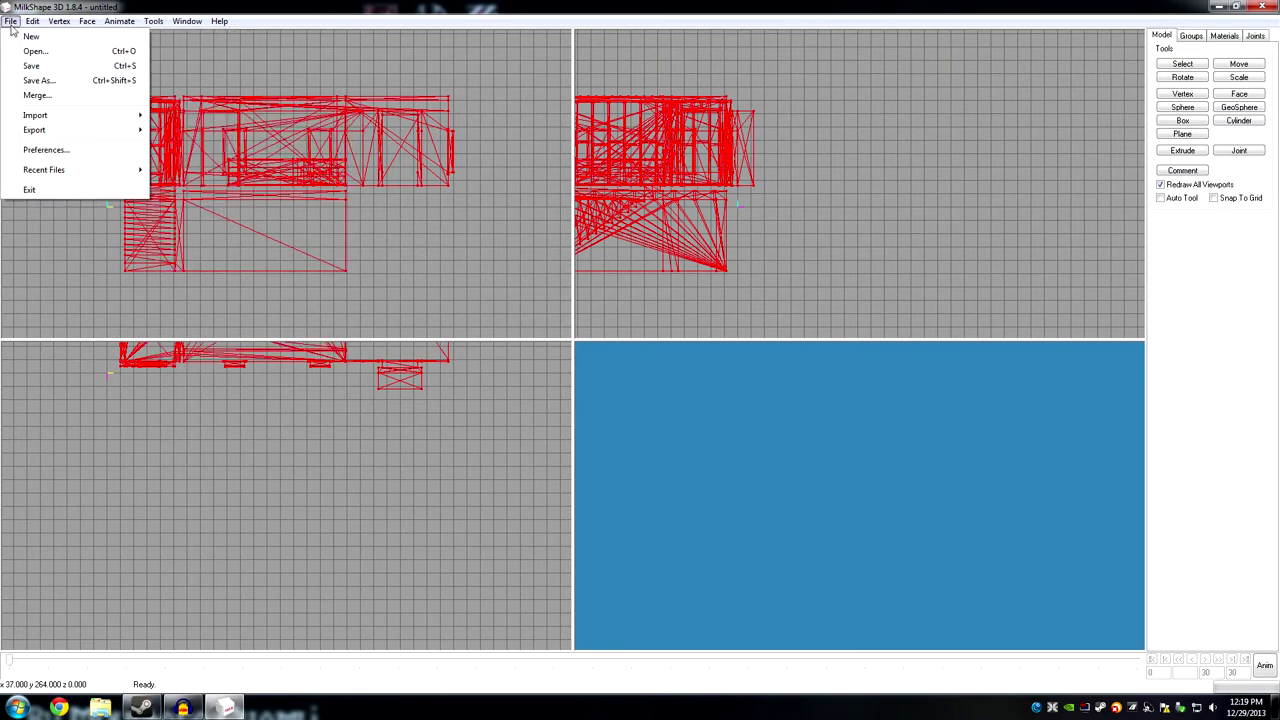
mouse_move(34, 130)
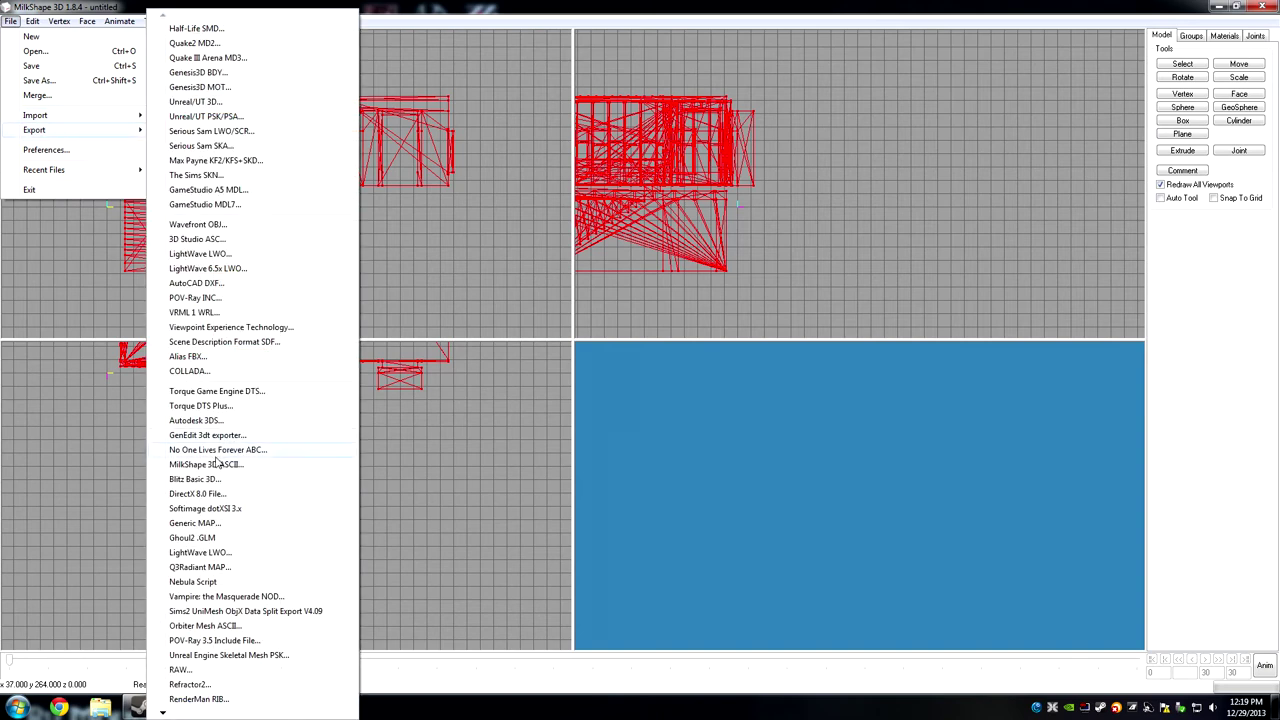
left_click(203, 568)
left_click(548, 385)
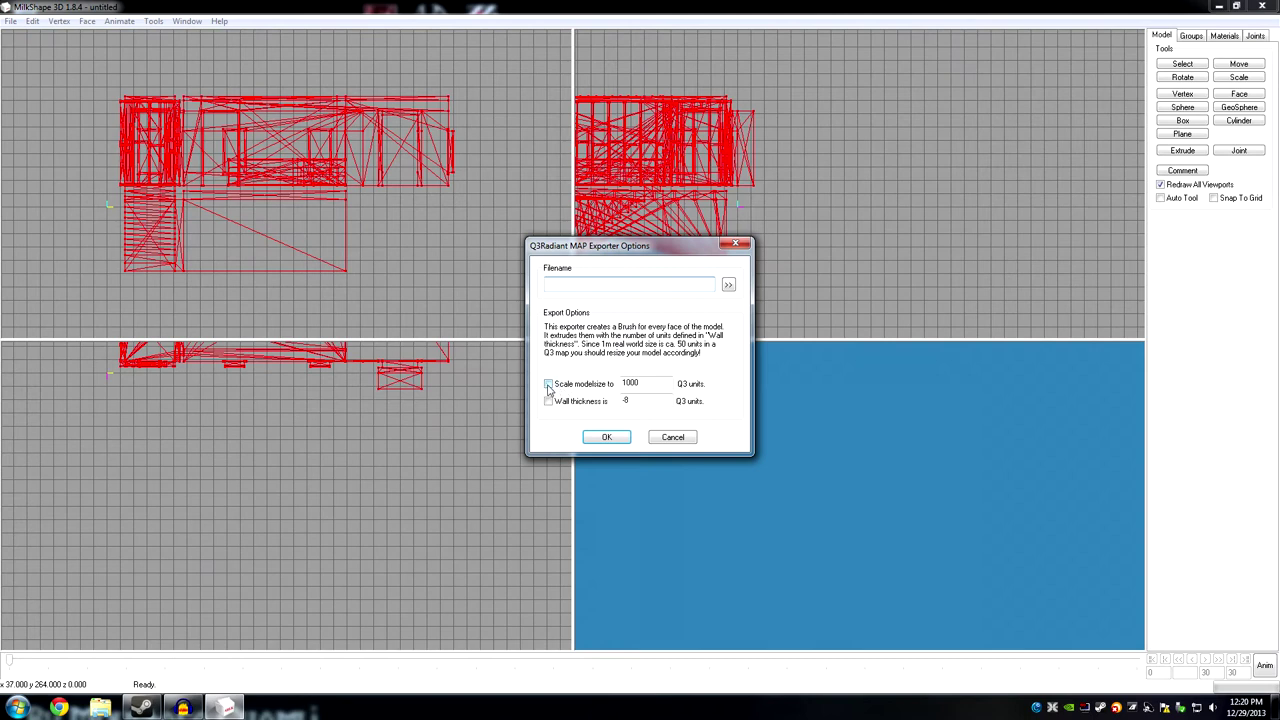
key("Tab")
left_click_drag(633, 246, 655, 191)
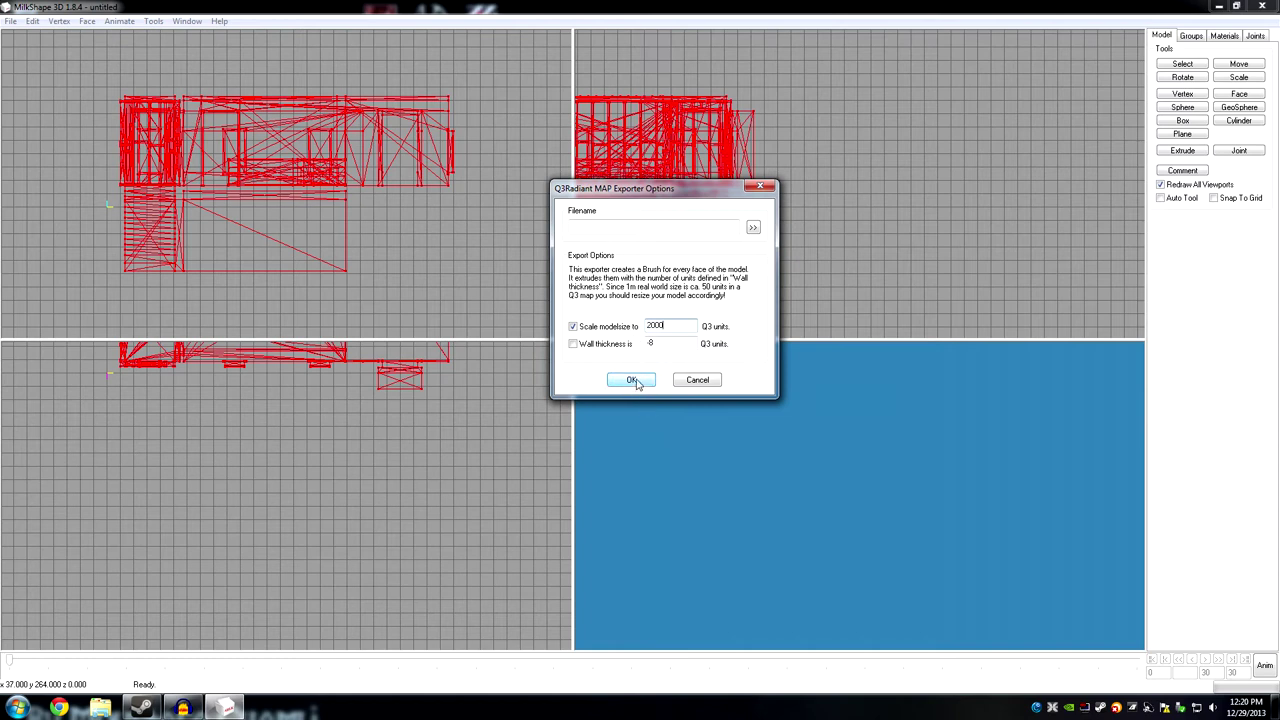
left_click(632, 380)
Export the scaled model over SM_Tattoo.map in the Vampire The Masquerade - Redemption Maps folder, replacing the existing file.
left_click(752, 228)
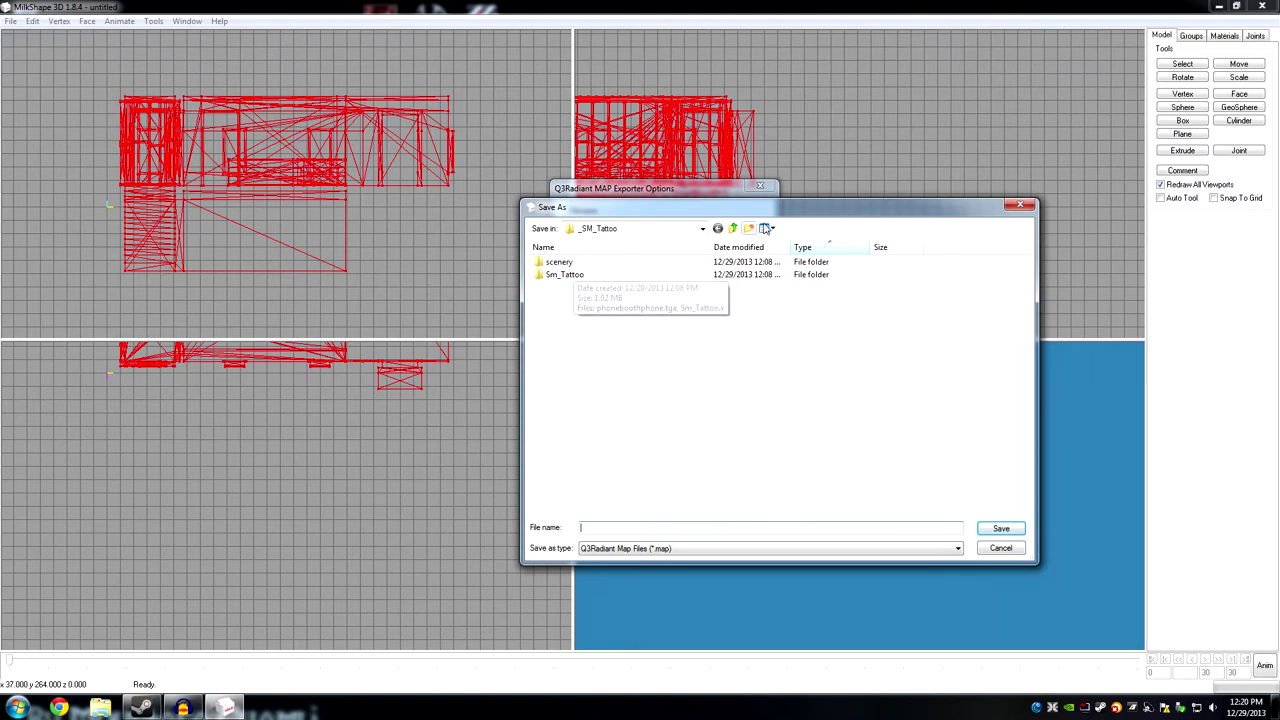
left_click(732, 228)
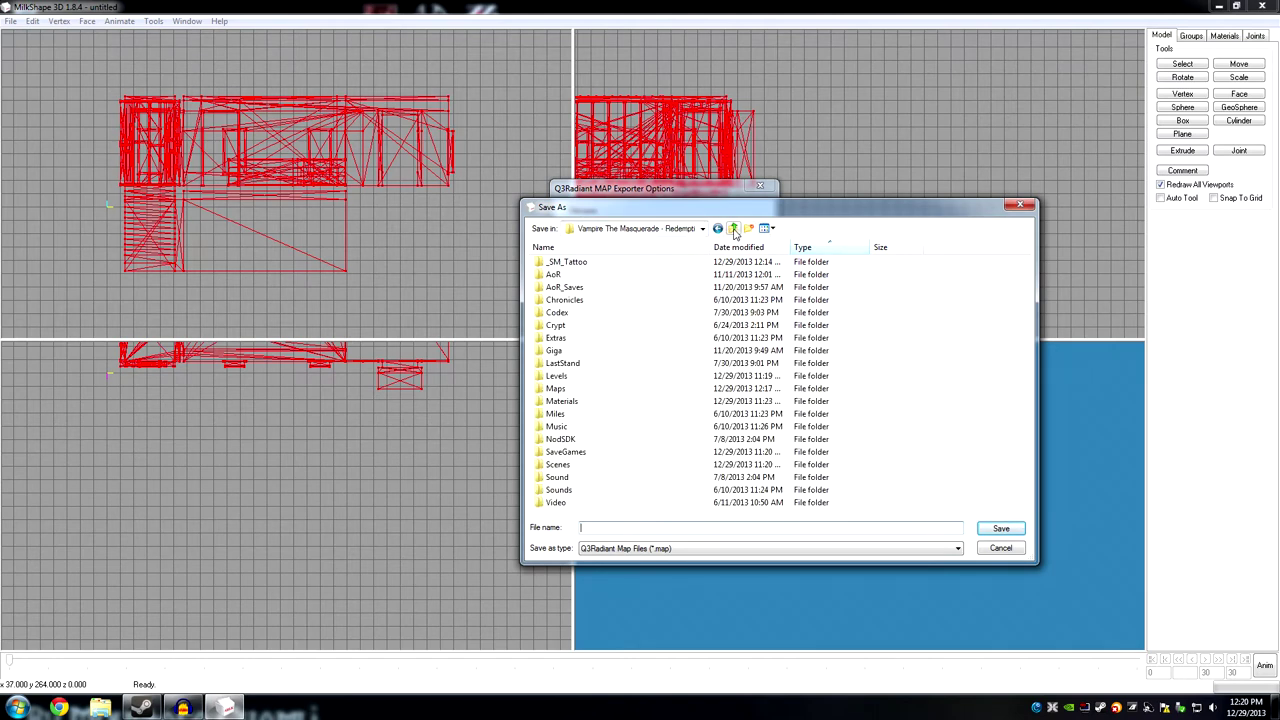
left_click(589, 390)
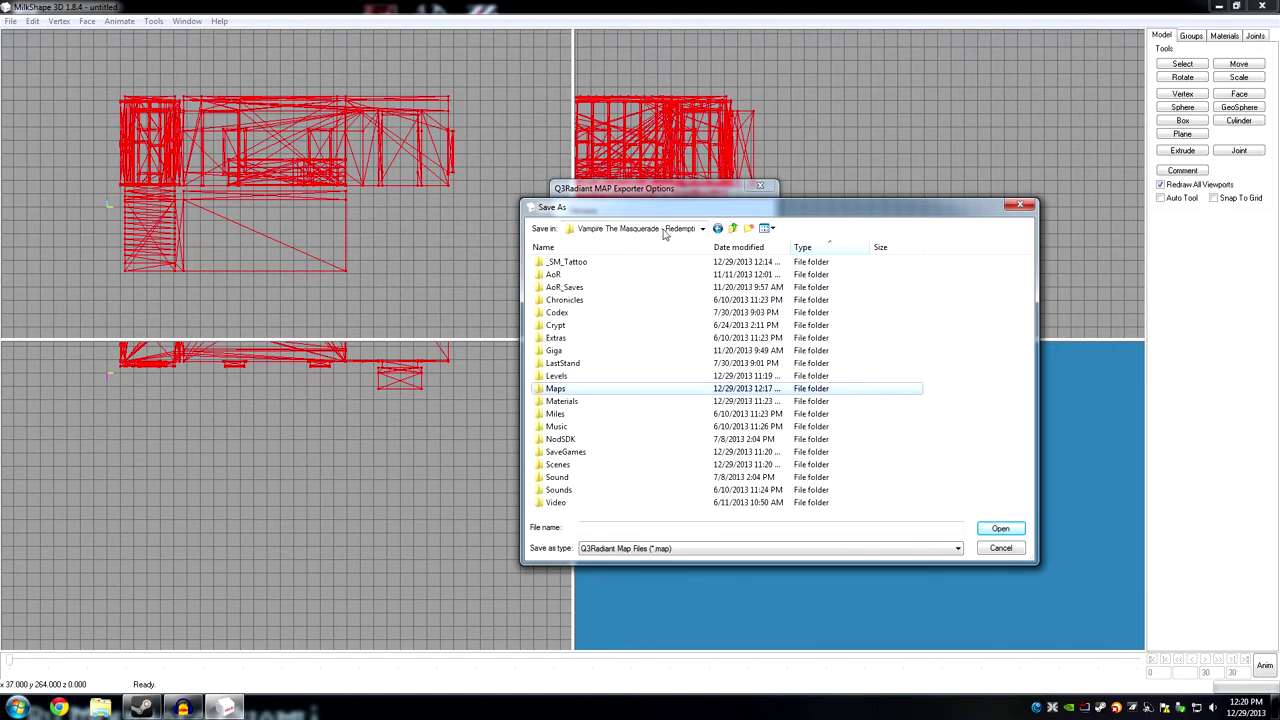
double_click(588, 390)
left_click(600, 264)
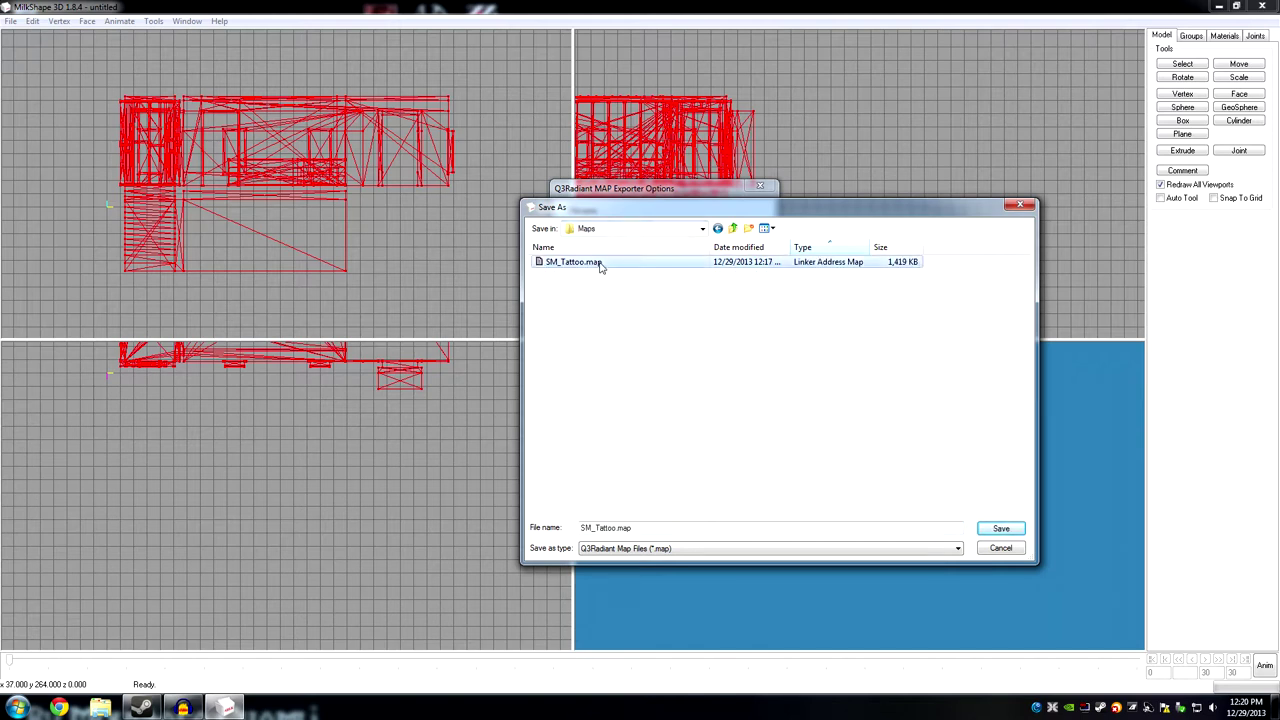
left_click(1002, 529)
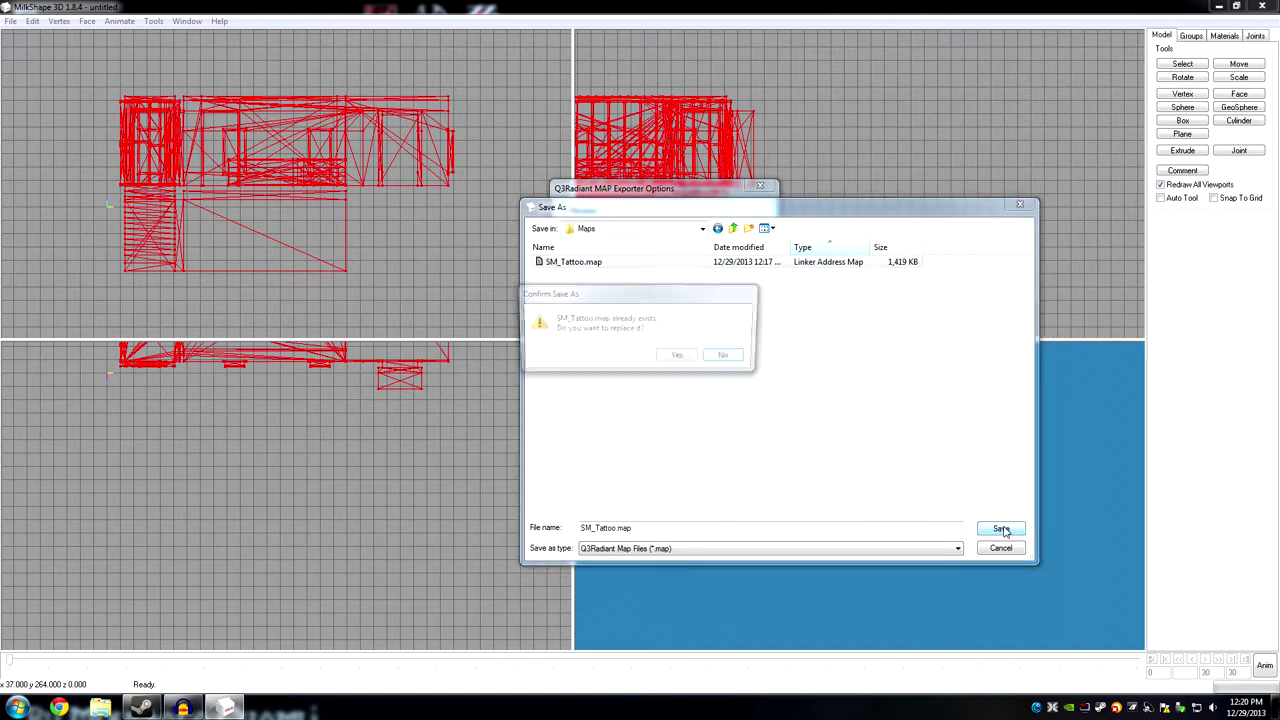
left_click(686, 357)
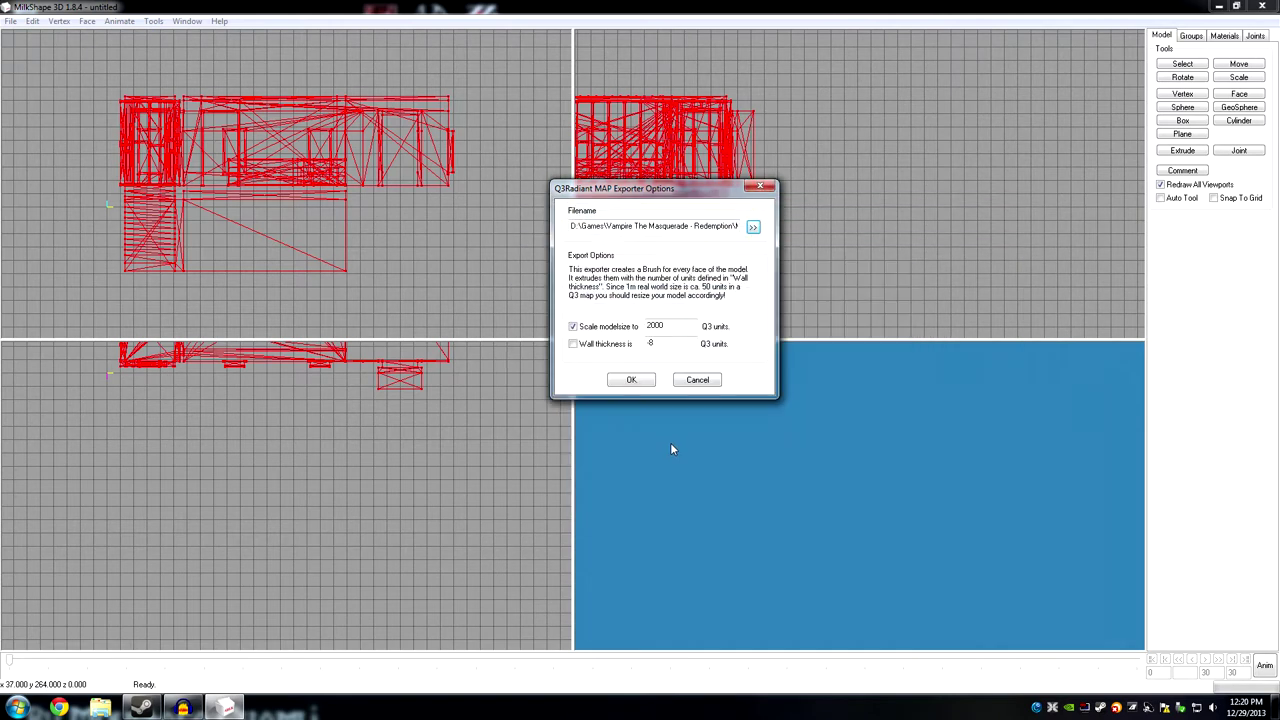
left_click(631, 380)
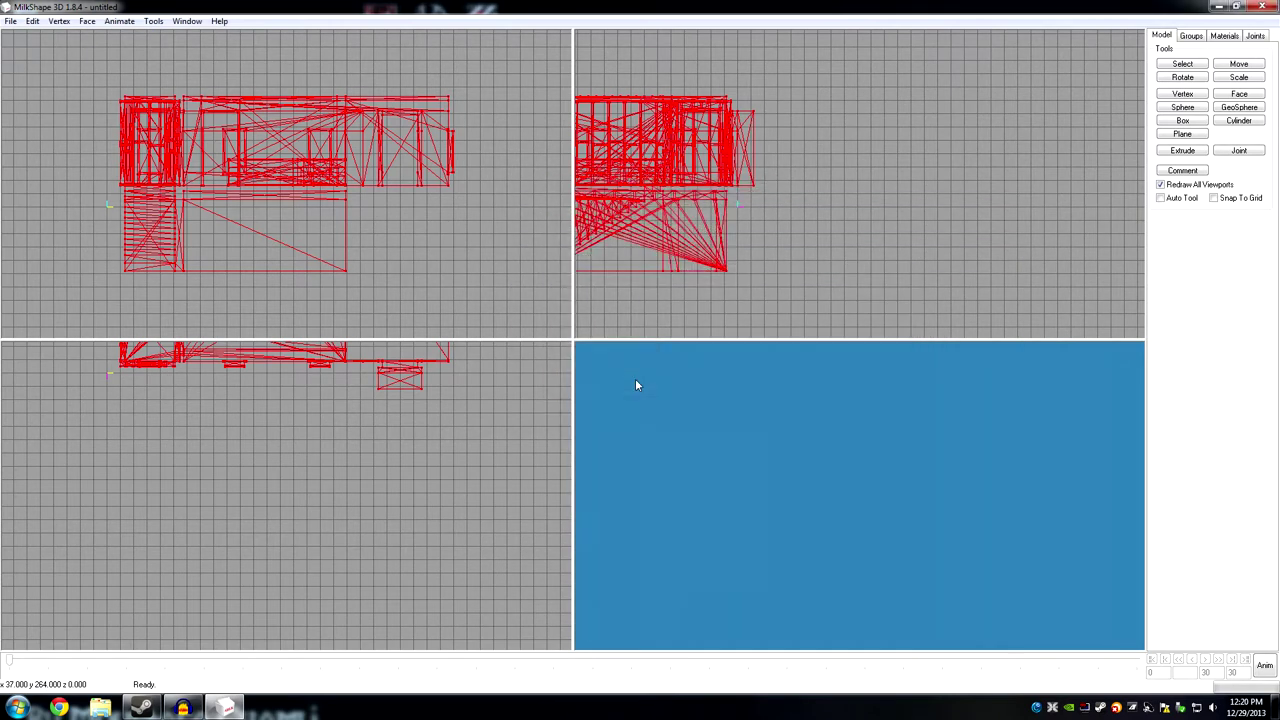
Close MilkShape 3D without saving the model and launch Embrace.
left_click(1262, 7)
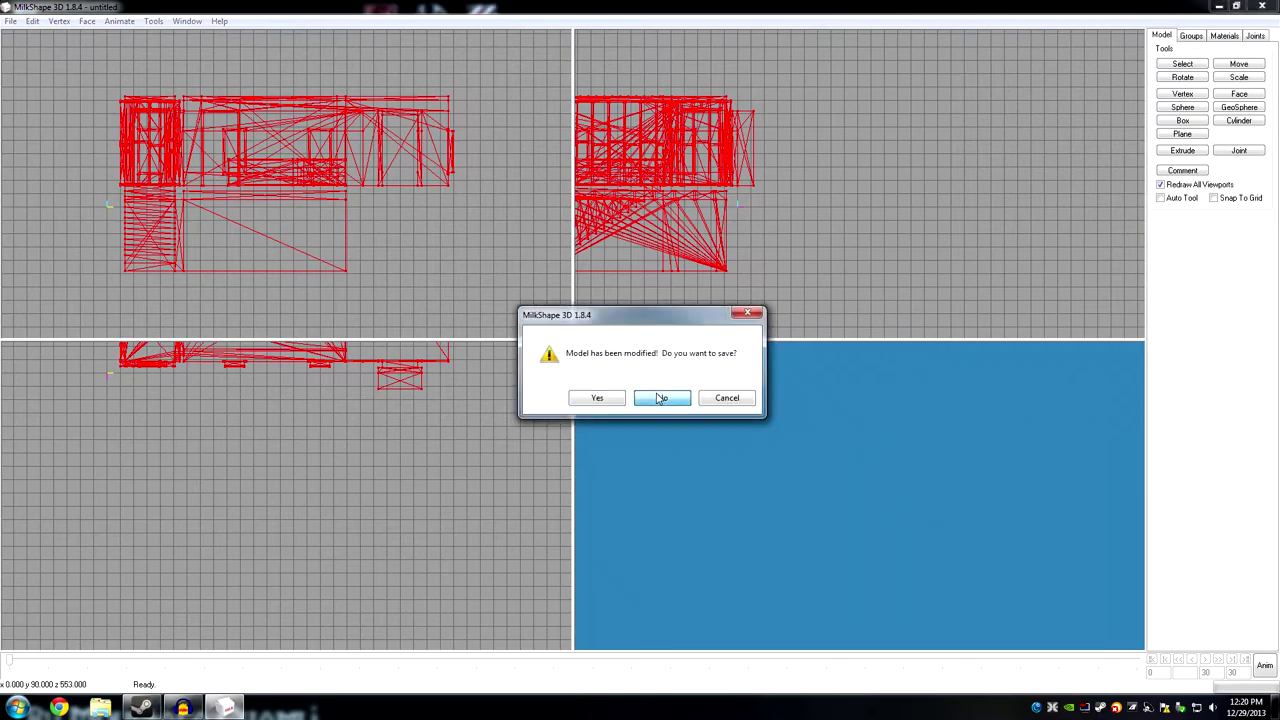
left_click(658, 397)
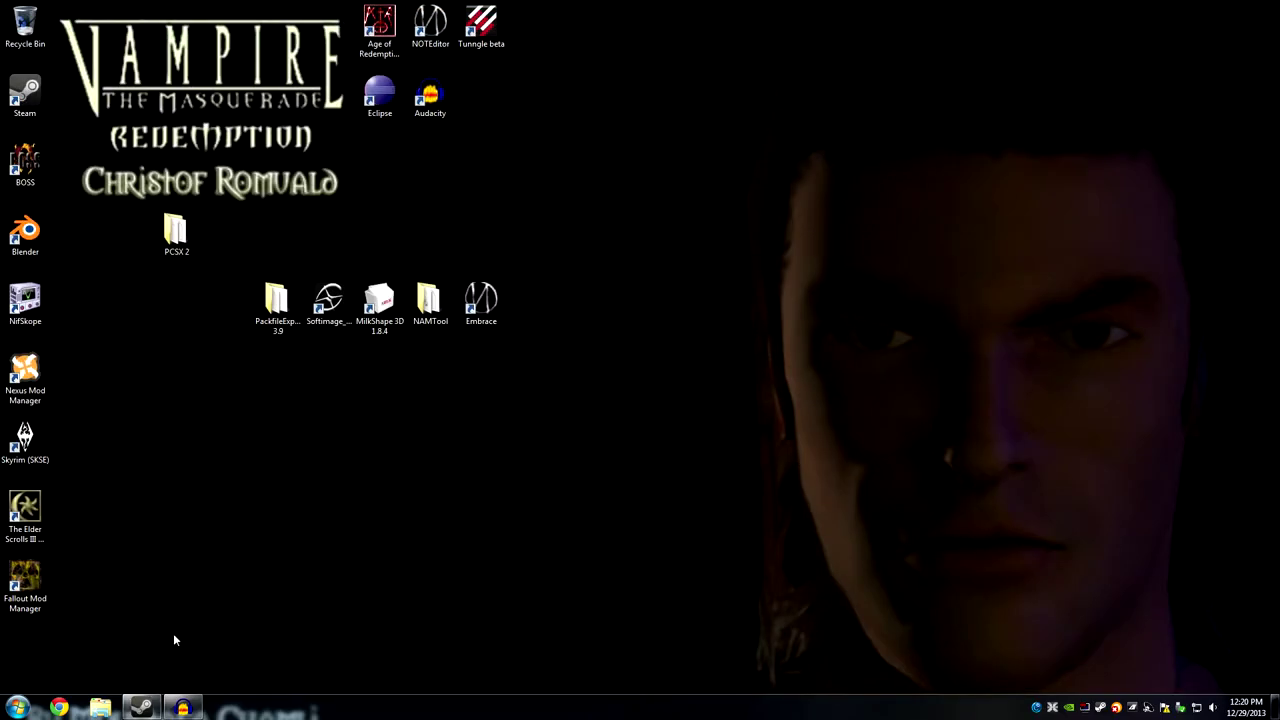
double_click(481, 300)
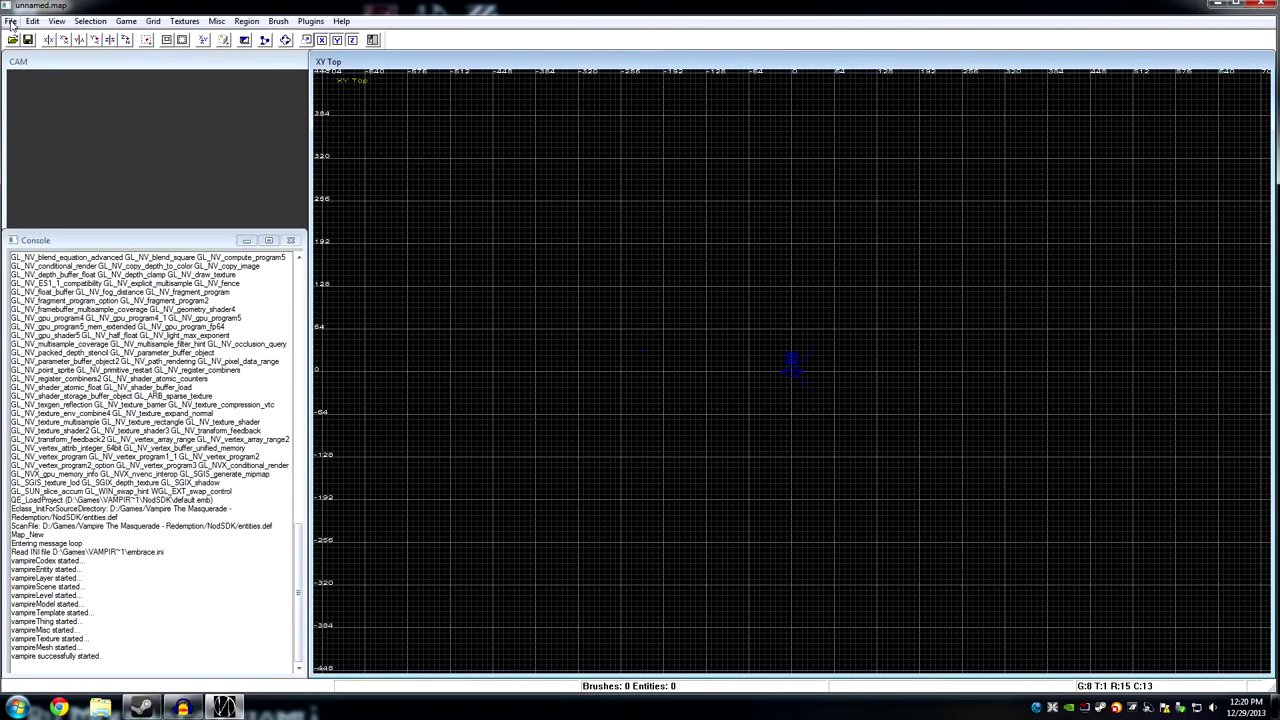
Open SM_Tattoo.map from the Maps folder.
left_click(10, 20)
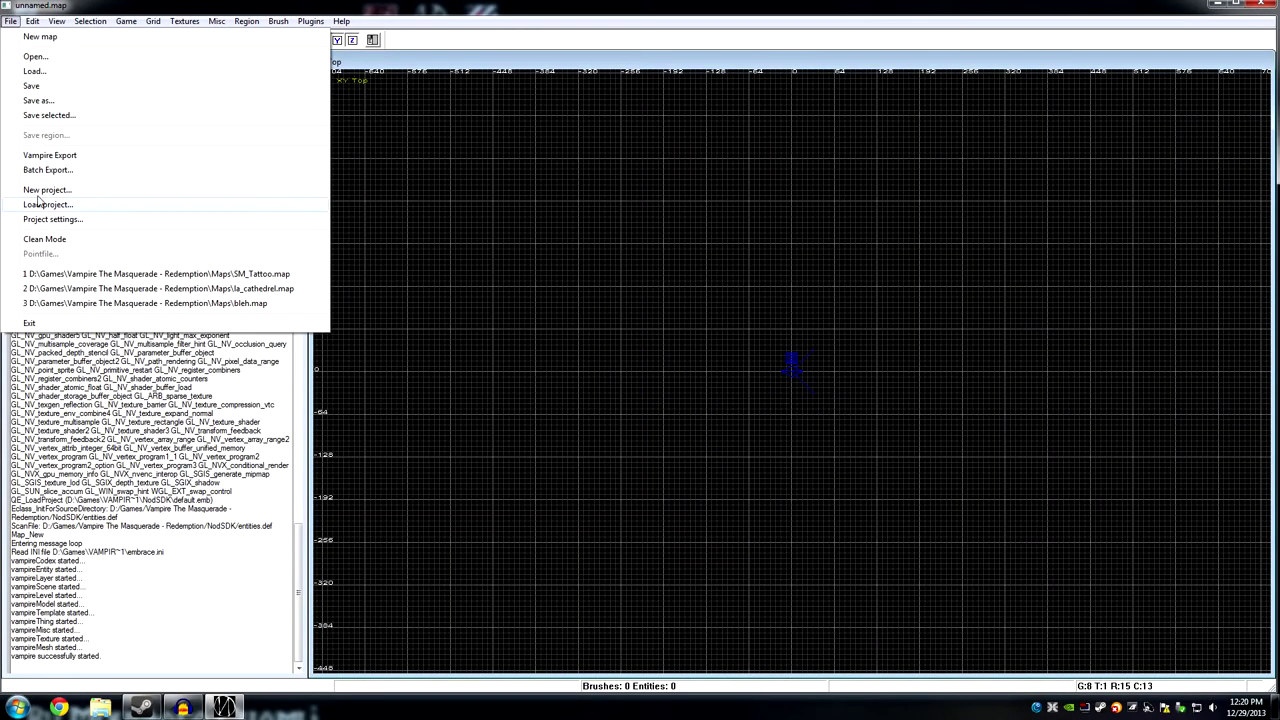
left_click(35, 57)
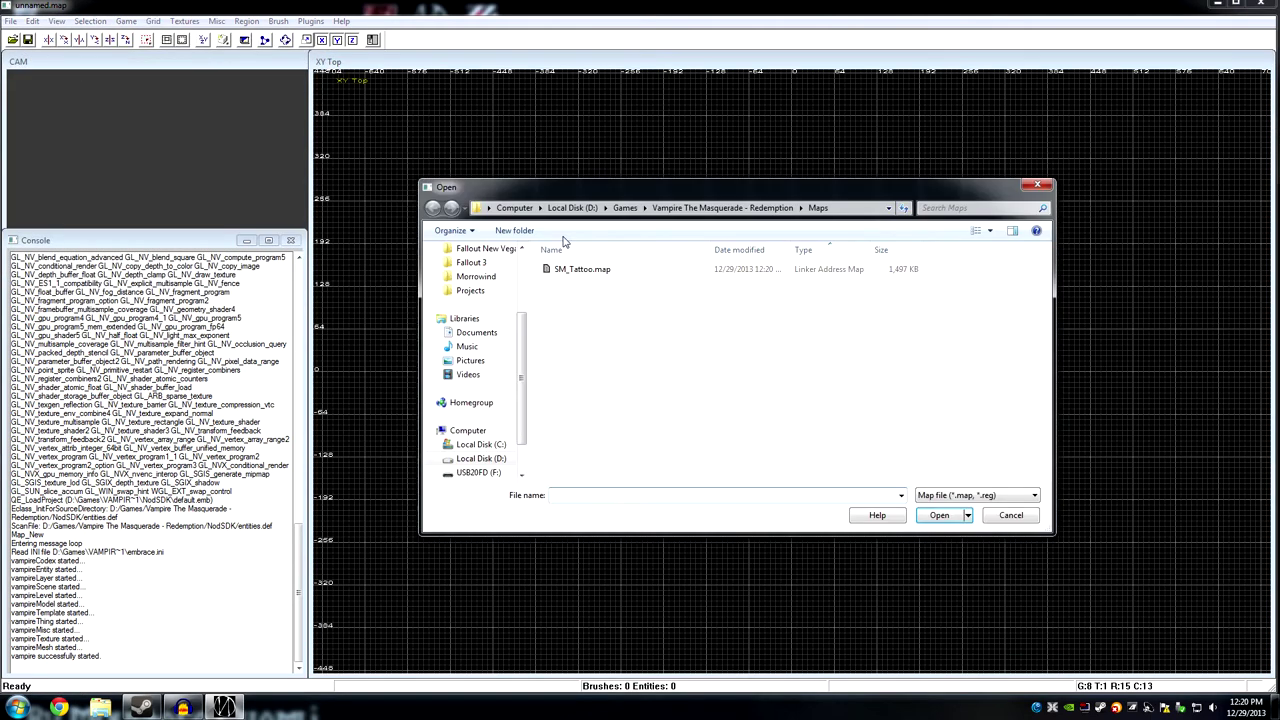
left_click(582, 269)
double_click(582, 269)
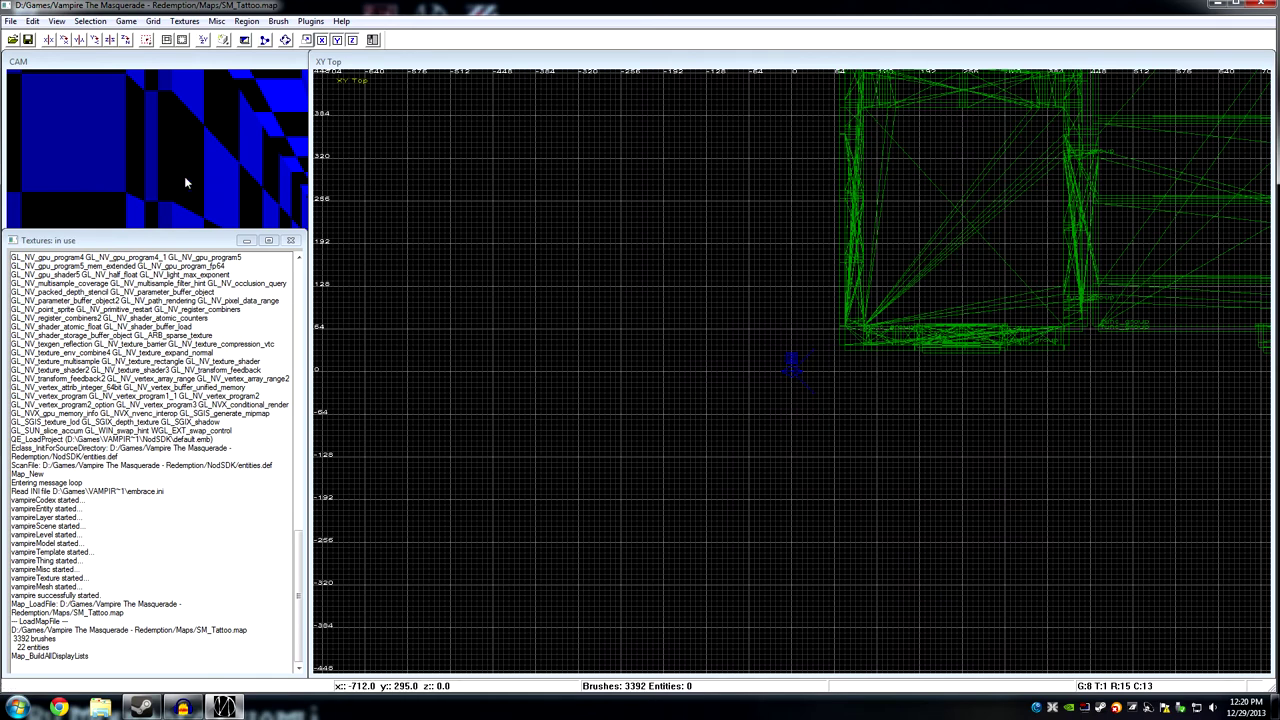
Enlarge the camera view and fly through the map's interior to examine the rooms and walls.
left_click(253, 63)
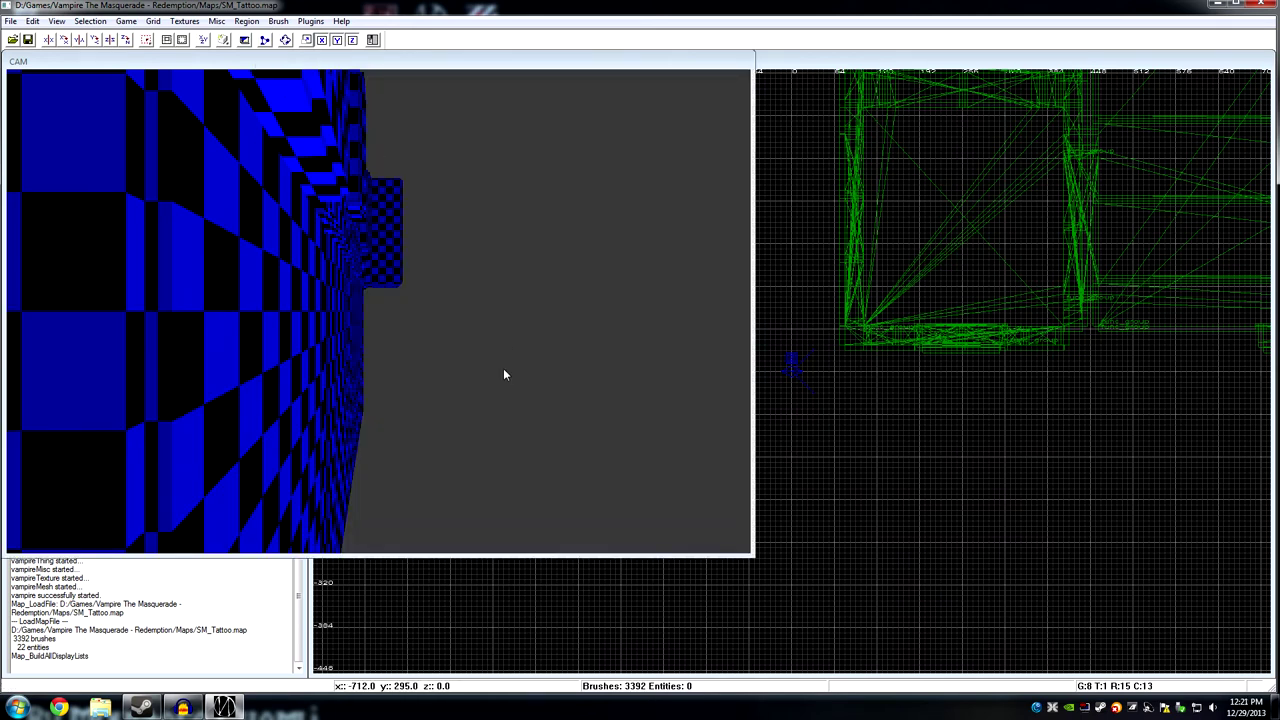
key("Left")
key("Left")
key("d")
key("d")
key("d")
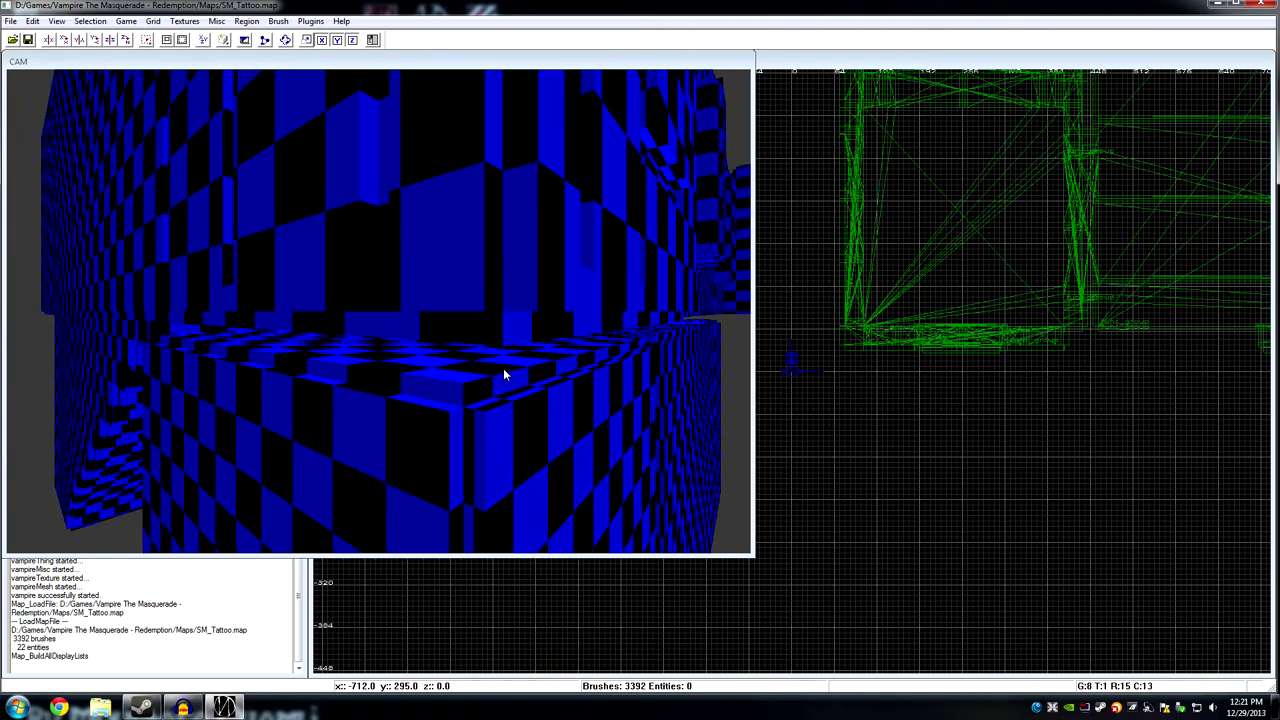
key("d")
key("d")
key("d")
key("d")
key("d")
key("d")
key("d")
key("d")
key("d")
key("d")
key("Up")
key("Up")
key("Up")
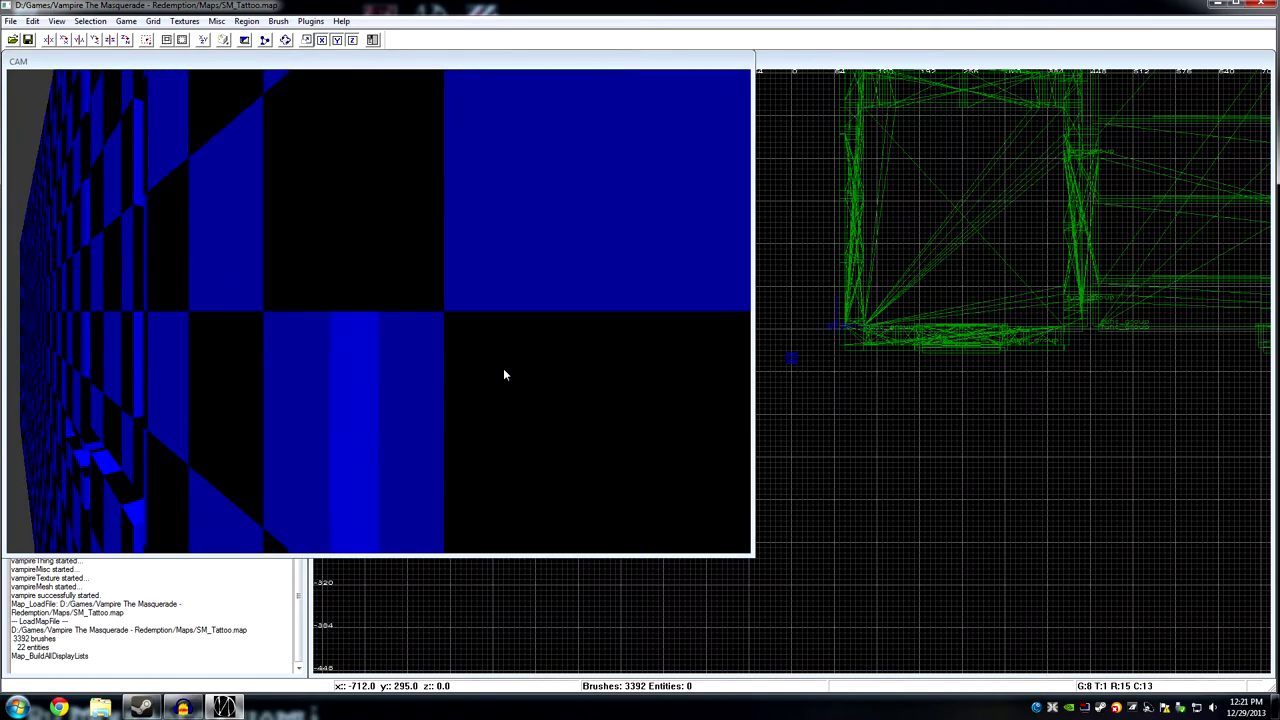
key("Up")
key("Up")
key("Up")
key("Right")
key("Right")
key("Left")
key("z")
key("Up")
key("Up")
key("Up")
key("Up")
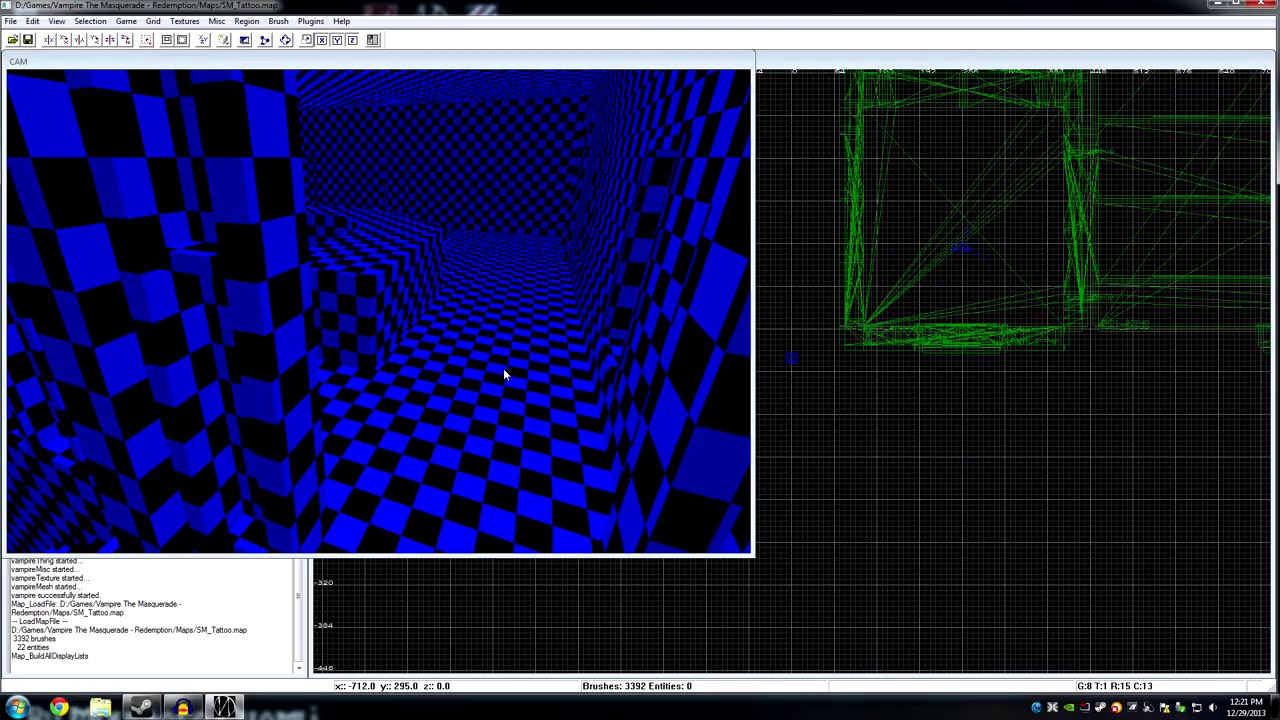
key("Up")
key("Up")
key("Up")
key("Up")
key("Up")
key("Right")
key("d")
key("d")
key("d")
key("d")
key("Left")
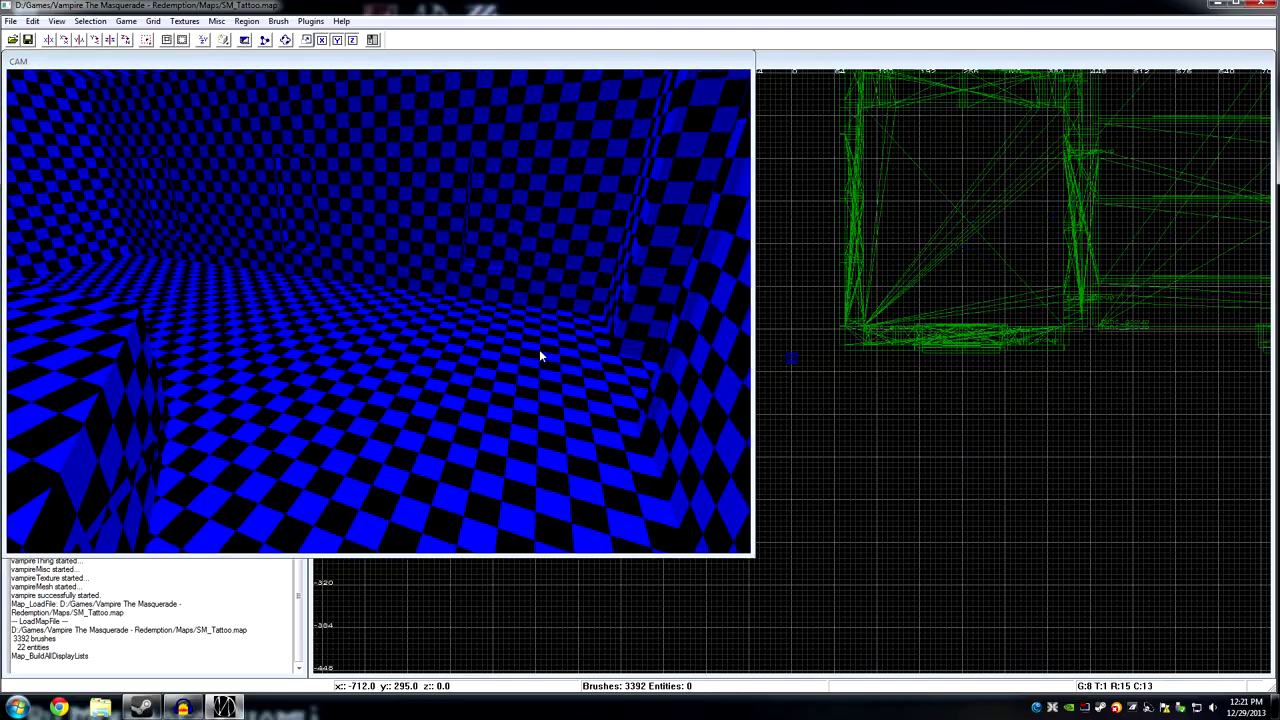
Place a playerstarts_playerstart0 entity on the top view, inside the area east of the angled counter.
right_click_drag(1046, 279, 573, 422)
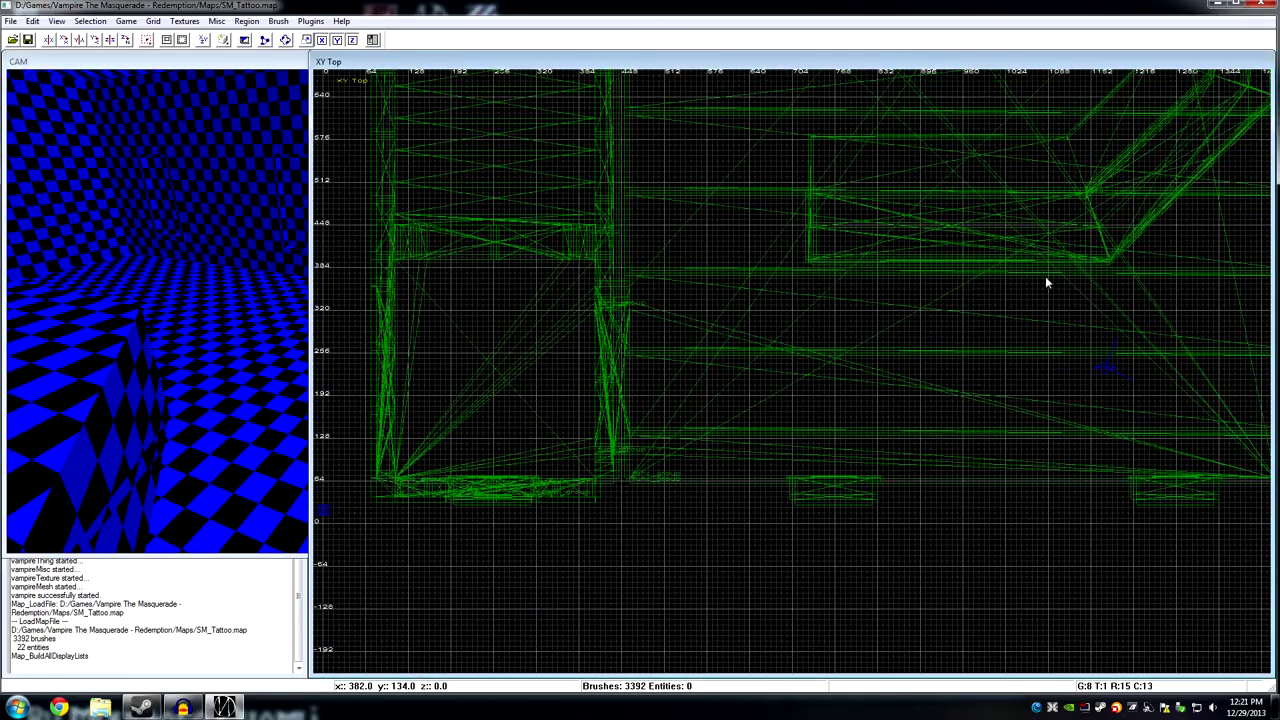
right_click_drag(968, 339, 957, 350)
scroll(993, 343, "down", 8)
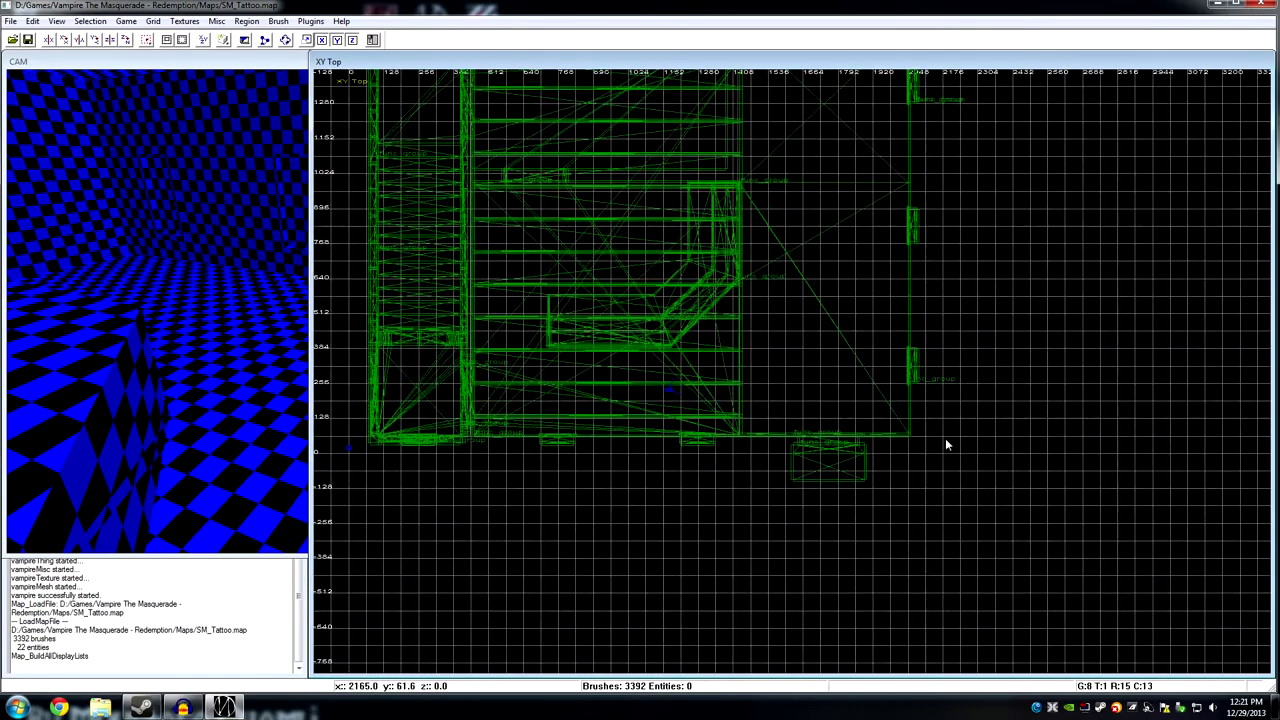
scroll(866, 366, "up", 3)
right_click(839, 489)
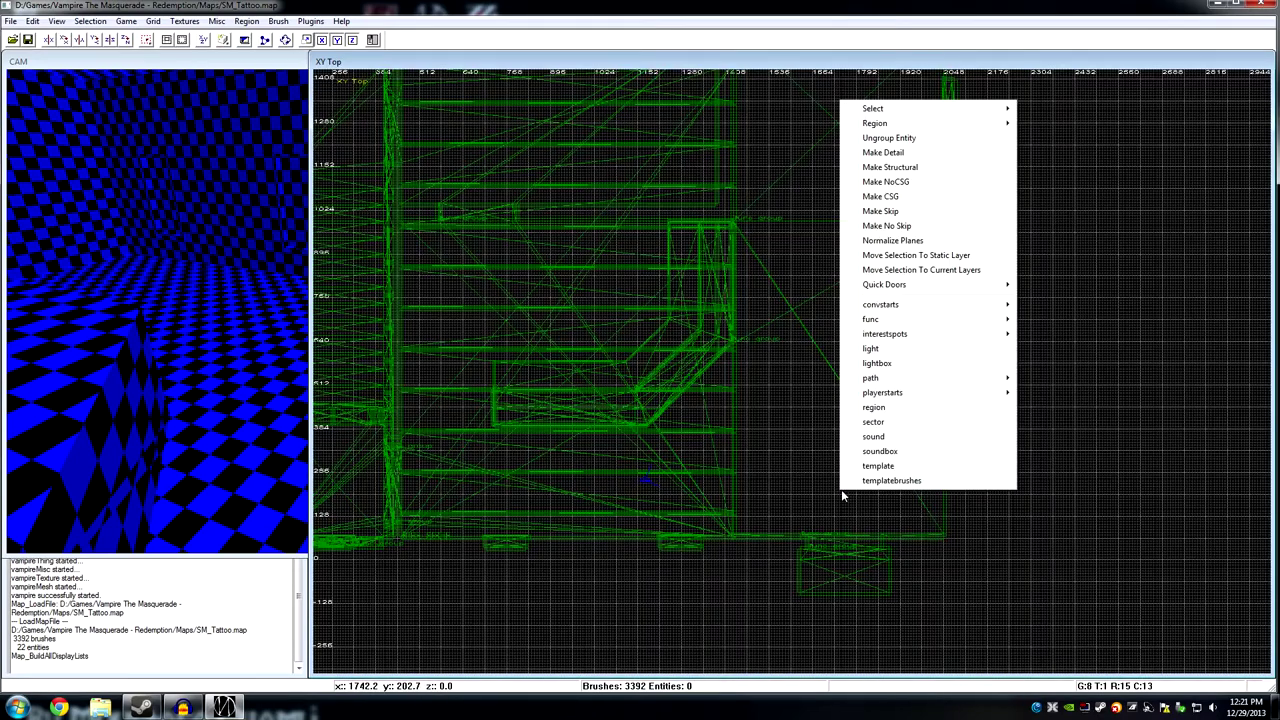
mouse_move(917, 393)
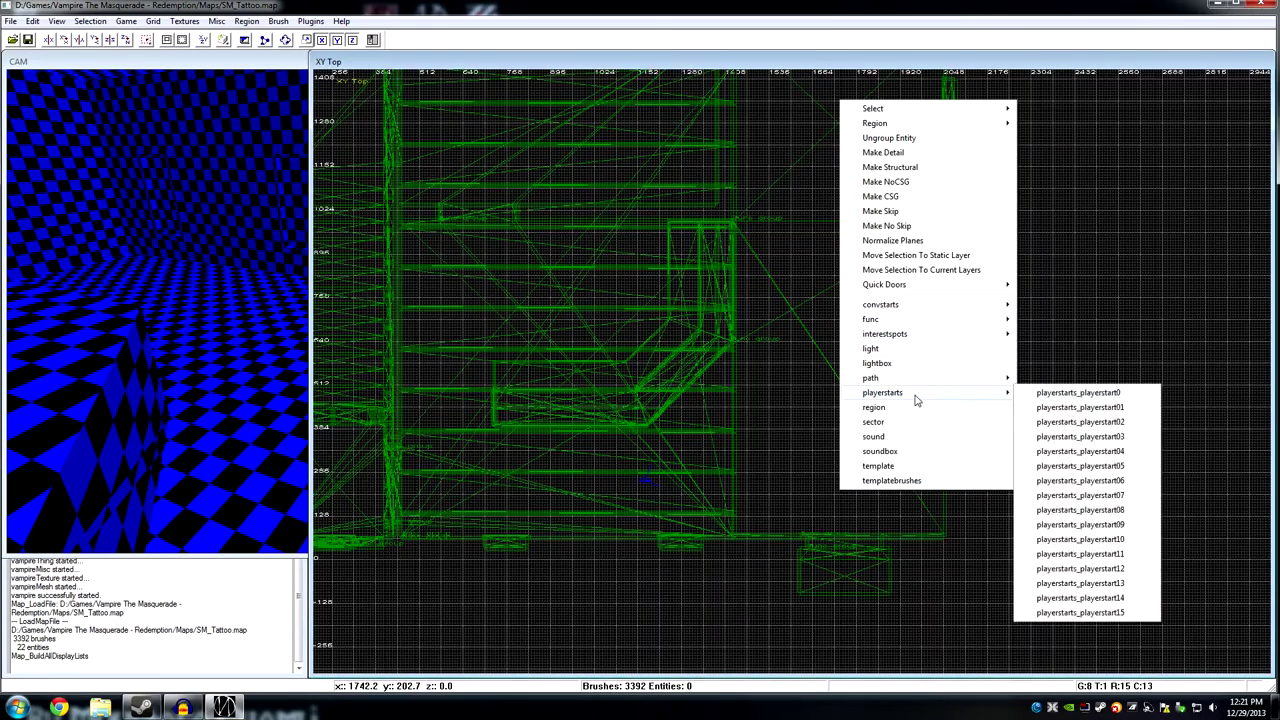
left_click(1058, 392)
left_click_drag(847, 482, 828, 482)
key("Right")
key("Right")
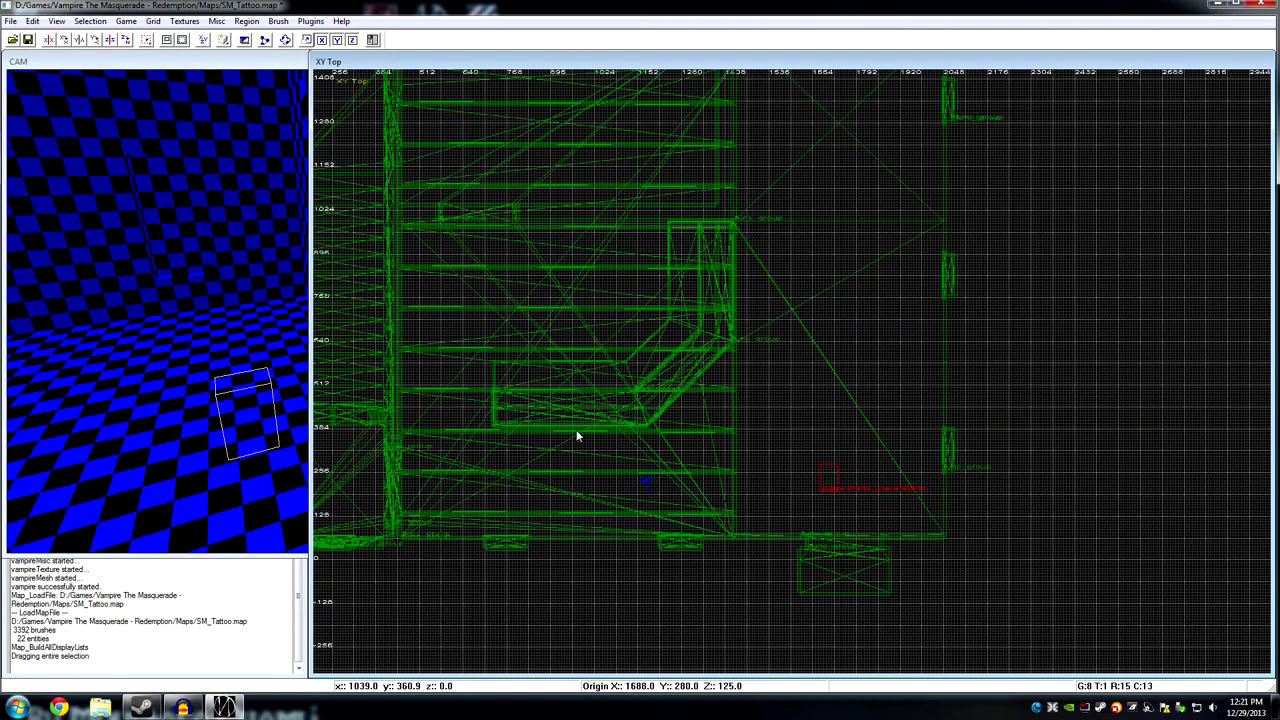
Raise the player start to about Z 253 in a side view and inspect its size against the room.
left_click(204, 42)
left_click_drag(800, 360, 801, 318)
right_click_drag(280, 378, 244, 157)
left_click(205, 62)
key("Left")
key("Left")
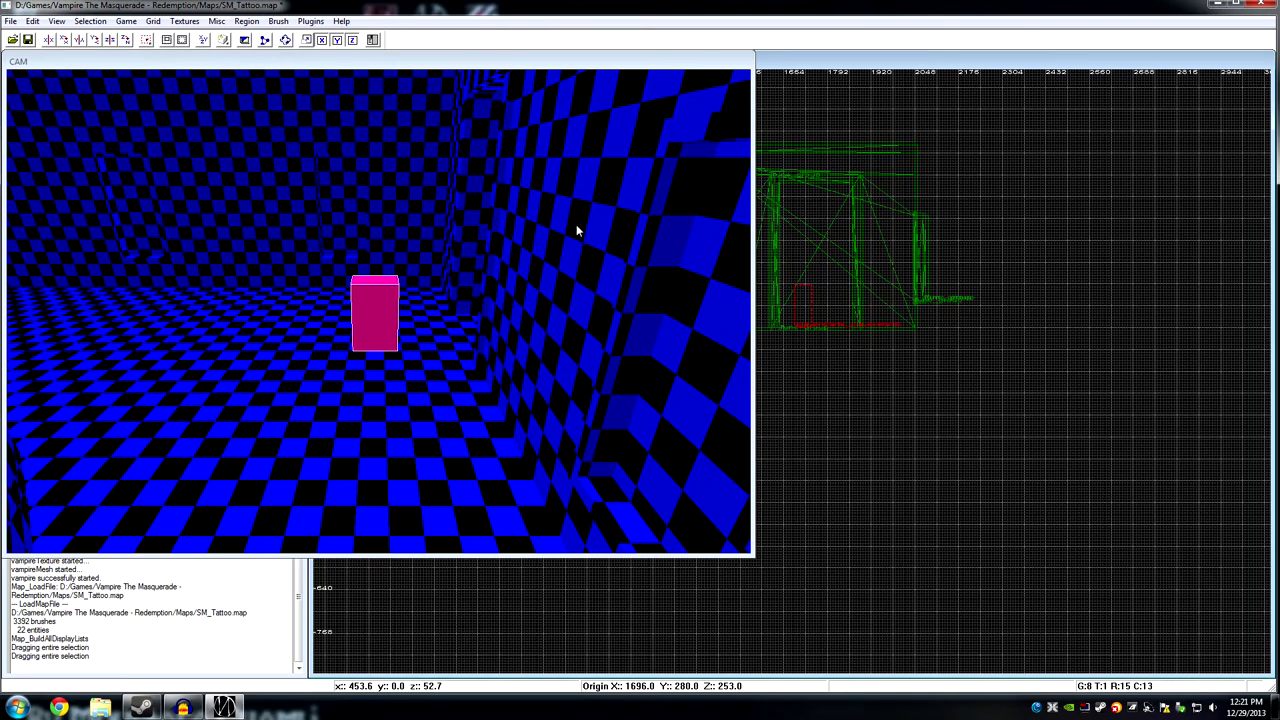
Discard the map changes, close Embrace and launch MilkShape 3D again.
left_click(1265, 6)
left_click(661, 390)
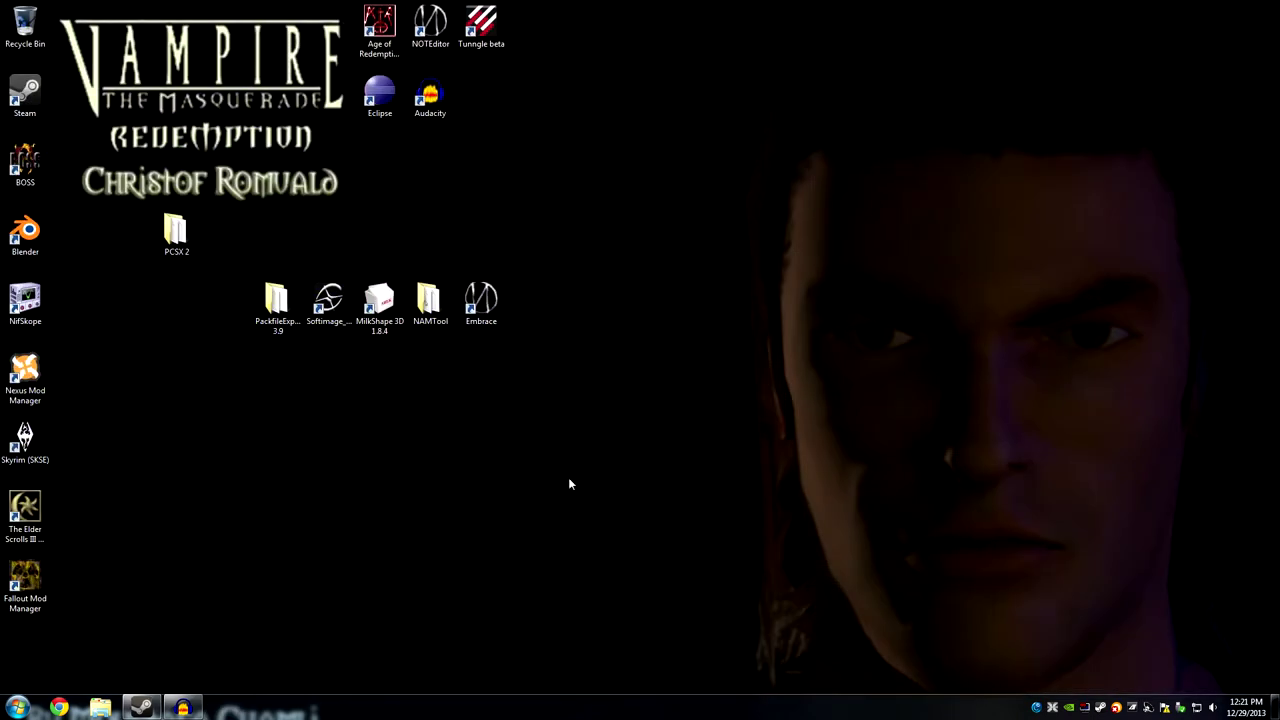
double_click(381, 310)
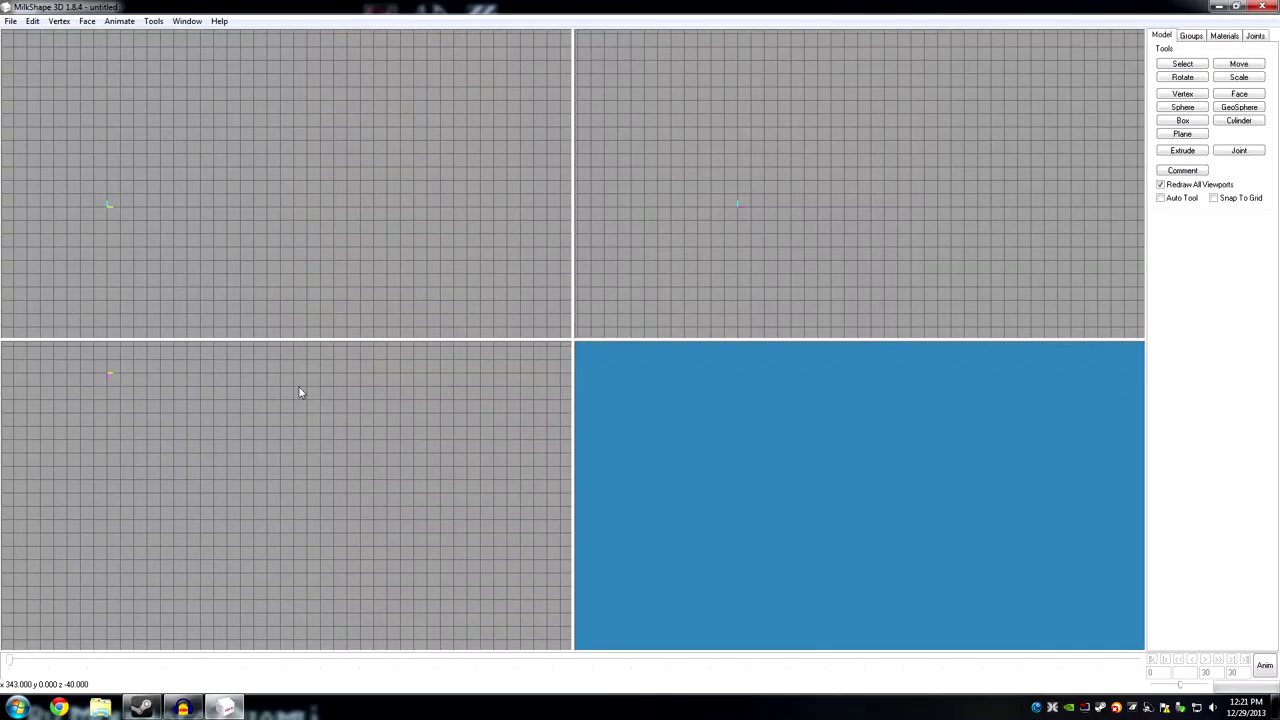
Import mesh0.xsi from the _SM_Tattoo folder as a SOFTIMAGE|XSI model.
left_click(10, 21)
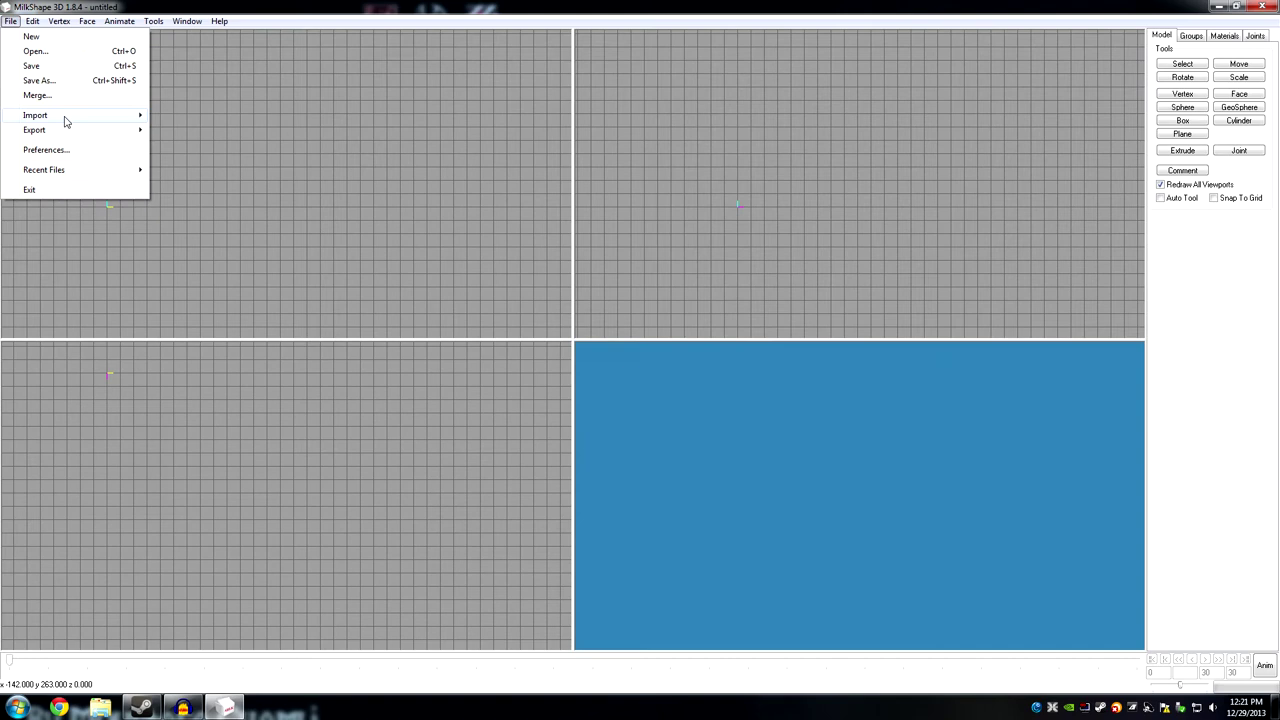
mouse_move(69, 119)
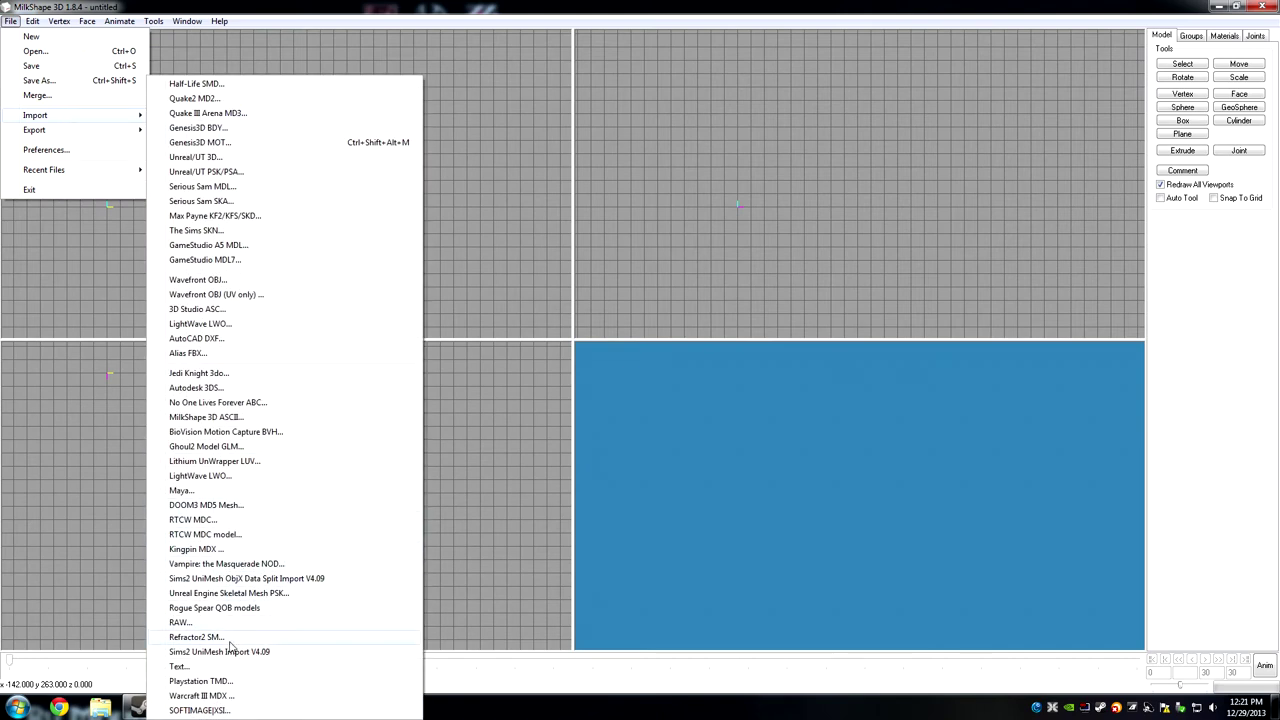
left_click(214, 711)
left_click(728, 309)
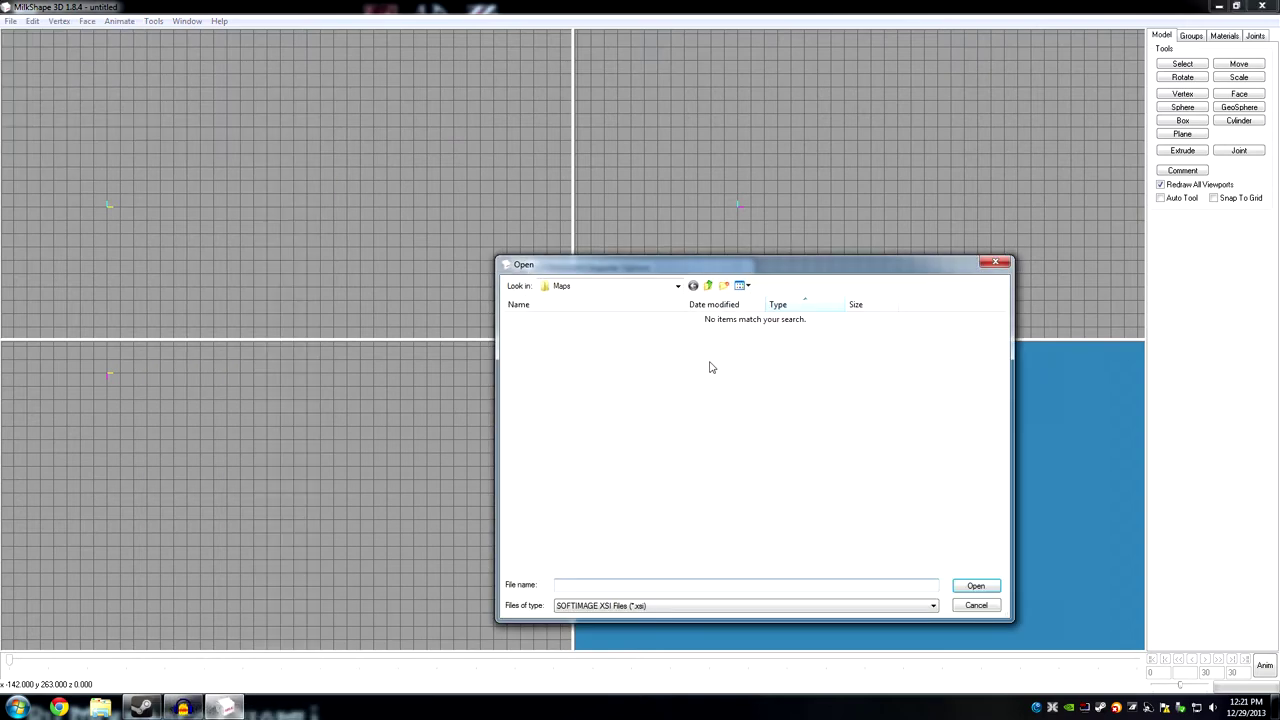
left_click(678, 286)
left_click(615, 397)
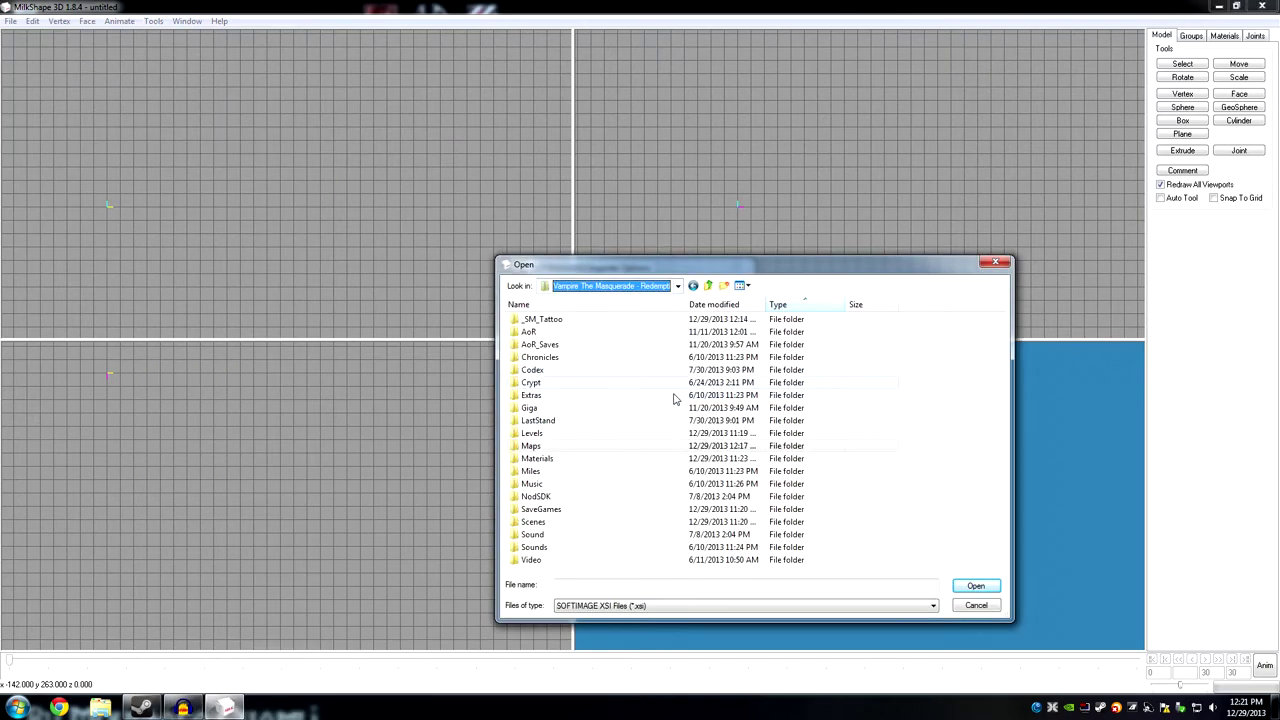
double_click(553, 320)
double_click(553, 346)
left_click(613, 418)
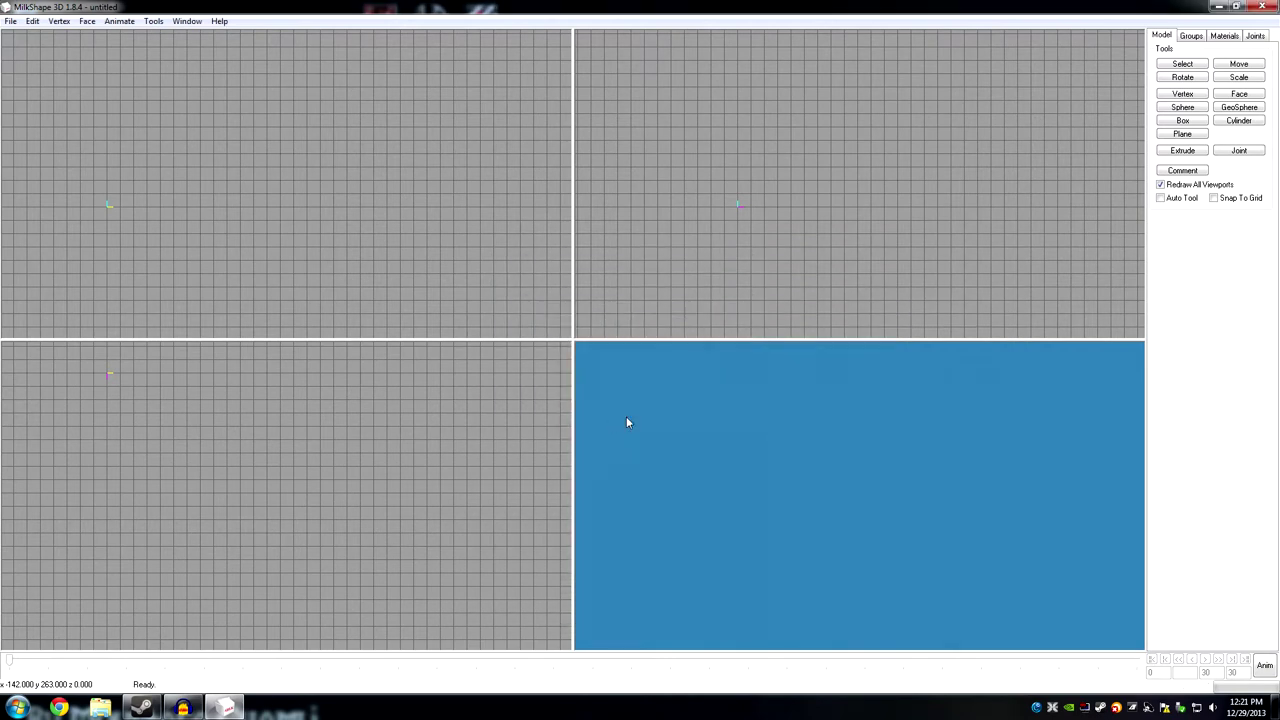
Select all of the imported geometry and mirror it front to back.
left_click(58, 21)
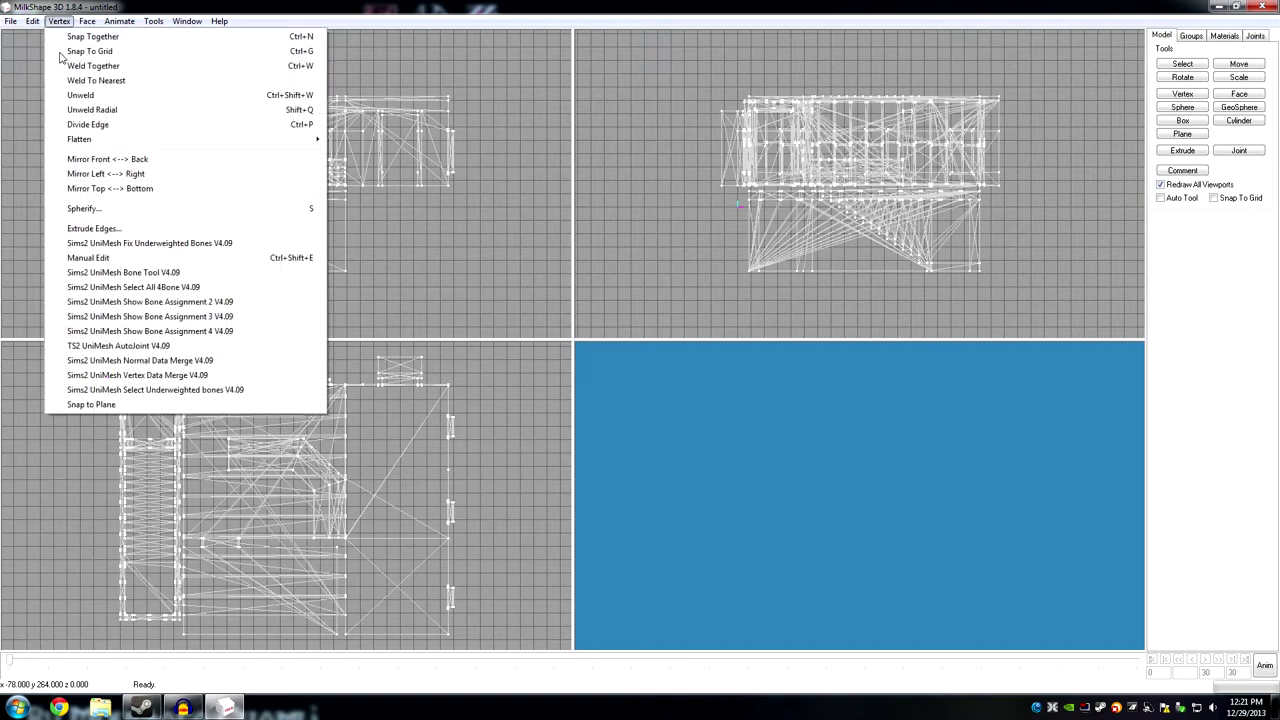
left_click(99, 160)
left_click(33, 21)
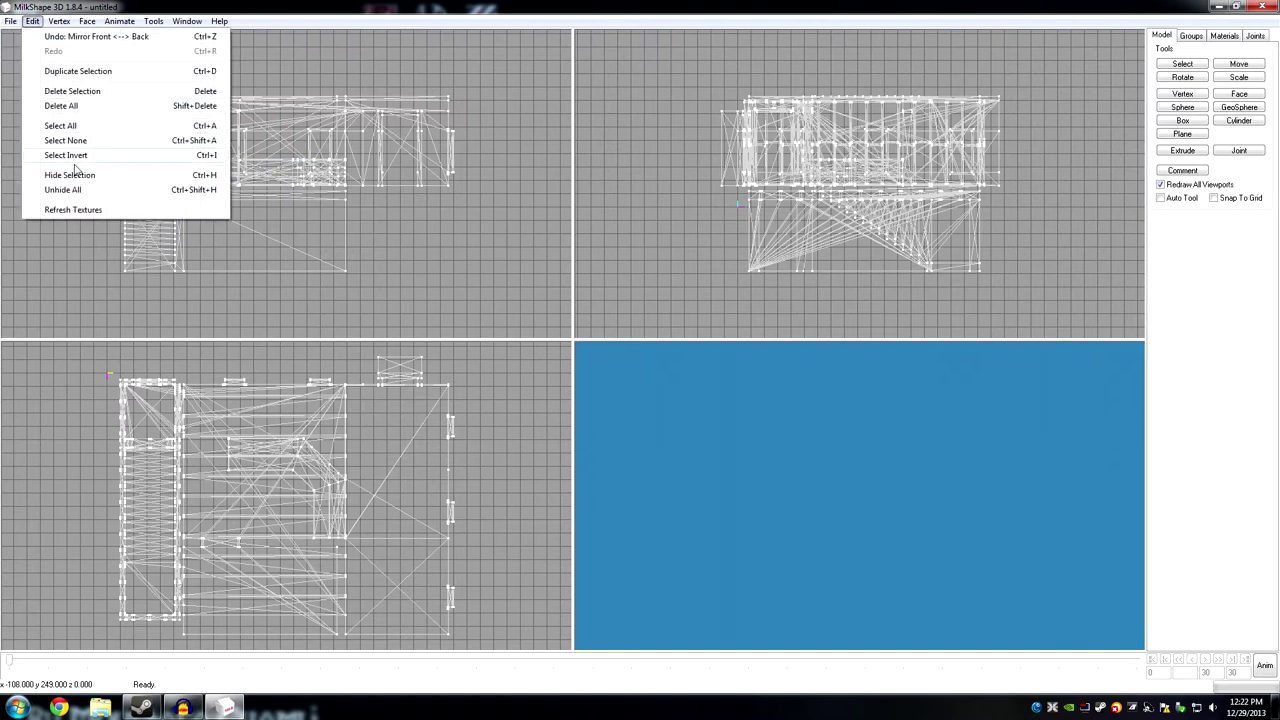
left_click(80, 126)
left_click(58, 21)
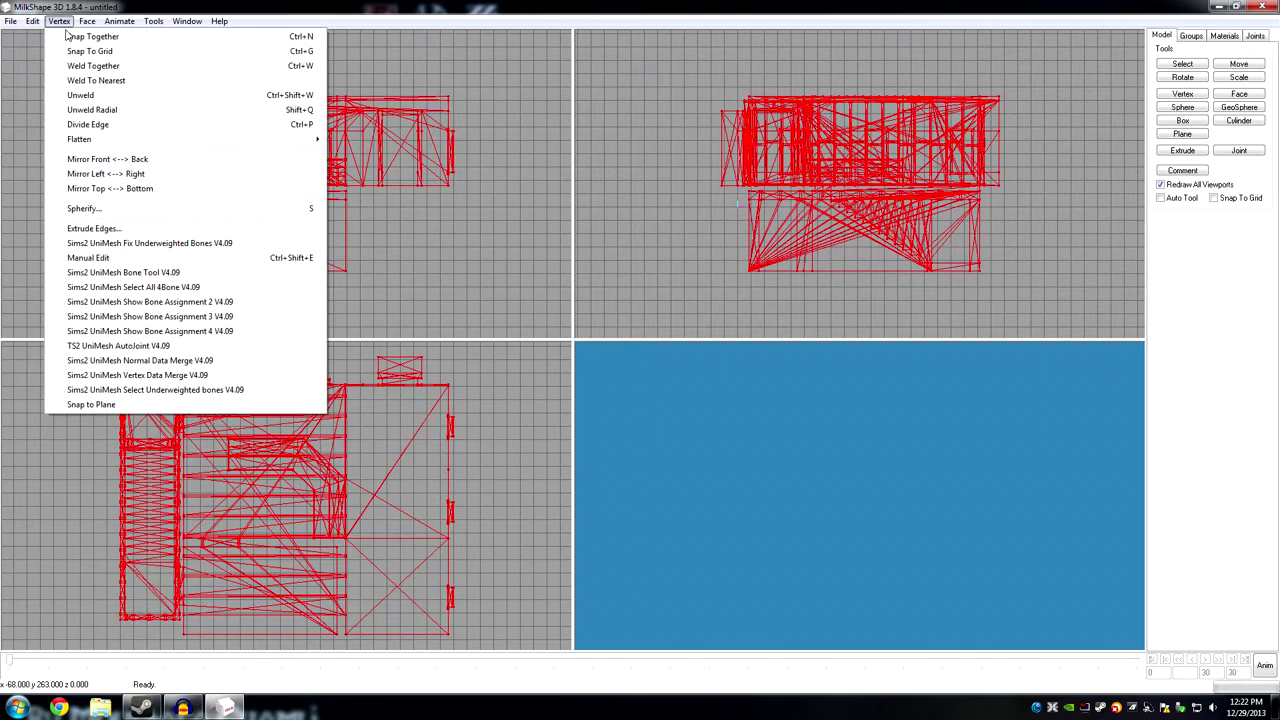
left_click(82, 163)
Set up a Q3Radiant MAP export with the model size scaled to 1000 Q3 units.
left_click(10, 21)
mouse_move(60, 130)
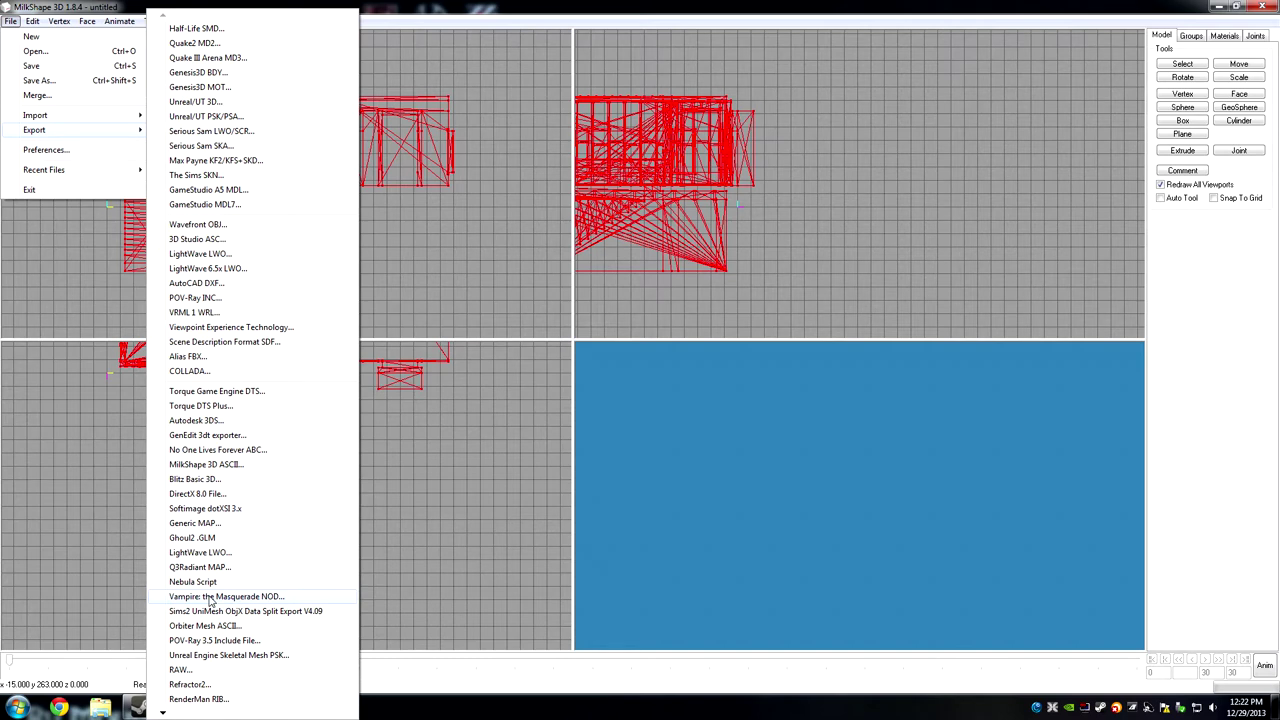
left_click(205, 567)
left_click(548, 385)
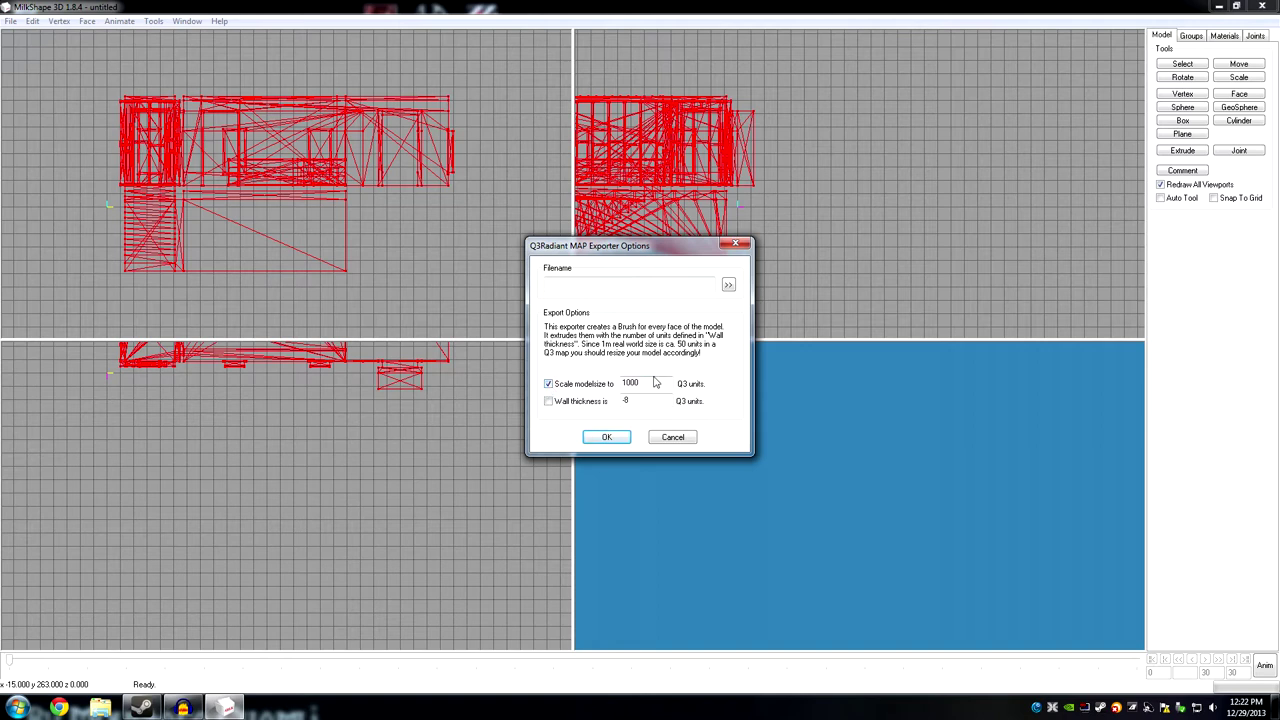
Choose SM_Tattoo.map in the Maps folder as the export file, replace the existing version and run the export.
left_click(728, 285)
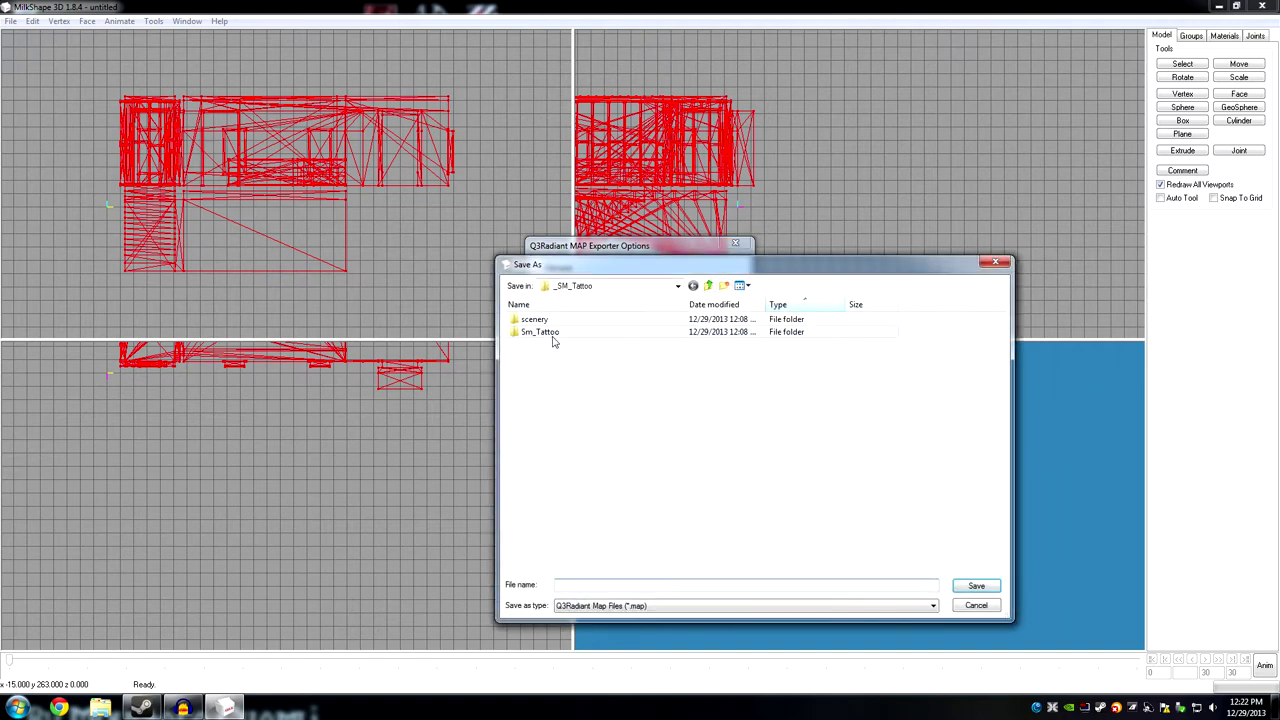
left_click(708, 286)
double_click(540, 447)
left_click(565, 319)
left_click(976, 586)
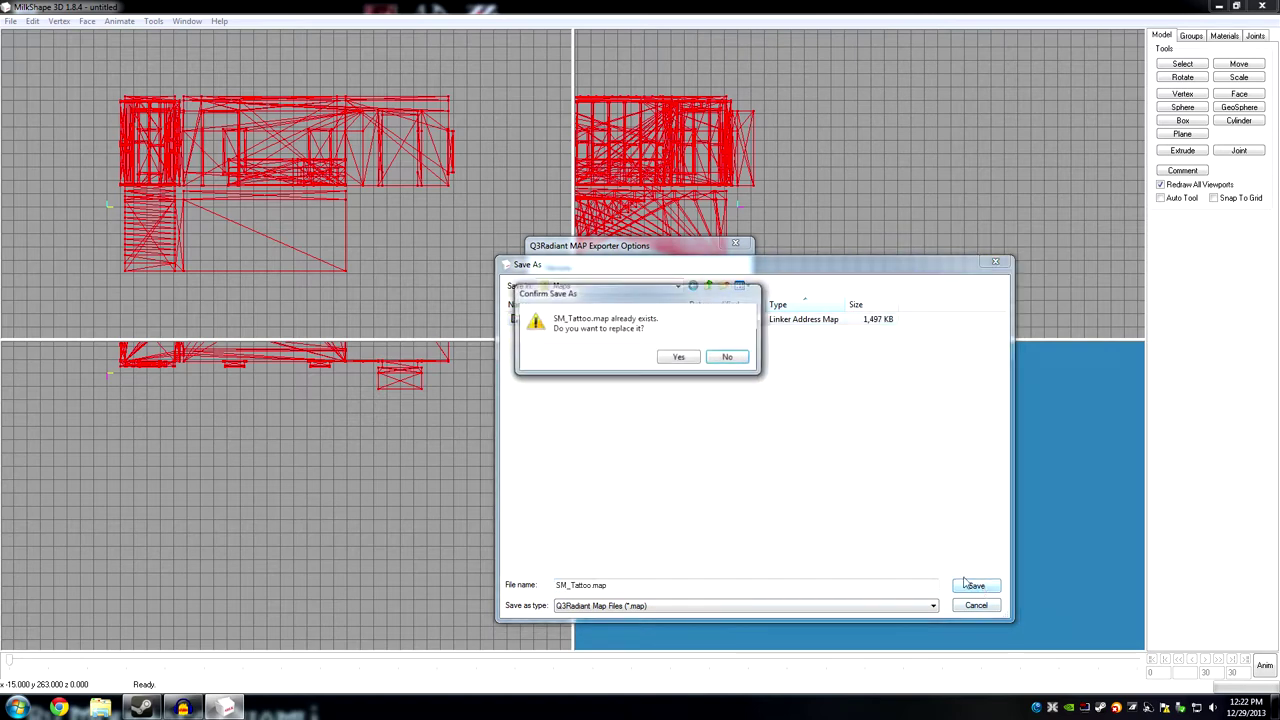
left_click(700, 376)
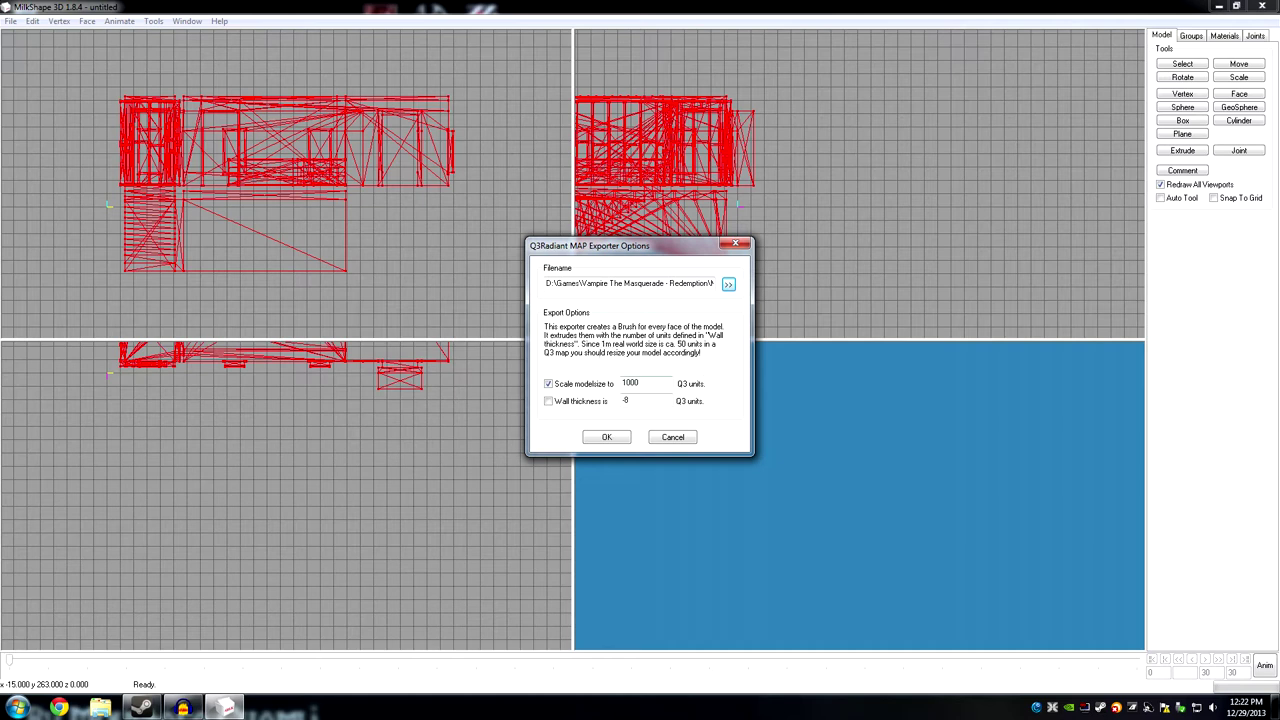
left_click(605, 440)
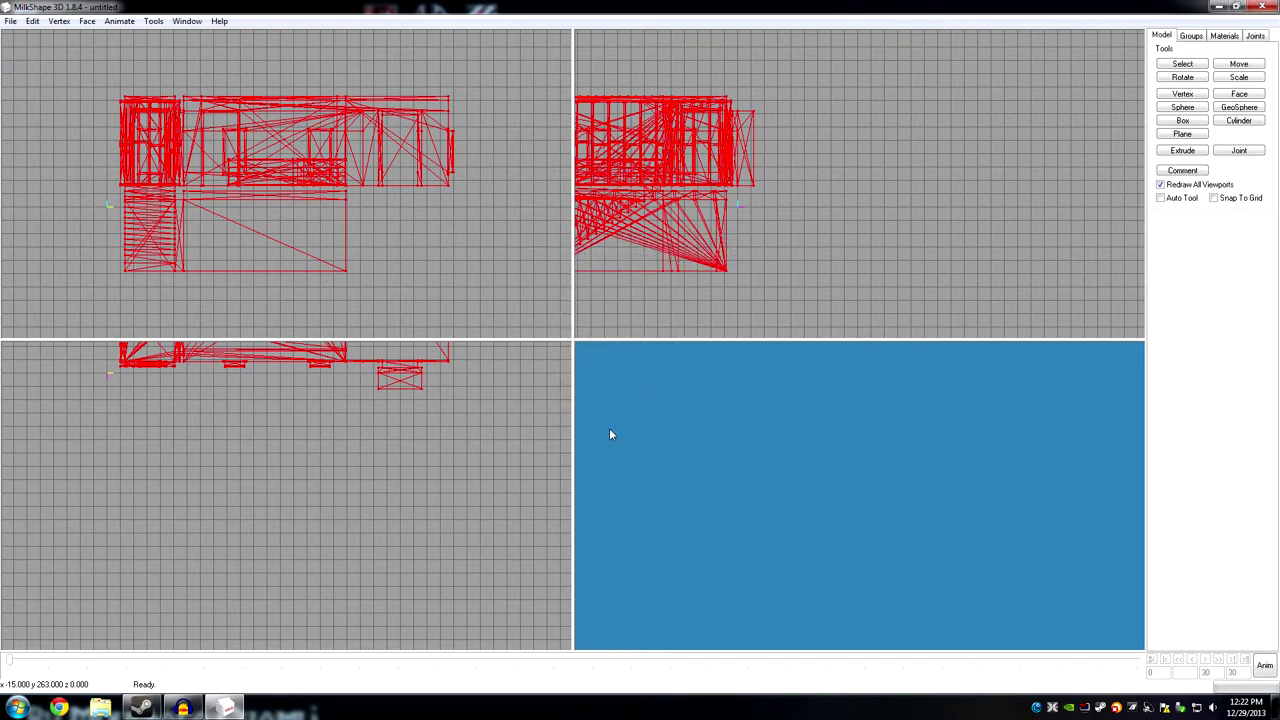
Close MilkShape 3D without saving the modified model.
left_click(1272, 6)
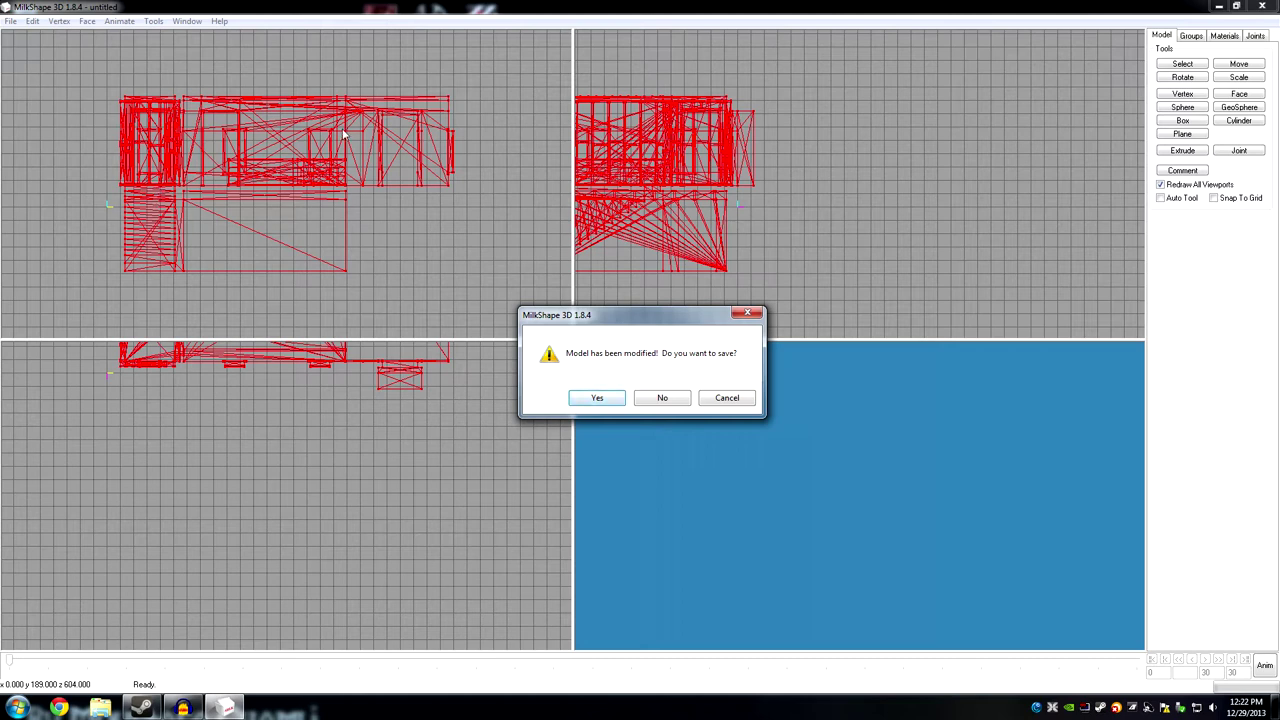
left_click(596, 399)
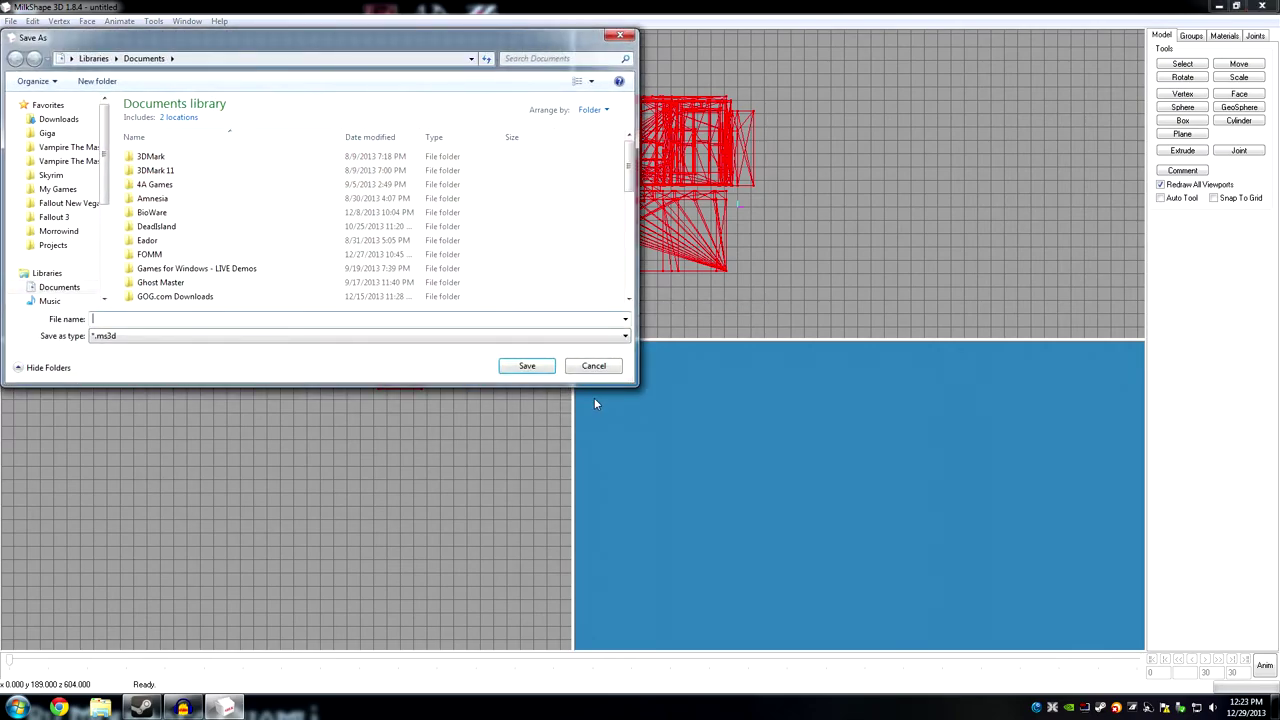
left_click(604, 366)
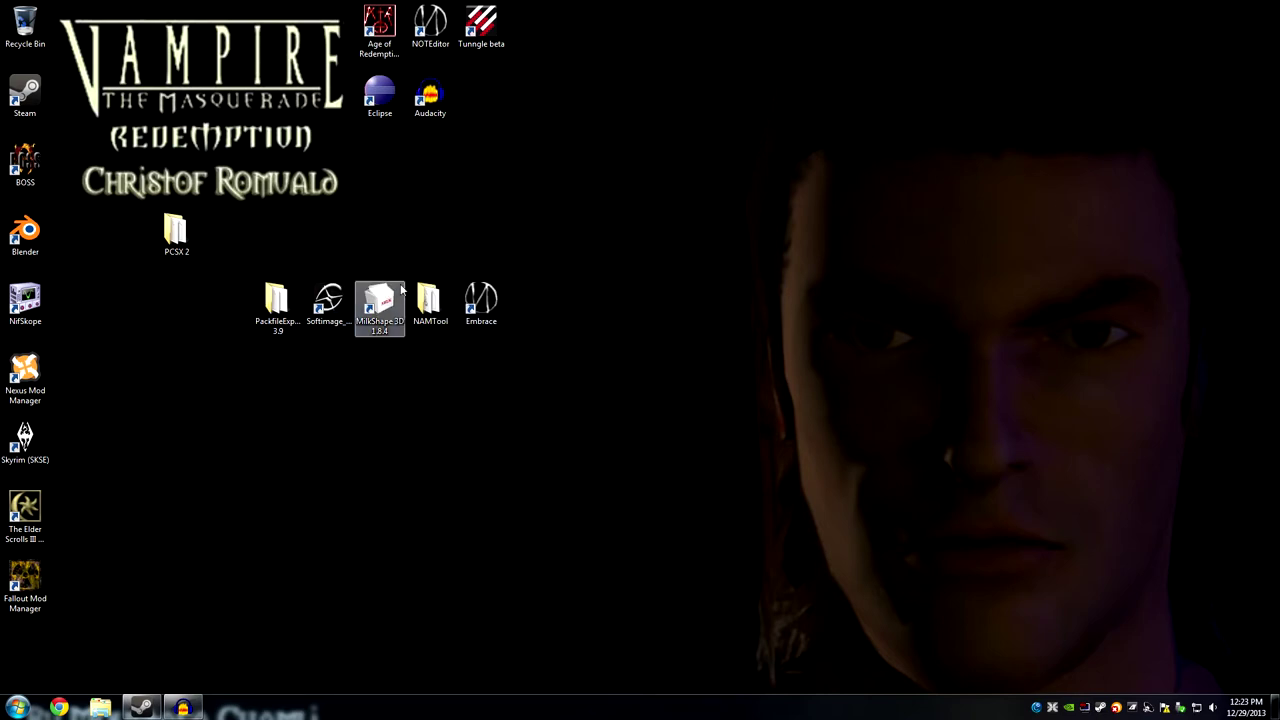
Launch Embrace and open SM_Tattoo.map from the Maps folder.
double_click(481, 303)
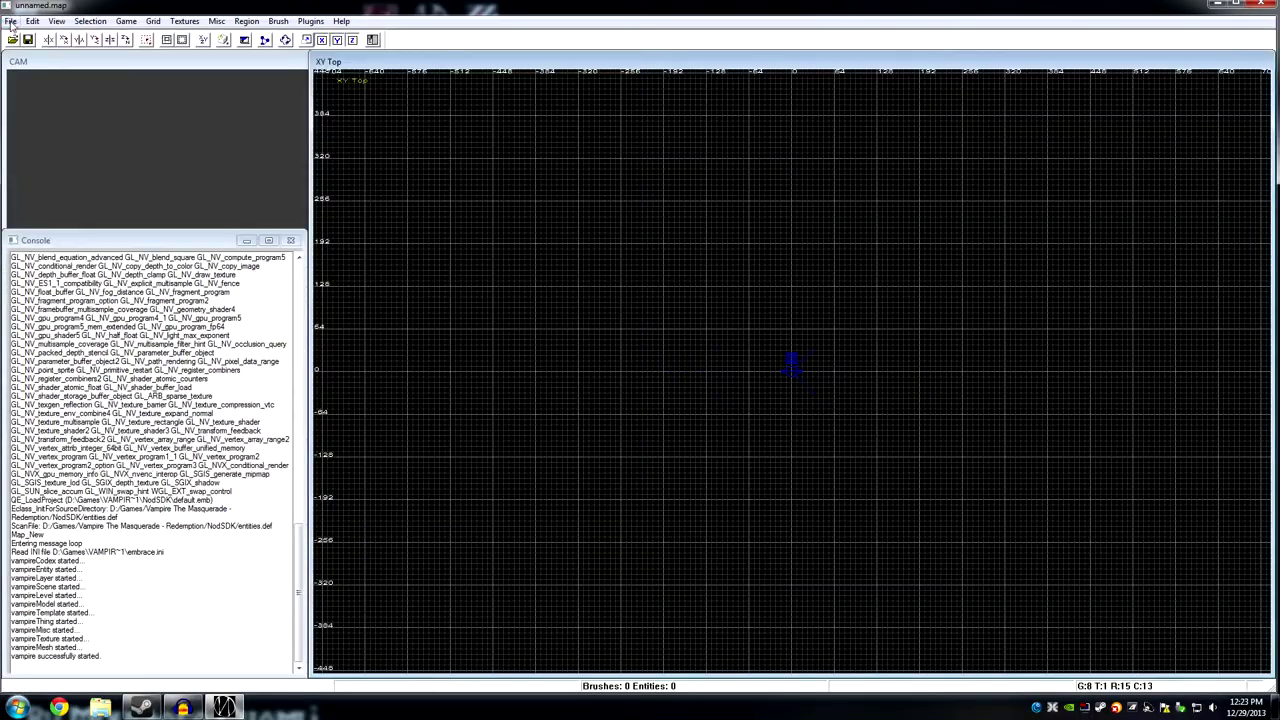
left_click(10, 21)
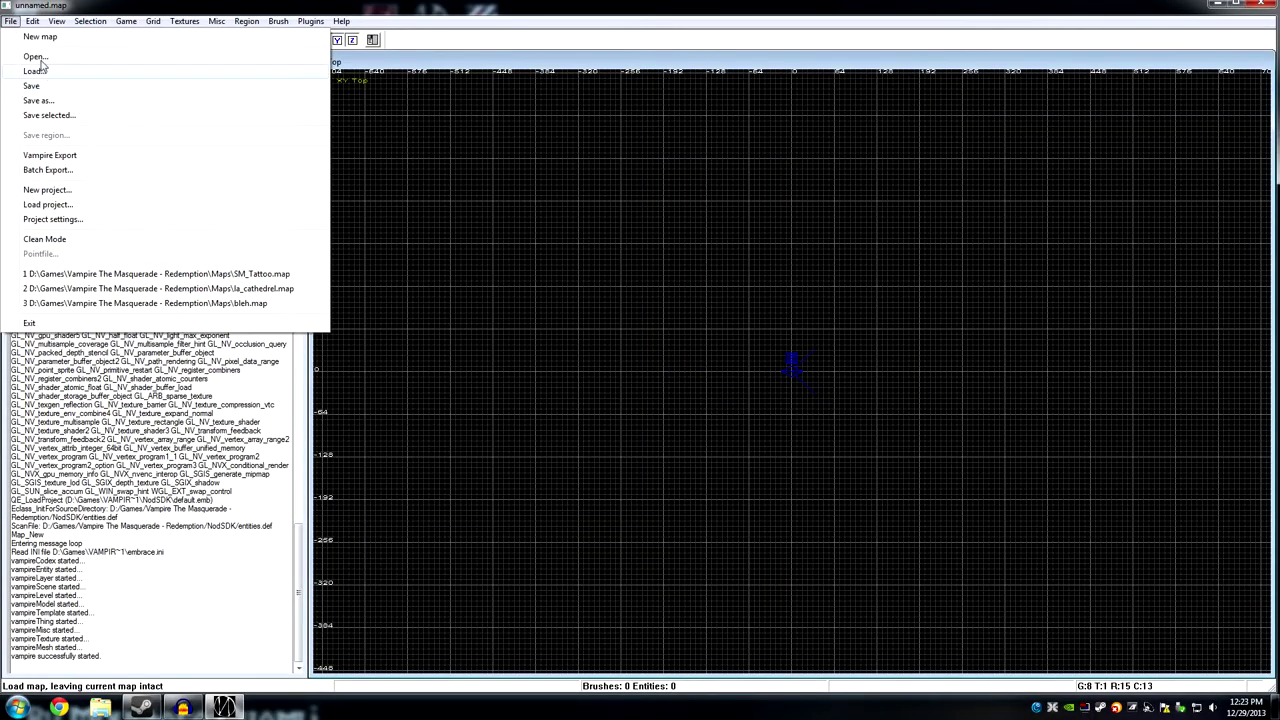
left_click(40, 57)
double_click(620, 273)
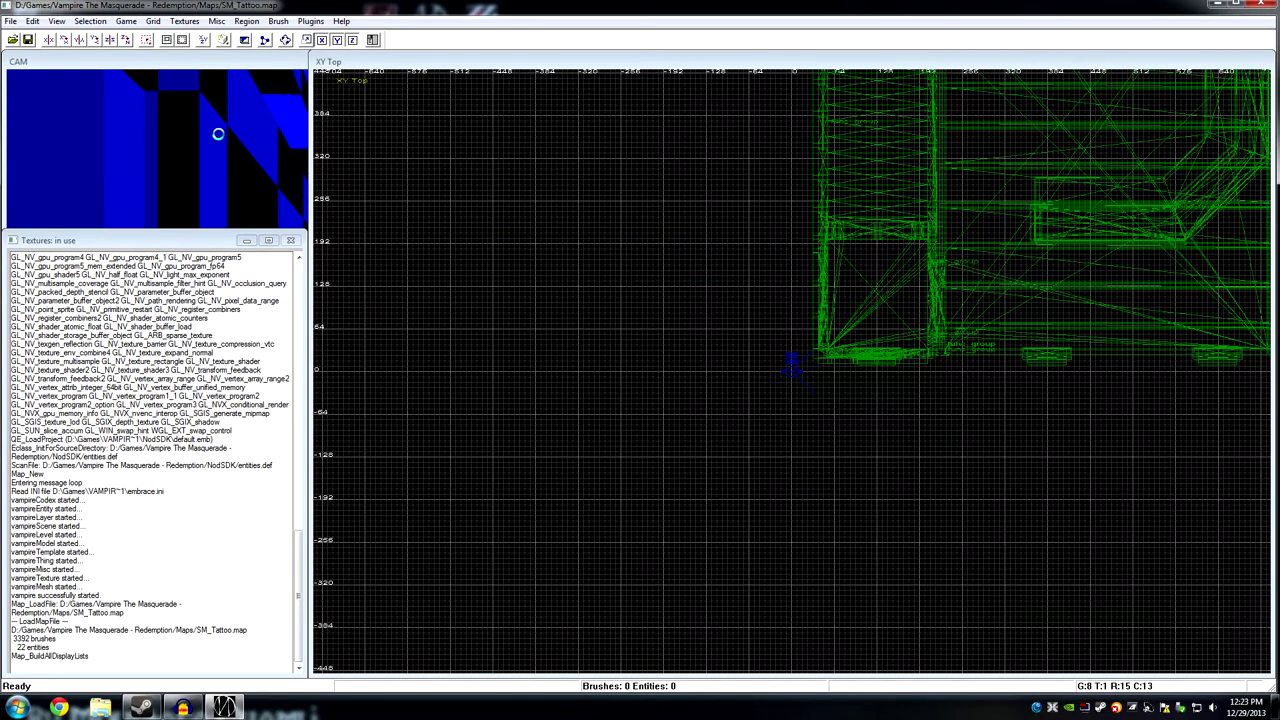
Move the enlarged camera view through the hallway and main room to examine the re-exported walls, doorways and counter.
key("Left")
key("Left")
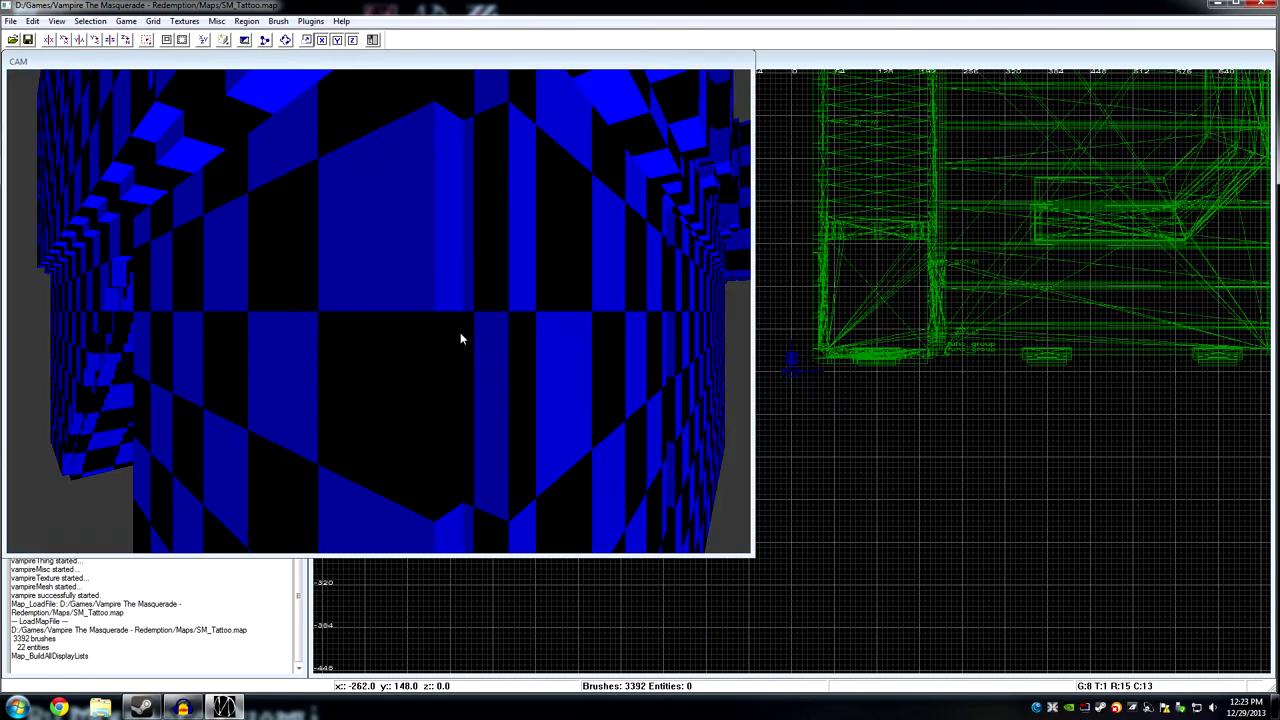
key("d")
key("d")
key("Up")
key("Up")
key("Up")
key("Up")
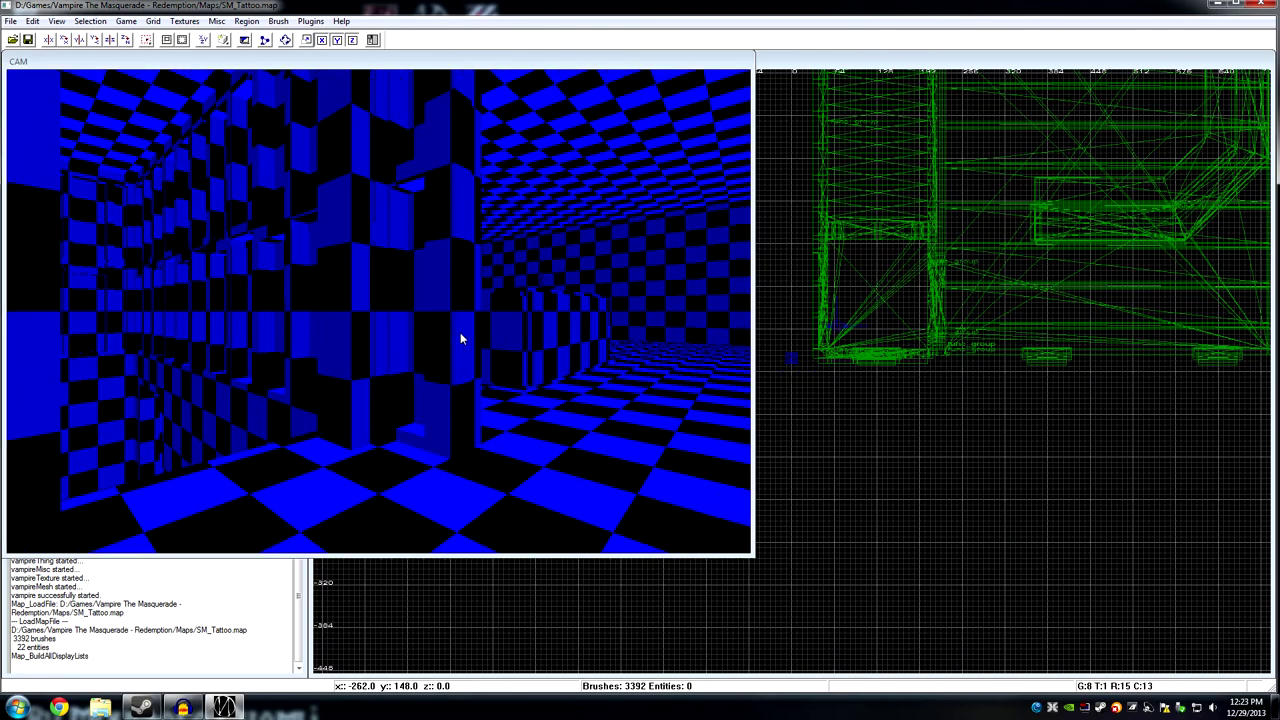
key("Right")
key("Right")
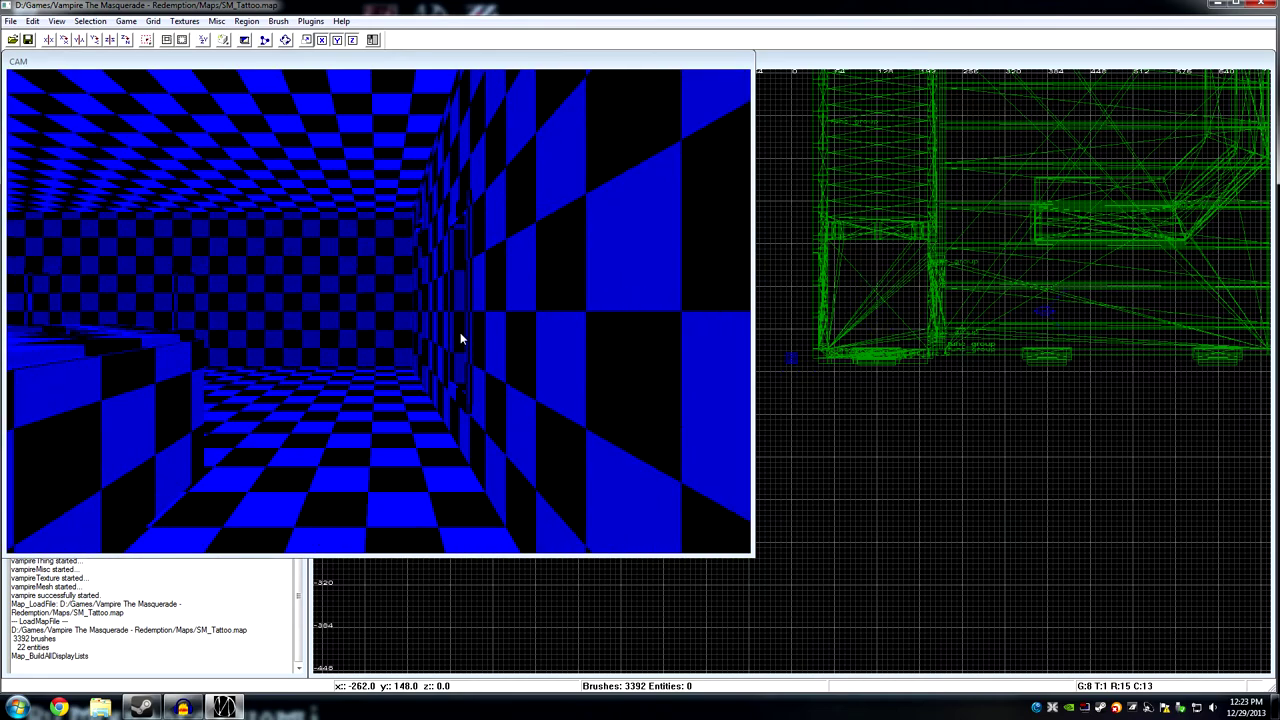
key("Left")
key("Left")
key("Left")
key("Left")
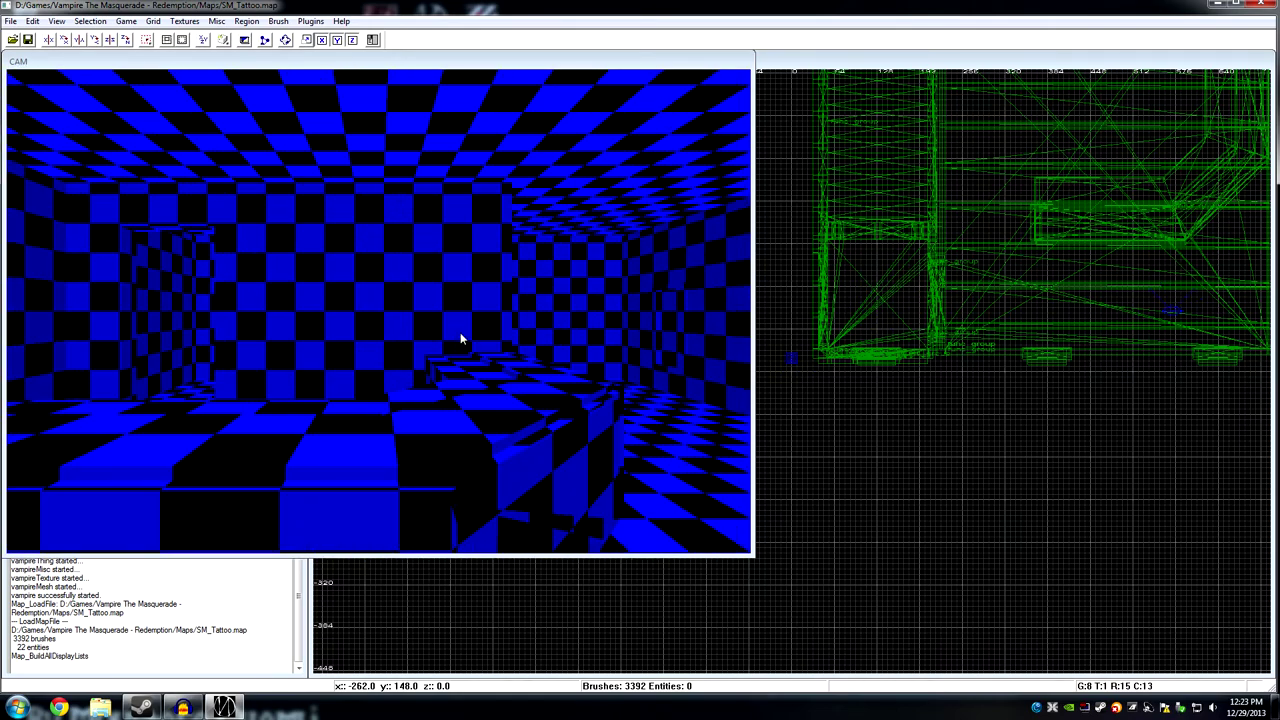
key("Left")
key("Left")
key("Left")
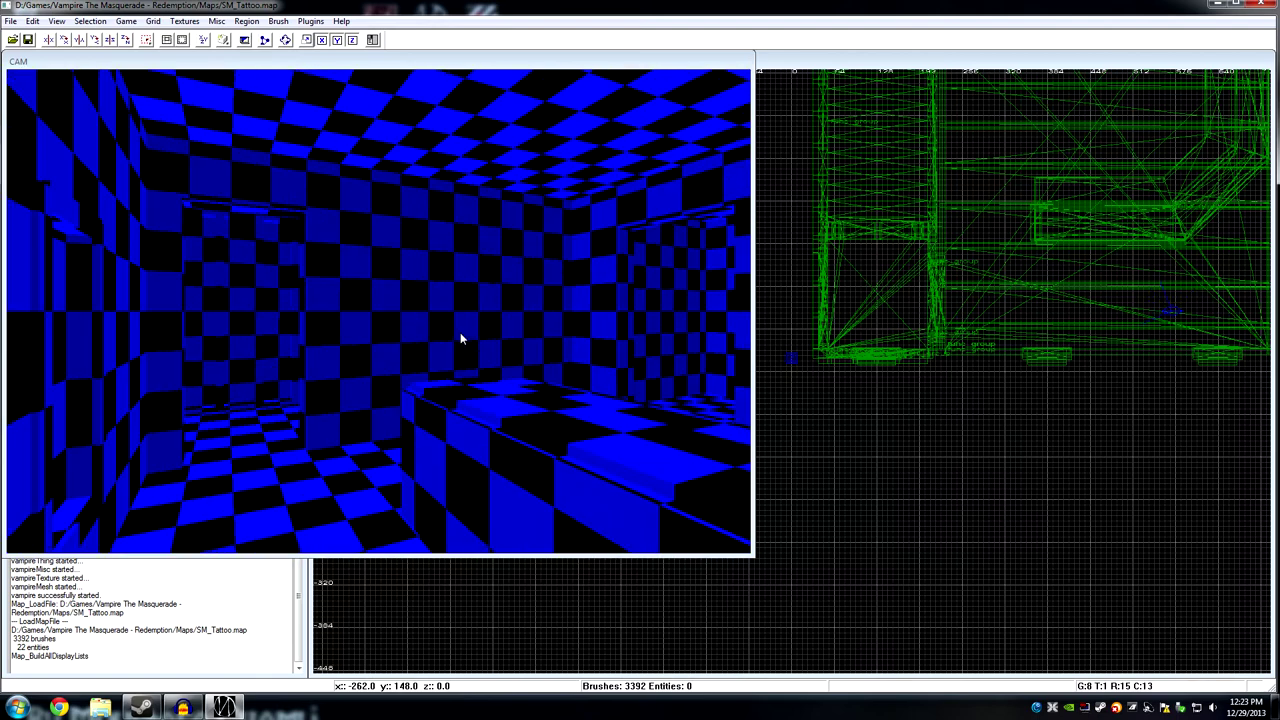
key("Right")
key("Right")
key("Right")
key("Right")
key("Right")
key("Right")
key("Right")
key("Right")
key("Right")
key("Right")
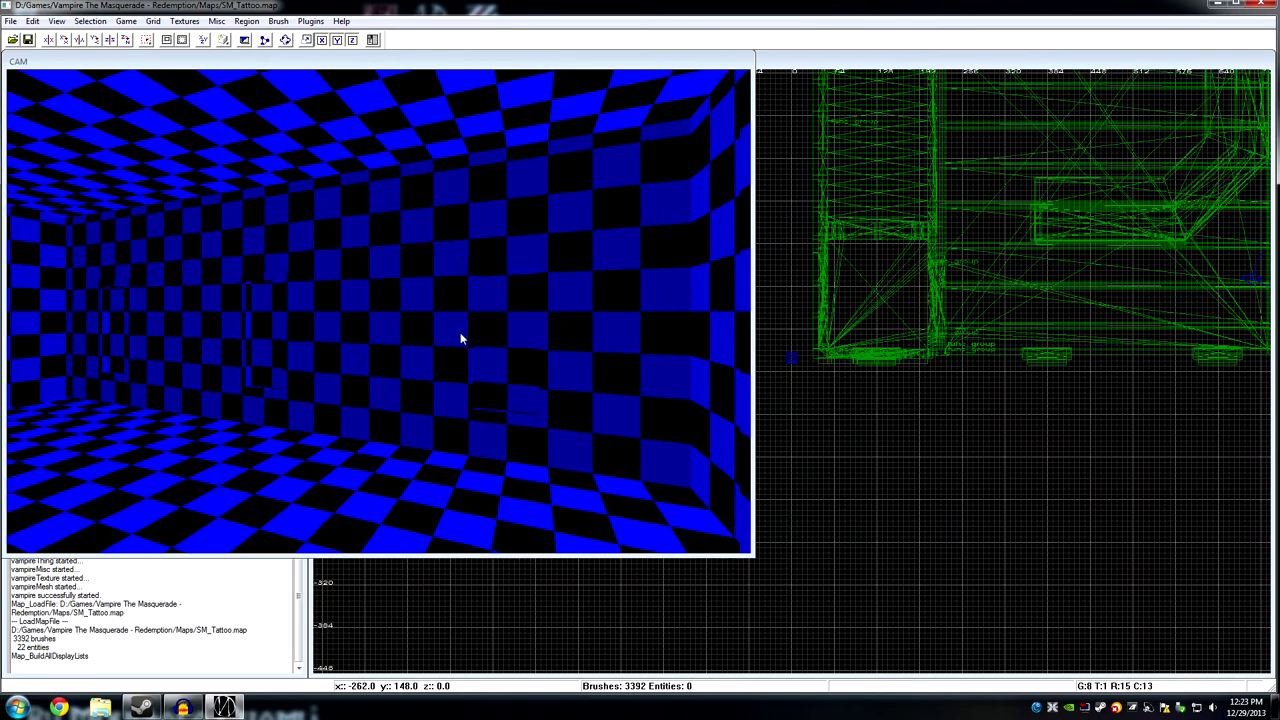
key("Up")
key("Up")
key("Up")
key("Up")
key("Right")
key("Right")
Add a playerstarts_playerstart0 entity in the open area beyond the counter and position it at X 848, Y 176.
right_click_drag(1019, 297, 544, 416)
right_click(898, 377)
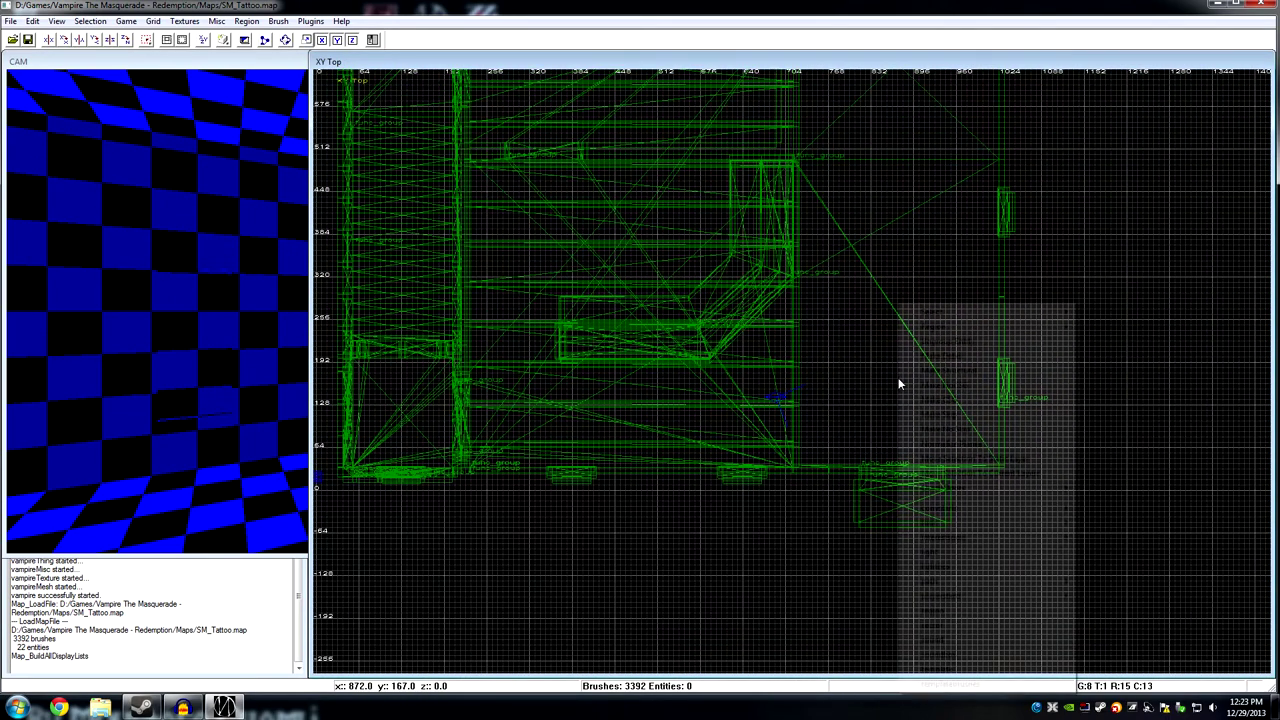
mouse_move(945, 598)
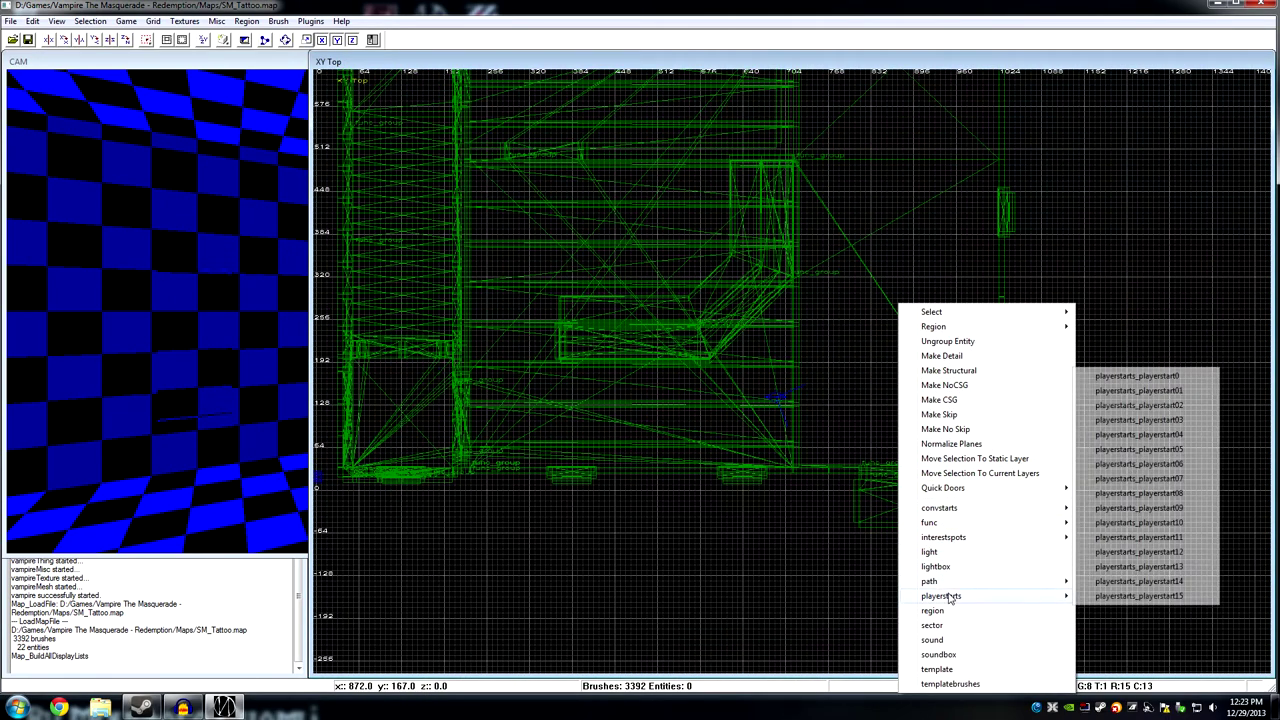
left_click(1155, 381)
left_click_drag(926, 369, 905, 402)
key("Right")
key("Down")
key("Down")
key("Left")
key("Right")
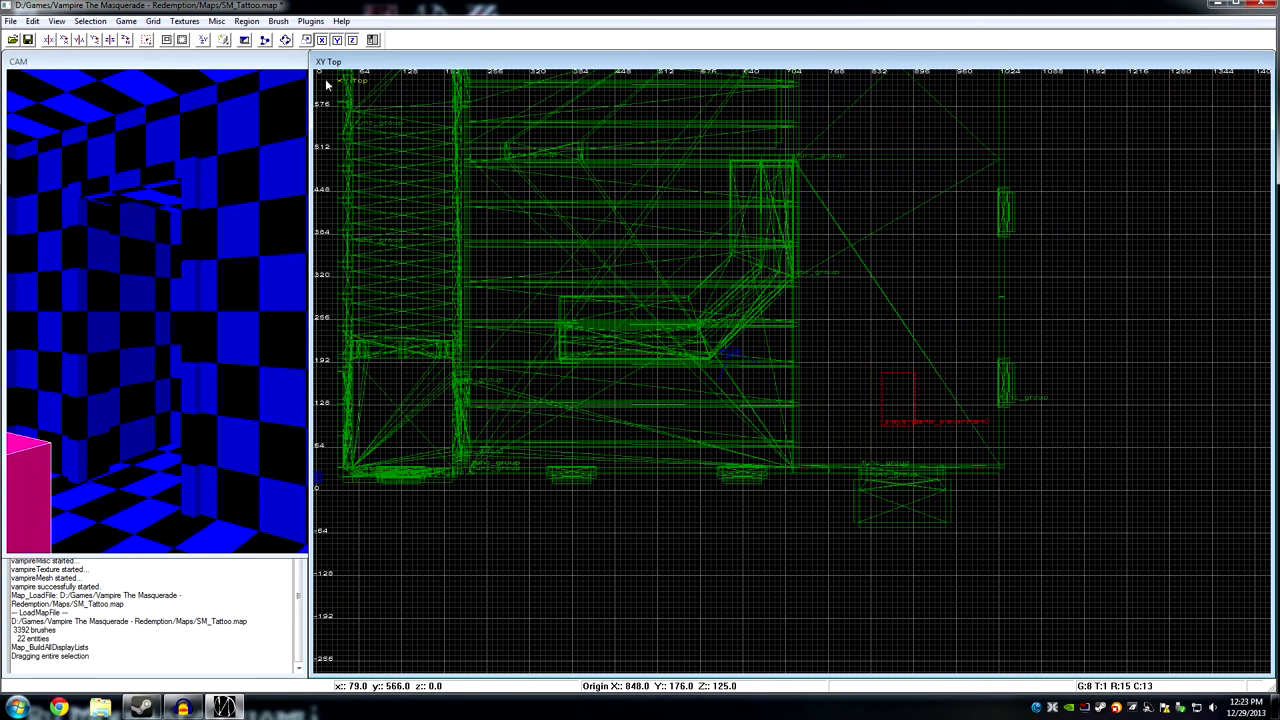
Raise the player start to Z 189 in the front view so it stands on the room's floor.
left_click(201, 40)
left_click_drag(814, 357, 813, 318)
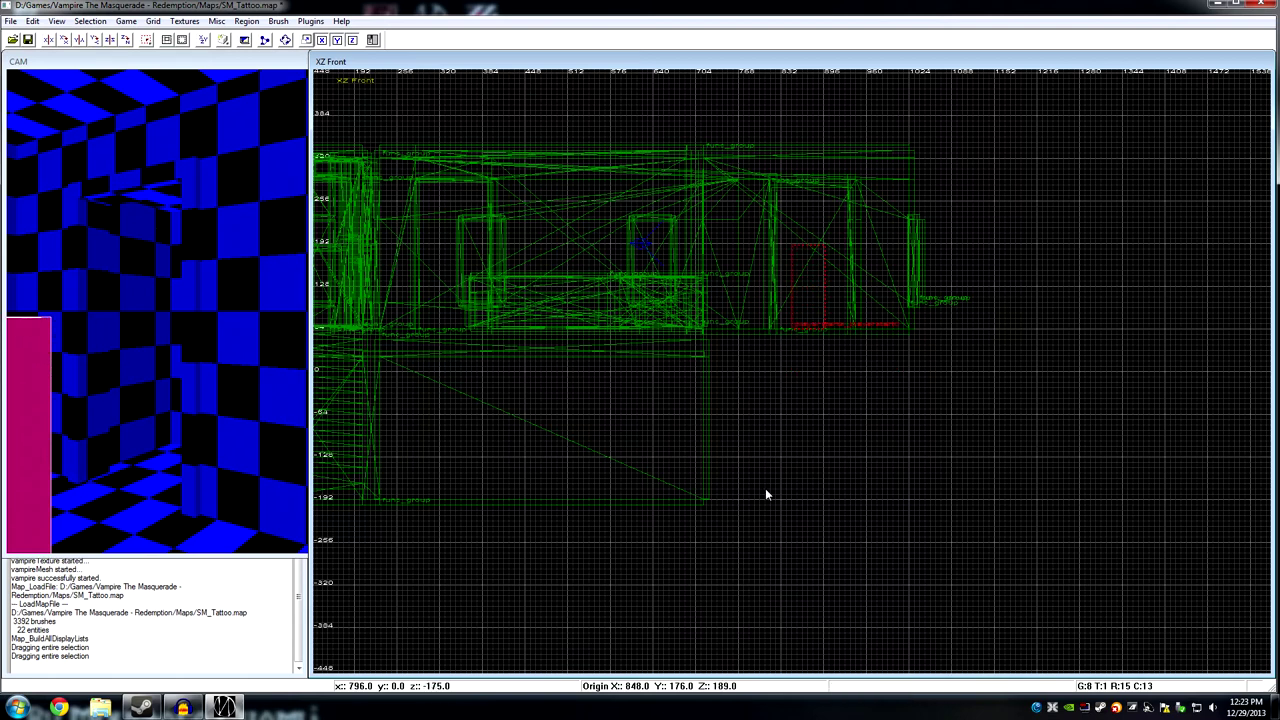
left_click(236, 362)
key("Left")
key("Left")
key("Left")
key("Left")
right_click_drag(240, 160, 225, 118)
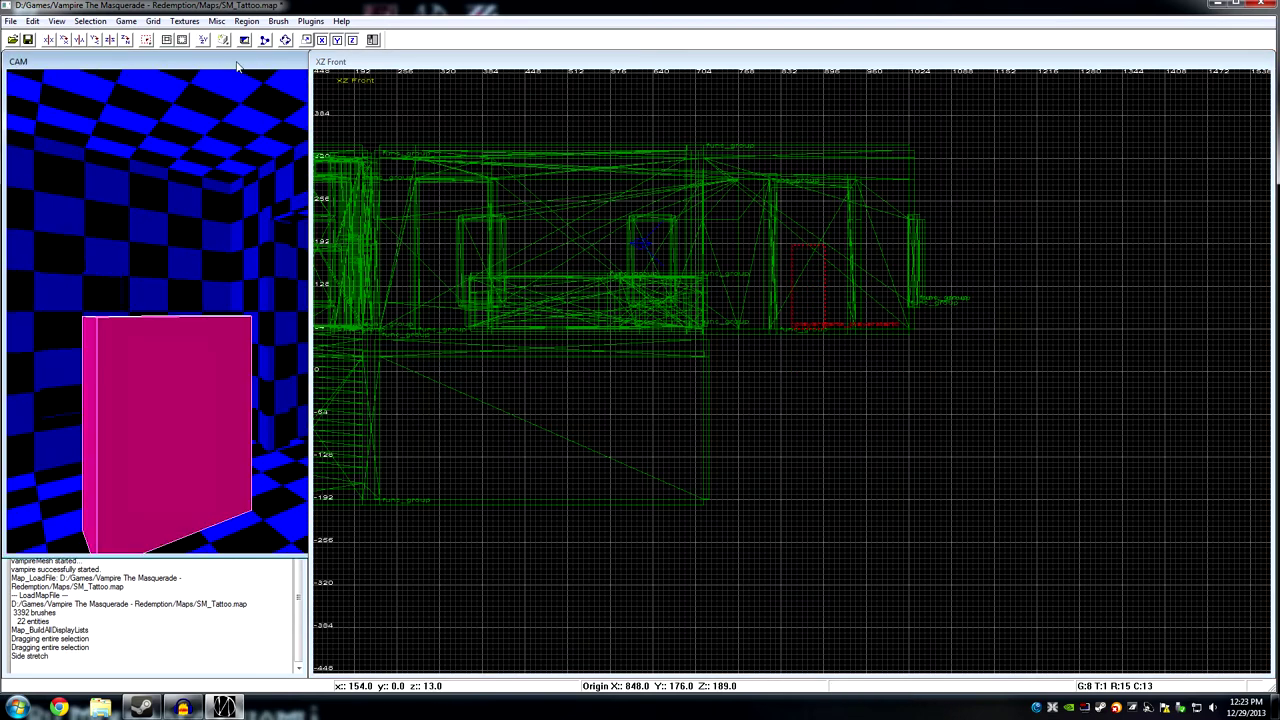
Examine the player start's size against the walls, doorway and counter in the enlarged camera view.
left_click(238, 66)
key("z")
key("a")
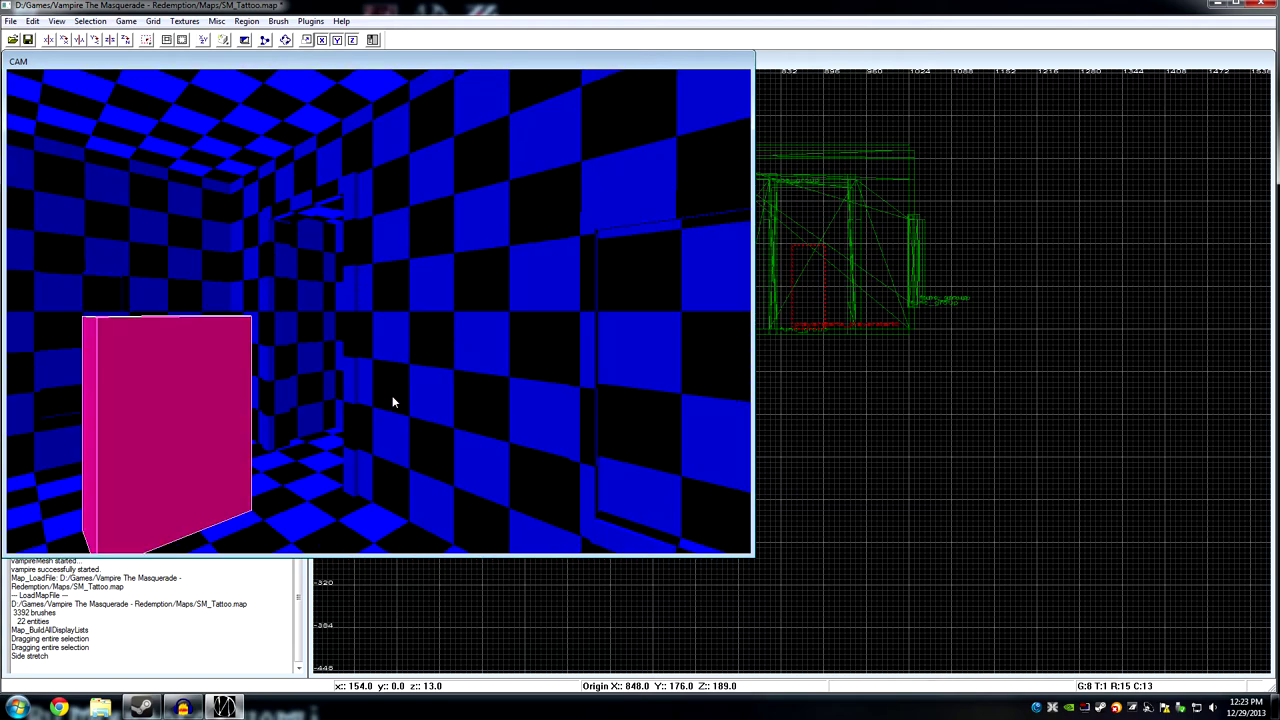
key("d")
key("d")
key("z")
right_click_drag(392, 402, 392, 402)
key("Up")
key("Up")
key("Up")
key("Up")
key("Up")
key("Up")
key("Up")
key("Up")
key("Left")
key("Left")
key("Left")
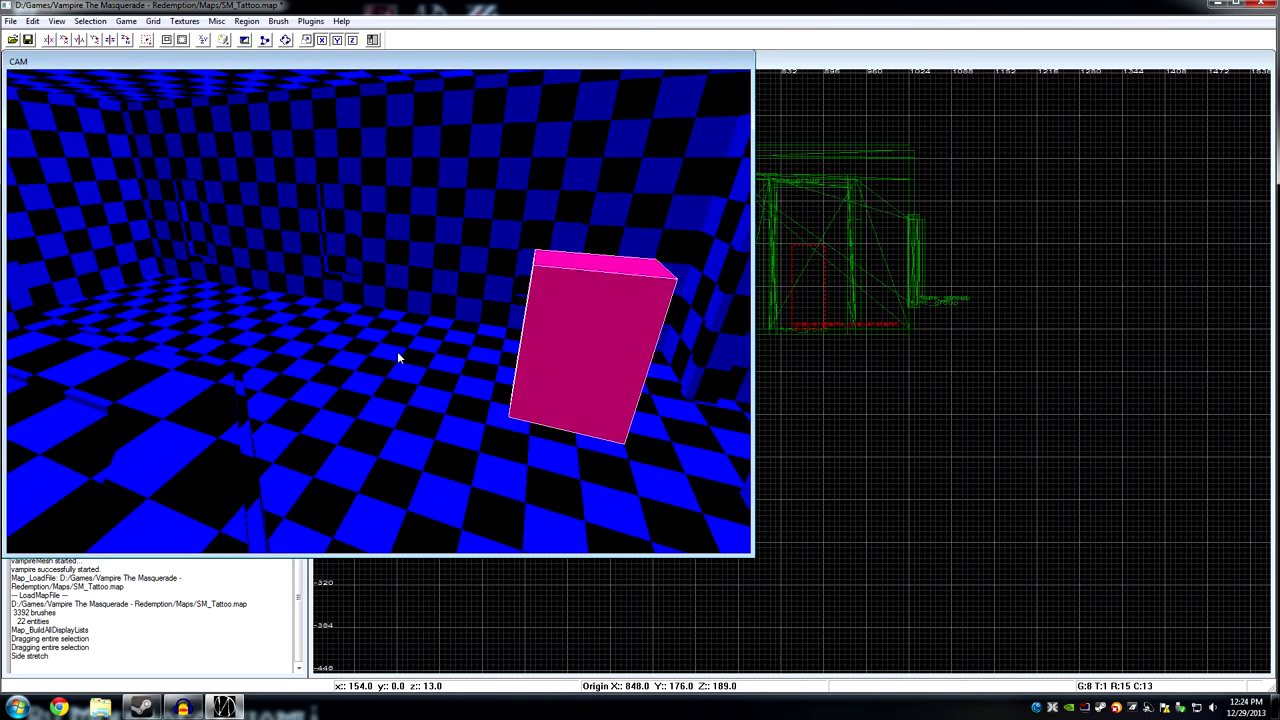
right_click_drag(370, 338, 443, 326)
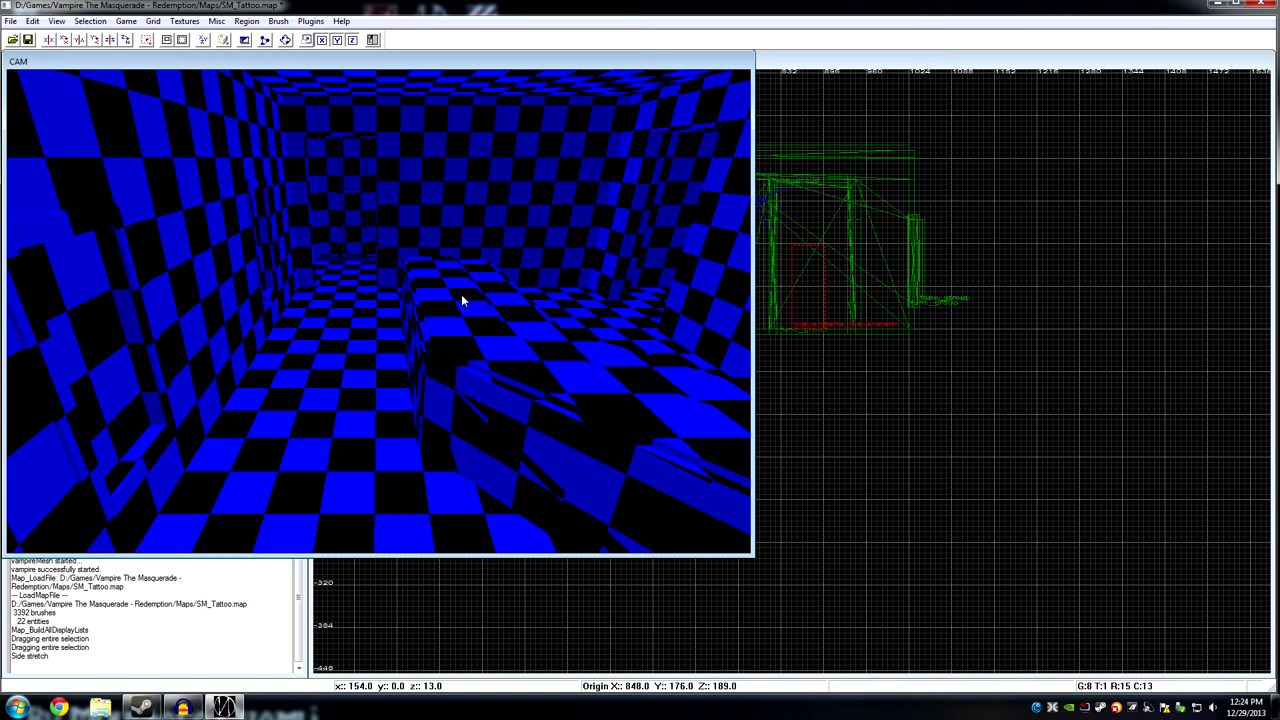
Examine the textures assigned to the window and floor faces in the Surface inspector.
key("s")
left_click(446, 318)
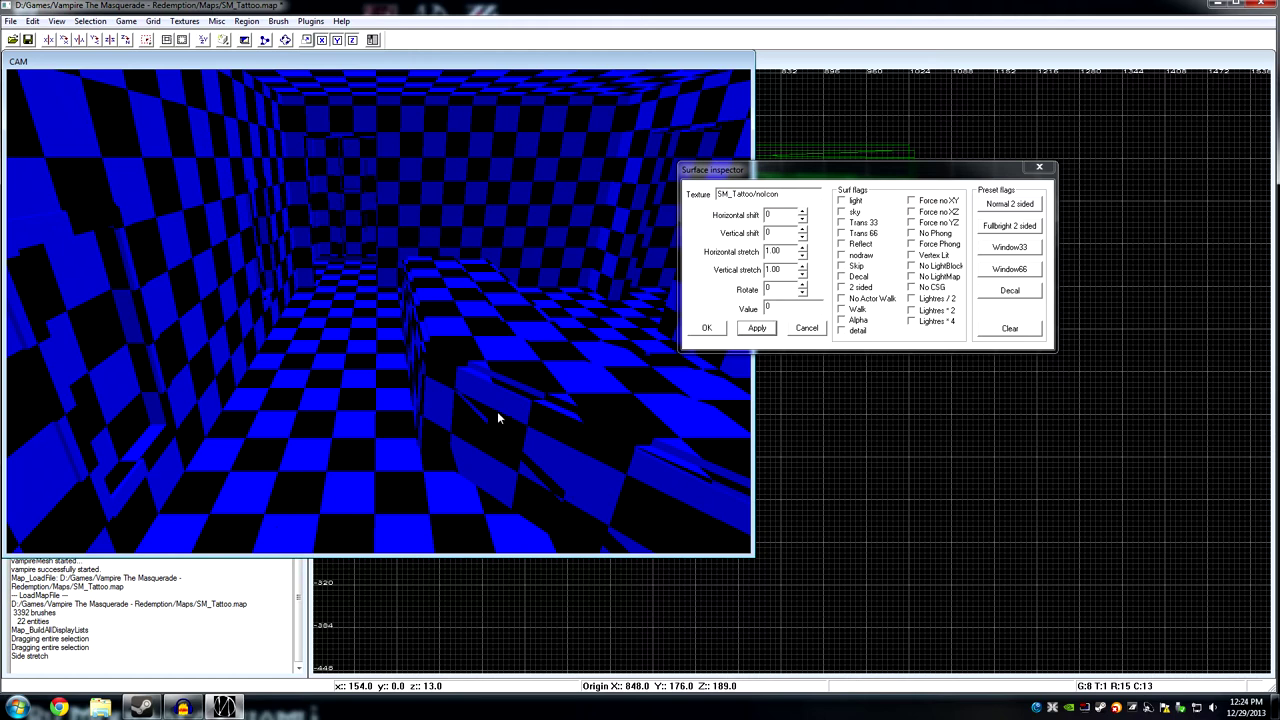
left_click(744, 194)
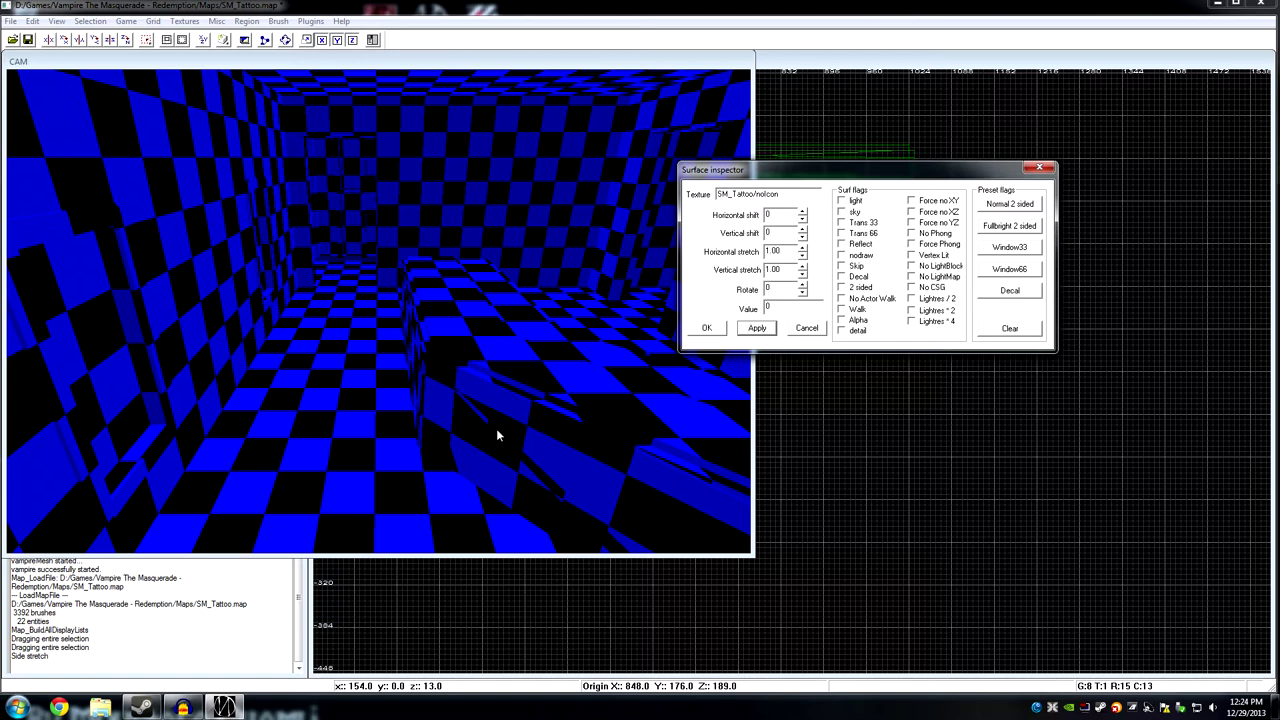
left_click(326, 421)
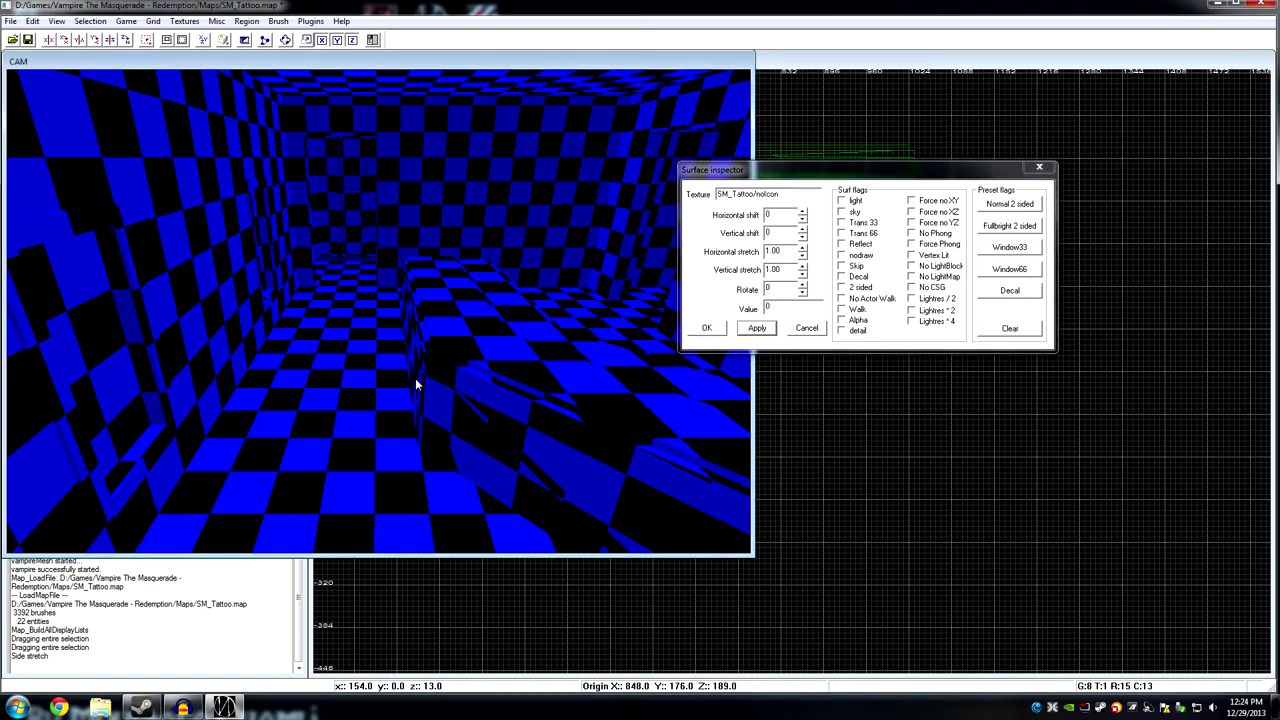
left_click_drag(879, 177, 734, 187)
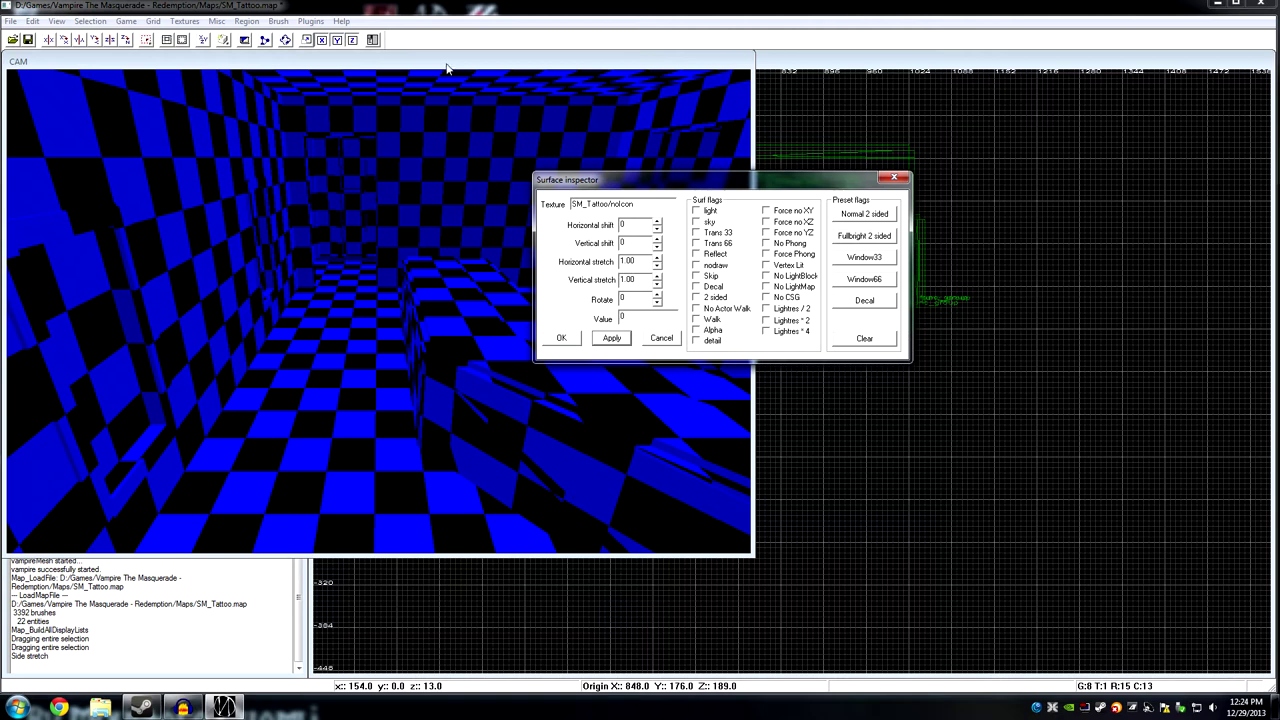
middle_click(432, 170)
left_click(156, 308, "ctrl+shift")
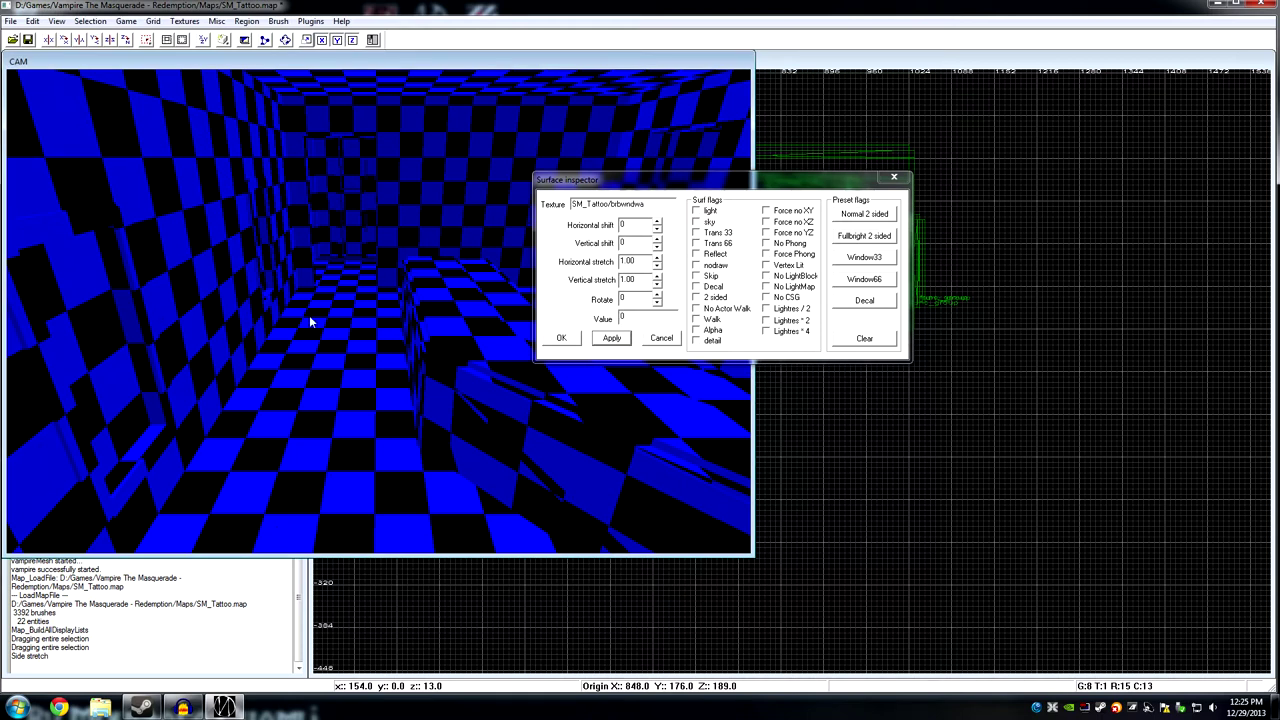
left_click(348, 365, "ctrl+shift")
left_click(661, 339)
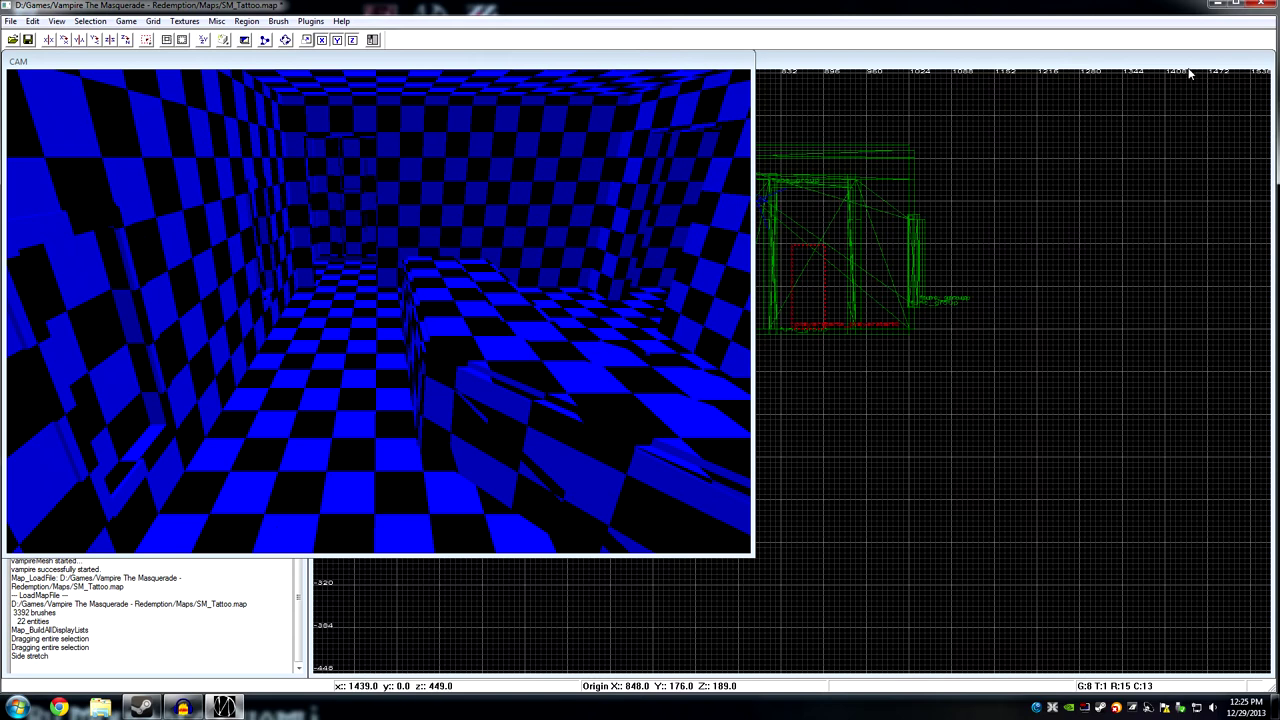
Discard the map changes, close Embrace and open a Windows Explorer window.
left_click(1262, 6)
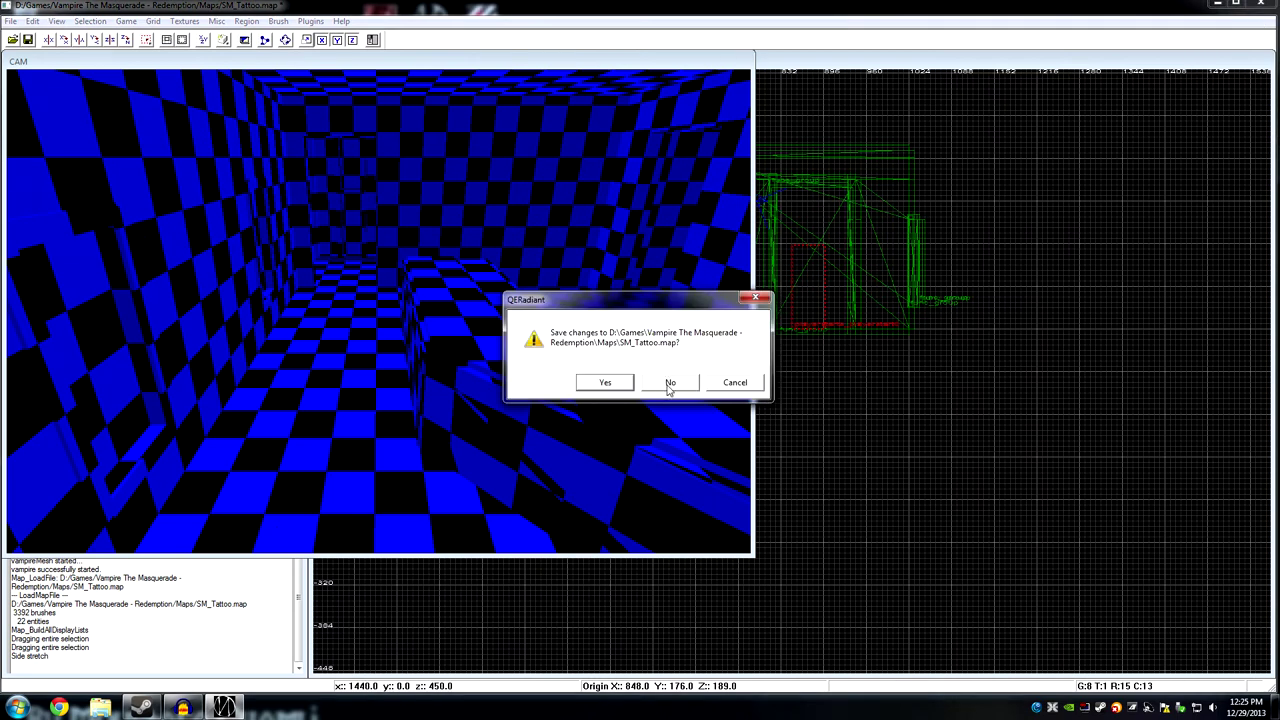
left_click(669, 386)
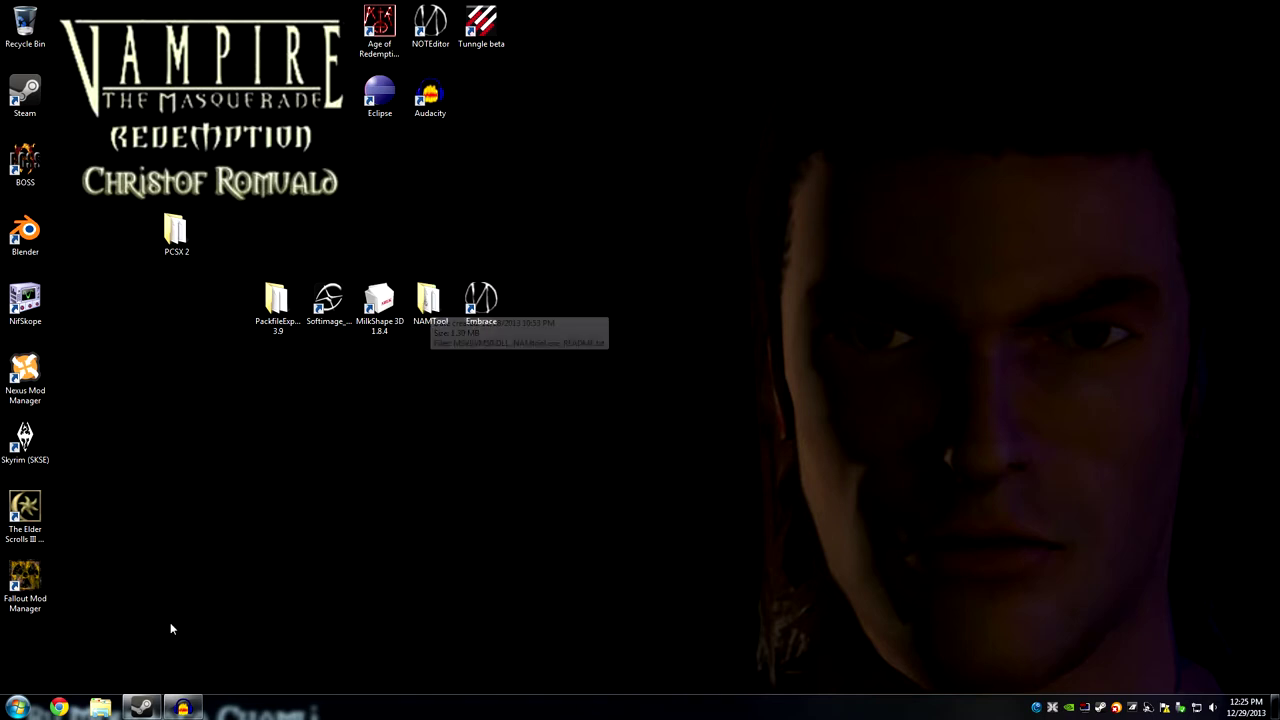
left_click(100, 708)
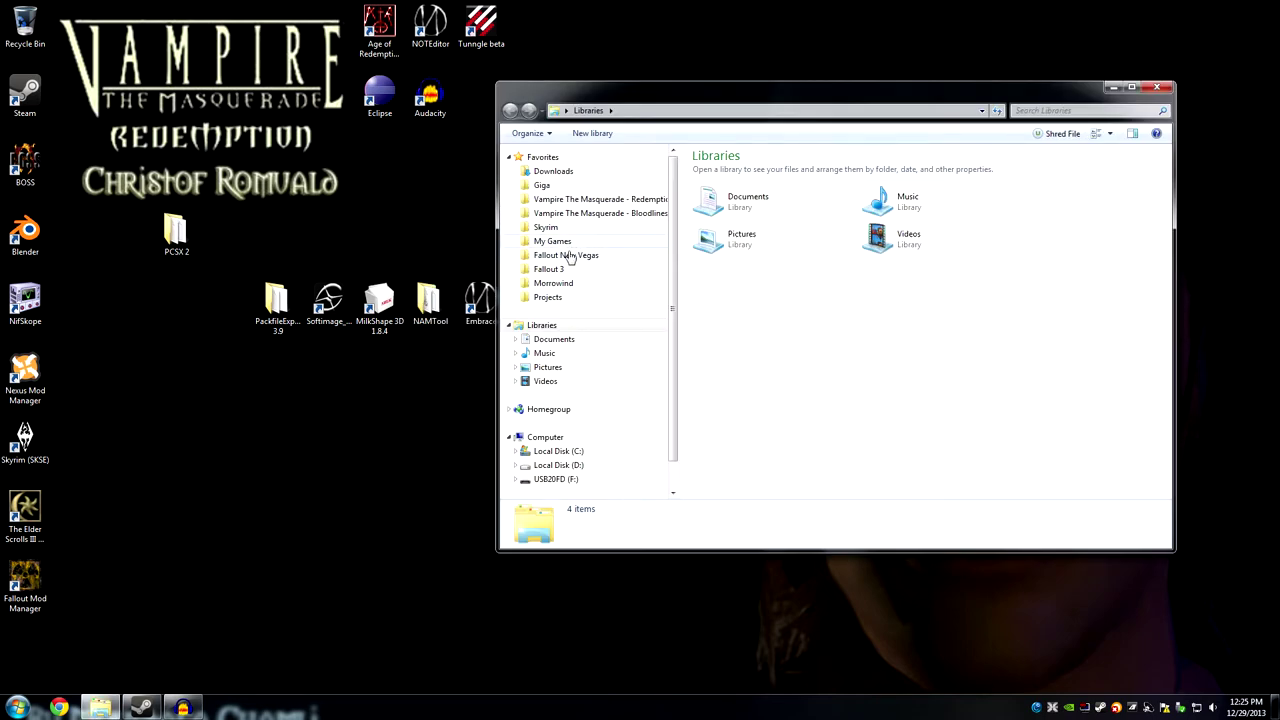
Open the _SM_Tattoo folder in the Vampire The Masquerade - Redemption directory and bring up its TGA texture files.
left_click(595, 200)
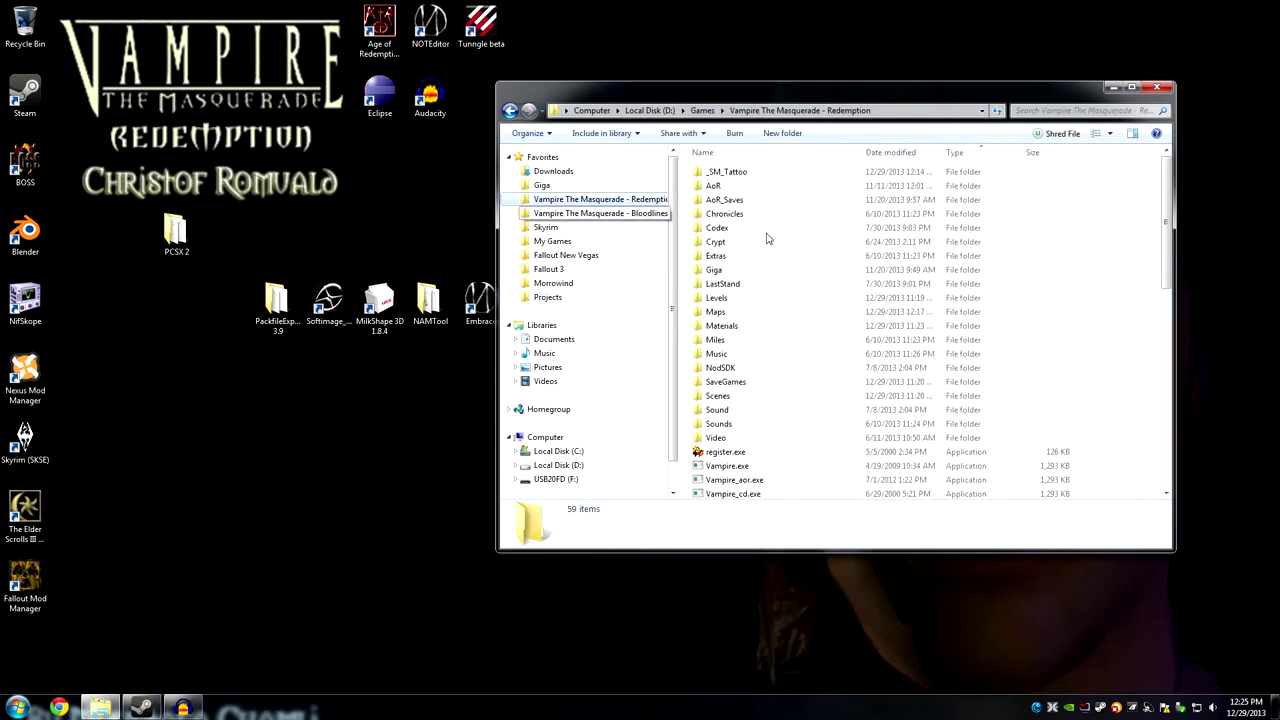
double_click(748, 172)
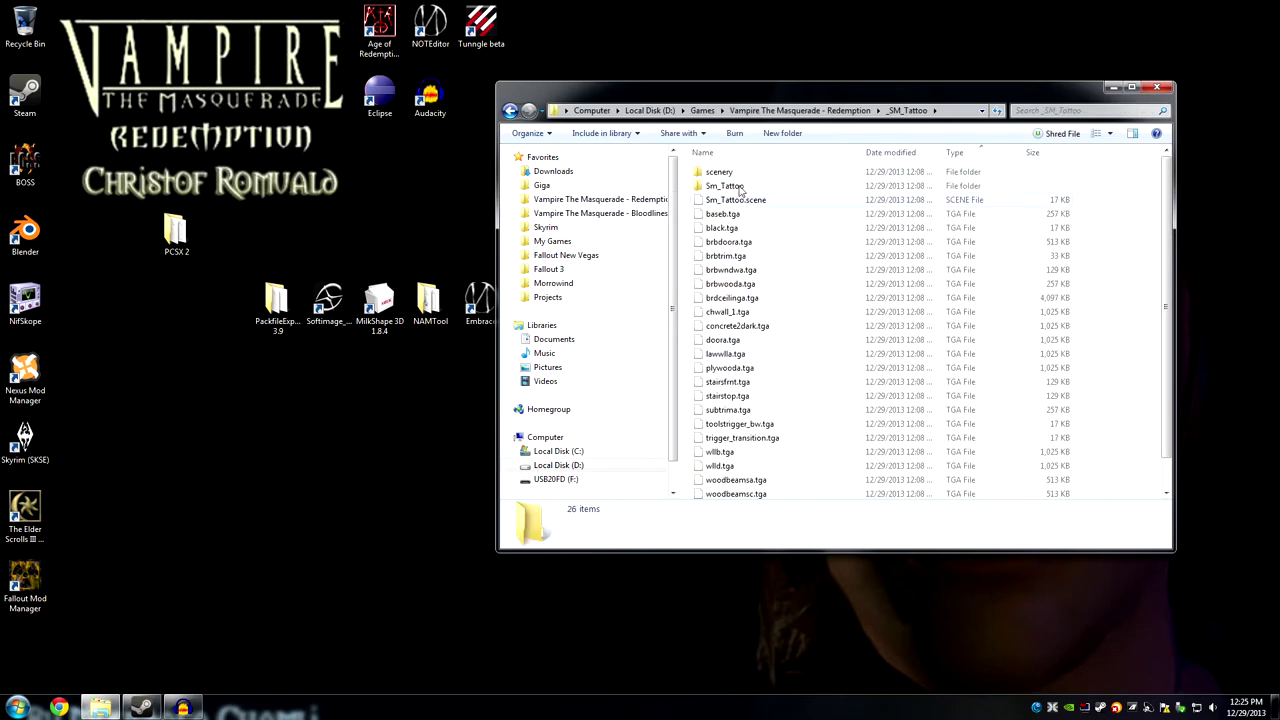
double_click(731, 186)
left_click(511, 111)
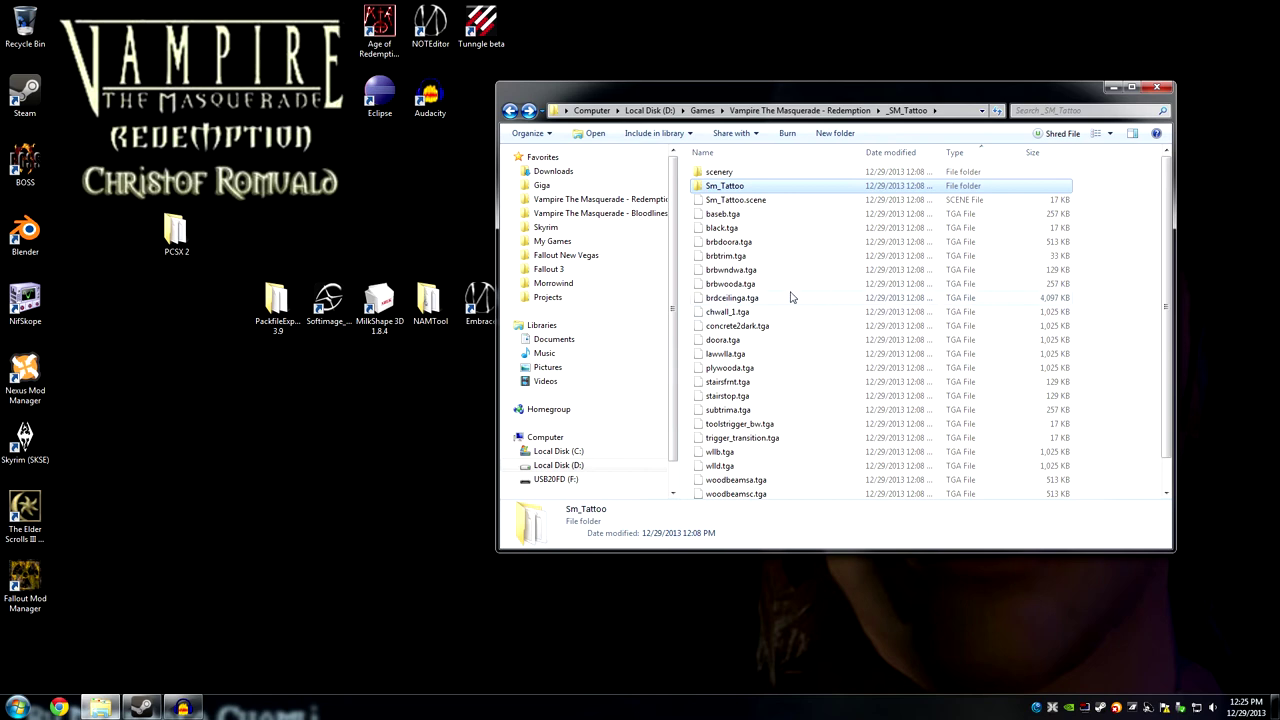
scroll(784, 290, "down", 1)
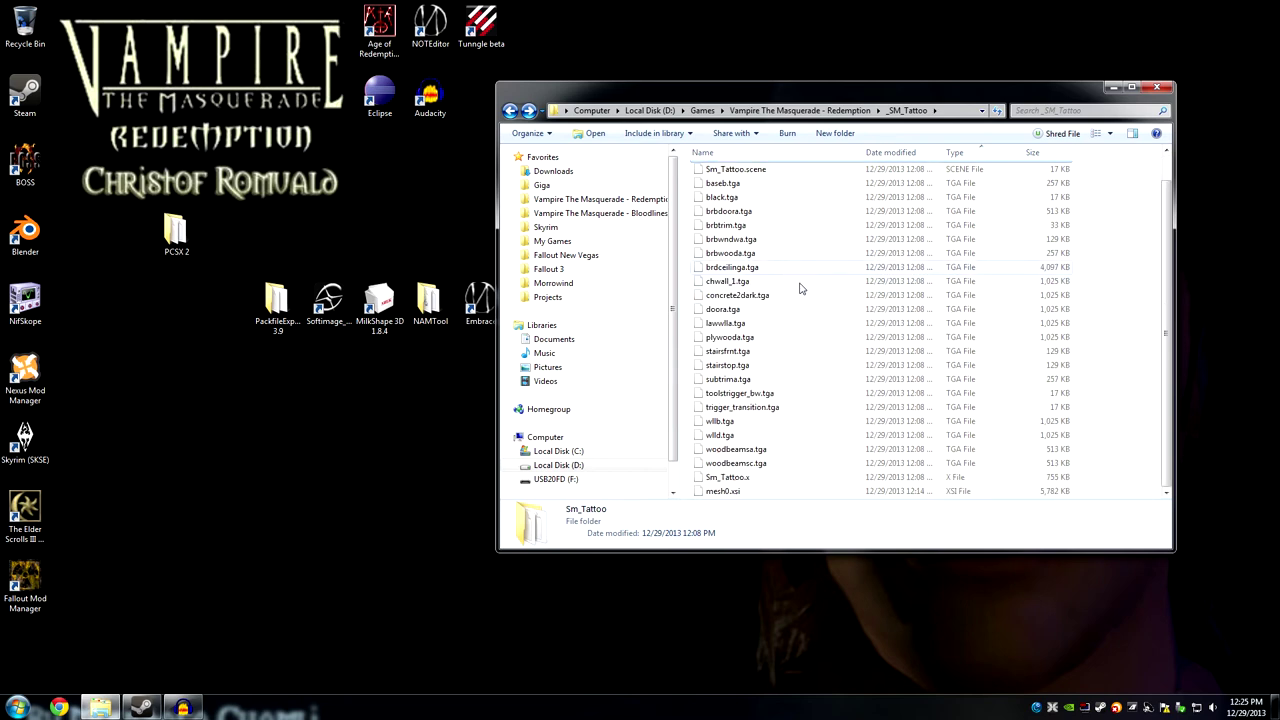
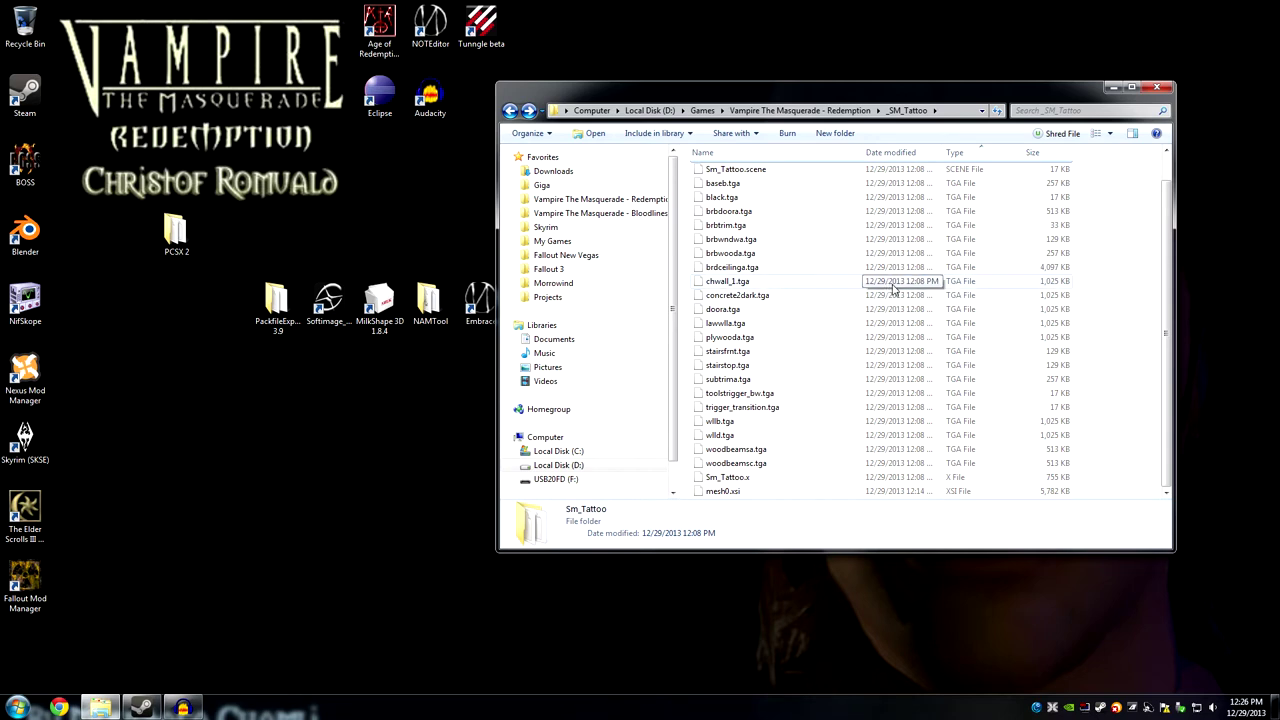
Compare the file sizes of the chwall_1, concrete2dark and doora TGA textures.
left_click(983, 284)
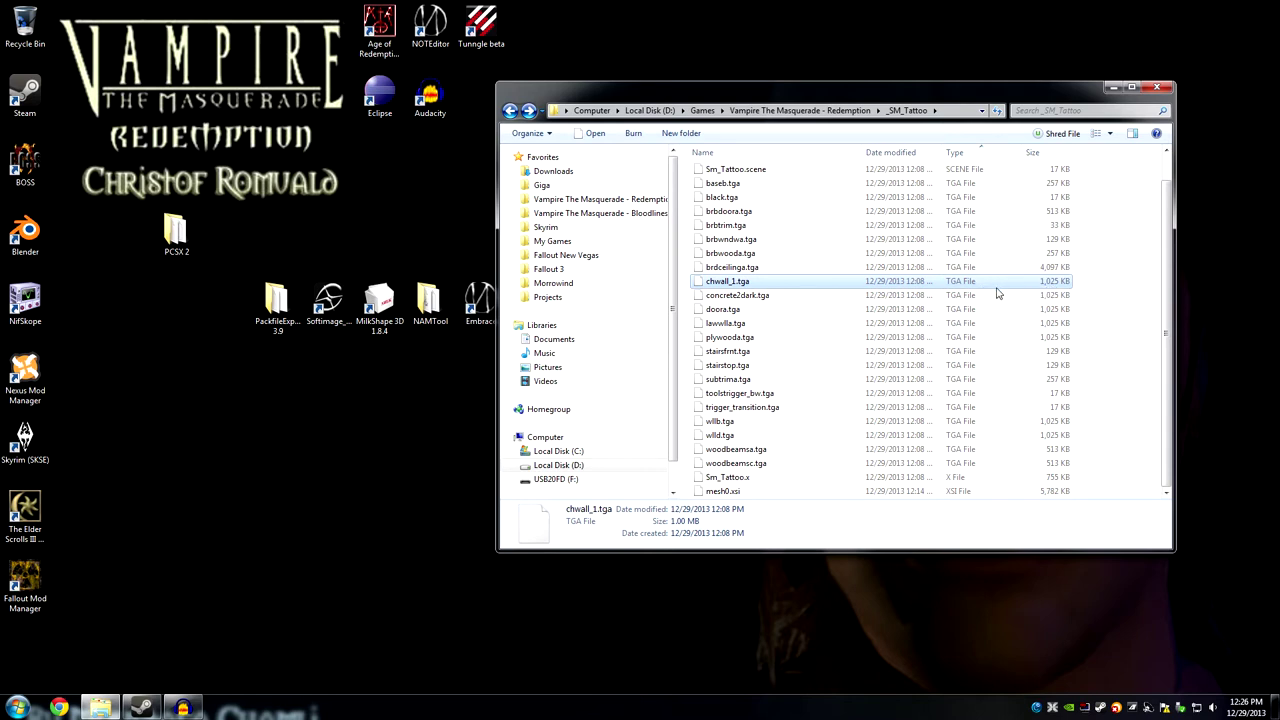
left_click(1028, 296)
left_click(1034, 287)
left_click(1024, 314)
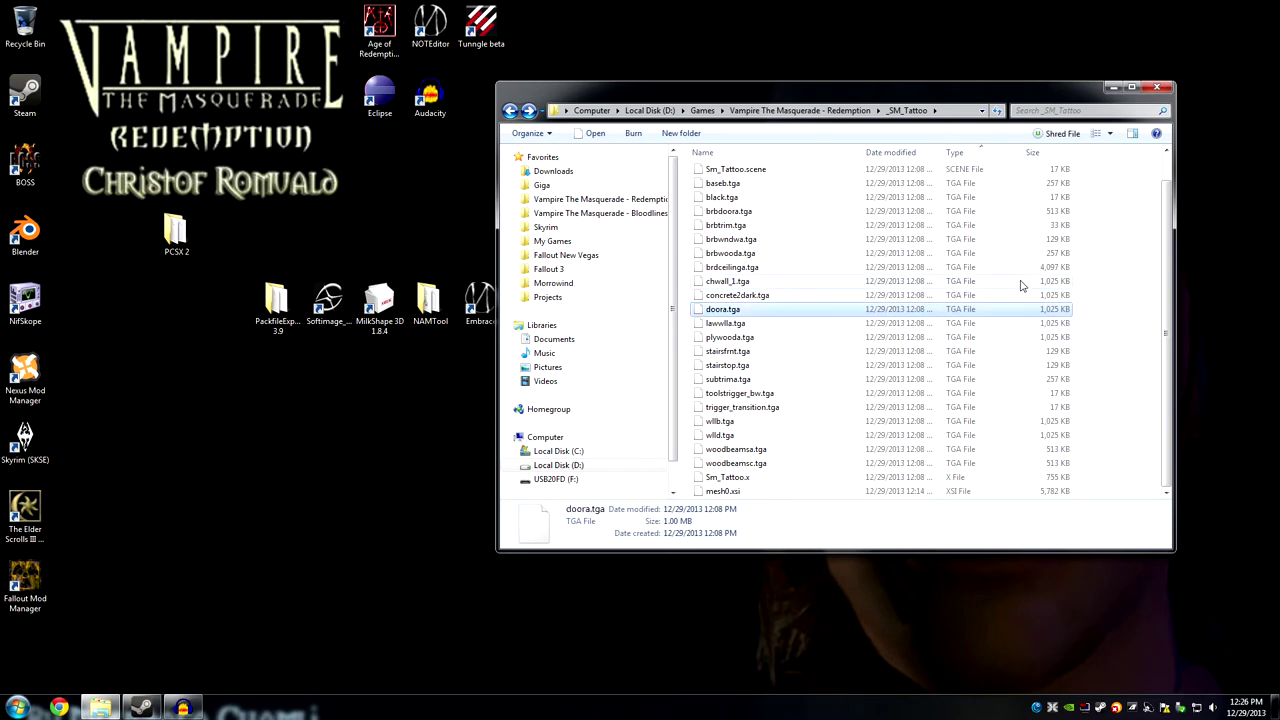
left_click(1020, 283)
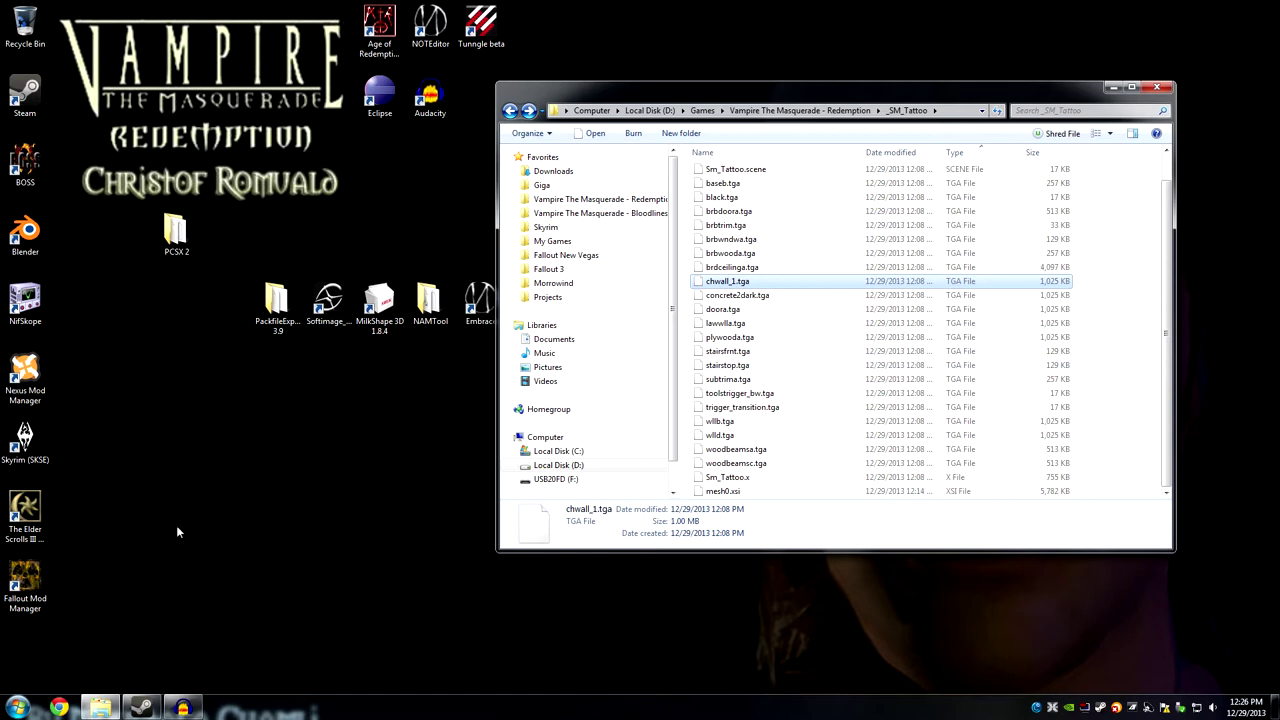
Open chwall_1.tga in GIMP to check its pixel dimensions, then close GIMP and return to the texture folder.
left_click(18, 707)
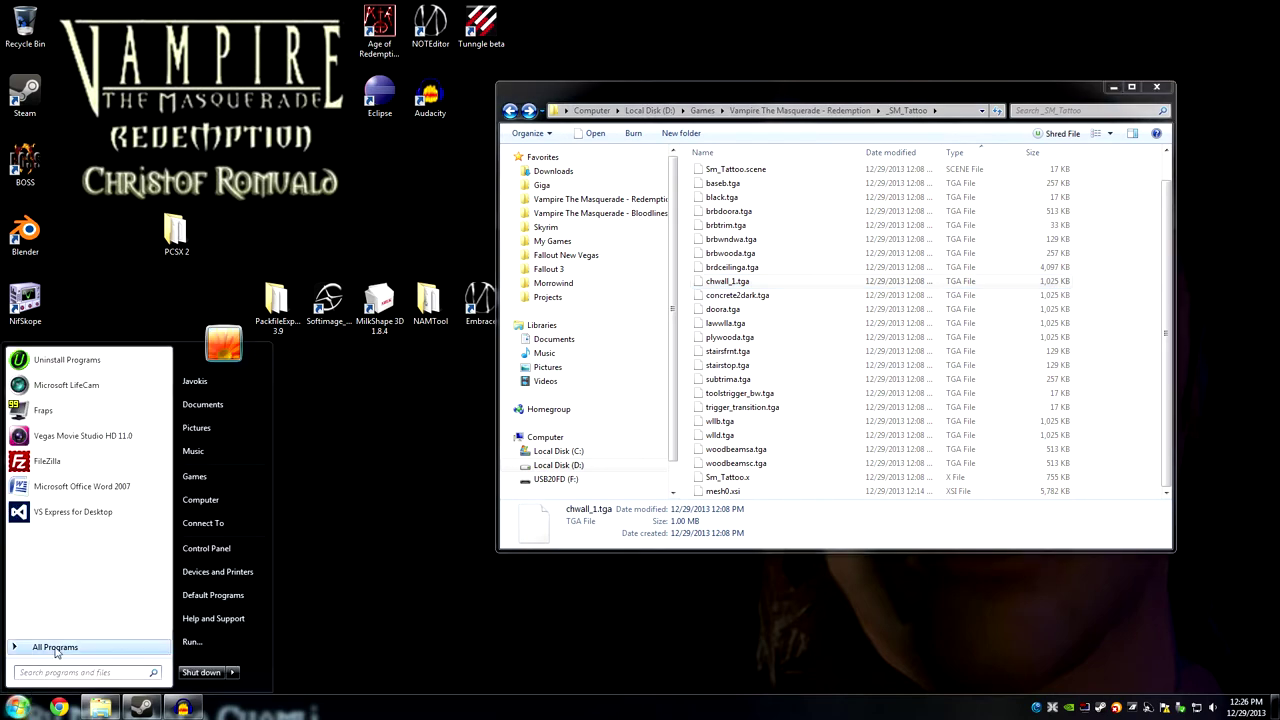
left_click(55, 648)
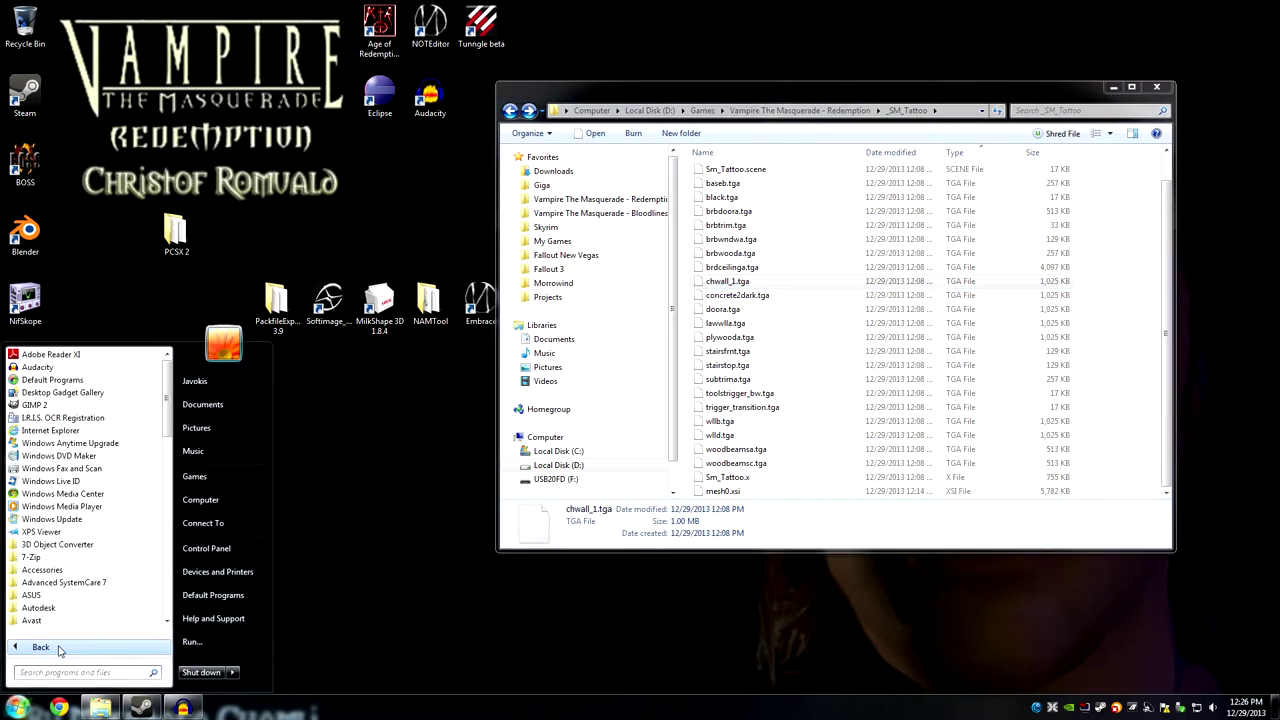
left_click(58, 406)
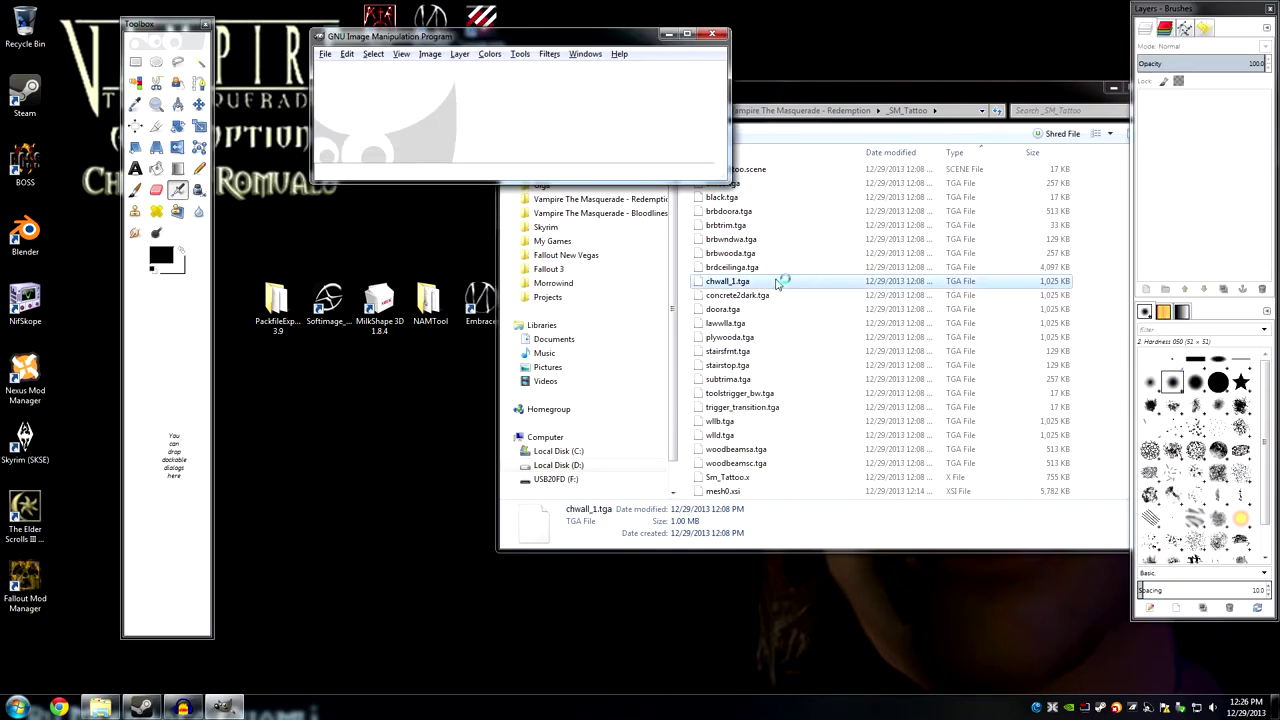
left_click_drag(762, 284, 506, 101)
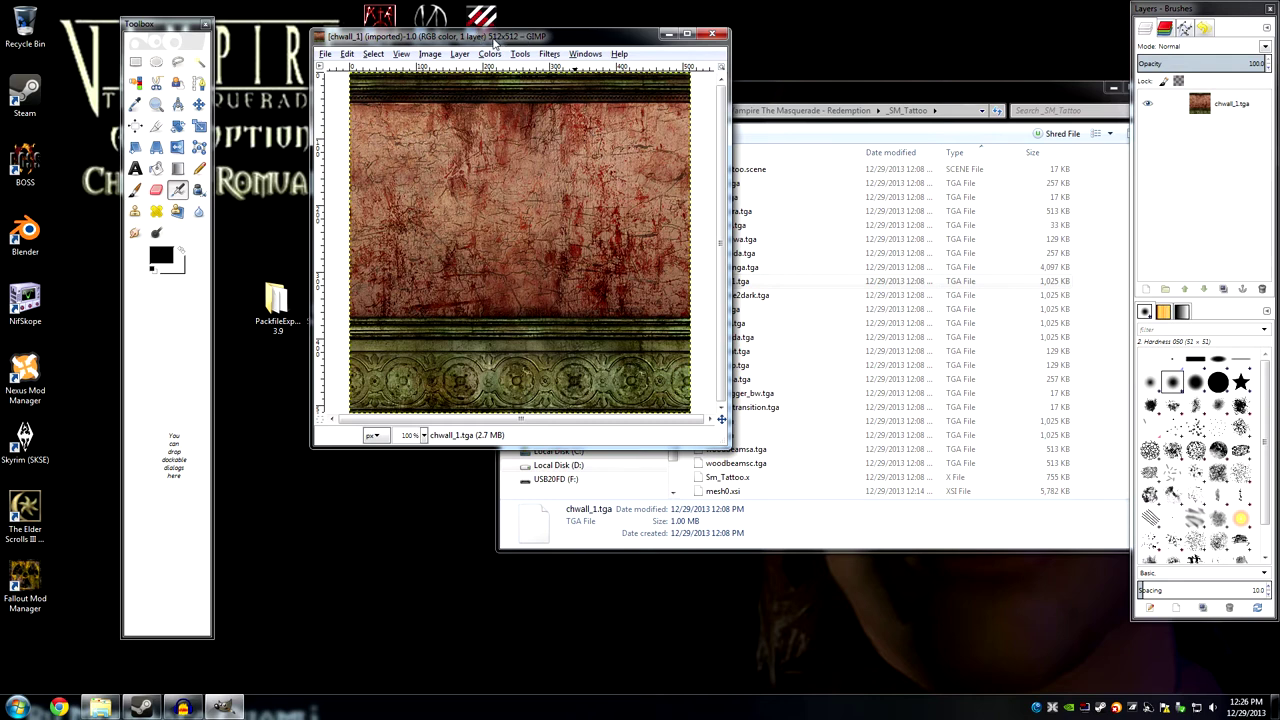
left_click_drag(583, 40, 633, 88)
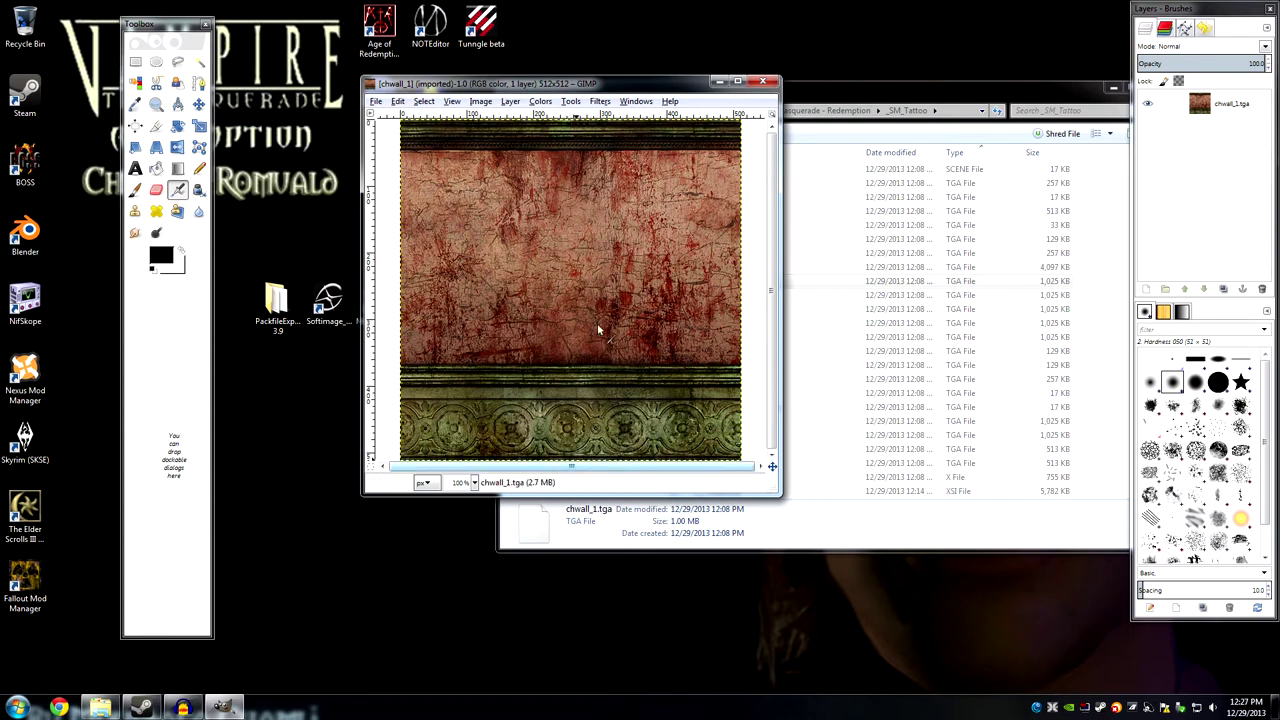
left_click(763, 82)
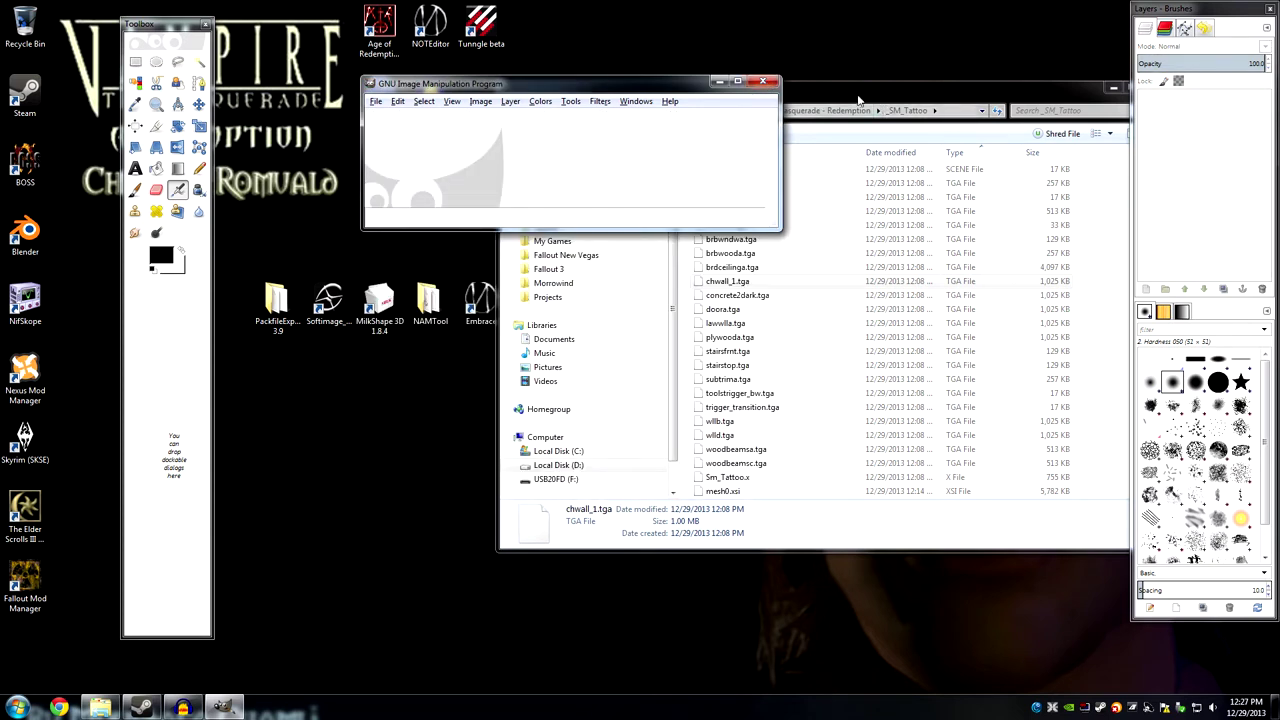
left_click(763, 82)
left_click_drag(881, 101, 805, 92)
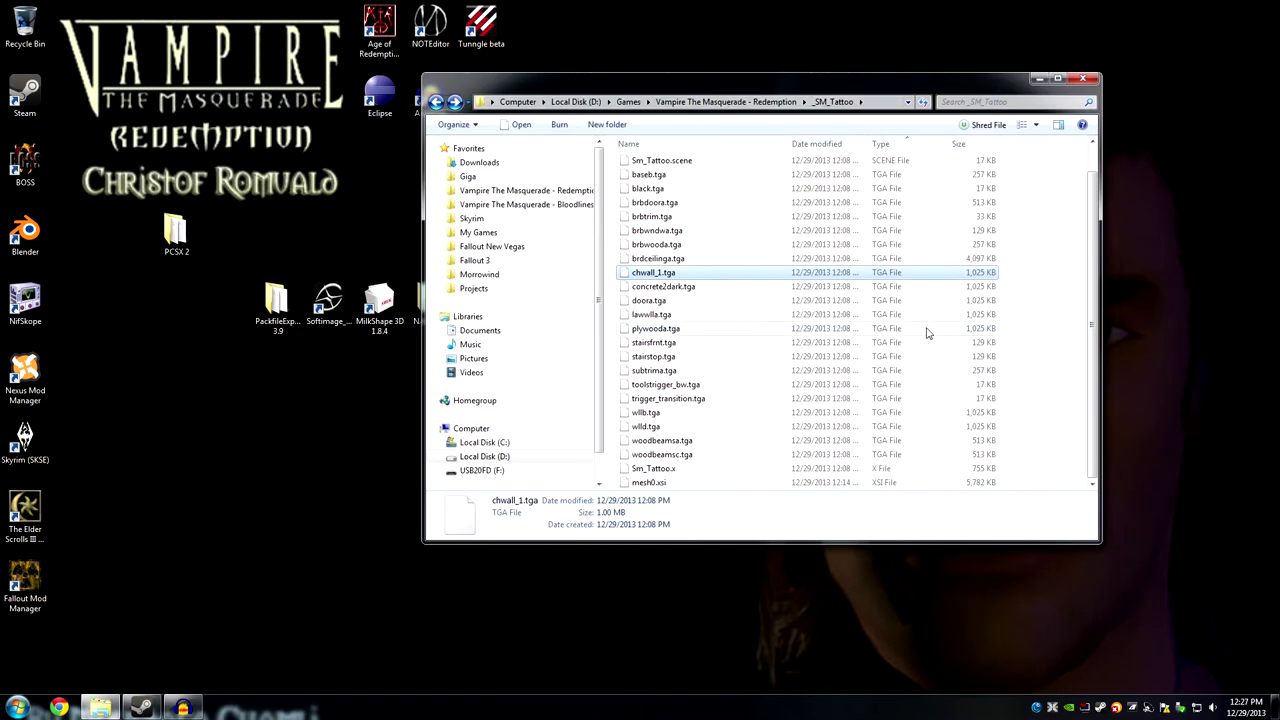
Launch GIMP again and open the oversized ceiling texture brdceilinga.tga from the _SM_Tattoo folder.
left_click(964, 260)
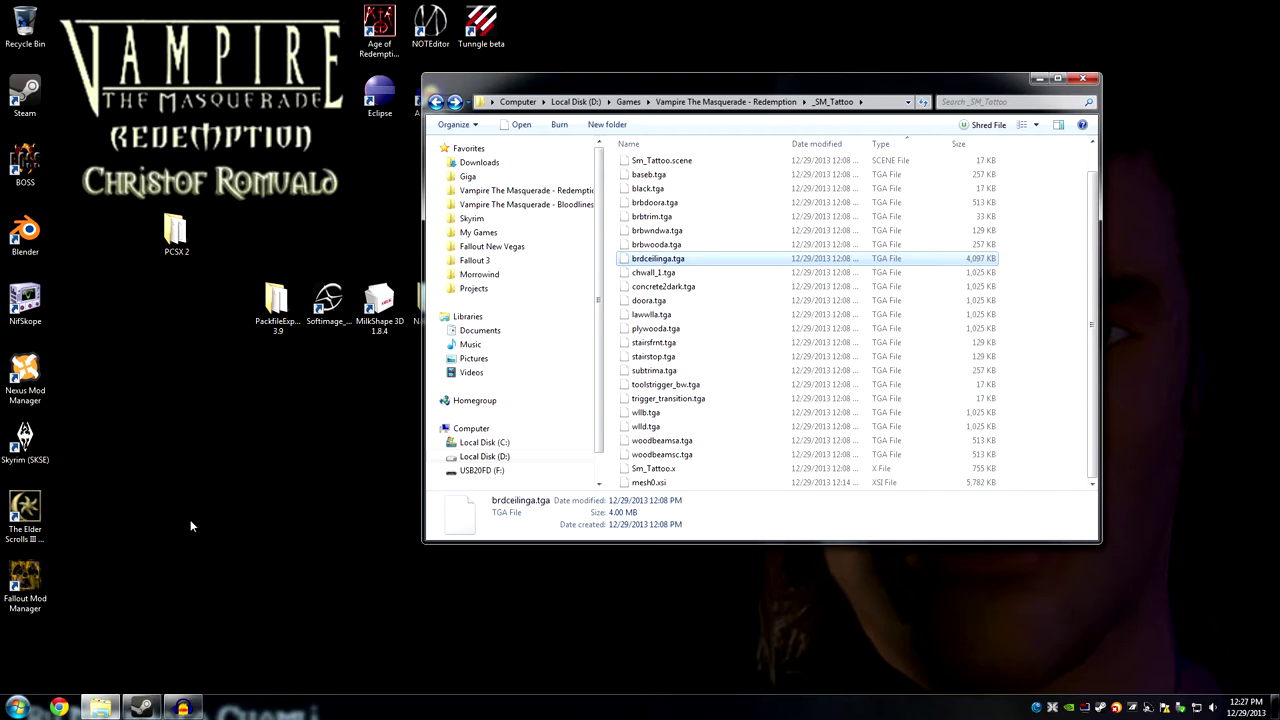
left_click(17, 707)
left_click(52, 648)
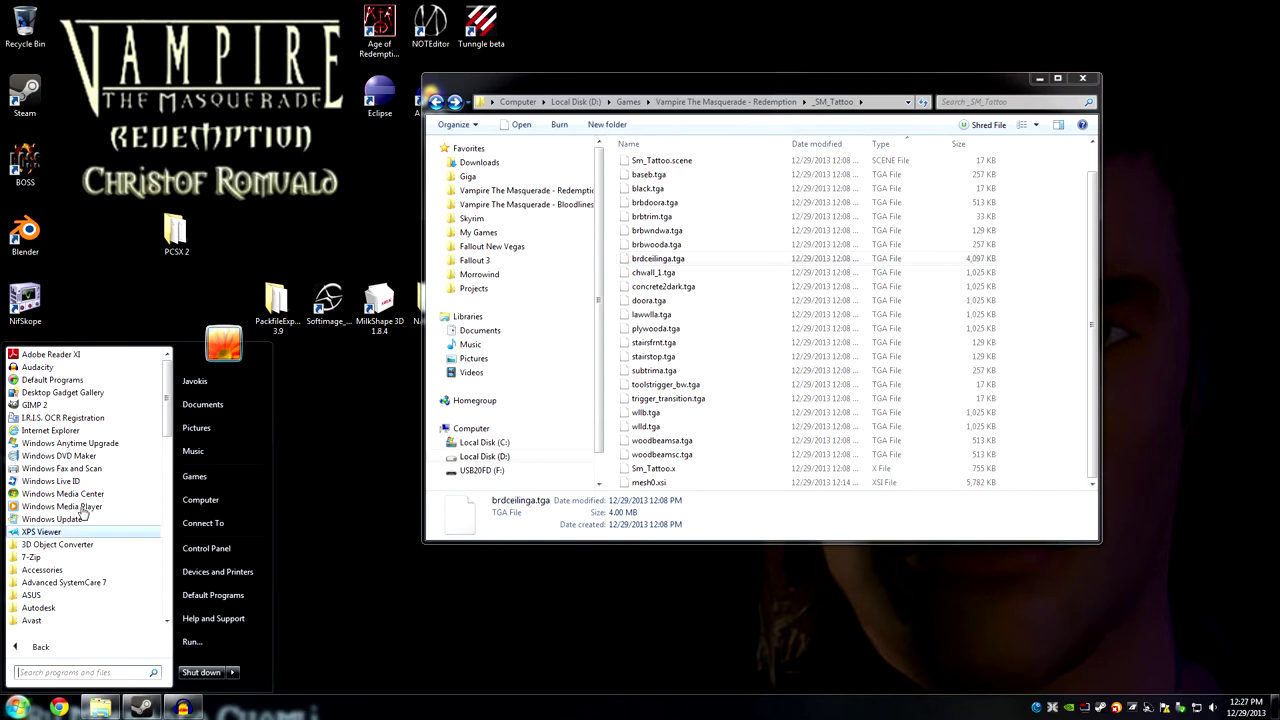
left_click(40, 405)
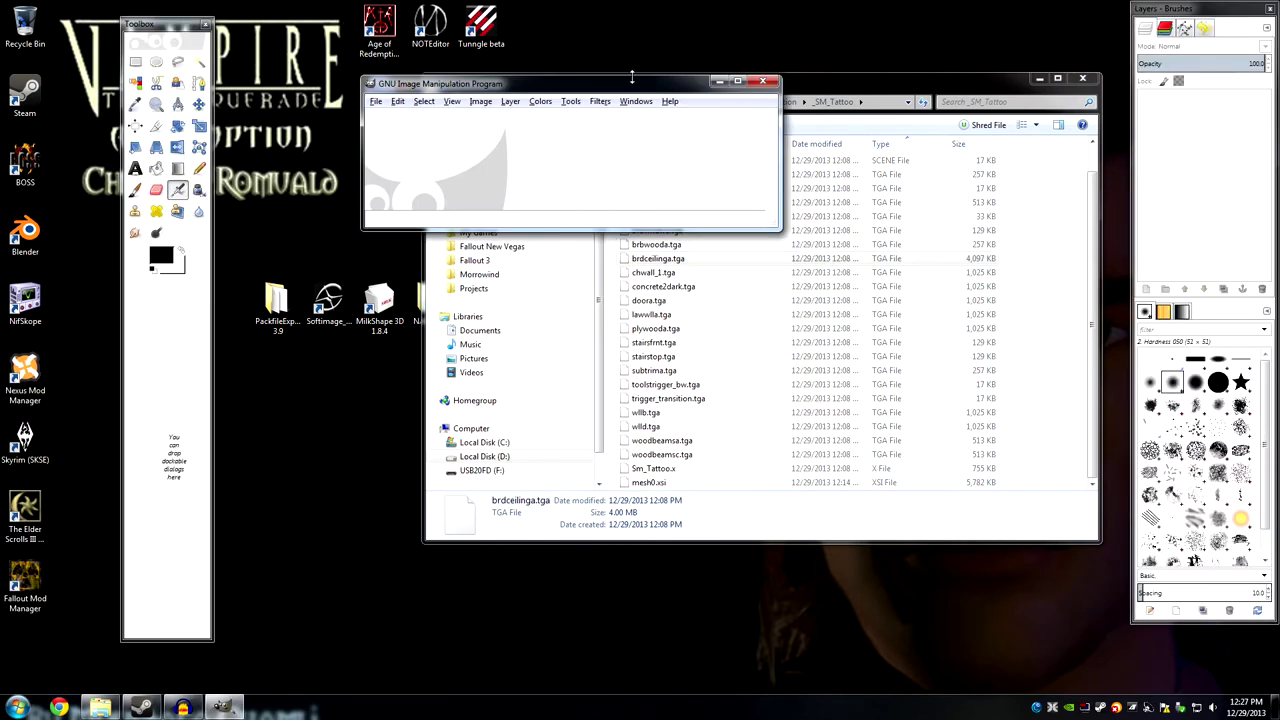
left_click_drag(666, 262, 503, 137)
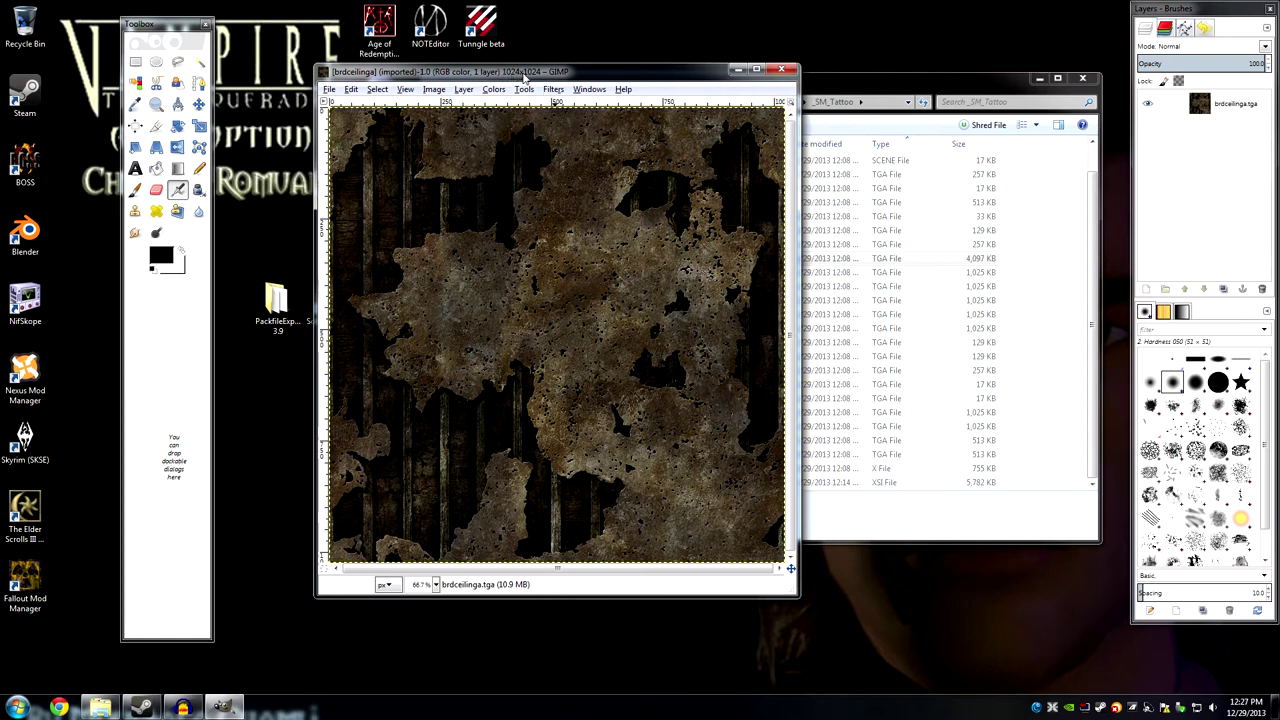
left_click_drag(583, 77, 612, 82)
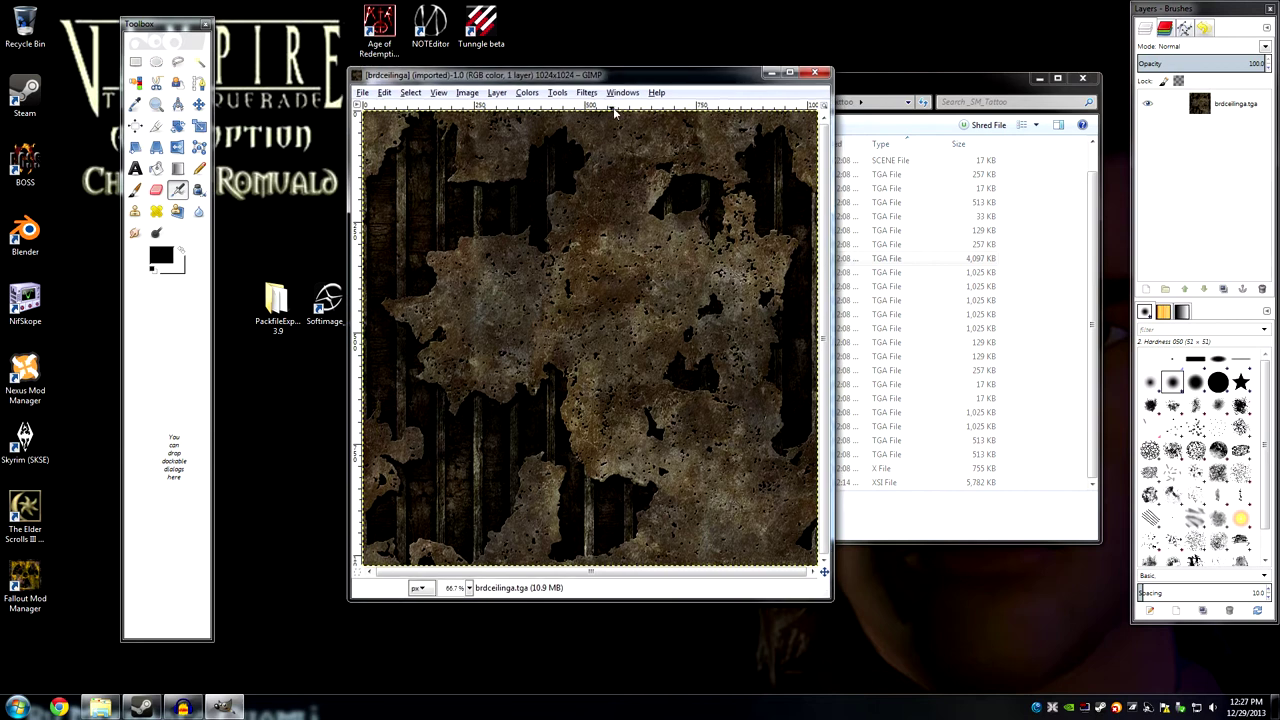
Scale the brdceilinga image to 512 x 512 pixels and view it at 100%.
left_click(467, 93)
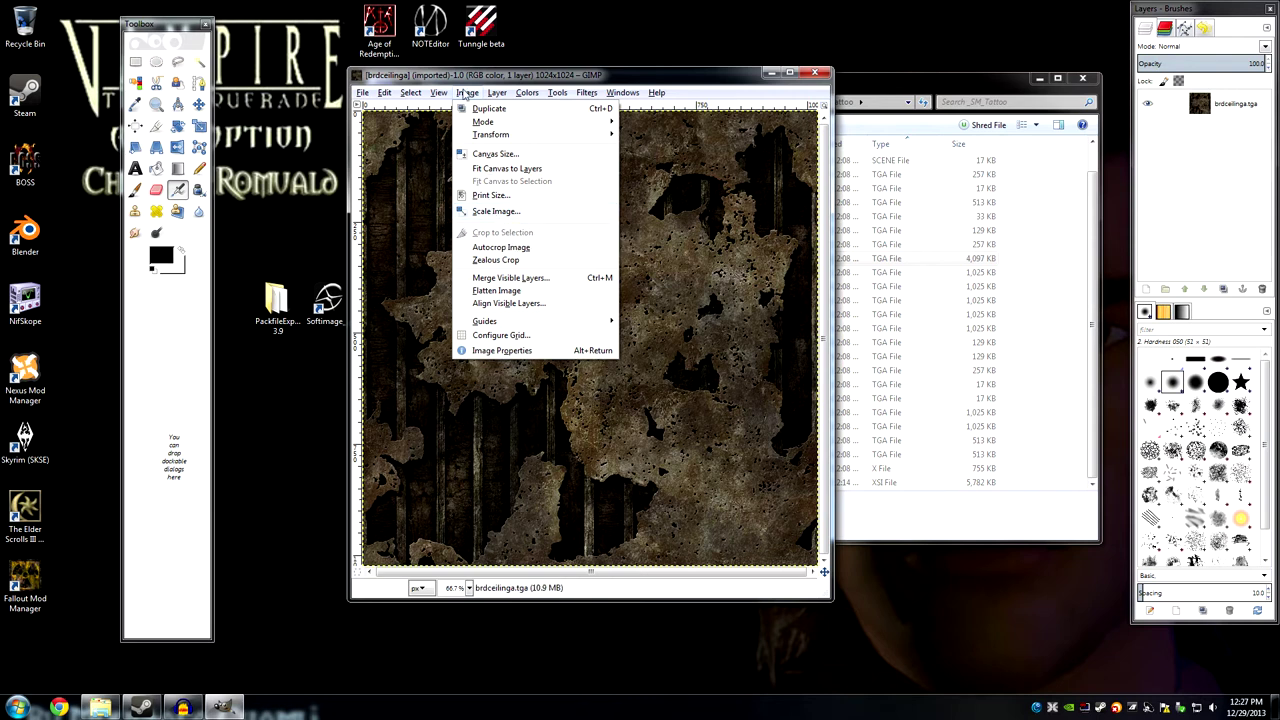
left_click(492, 212)
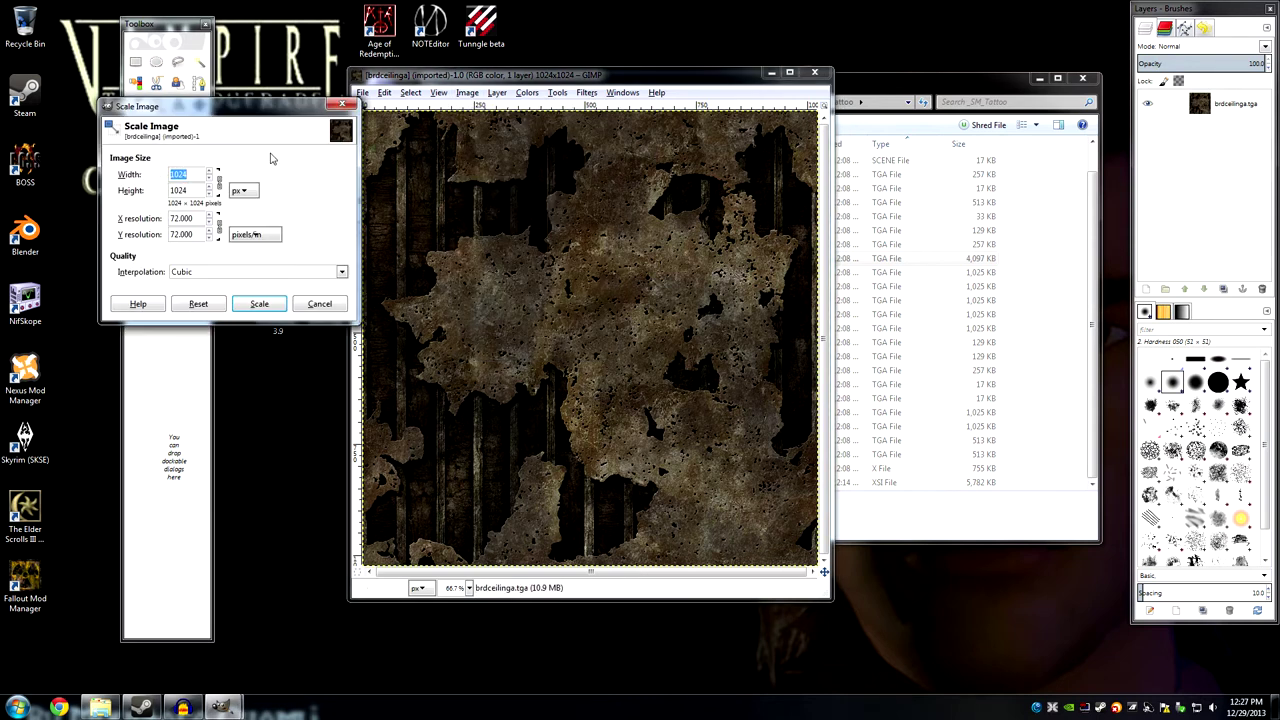
type("512")
key("Tab")
left_click(258, 304)
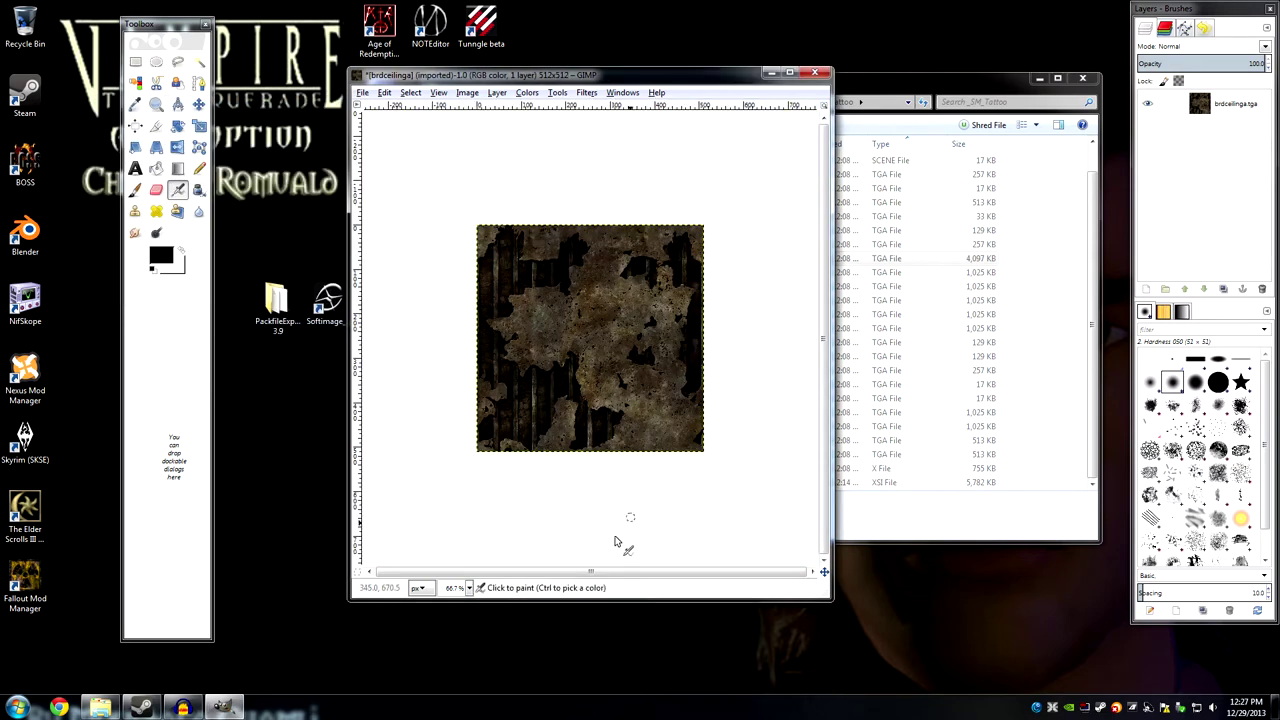
key("1")
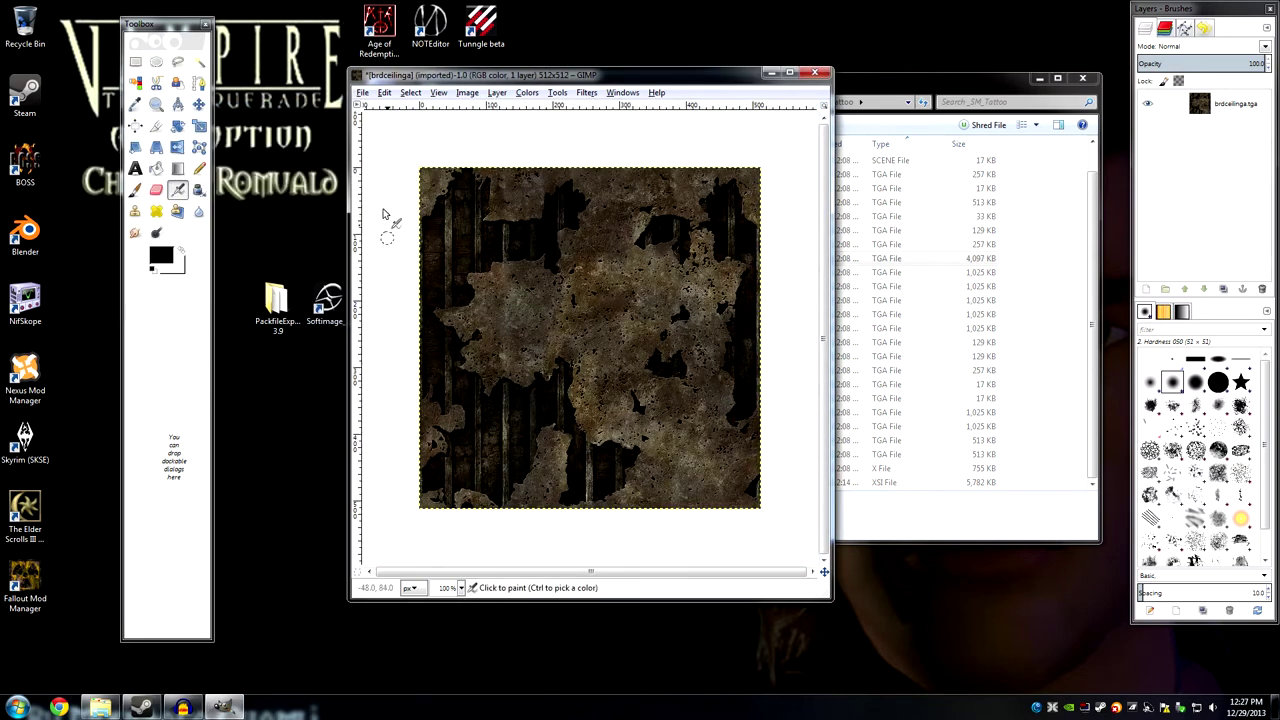
Export the scaled image as brdceilinga.tga to the _SM_Tattoo folder, replacing the existing file.
left_click(362, 92)
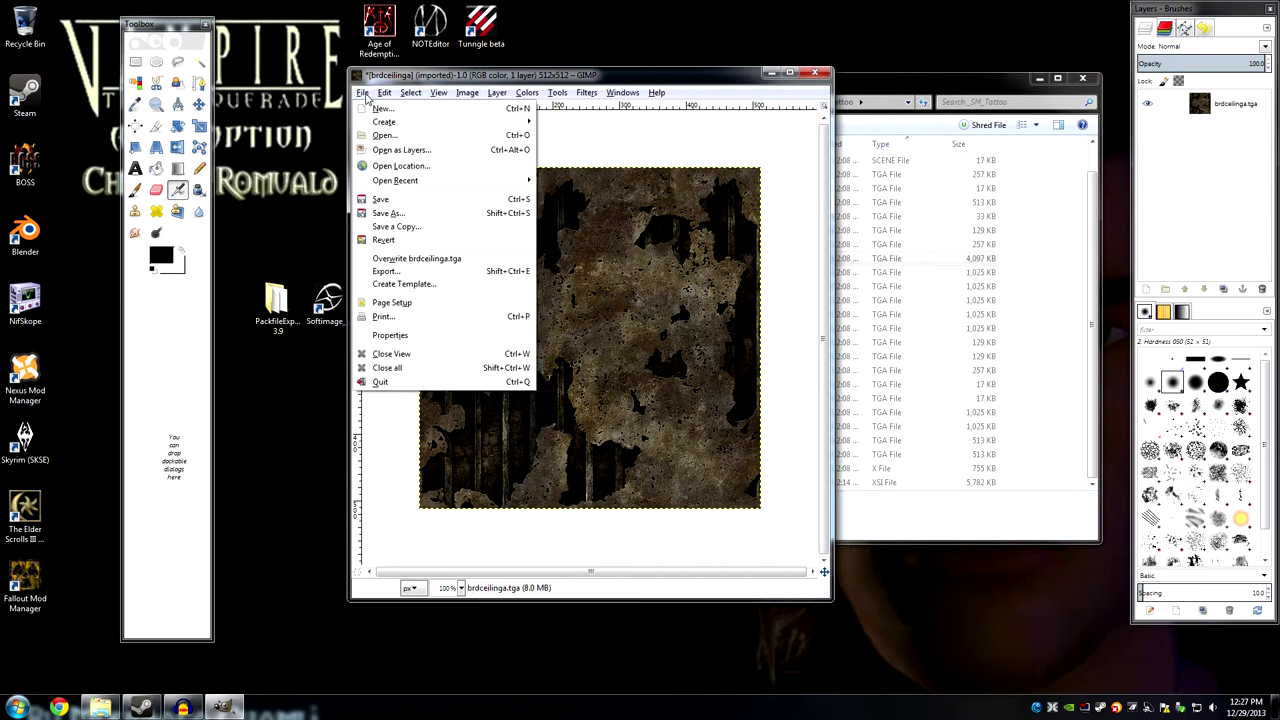
left_click(398, 276)
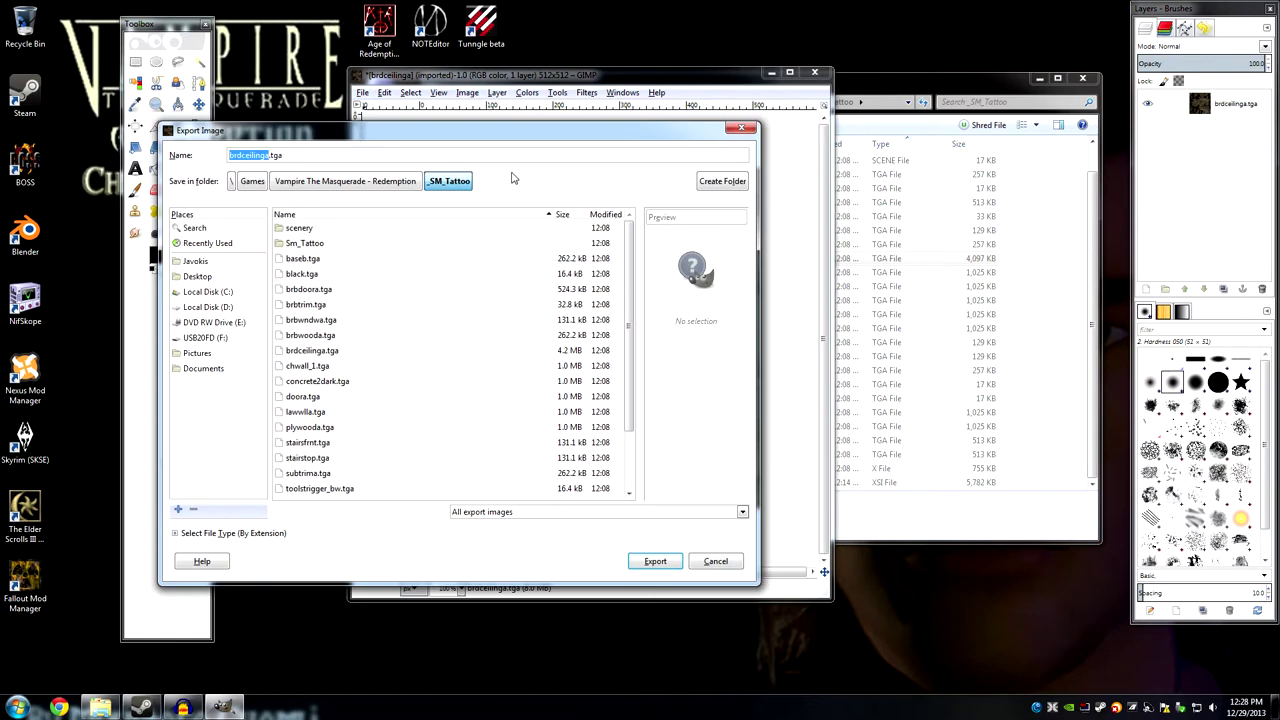
left_click_drag(434, 133, 531, 106)
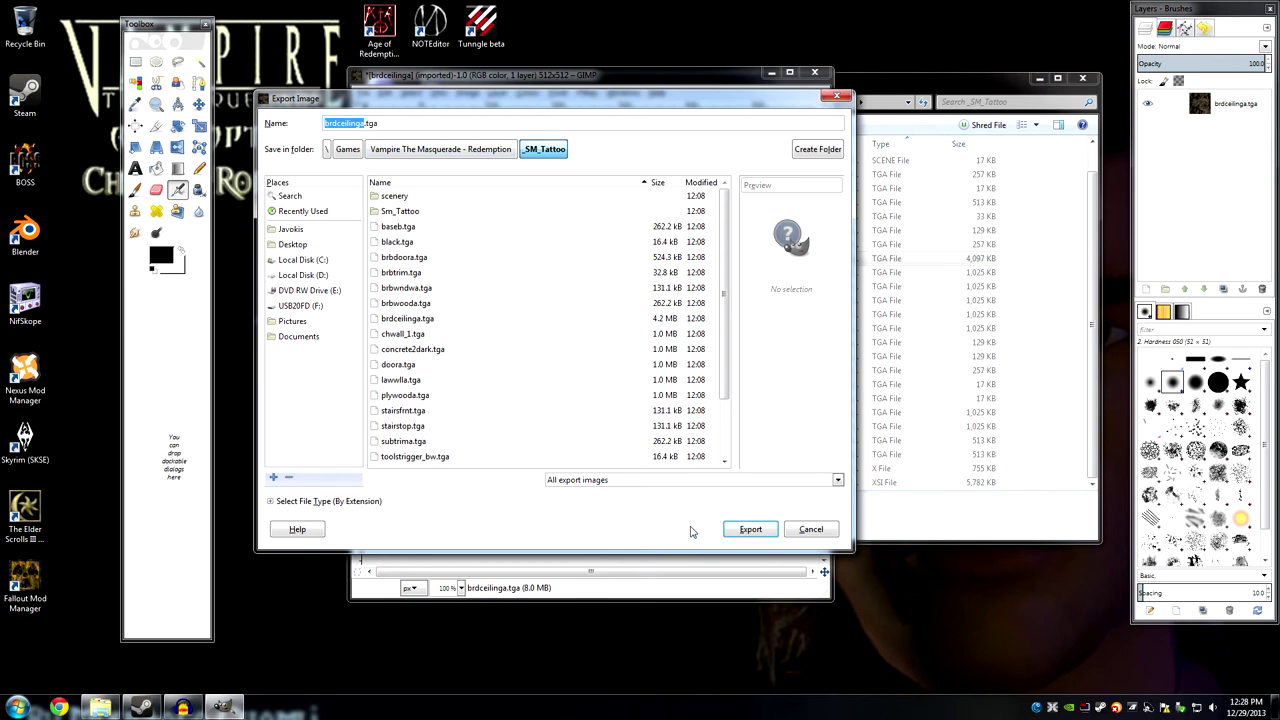
mouse_move(591, 100)
left_mouse_down()
mouse_move(648, 487)
mouse_move(603, 75)
mouse_move(607, 105)
left_mouse_up()
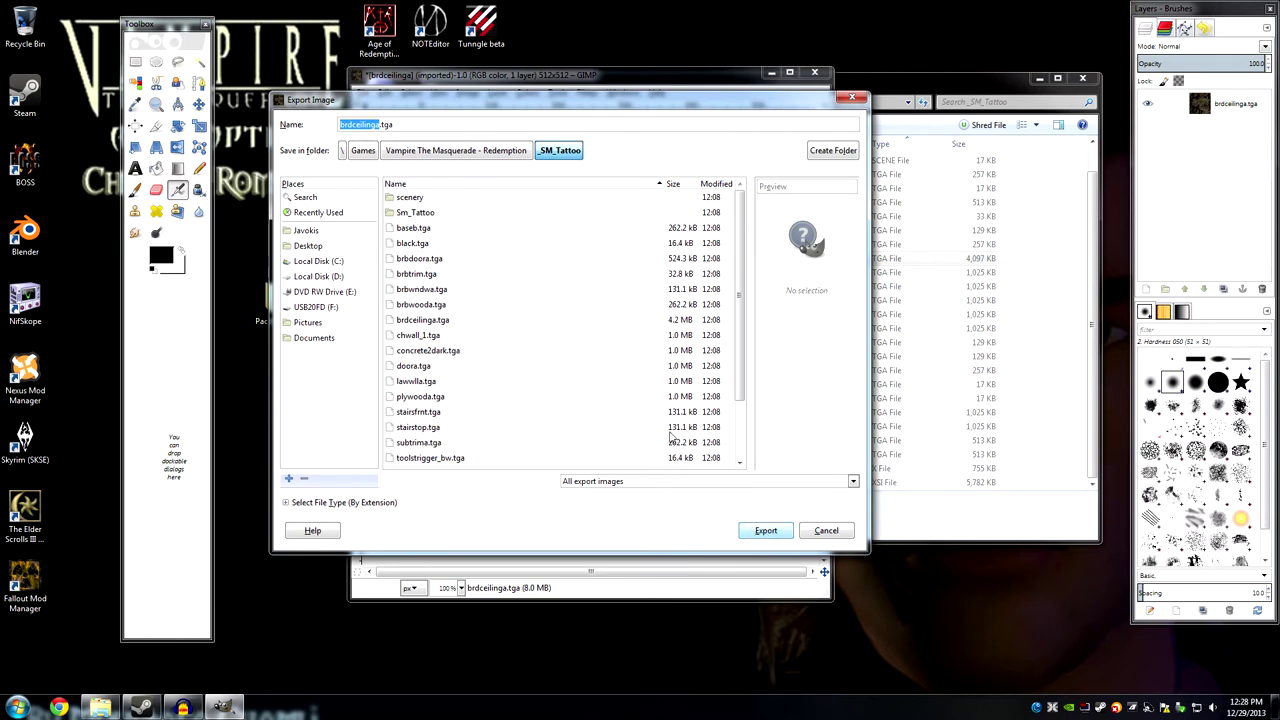
left_click_drag(394, 124, 323, 125)
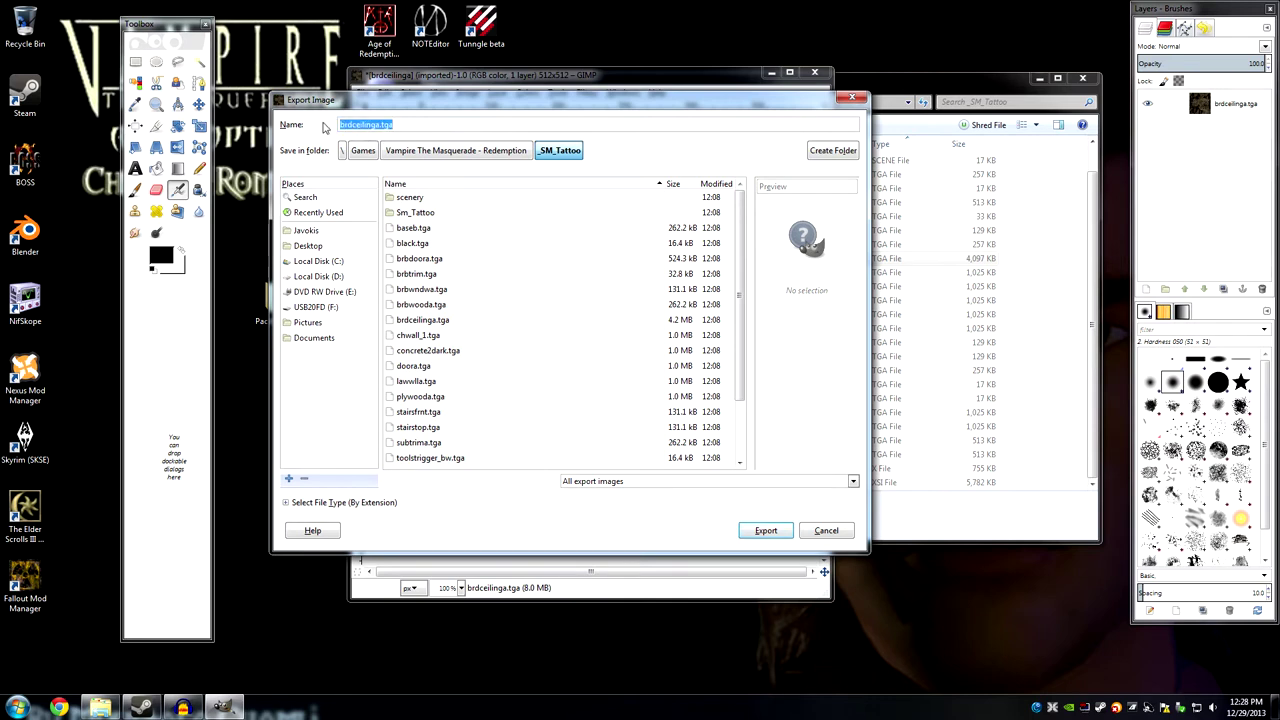
left_click(442, 125)
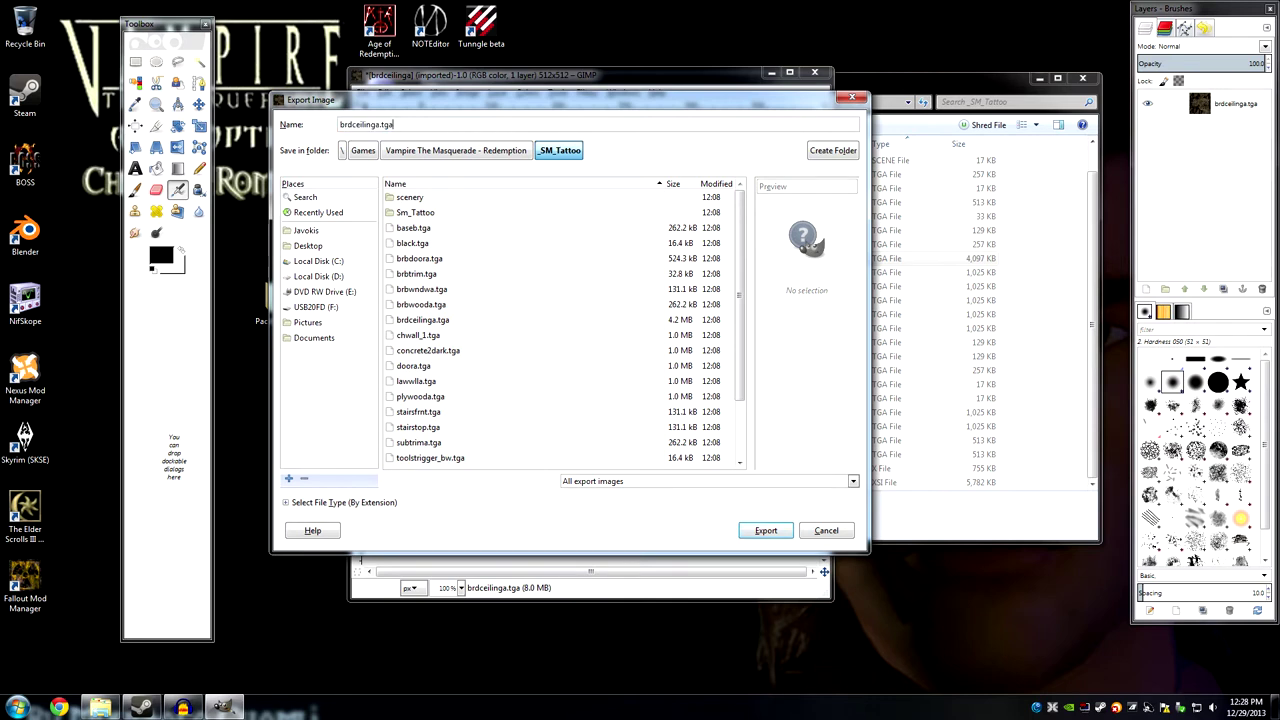
left_click(766, 532)
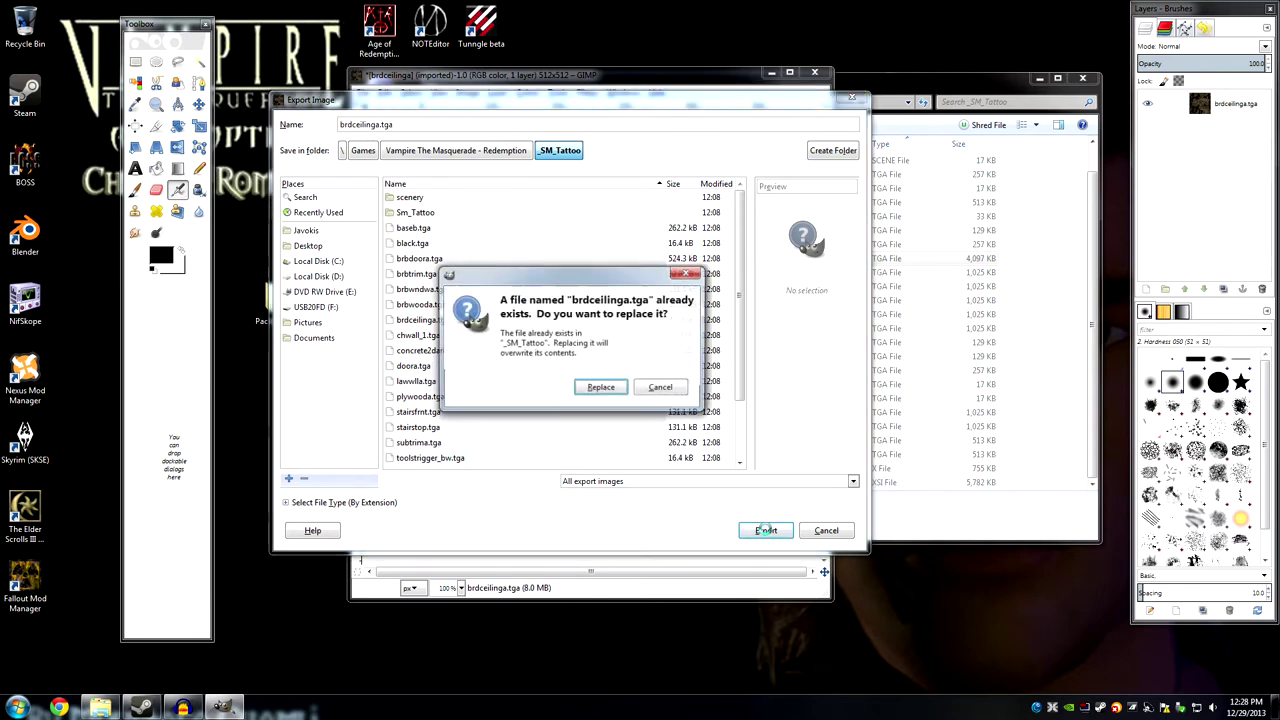
left_click(598, 389)
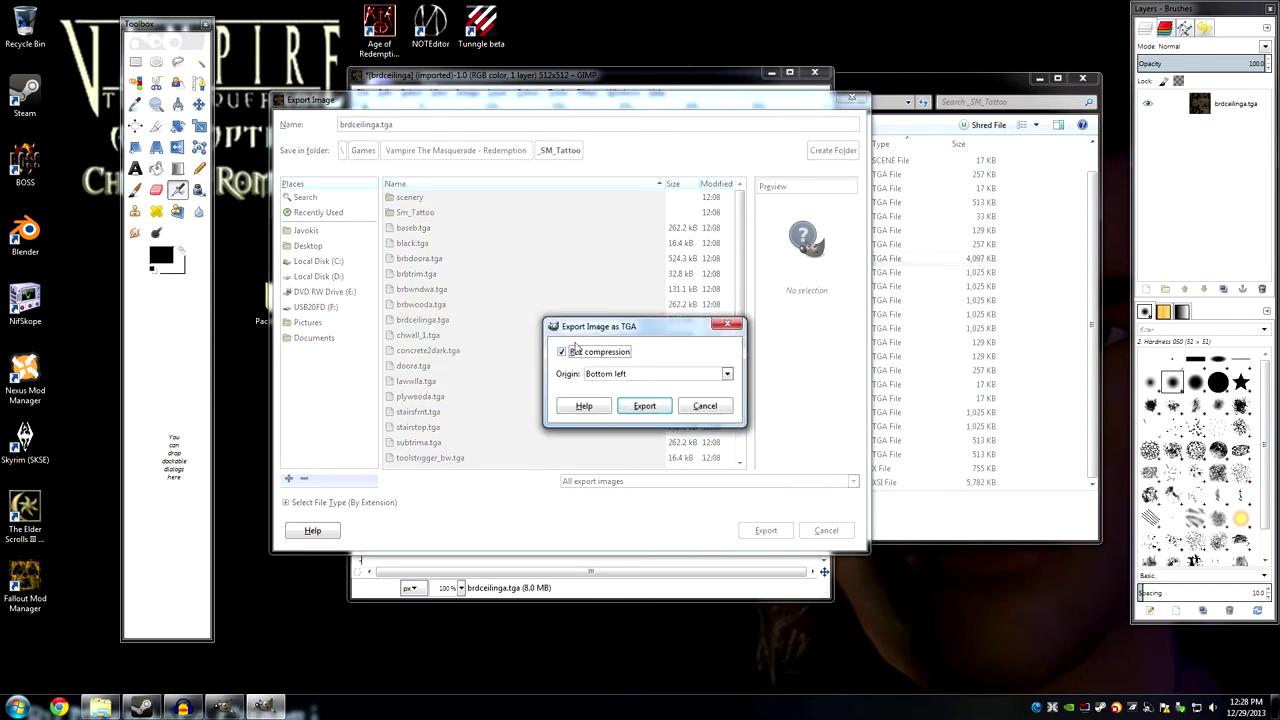
Export the brdceilinga texture as TGA with RLE compression turned off, and close GIMP without saving the image.
left_click_drag(608, 331, 592, 300)
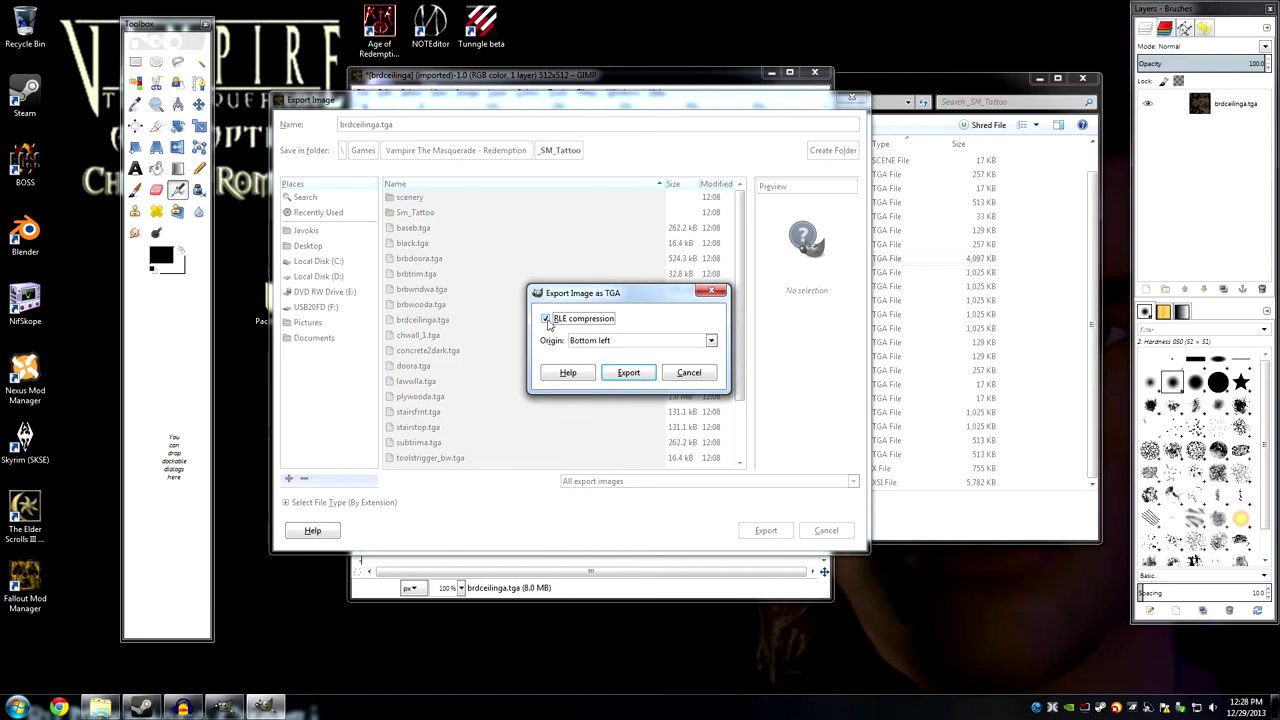
left_click(548, 320)
left_click(630, 373)
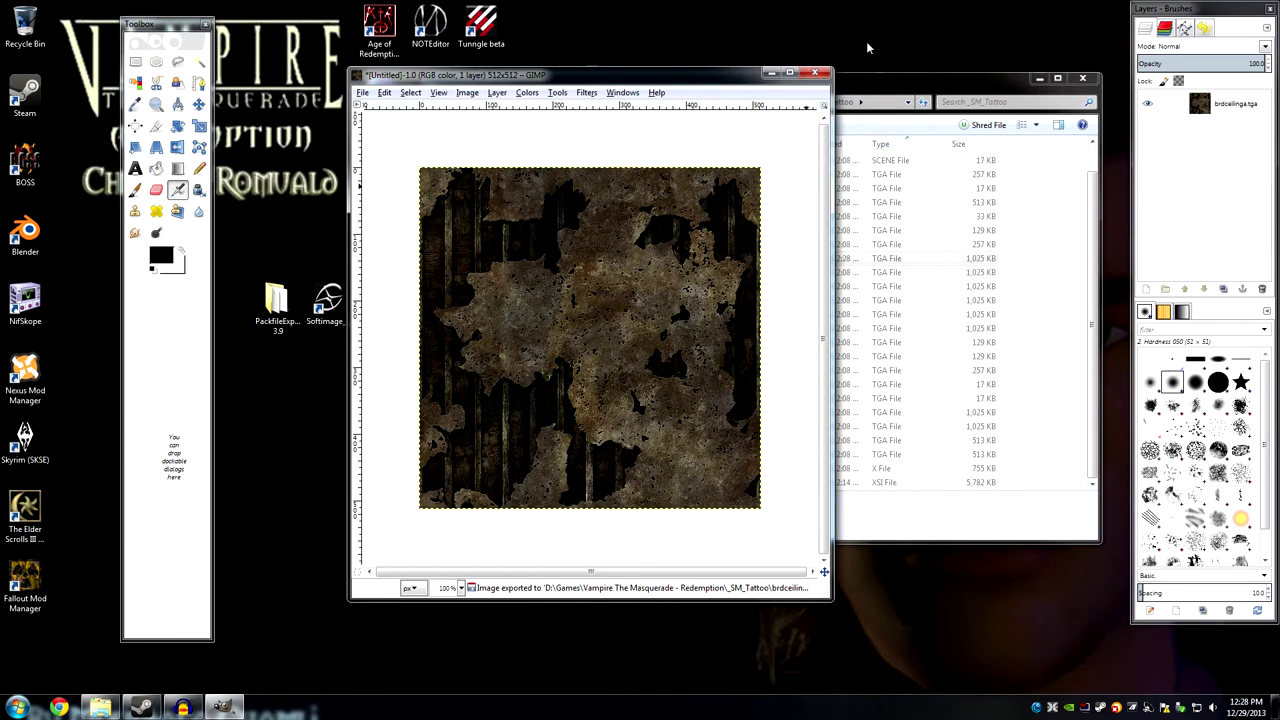
left_click(815, 73)
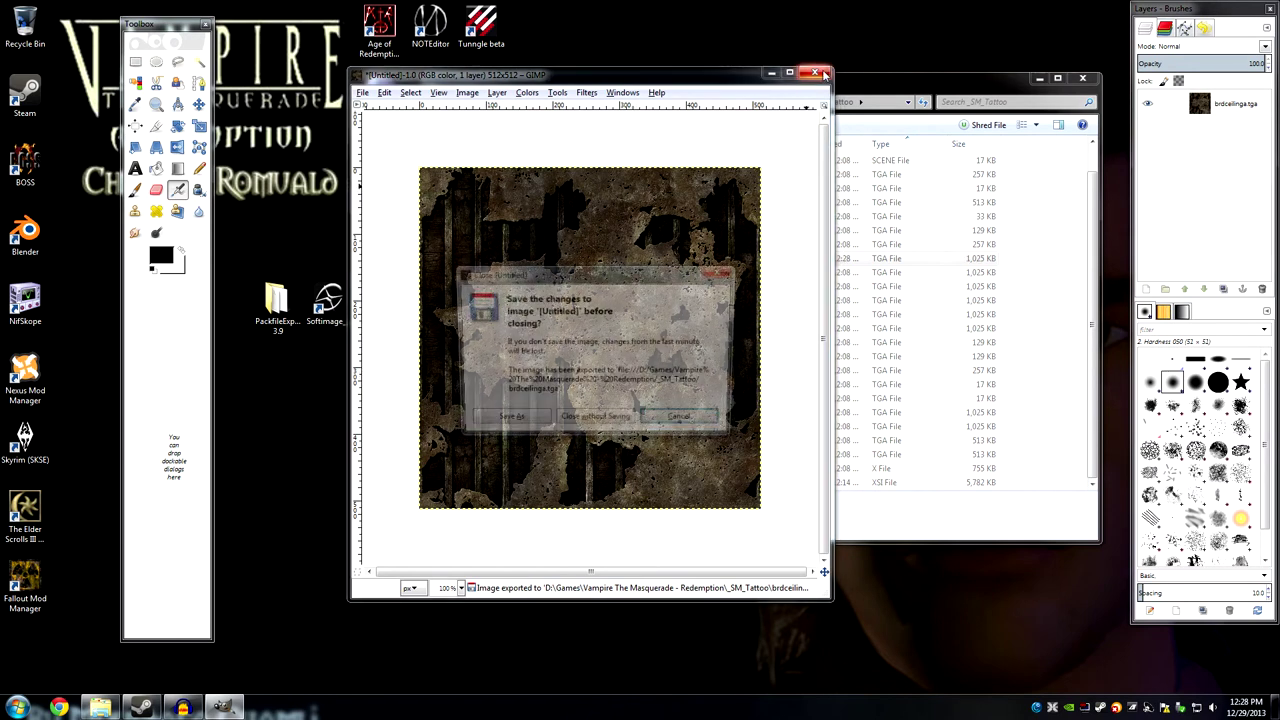
left_click(586, 423)
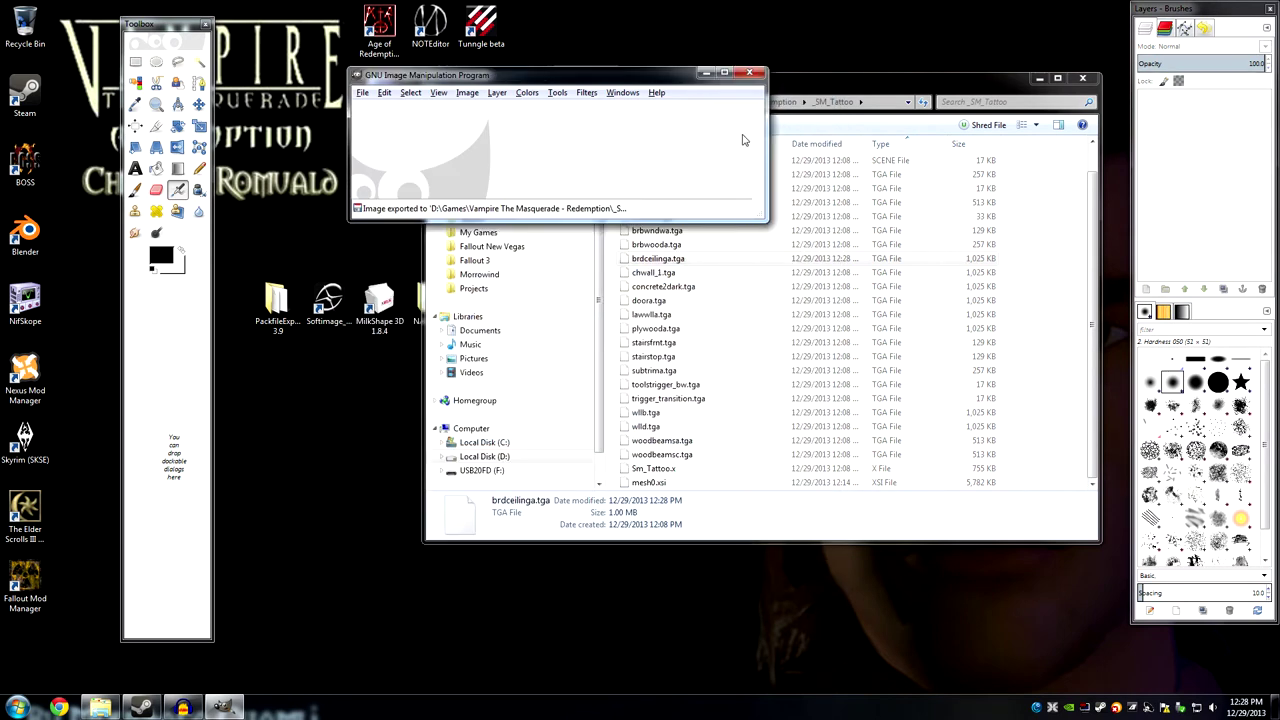
left_click(754, 74)
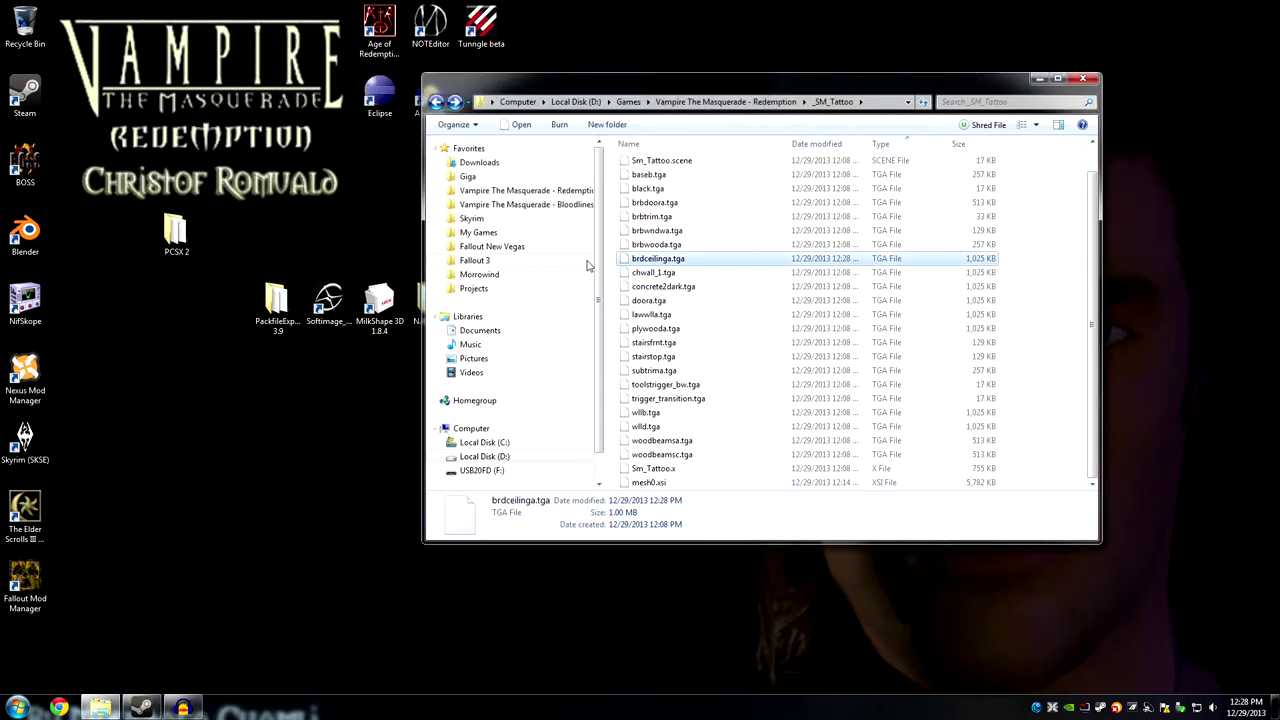
Move all the TGA textures from baseb.tga through woodbeamsc.tga in the _SM_Tattoo folder into its Sm_Tattoo subfolder.
left_click(668, 274)
left_click(677, 260)
scroll(1097, 240, "up", 1)
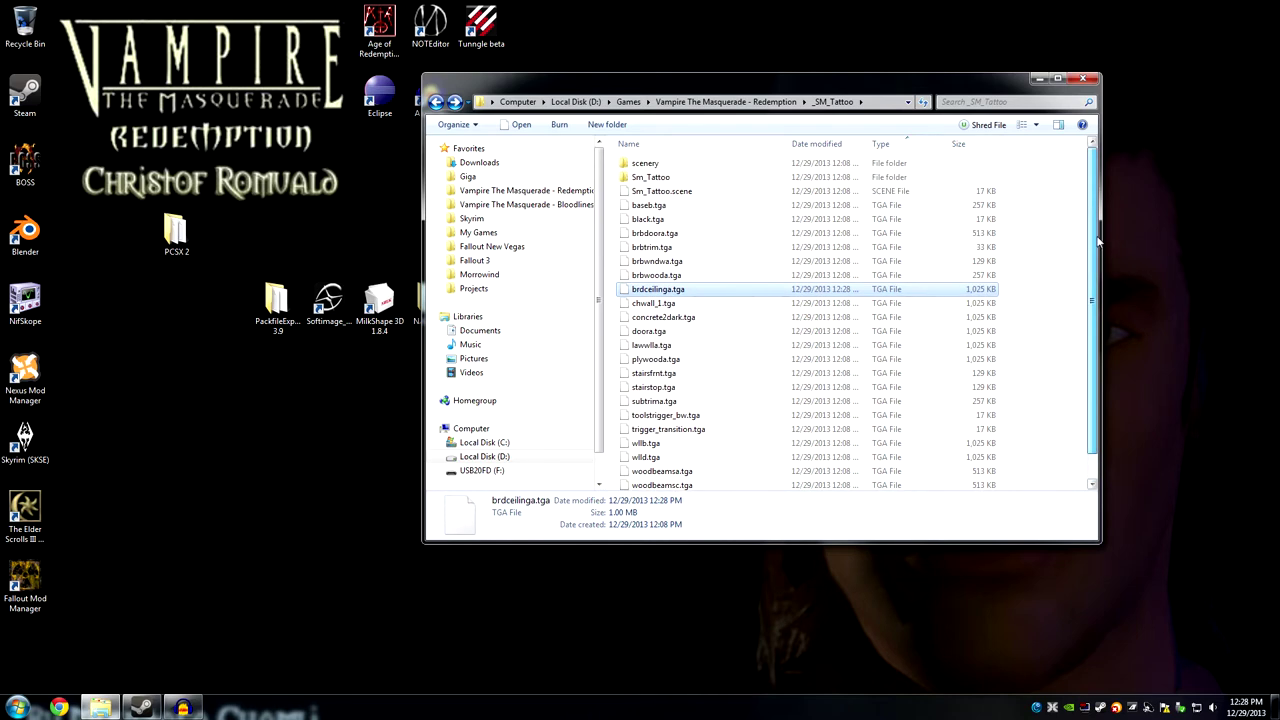
left_click(668, 207)
scroll(678, 357, "down", 1)
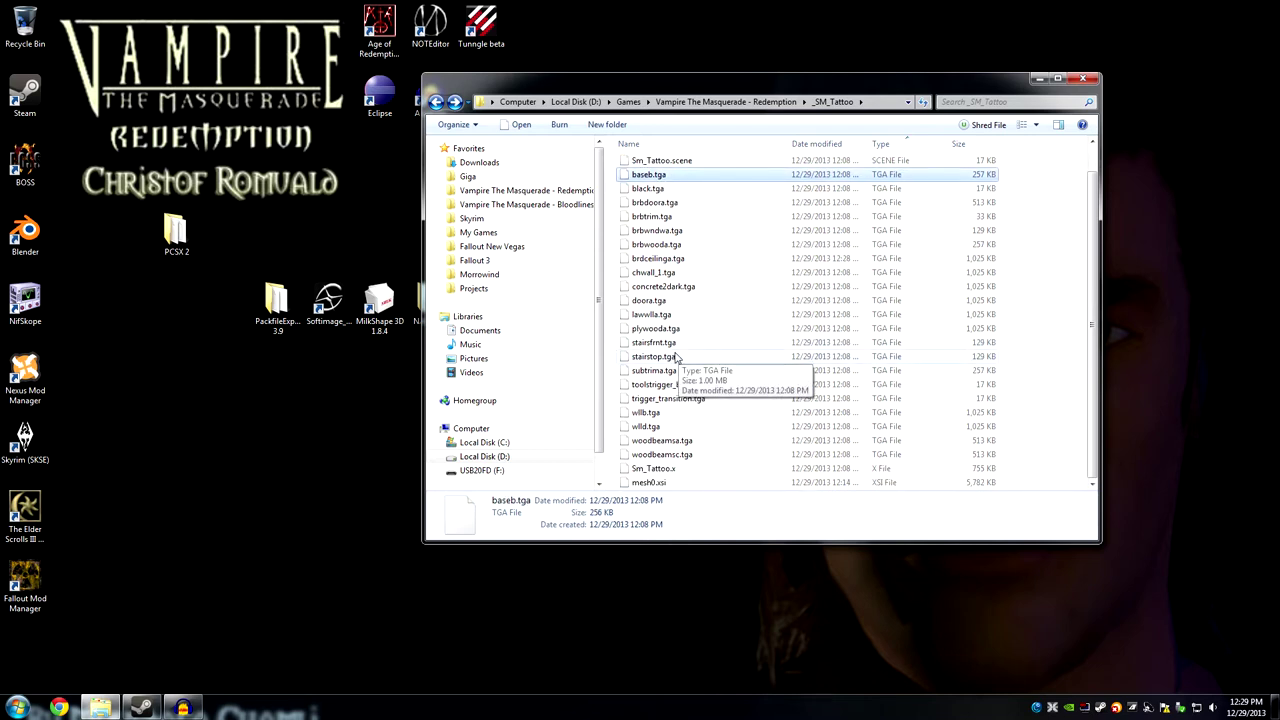
left_click(665, 455, "shift")
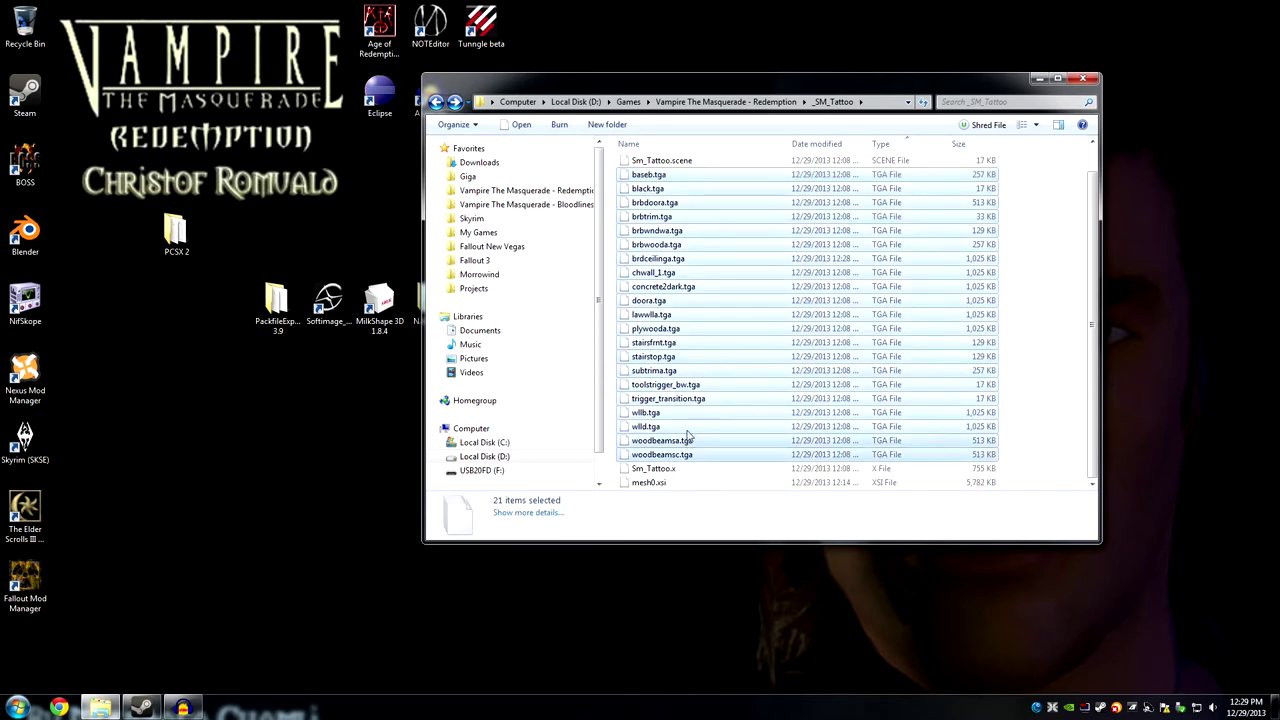
scroll(659, 195, "up", 1)
left_click_drag(652, 207, 691, 181)
Open the Sm_Tattoo subfolder and delete the Sm_Tattoo.x file from it.
double_click(688, 178)
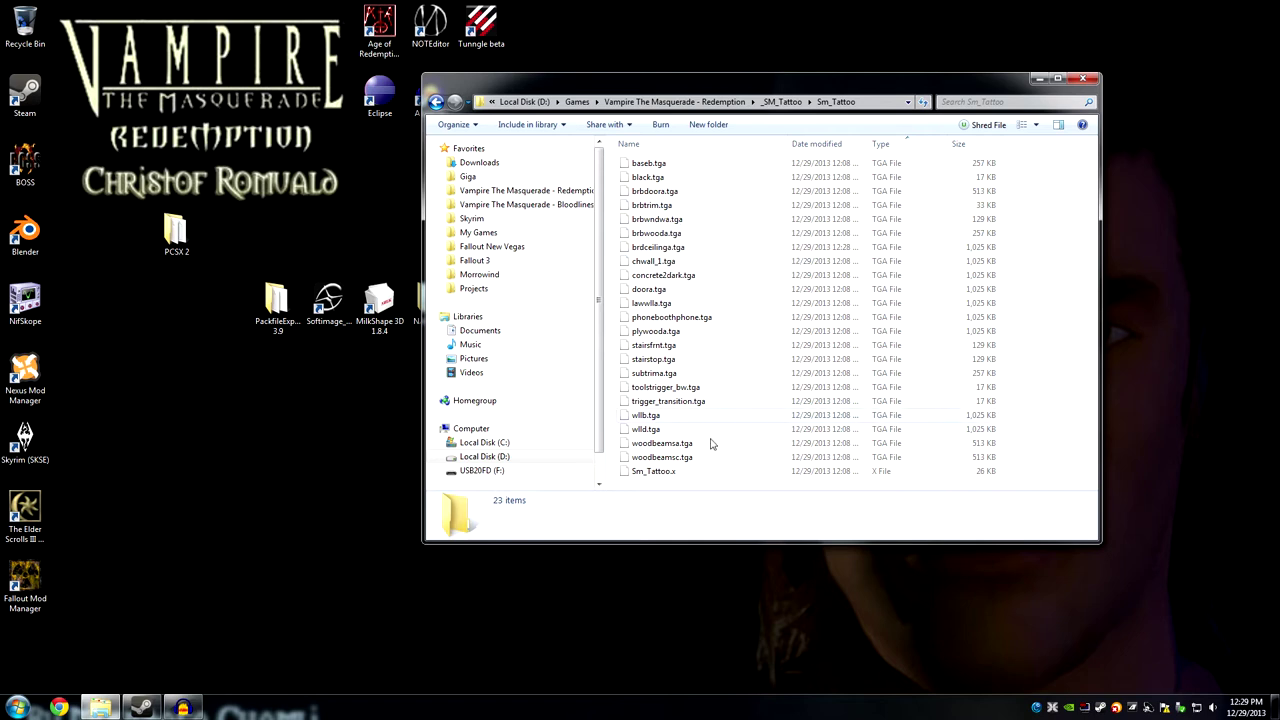
left_click(657, 474)
key("Delete")
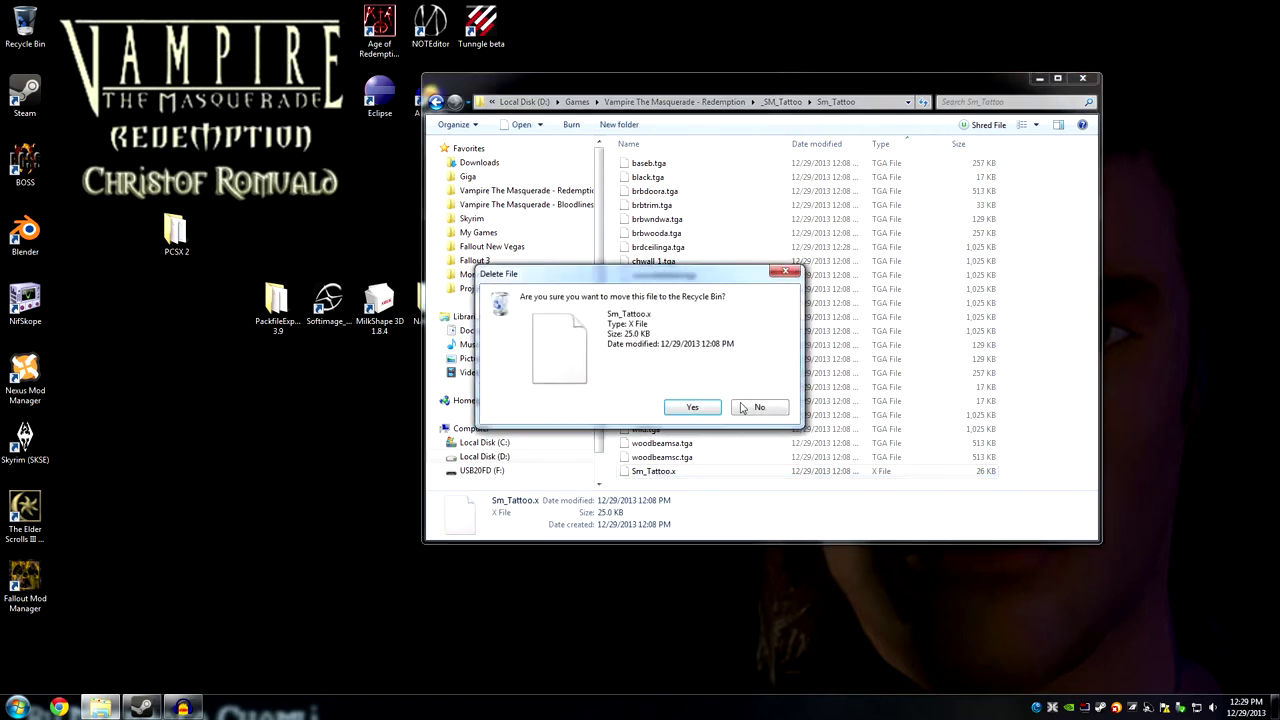
left_click(700, 405)
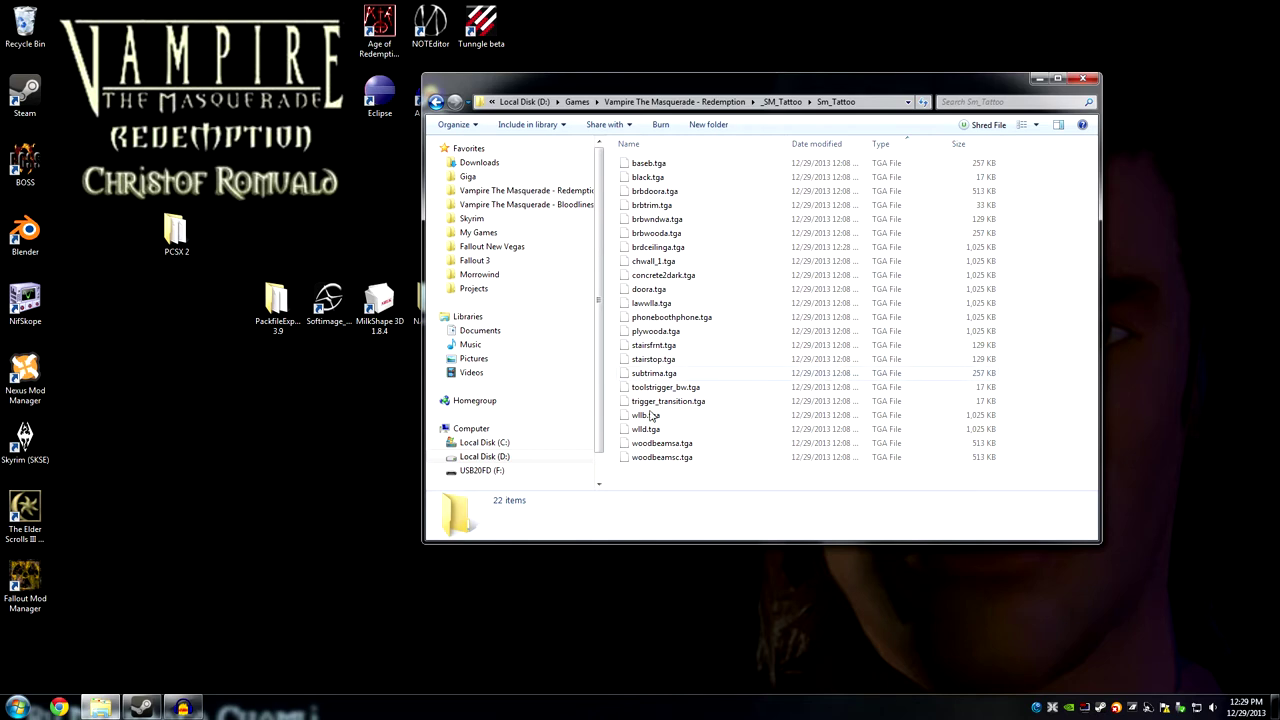
Copy the Sm_Tattoo texture folder into the Materials folder of Vampire The Masquerade - Redemption.
left_click(436, 102)
right_click(650, 178)
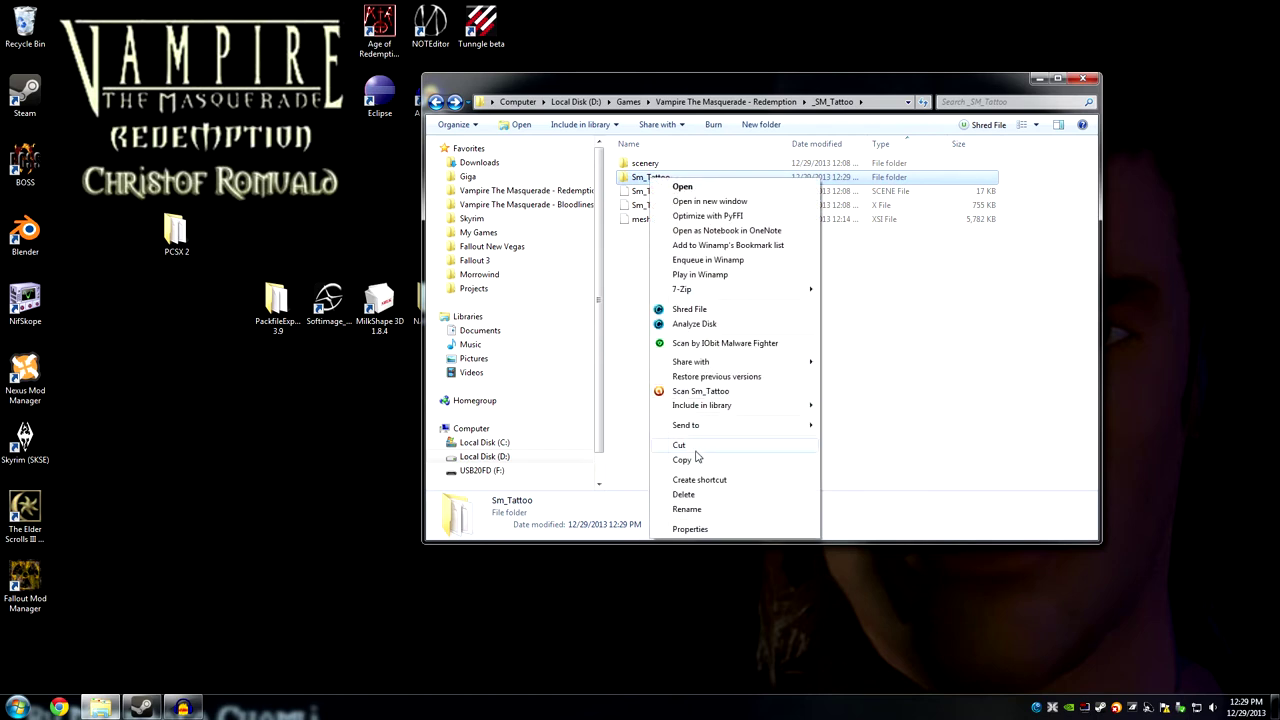
left_click(695, 461)
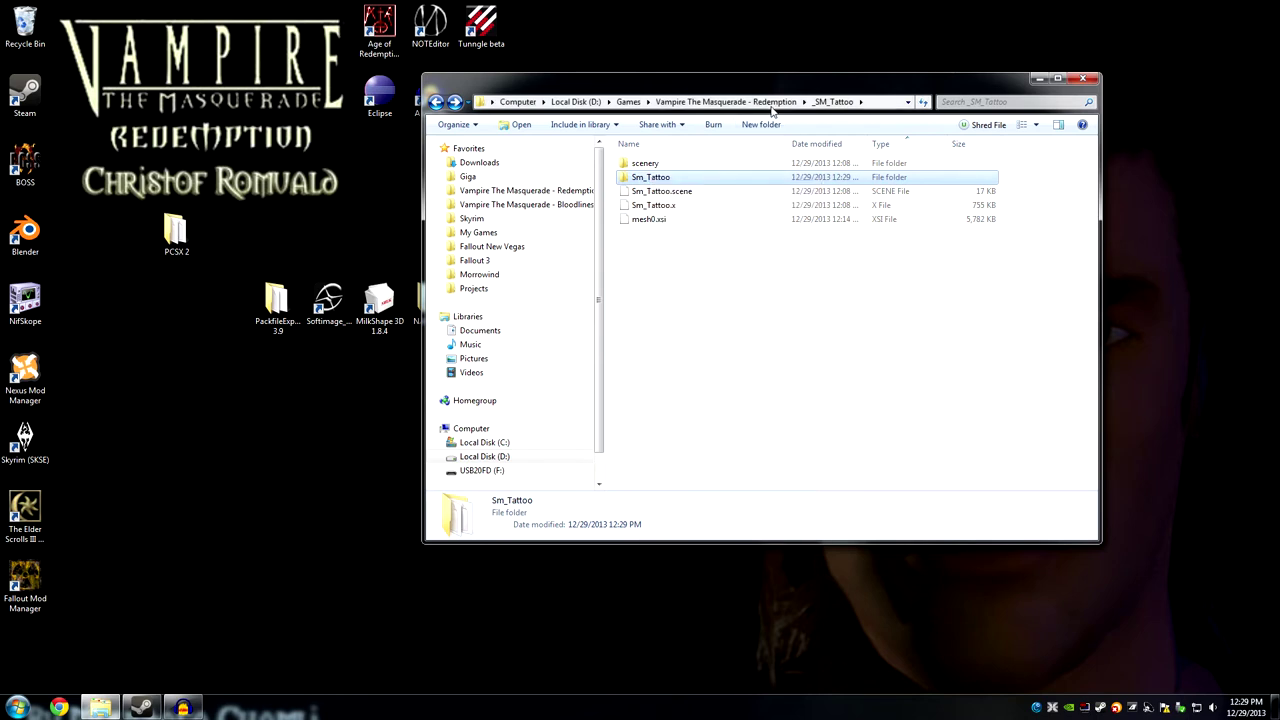
key("alt+Up")
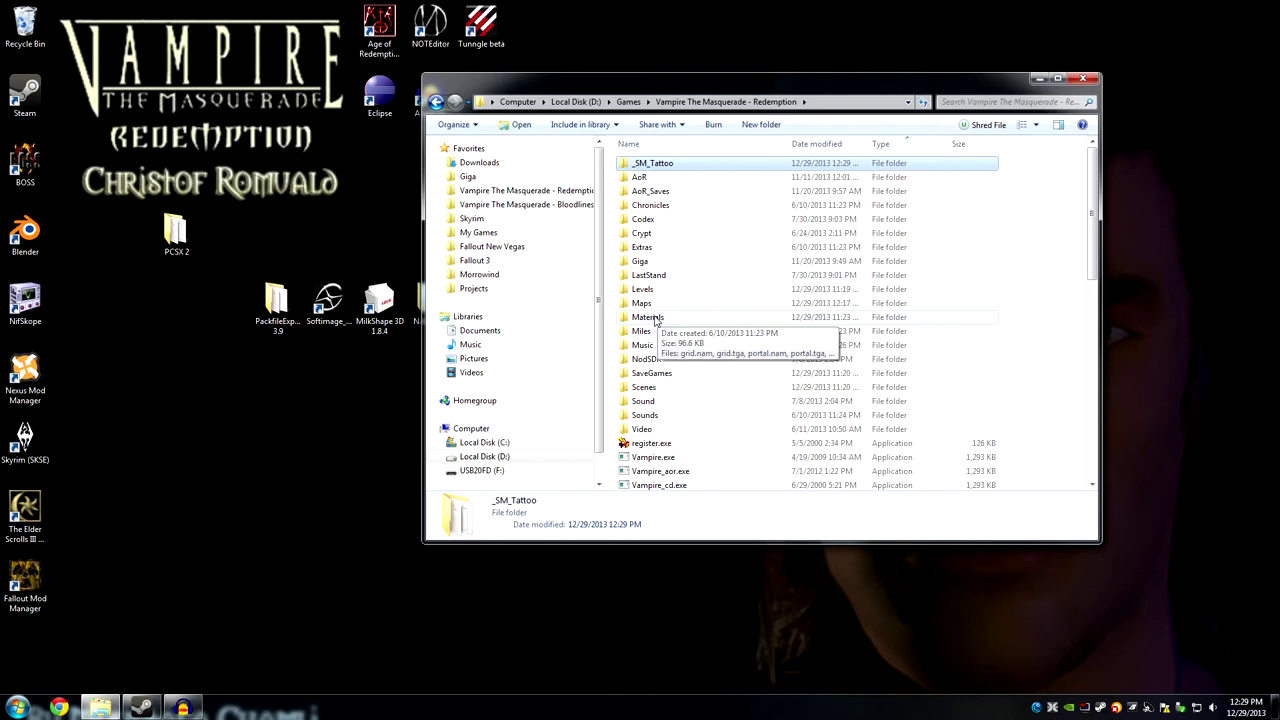
double_click(655, 318)
right_click(666, 268)
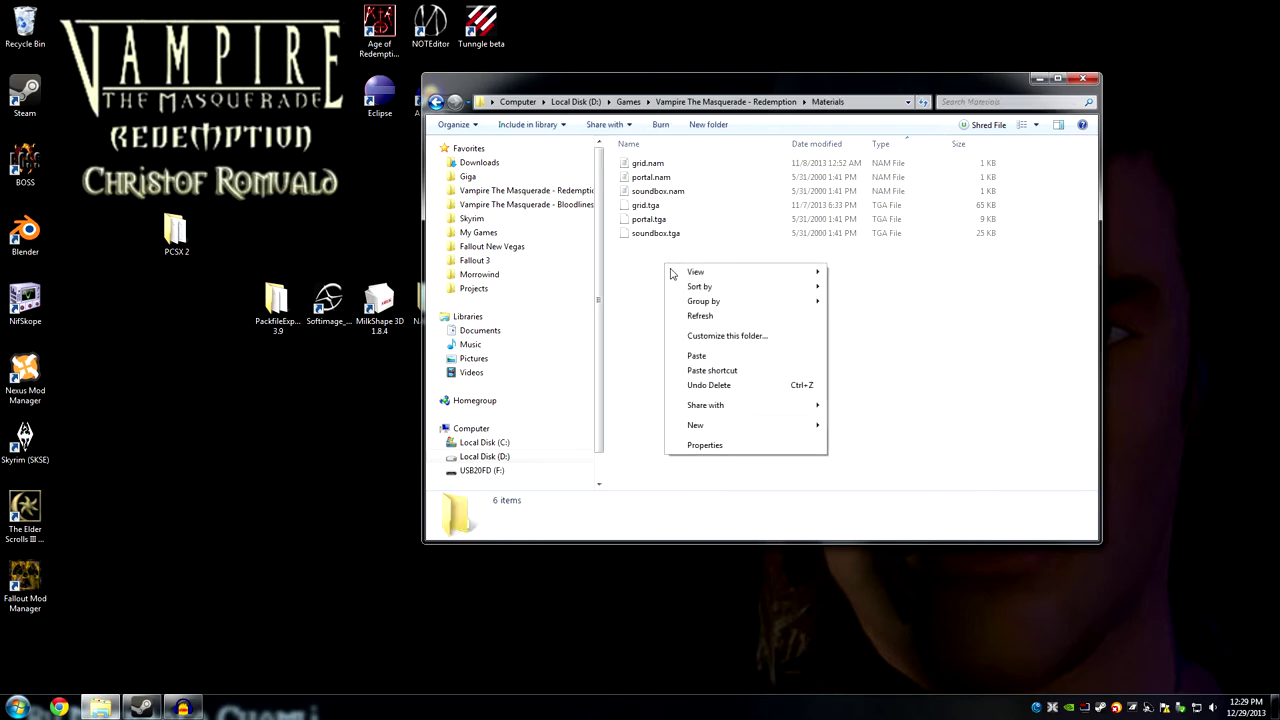
left_click(700, 351)
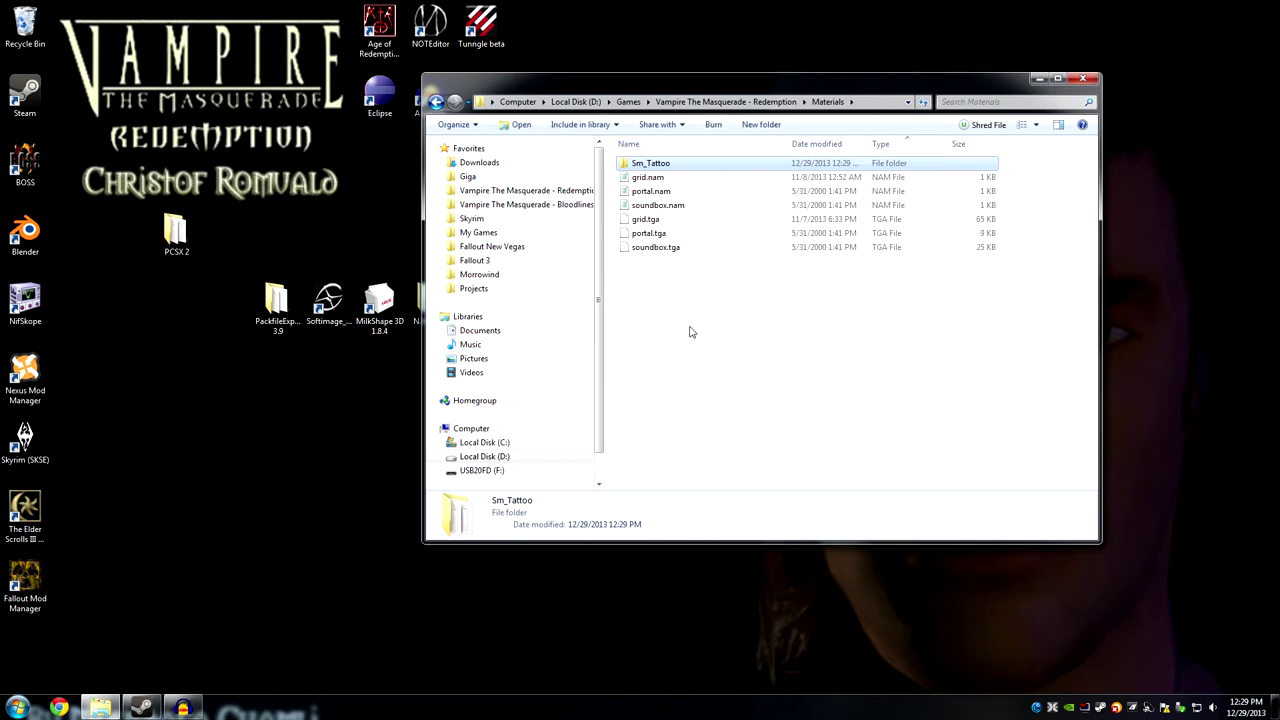
left_click(689, 329)
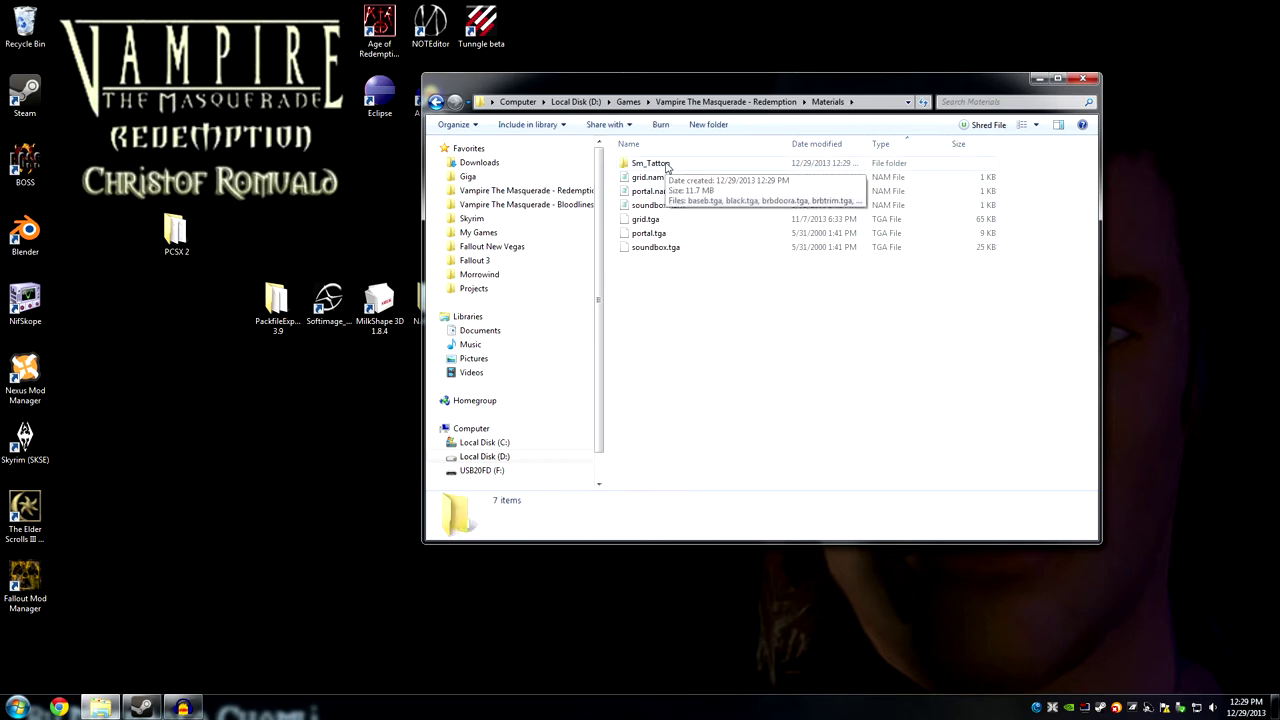
Open the copied Sm_Tattoo folder in Materials, and open the NAMTool folder from the desktop in its own window.
double_click(667, 166)
left_click_drag(700, 80, 826, 91)
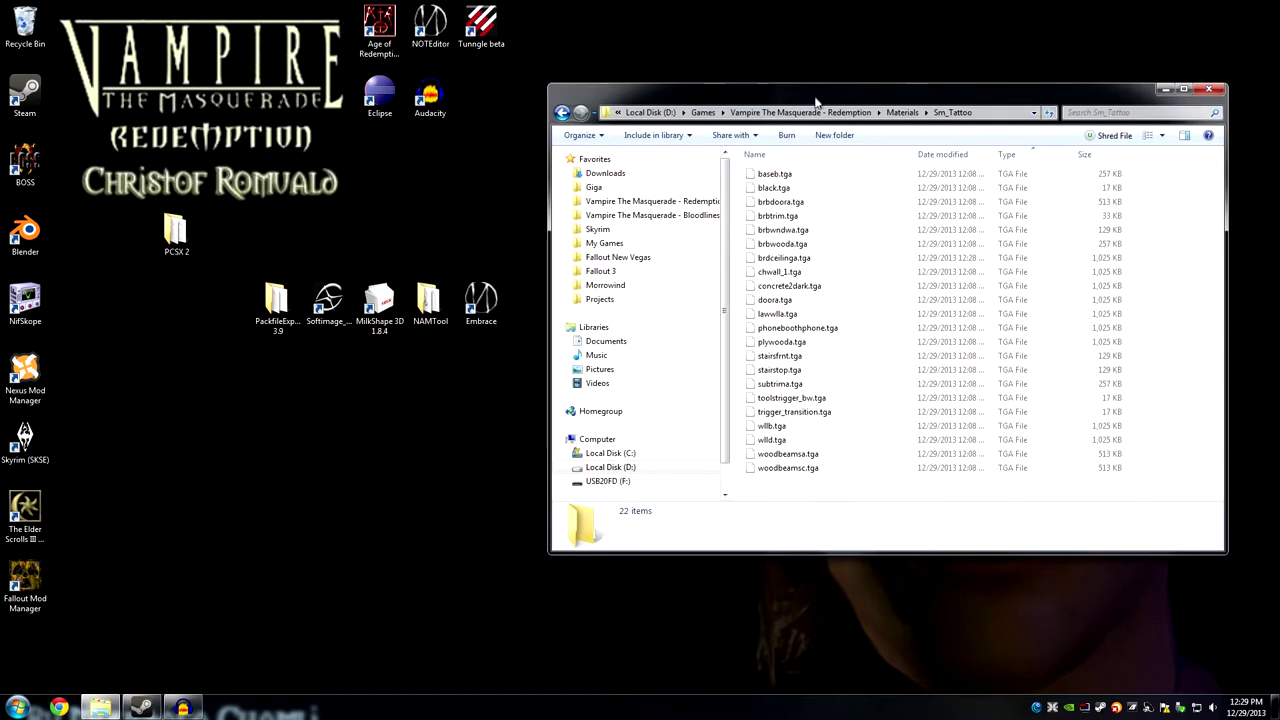
double_click(430, 305)
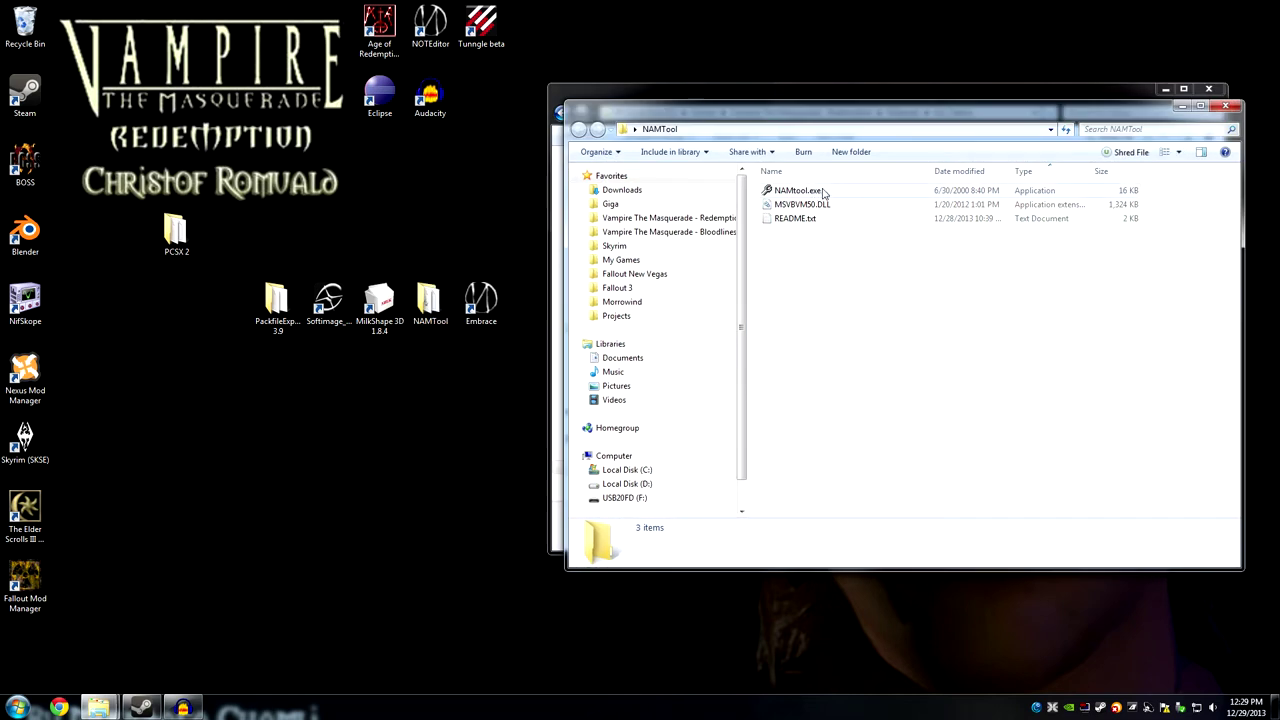
left_click_drag(848, 112, 711, 100)
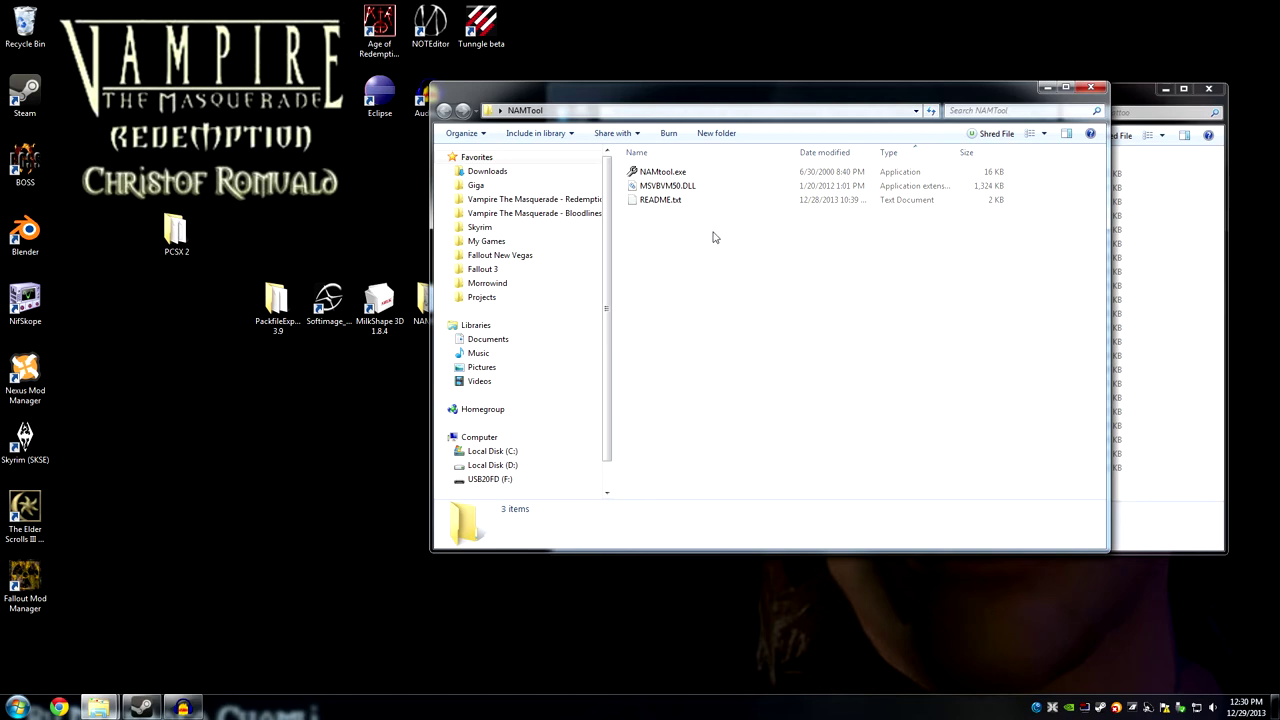
Read the missing-DLL instructions in NAMTool's README.txt and look at the MSVBVM50.DLL file in the folder.
double_click(679, 206)
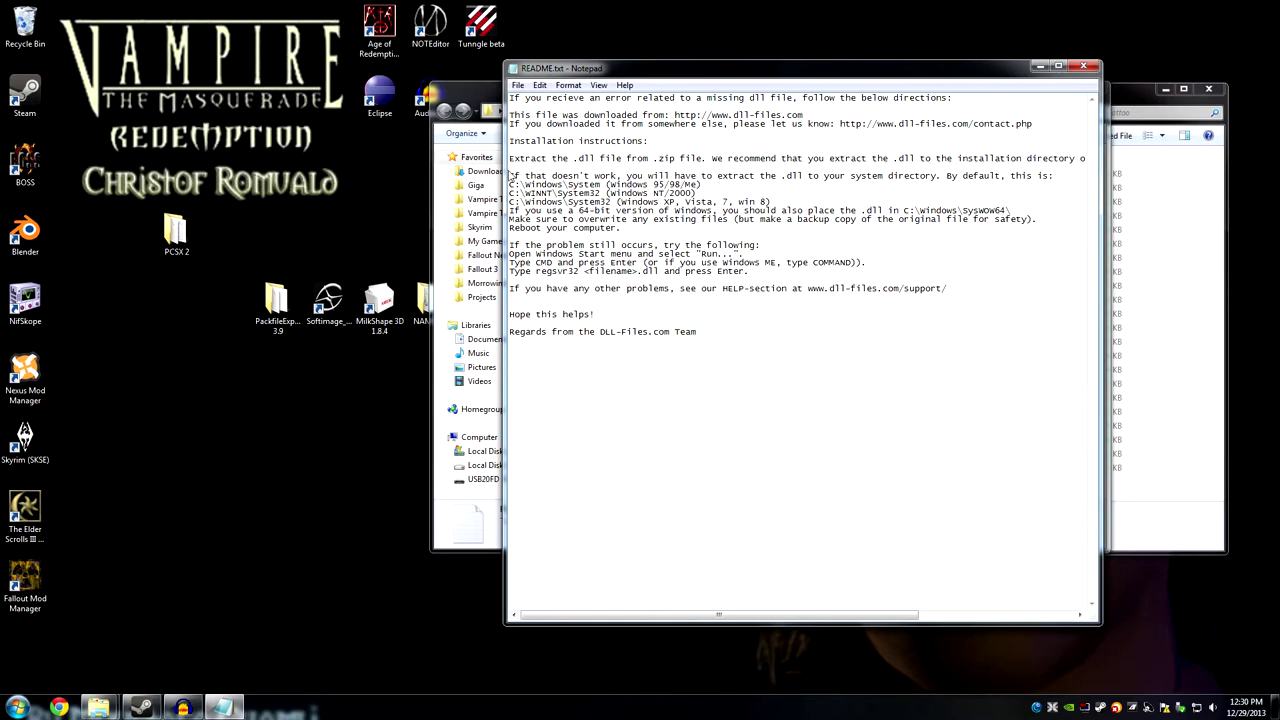
left_click(1083, 67)
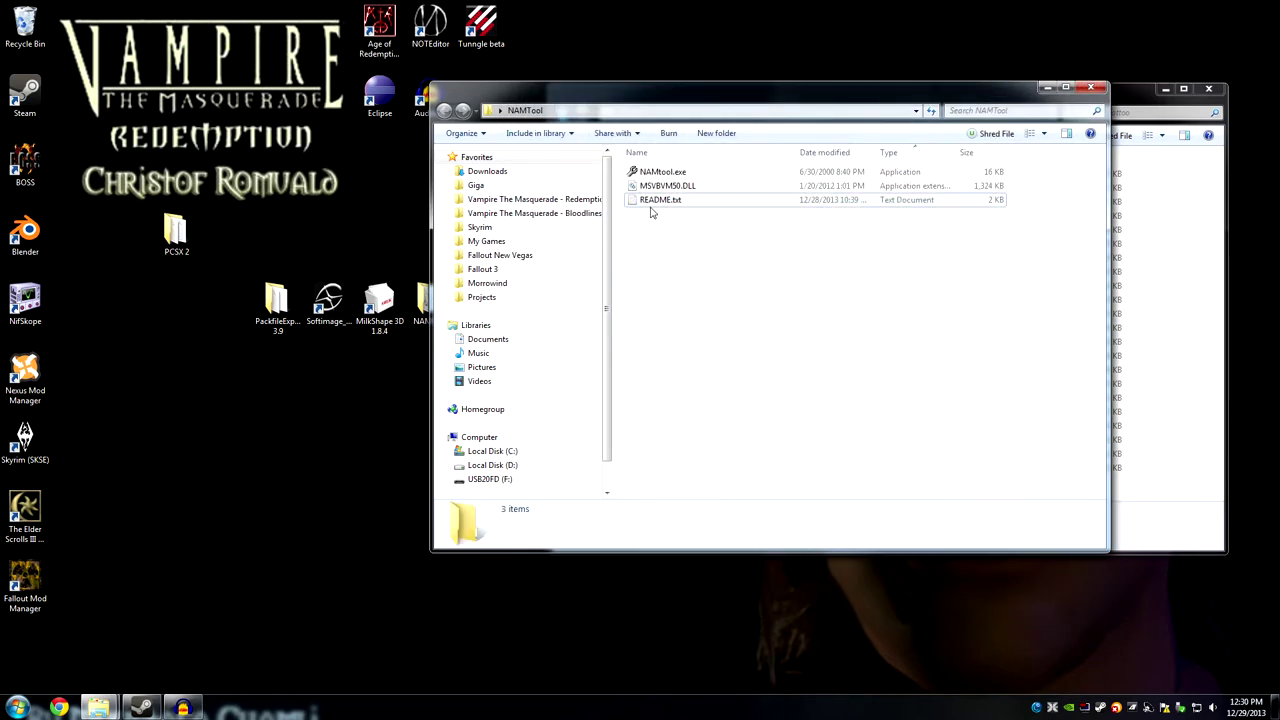
left_click(683, 190)
left_click(709, 220)
left_click(676, 188)
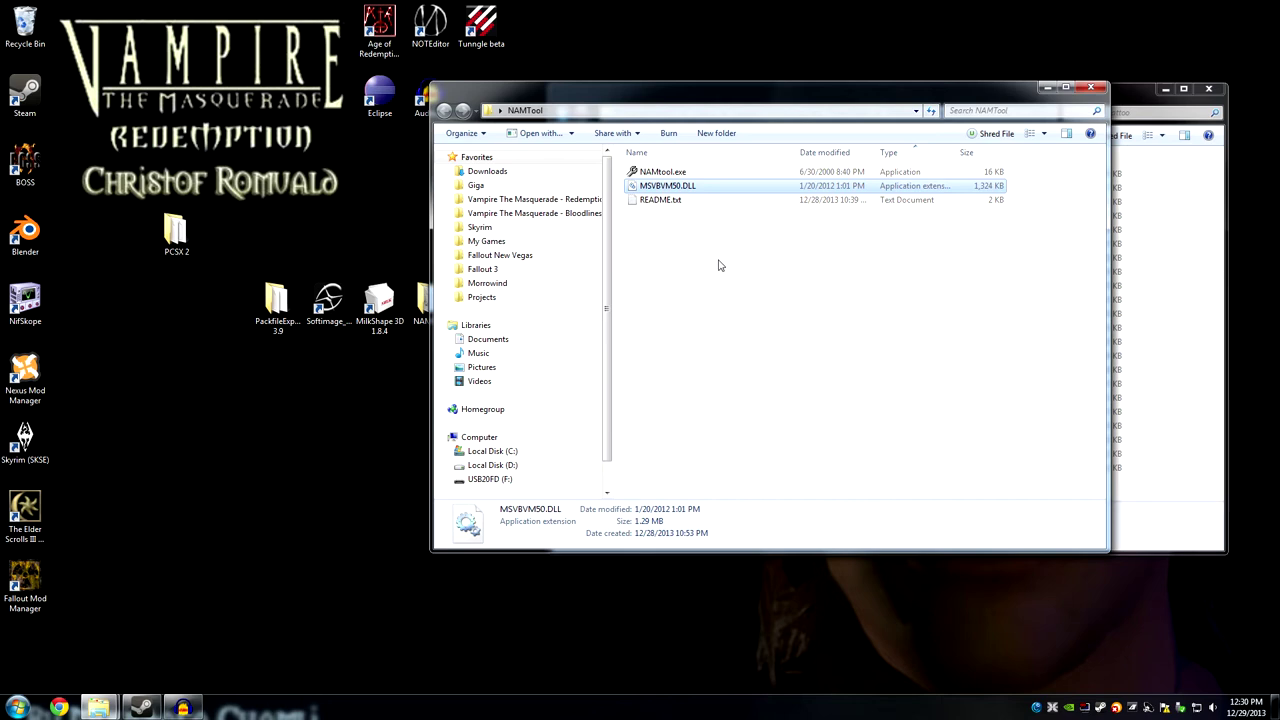
left_click(700, 228)
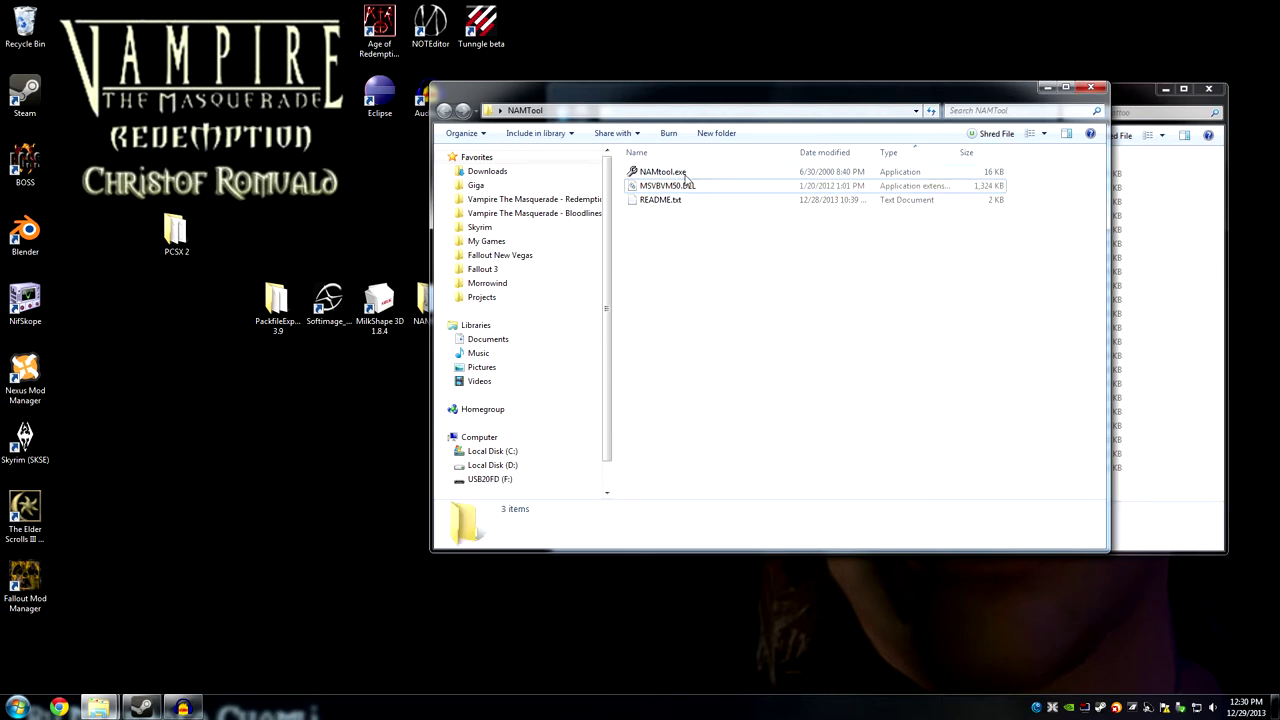
Launch NAMtool and set its texture directory to D:\Games\Vampire The Masquerade - Redemption\Materials\Sm_Tattoo.
double_click(683, 173)
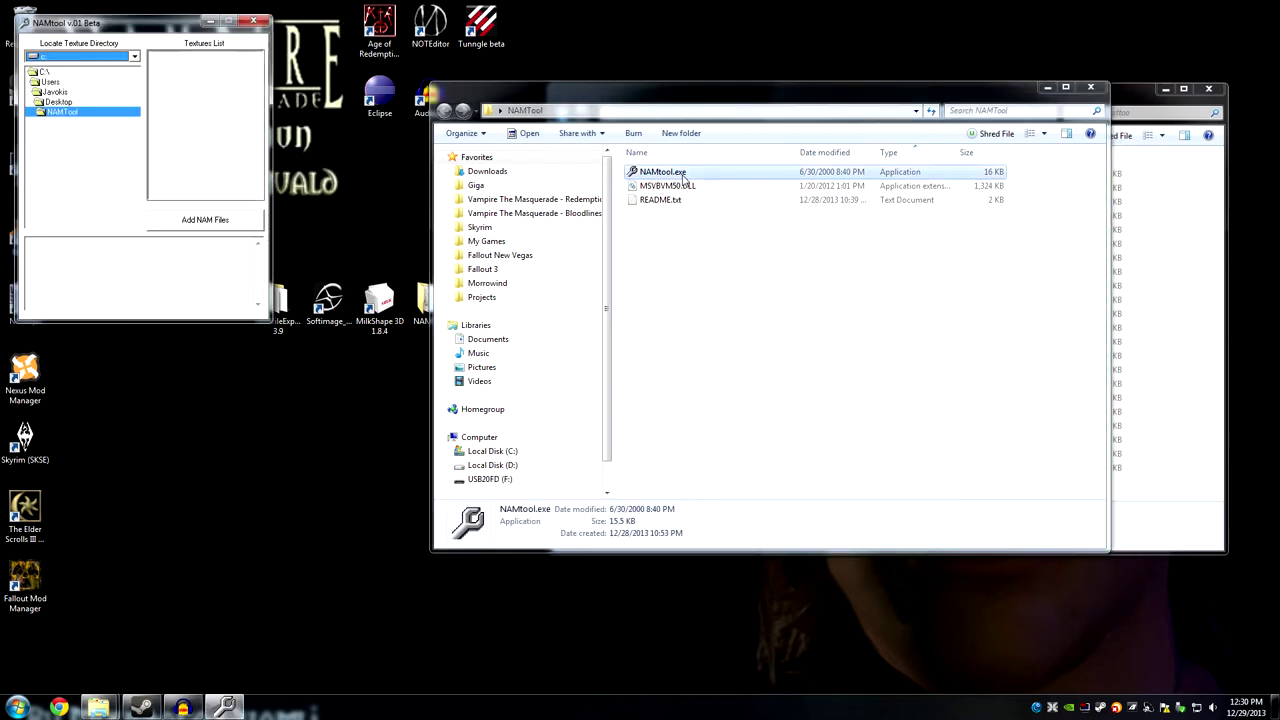
left_click_drag(162, 29, 640, 95)
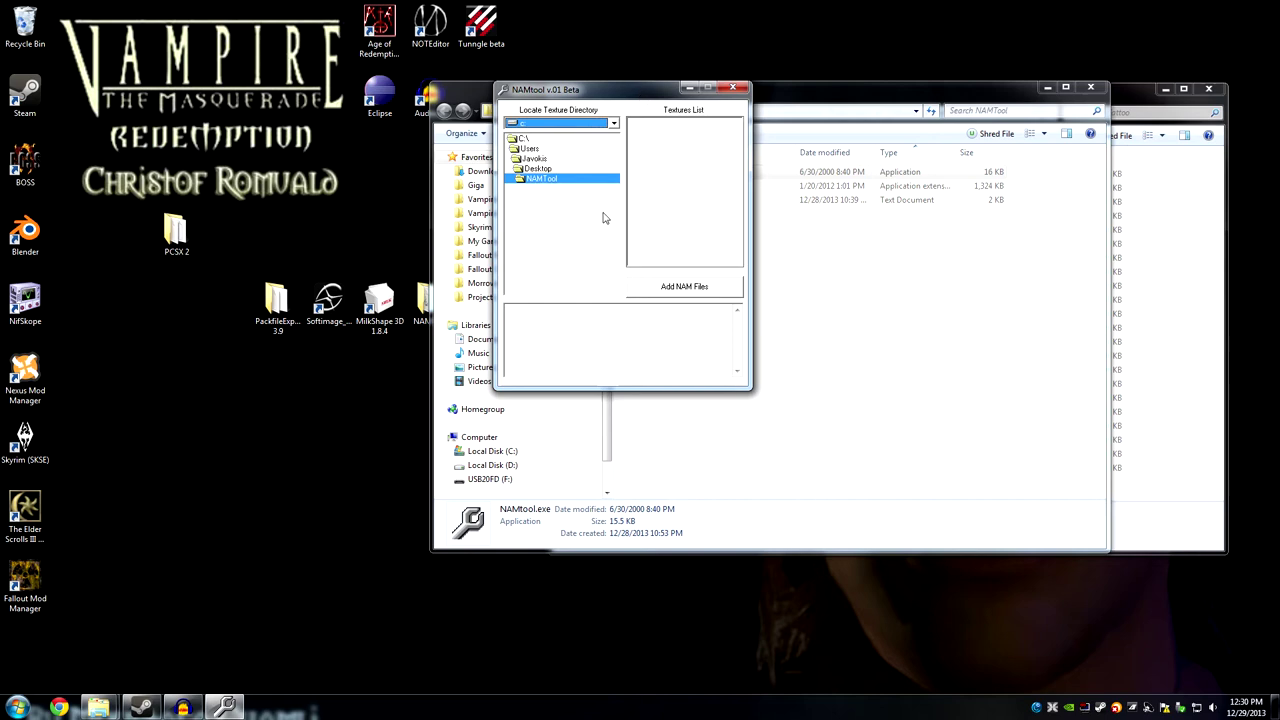
left_click(614, 123)
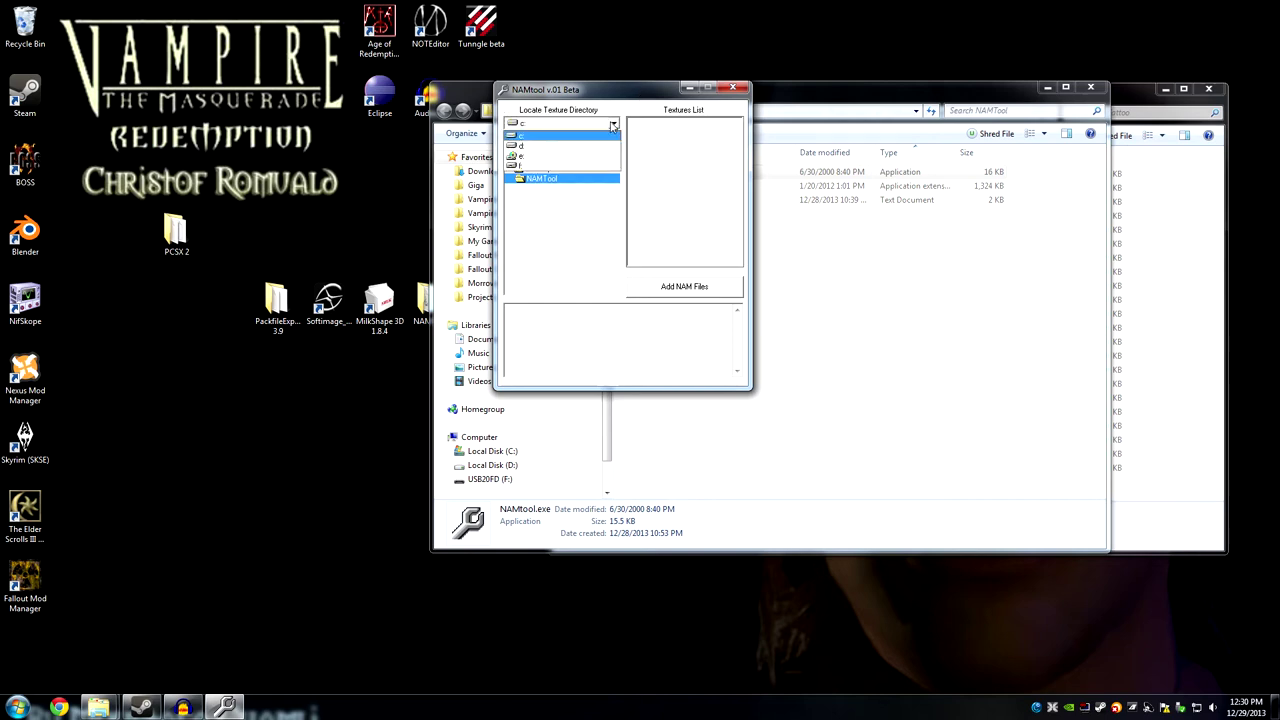
left_click(531, 147)
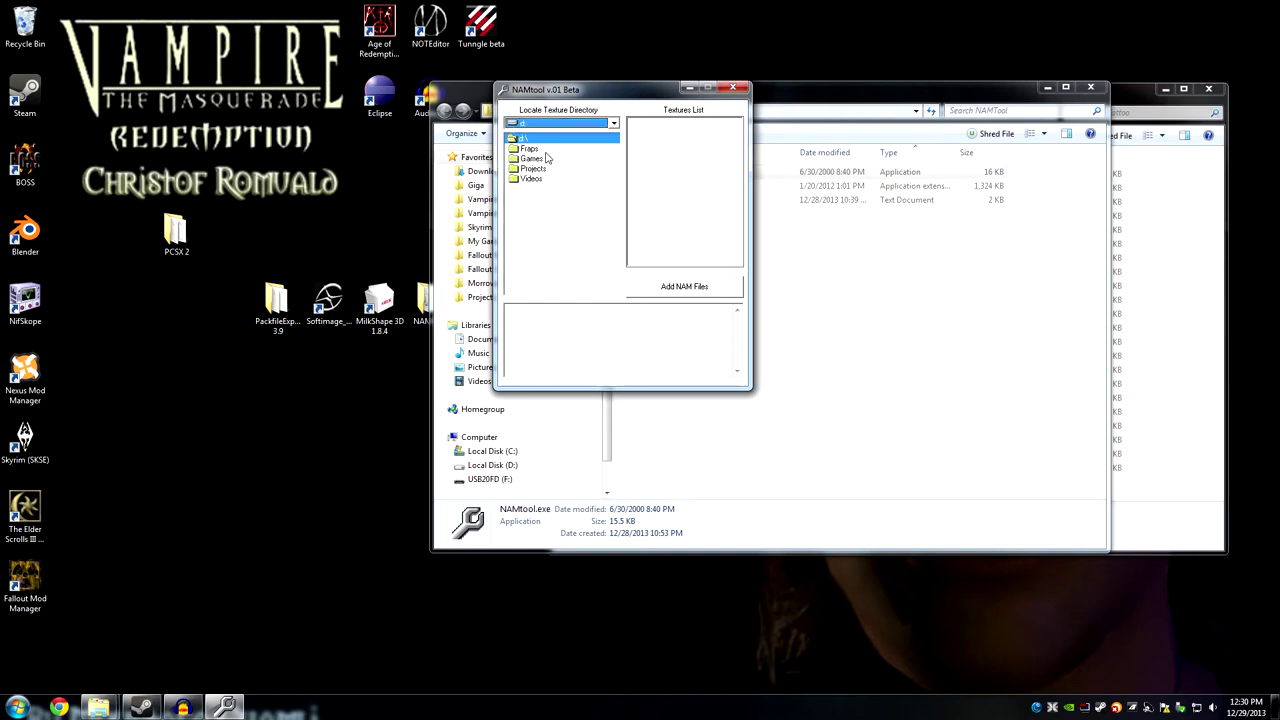
double_click(534, 158)
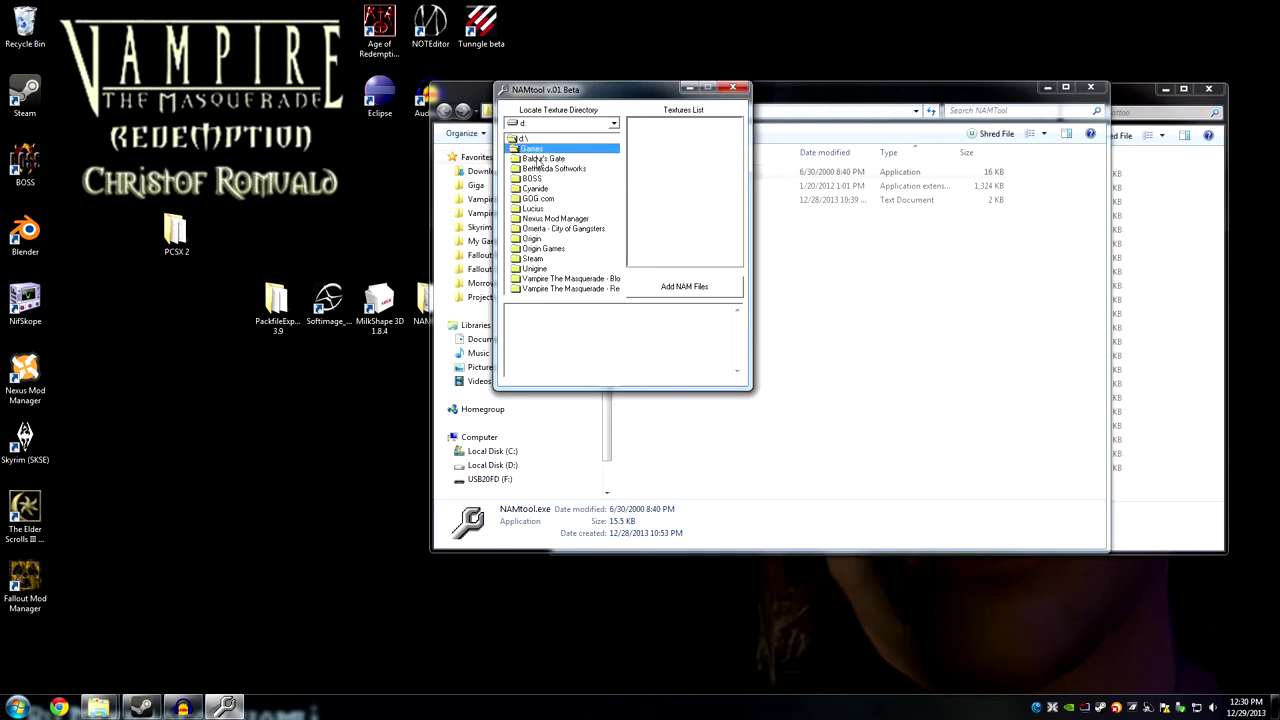
left_click(585, 289)
double_click(584, 288)
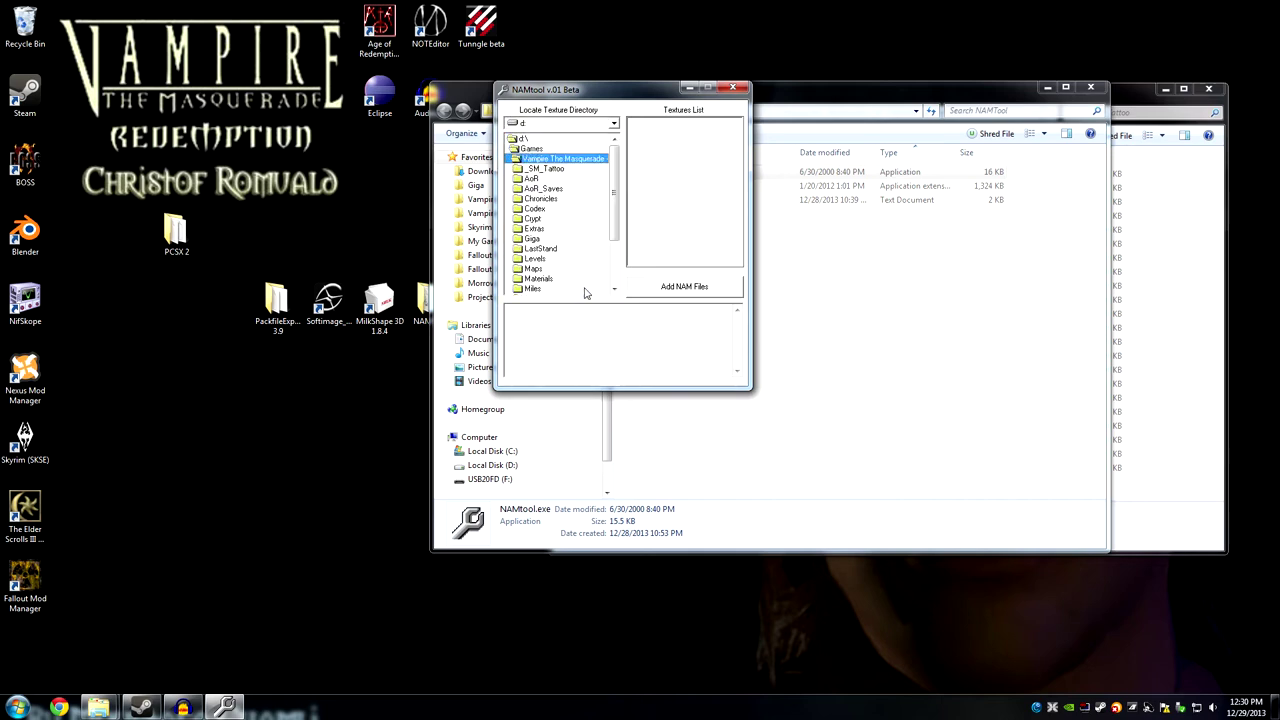
left_click_drag(613, 188, 611, 213)
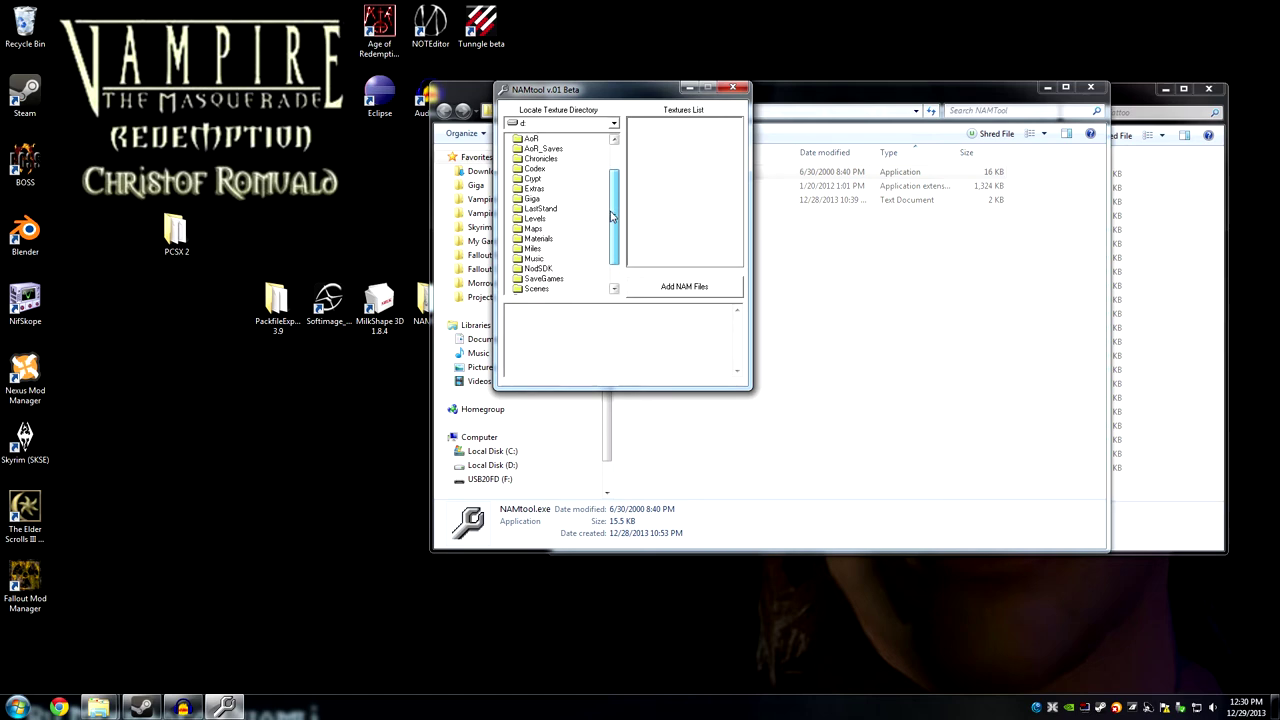
double_click(540, 240)
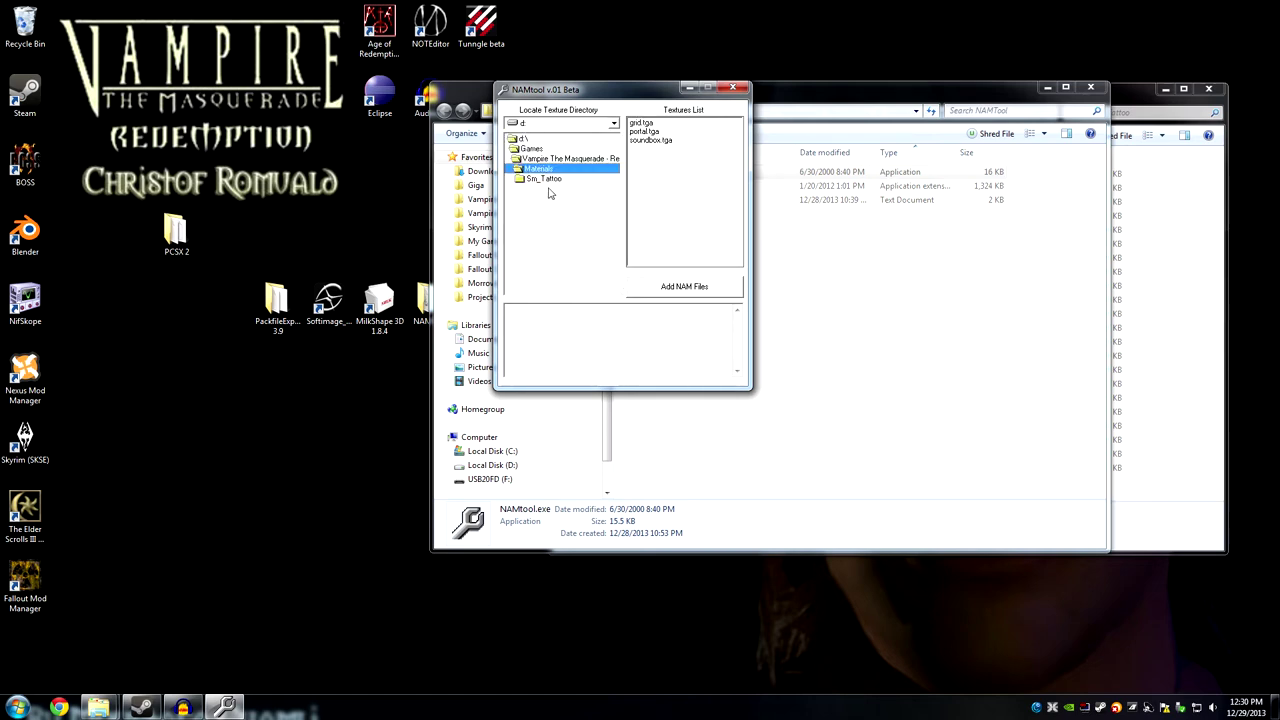
left_click(546, 180)
double_click(558, 183)
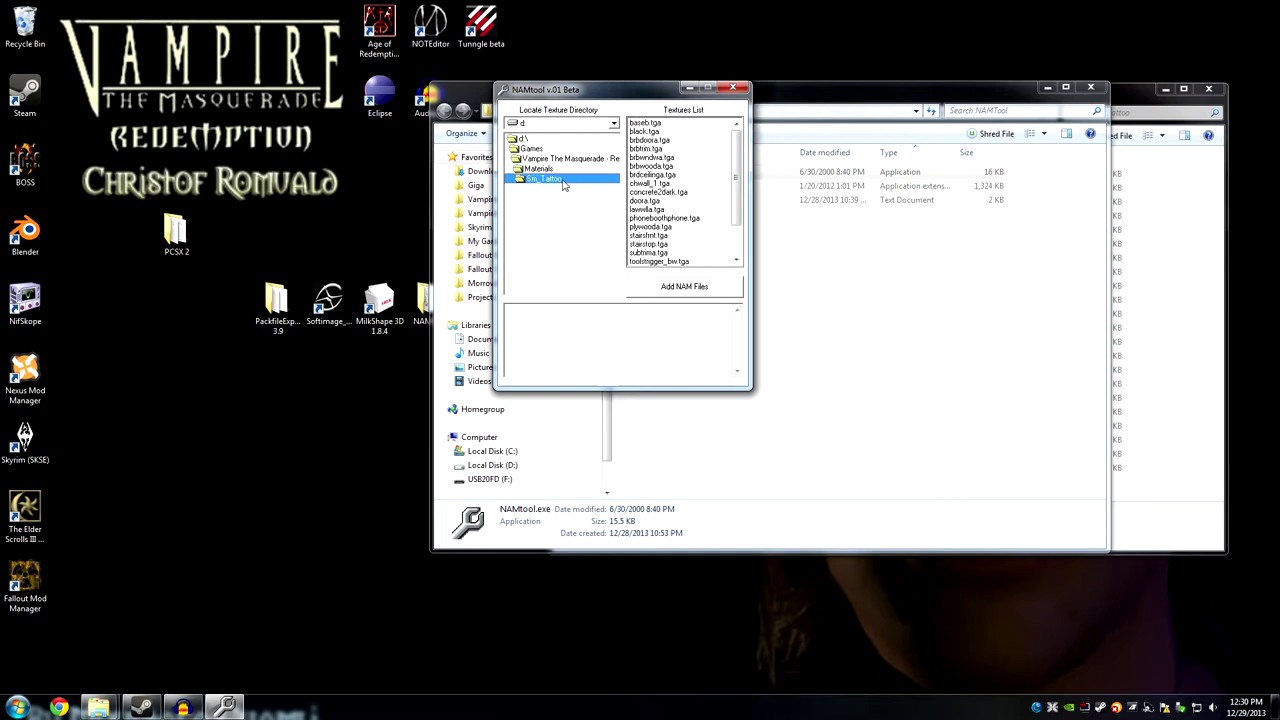
Select every texture in NAMtool's textures list, from baseb.tga through woodbeamsc.tga.
left_click(657, 124)
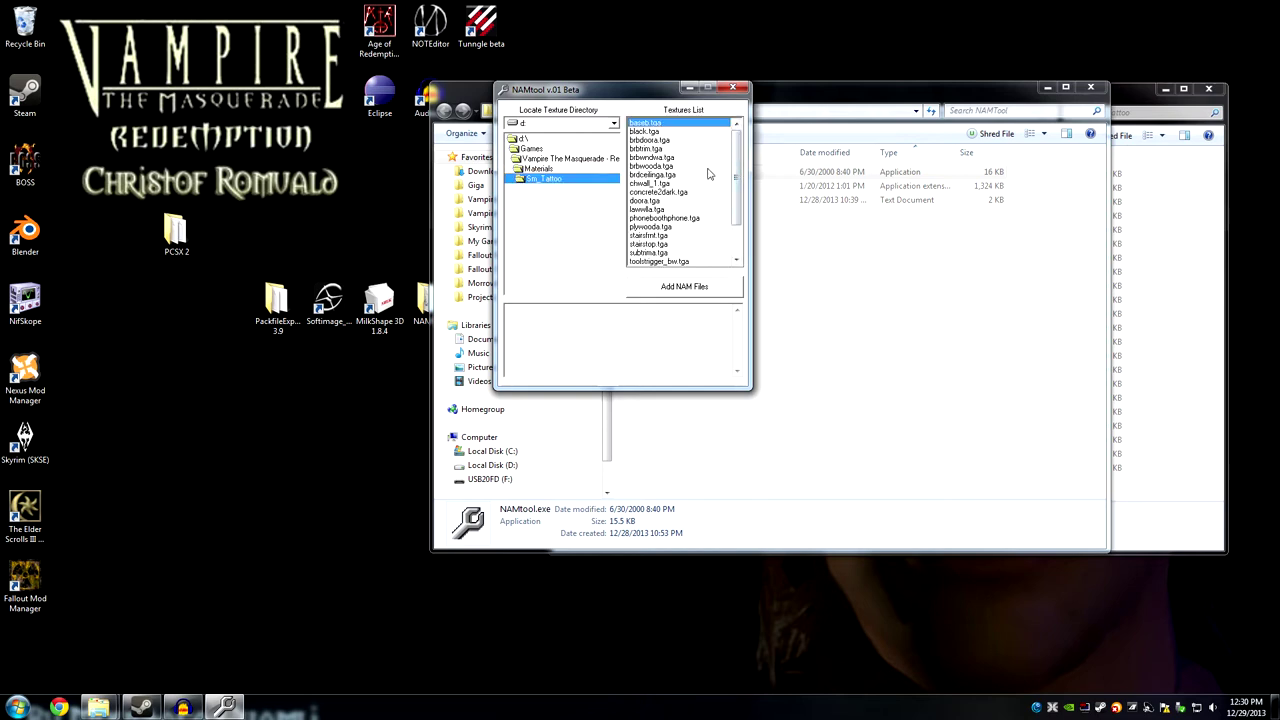
left_click_drag(736, 182, 736, 224)
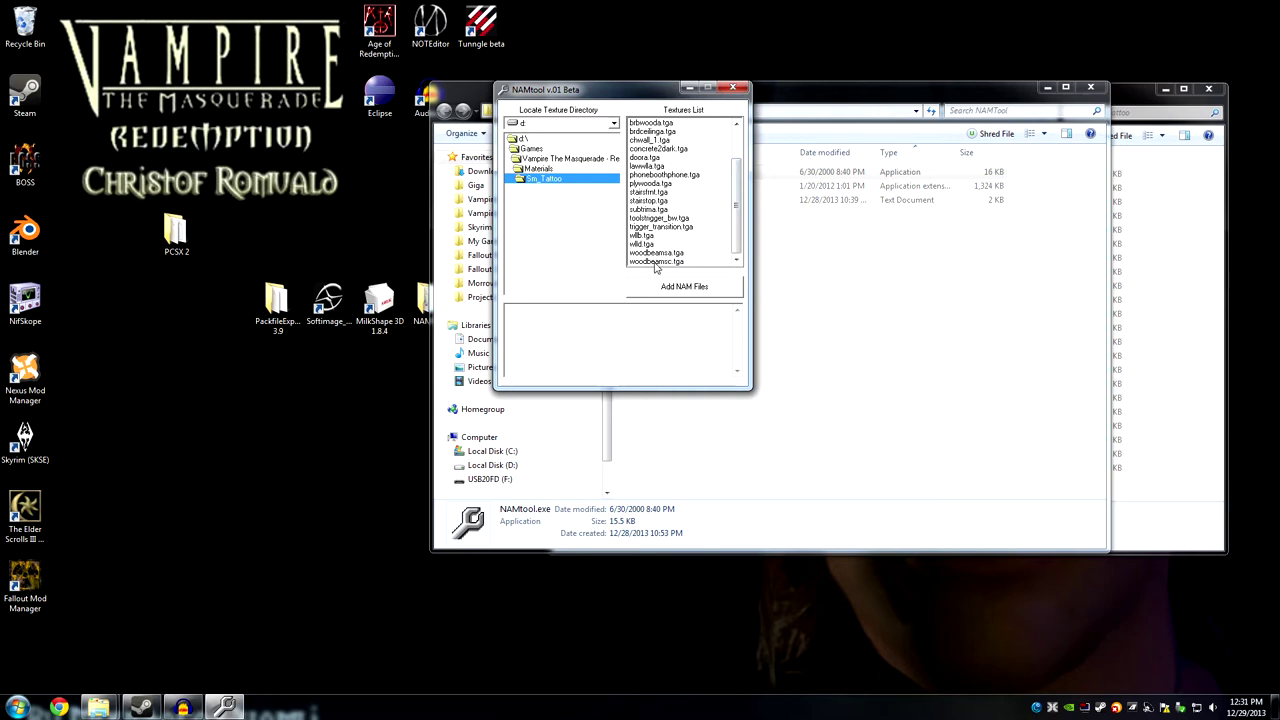
left_click(664, 262, "shift")
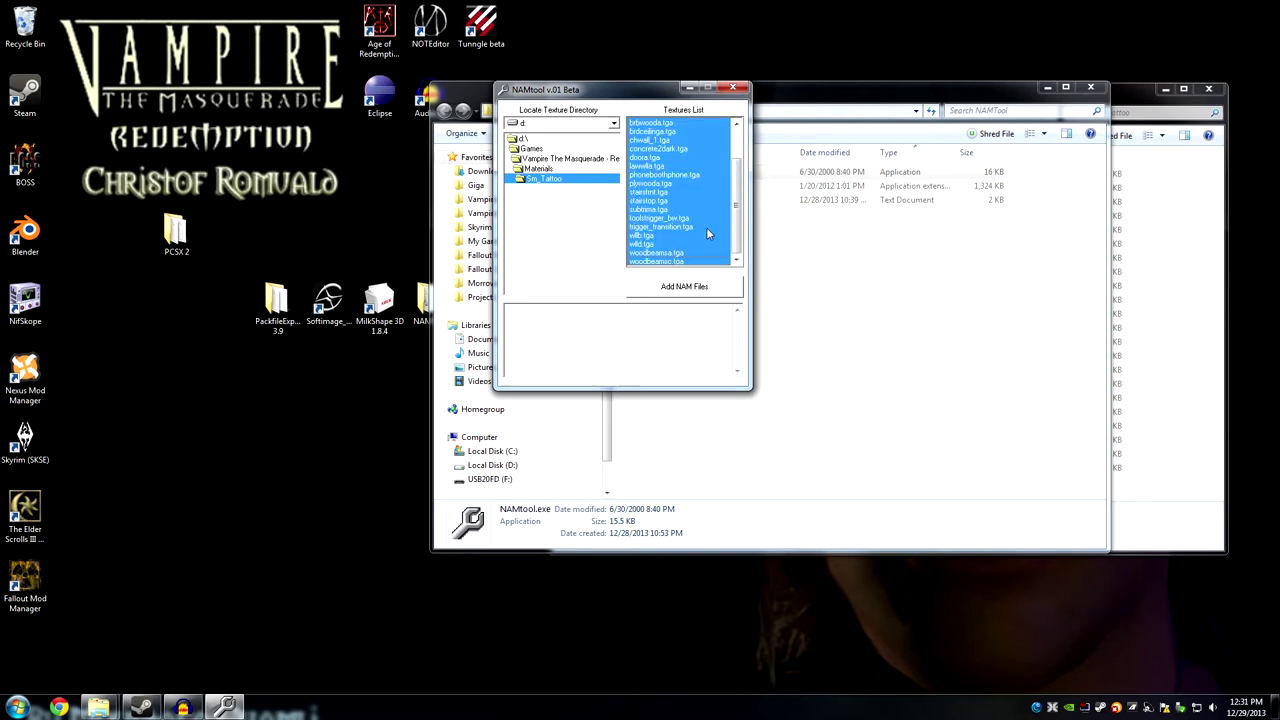
left_click_drag(737, 205, 740, 148)
left_click(674, 123)
left_click(658, 263, "shift")
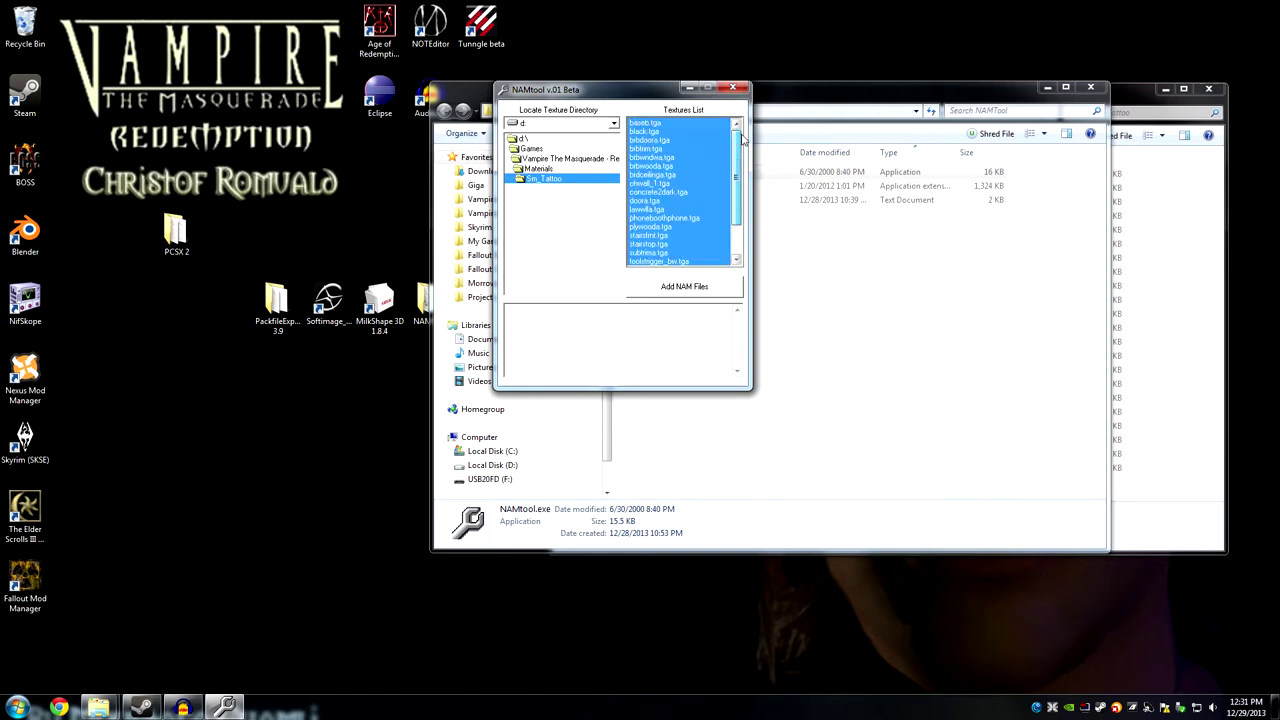
Close the NAMTool folder window and, with NAMtool placed beside the Sm_Tattoo folder, generate NAM files for all selected textures.
left_click(849, 101)
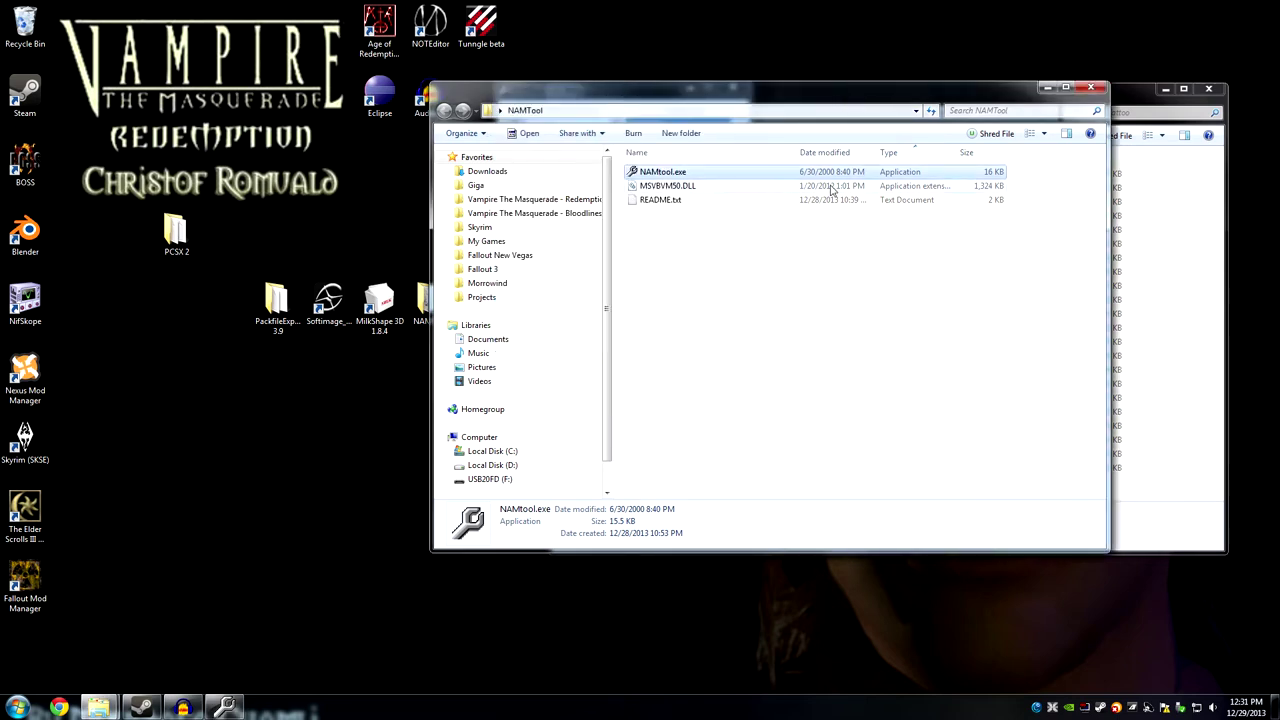
left_click(1090, 88)
mouse_move(1012, 100)
left_mouse_down()
mouse_move(960, 98)
mouse_move(1016, 102)
left_mouse_up()
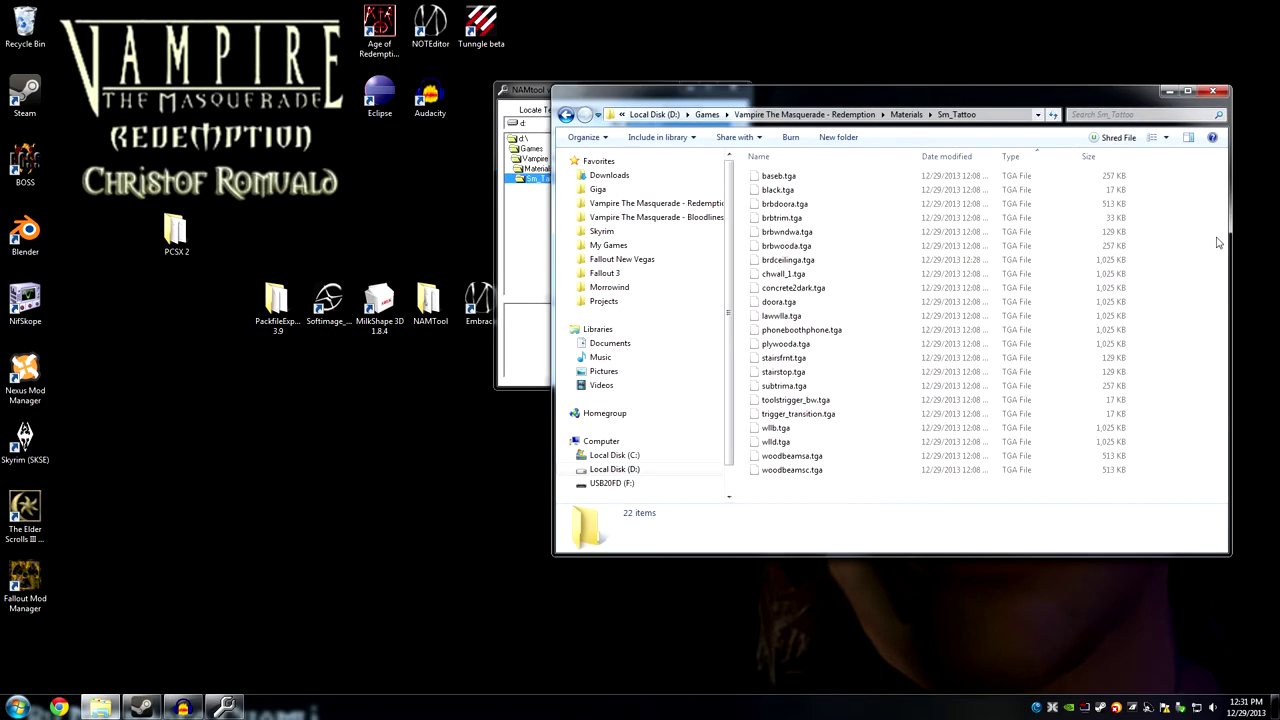
left_click(522, 94)
left_click_drag(522, 94, 335, 91)
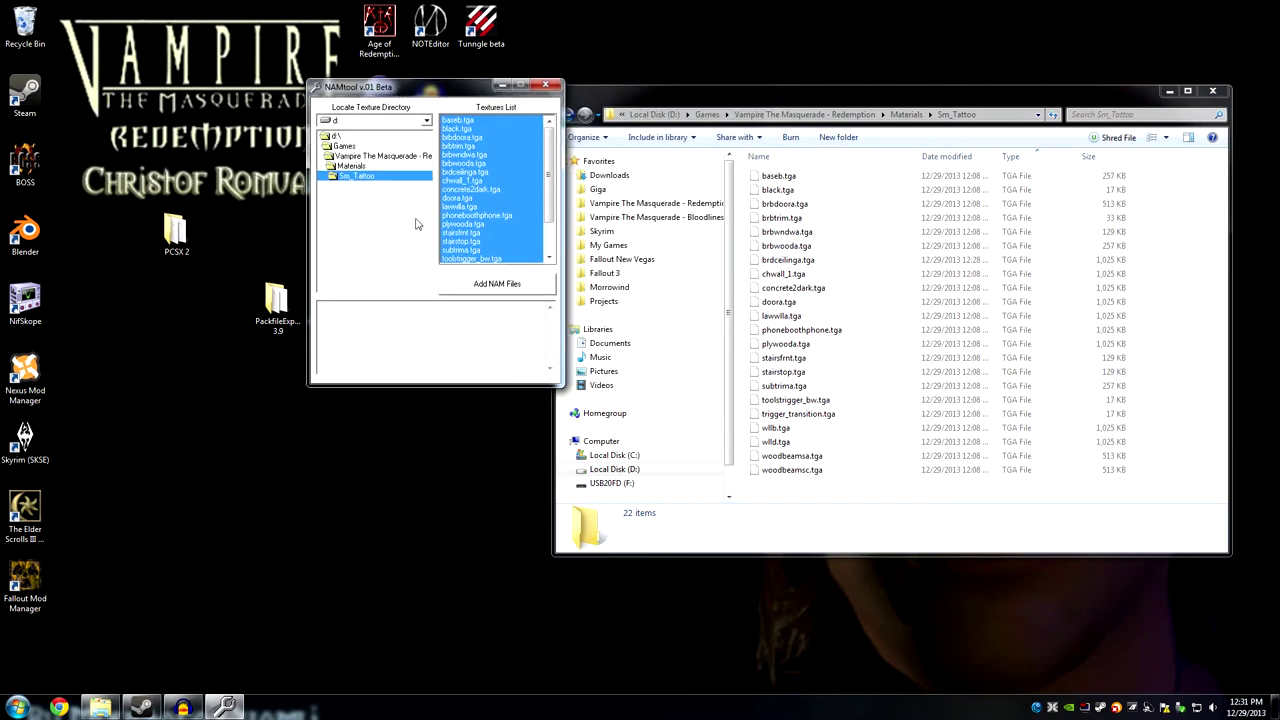
left_click(506, 287)
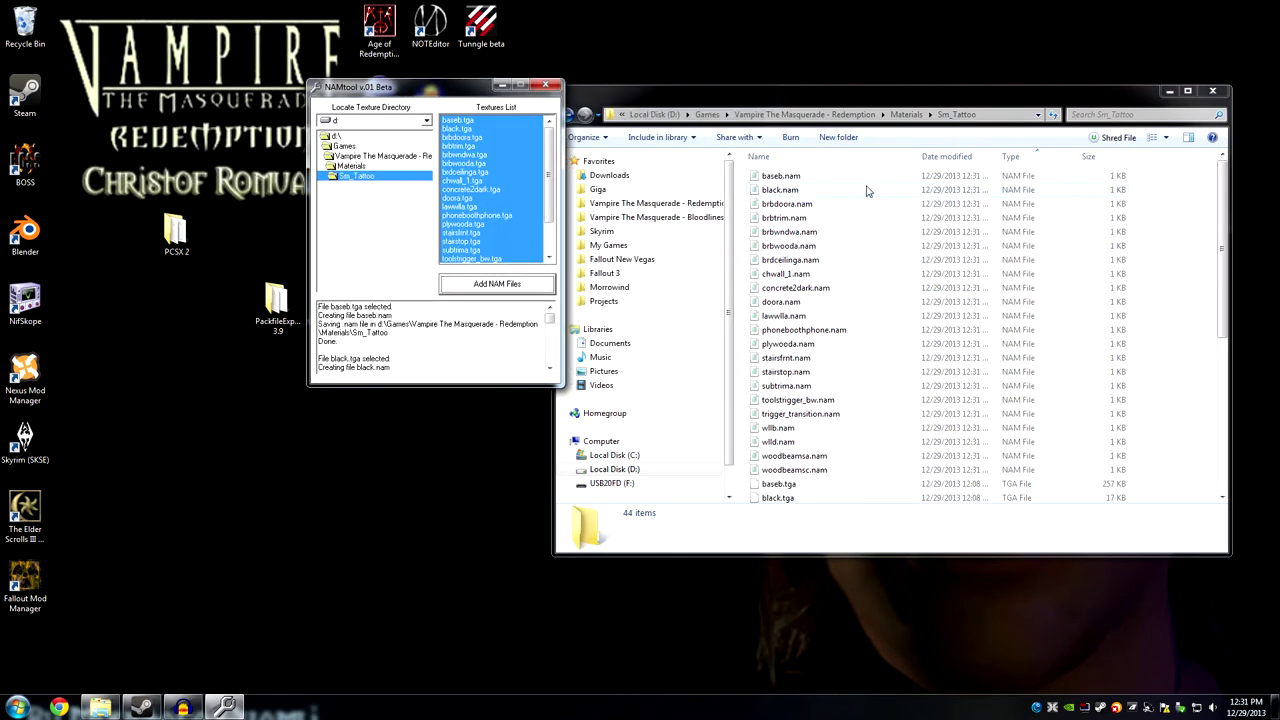
Look over the generated NAM files in the Sm_Tattoo folder and open brbwndwa.nam to read its texture reference.
left_click(905, 203)
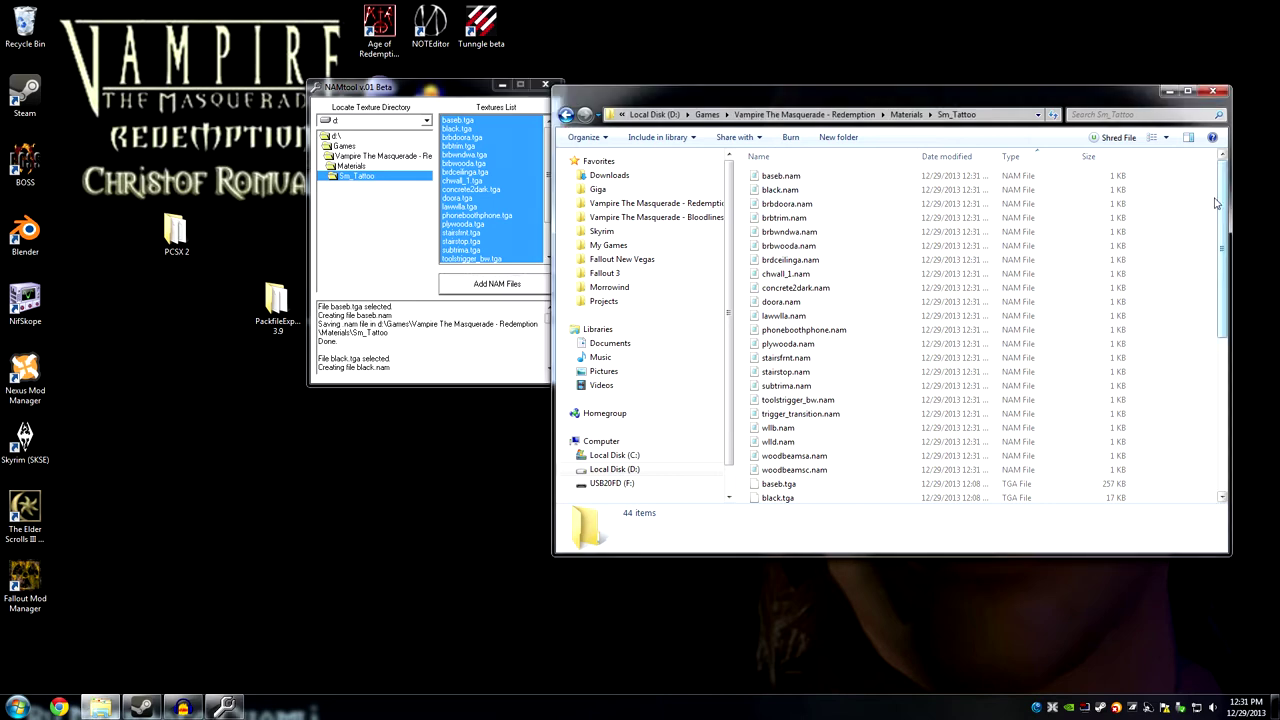
left_click(818, 205)
left_click(862, 345)
left_click(805, 387)
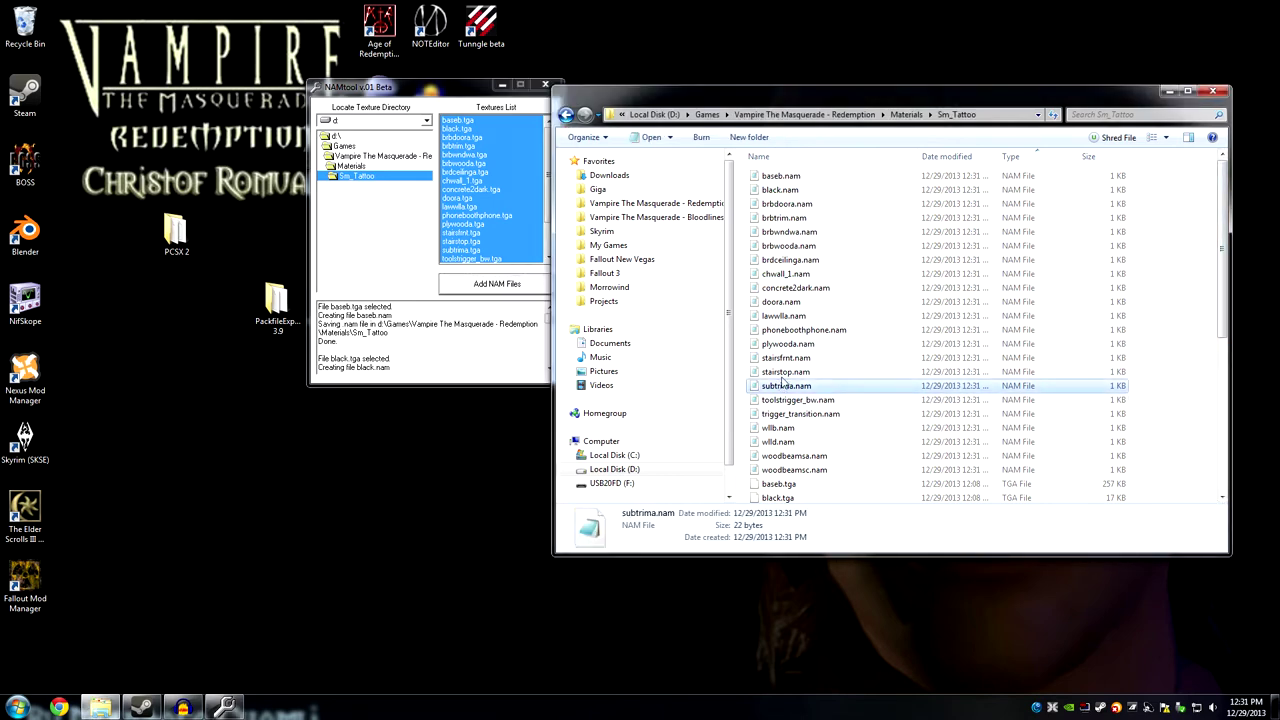
double_click(807, 232)
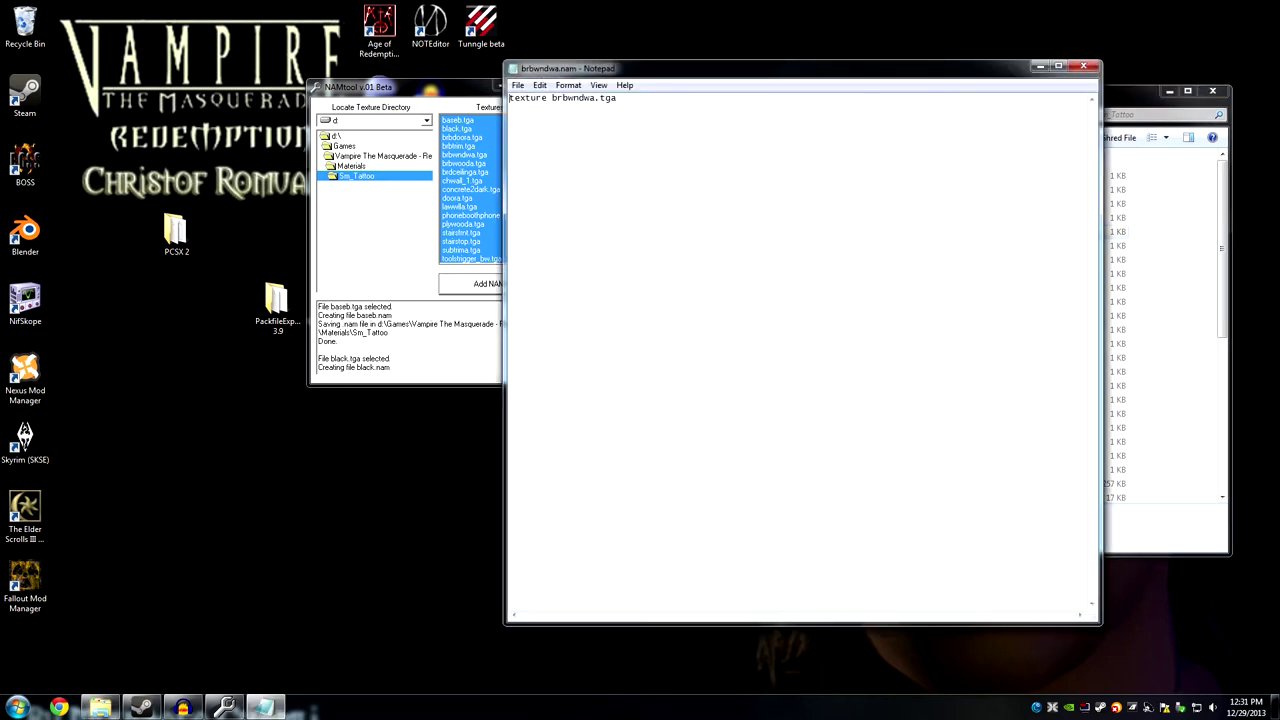
Close the brbwndwa.nam text file, copy all files in the Sm_Tattoo folder and go up to the Materials folder.
left_click(1083, 67)
mouse_move(1225, 204)
left_mouse_down()
mouse_move(1232, 285)
mouse_move(1240, 185)
left_mouse_up()
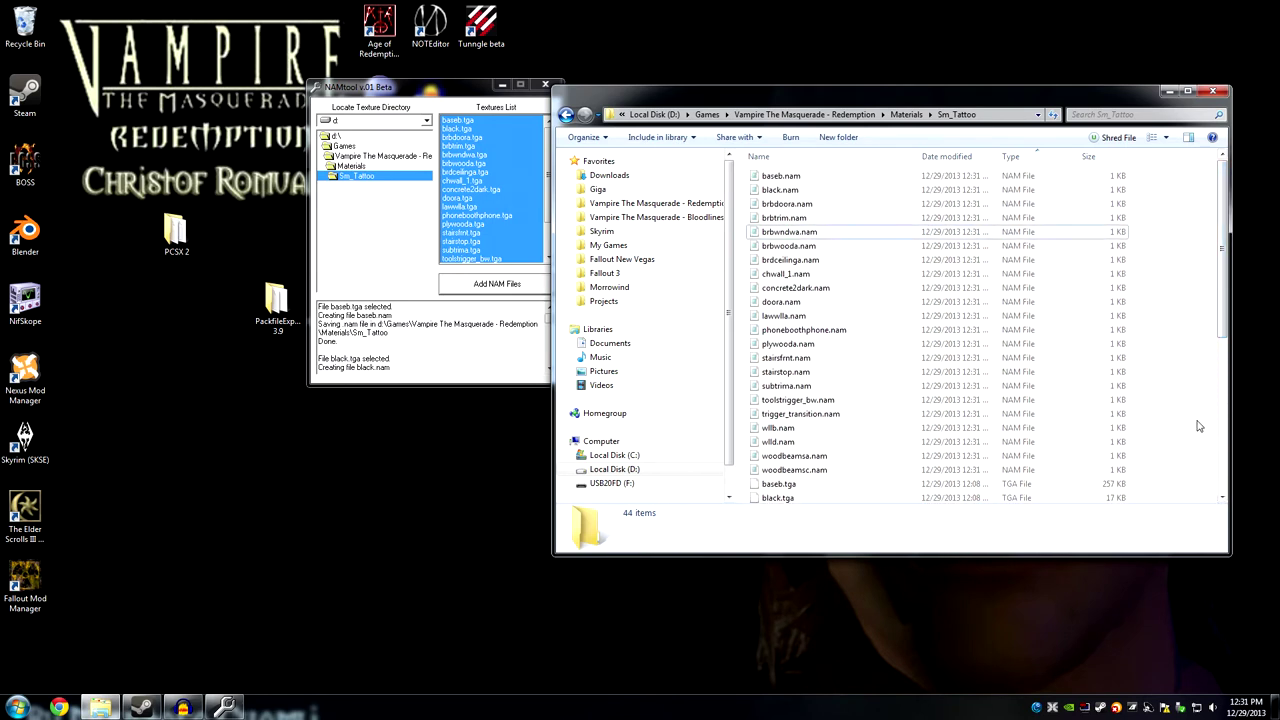
left_click_drag(1220, 273, 1222, 232)
left_click_drag(1136, 176, 784, 594)
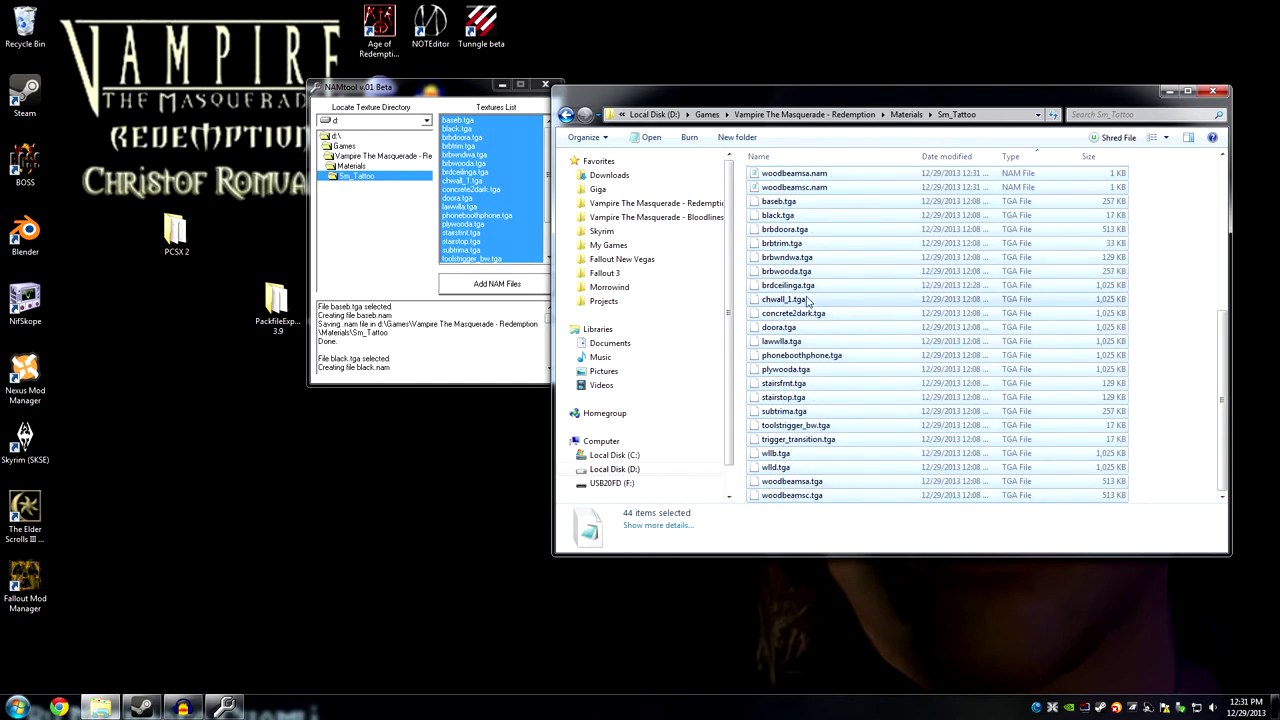
right_click(823, 300)
left_click(840, 418)
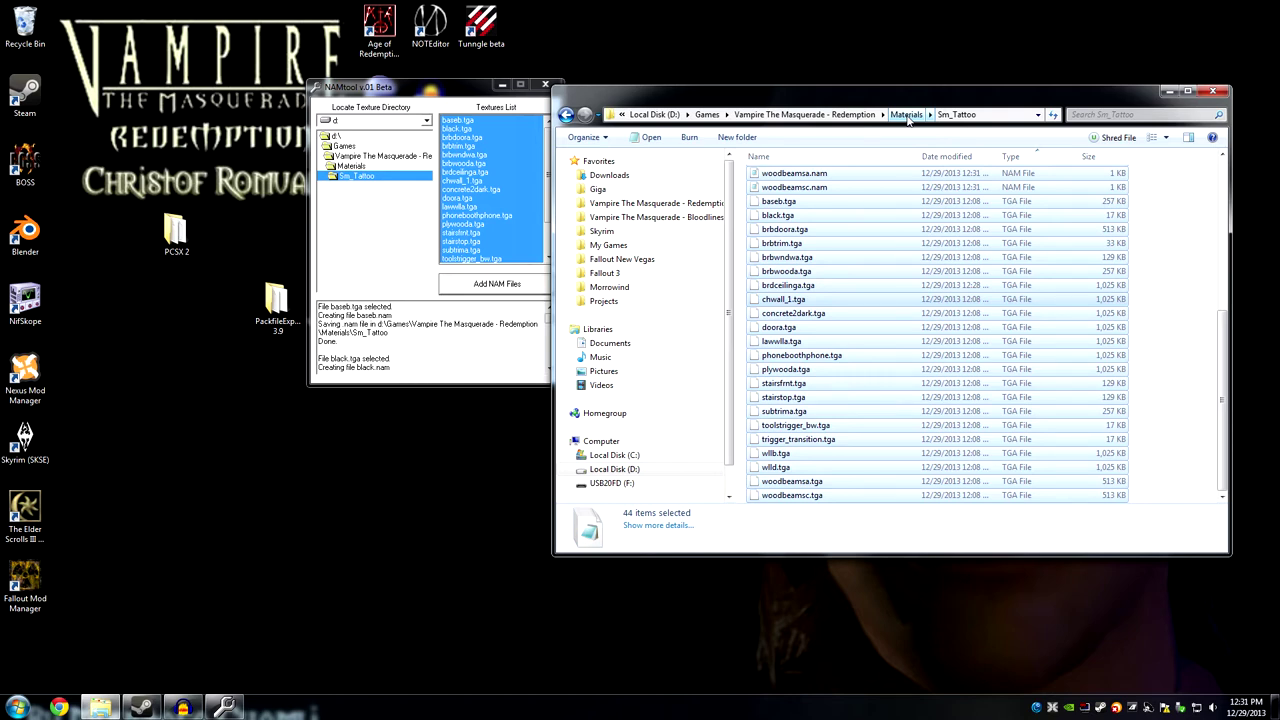
left_click(906, 114)
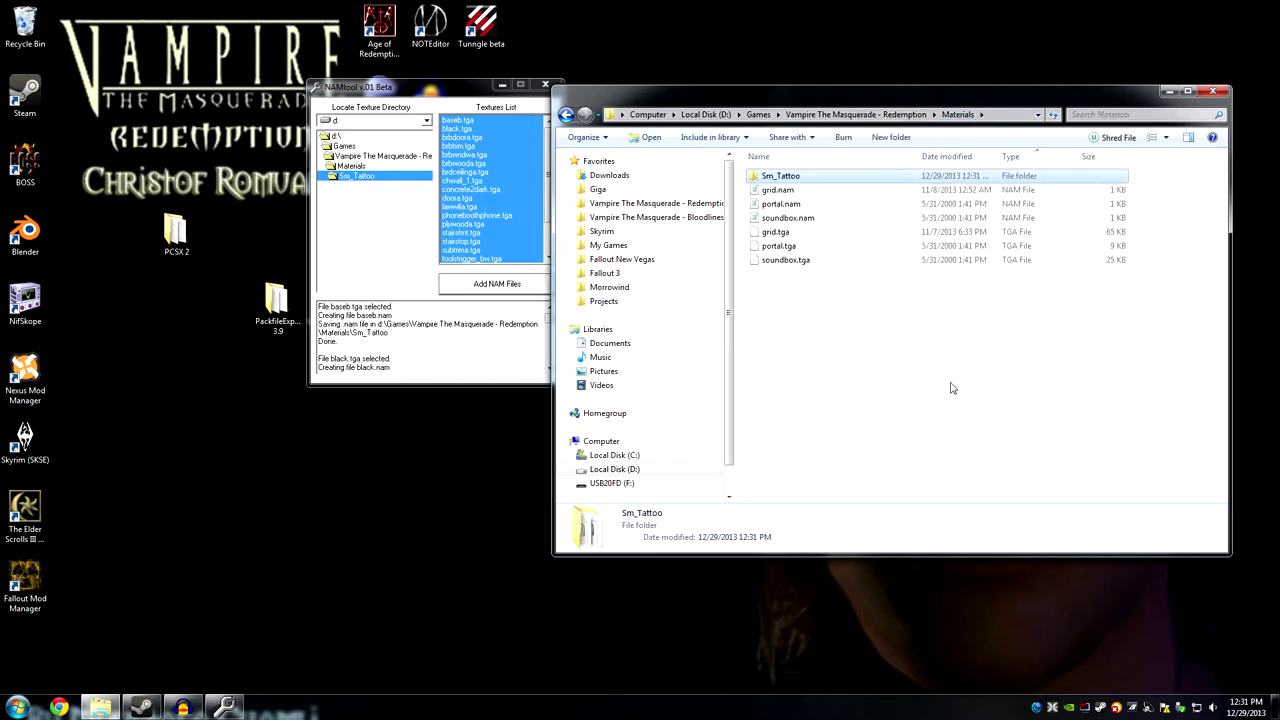
Reopen the Sm_Tattoo folder, copy its entire contents again and return to the parent Materials folder.
double_click(790, 176)
left_click_drag(1155, 180, 750, 623)
right_click(810, 272)
left_click(842, 390)
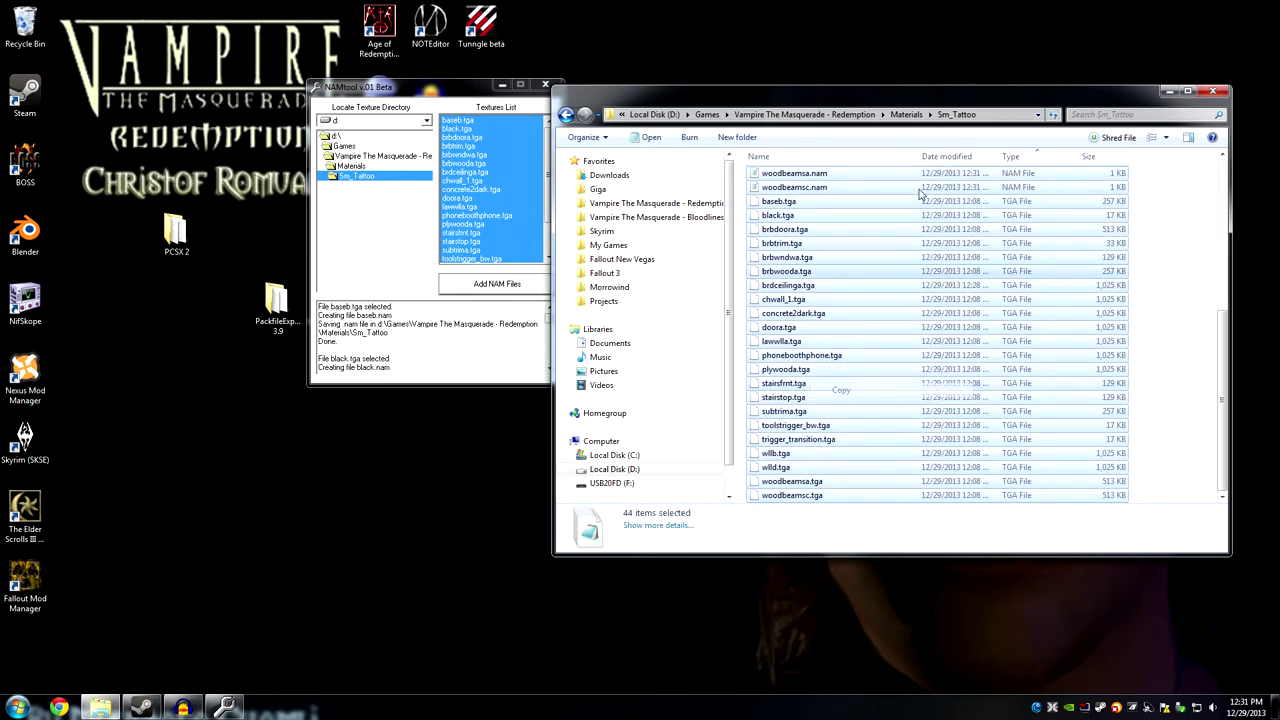
left_click(907, 114)
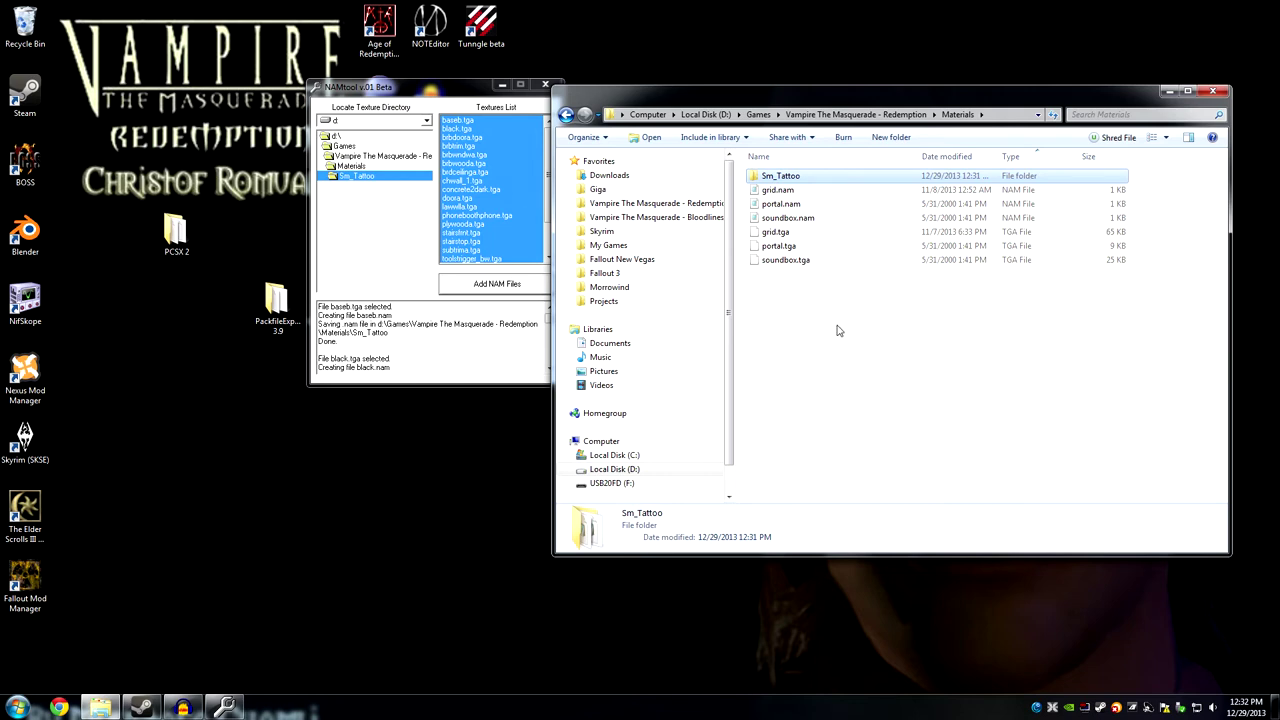
Close NAMtool and reposition the Materials folder window on the desktop.
left_click(546, 85)
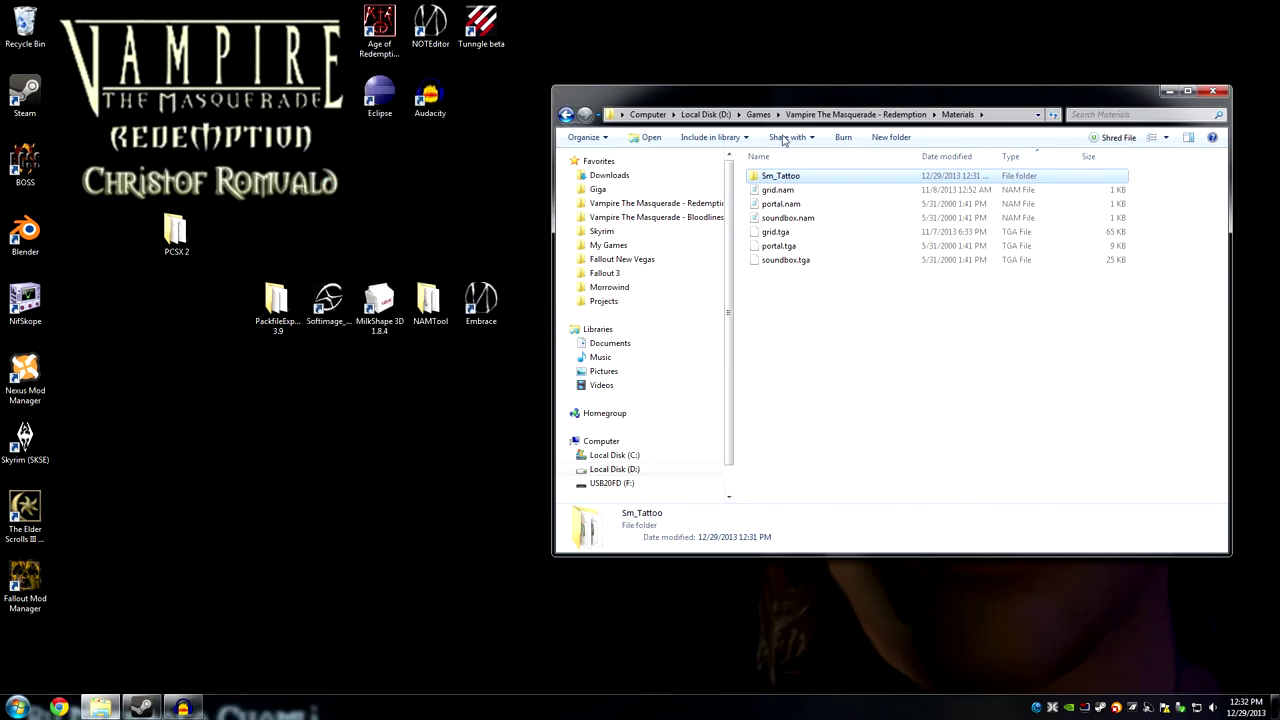
left_click_drag(783, 136, 766, 154)
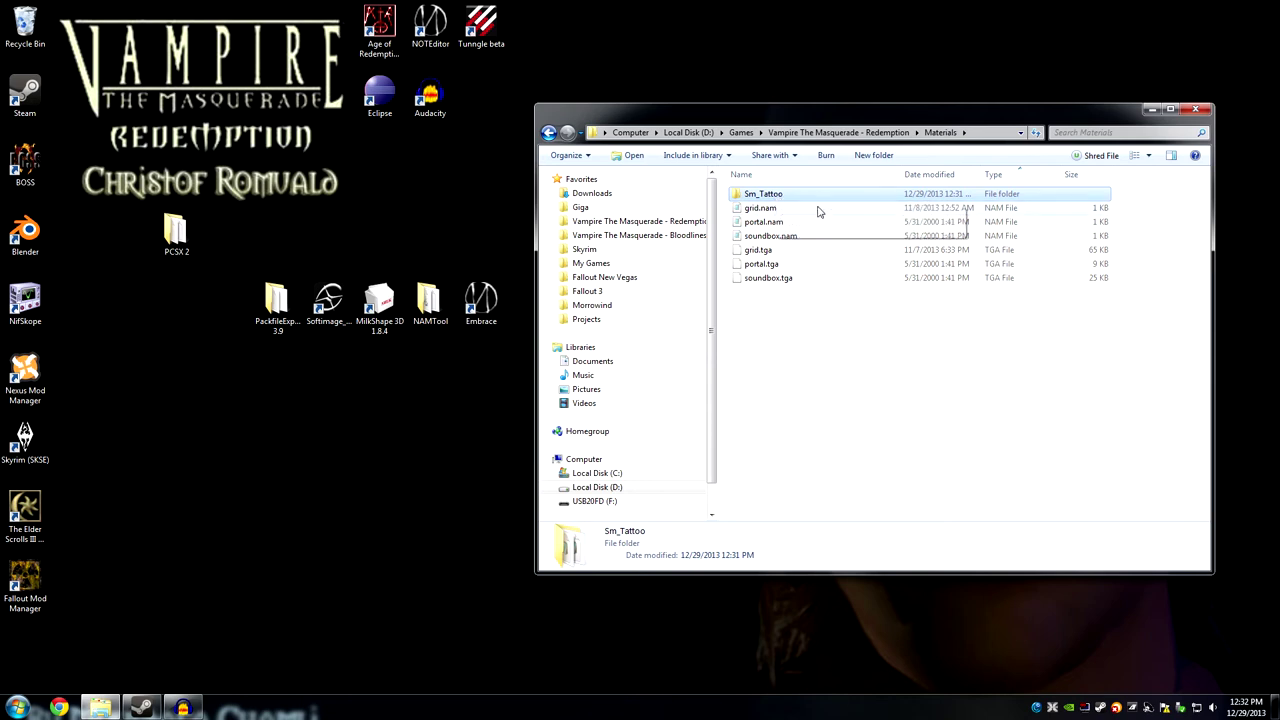
Review the NAM and TGA files inside the Sm_Tattoo subfolder, comparing its location with the parent Materials folder.
double_click(773, 197)
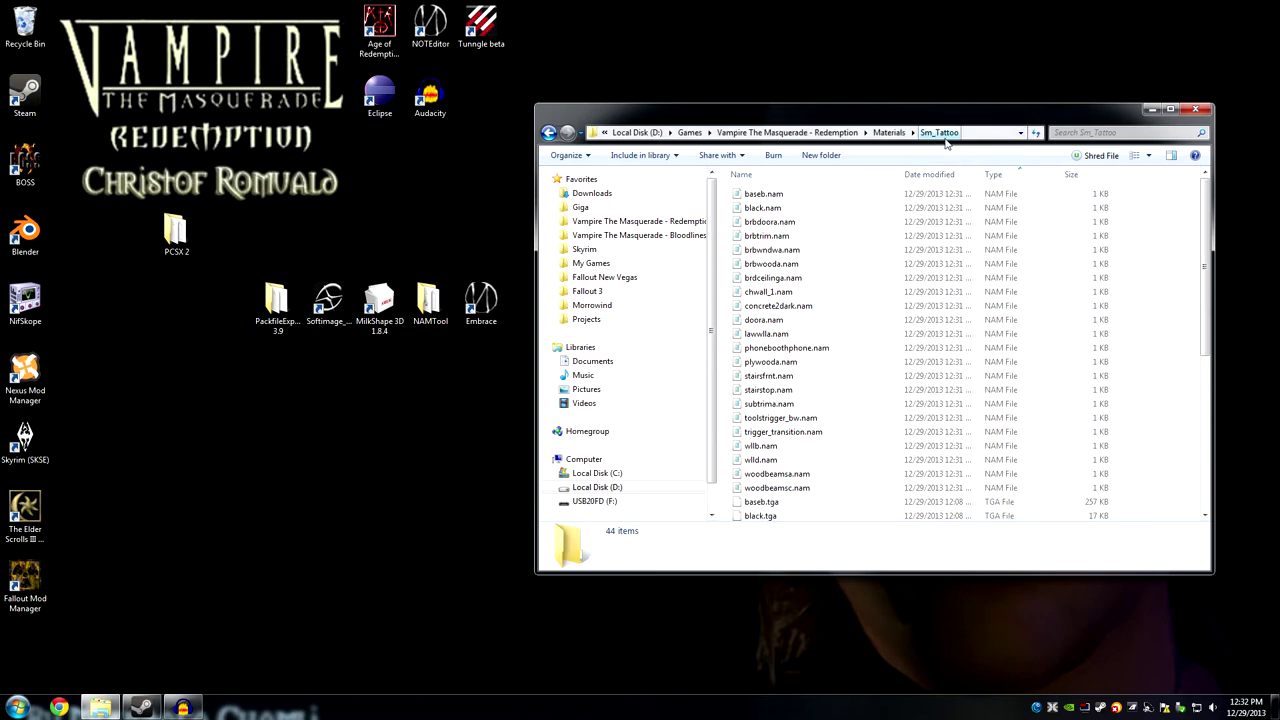
scroll(820, 410, "down", 4)
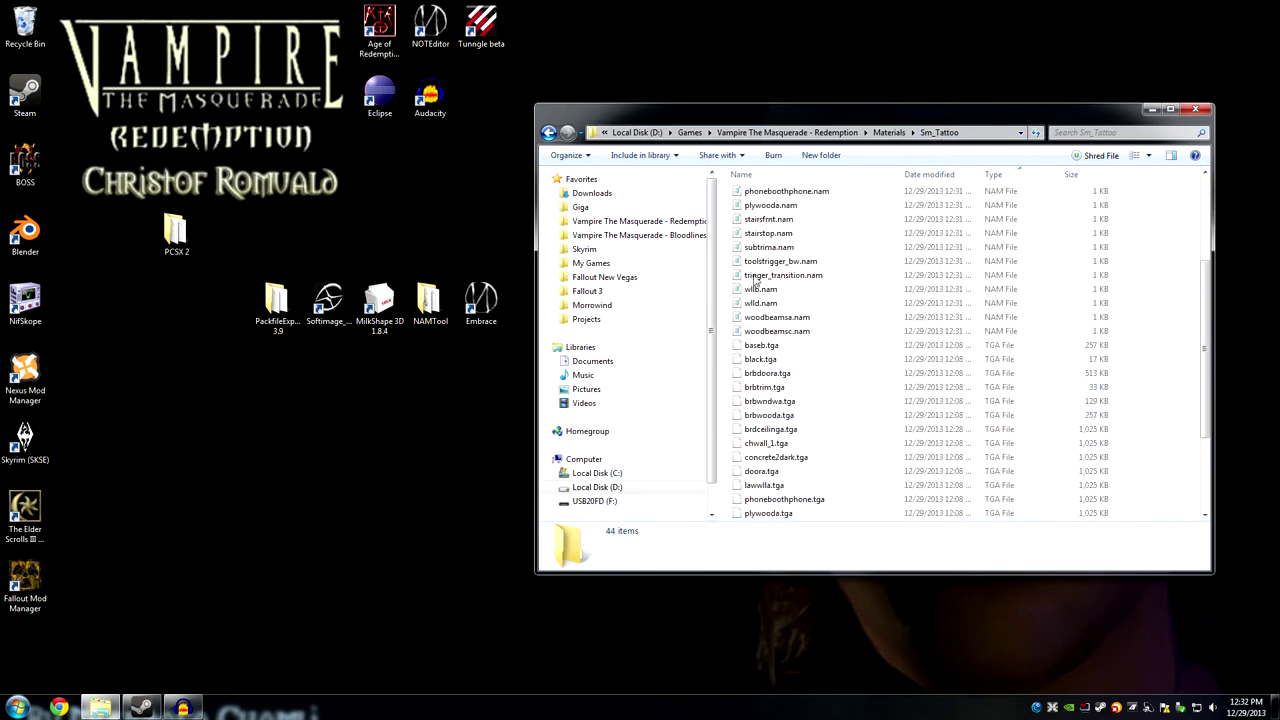
left_click(895, 134)
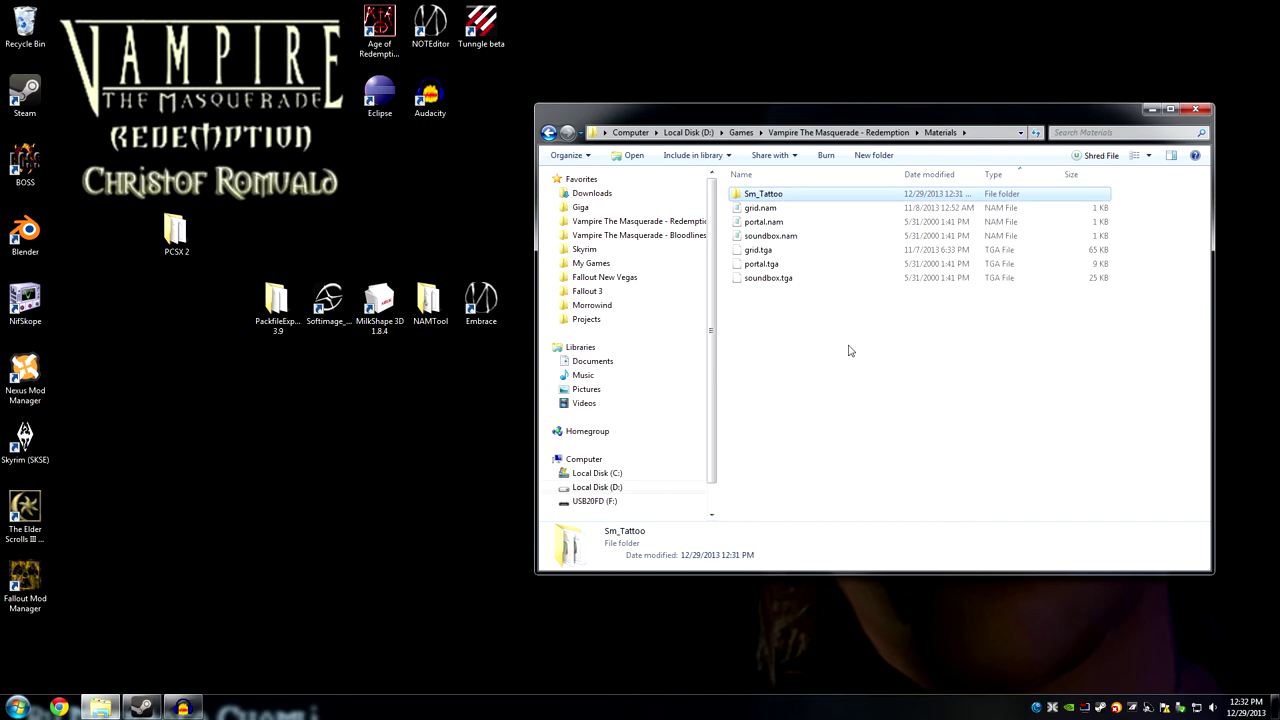
double_click(782, 194)
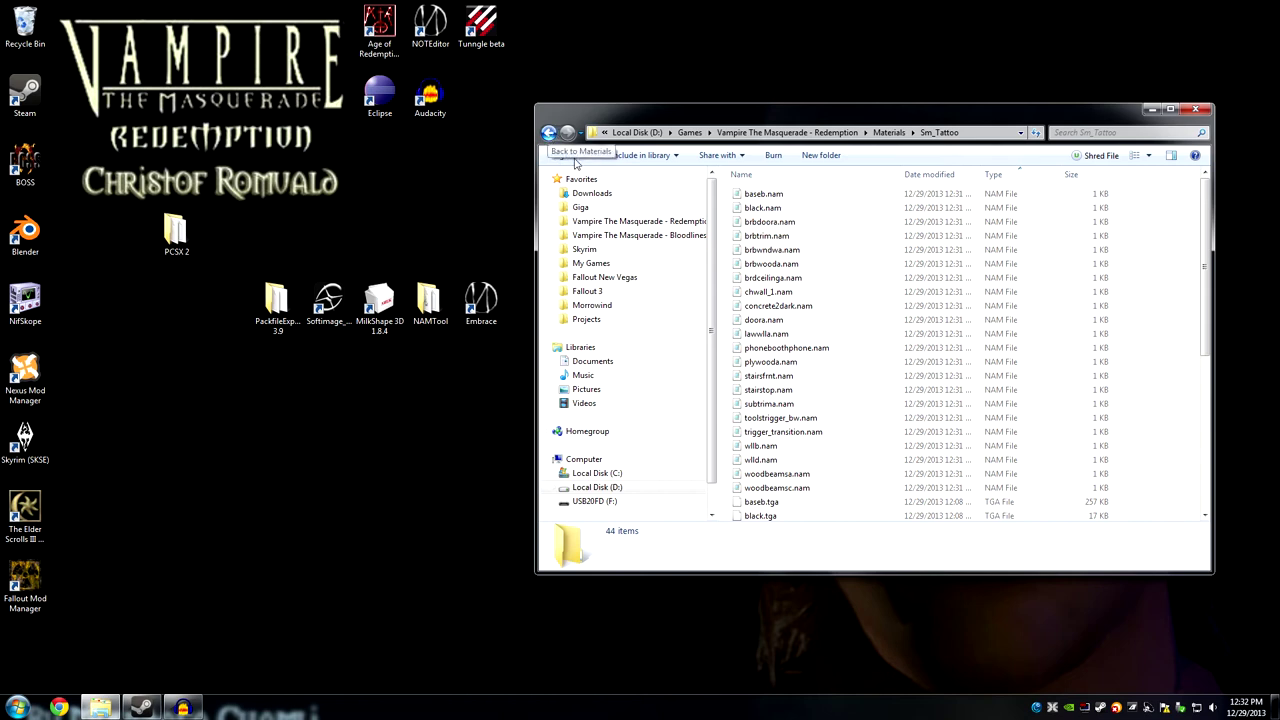
key("BackSpace")
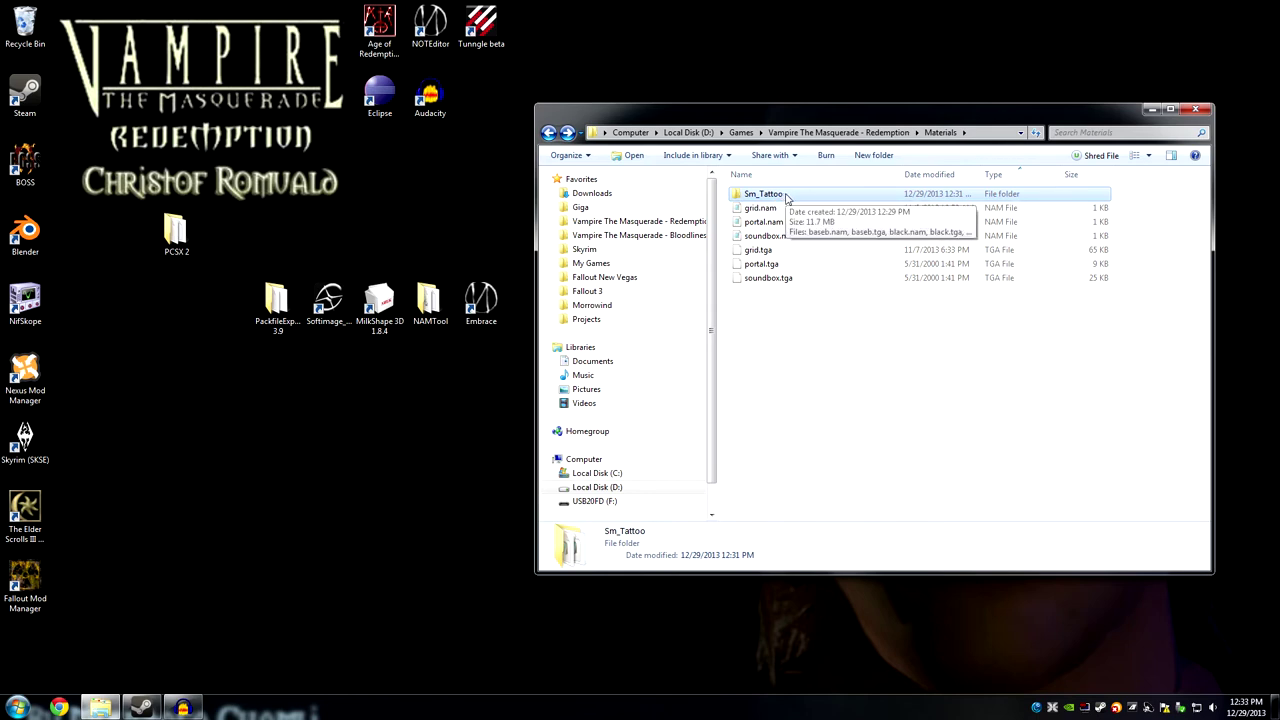
double_click(786, 195)
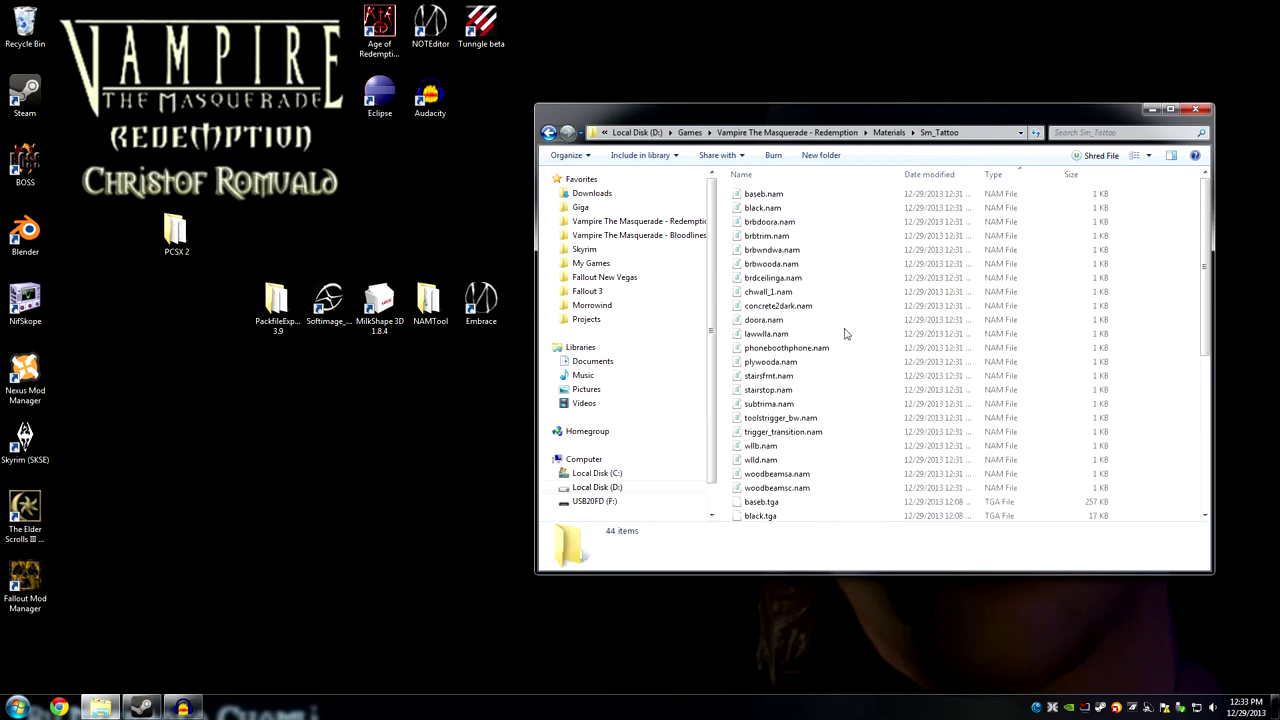
scroll(830, 485, "down", 7)
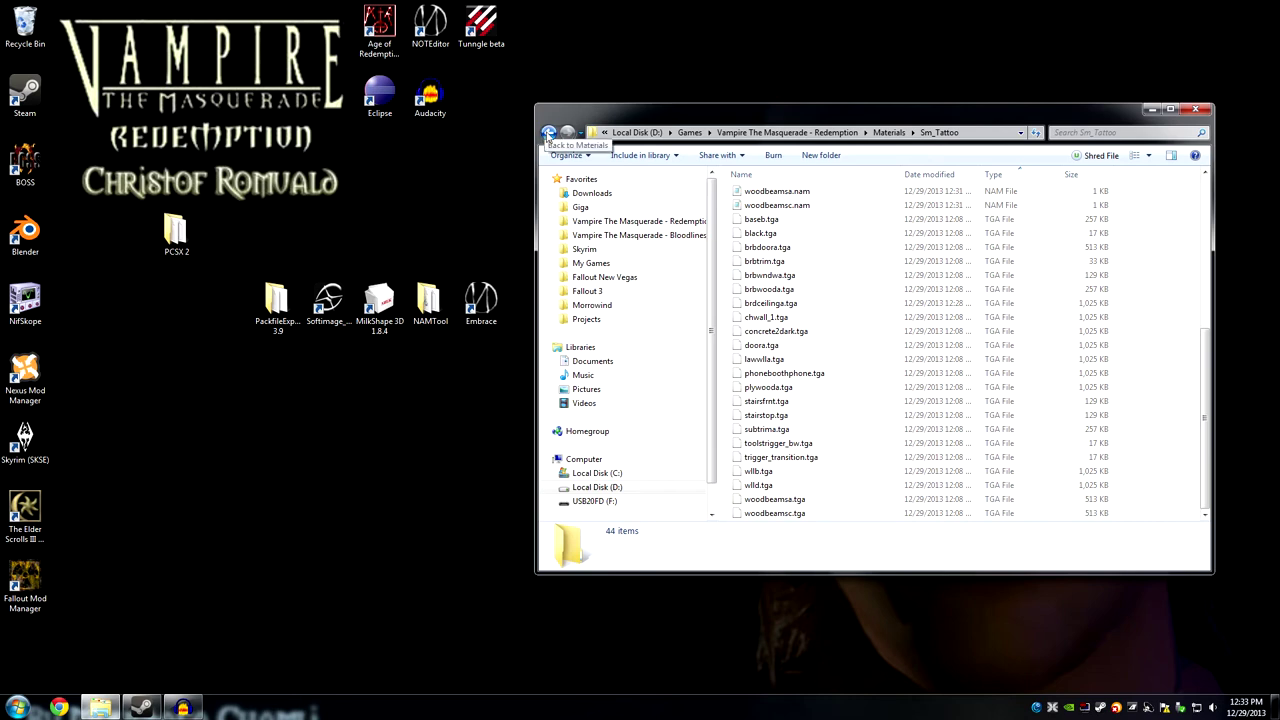
left_click(548, 133)
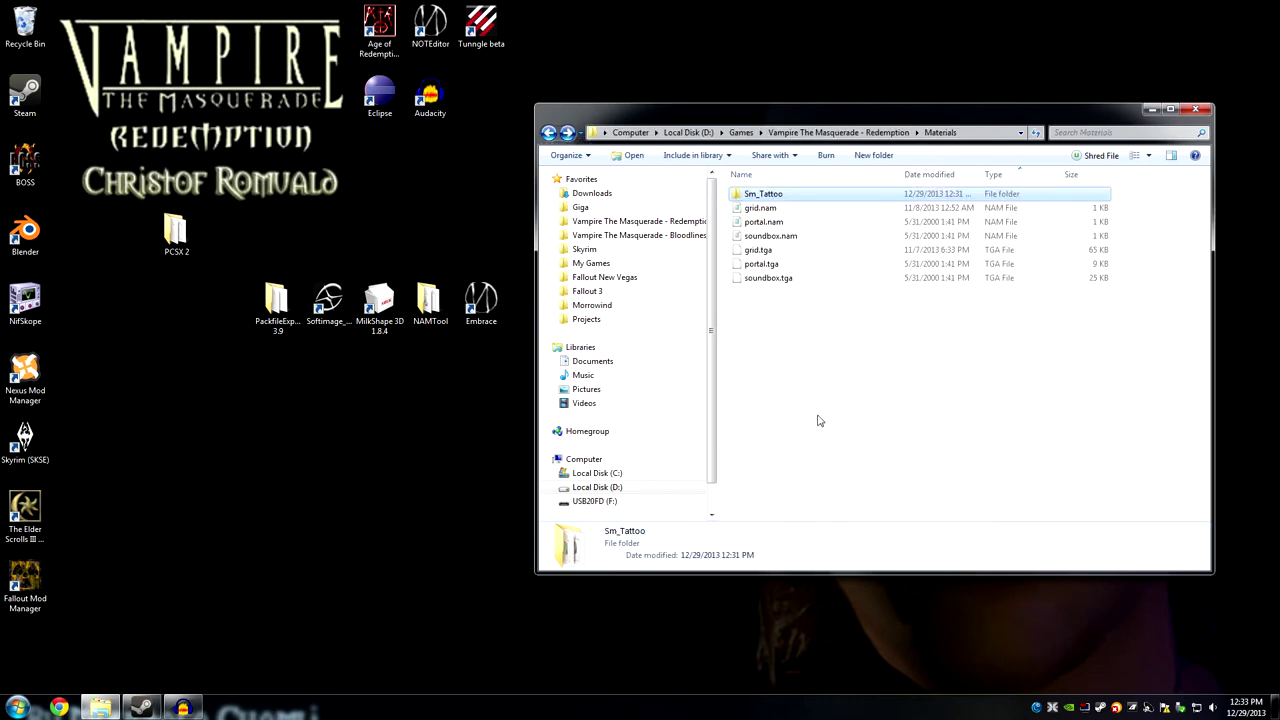
Paste the copied NAM and TGA files directly into the Materials folder, alongside the Sm_Tattoo subfolder.
right_click(775, 320)
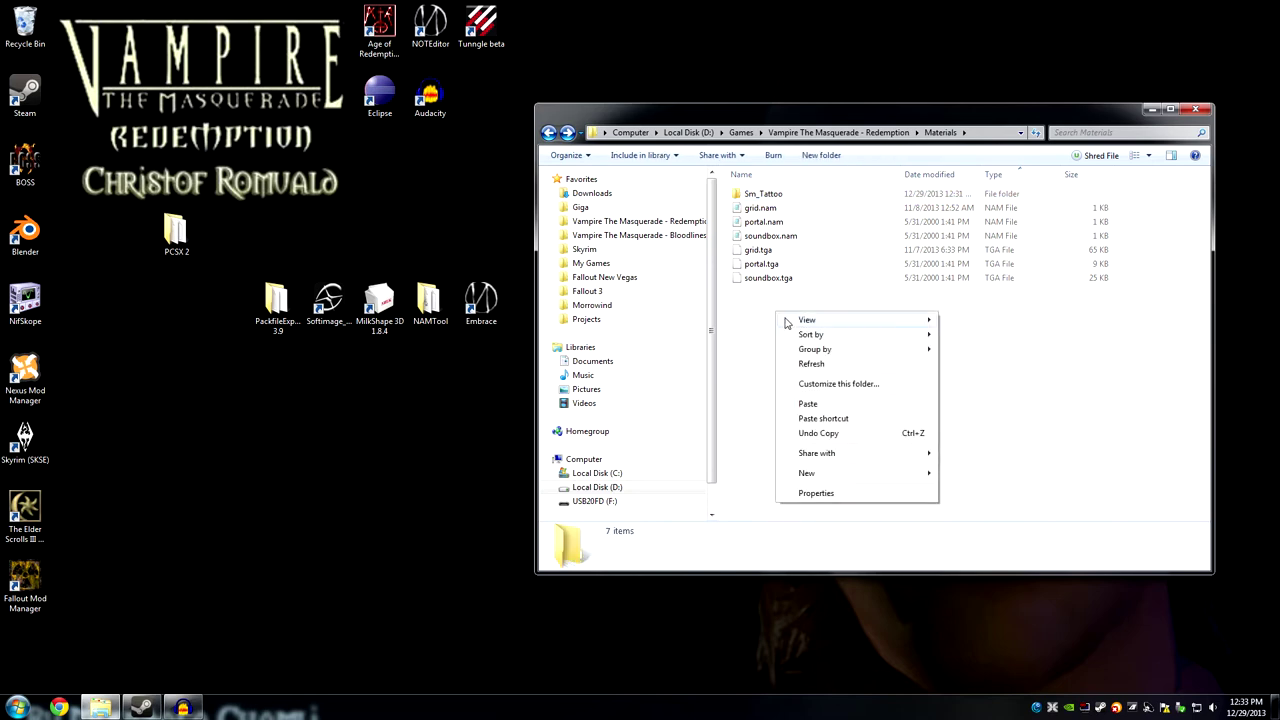
left_click(828, 404)
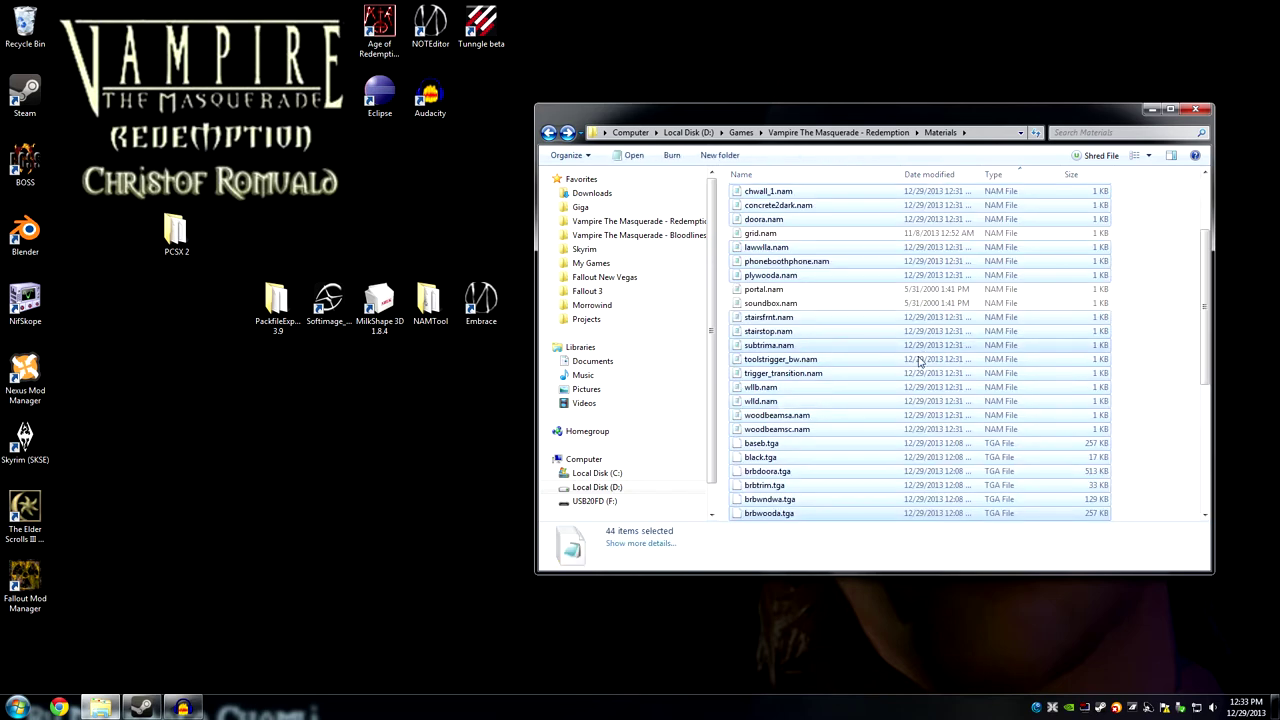
scroll(860, 445, "down", 1)
scroll(829, 386, "up", 7)
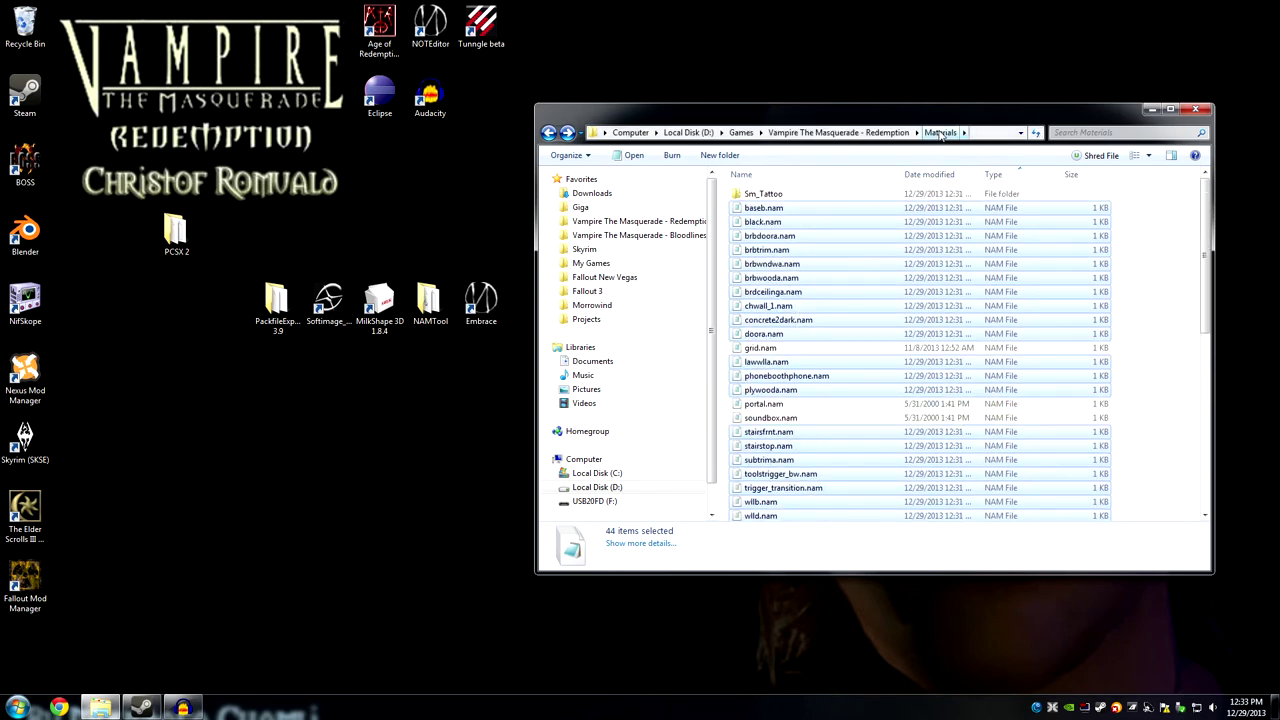
Check the original files in the Sm_Tattoo subfolder, then go up to the Vampire The Masquerade - Redemption folder.
double_click(756, 194)
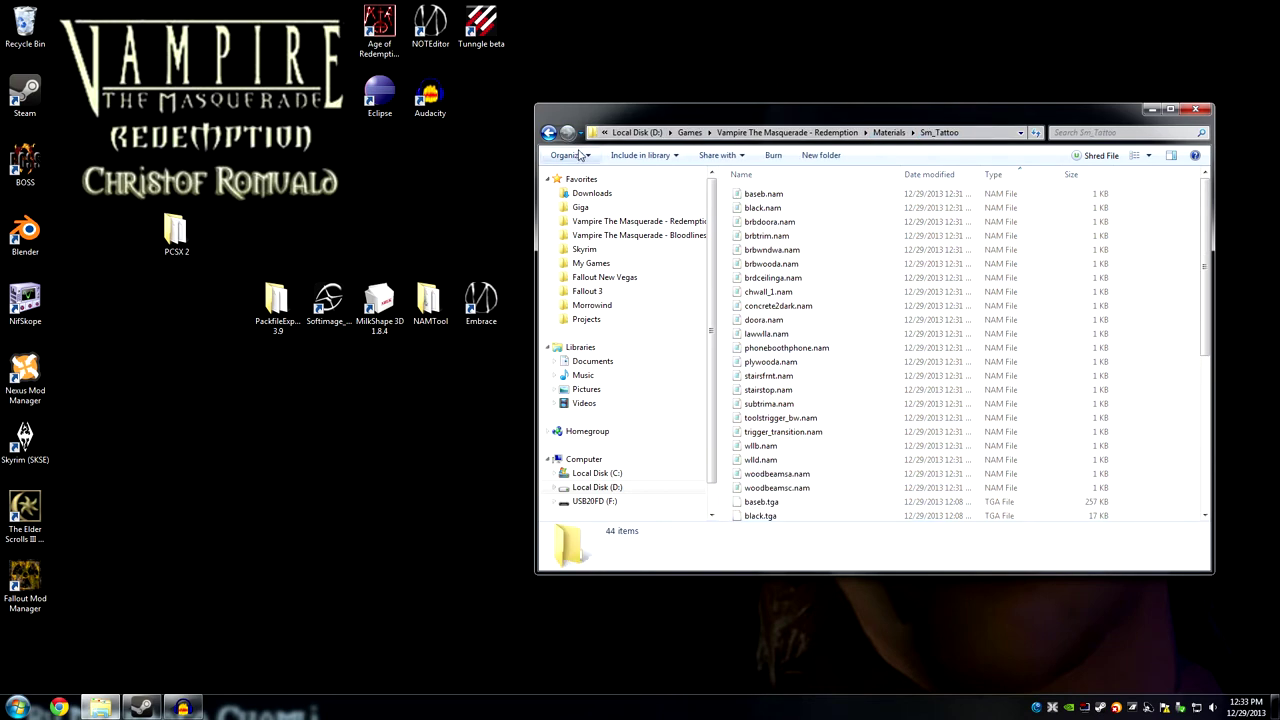
left_click(548, 133)
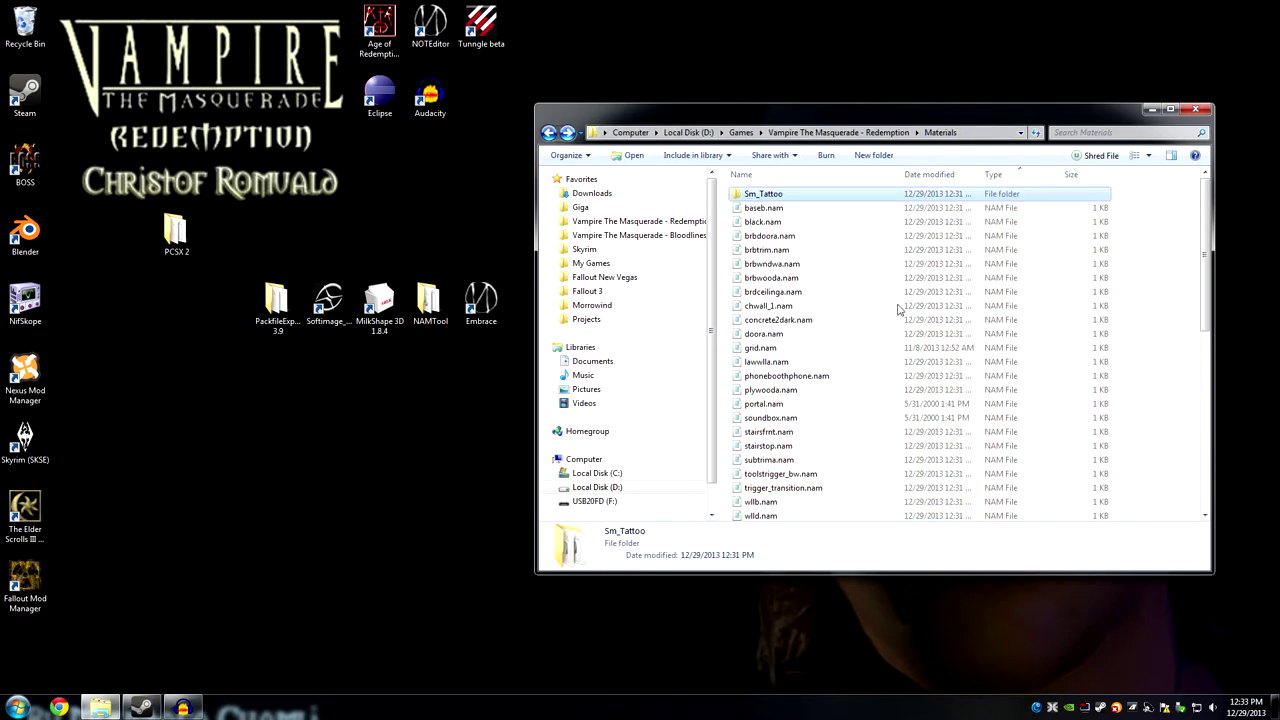
left_click(838, 132)
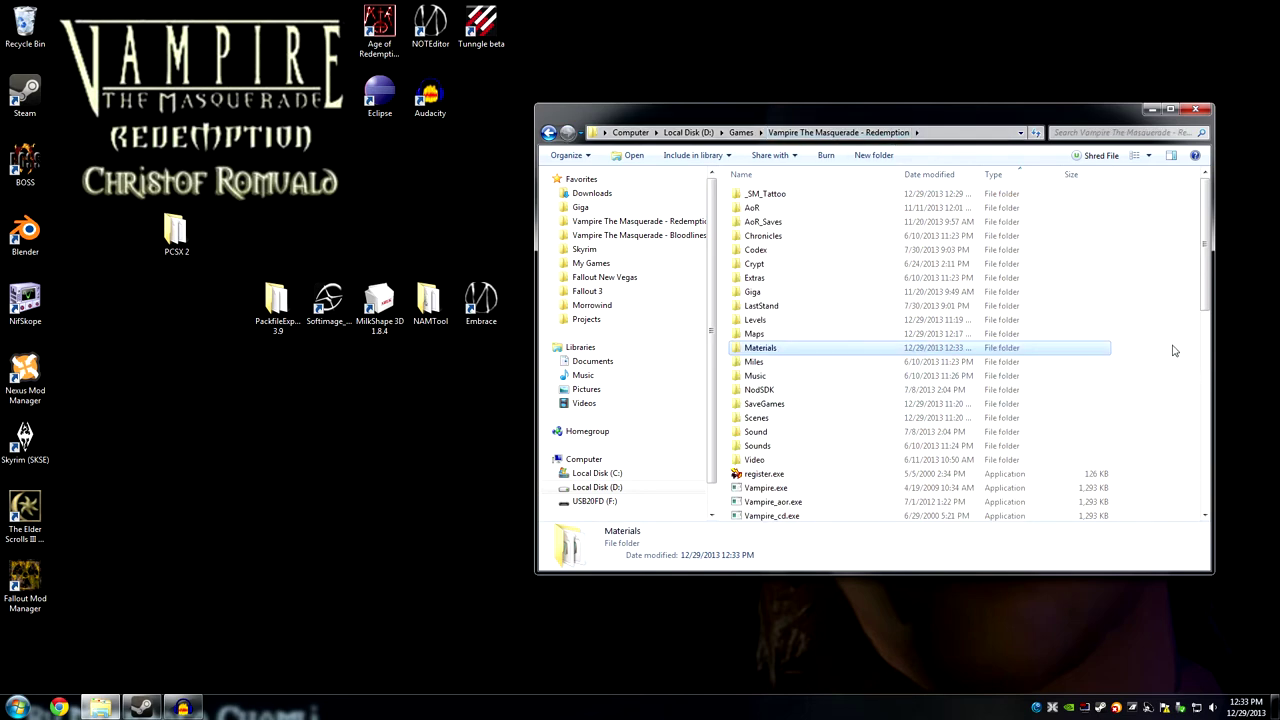
Launch the Embrace map editor and load SM_Tattoo.map from the game's Maps folder.
double_click(481, 304)
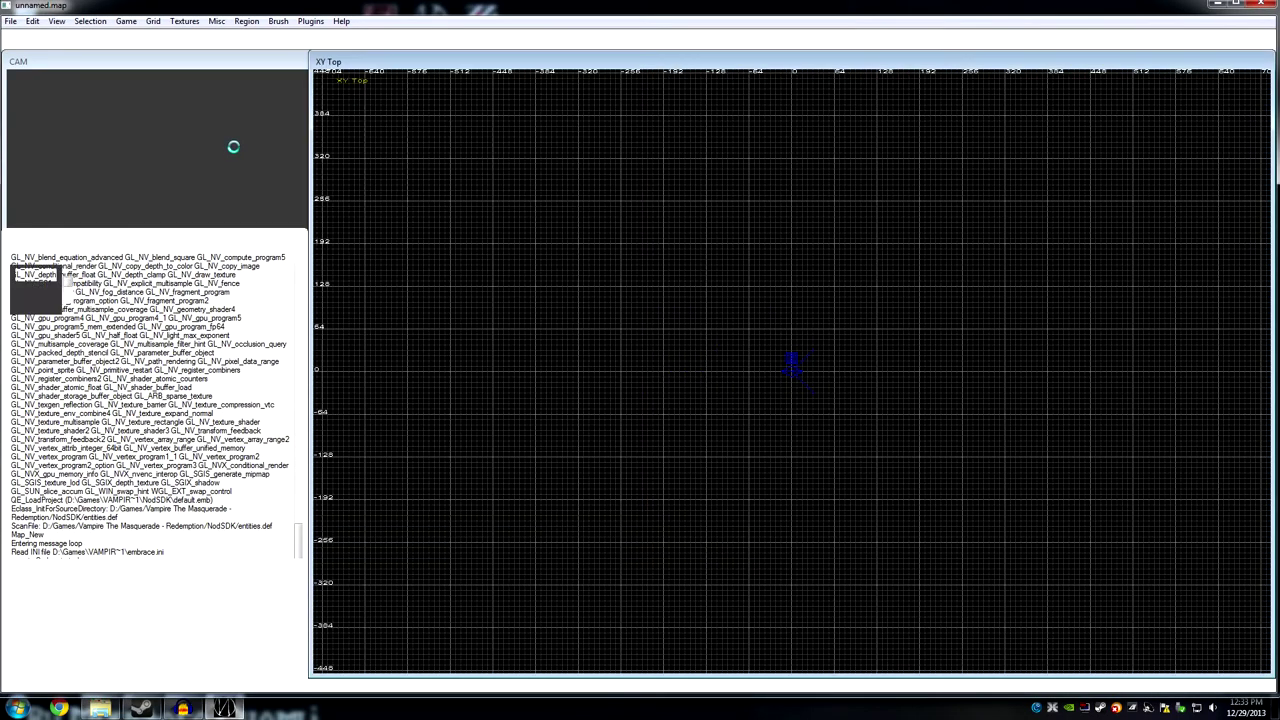
left_click(11, 21)
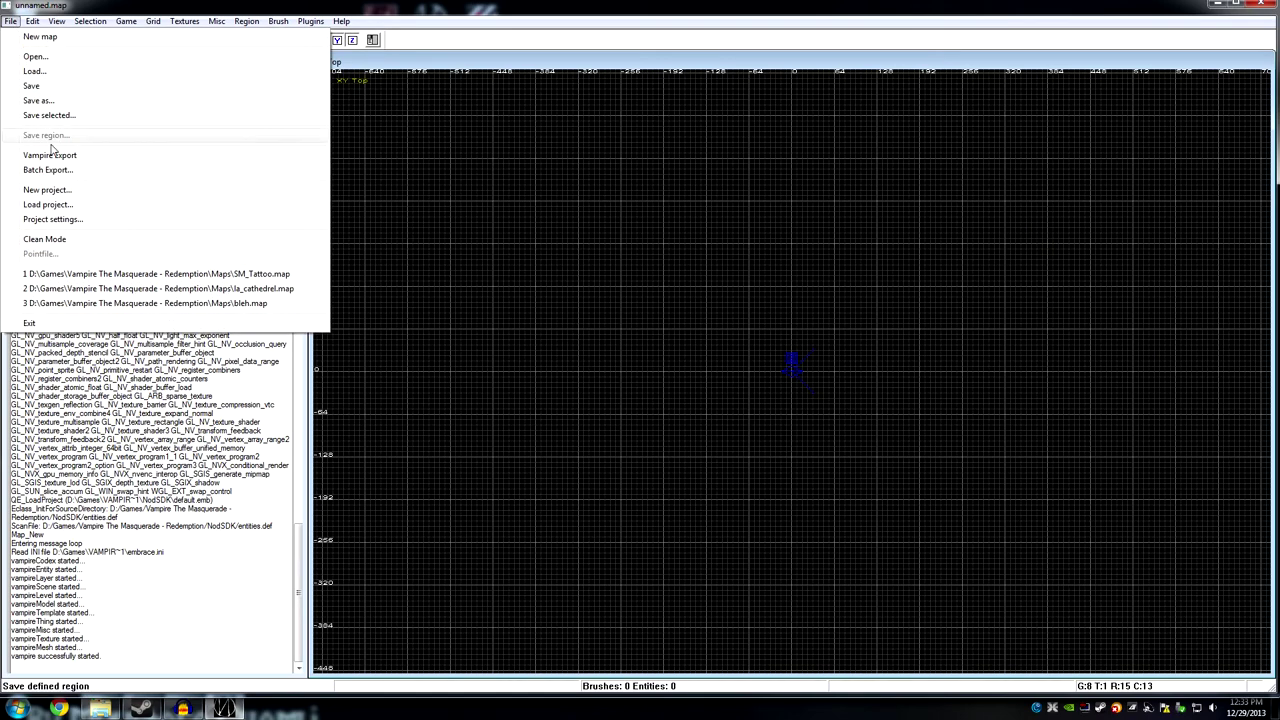
left_click(43, 68)
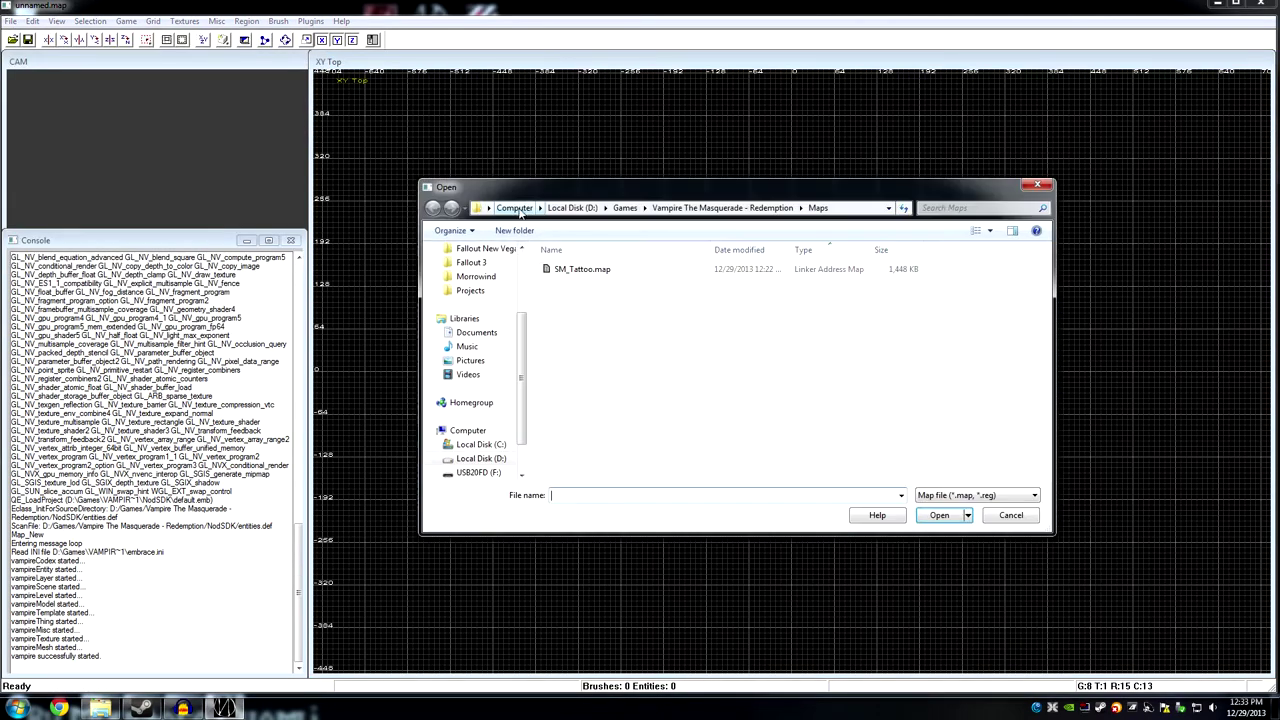
double_click(616, 270)
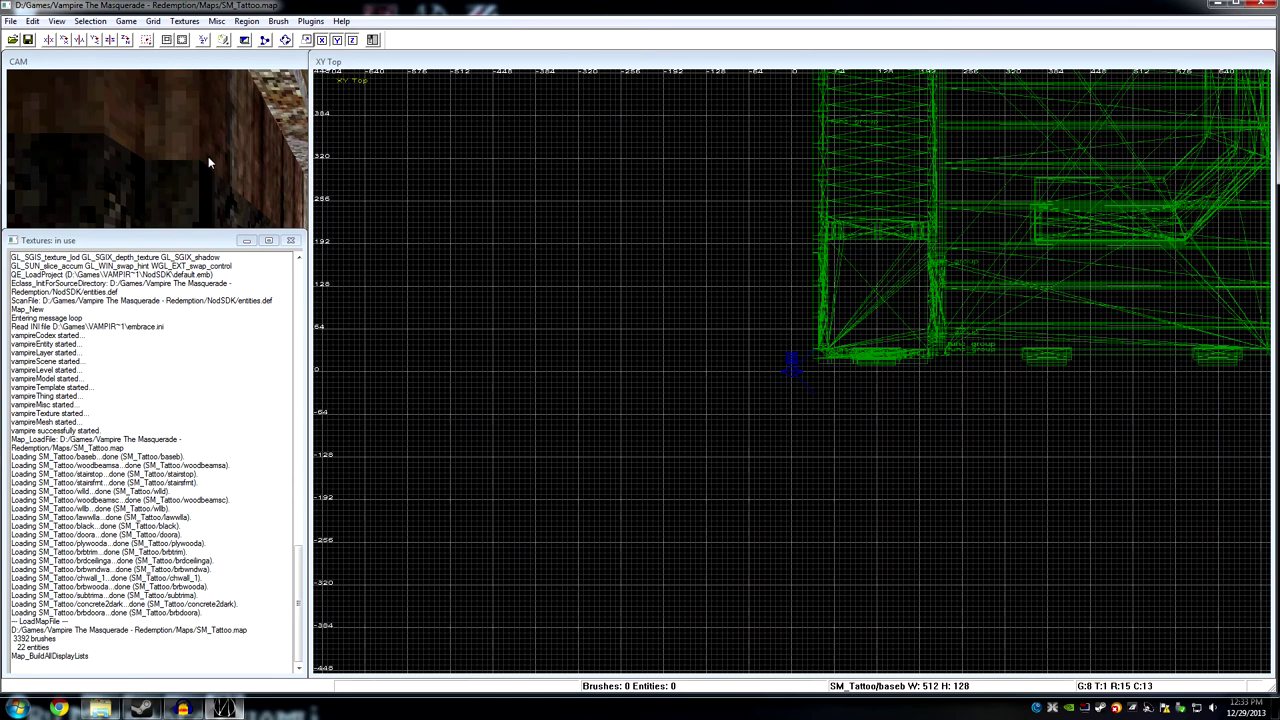
Enlarge the camera view and move through the basement to examine its wall, floor and ceiling beam textures.
double_click(183, 62)
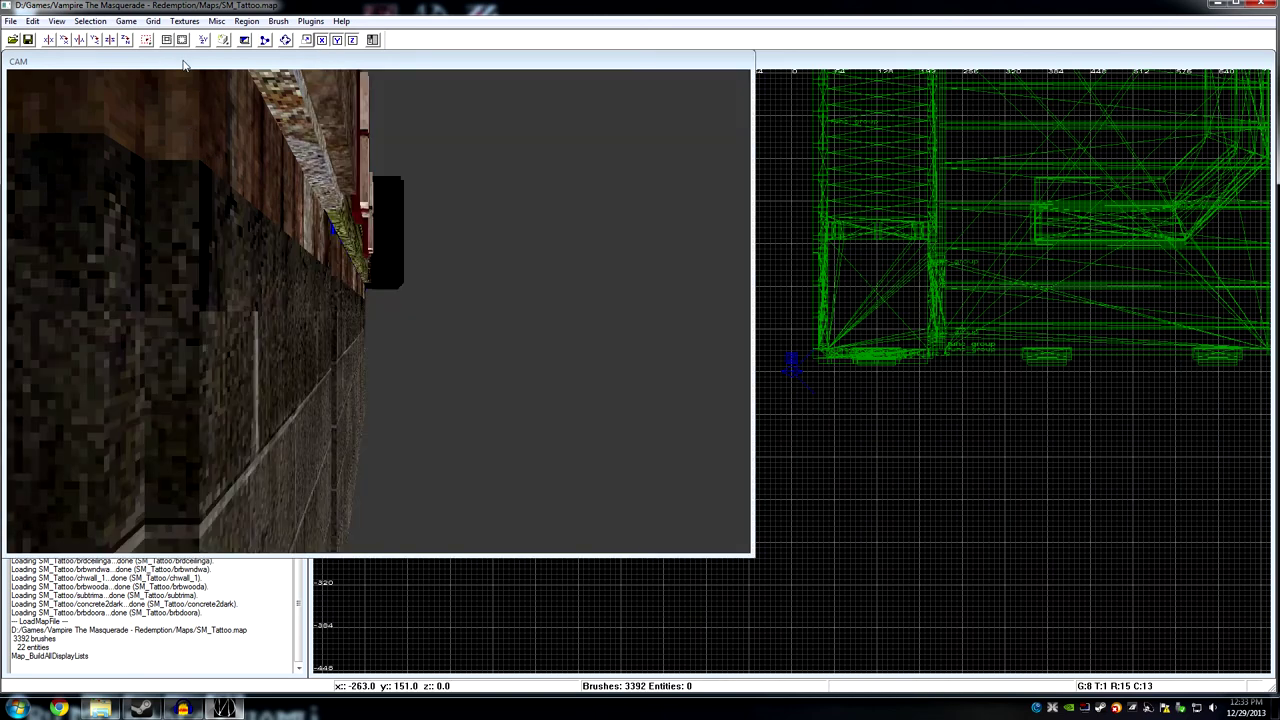
key("Left")
key("Up")
key("Up")
key("Up")
key("Up")
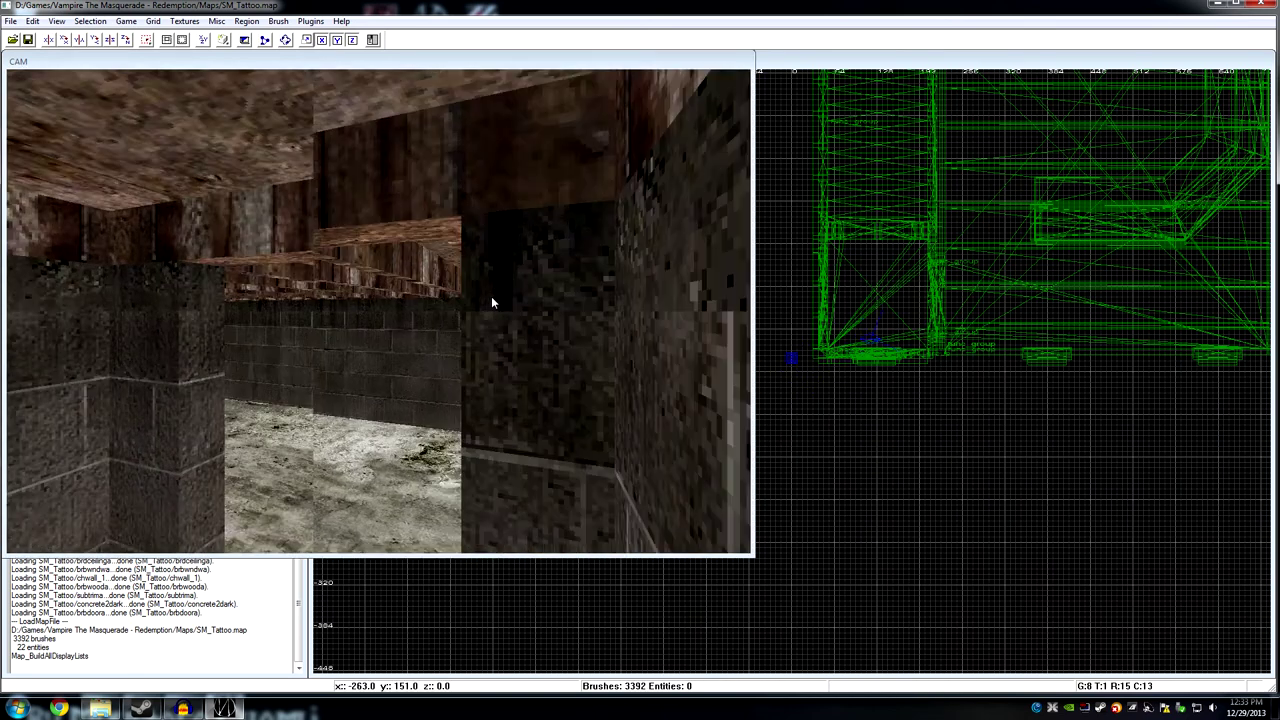
key("Left")
key("Left")
key("c")
key("Up")
key("Up")
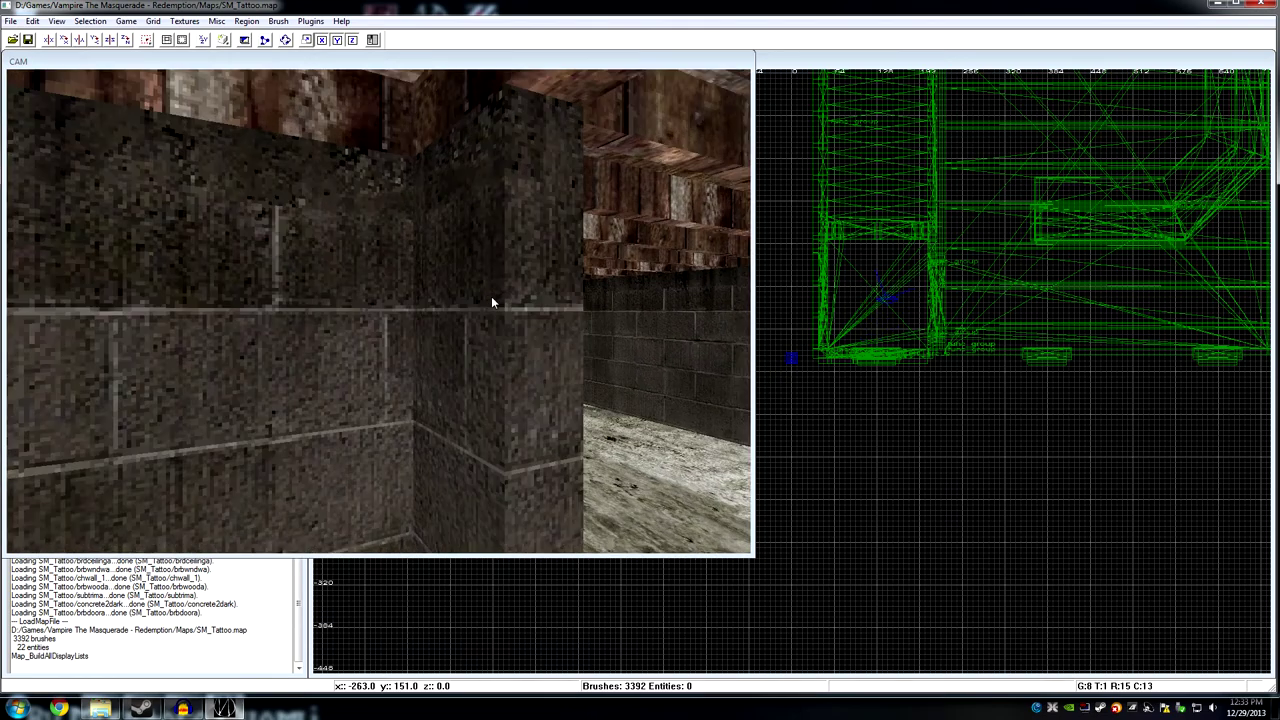
key("Right")
key("Right")
key("Right")
key("Up")
key("Up")
key("Up")
key("Up")
key("Left")
key("Left")
key("Left")
key("Left")
key("Up")
key("Up")
key("Up")
key("Up")
key("Up")
key("Left")
key("Left")
key("Left")
key("Up")
key("Up")
key("Up")
key("Up")
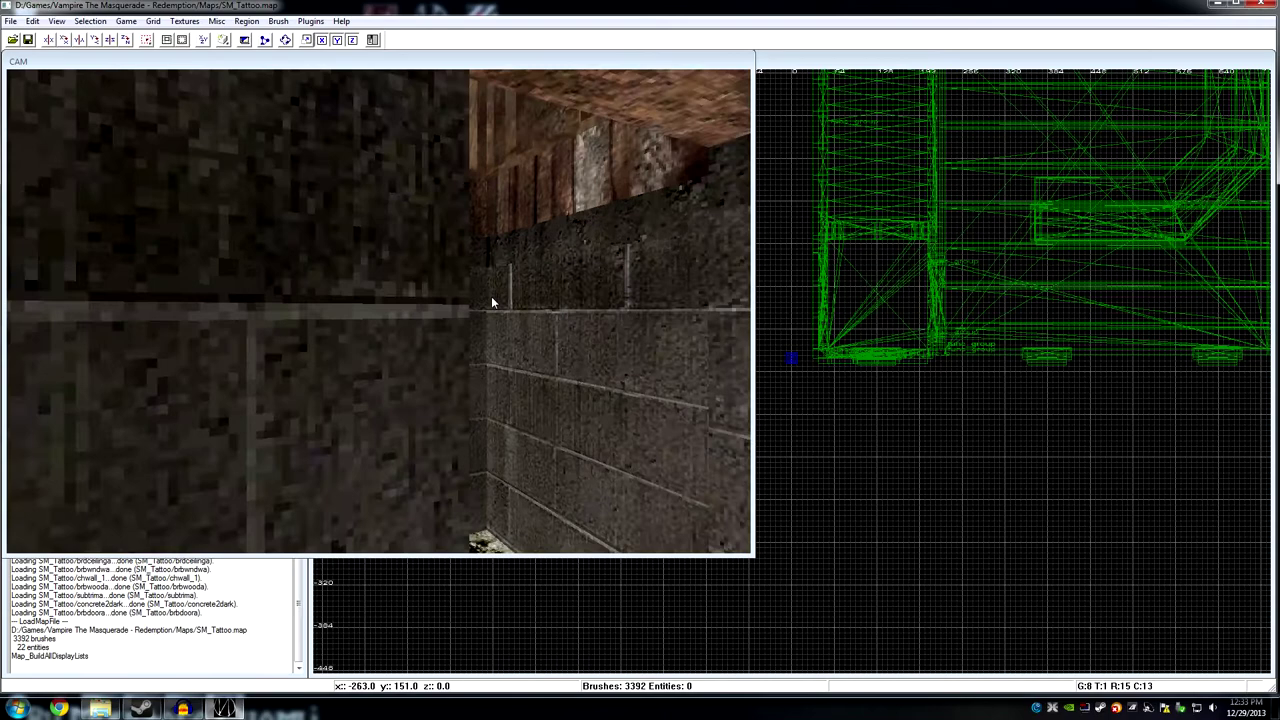
Turn the camera toward the wooden staircase and climb it to examine the stair, wall and window textures.
key("Left")
key("Left")
key("Left")
key("Left")
key("Left")
key("Up")
key("Up")
key("d")
key("d")
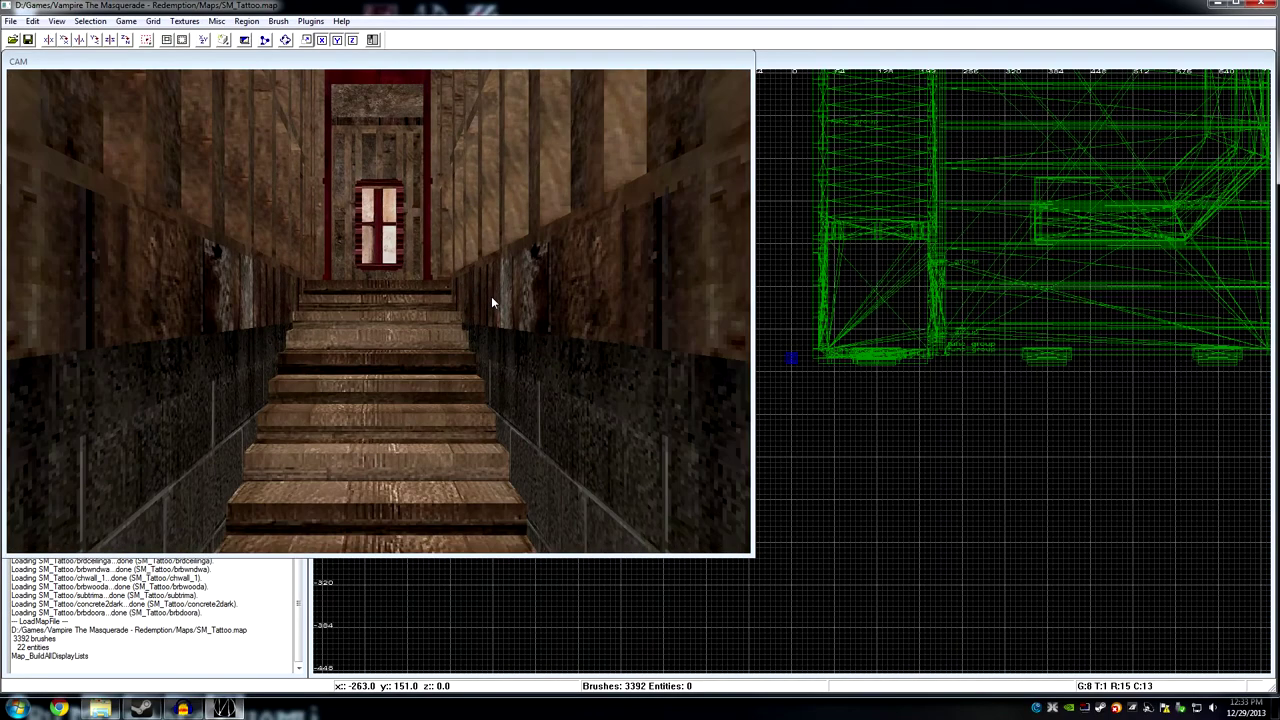
key("z")
key("z")
key("z")
key("z")
key("z")
key("a")
key("a")
key("a")
key("d")
key("d")
key("d")
key("Up")
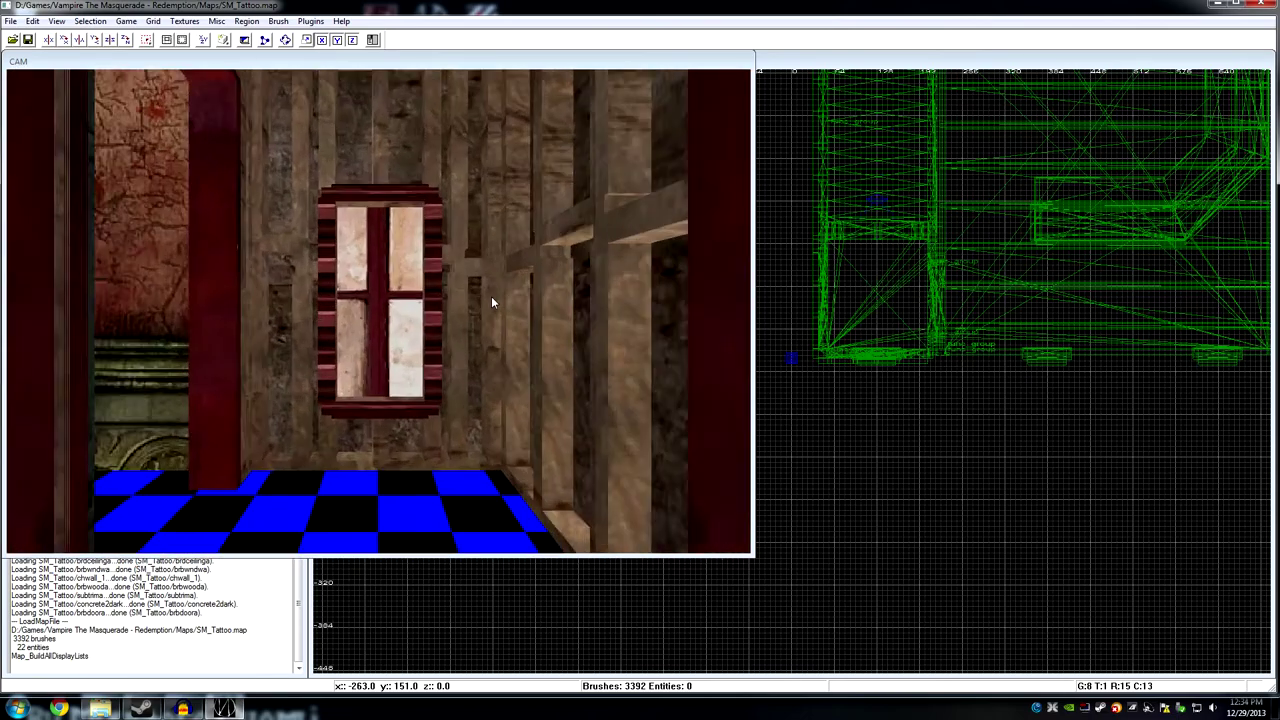
Move the camera through the upstairs room to examine the red walls, windows, ceiling and blue-and-black checkered surfaces.
key("Left")
key("Up")
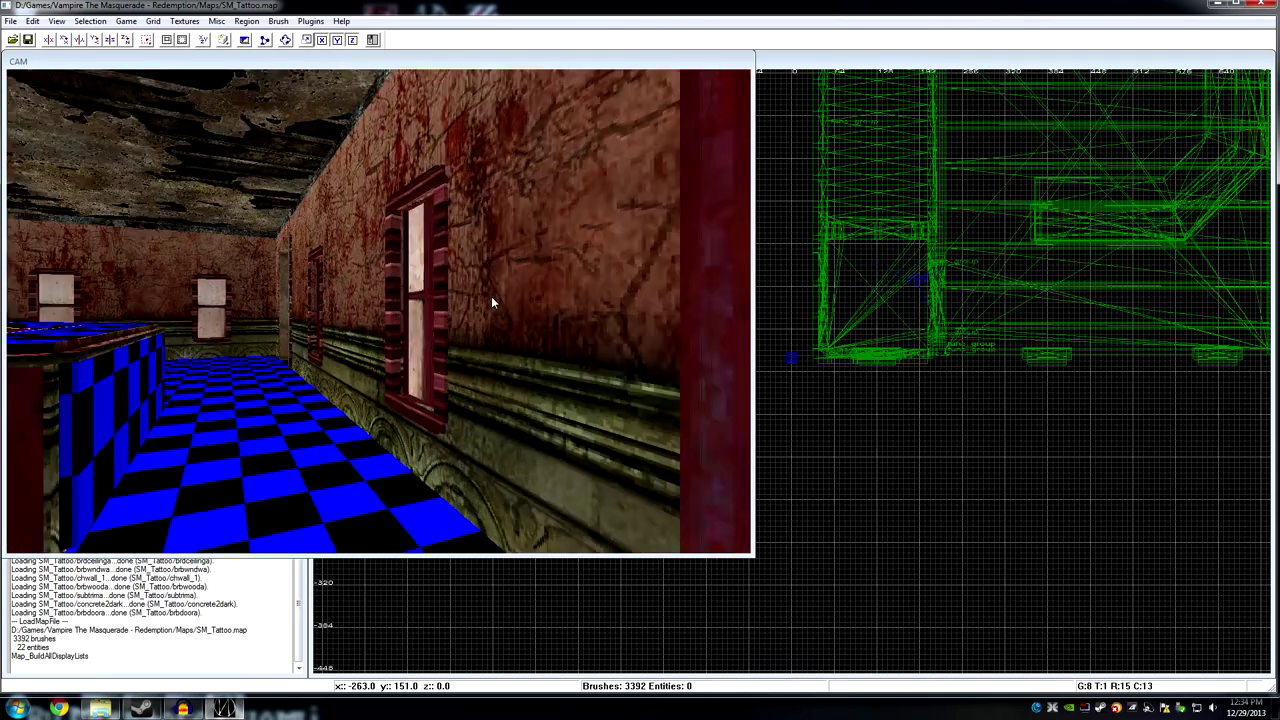
key("Up")
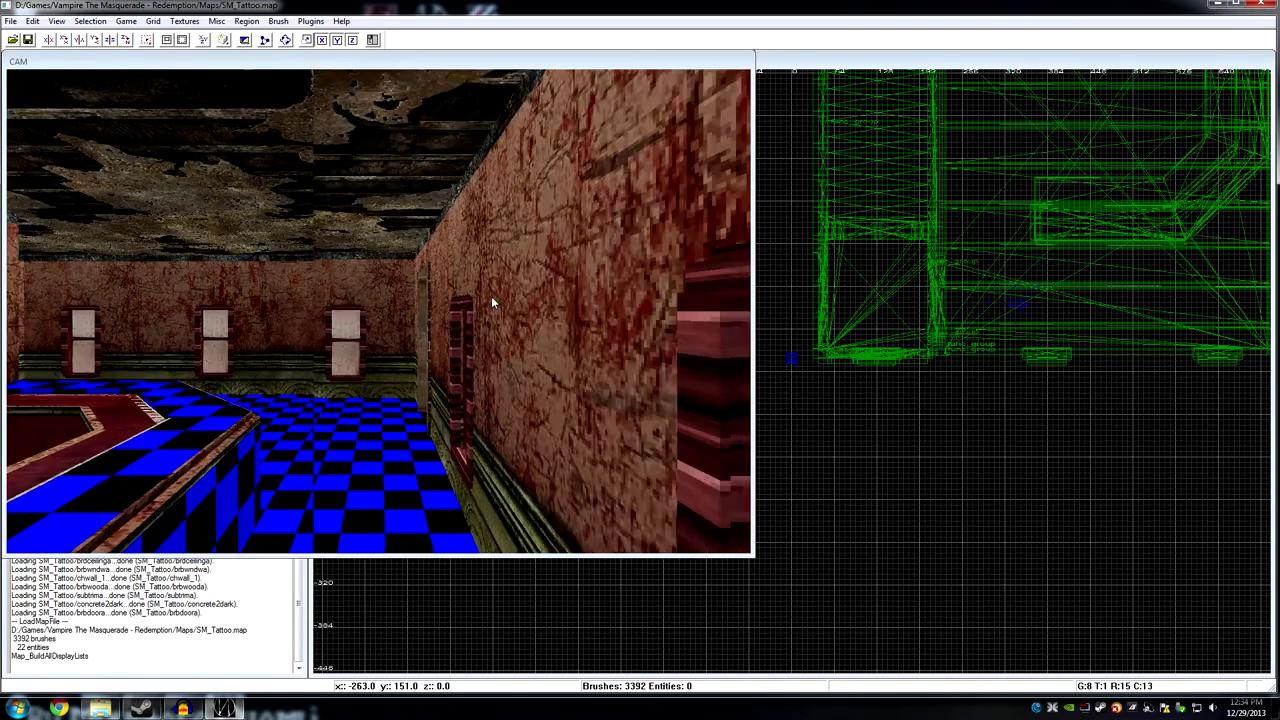
key("z")
key("Up")
key("Up")
key("Up")
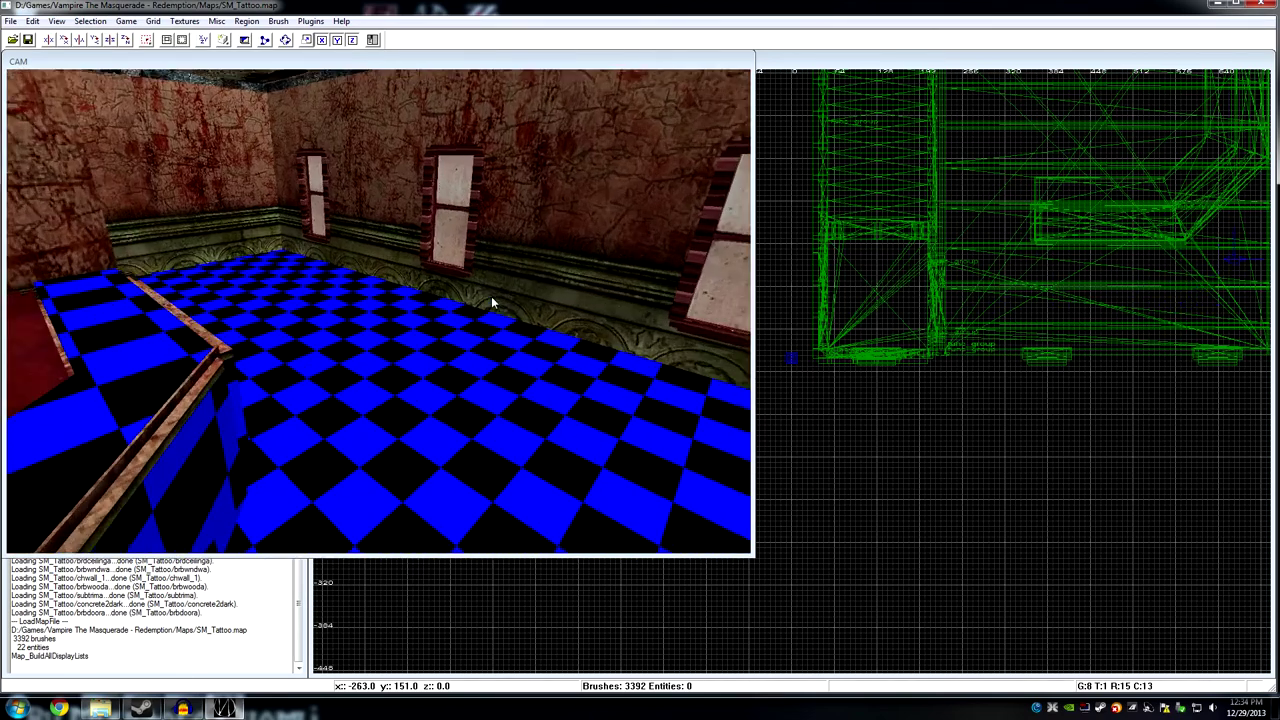
Turn the camera around the upstairs room to examine the doorways, the counter and the checkered floor around it.
key("Left")
key("Left")
key("Left")
key("Left")
key("Left")
key("Left")
key("c")
key("c")
key("c")
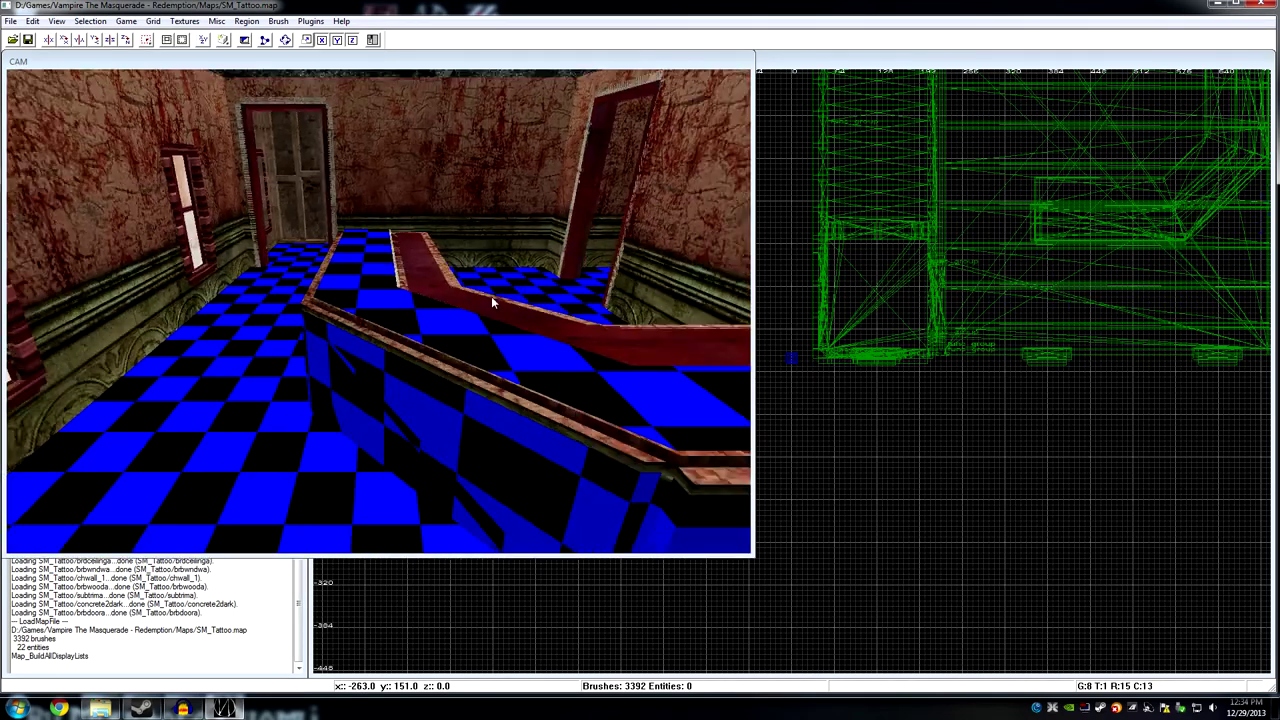
key("Down")
key("a")
key("a")
key("a")
key("z")
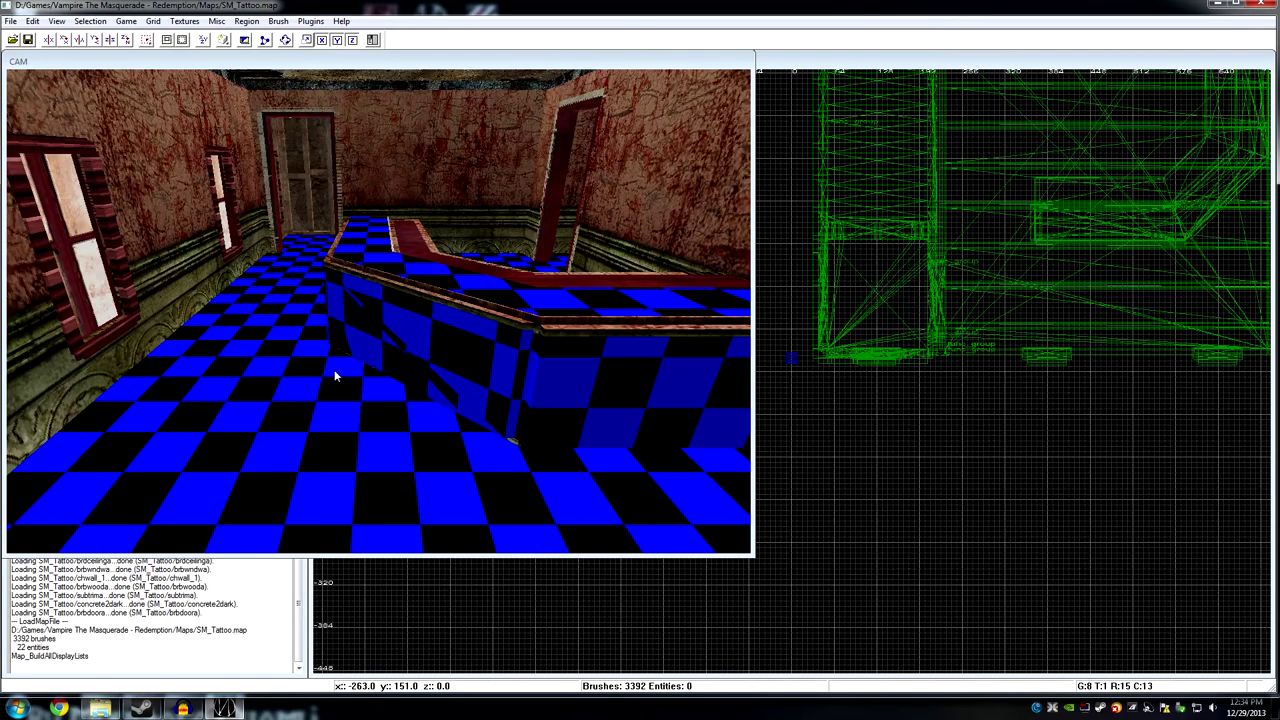
key("Right")
key("Right")
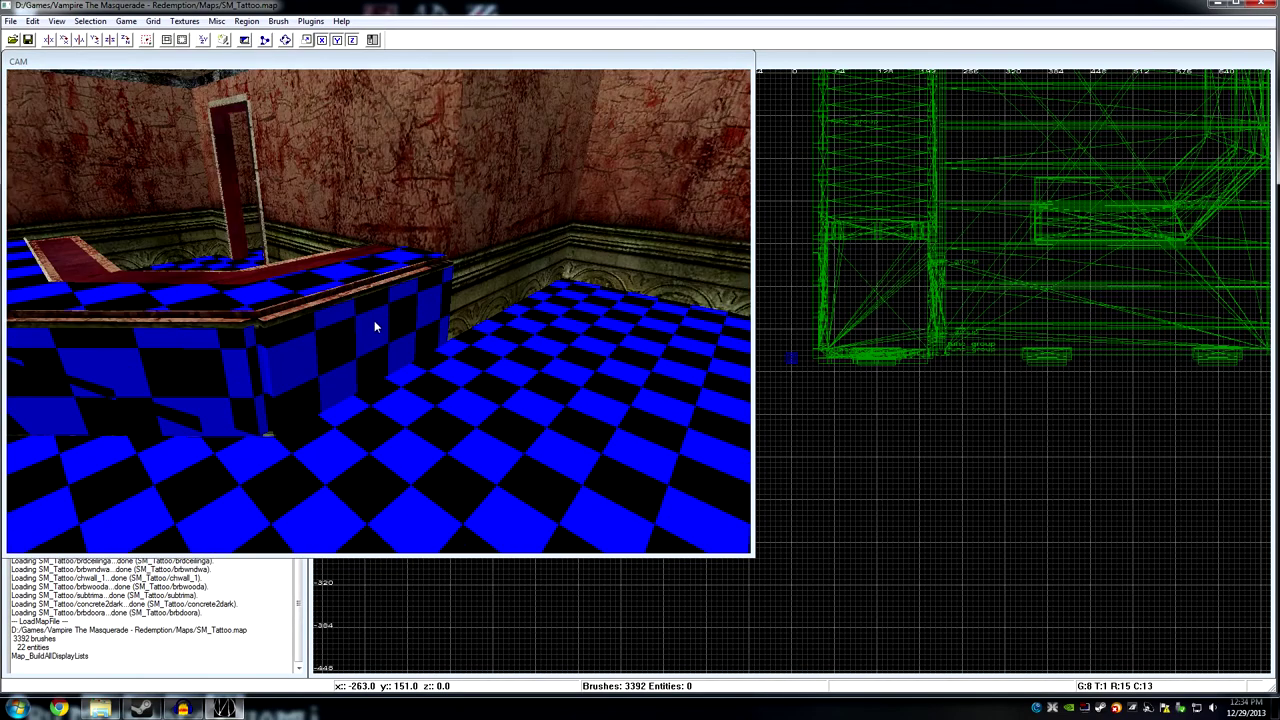
Select the checkered upstairs floor, apply the basement's concrete floor texture to it, and clear the selection.
right_click_drag(375, 327, 327, 462)
left_click(236, 456, "shift")
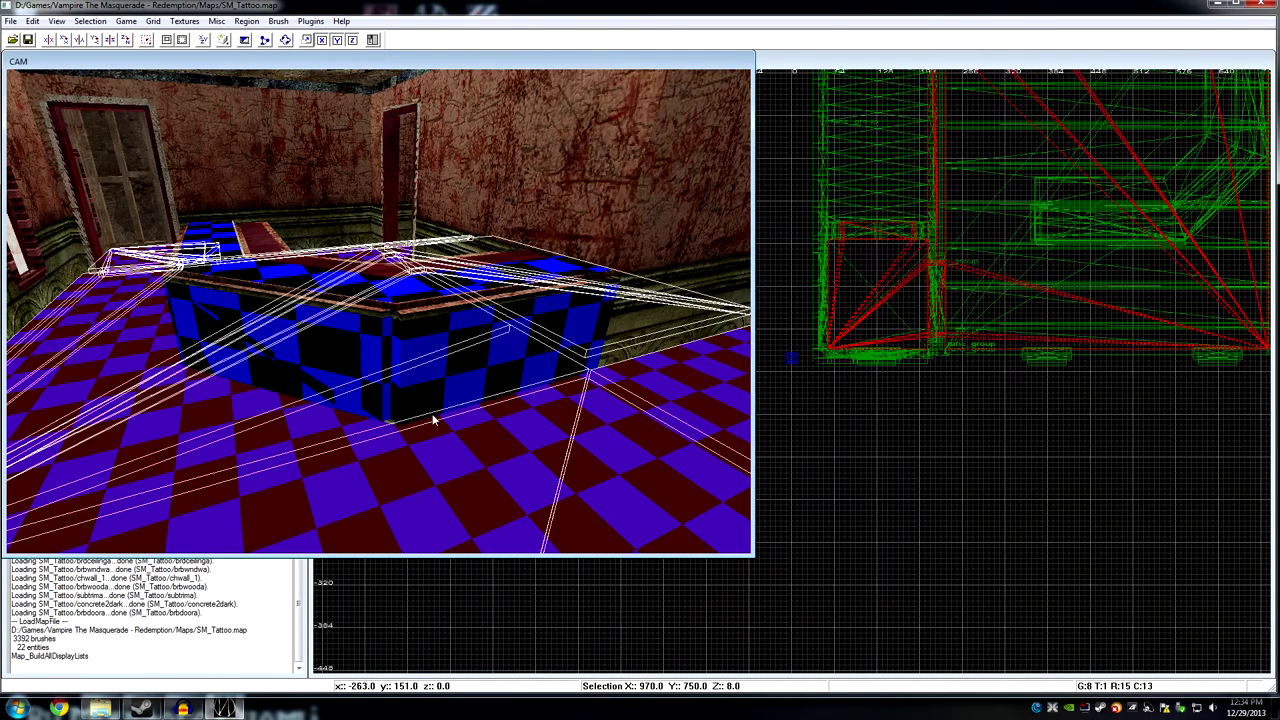
right_click_drag(454, 411, 376, 338, "ctrl")
key("Up")
key("Up")
key("Up")
key("Up")
key("Up")
key("Up")
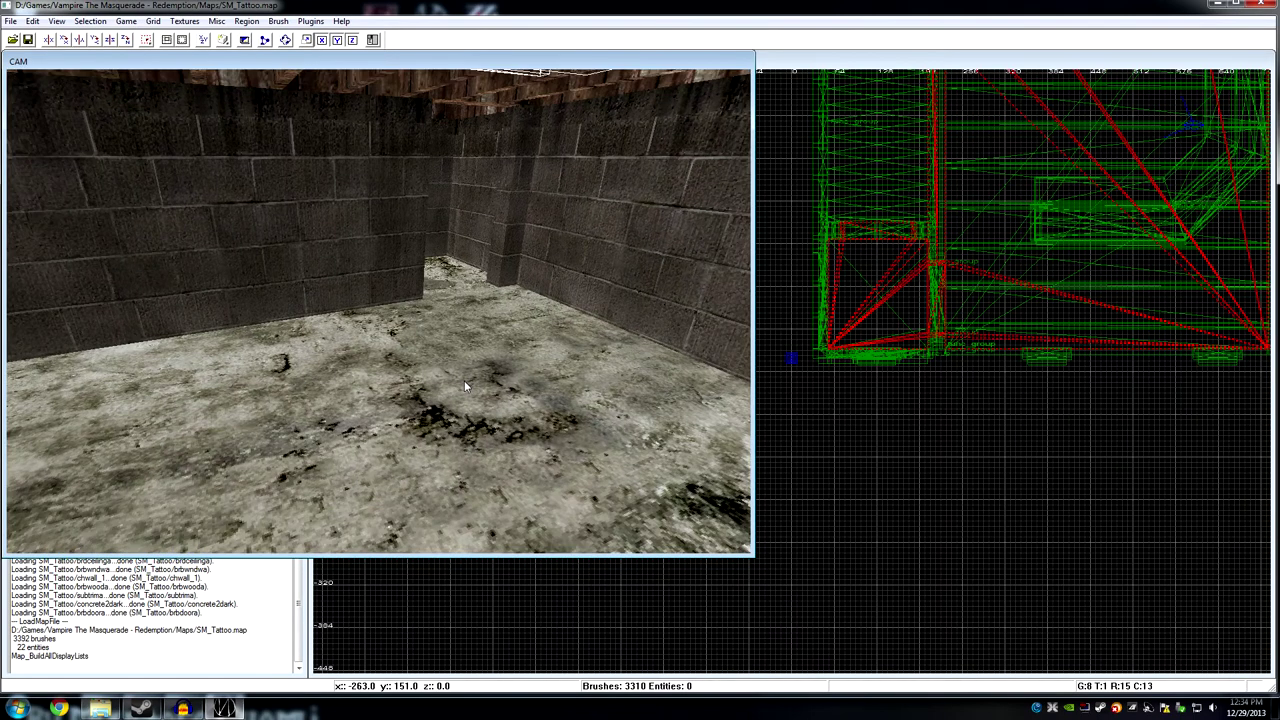
key("Up")
key("Up")
key("Up")
key("Up")
key("Up")
key("Up")
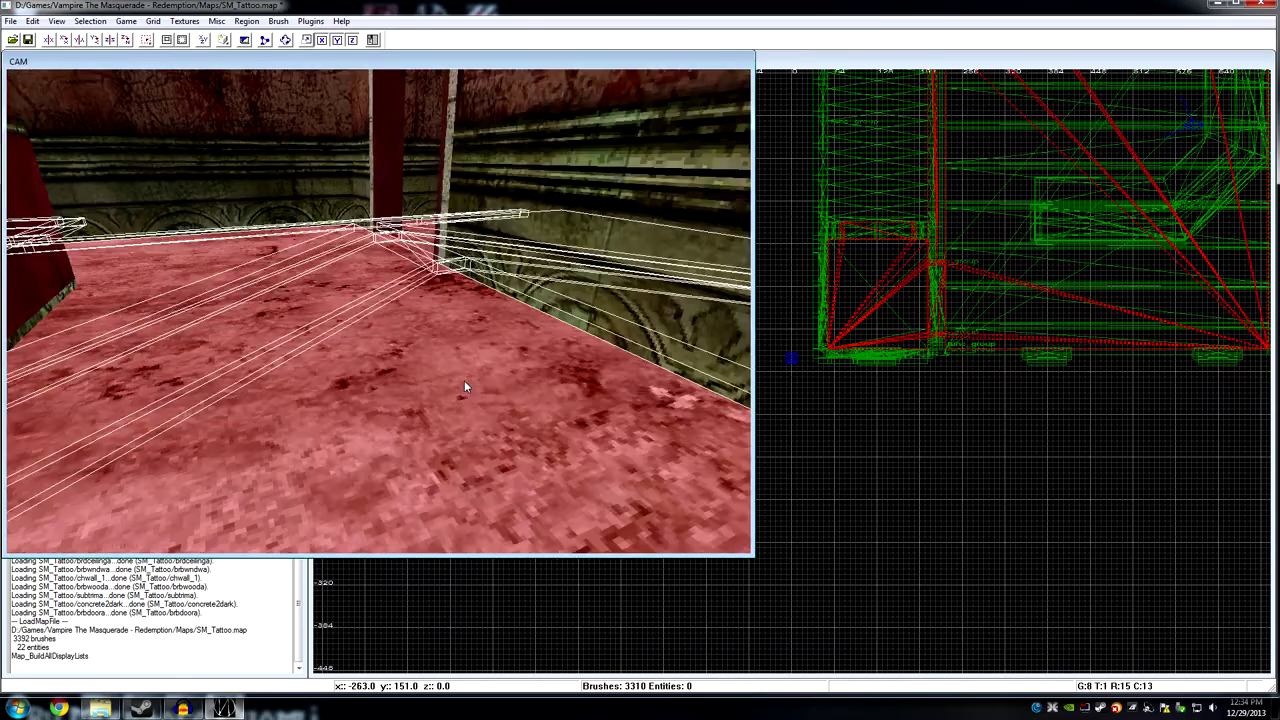
key("Down")
key("Down")
key("Down")
key("Left")
key("Left")
key("Right")
key("Right")
key("Escape")
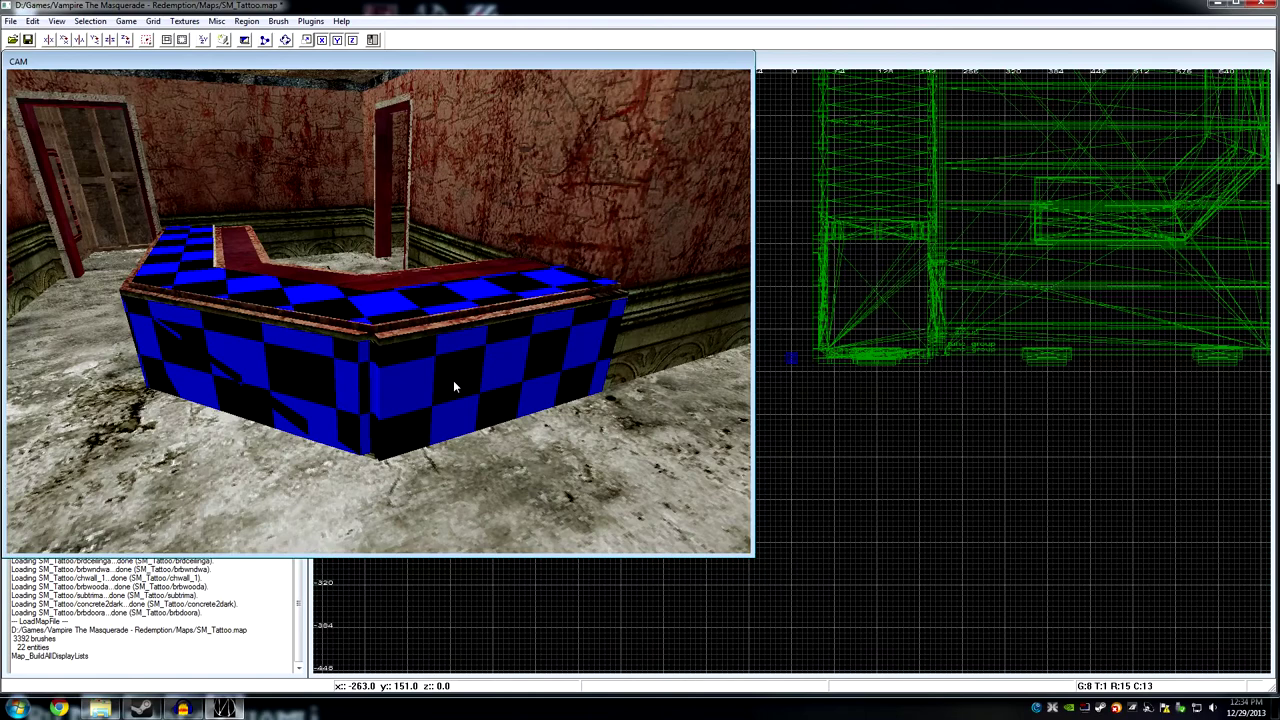
Select the checkered counter, apply the same concrete texture to it, and clear the selection.
key("Left")
key("Left")
key("Up")
key("Left")
key("Right")
key("Right")
key("Right")
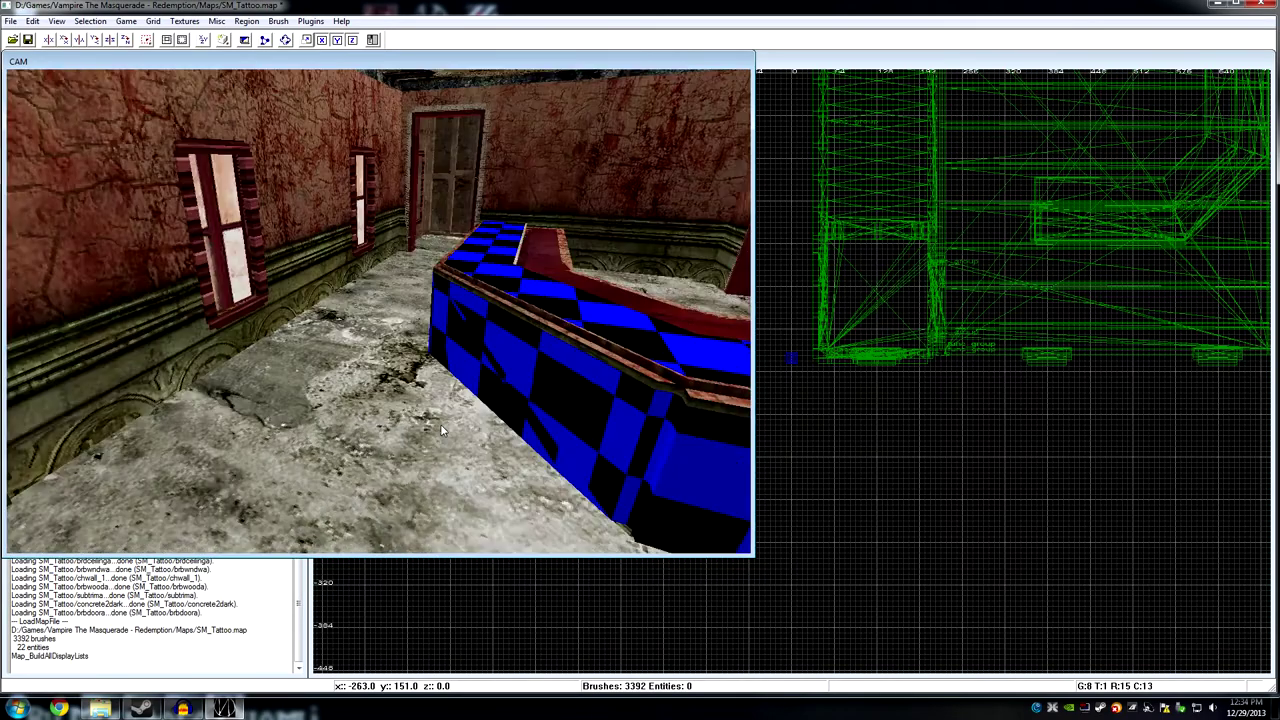
left_click(253, 382, "shift")
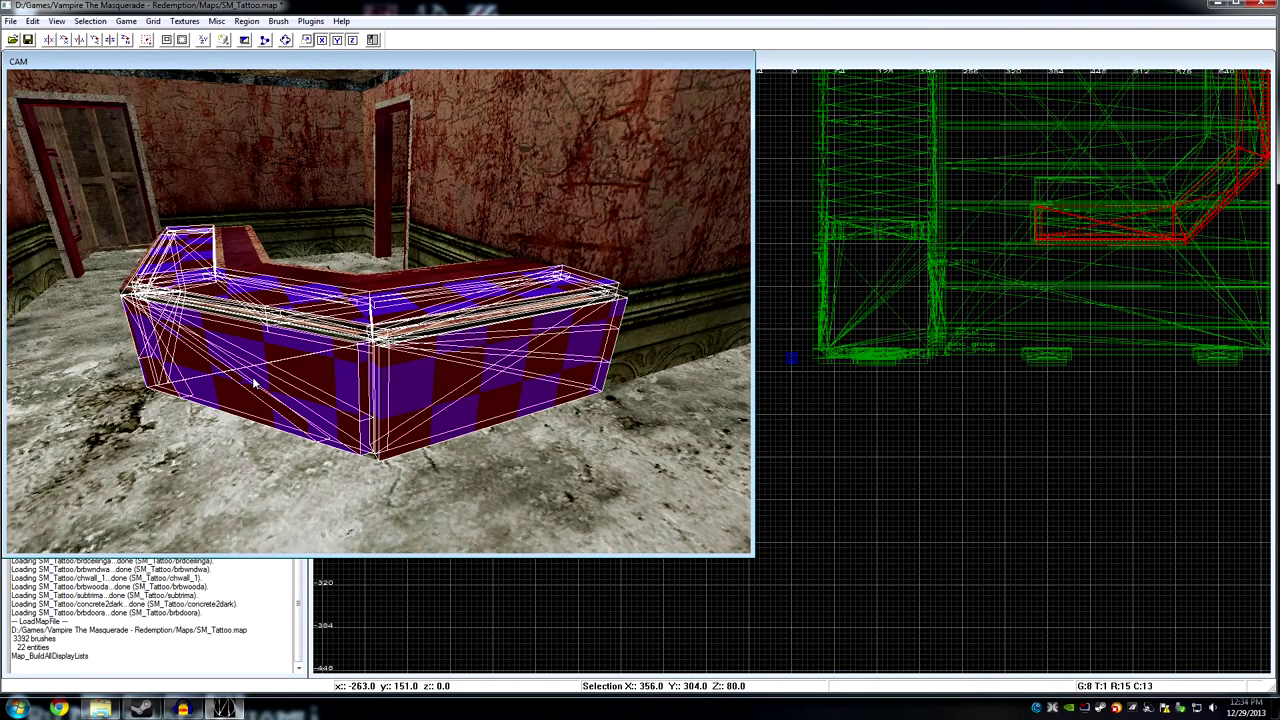
key("Left")
key("Left")
key("Left")
key("Left")
key("Left")
key("Escape")
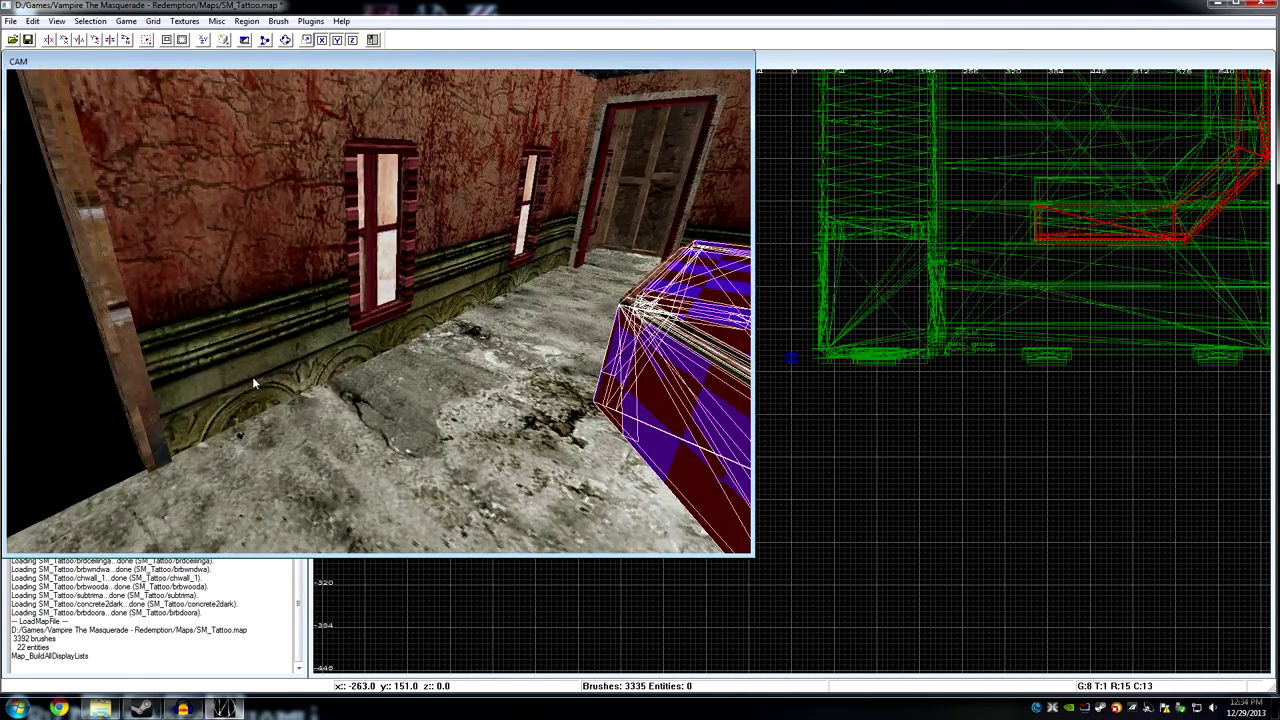
key("Right")
key("Right")
key("Right")
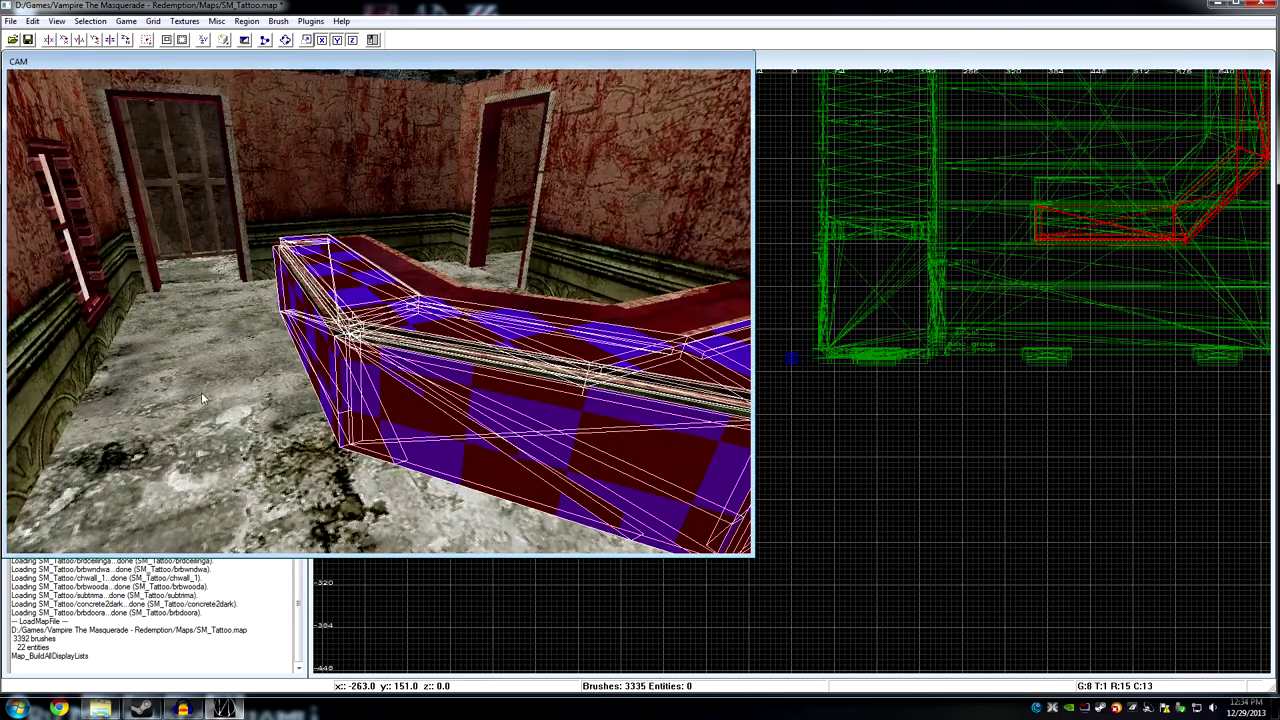
key("Escape")
Pan across the upstairs room to examine the concrete texture on the counter and floor.
key("Right")
key("Right")
key("Right")
key("Right")
key("Right")
key("Right")
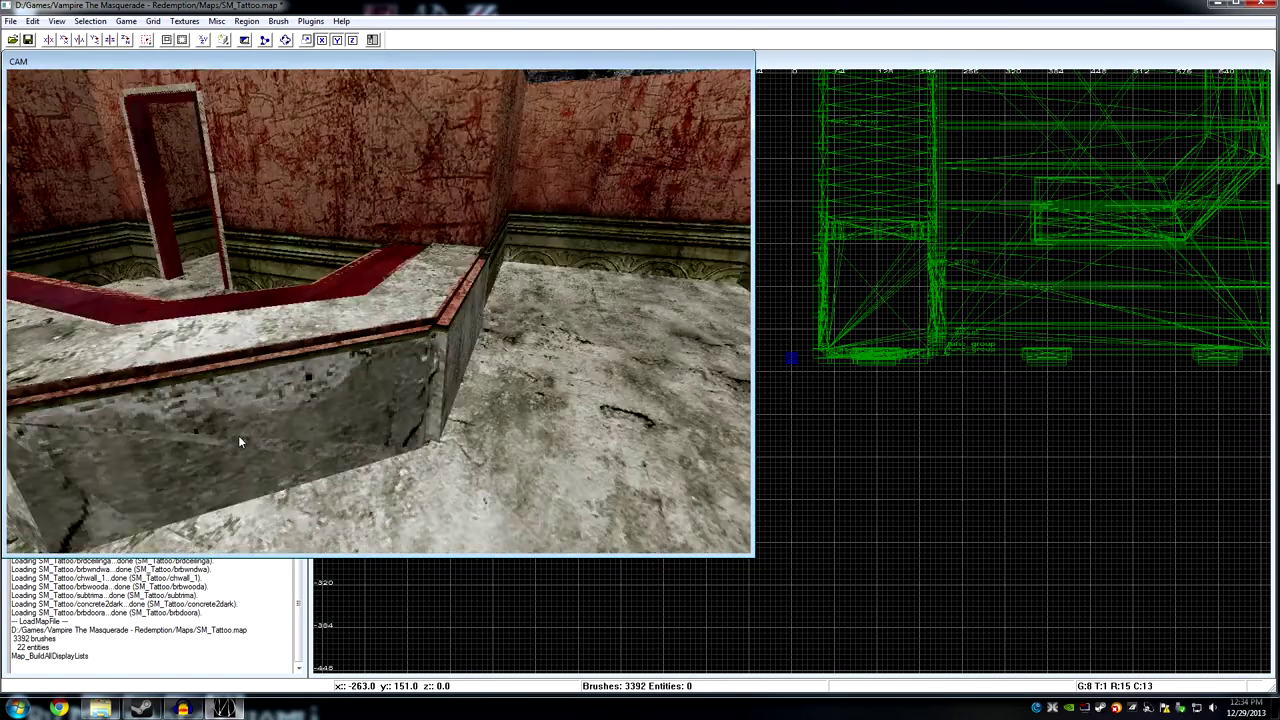
key("Up")
key("Up")
key("Left")
key("Left")
key("Left")
key("Left")
key("Left")
key("Left")
key("Left")
key("Left")
key("Up")
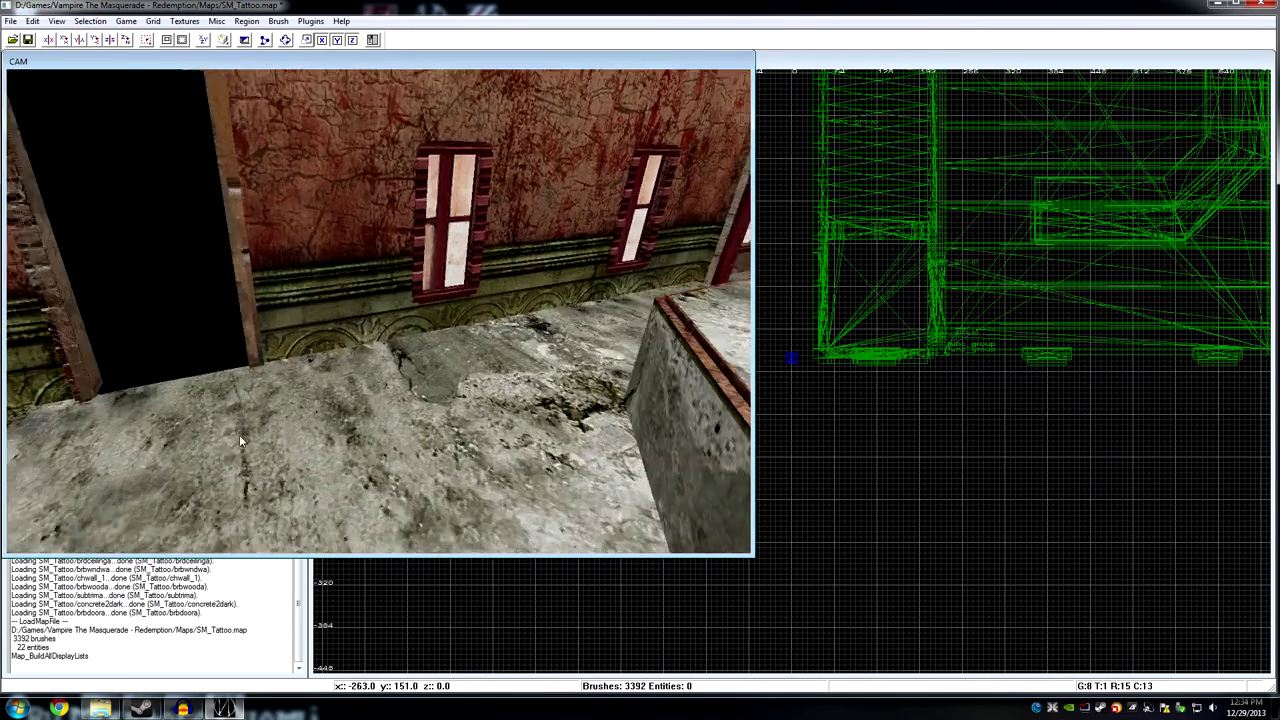
Move the camera past the counter to examine its red inner surface, the doorways and the wall trim behind it.
key("Left")
key("Left")
key("Right")
key("Right")
key("Right")
key("Right")
key("Right")
key("Left")
key("Left")
key("Right")
key("Right")
key("Right")
key("Right")
key("Up")
key("Up")
key("Up")
key("Up")
key("Up")
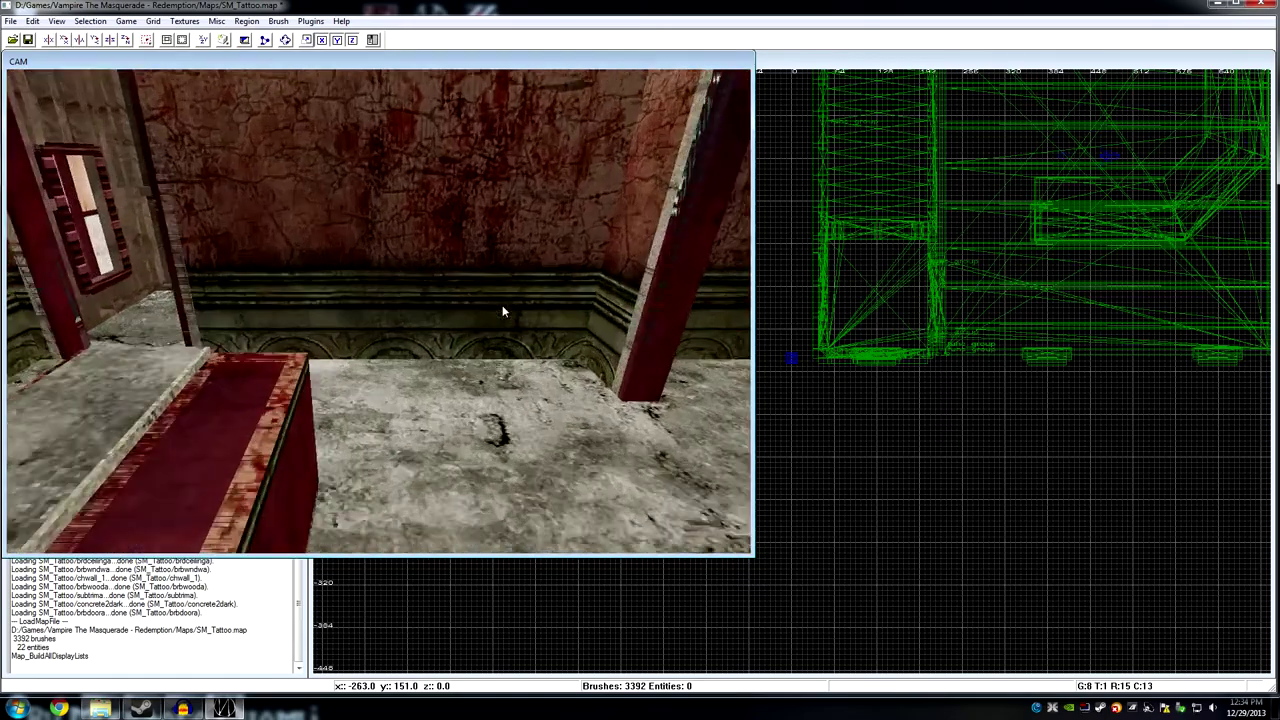
Move the camera through the wall into the wood-framed stairwell to examine its window, door frame and stud textures.
key("Right")
key("Right")
key("Right")
key("Right")
key("Right")
key("Right")
key("Left")
key("Left")
key("Left")
key("Left")
key("Left")
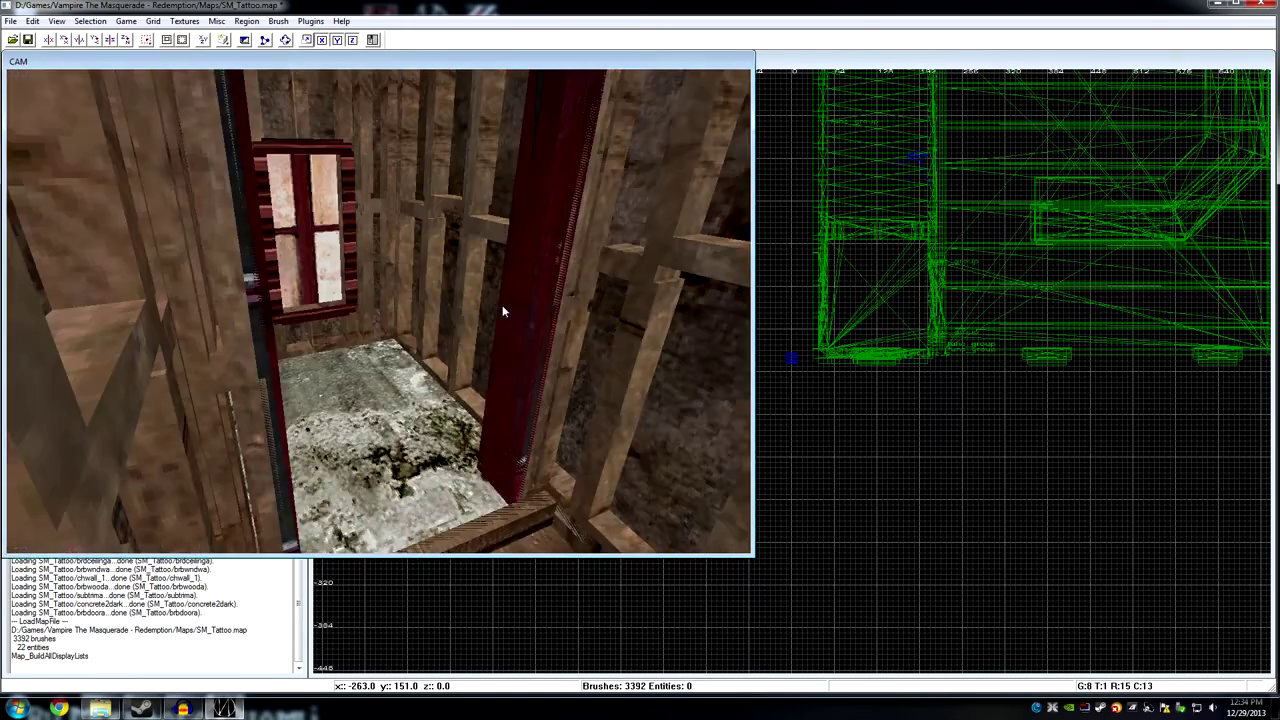
key("Up")
key("Up")
key("Up")
key("Up")
key("Up")
key("Right")
key("Right")
key("Right")
key("Right")
key("Right")
key("Right")
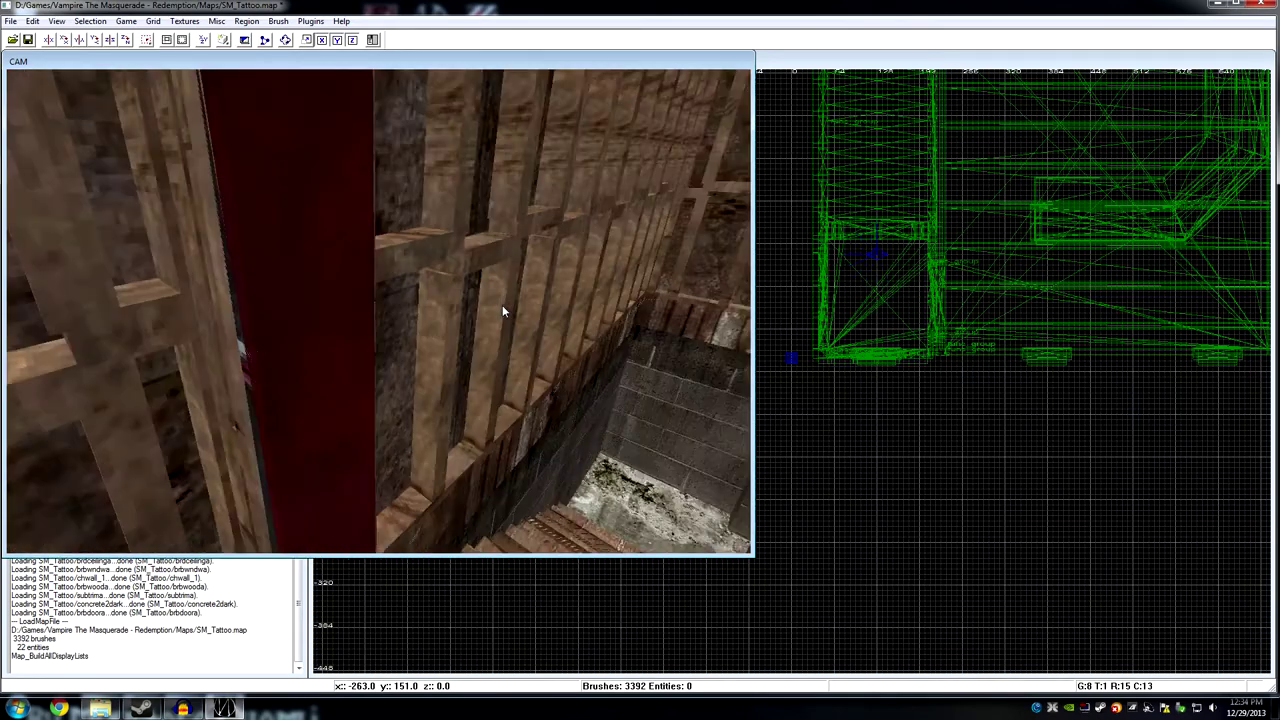
key("Up")
key("Right")
key("Left")
key("Up")
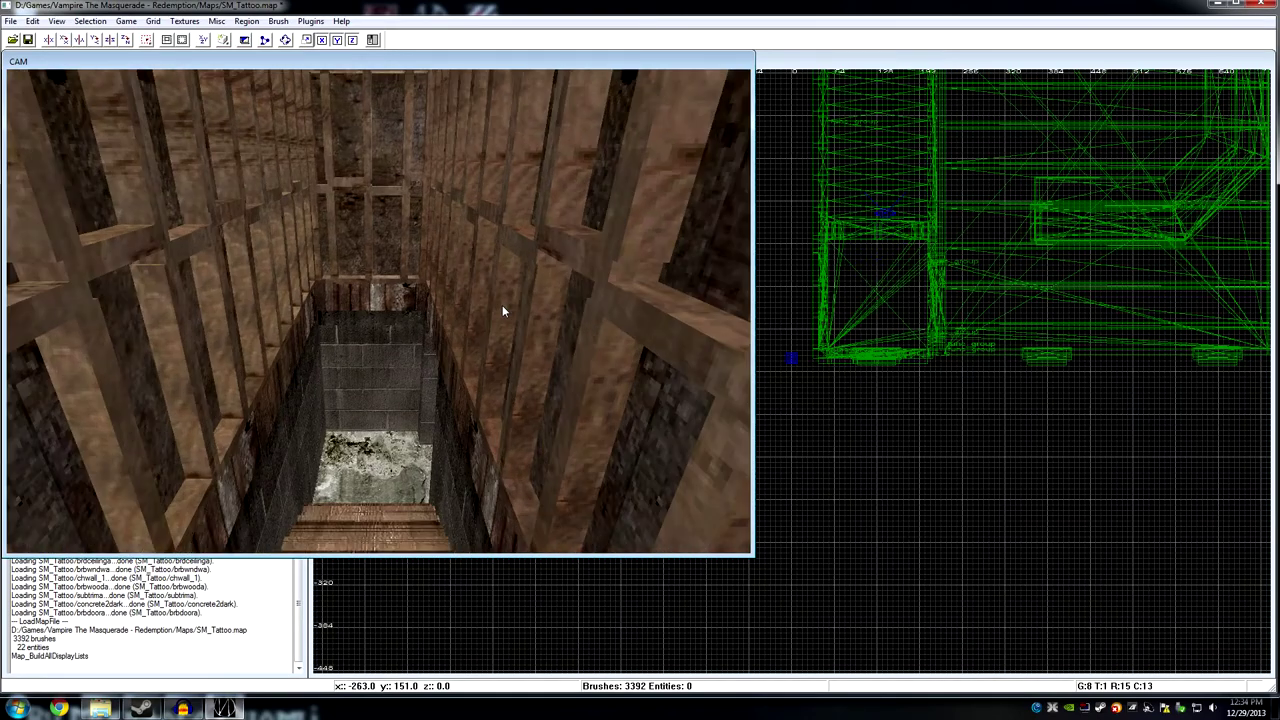
Descend the wooden staircase into the basement and examine the block wall and concrete floor textures.
key("Up")
key("Up")
key("Up")
key("Up")
key("Up")
key("Up")
key("c")
key("c")
key("c")
key("c")
key("Up")
key("Up")
key("Up")
key("Up")
key("Up")
key("Up")
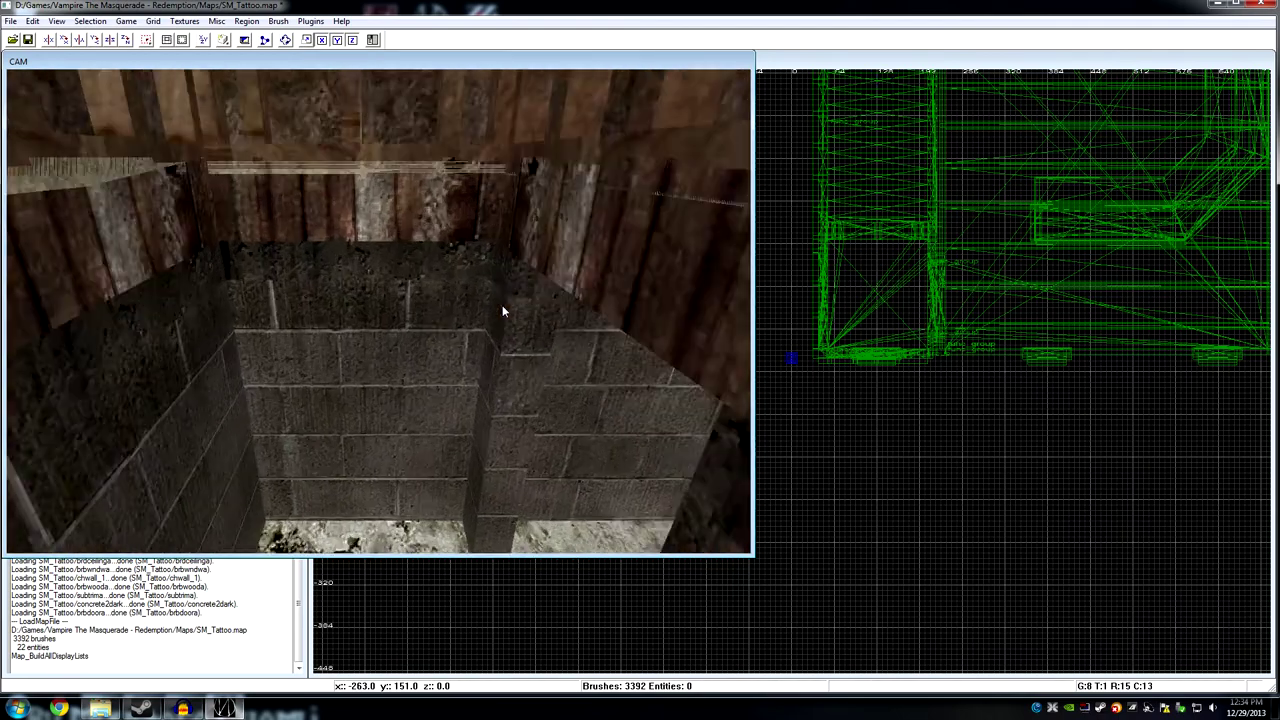
key("Right")
key("Right")
key("Right")
key("Right")
key("Up")
key("Up")
key("Up")
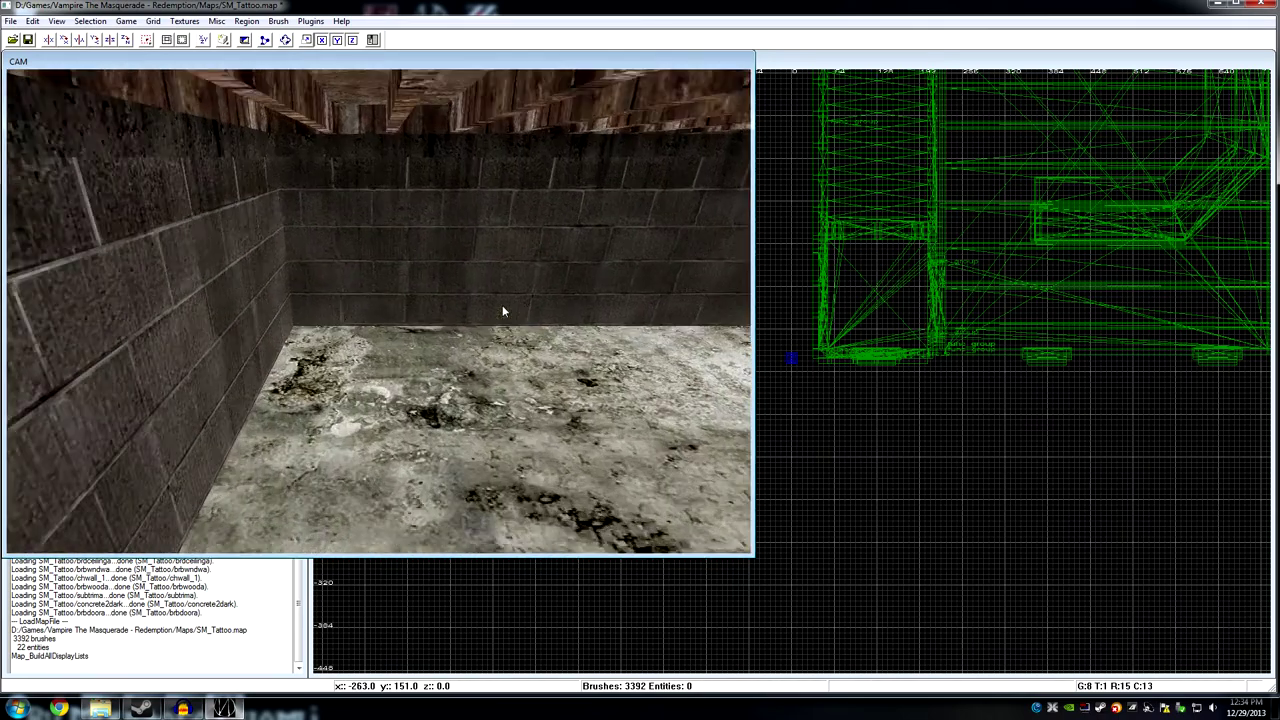
Turn, tilt and raise the camera in the basement to examine the ceiling beam and concrete floor textures up close.
key("Right")
key("Right")
key("Right")
key("a")
key("a")
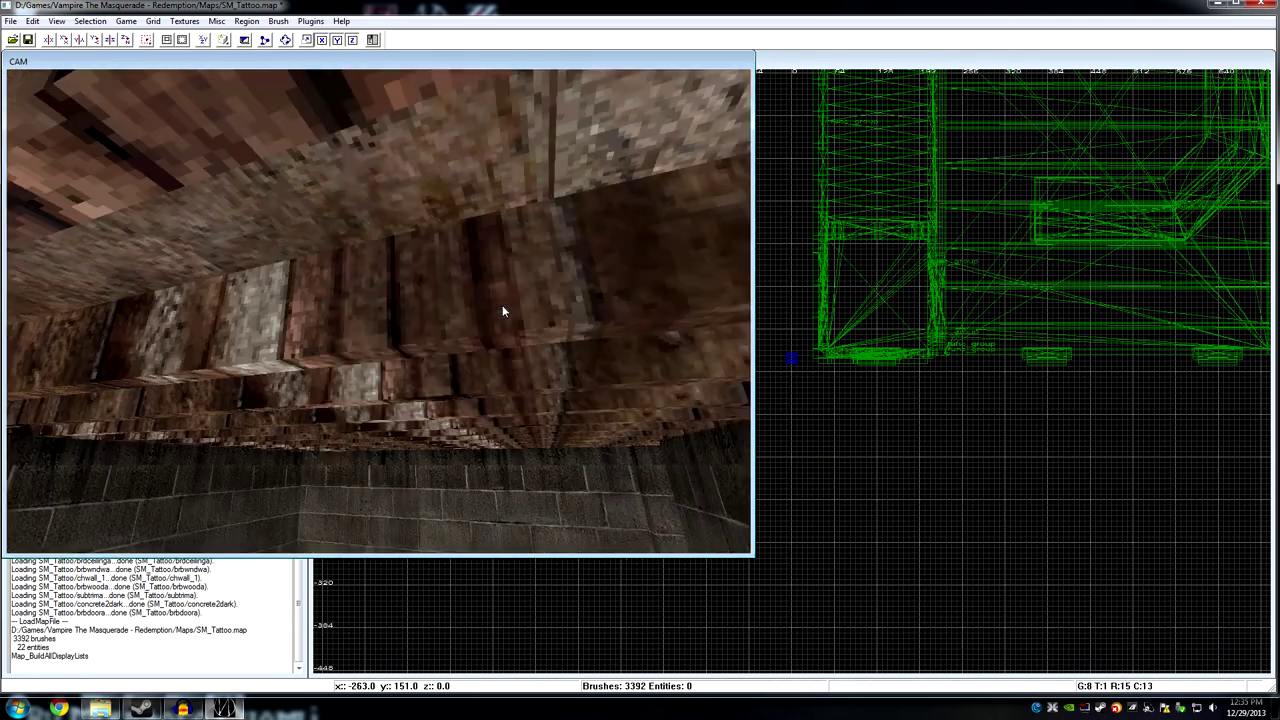
key("z")
key("z")
key("z")
key("c")
key("c")
key("c")
key("a")
key("a")
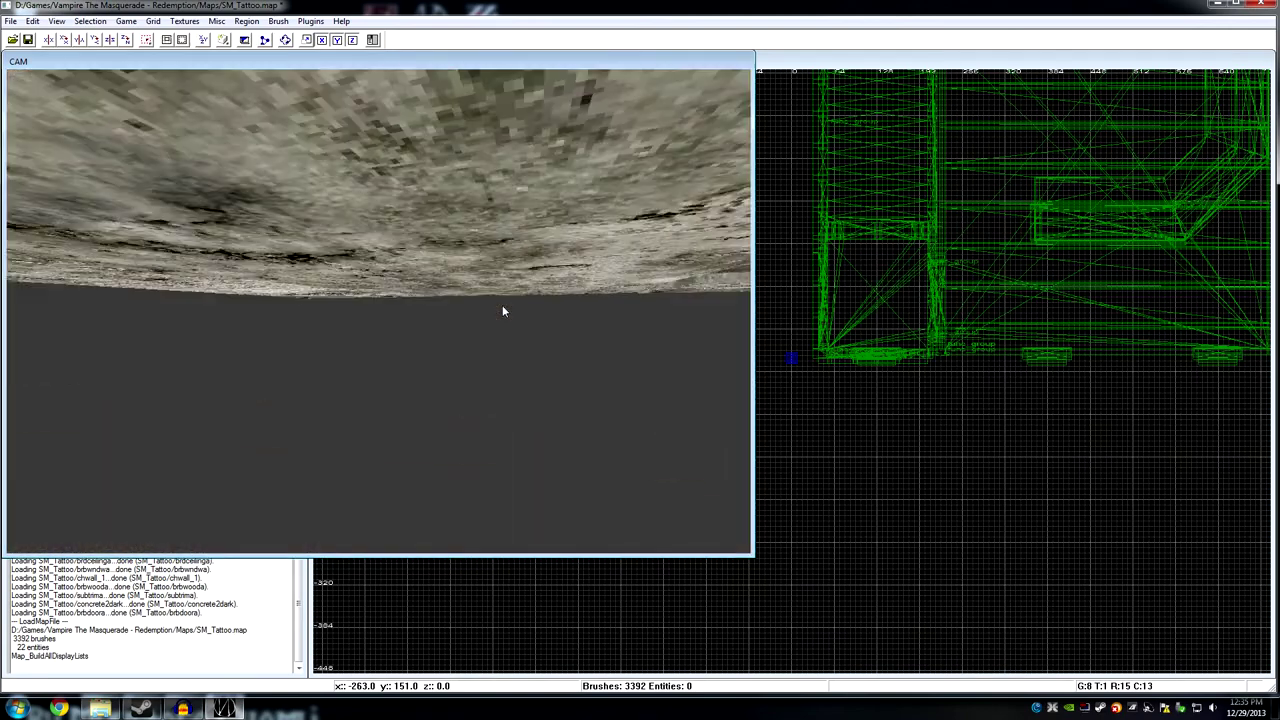
key("d")
key("d")
key("Up")
key("Up")
key("Up")
key("Up")
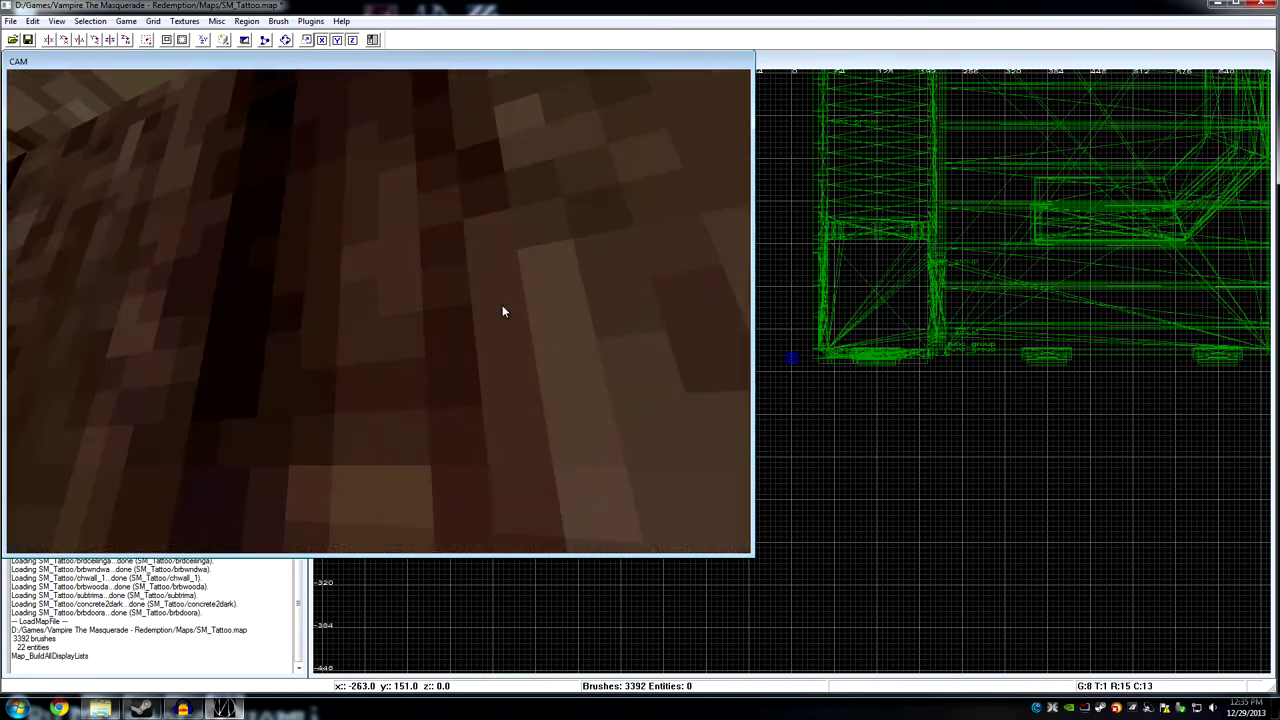
Raise the camera back into the main room to examine its red walls, green trim, windows and dark doorway.
key("z")
key("Left")
key("Left")
key("d")
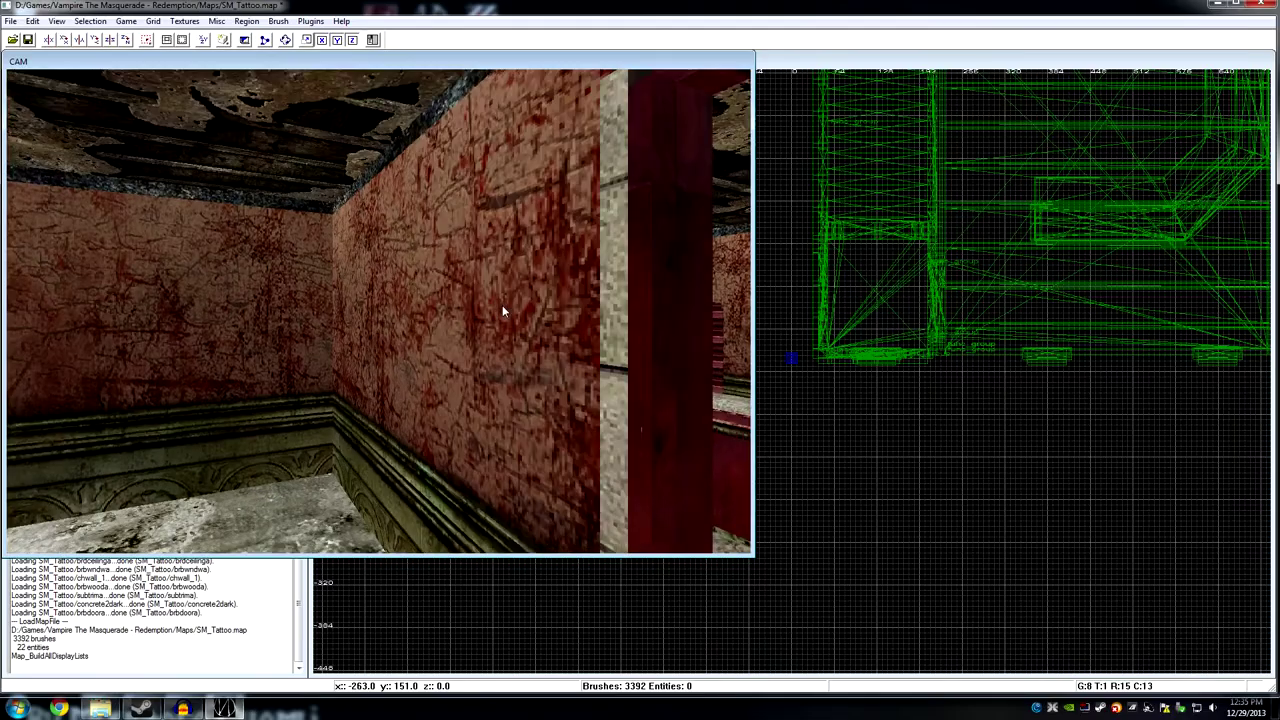
key("Left")
key("Right")
key("z")
key("Right")
key("Up")
key("Right")
key("Left")
key("Up")
key("Up")
key("Left")
key("Left")
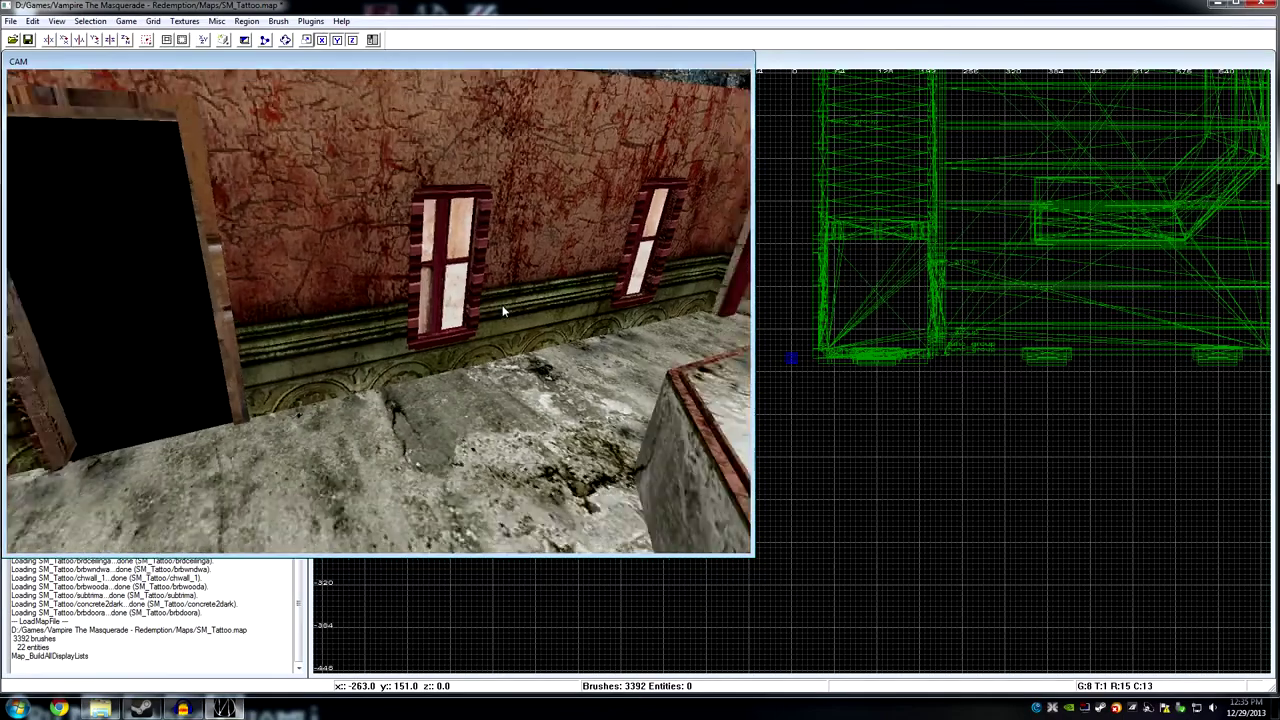
key("Down")
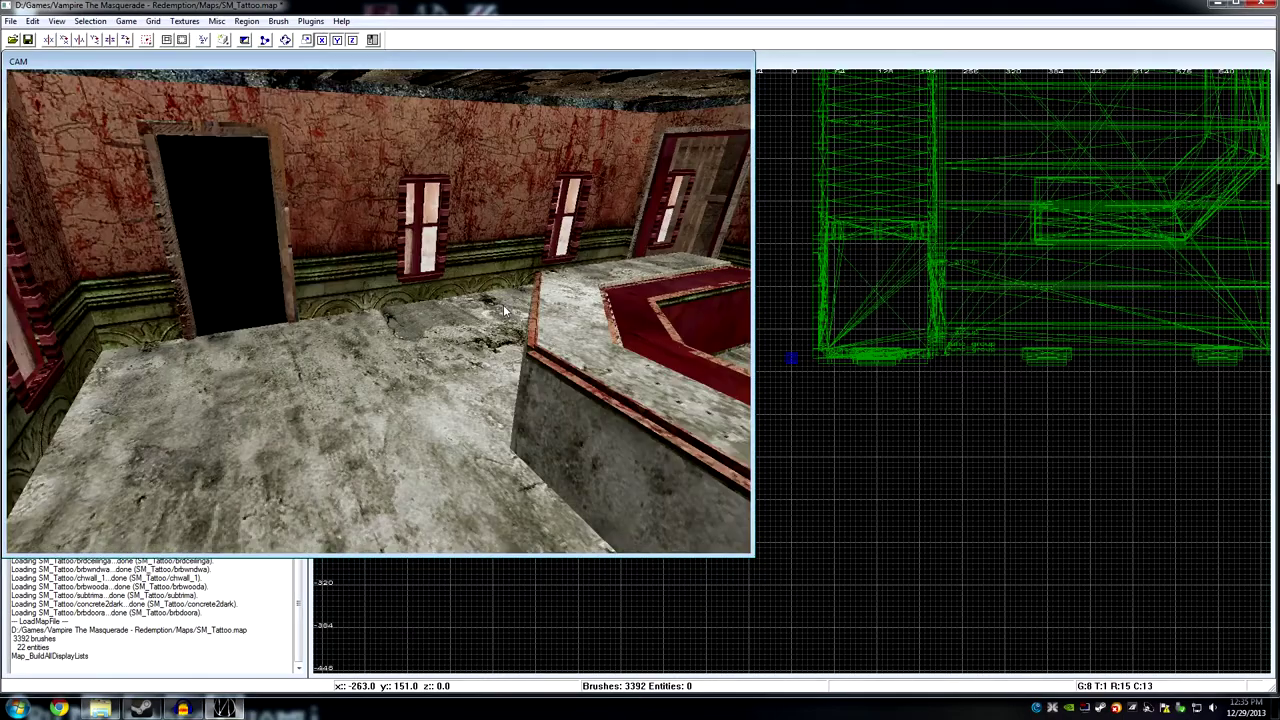
Turn the camera around the counter to examine its surfaces, and show the whole floor plan in the top view.
key("Right")
key("Right")
key("Up")
key("Up")
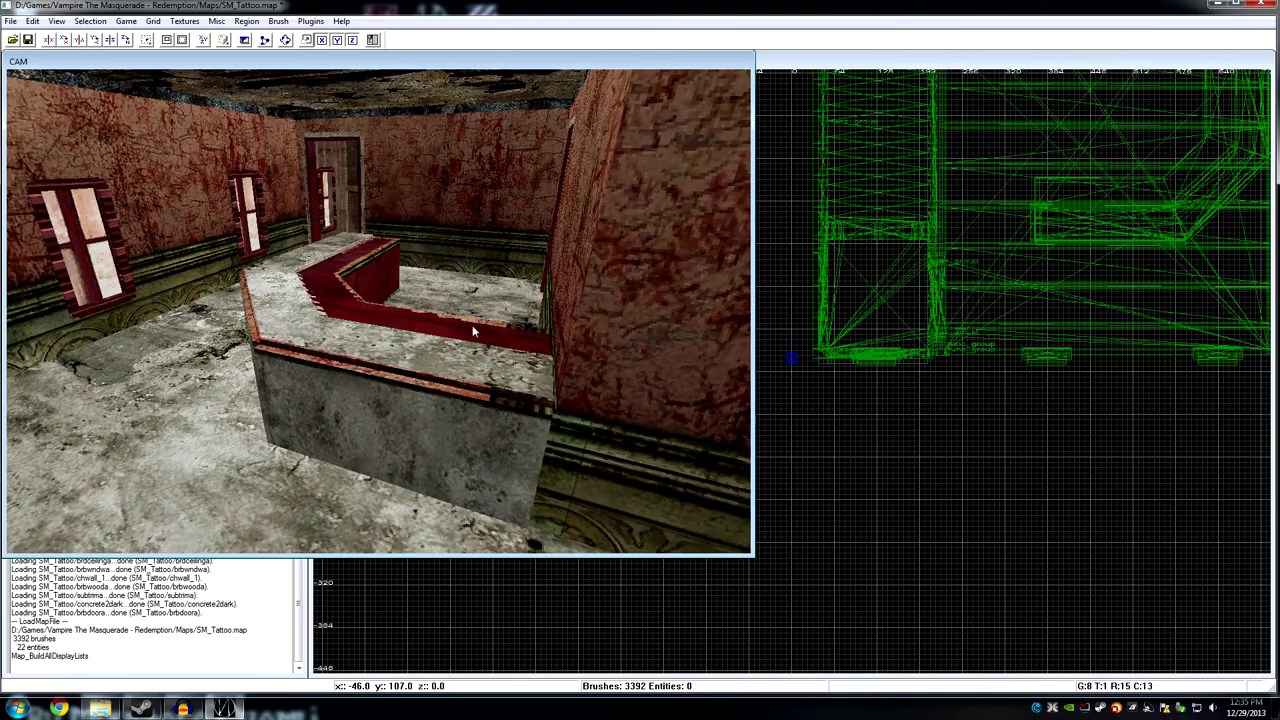
key("Left")
key("Left")
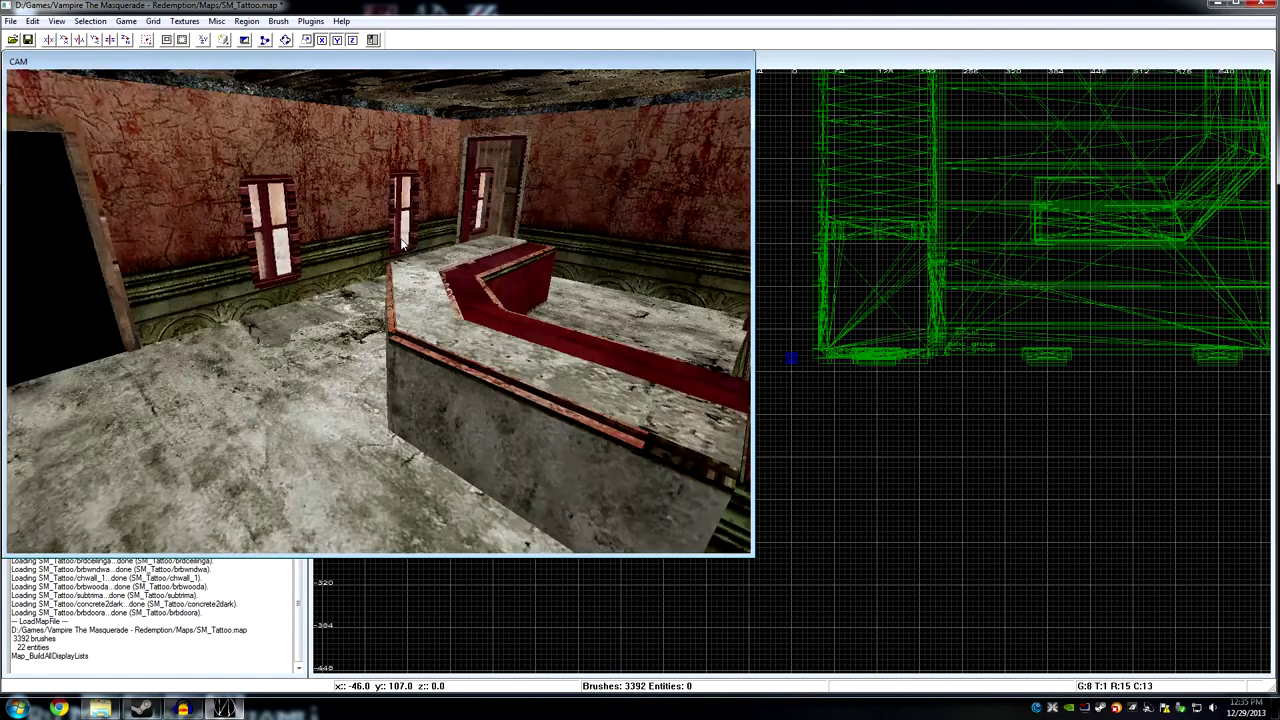
left_click(862, 358)
scroll(862, 358, "down", 6)
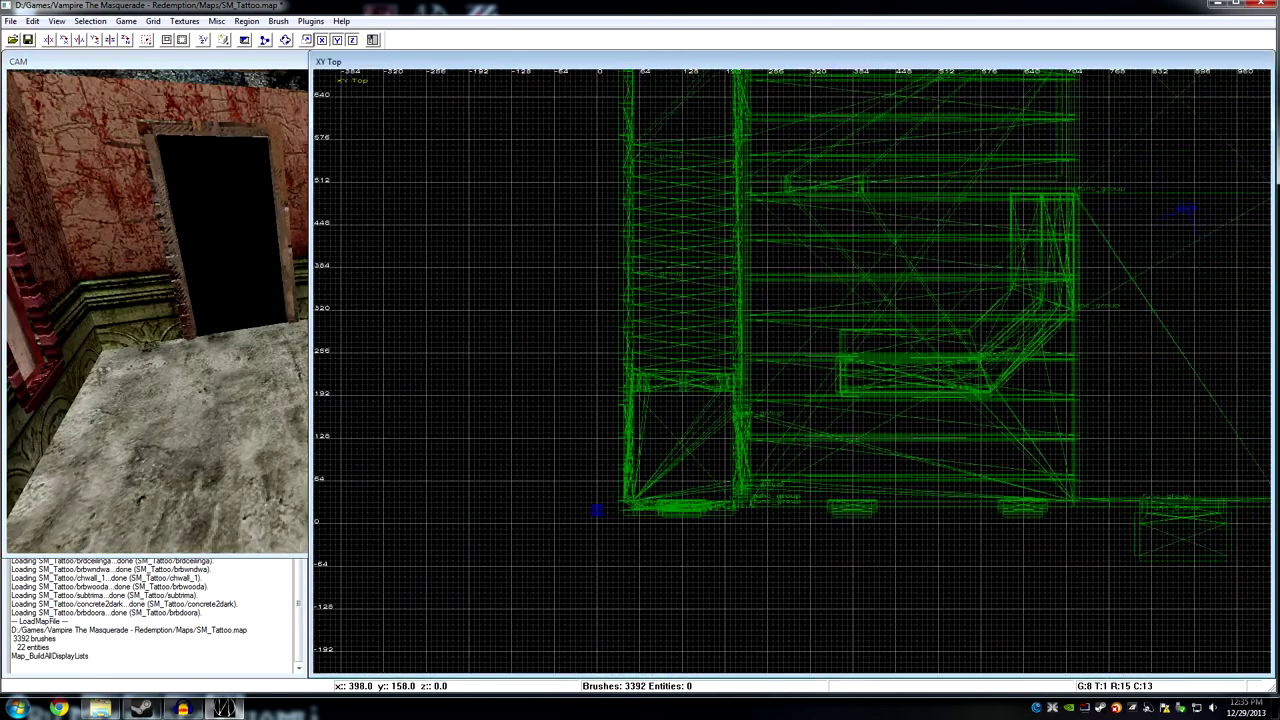
scroll(845, 368, "down", 1)
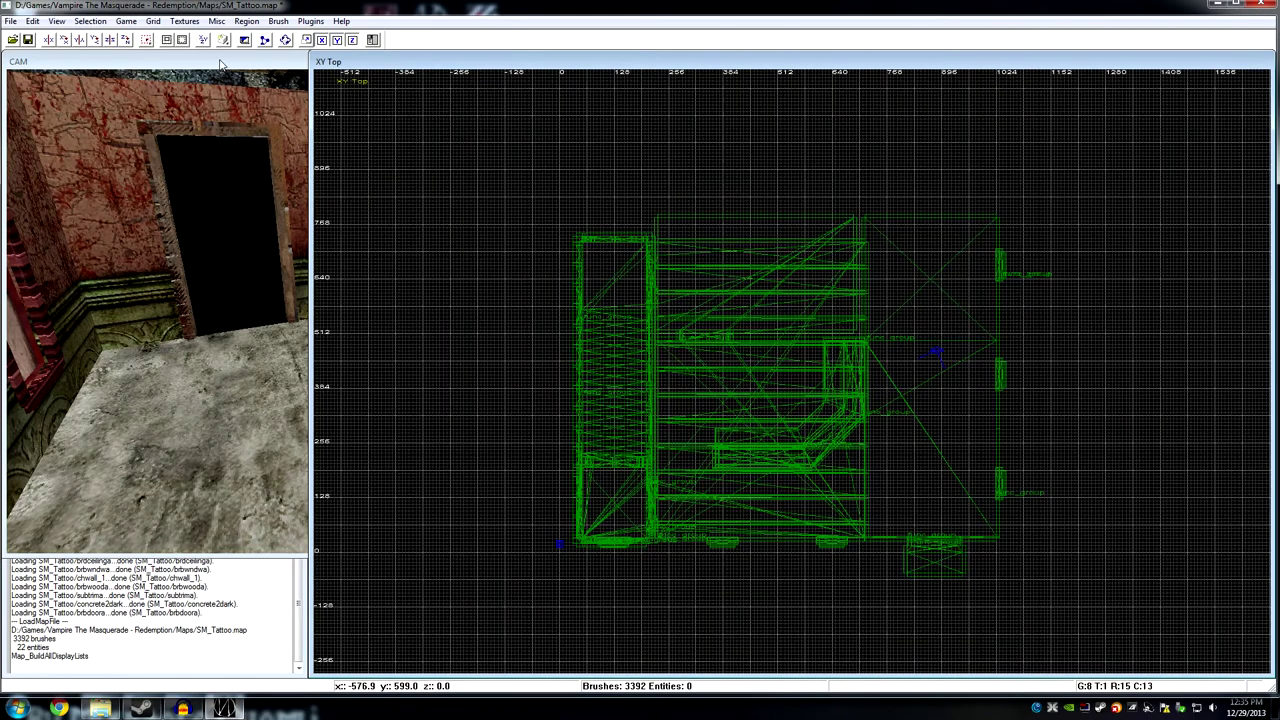
left_click(220, 64)
key("Right")
key("Right")
key("Right")
key("Left")
key("Left")
key("Left")
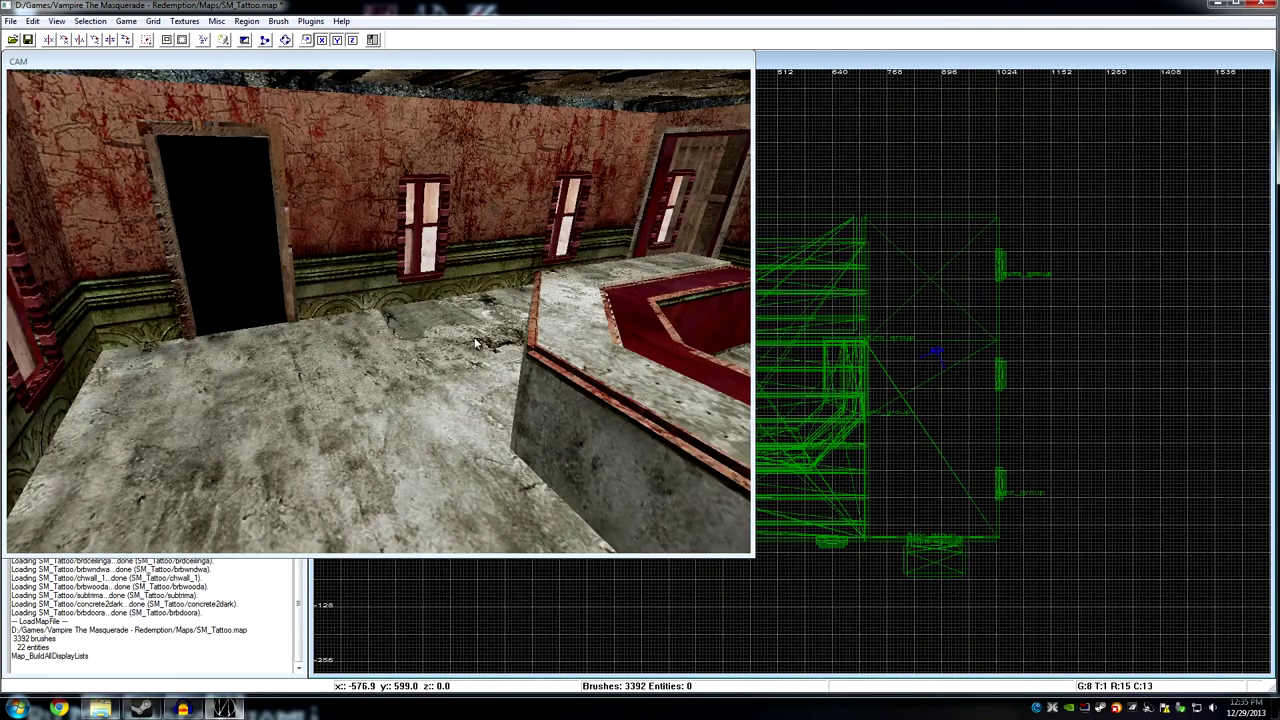
key("Right")
key("Right")
key("Right")
key("Right")
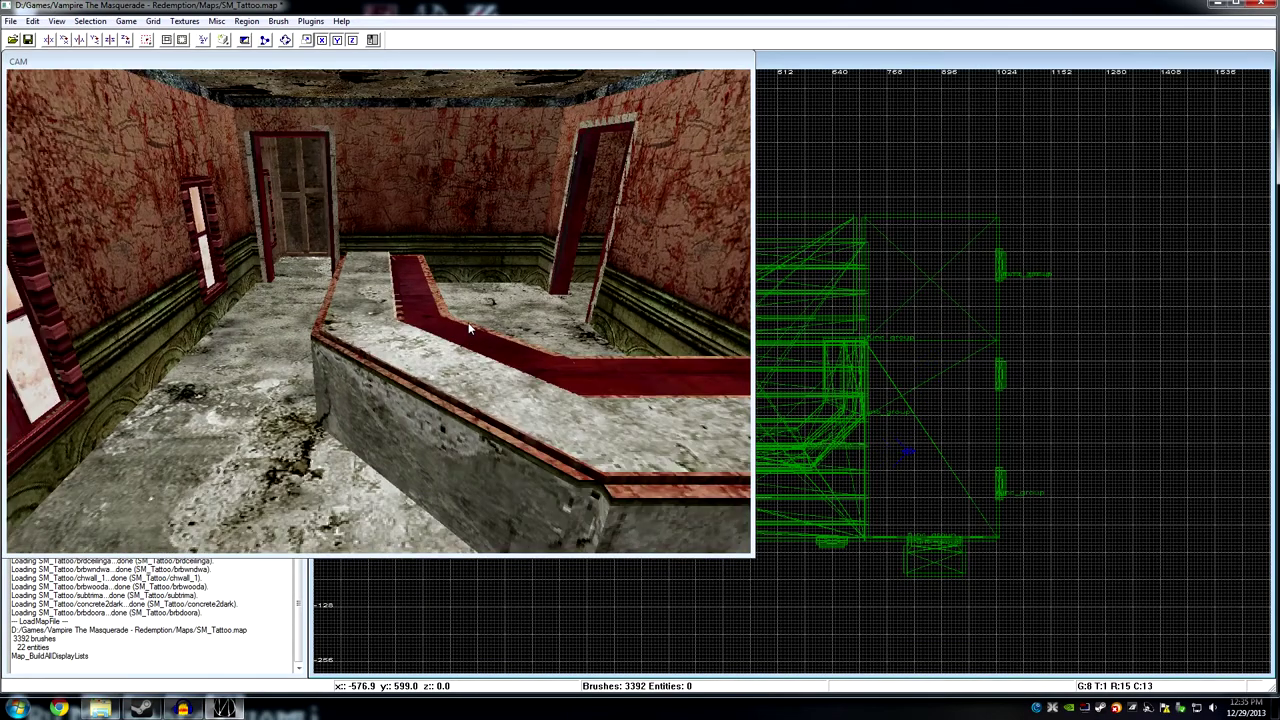
Select all things in the map and repeatedly ungroup the entities until every grouped brush is released.
left_click(57, 22)
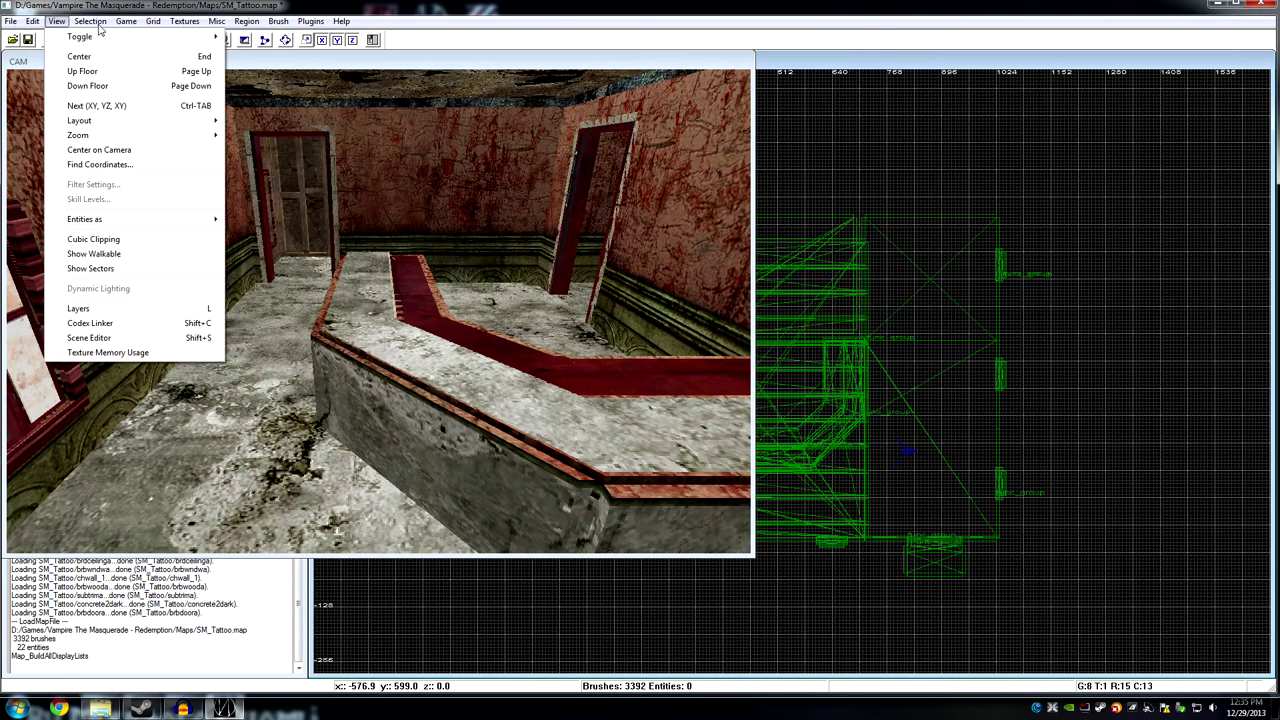
mouse_move(101, 24)
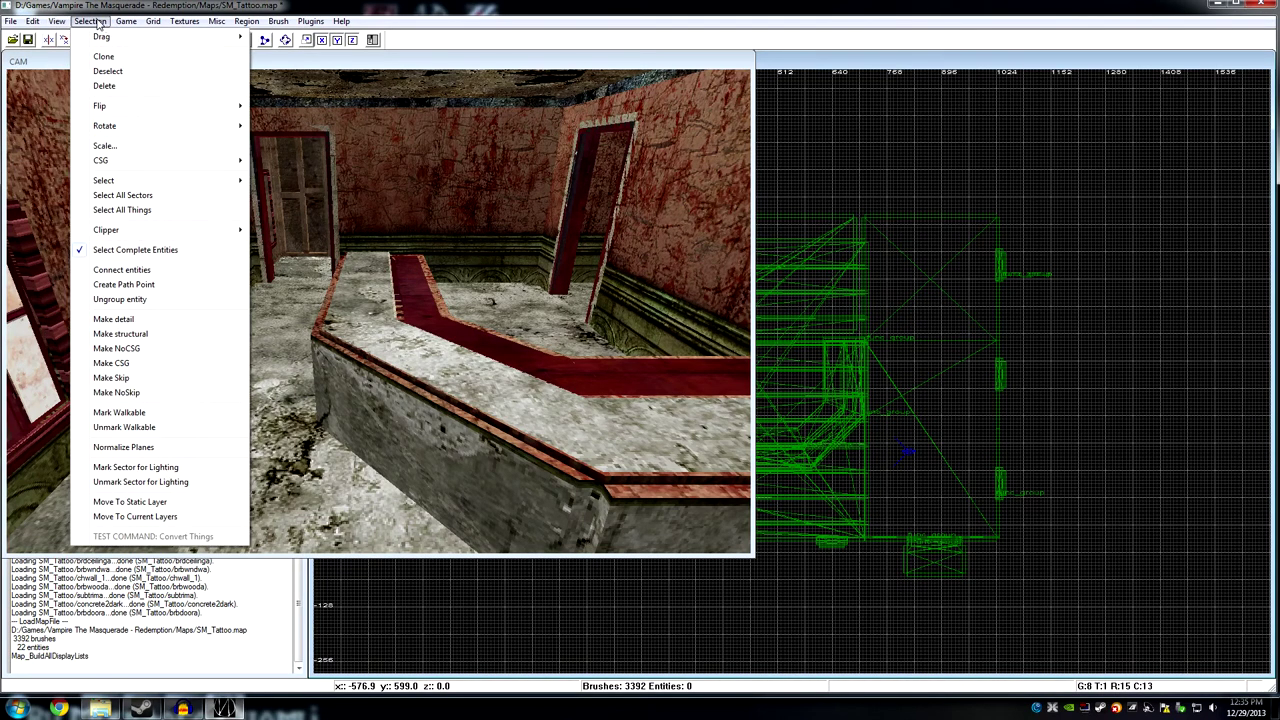
left_click(122, 209)
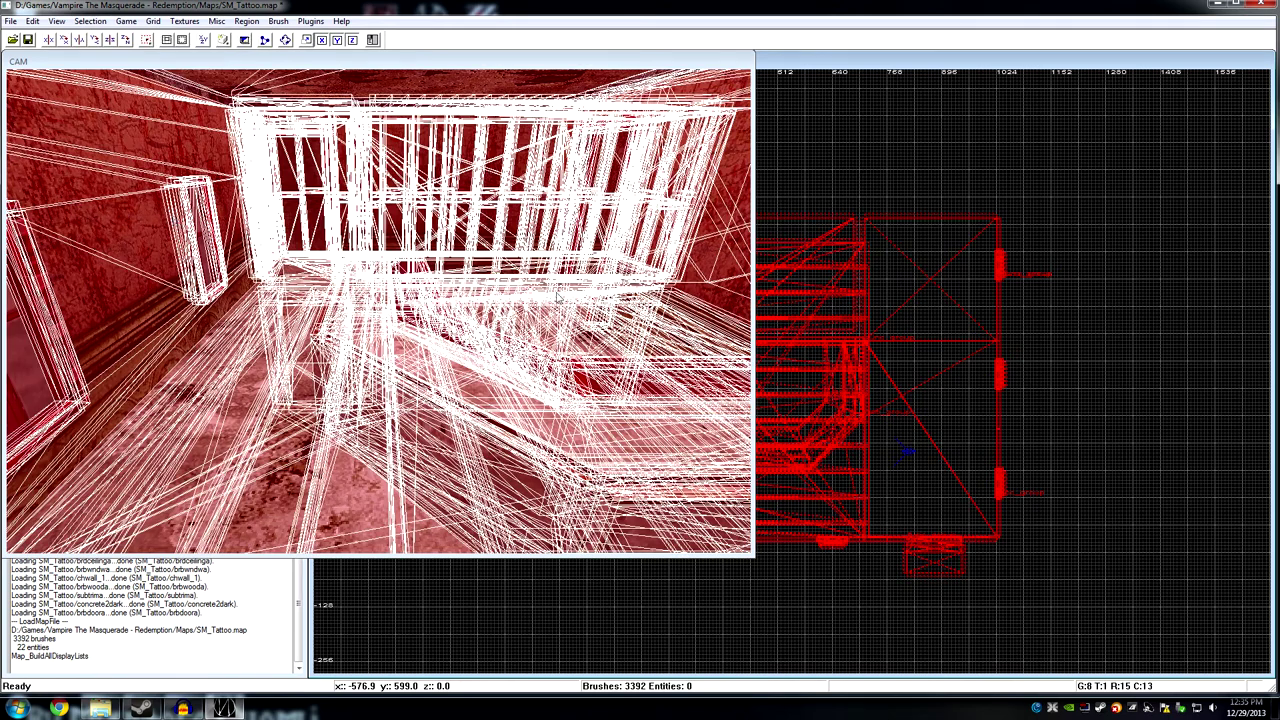
left_click(921, 63)
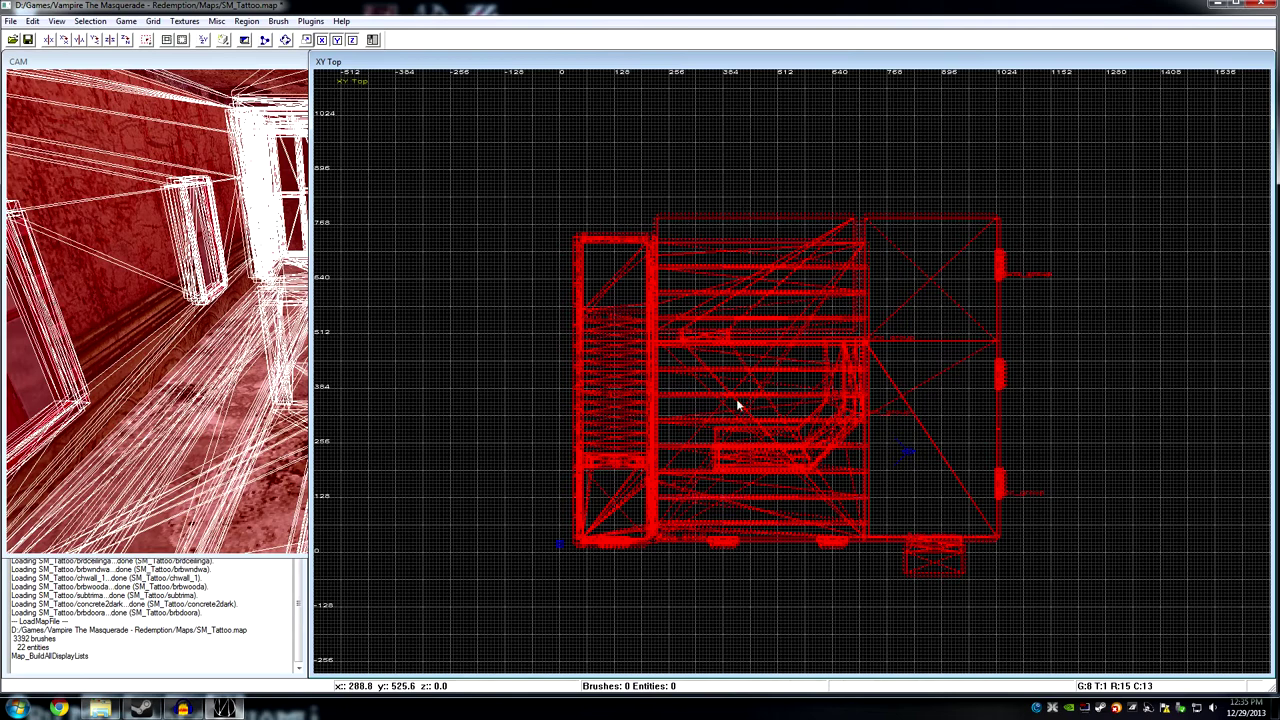
right_click(760, 280)
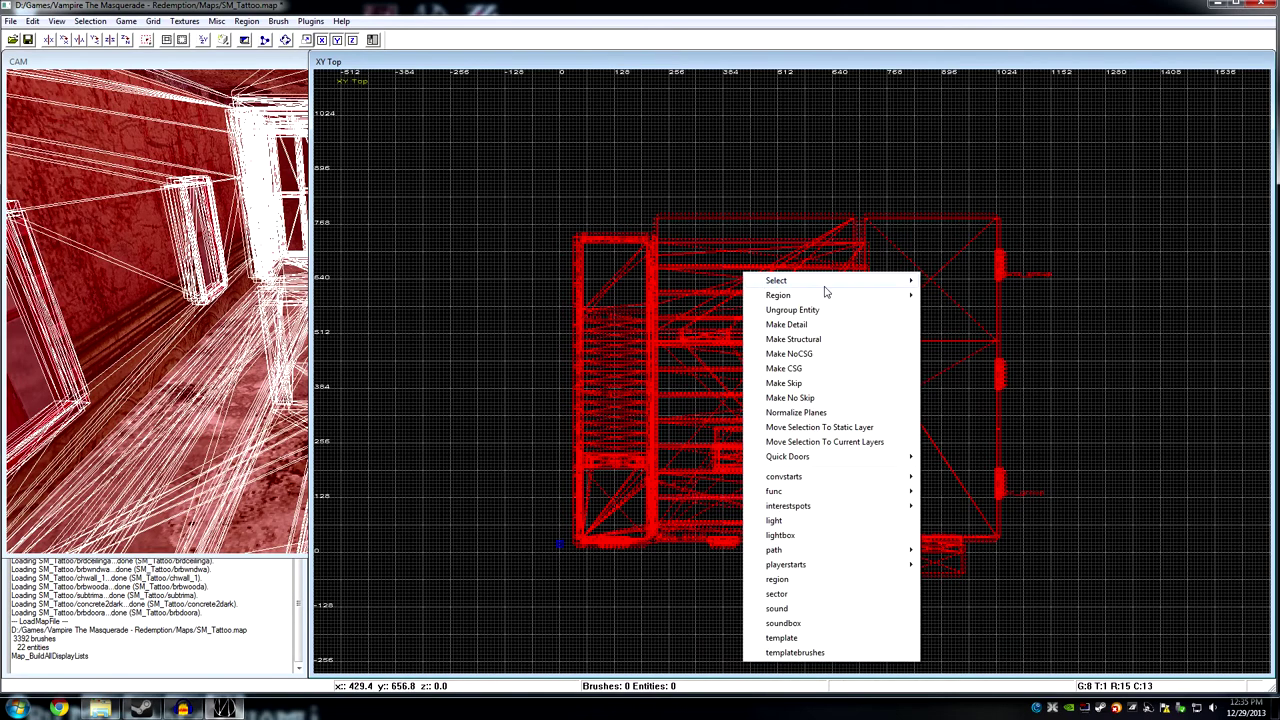
left_click(802, 311)
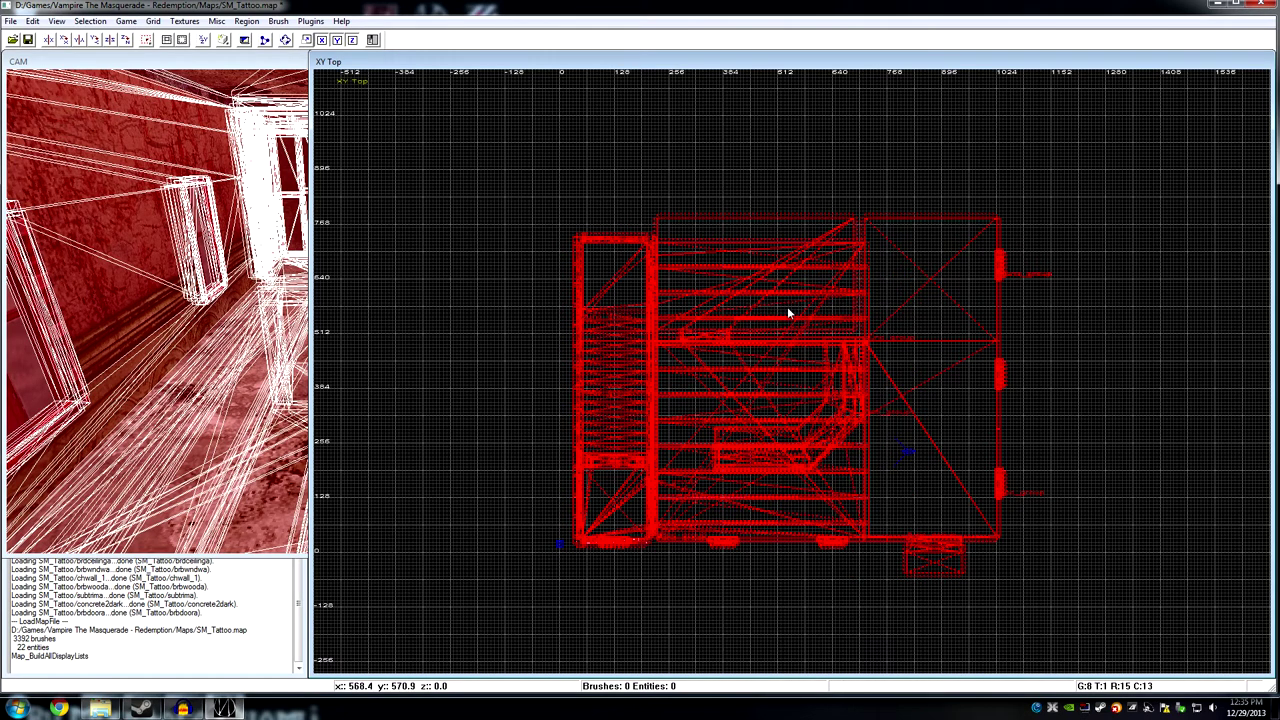
right_click(718, 254)
left_click(772, 289)
right_click(751, 275)
left_click(795, 311)
right_click(749, 294)
left_click(795, 333)
right_click(752, 289)
left_click(795, 327)
right_click(766, 299)
left_click(816, 338)
right_click(766, 296)
left_click(818, 336)
right_click(760, 301)
left_click(824, 343)
right_click(750, 290)
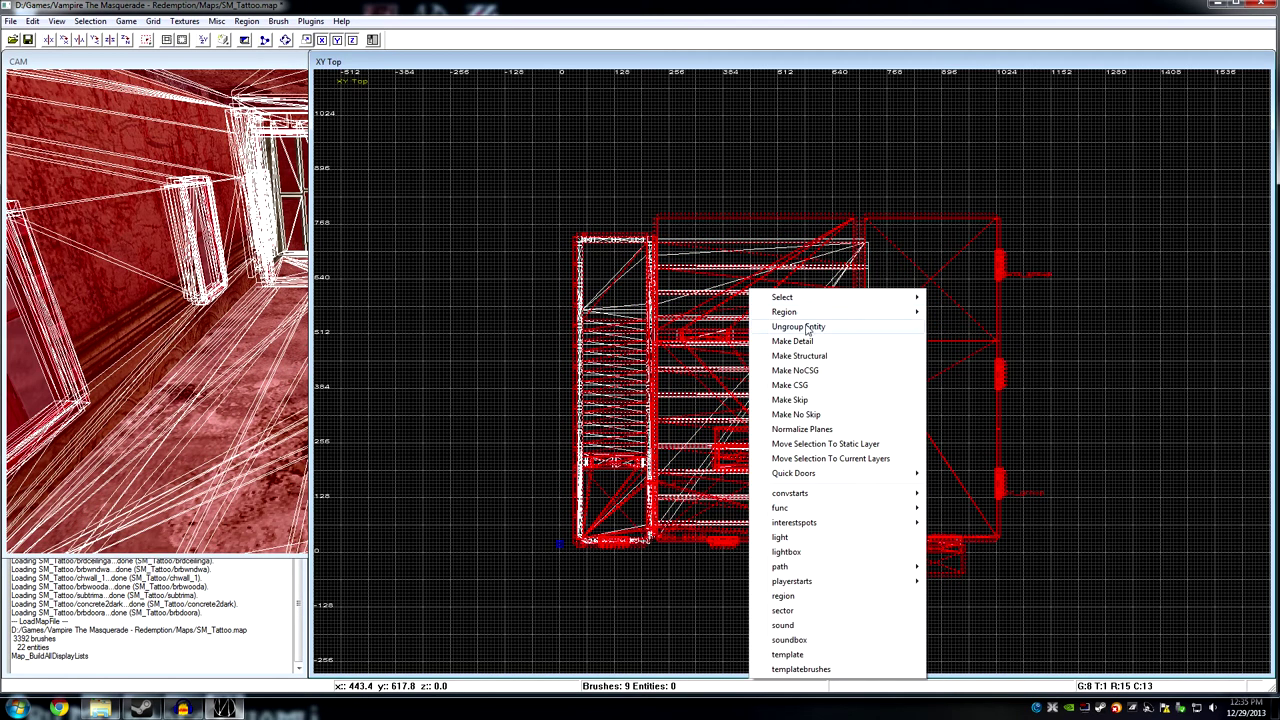
left_click(808, 330)
right_click(736, 290)
left_click(795, 329)
right_click(758, 300)
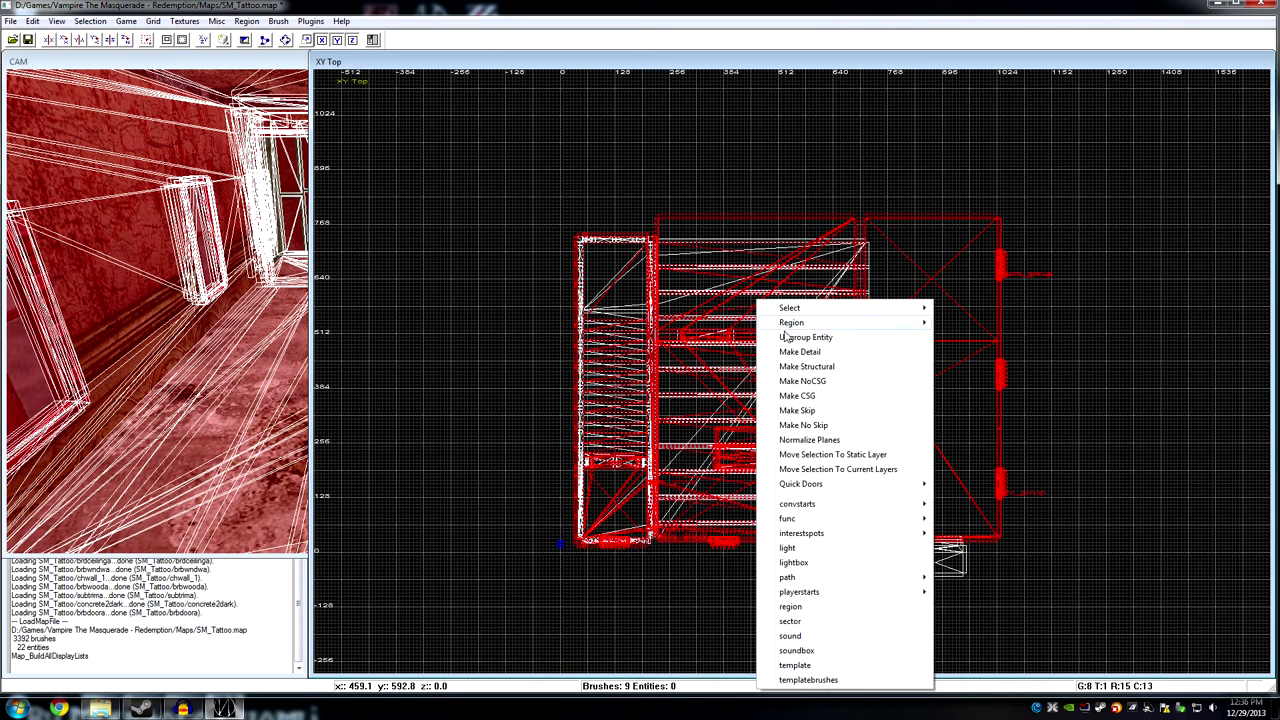
left_click(785, 337)
right_click(749, 297)
left_click(790, 334)
right_click(752, 297)
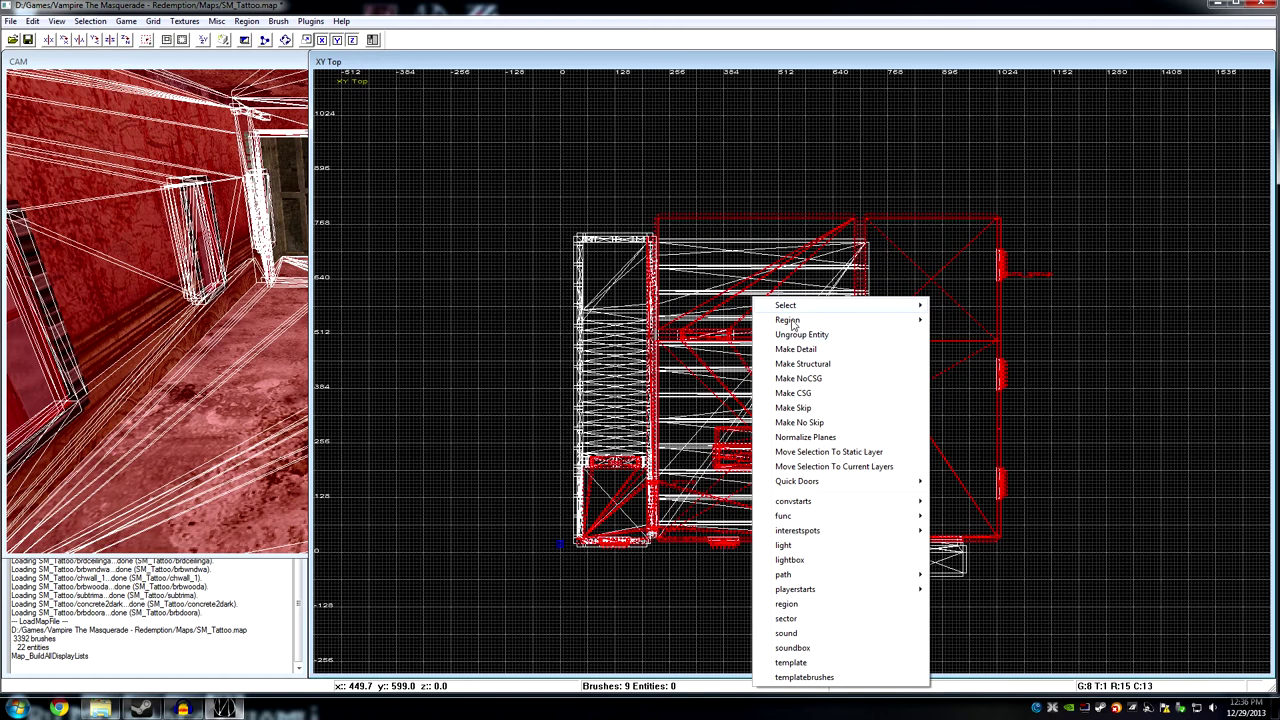
left_click(800, 336)
right_click(750, 289)
left_click(795, 325)
right_click(758, 291)
left_click(797, 329)
left_click(788, 326)
right_click(769, 273)
left_click(808, 311)
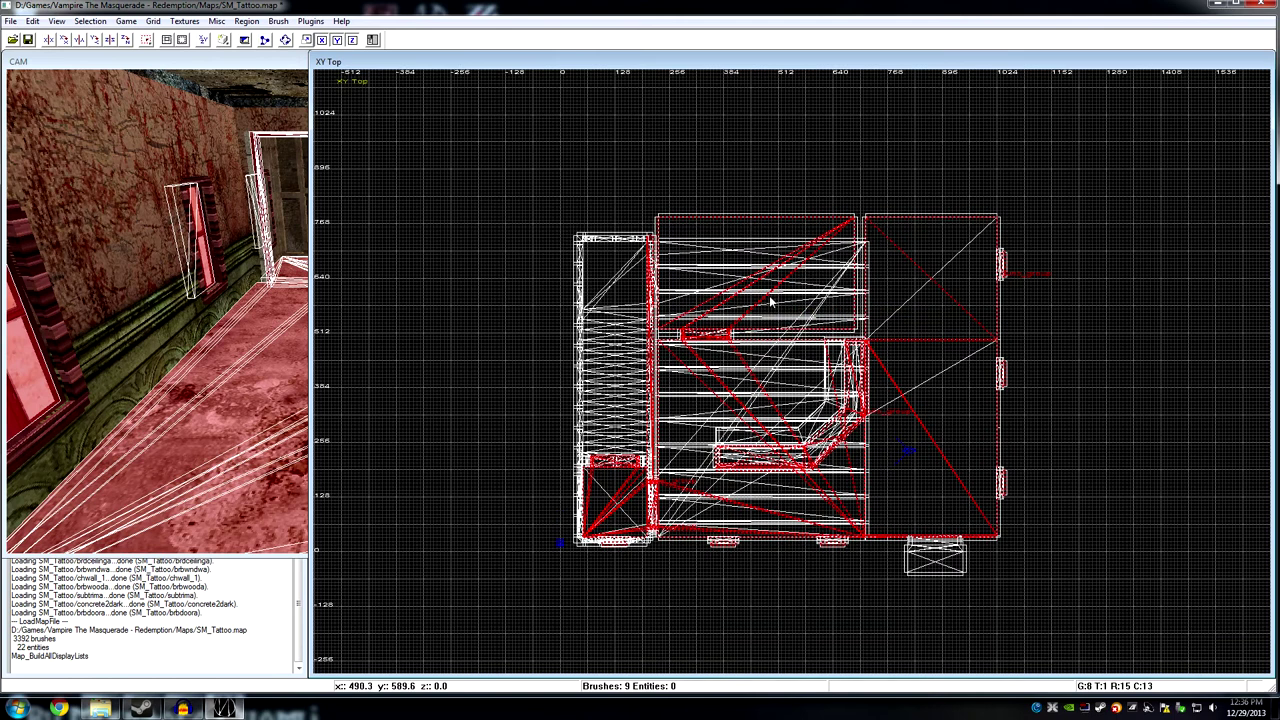
right_click(770, 300)
left_click(790, 328)
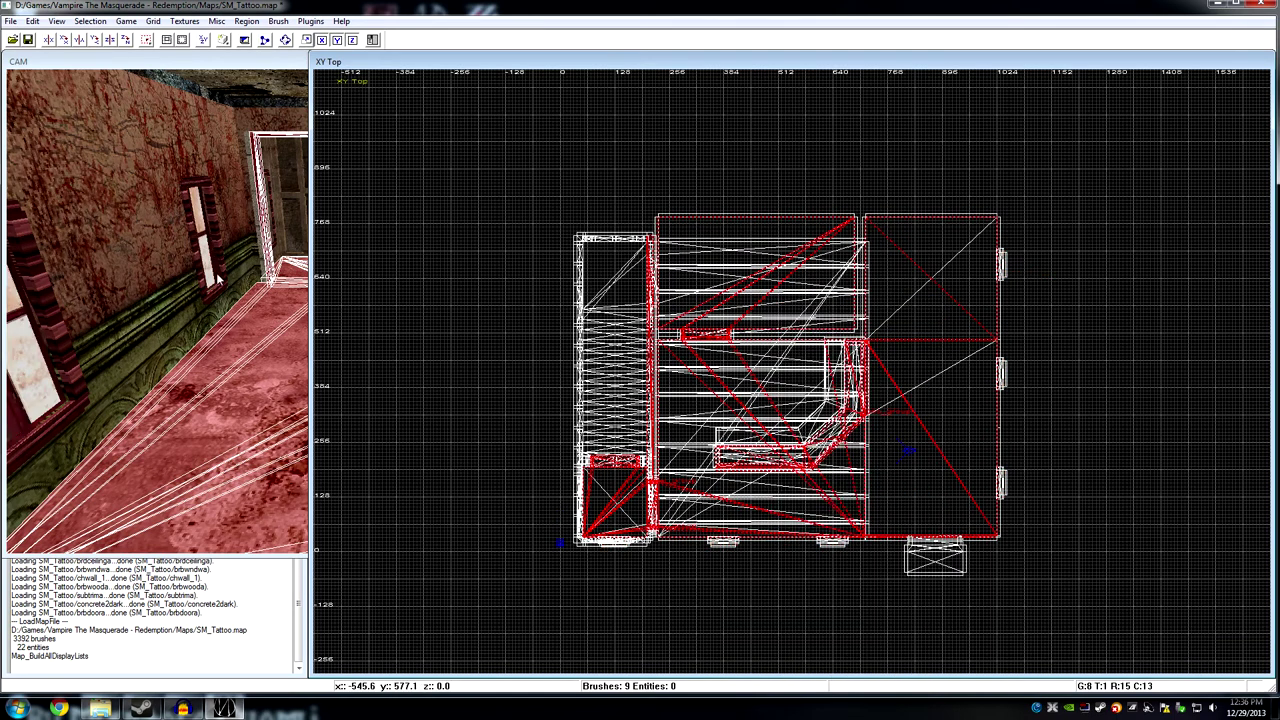
right_click(746, 251)
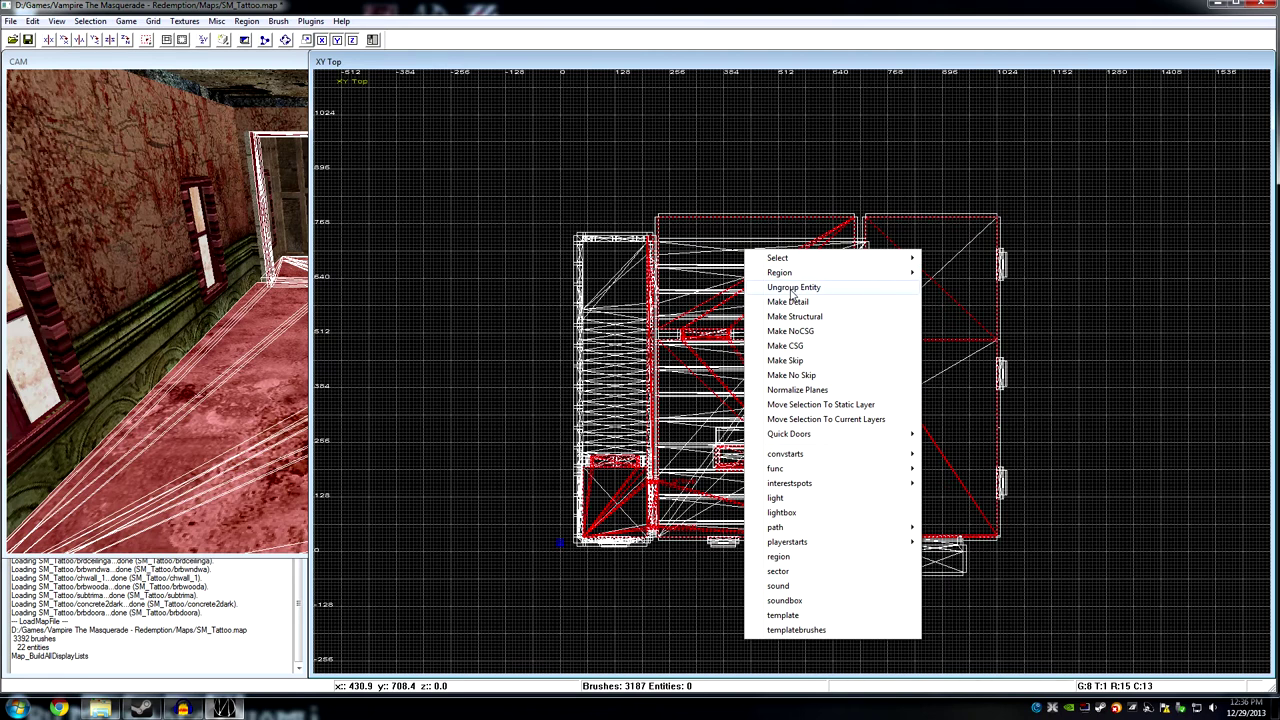
left_click(792, 293)
right_click(718, 296)
left_click(760, 345)
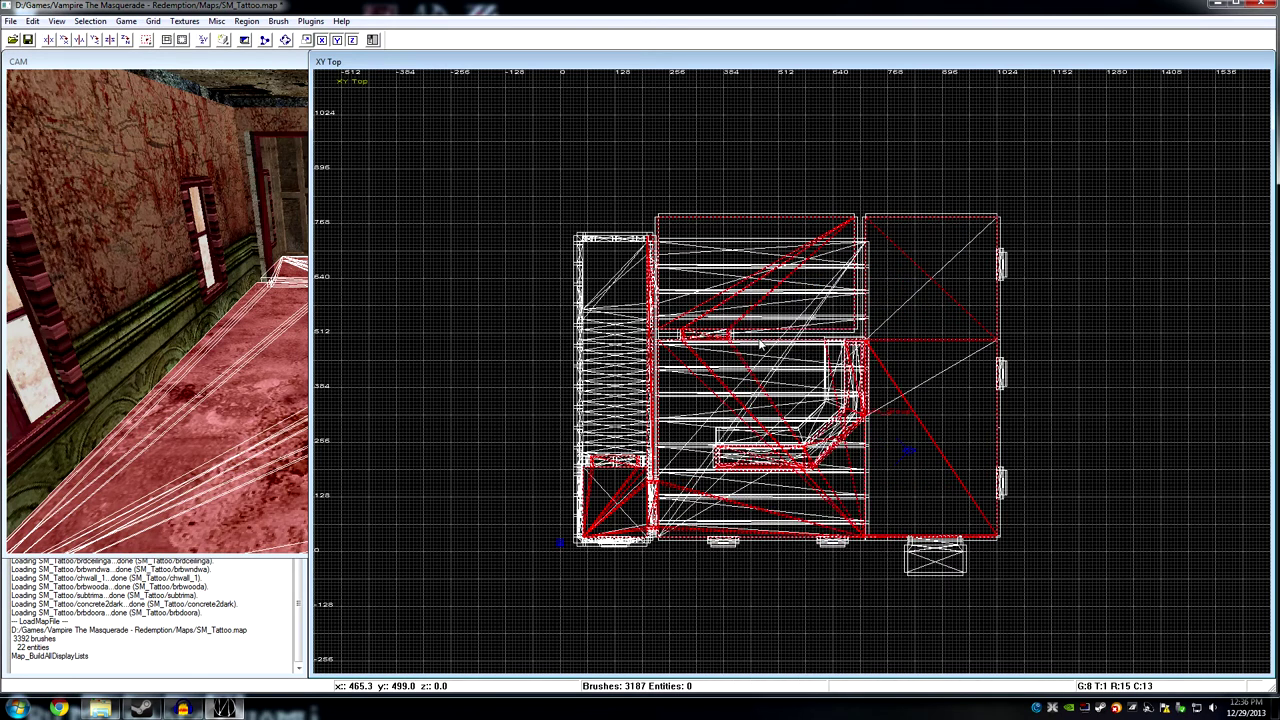
right_click(754, 329)
left_click(805, 344)
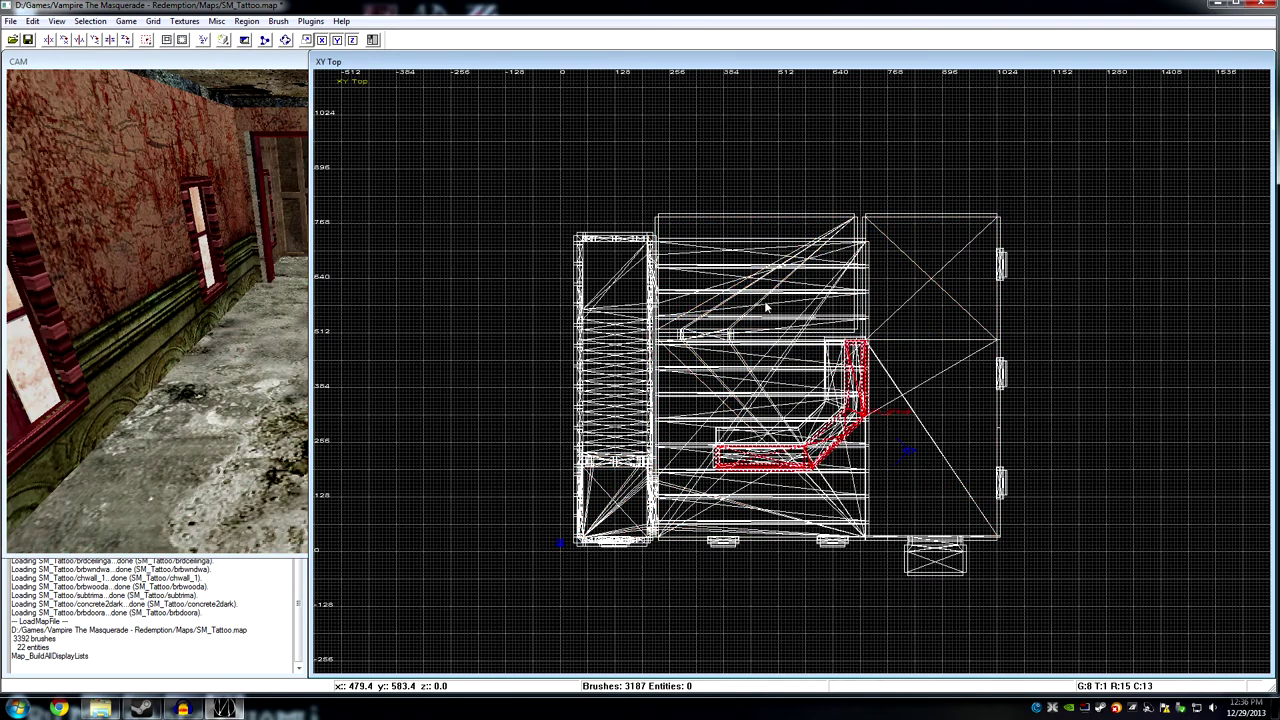
right_click(793, 302)
left_click(822, 428)
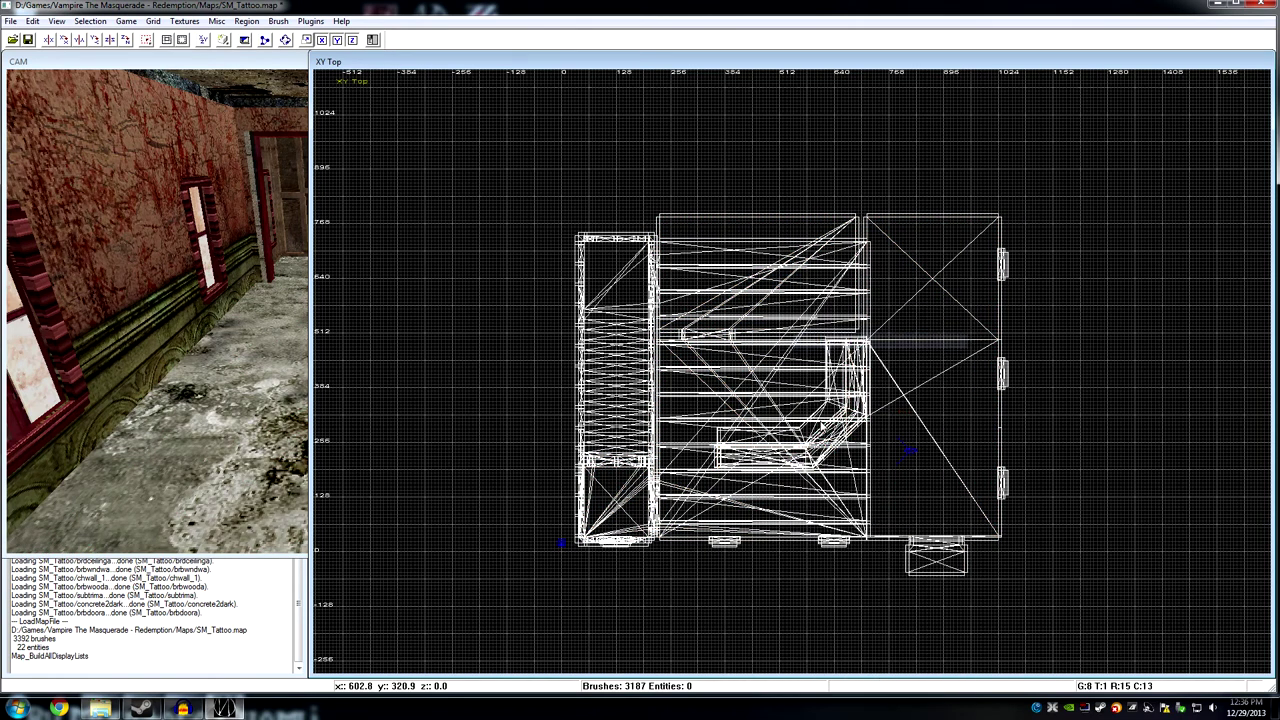
Move the camera past the counter into the wood-framed stairwell to inspect the ungrouped brushes and their textures.
left_click(234, 62)
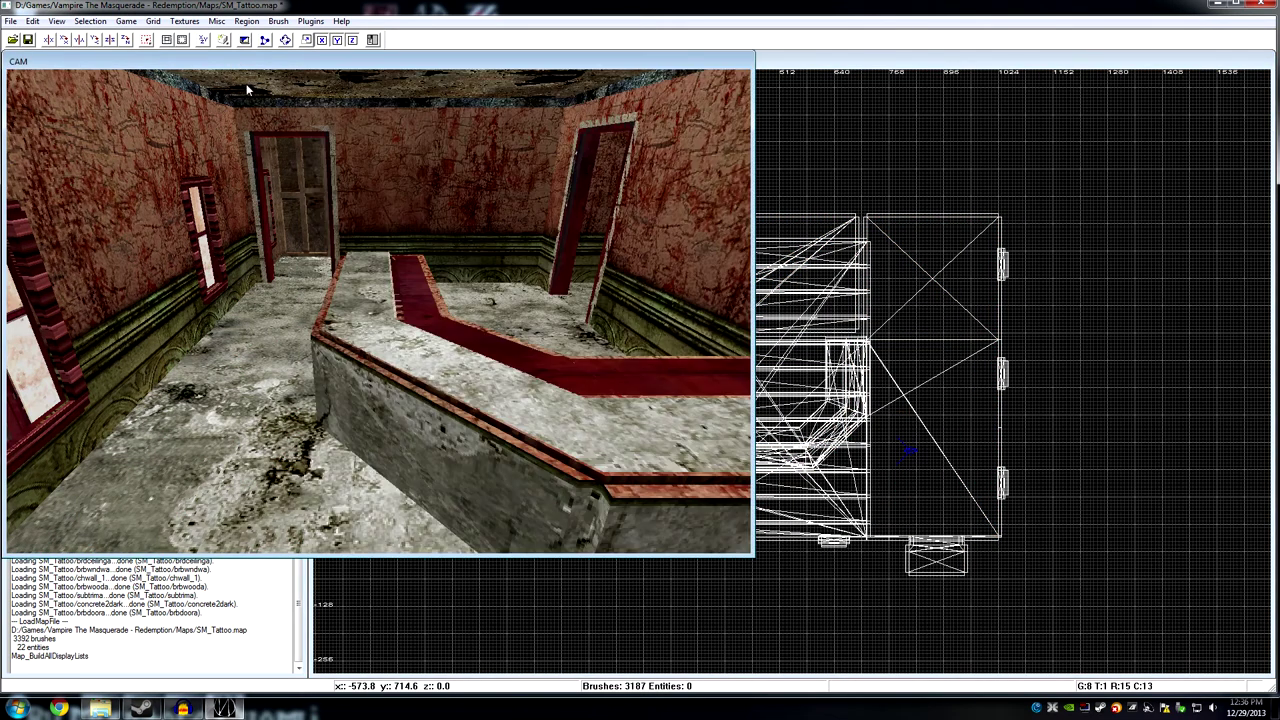
key("Right")
key("Right")
key("c")
key("c")
key("c")
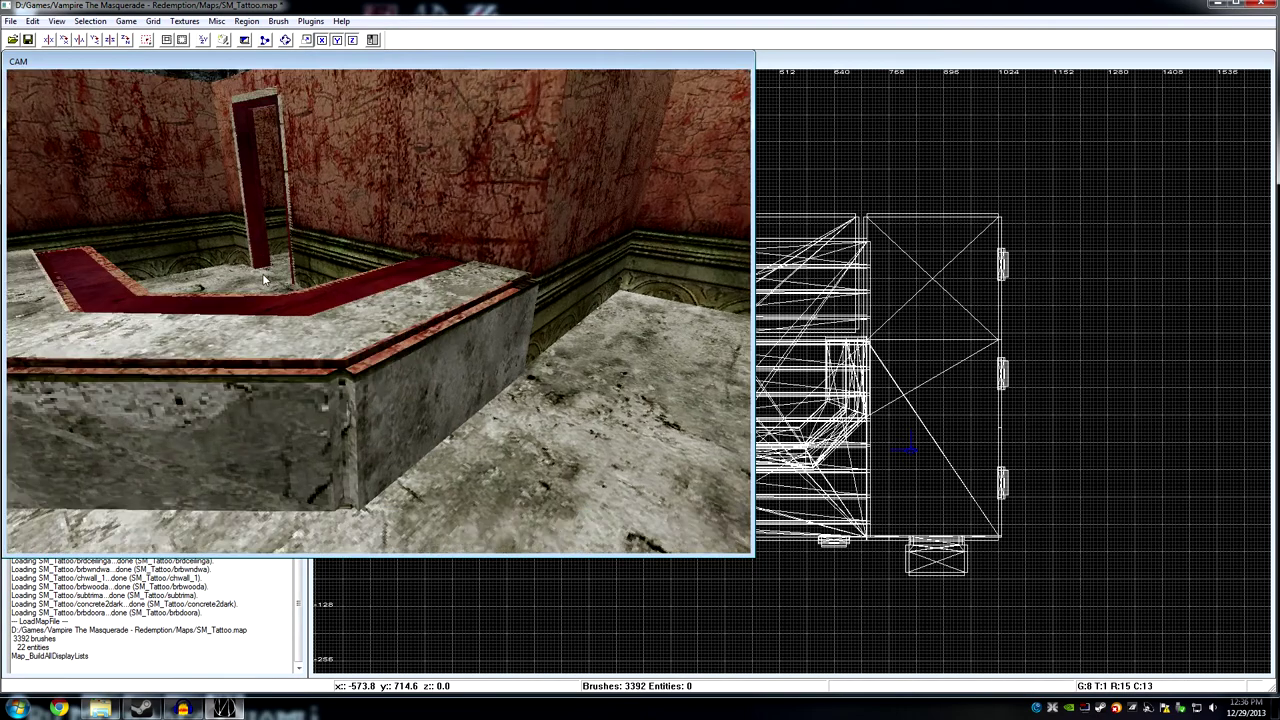
key("Left")
key("Left")
key("Left")
key("Left")
key("d")
key("d")
key("d")
key("Up")
key("Up")
key("Up")
key("Up")
key("Up")
key("Up")
key("Right")
key("Right")
key("Up")
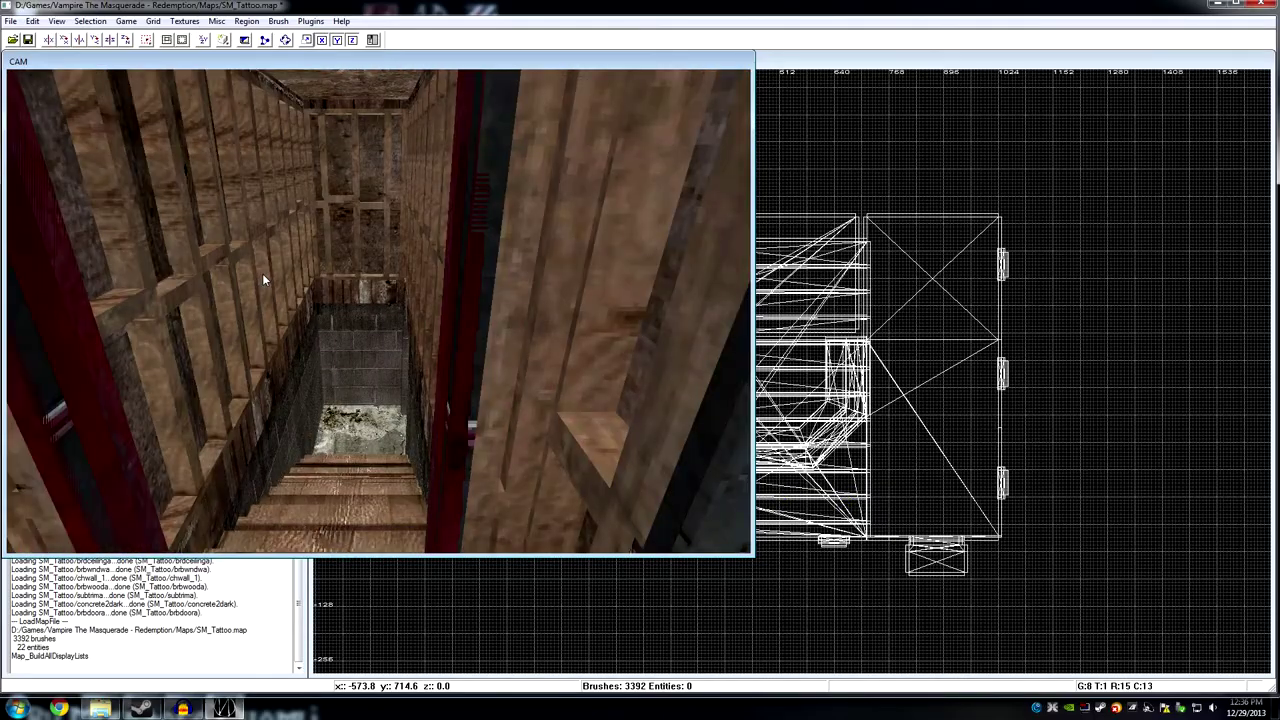
Turn the camera around in the stairwell and return to the main room to examine the counter and surrounding walls.
key("Right")
key("Right")
key("Right")
key("Right")
key("Right")
key("Right")
key("Right")
key("Up")
key("Up")
key("Up")
key("d")
key("Up")
key("Up")
key("Up")
key("Up")
key("Up")
key("Up")
key("Up")
key("Up")
key("Left")
key("Left")
key("Left")
key("Left")
key("Up")
key("Up")
key("Left")
key("Left")
key("Left")
key("Left")
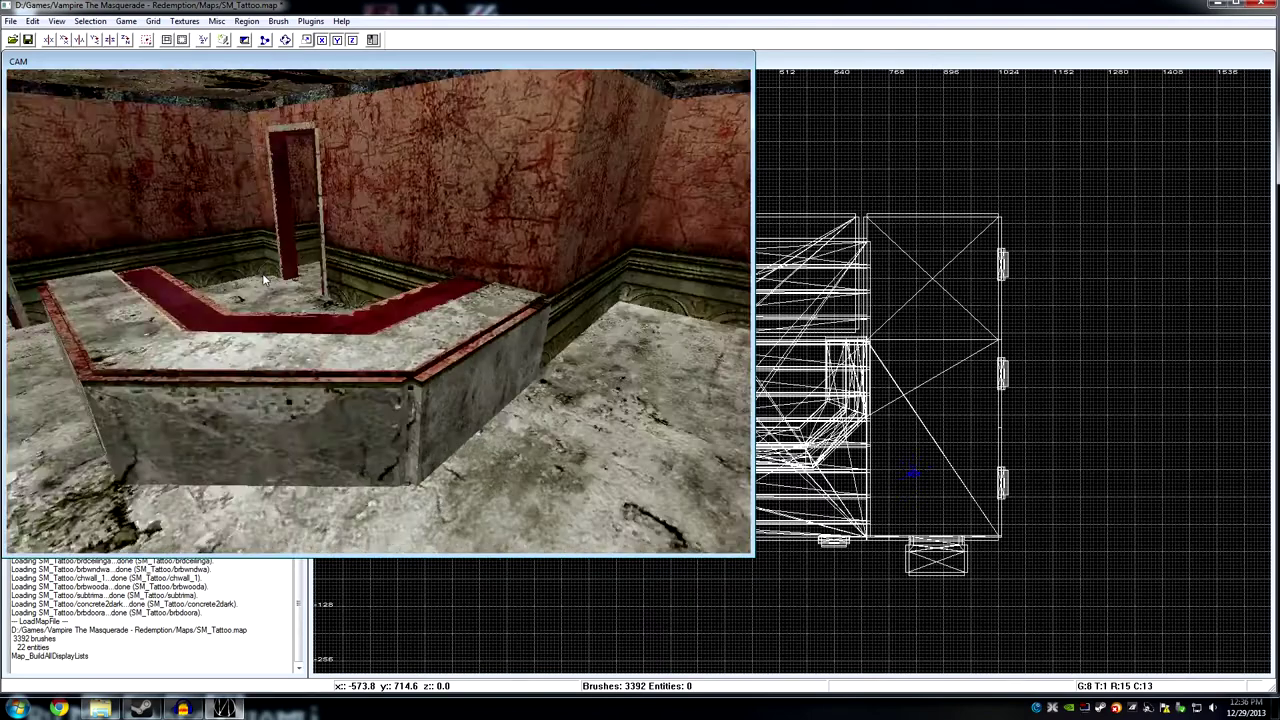
Select the concrete floor brushes in front of the counter to check how the floor is divided, and clear the selection.
key("Left")
key("Left")
key("Down")
left_click(359, 450, "shift")
key("Right")
left_click(540, 482, "shift")
left_click(654, 452)
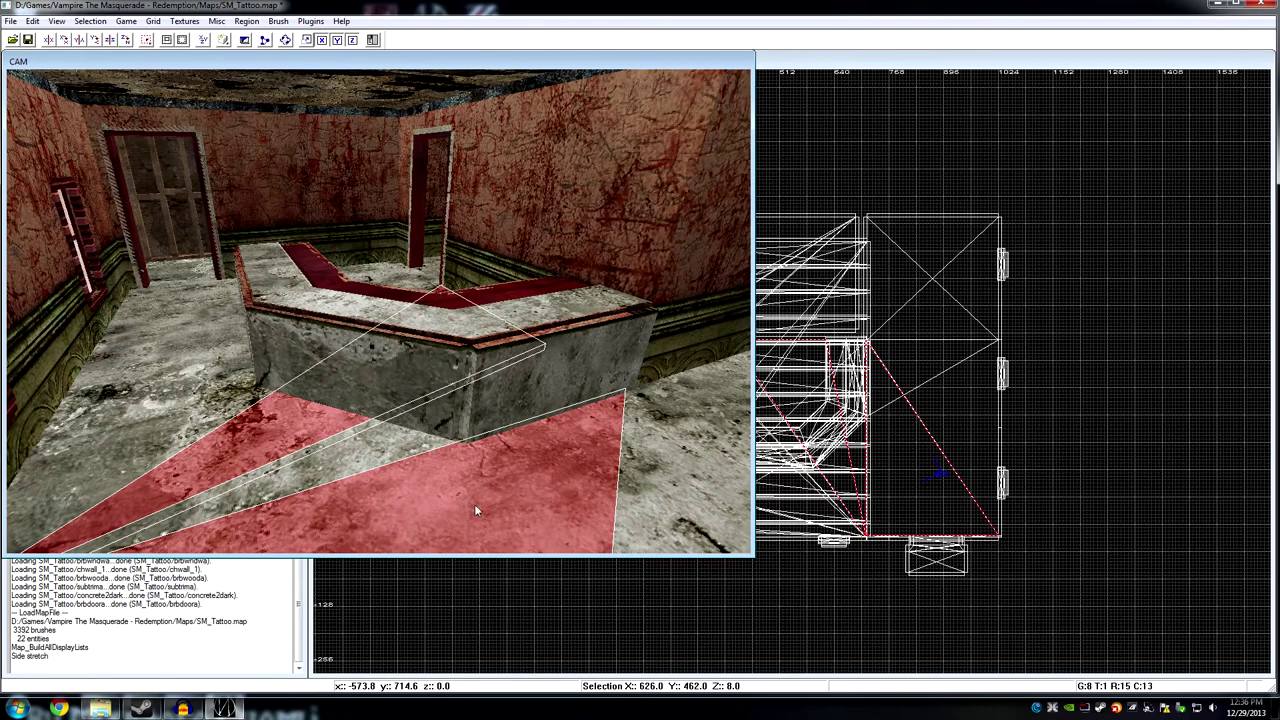
key("Escape")
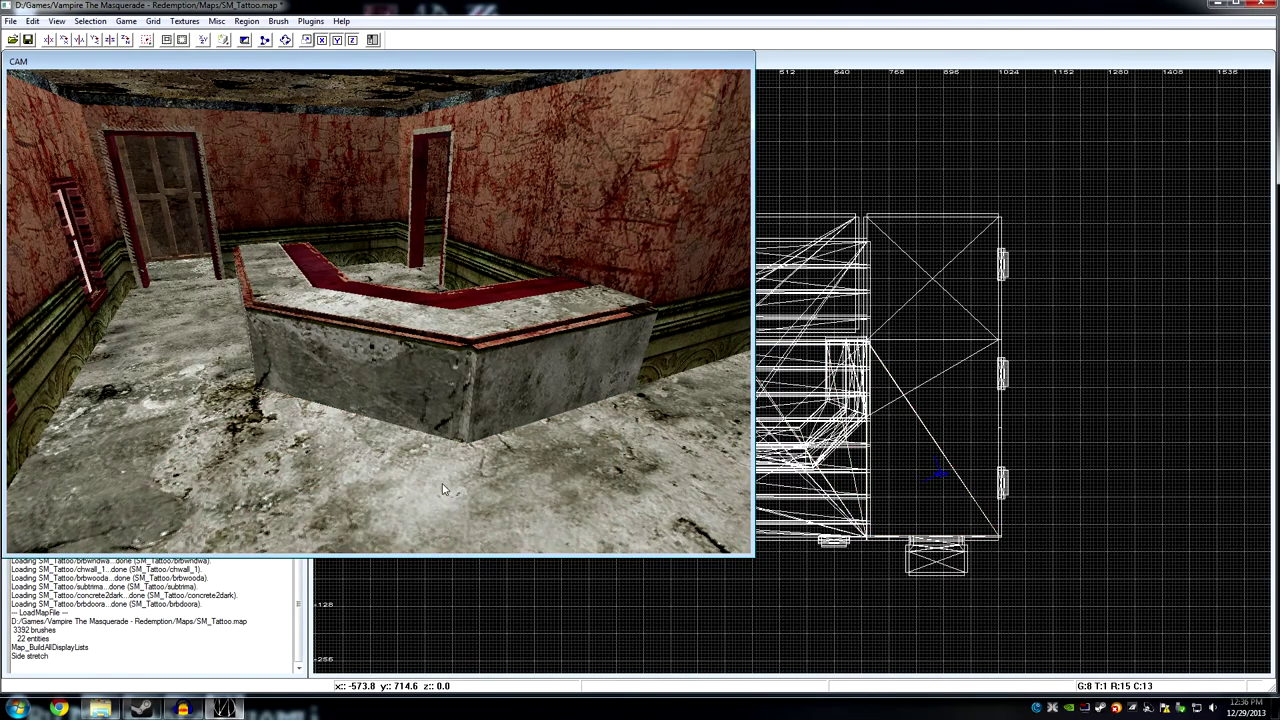
Select the two adjoining floor brushes by the counter, inspect their triangular outlines in the top view, and deselect them.
left_click(478, 472, "shift")
key("Left")
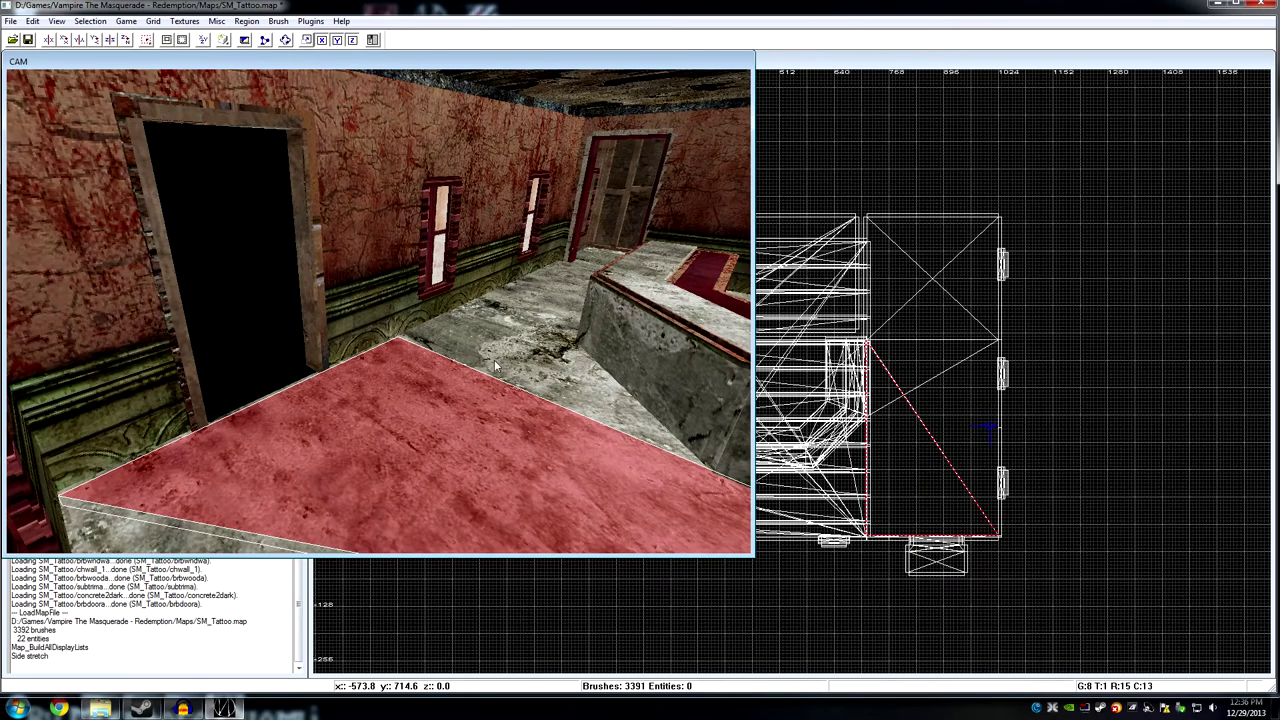
left_click(494, 360, "shift")
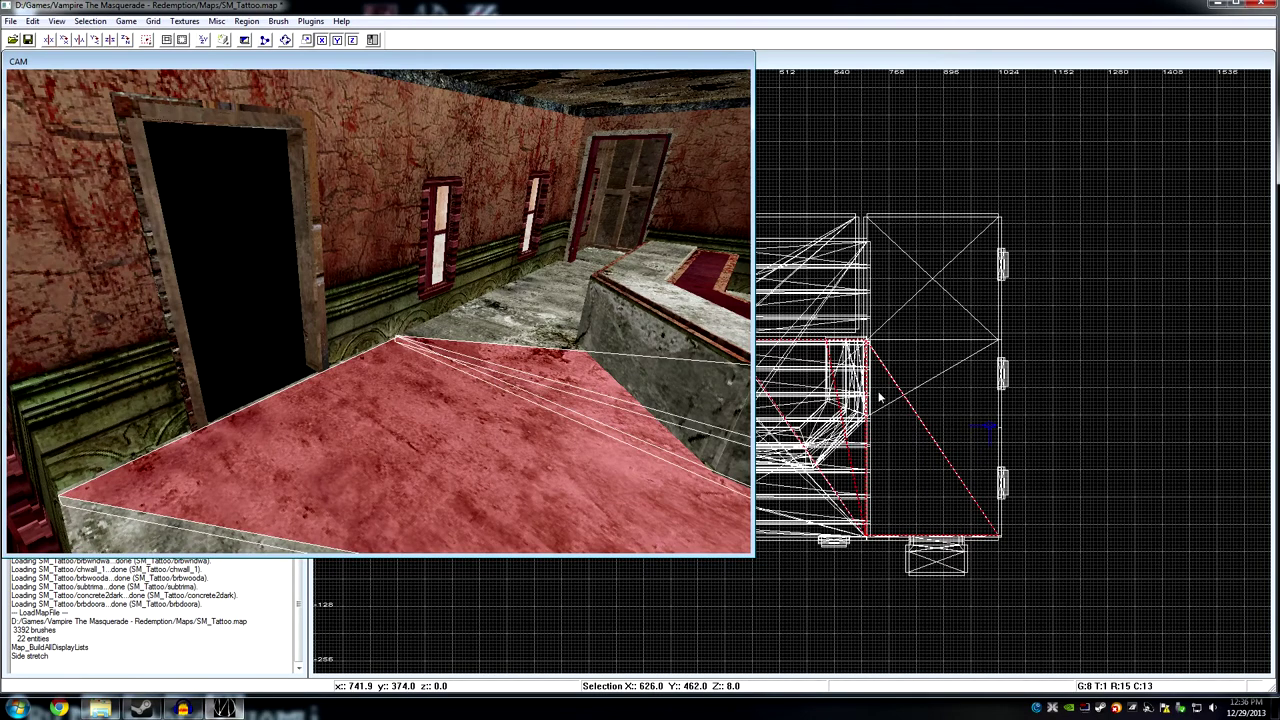
left_click(840, 474)
scroll(840, 474, "up", 5)
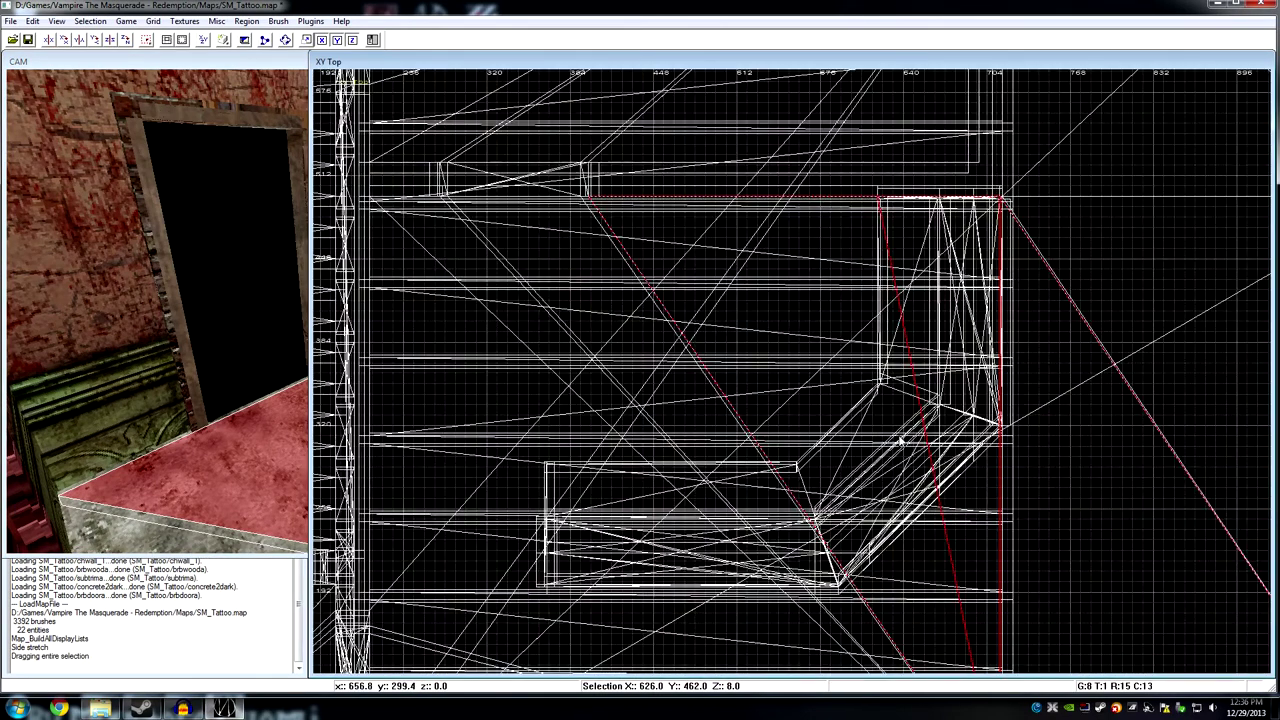
scroll(898, 433, "up", 2)
scroll(898, 433, "down", 7)
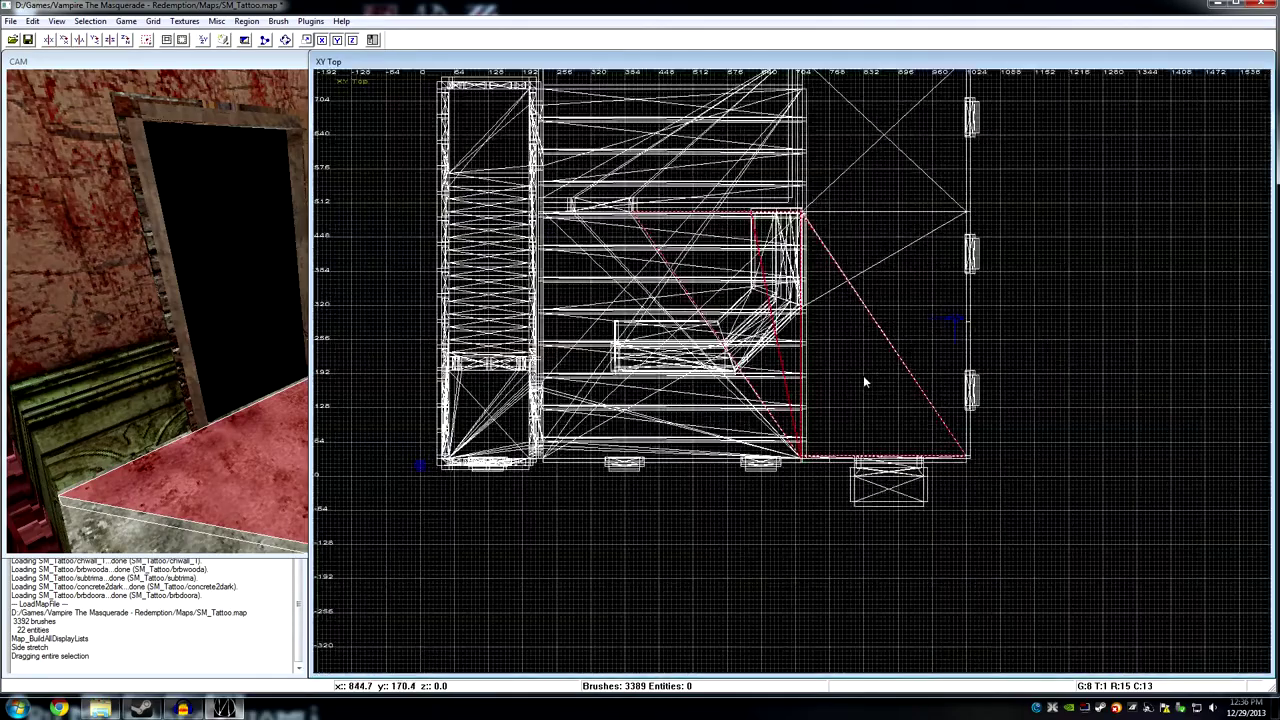
key("Escape")
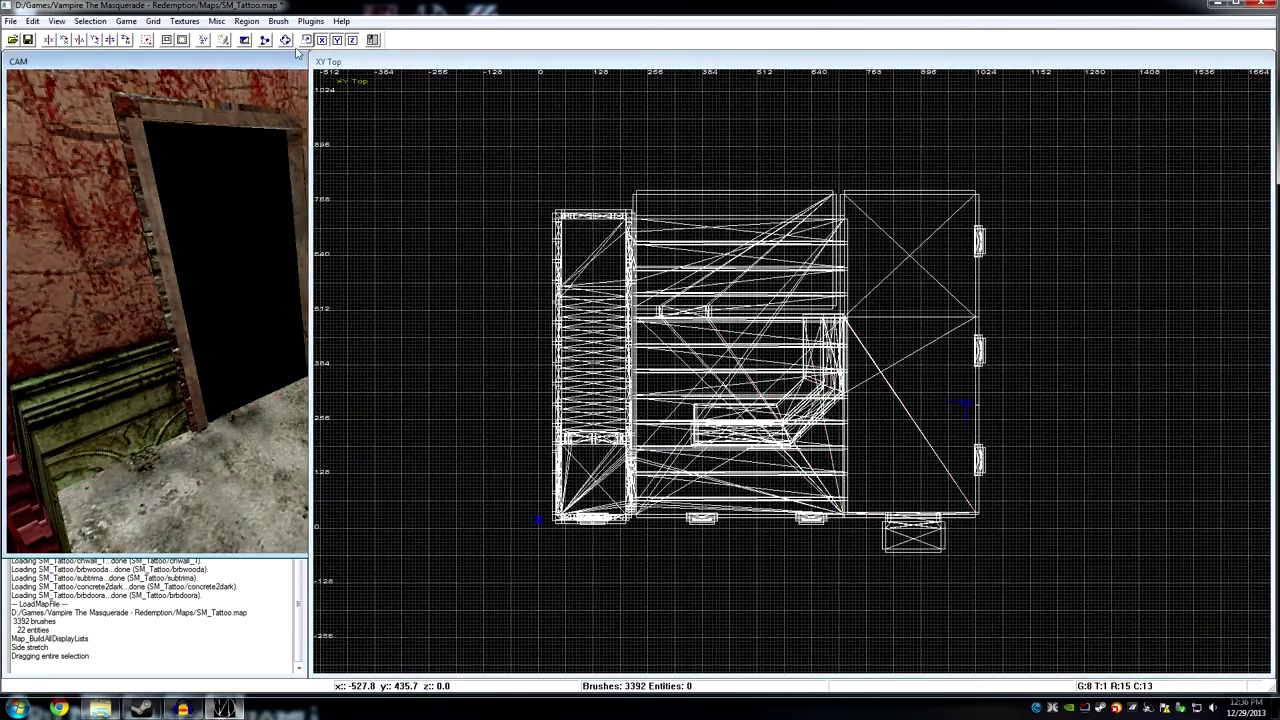
Widen the camera view and move the camera through the main room to inspect the counter and its surroundings.
left_click(242, 63)
key("Right")
key("Right")
key("Right")
key("Right")
key("Left")
key("Left")
key("Left")
key("Up")
key("Up")
key("Up")
key("Up")
key("Up")
key("Up")
key("Up")
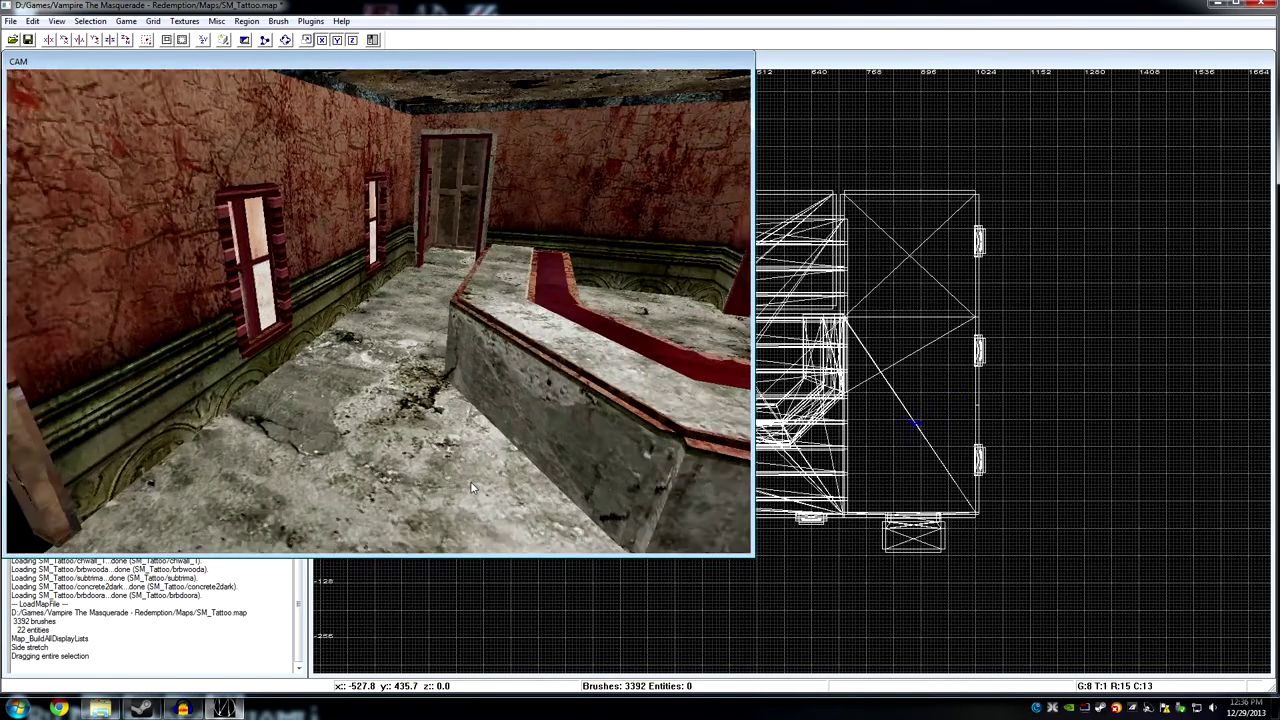
Look at the counter from its front corner, selecting the adjoining concrete floor brush to check it and clearing the selection.
key("Right")
key("Right")
key("Down")
key("Down")
key("Down")
key("Down")
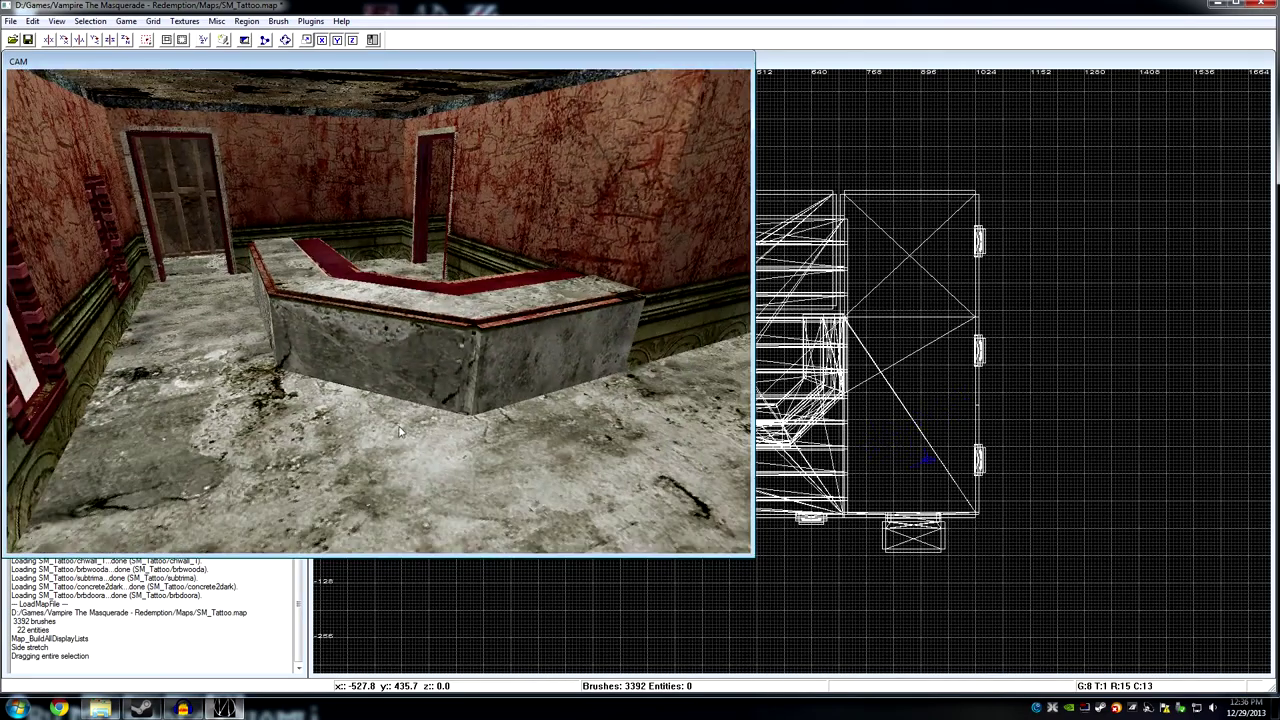
left_click(390, 386, "shift")
key("Escape")
key("Left")
key("Left")
key("Right")
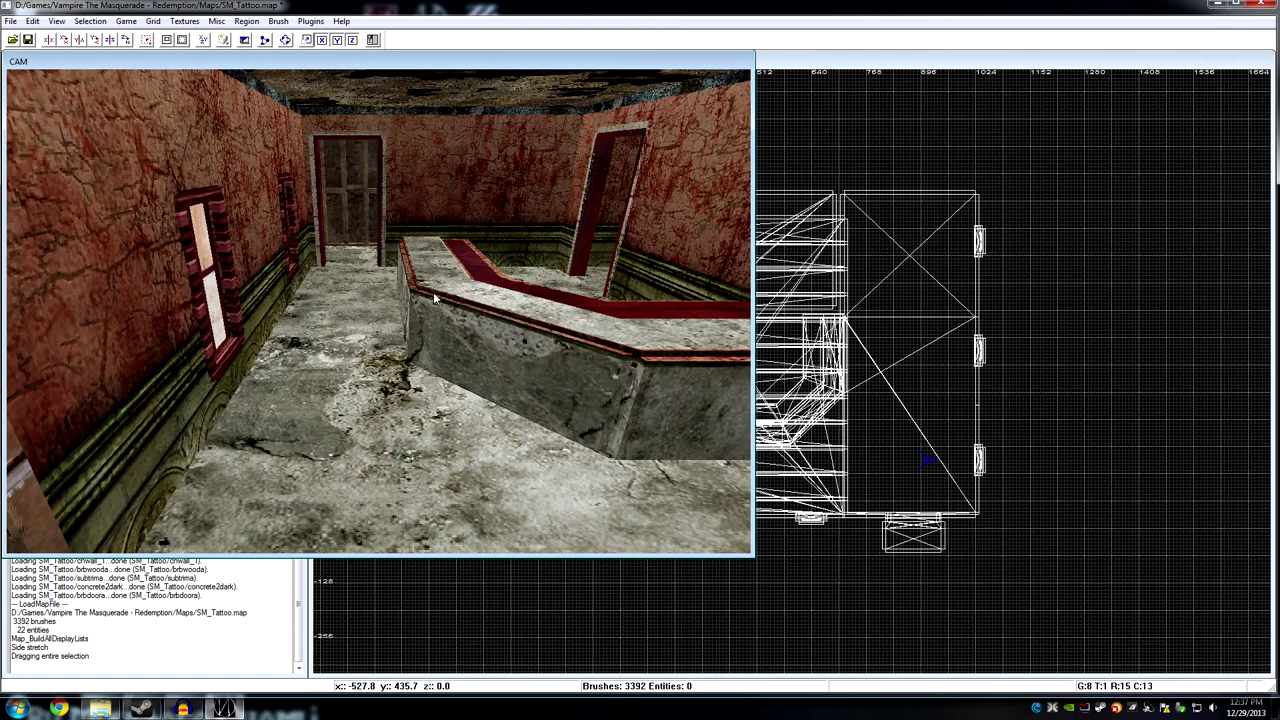
key("Up")
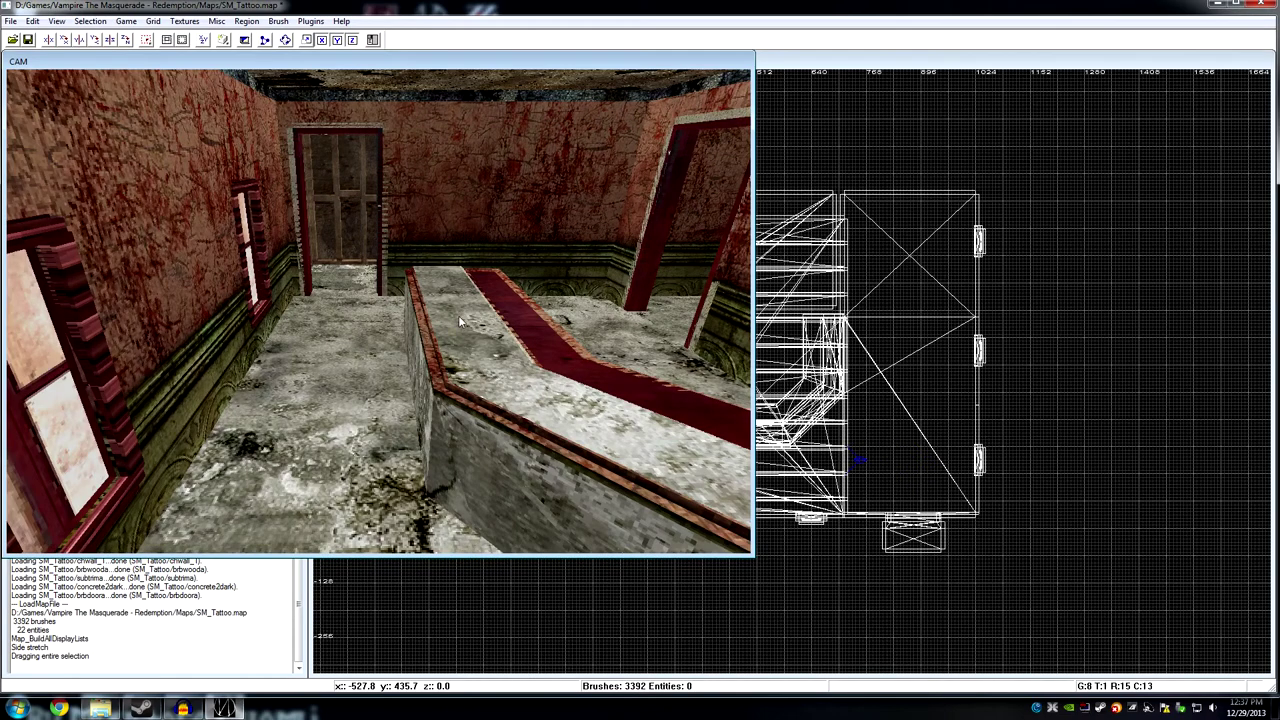
Select the triangular and sliver brushes that make up the counter's angled front panel.
key("Down")
key("Down")
left_click(497, 437, "shift")
key("Right")
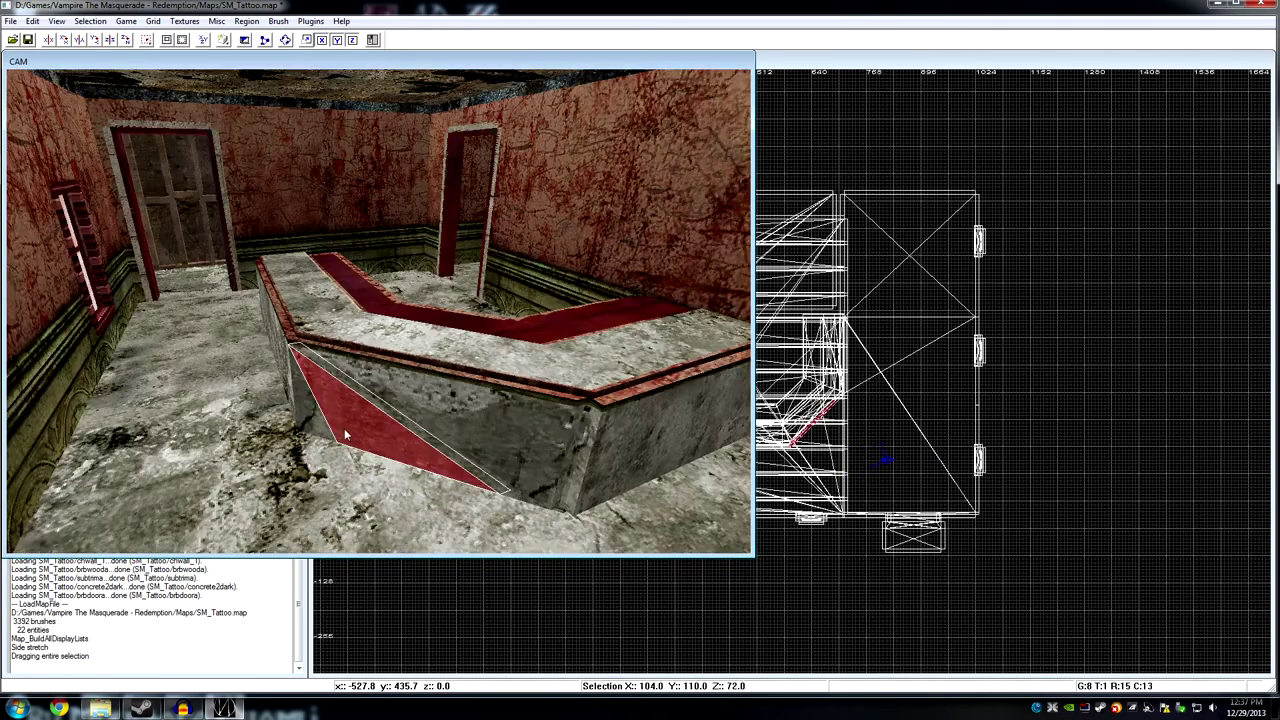
left_click(311, 418, "shift")
left_click(451, 417, "shift")
left_click(530, 427, "shift")
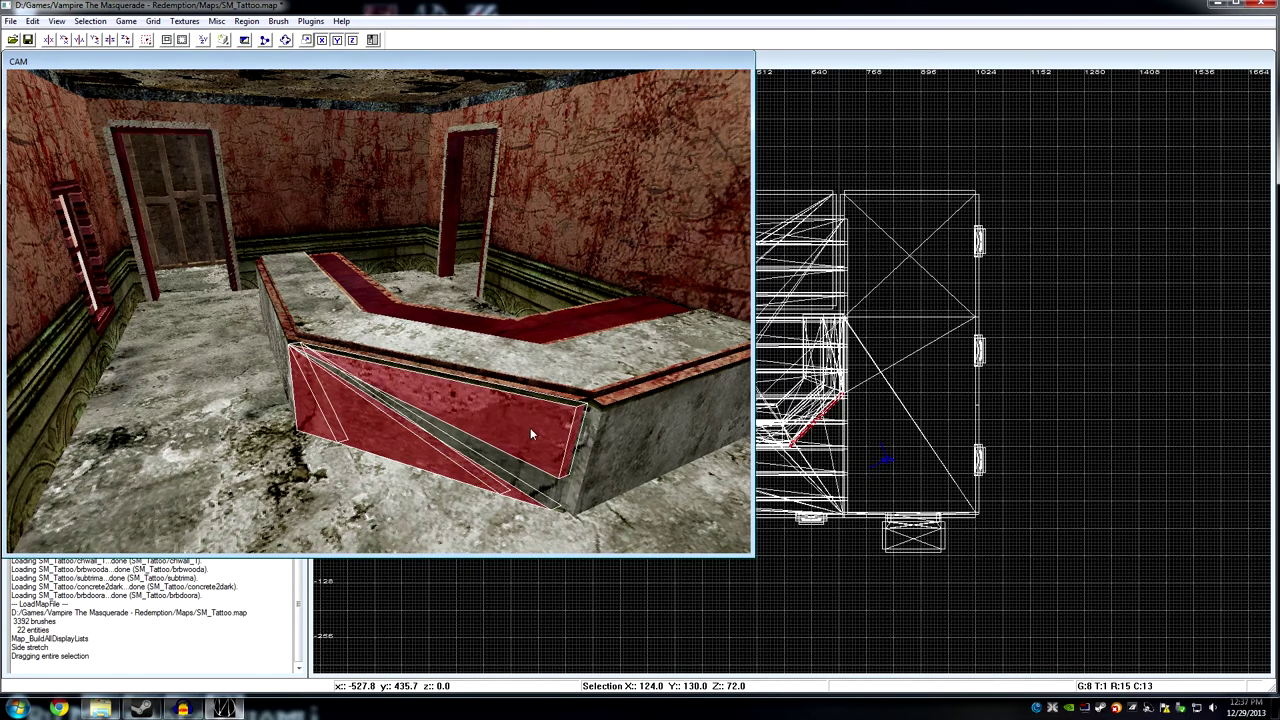
Add the remaining front panel sliver and the adjacent end panel's brushes to the counter selection.
key("Right")
left_click(452, 418, "shift")
left_click(508, 370, "shift")
left_click(535, 371, "shift")
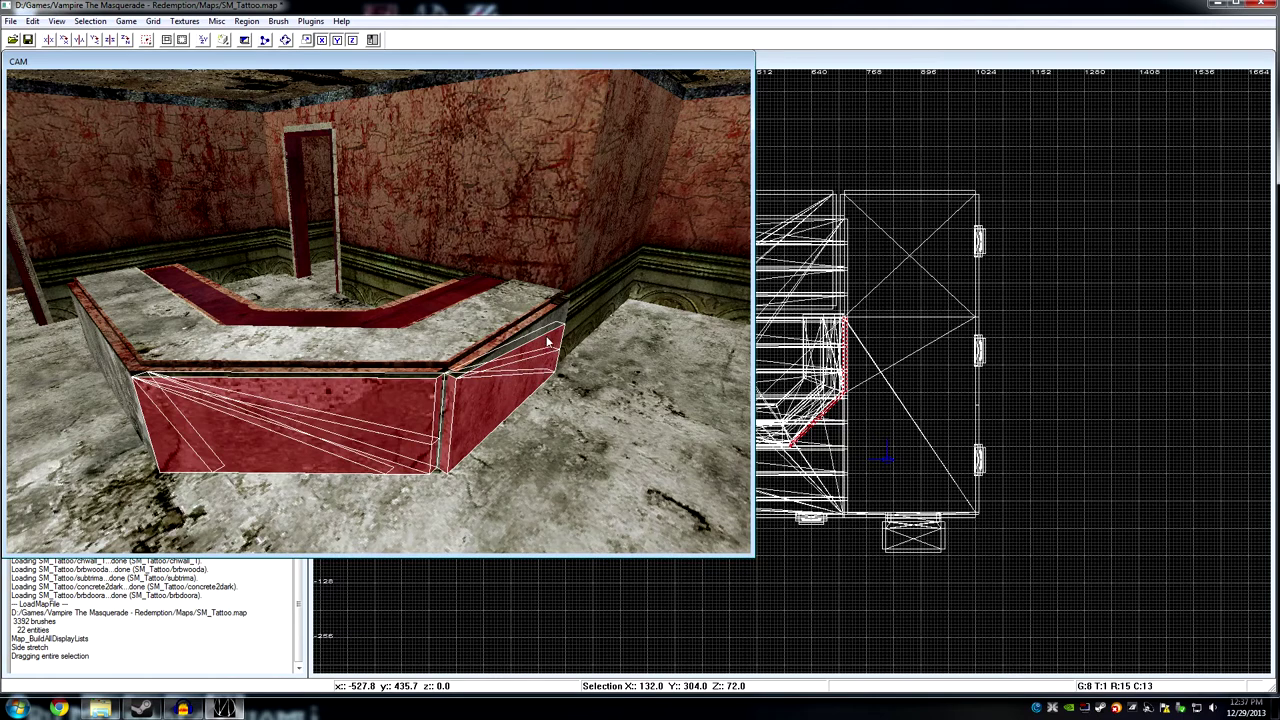
Add the concrete brushes along the counter's top surface to the selection.
left_click(516, 312, "shift")
left_click(448, 338, "shift")
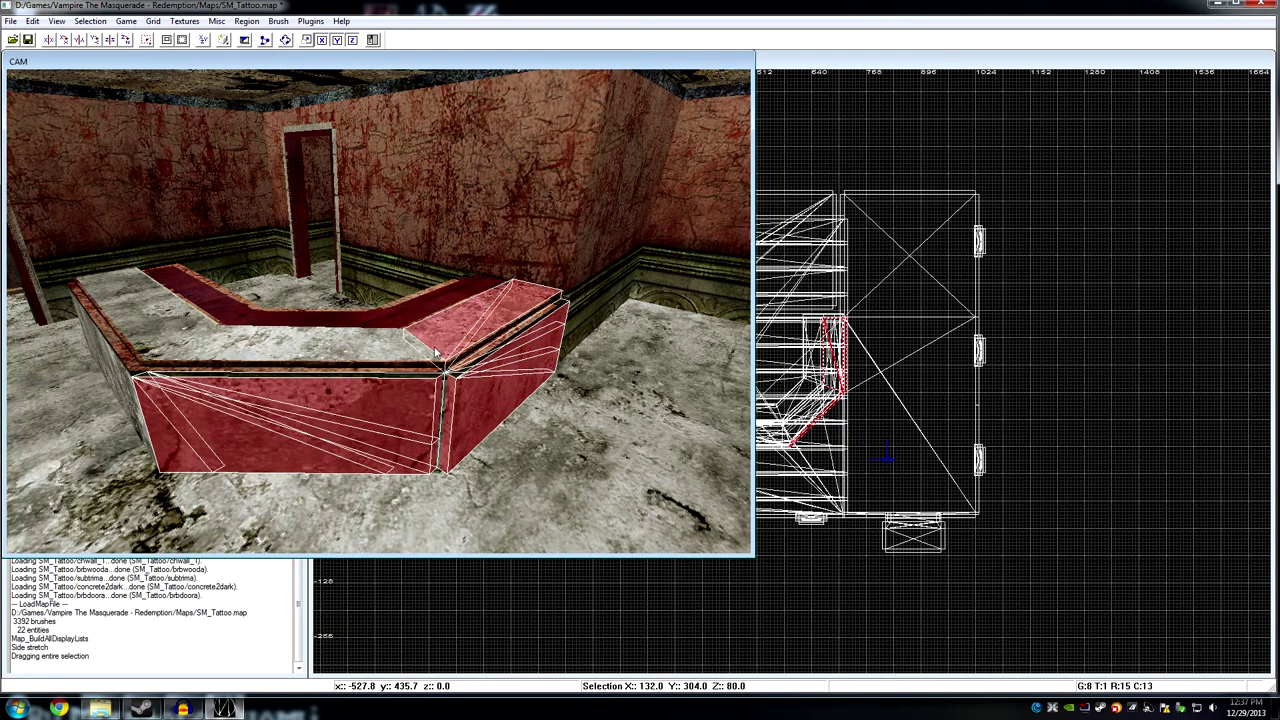
left_click(362, 354, "shift")
left_click(325, 360, "shift")
left_click(268, 356, "shift")
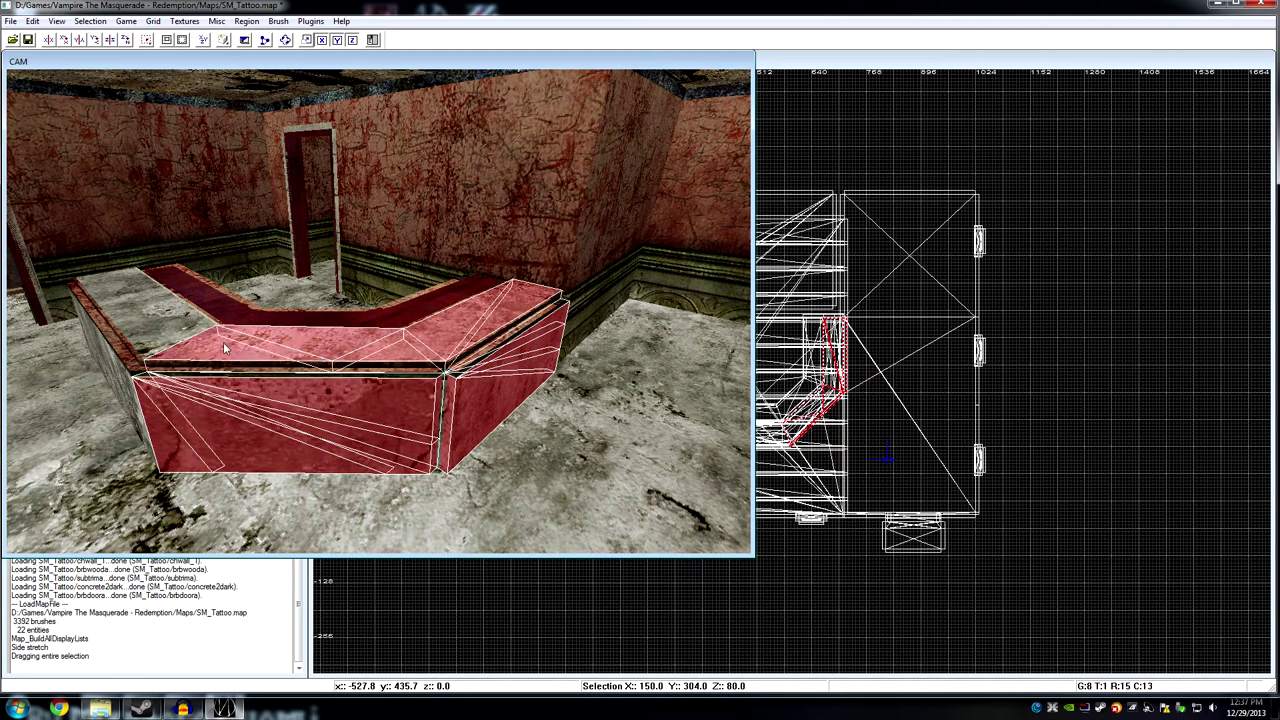
left_click(175, 338, "shift")
left_click(164, 309, "shift")
Add the concrete brushes of the counter's long front panel, on the window side, to the selection.
key("Left")
key("Left")
key("Up")
key("Up")
key("Up")
key("Up")
left_click(503, 459, "shift")
right_click_drag(504, 459, 345, 491)
left_click(276, 459, "shift")
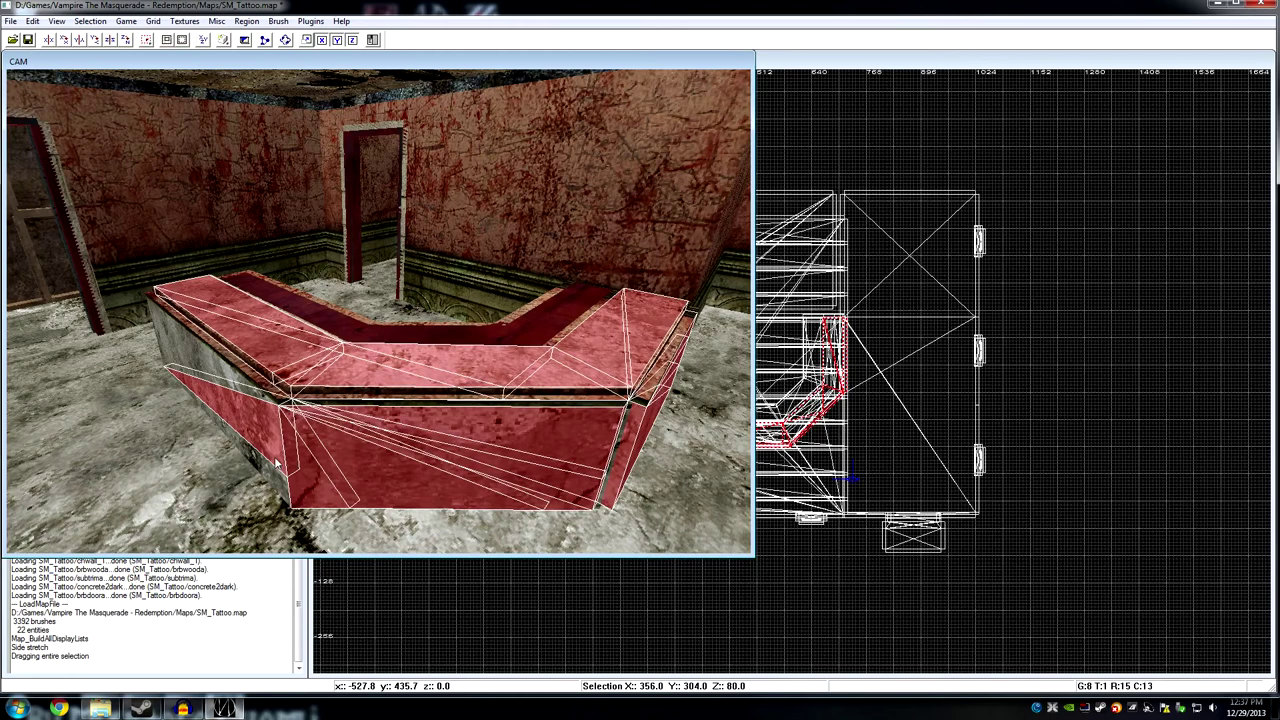
left_click(202, 390, "shift")
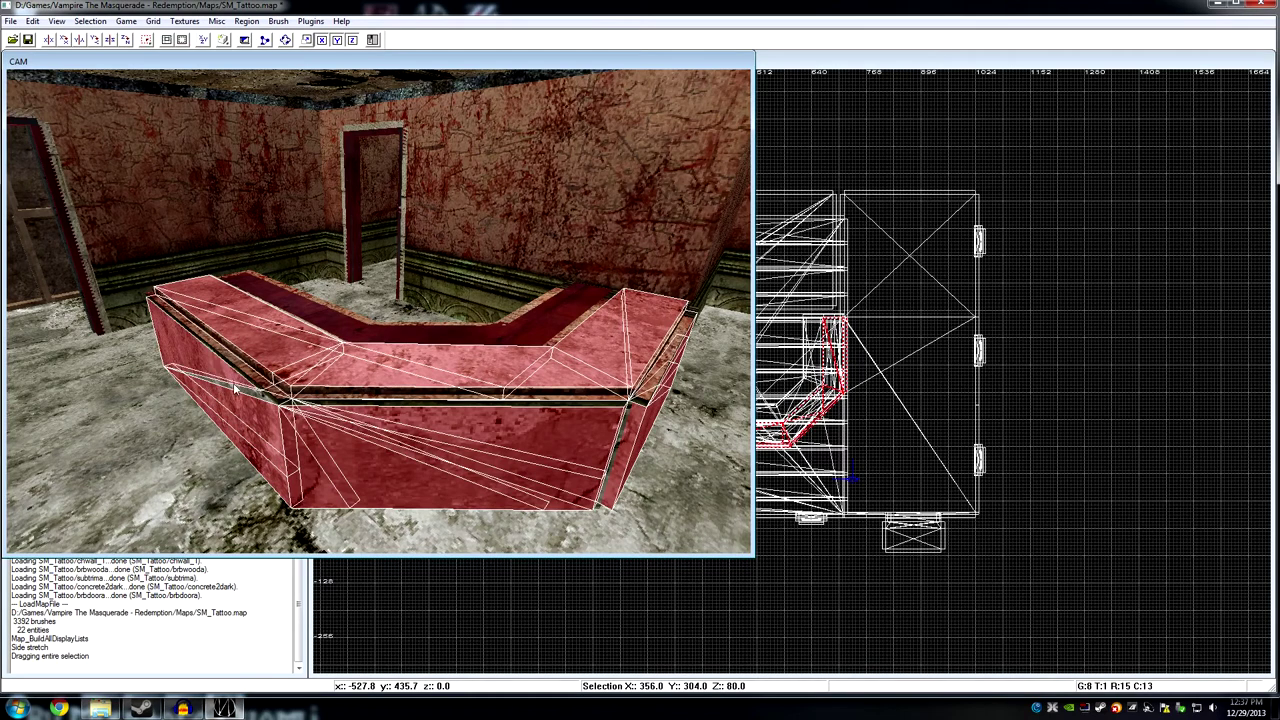
Move the camera in through the counter's front corner to examine the unselected concrete surfaces inside it.
key("Right")
key("Right")
key("Right")
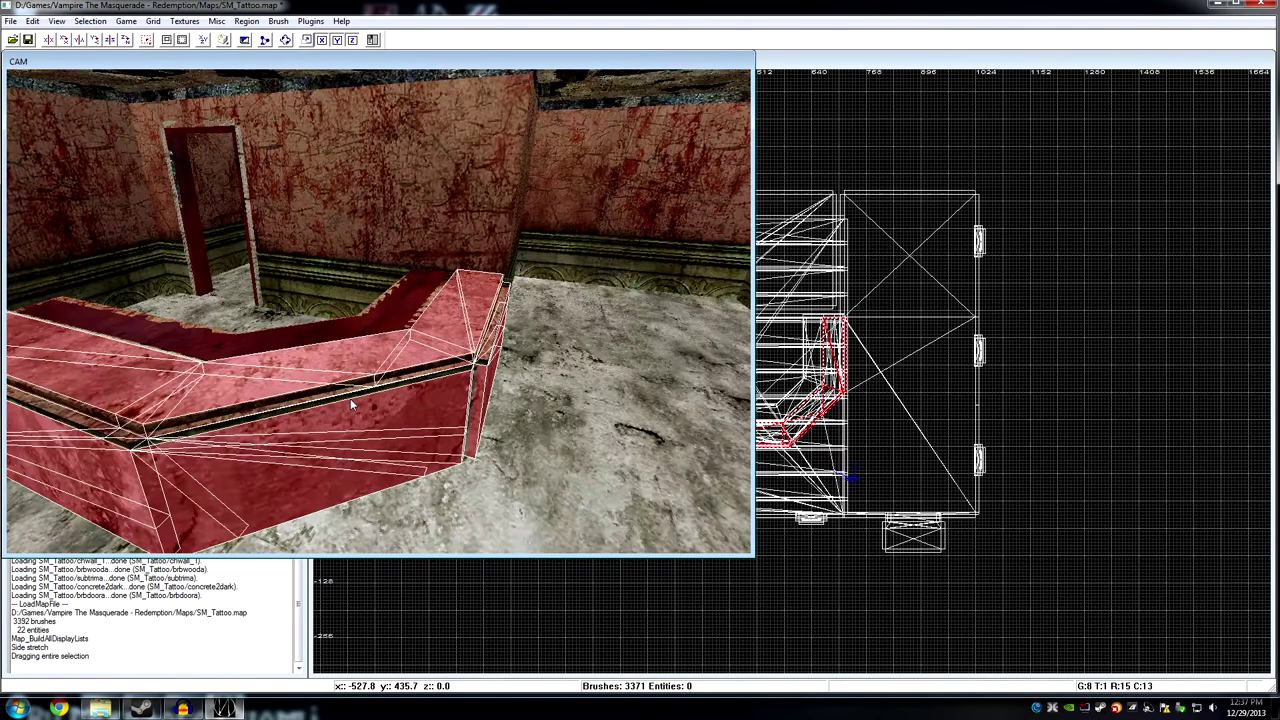
key("Up")
key("Up")
key("Up")
key("Up")
key("Left")
key("Left")
key("Down")
key("Left")
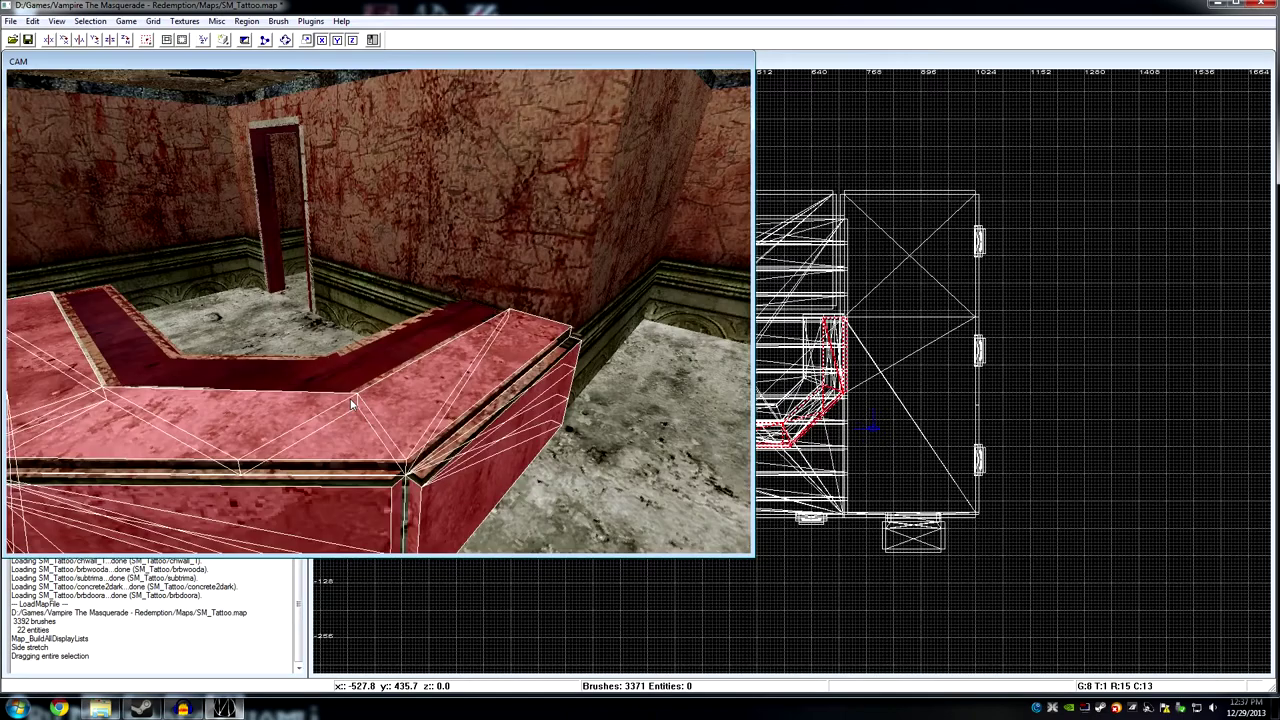
key("Up")
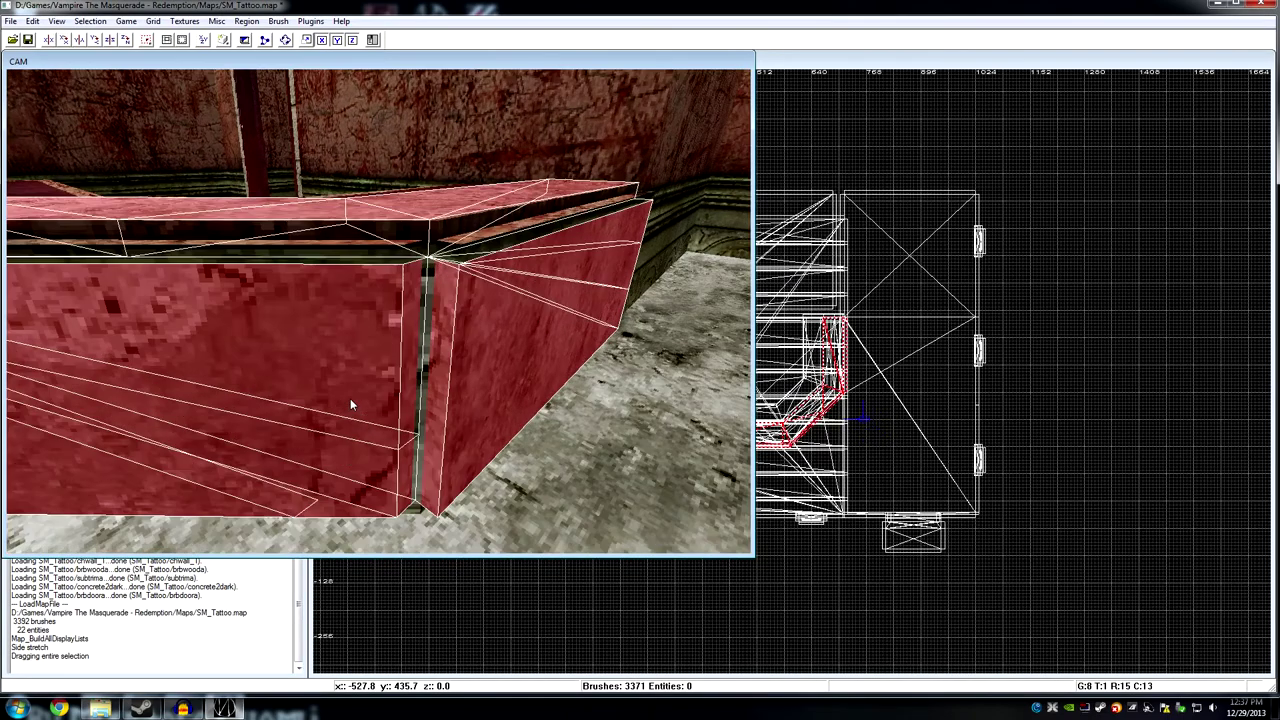
key("Up")
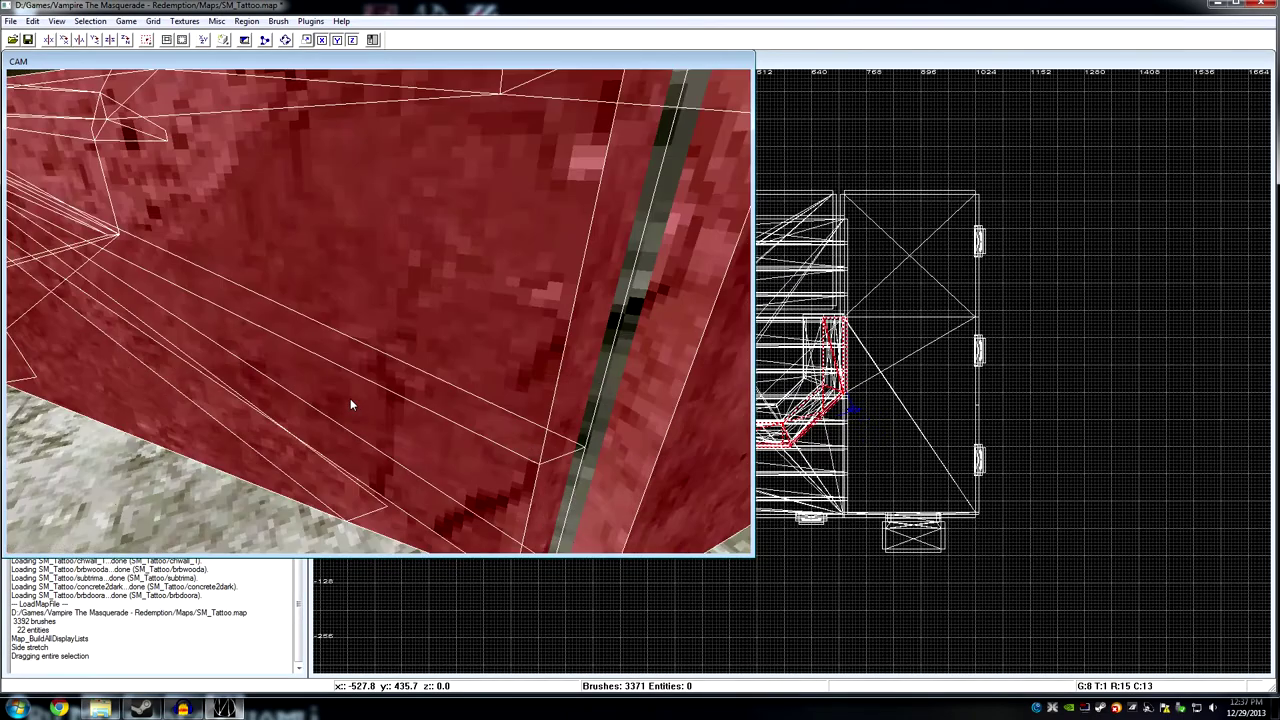
key("Up")
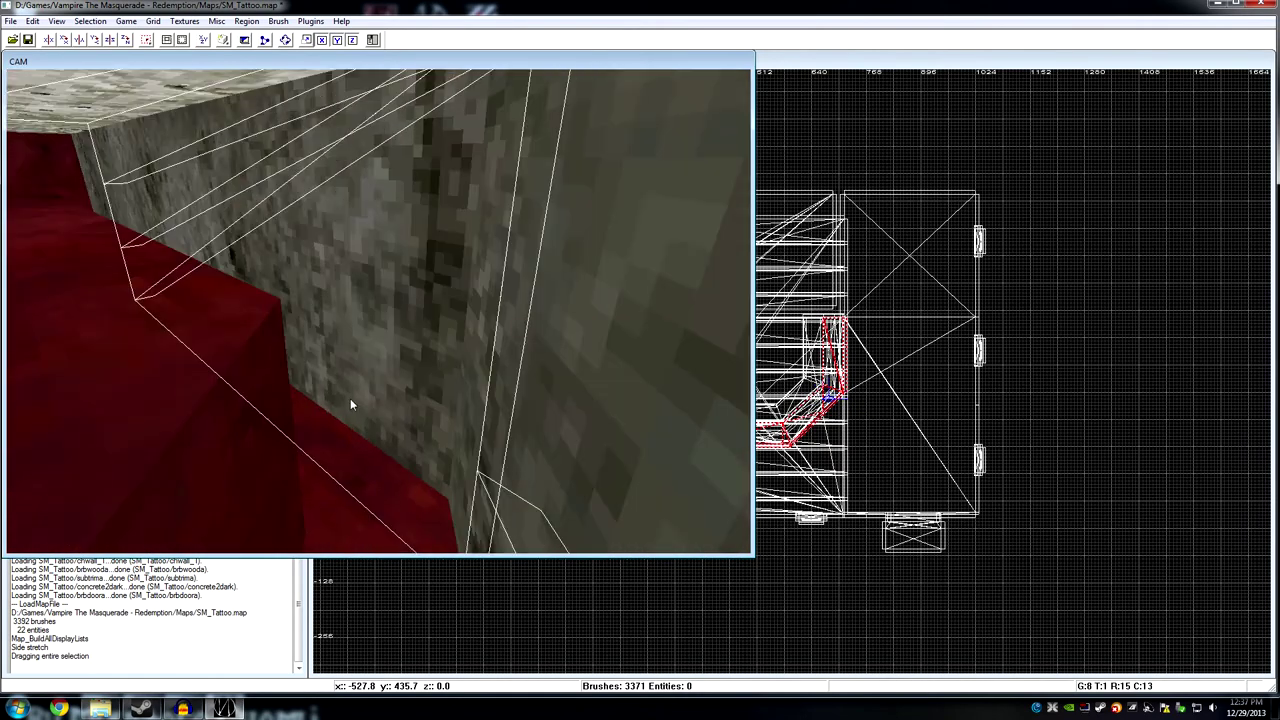
key("Left")
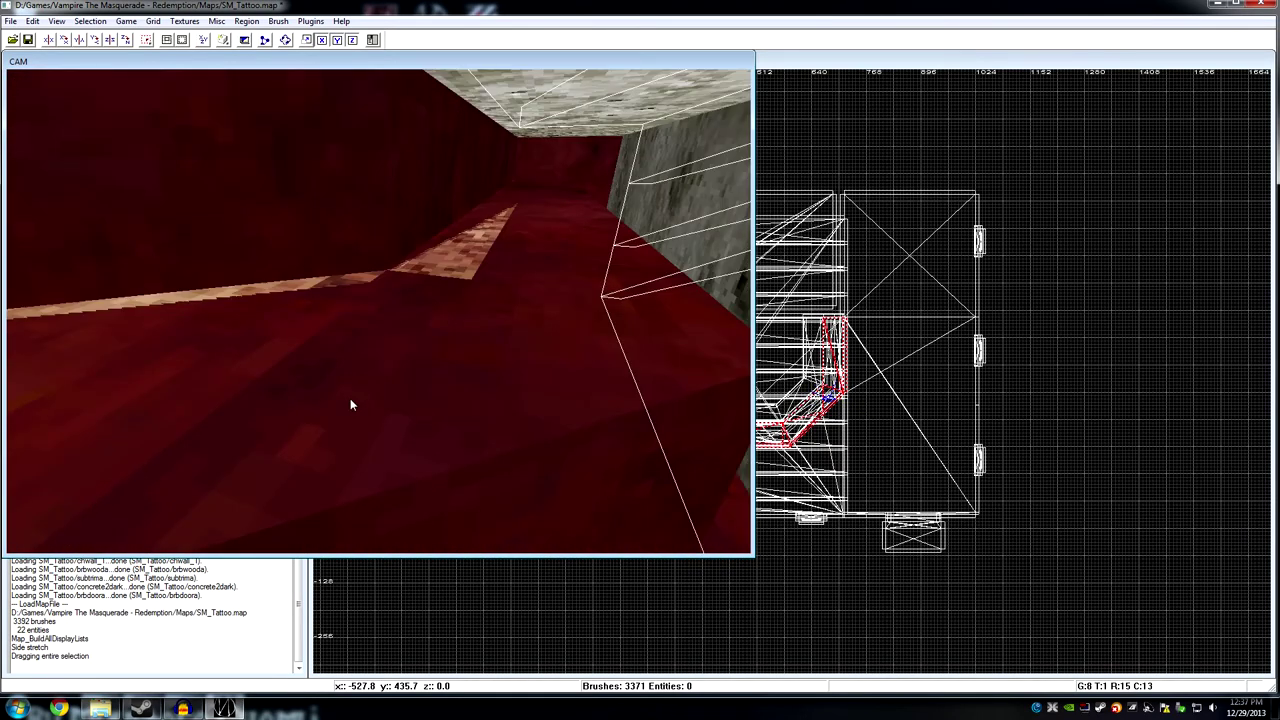
key("Right")
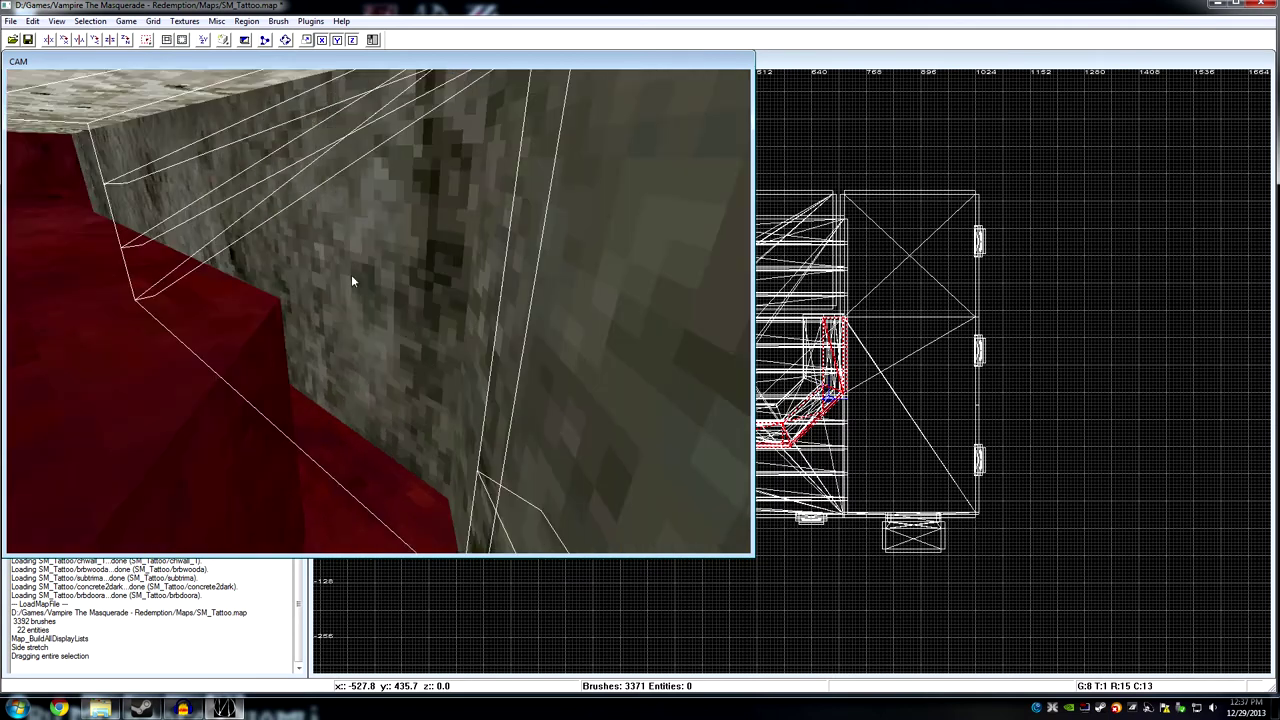
Add the inner wall brushes along the counter's end section and the undersides of its top to the selection.
left_click(332, 260, "shift")
right_click_drag(332, 264, 260, 215)
left_click(296, 192, "shift")
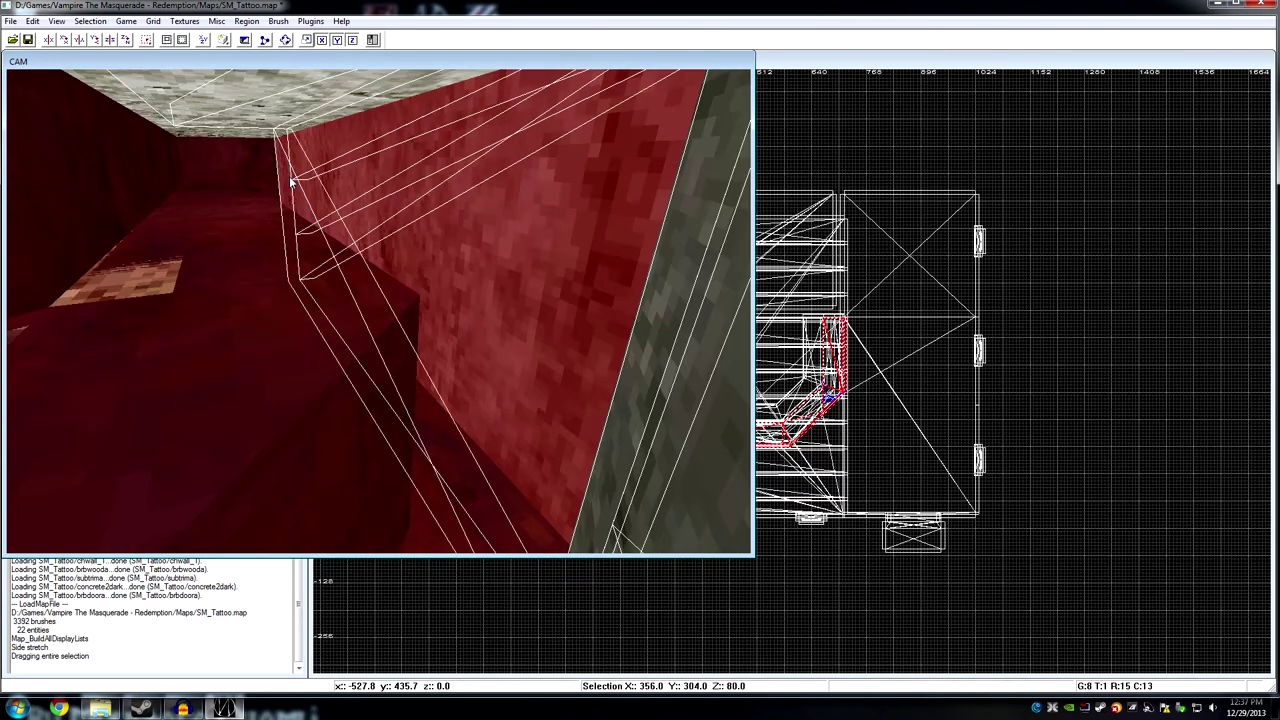
left_click(250, 122, "shift")
left_click(200, 107, "shift")
right_click_drag(270, 145, 344, 160)
left_click(321, 103, "shift")
left_click(263, 126, "shift")
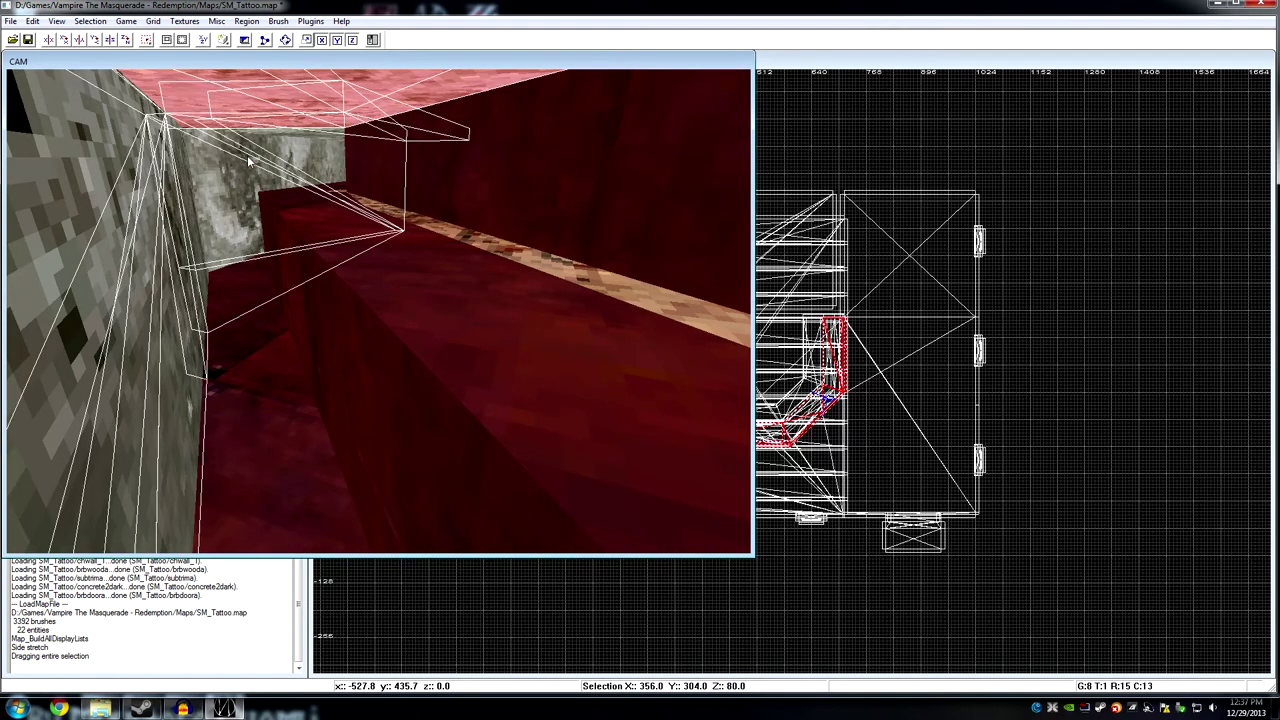
Add the remaining concrete brushes inside the counter's angled and long sections to the selection.
left_click(247, 157, "shift")
left_click(160, 229, "shift")
left_click(186, 410, "shift")
left_click(294, 163, "shift")
mouse_move(331, 263)
right_mouse_down()
mouse_move(314, 163)
mouse_move(300, 215)
mouse_move(580, 186)
mouse_move(543, 134)
mouse_move(402, 128)
mouse_move(440, 229)
mouse_move(423, 209)
right_mouse_up()
left_click(228, 108, "shift")
left_click(400, 126, "shift")
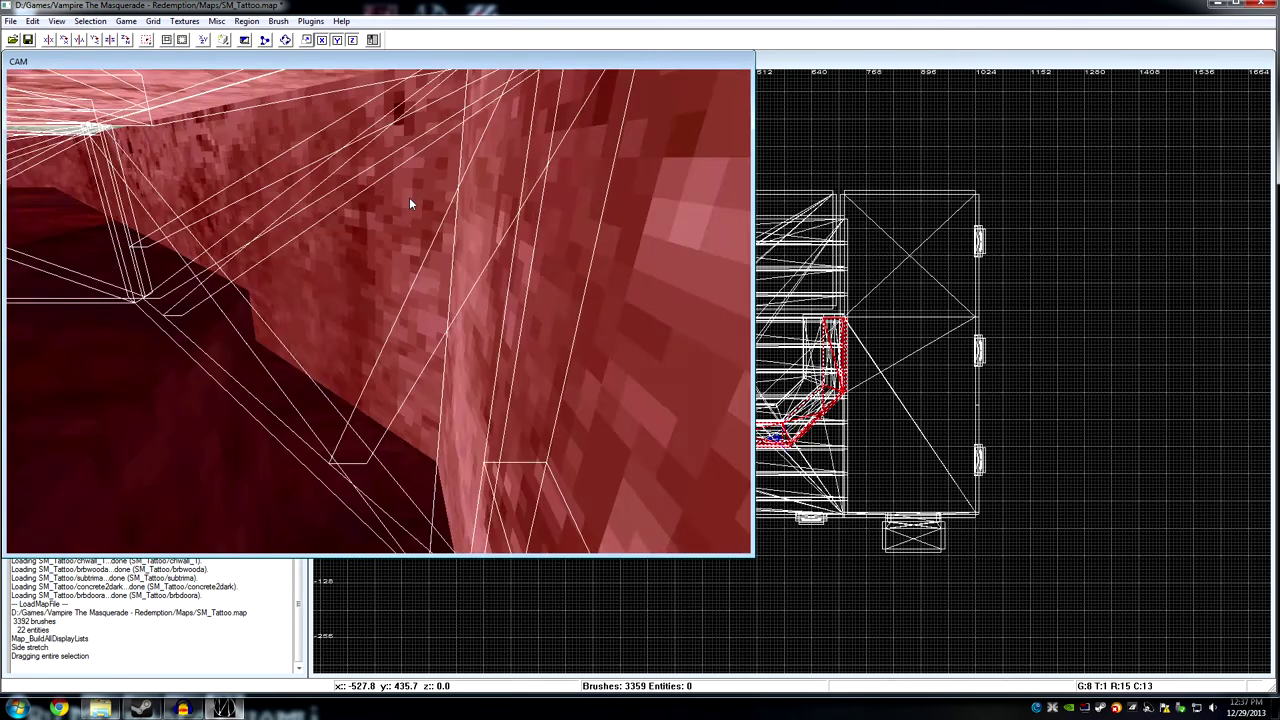
Move the camera through the counter's interior and back outside to check that all its concrete brushes are selected.
key("Left")
key("Left")
key("Up")
key("Up")
key("Up")
key("Up")
key("Up")
key("Up")
key("Up")
key("Left")
key("Left")
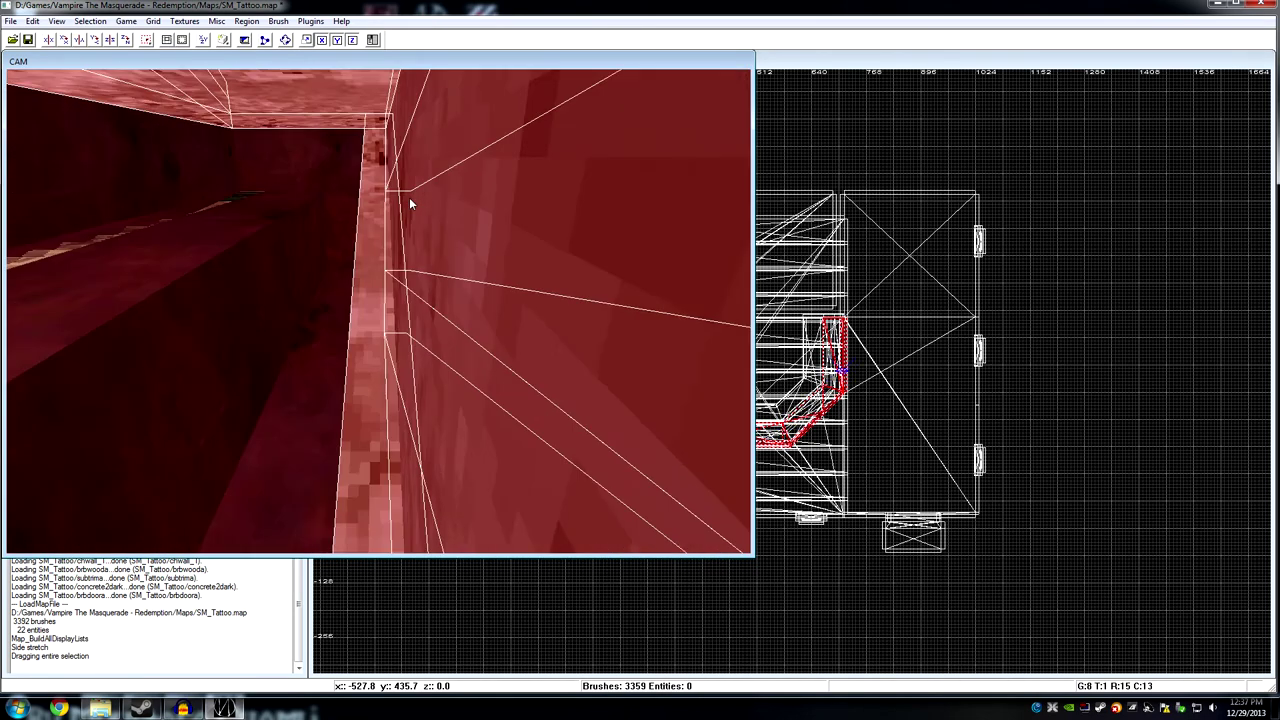
key("Down")
key("Down")
key("Down")
key("Down")
key("Down")
key("Down")
key("Left")
right_click_drag(409, 197, 418, 206)
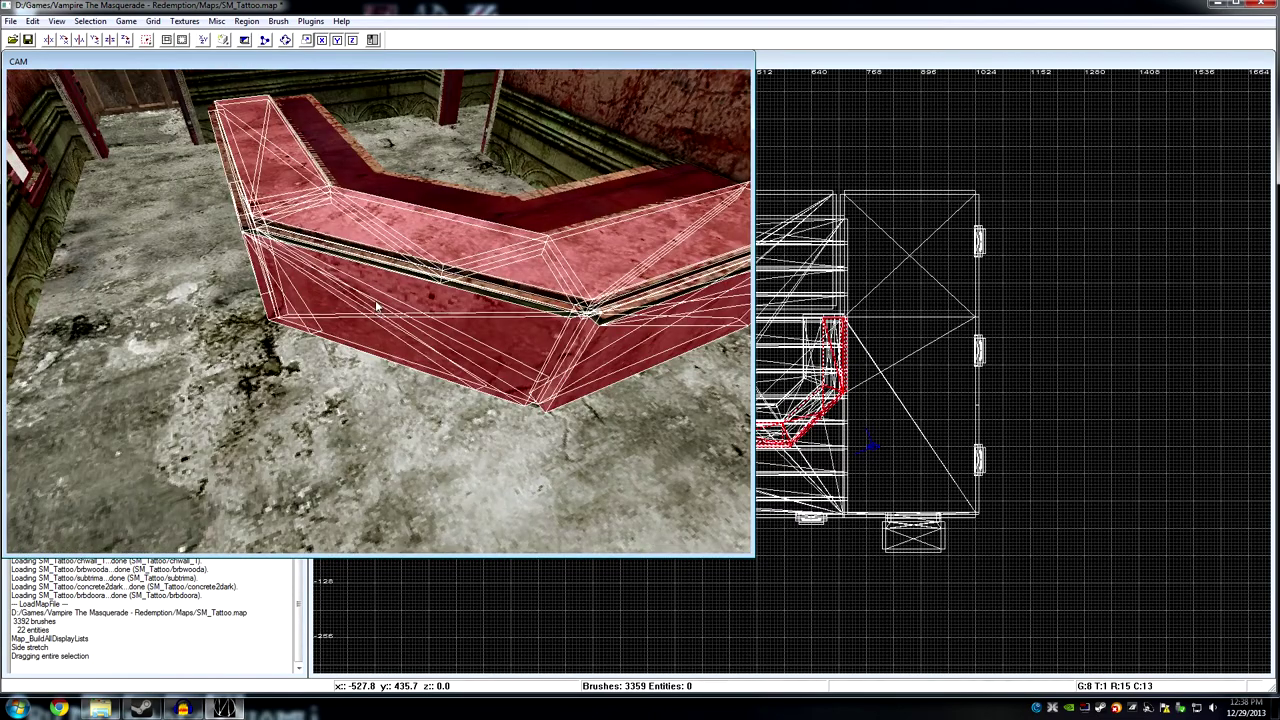
Apply the No CSG, No LightBlock and Trans 33 surface flags to the selected counter brushes.
key("s")
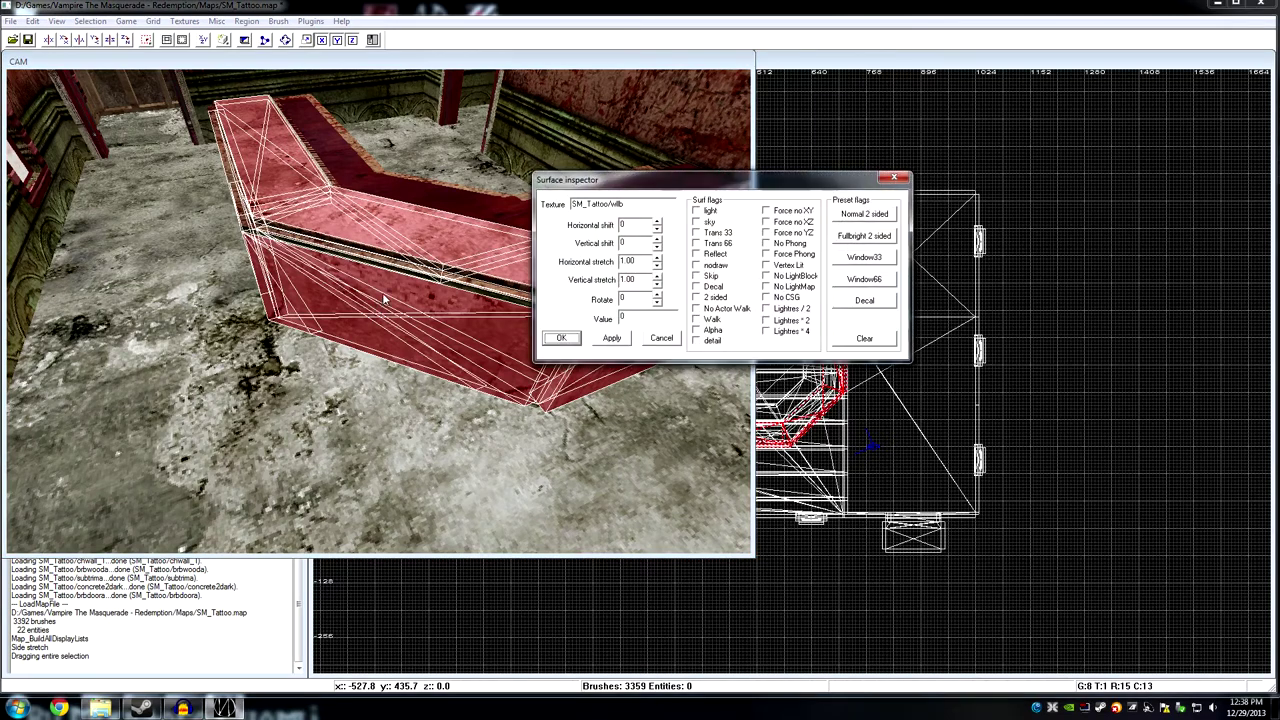
left_click(767, 298)
left_click(767, 276)
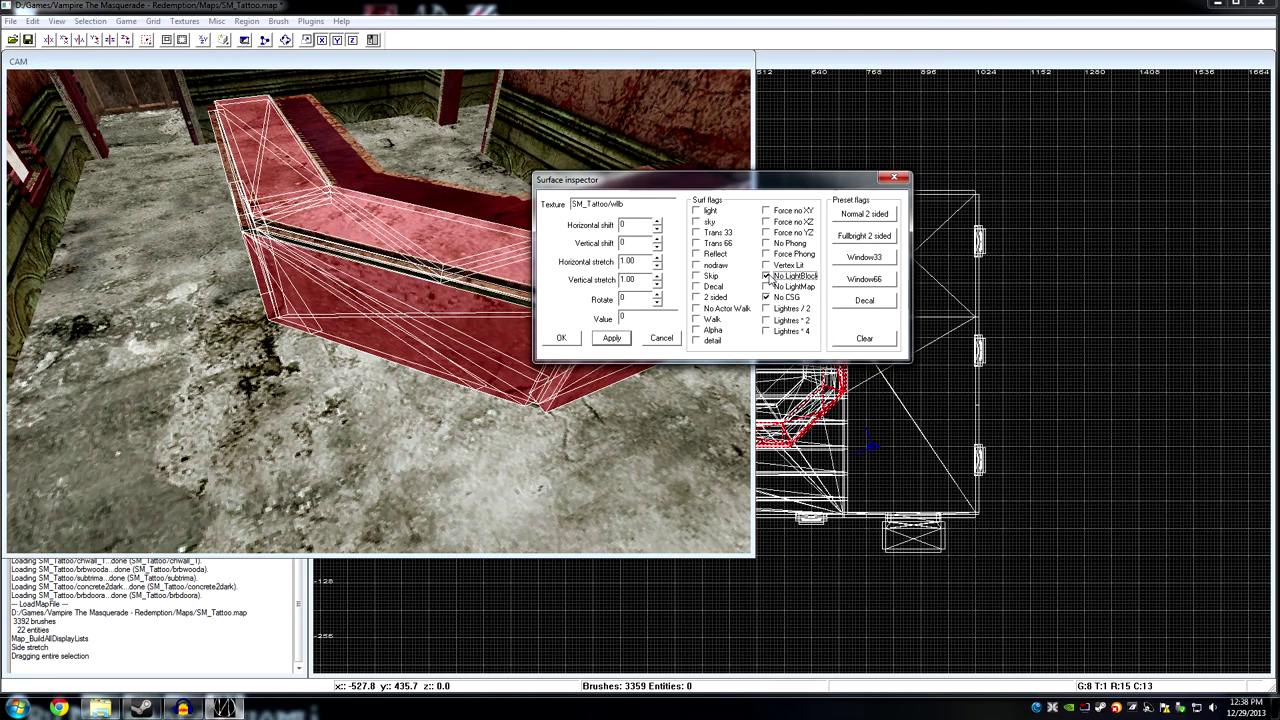
left_click(697, 232)
left_click(611, 337)
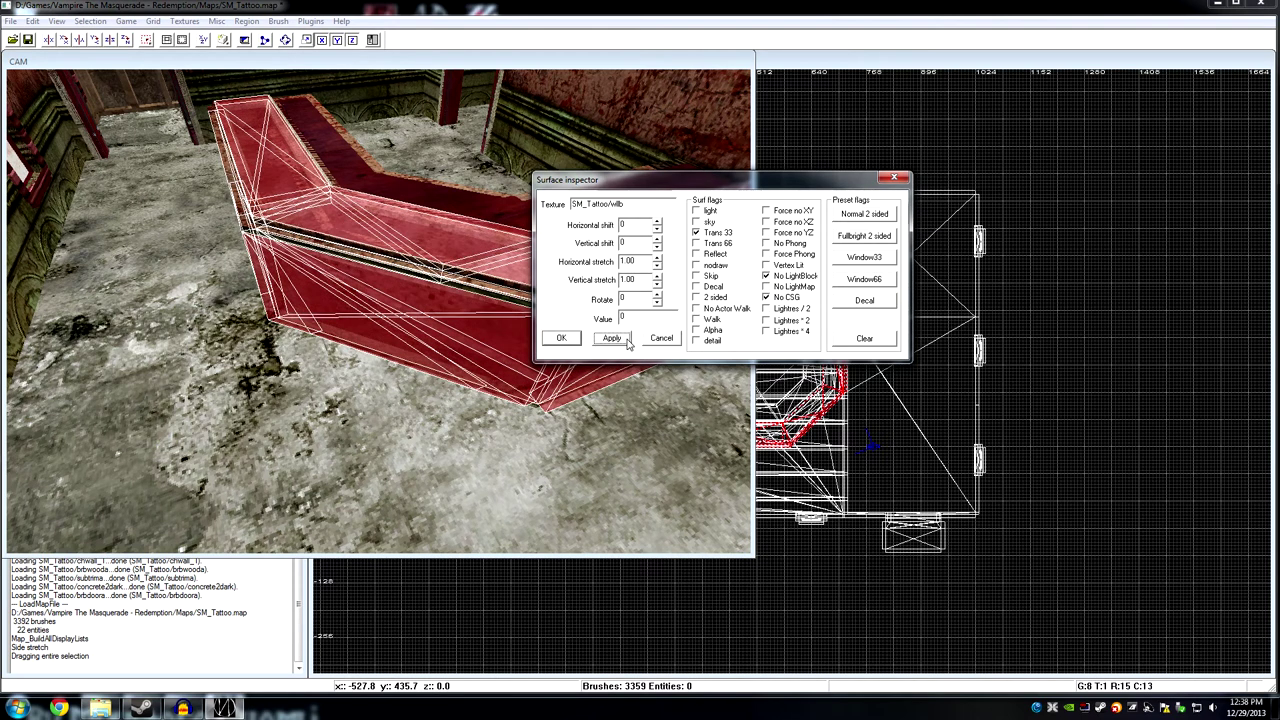
Apply the Trans 66 flag together with Trans 33 to the counter brushes and close the surface settings.
left_click(698, 244)
left_click(612, 338)
left_click(697, 232)
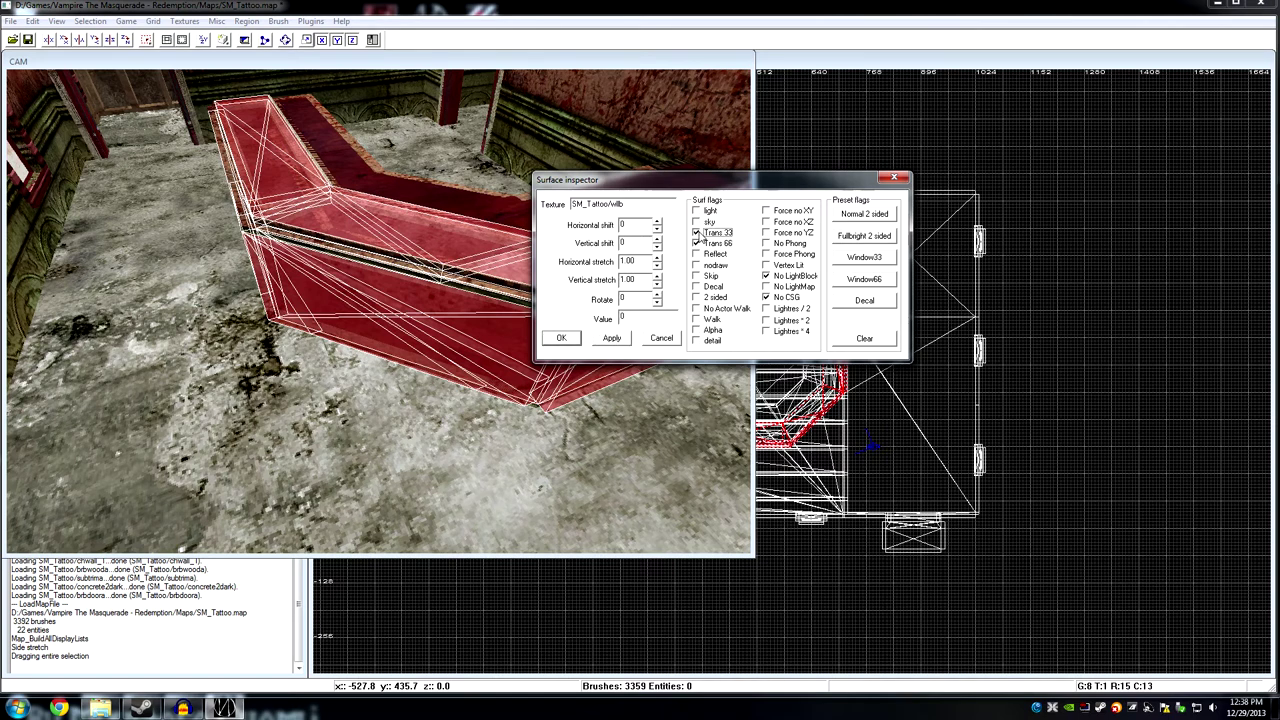
left_click(614, 338)
left_click(698, 232)
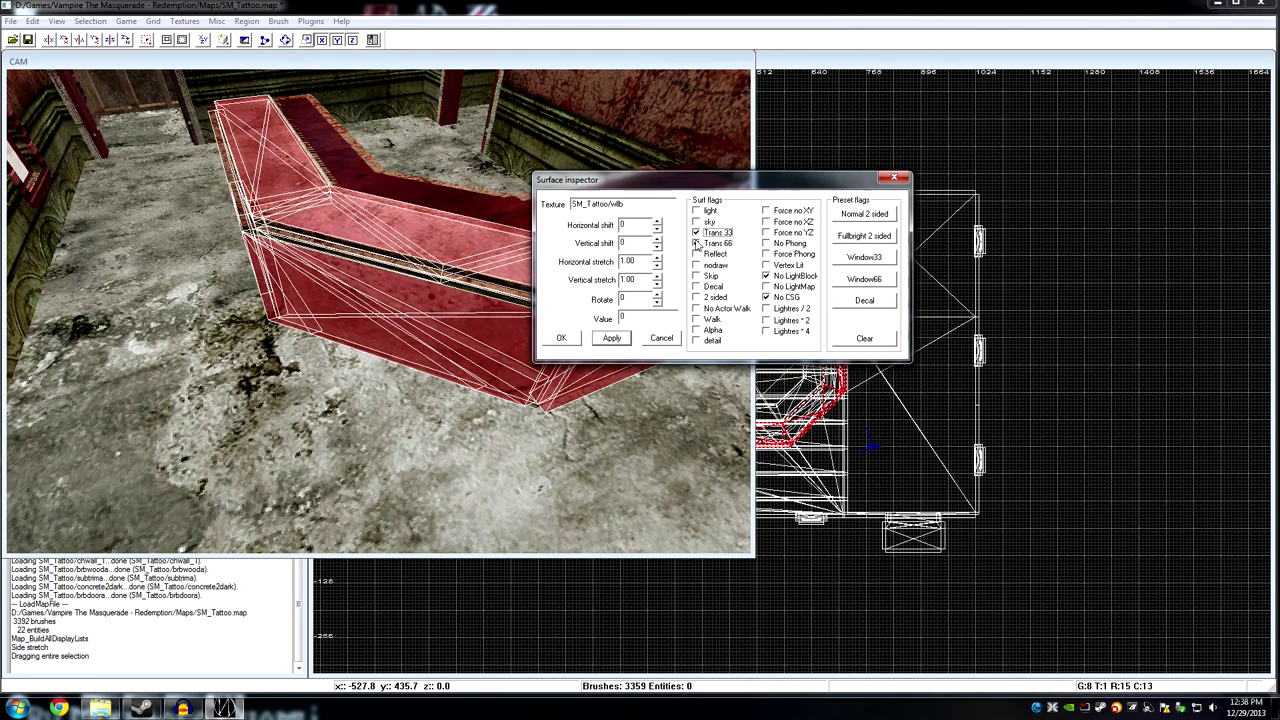
left_click(610, 340)
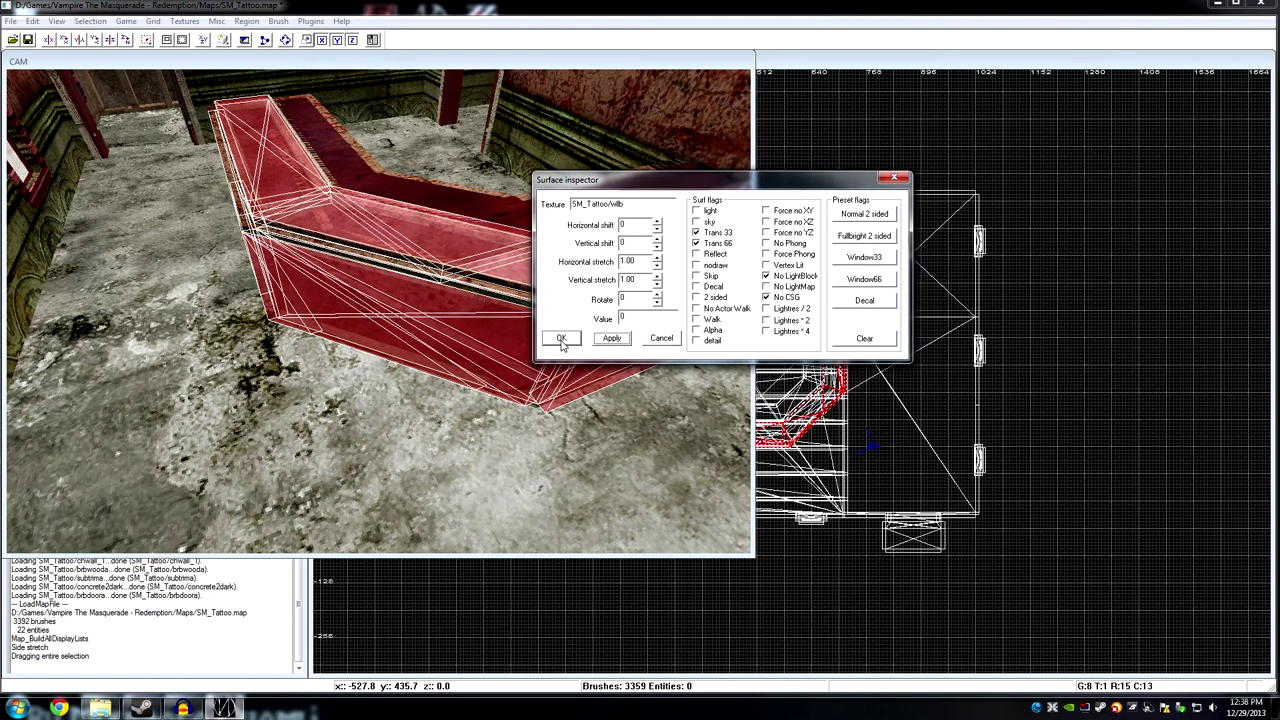
left_click(561, 340)
Clear the selection and move close to the counter's front panels to examine their transparency and overlapping brushes.
left_click(470, 413)
key("Escape")
right_click_drag(314, 385, 319, 381)
key("Up")
key("Up")
key("Up")
key("Up")
key("Up")
key("Up")
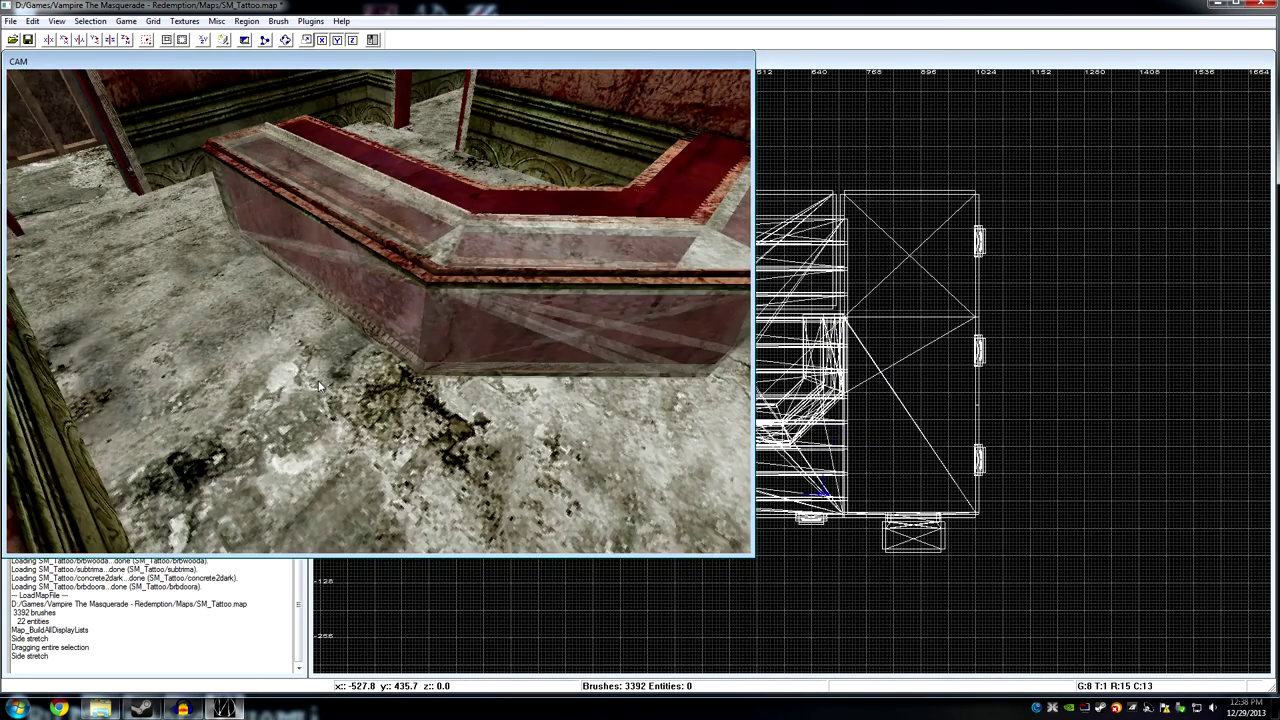
key("Up")
key("Up")
key("Up")
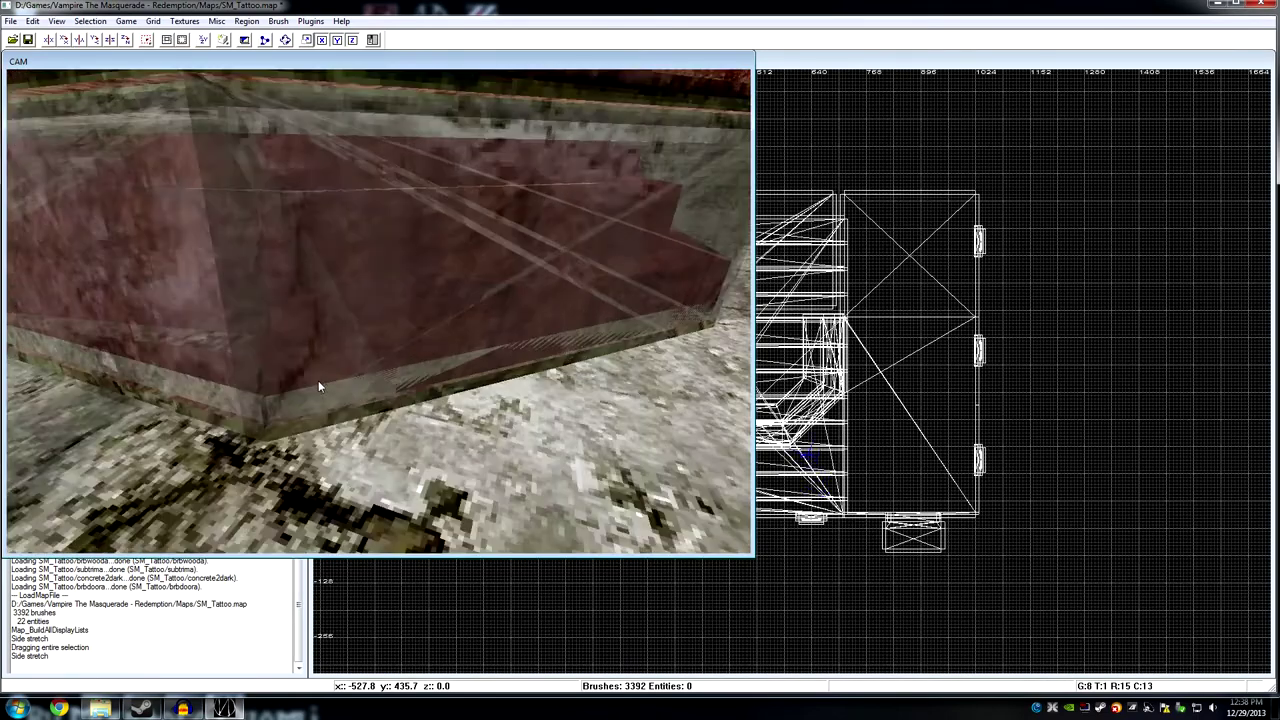
Back away from the counter and look down on it to compare the transparency of its front panels and top.
key("Right")
key("Left")
key("Left")
key("Left")
key("Down")
key("Down")
key("Down")
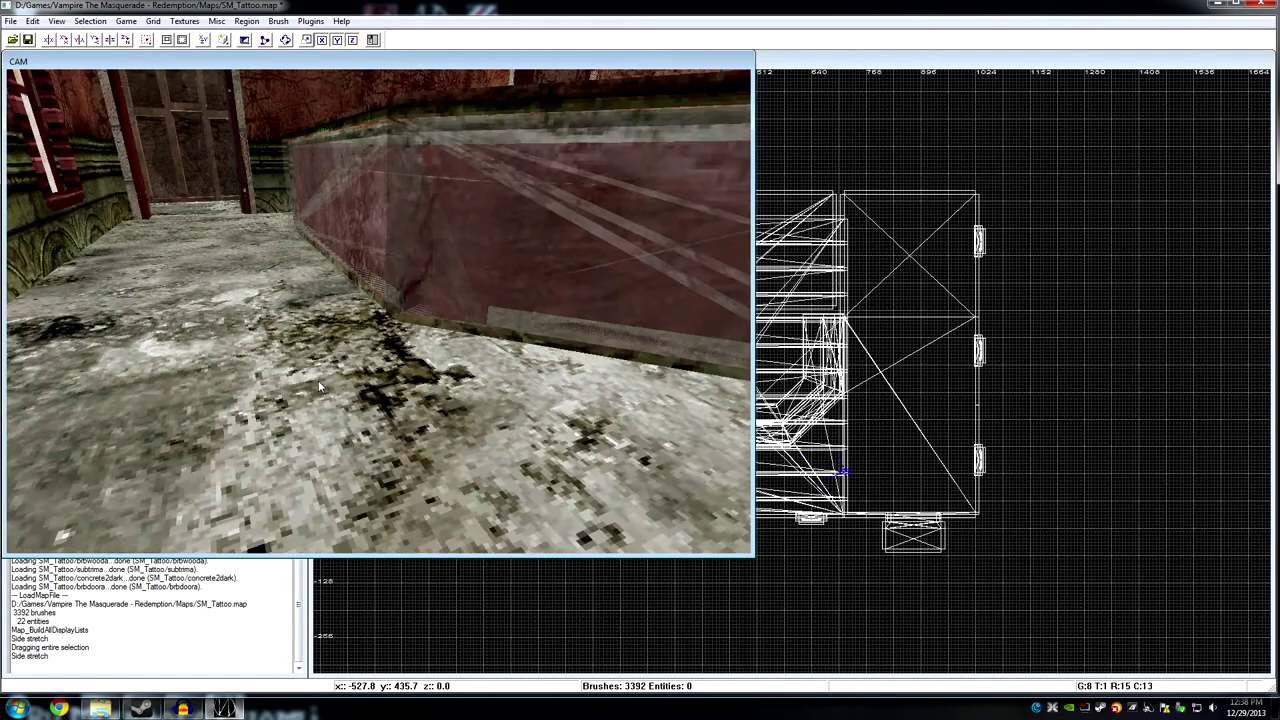
key("a")
key("a")
key("Left")
key("Left")
key("z")
key("z")
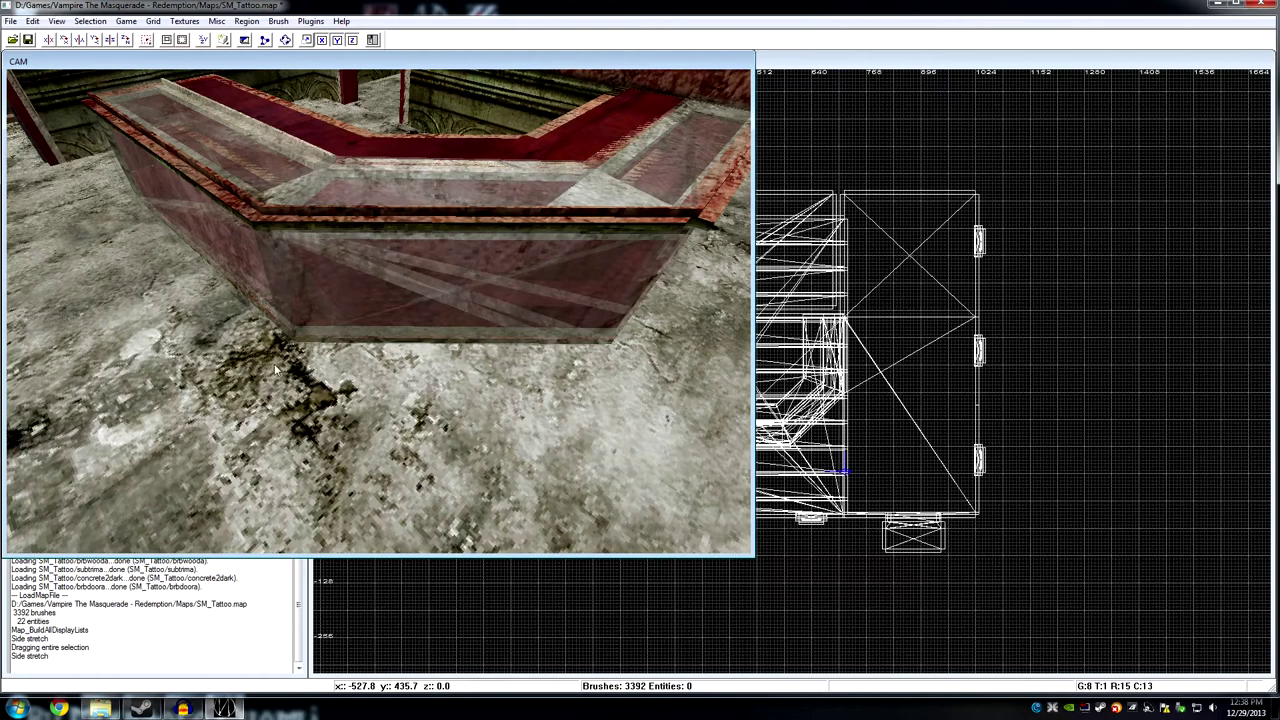
Select the overlapping brush fragments of the counter's front panel to examine them and clear the selection.
left_click(375, 307, "shift")
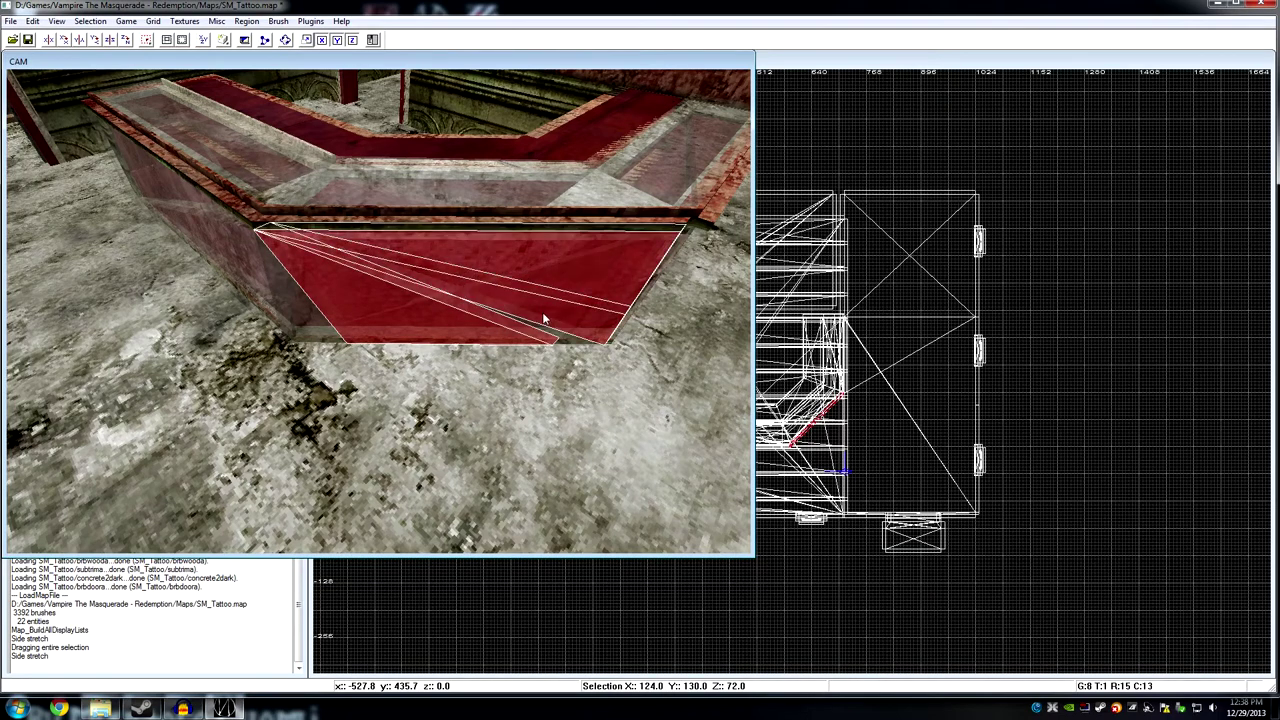
left_click(500, 325, "shift")
left_click(320, 326, "shift")
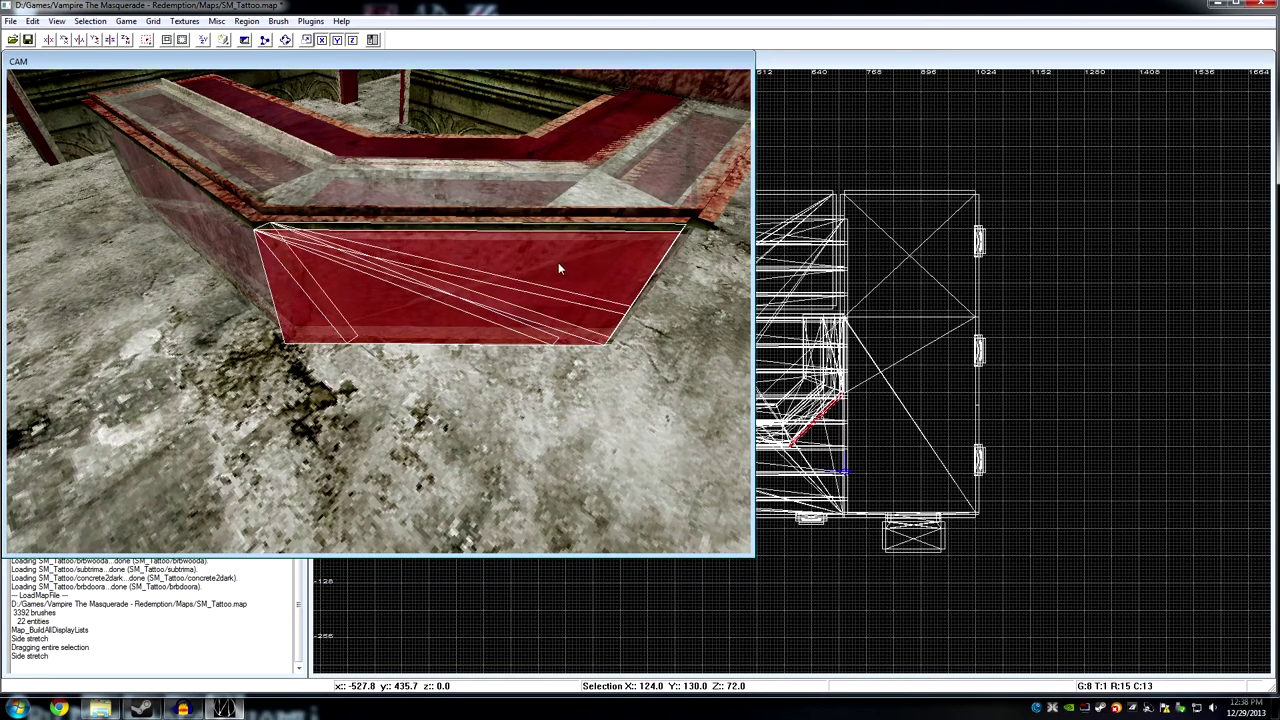
key("Left")
key("Escape")
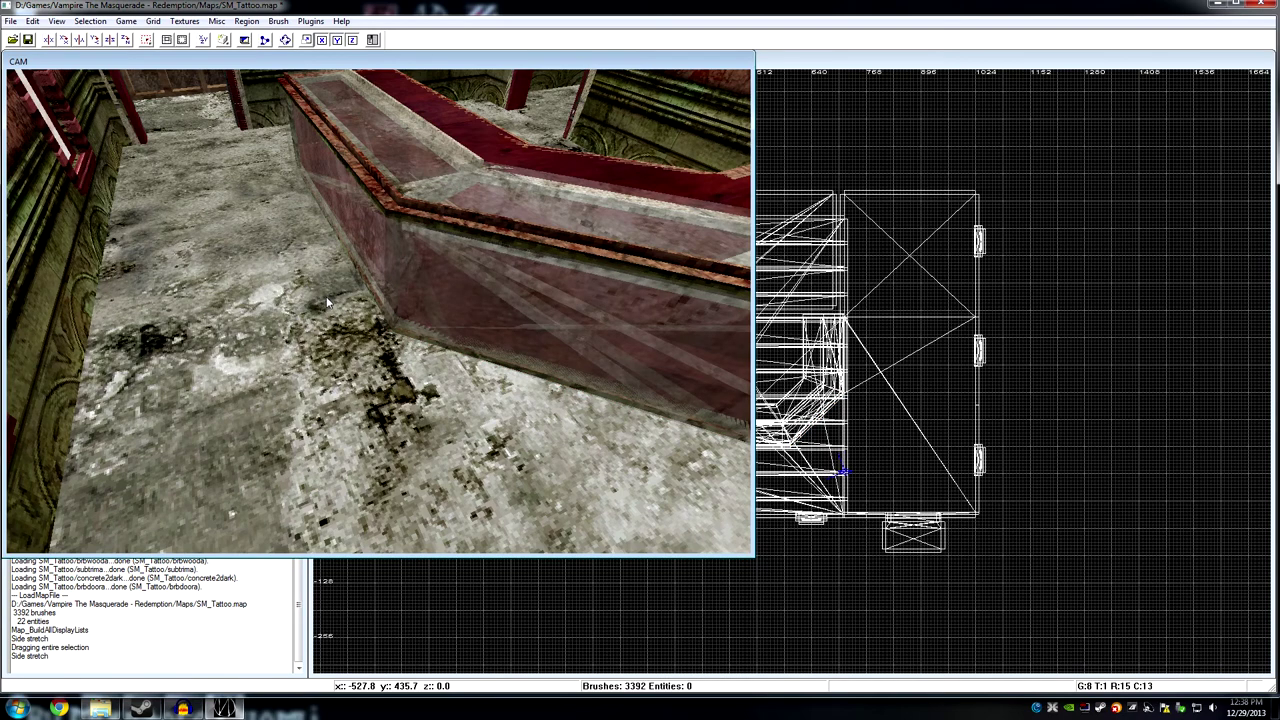
Select the concrete floor brushes running along the walkway between the window wall and the counter.
key("Left")
key("Up")
key("Up")
key("Down")
left_click(405, 323, "shift")
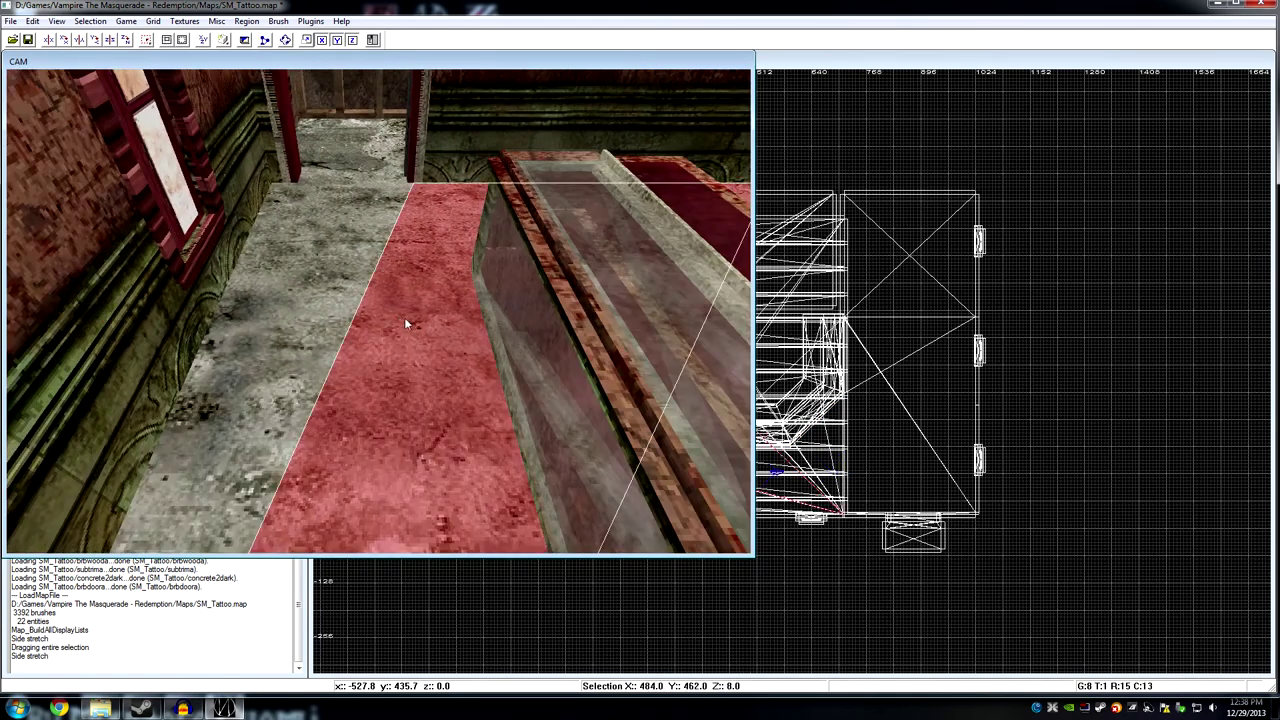
left_click(336, 280, "shift")
left_click(250, 267, "shift")
left_click(369, 279, "shift")
left_click(264, 255, "shift")
key("Up")
key("Up")
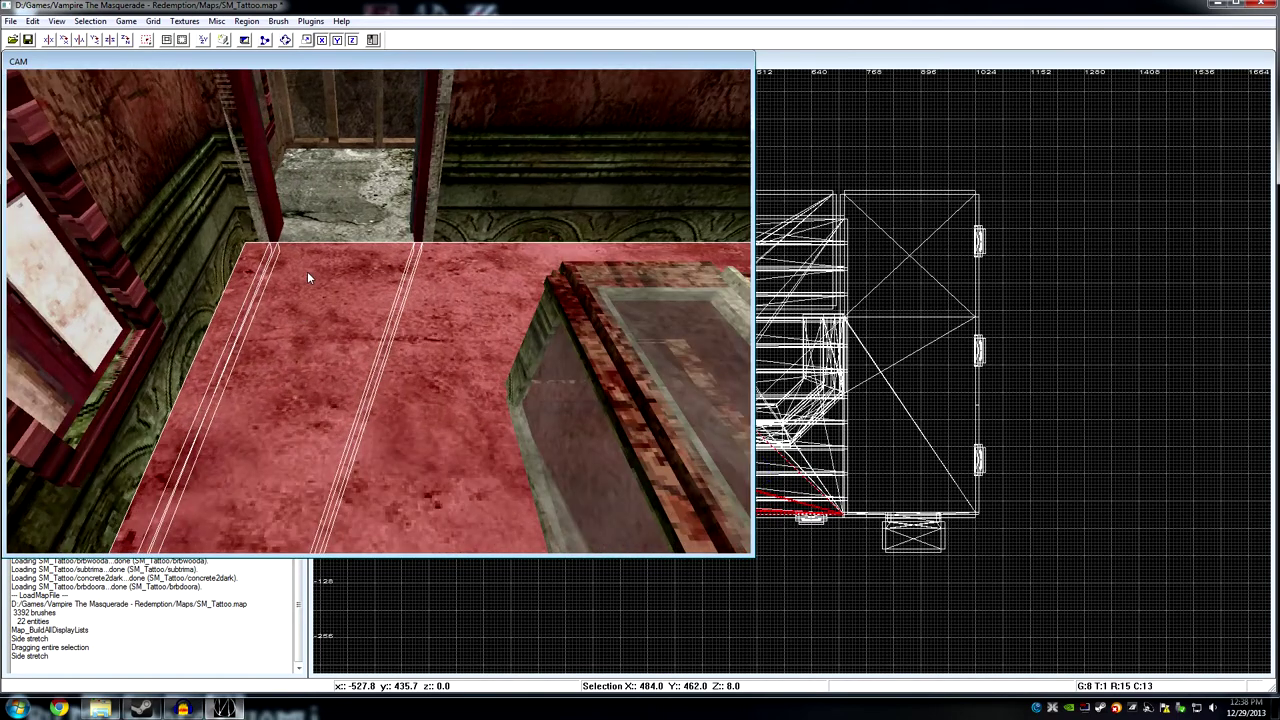
Add the floor brushes behind the counter leading to the back doorway to the selection.
key("Right")
key("Right")
key("Right")
key("Right")
right_click_drag(307, 272, 333, 324)
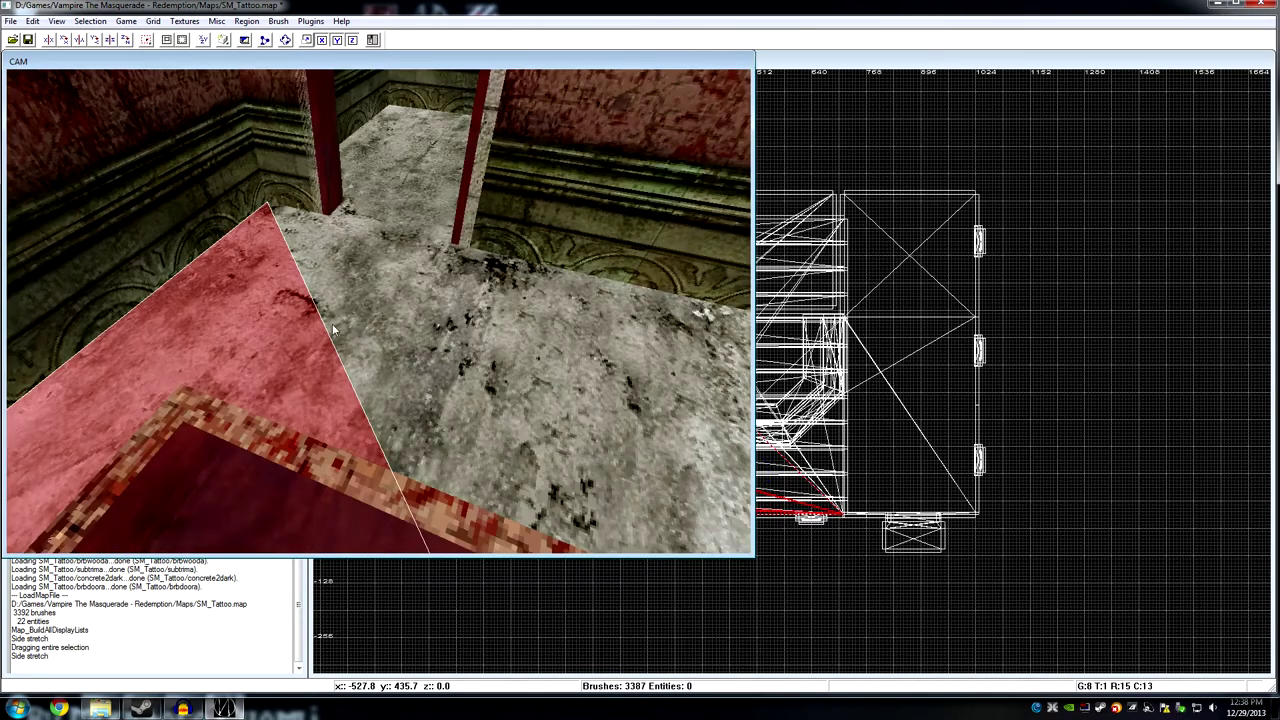
left_click_drag(334, 316, 340, 314)
left_click(411, 309, "shift")
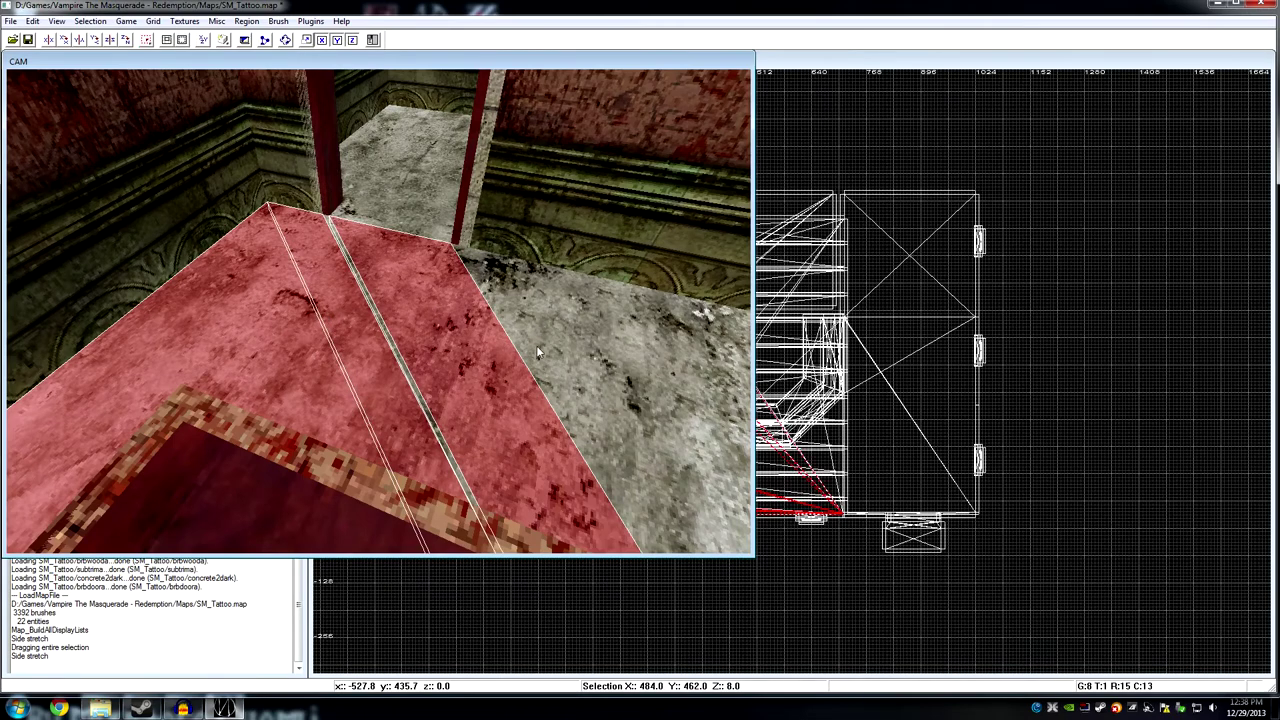
left_click(540, 350, "shift")
left_click(380, 320, "shift")
left_click(495, 307, "shift")
Add the remaining floor brushes around the counter and in the adjoining large room to the selection.
mouse_move(456, 249)
right_mouse_down()
mouse_move(513, 302)
mouse_move(663, 335)
right_mouse_up()
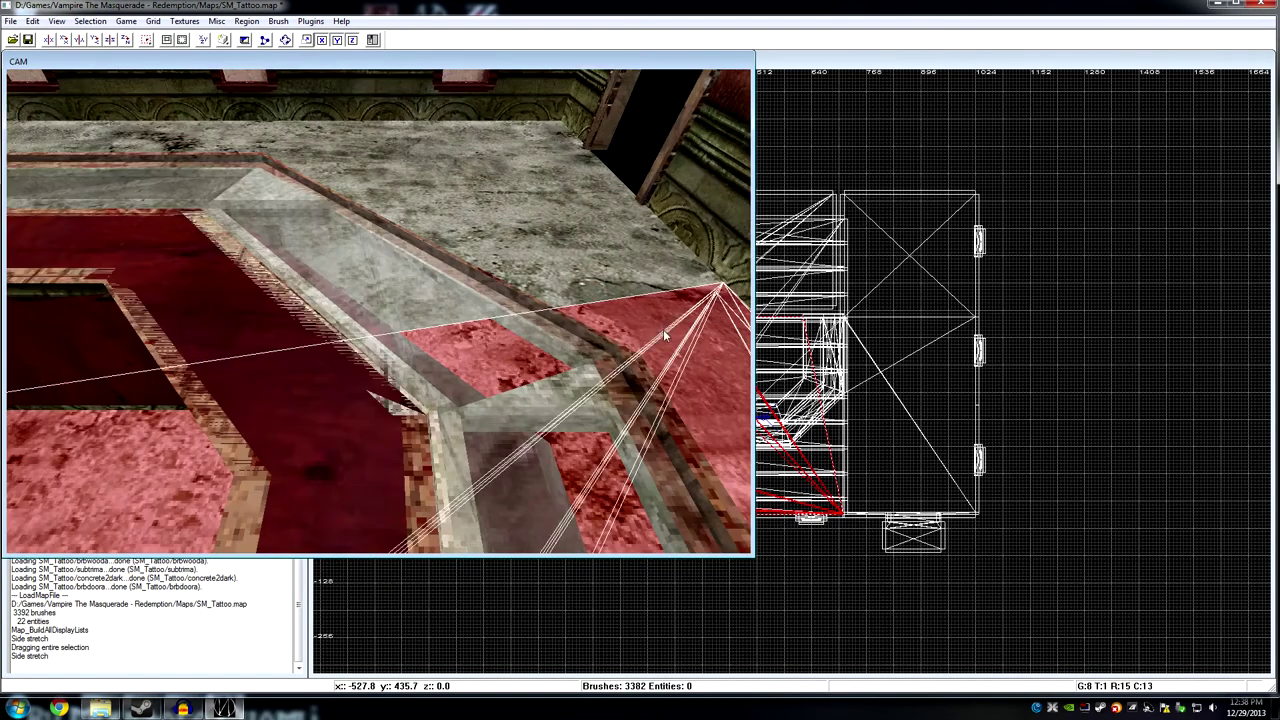
left_click(600, 294, "shift")
right_click_drag(595, 290, 593, 291)
left_click(516, 292, "shift")
mouse_move(516, 292)
right_mouse_down()
mouse_move(276, 241)
mouse_move(383, 315)
mouse_move(269, 267)
mouse_move(313, 256)
right_mouse_up()
left_click(285, 262, "shift")
left_click(269, 267, "shift")
left_click(420, 183, "shift")
right_click_drag(420, 183, 410, 290)
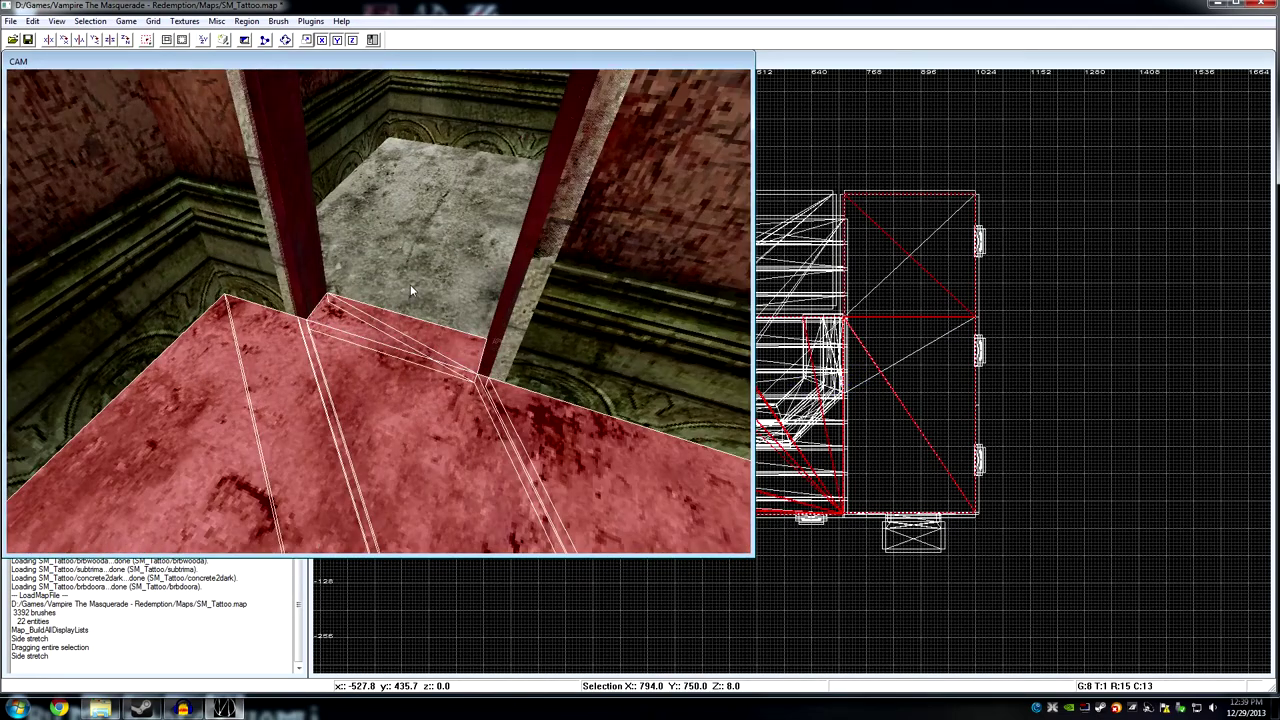
Add the concrete floor brushes of the room beyond the back doorway to the selection.
left_click(410, 285, "shift")
left_click(368, 274, "shift")
left_click(378, 247, "shift")
right_click_drag(390, 217, 385, 400)
left_click(366, 417, "shift")
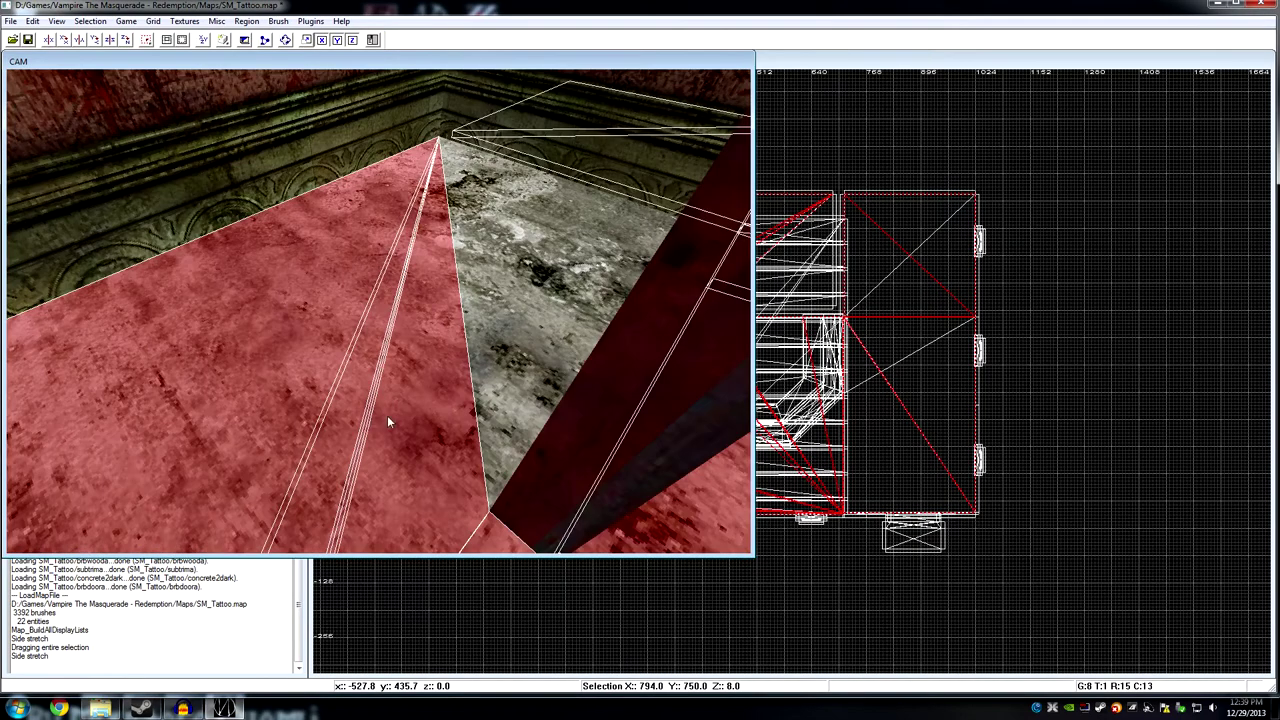
left_click(491, 405, "shift")
right_click_drag(500, 432, 468, 278)
left_click(445, 220, "shift")
left_click(461, 231, "shift")
mouse_move(453, 321)
right_mouse_down()
mouse_move(430, 280)
mouse_move(383, 403)
right_mouse_up()
Add the first floor brushes of the stairwell landing beyond the other doorway to the selection.
key("Left")
key("Left")
key("Left")
key("Left")
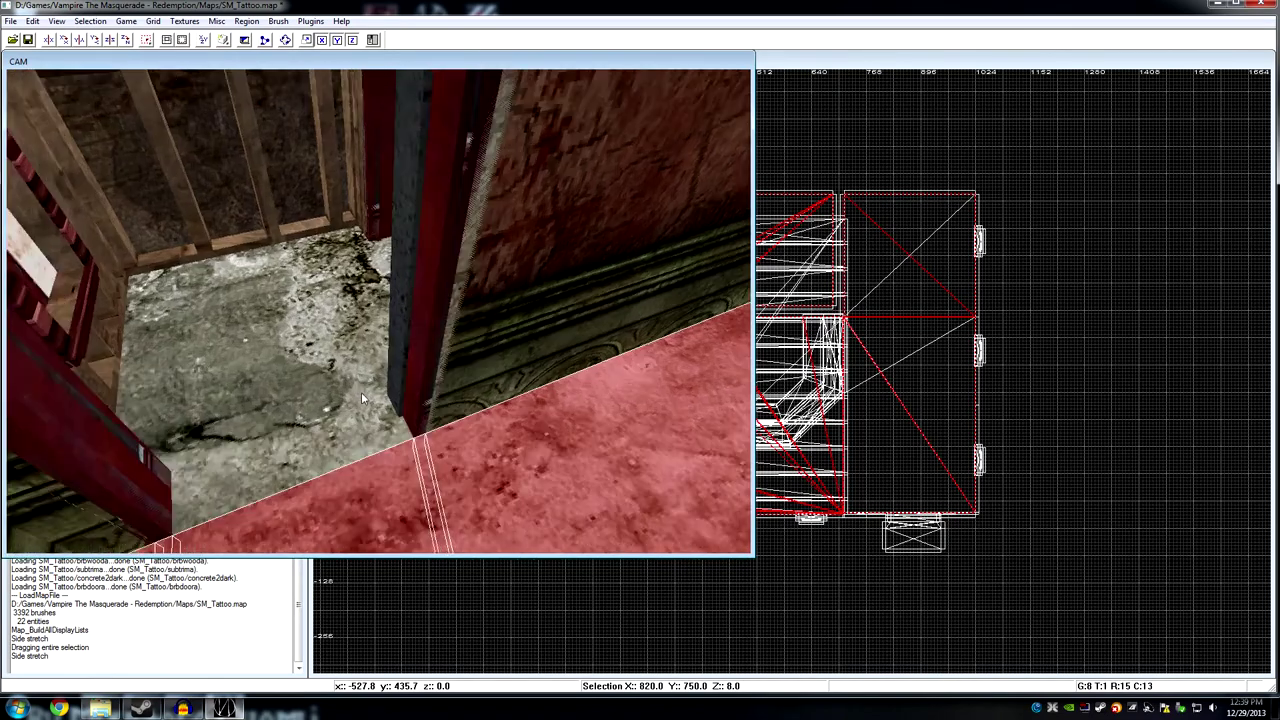
mouse_move(308, 395)
left_mouse_down()
mouse_move(318, 380)
mouse_move(188, 354)
left_mouse_up()
left_click(160, 324, "shift")
left_click(253, 273, "shift")
left_click(301, 304, "shift")
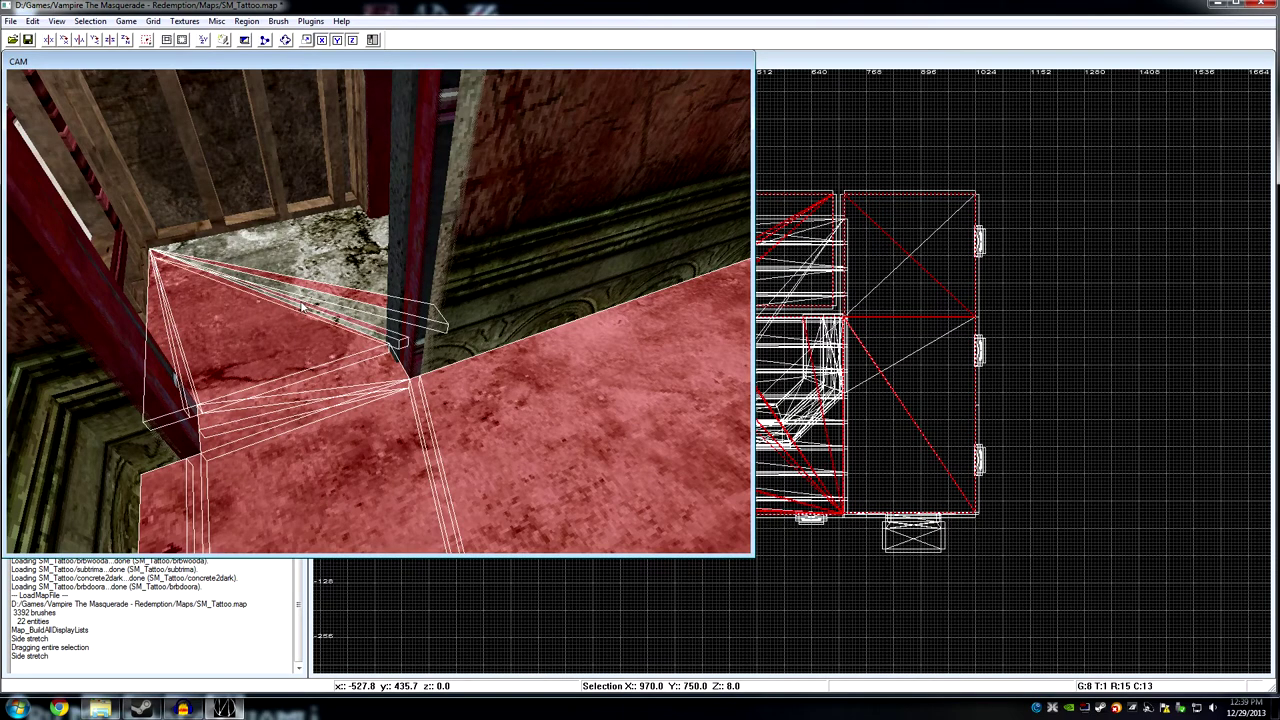
Add the landing's remaining triangular floor fragments and the strip at the top of the stairs to the selection.
left_click_drag(302, 304, 313, 308)
left_click(318, 318, "shift")
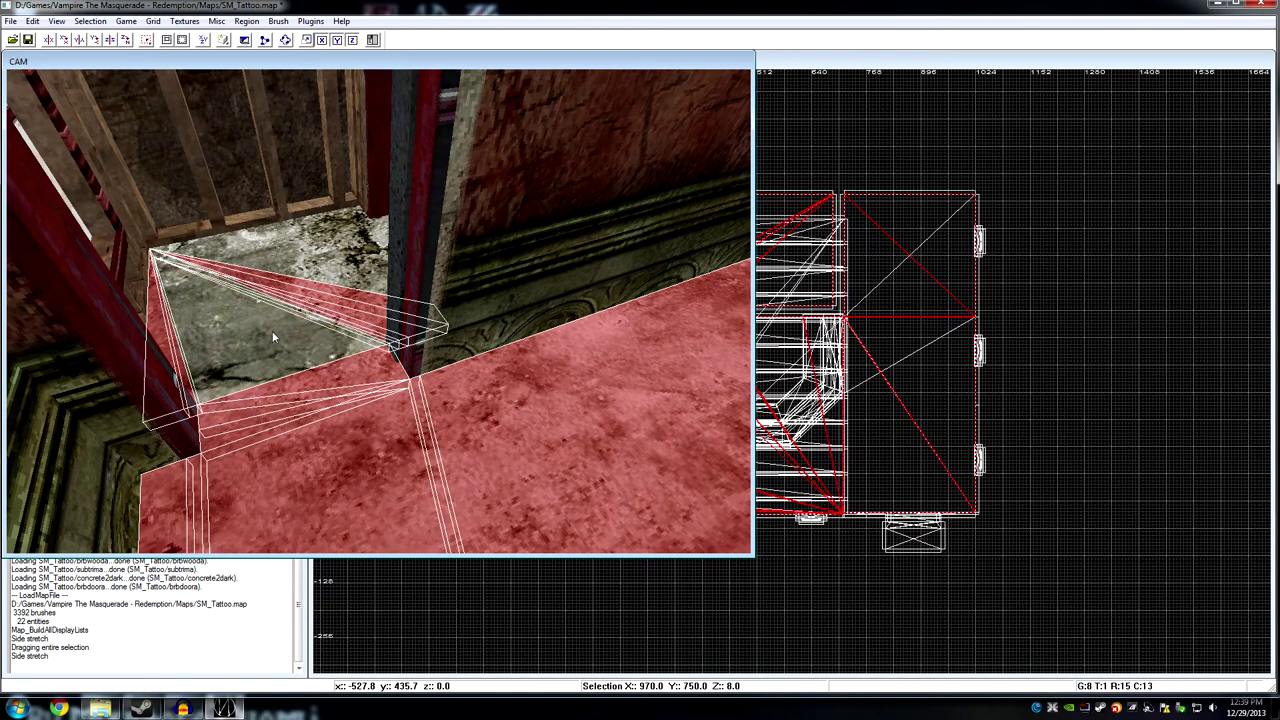
left_click(272, 331, "shift")
left_click(319, 265, "shift")
mouse_move(332, 298)
right_mouse_down()
mouse_move(444, 376)
mouse_move(449, 463)
right_mouse_up()
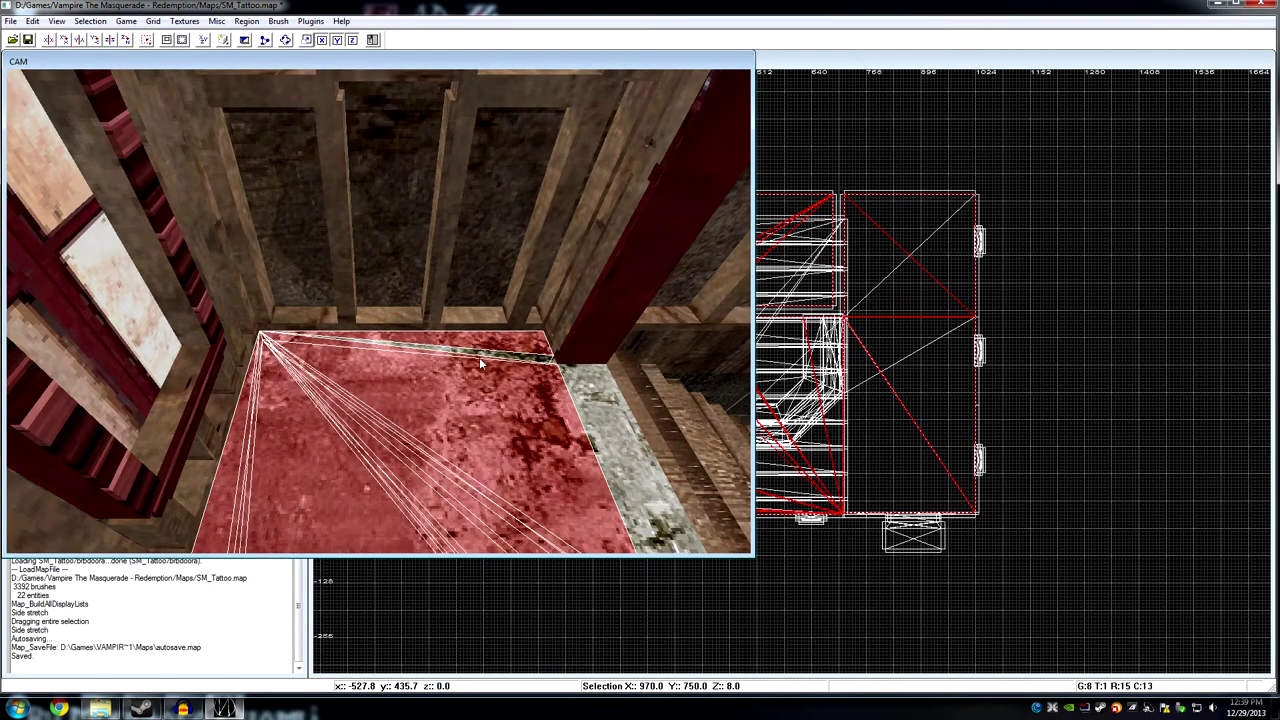
scroll(440, 391, "down", 2)
scroll(414, 408, "up", 2)
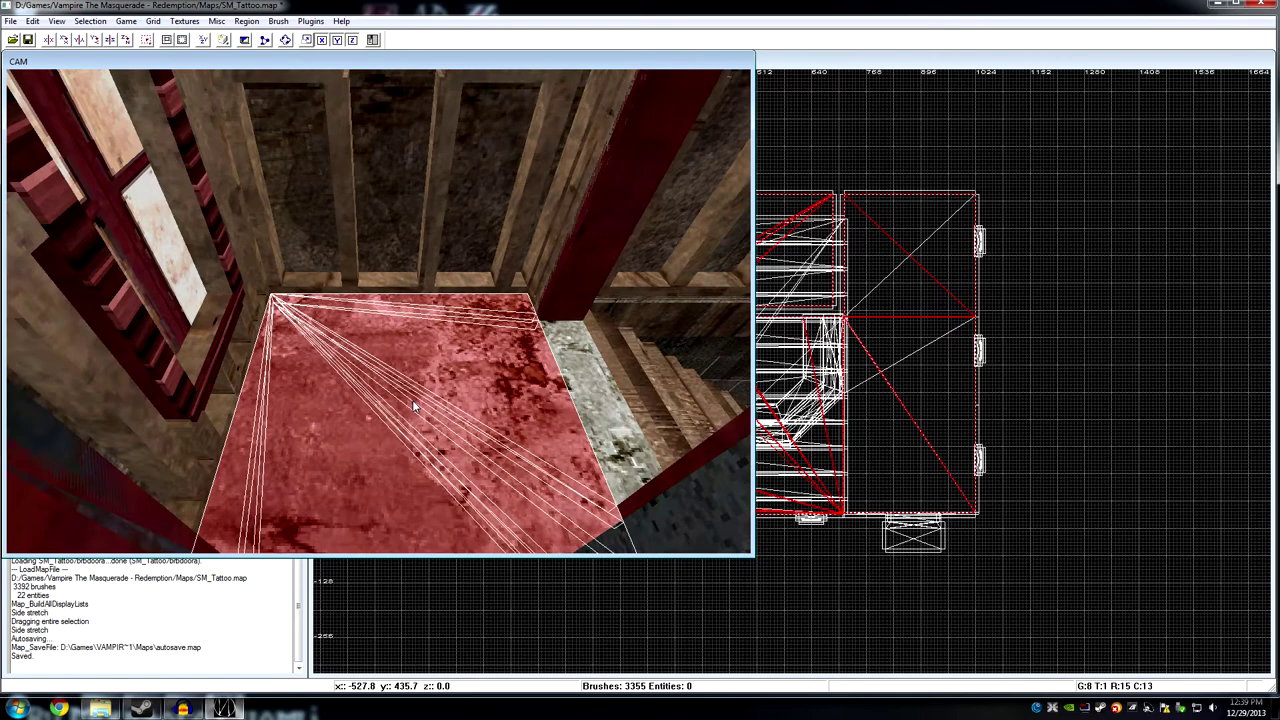
left_click(607, 427, "shift")
mouse_move(641, 470)
right_mouse_down()
mouse_move(527, 518)
mouse_move(537, 507)
right_mouse_up()
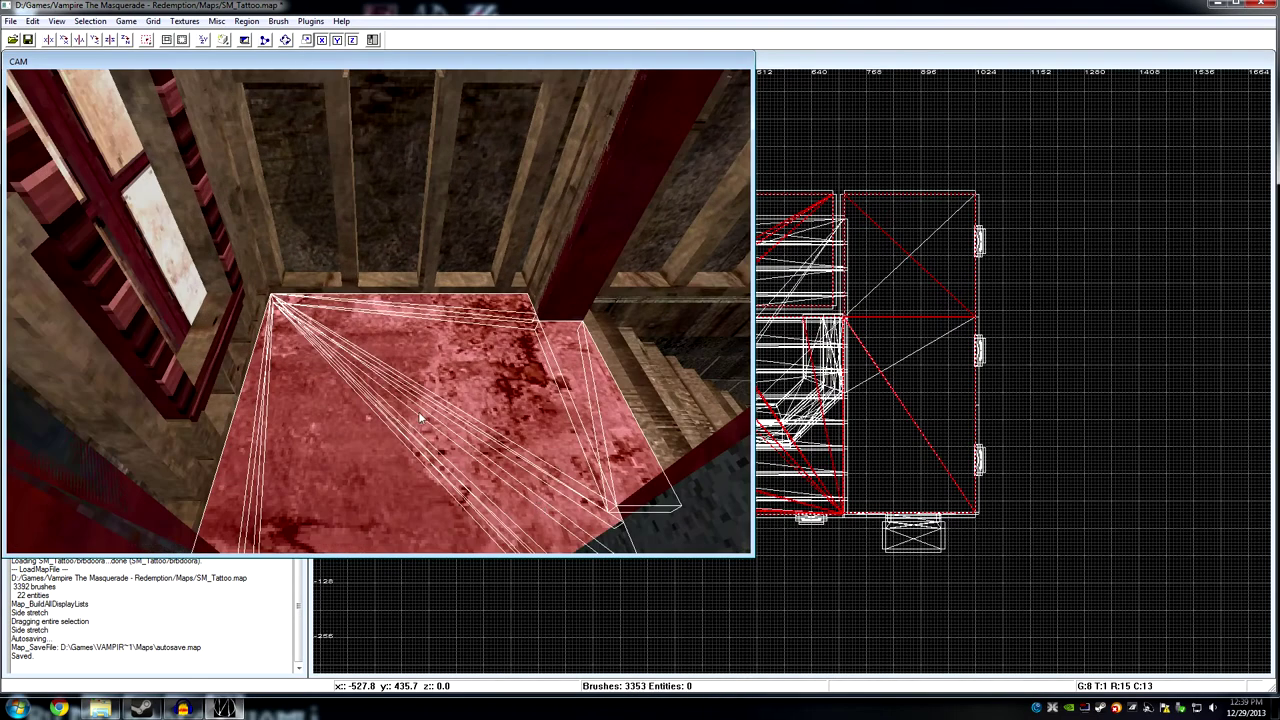
Move over the landing and the counter room to check that every floor brush is selected.
right_click_drag(429, 351, 430, 477)
key("Right")
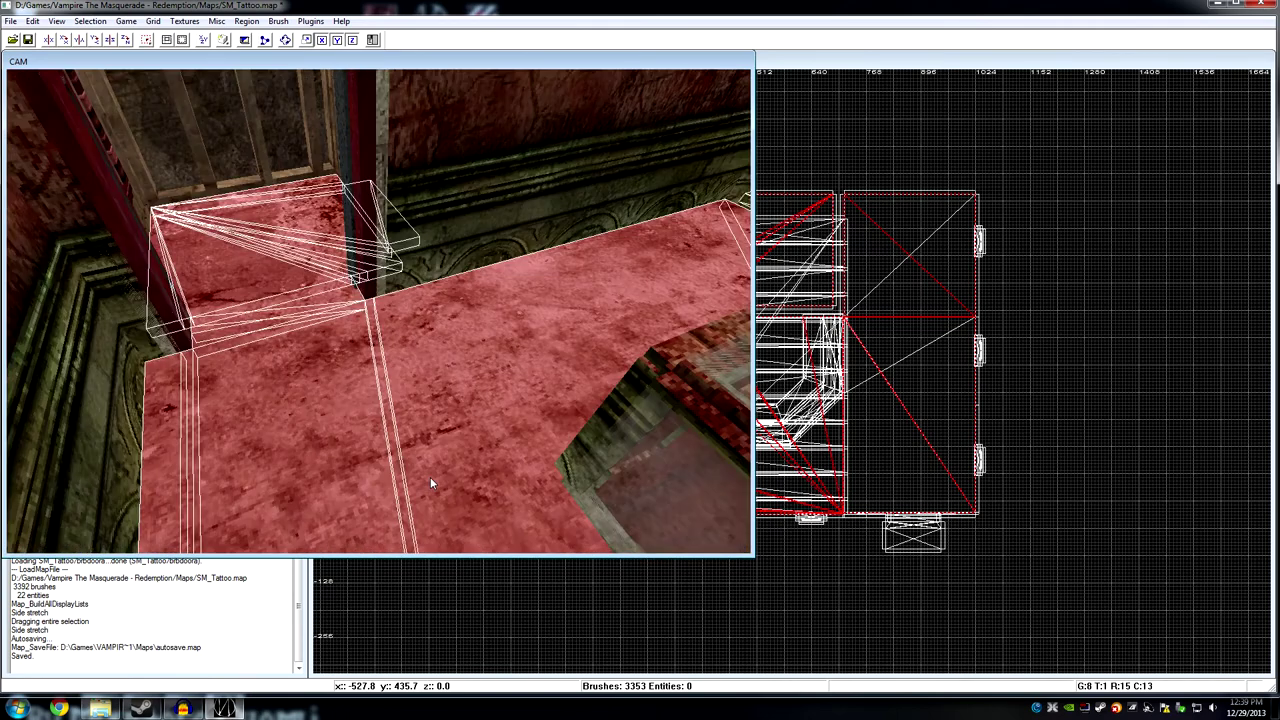
key("Up")
key("Up")
key("Left")
key("Left")
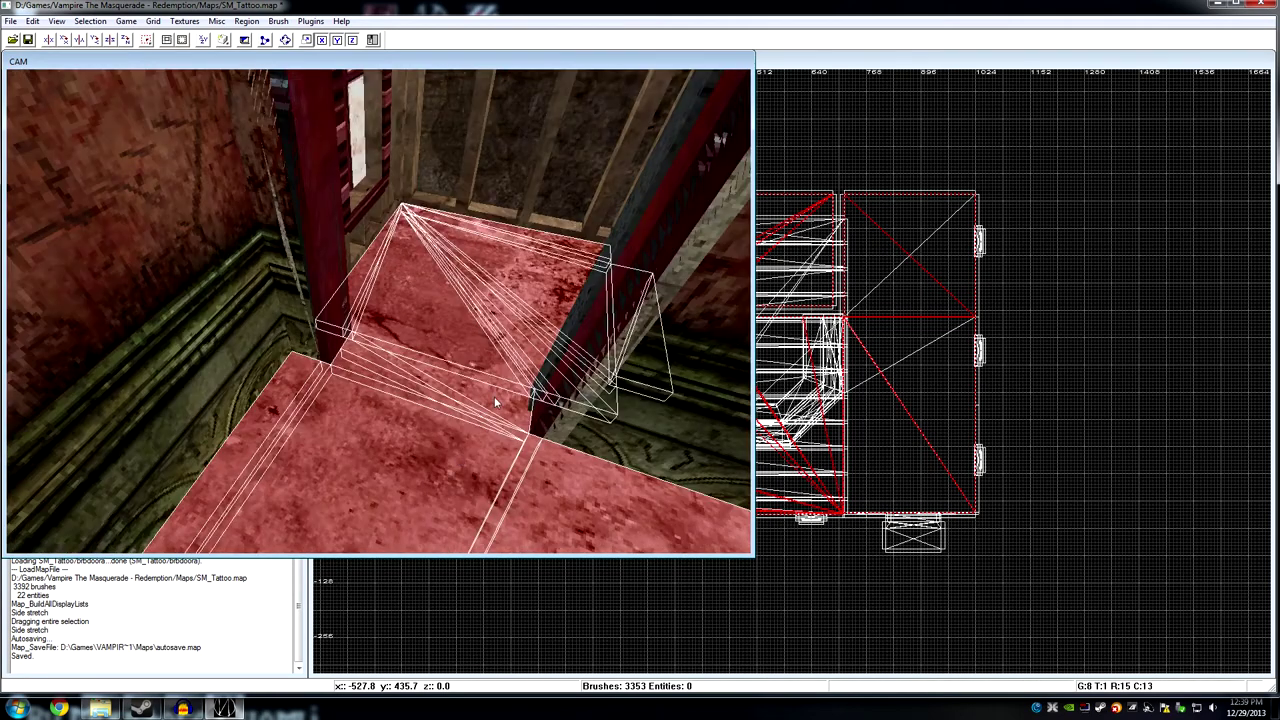
key("Up")
key("Up")
key("Right")
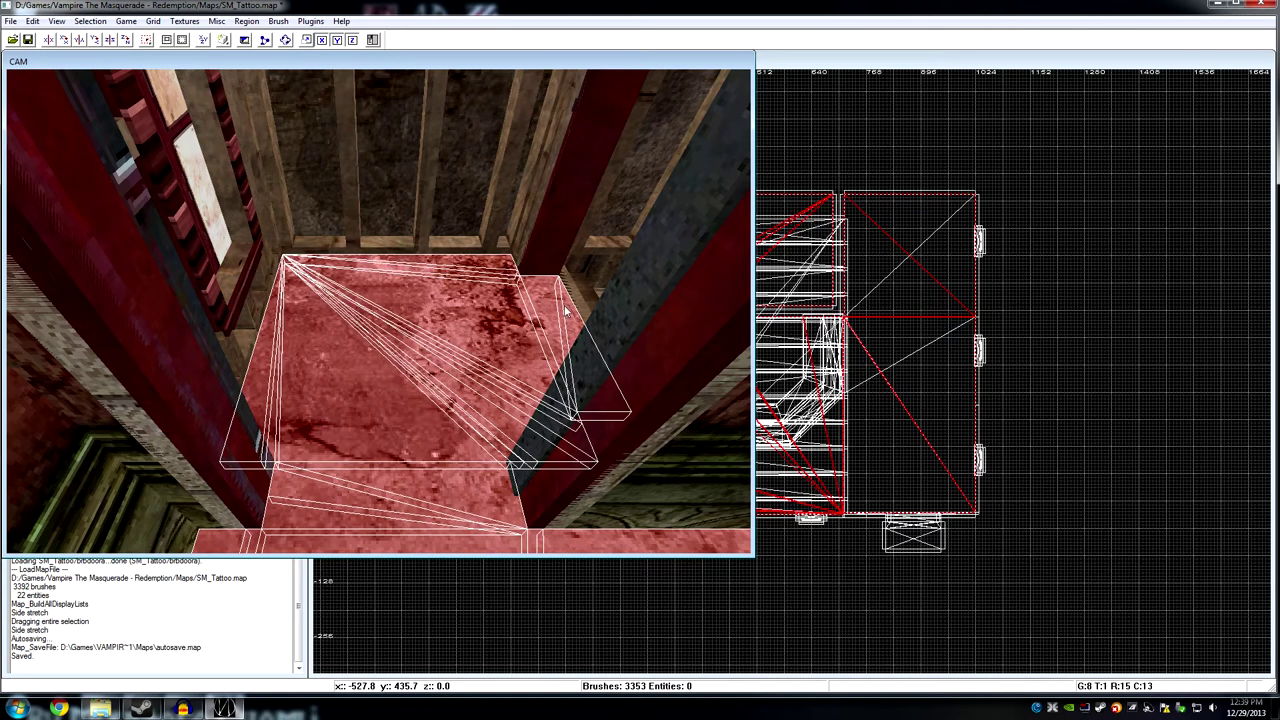
mouse_move(294, 342)
right_mouse_down()
mouse_move(491, 479)
mouse_move(556, 460)
right_mouse_up()
key("Left")
key("Left")
key("Up")
key("Up")
key("Up")
key("Up")
key("Left")
key("Left")
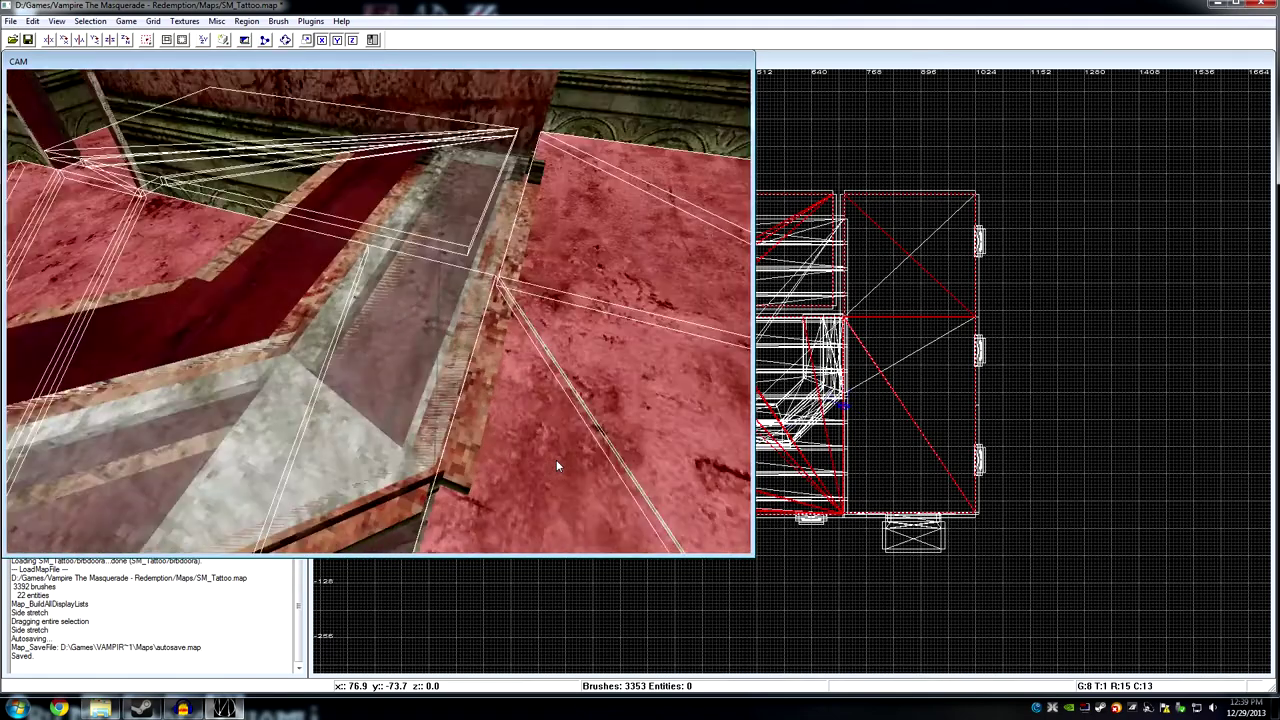
Apply the Walk surface flag to the selected floor brushes, close the surface settings and clear the selection.
key("Left")
left_click_drag(912, 408, 910, 403)
left_click(219, 218)
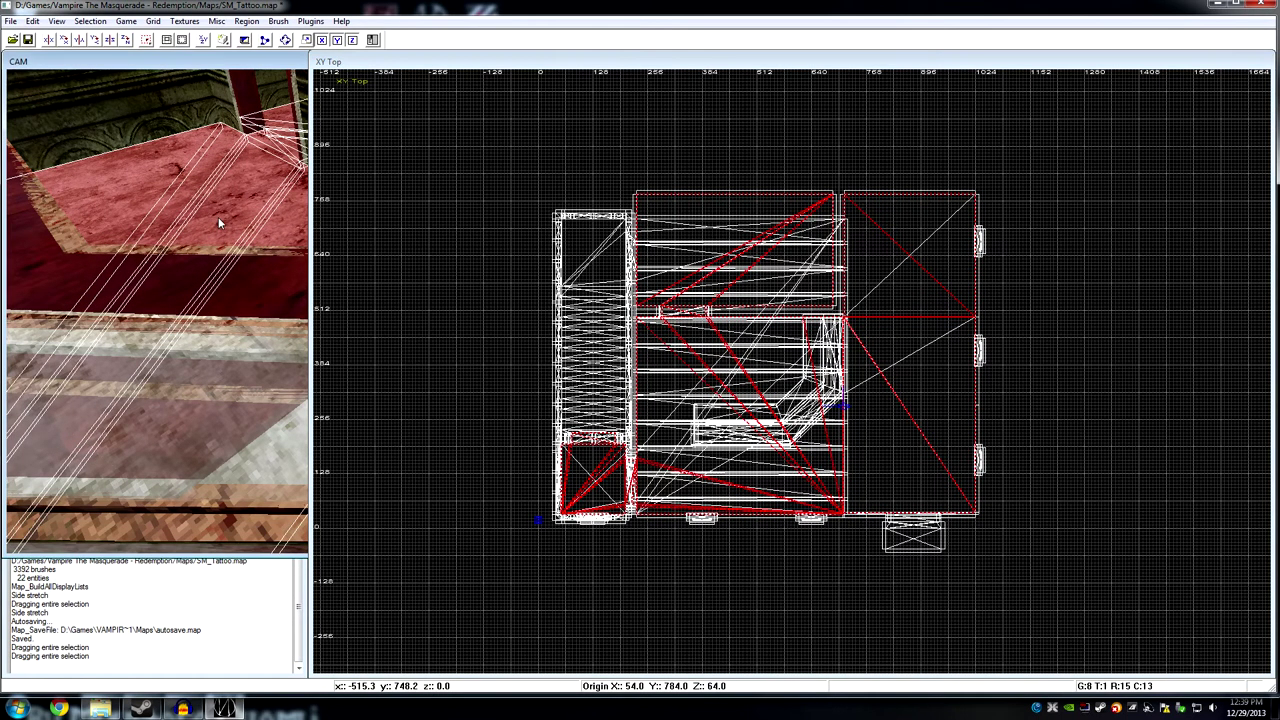
right_click_drag(218, 217, 246, 210)
left_click(235, 64)
mouse_move(322, 172)
right_mouse_down()
mouse_move(399, 239)
mouse_move(361, 406)
mouse_move(381, 412)
mouse_move(376, 362)
mouse_move(430, 286)
mouse_move(440, 318)
mouse_move(420, 276)
mouse_move(334, 346)
mouse_move(460, 357)
right_mouse_up()
key("s")
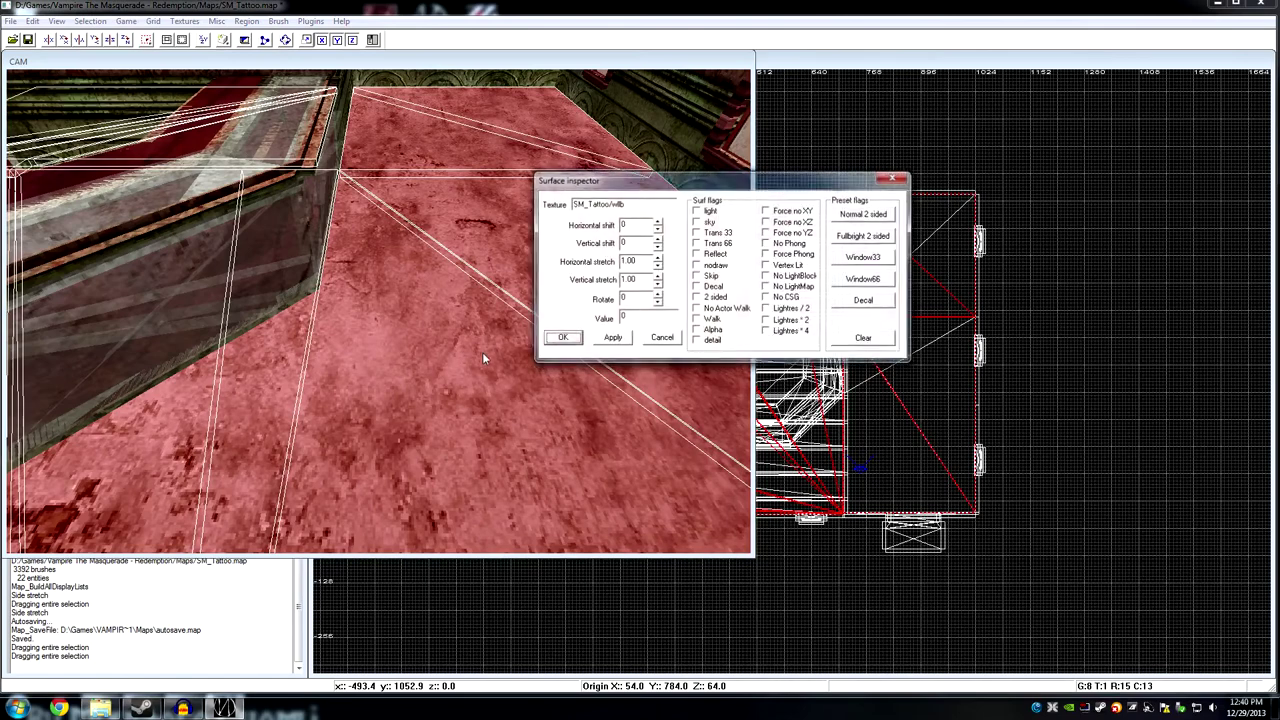
left_click(608, 342)
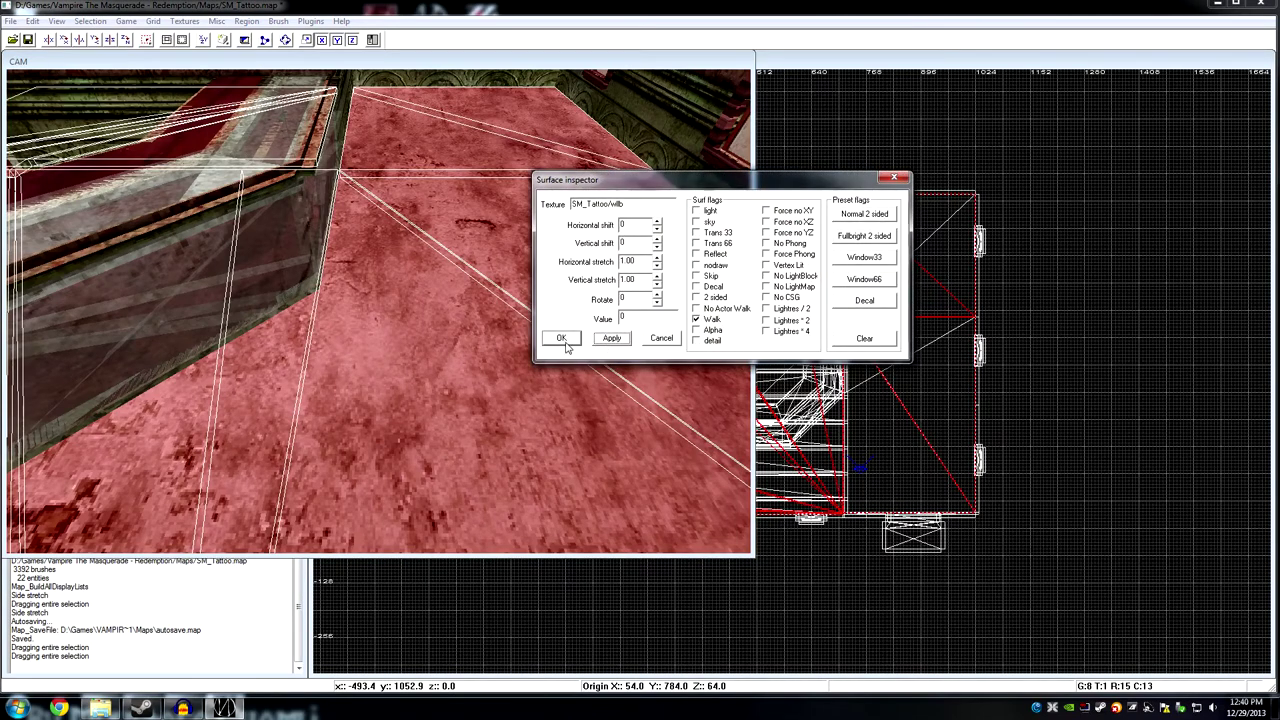
left_click(564, 343)
left_click(491, 392)
key("Escape")
key("a")
right_click_drag(496, 306, 511, 327)
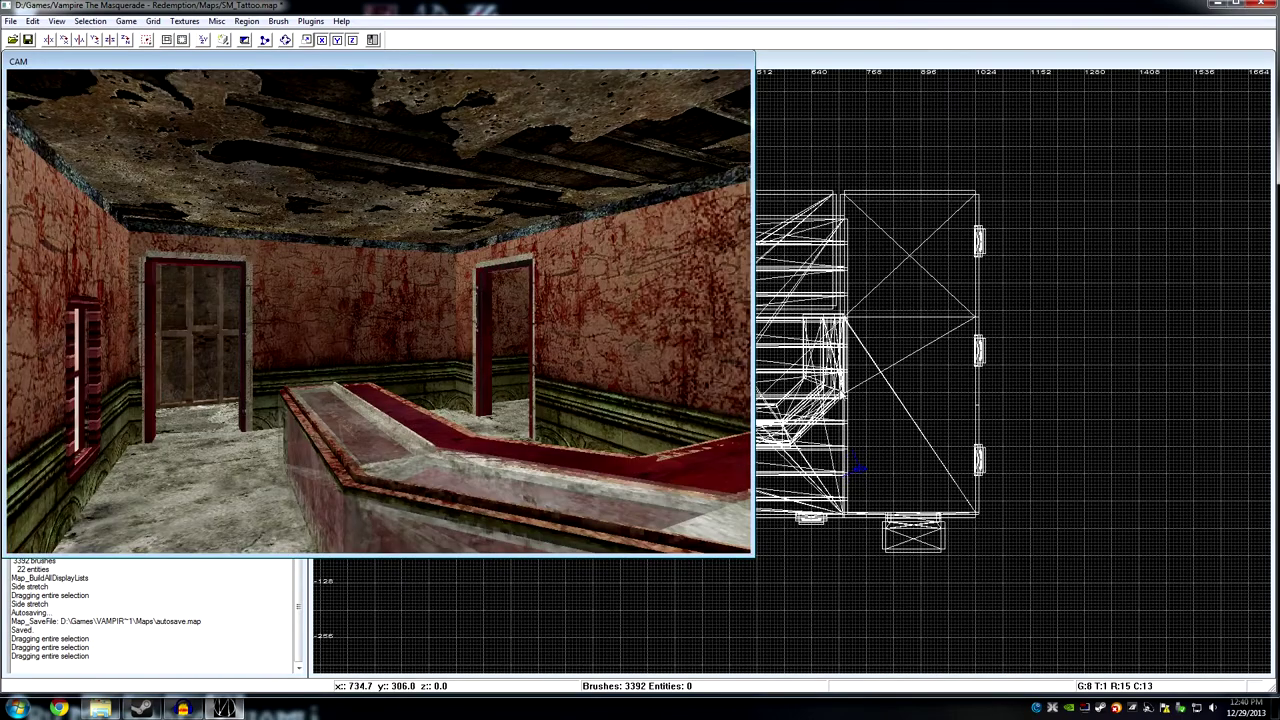
Create a light entity in the counter room and raise it near the ceiling, to about Z 264.
right_click_drag(834, 385, 890, 364)
right_click(804, 337)
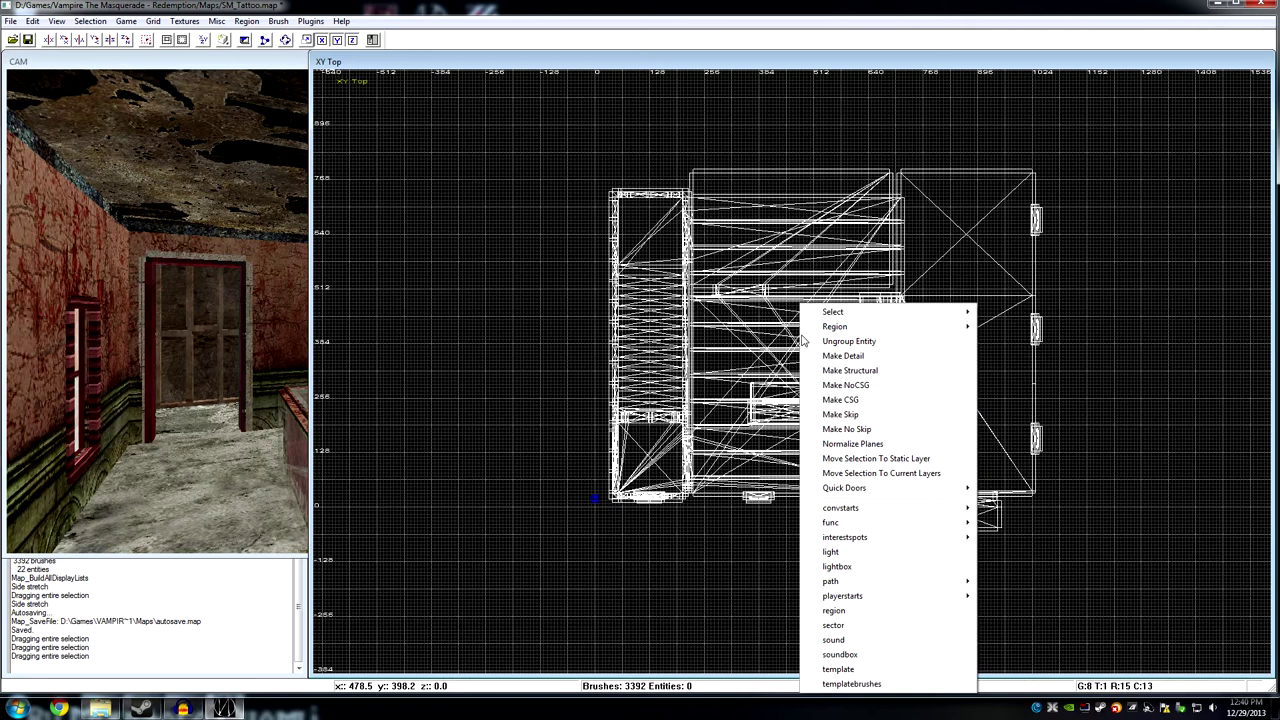
left_click(858, 555)
left_click_drag(761, 392, 773, 388)
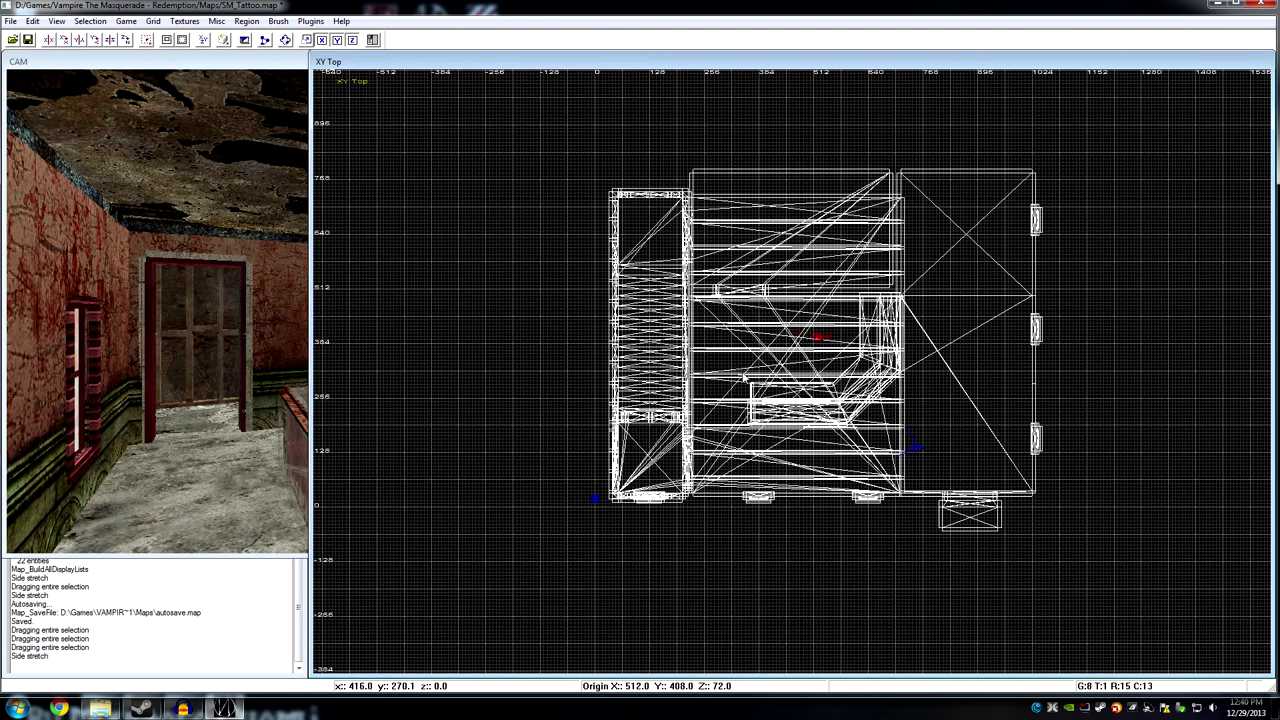
left_click(204, 42)
left_click_drag(811, 457, 842, 379)
left_click(204, 42)
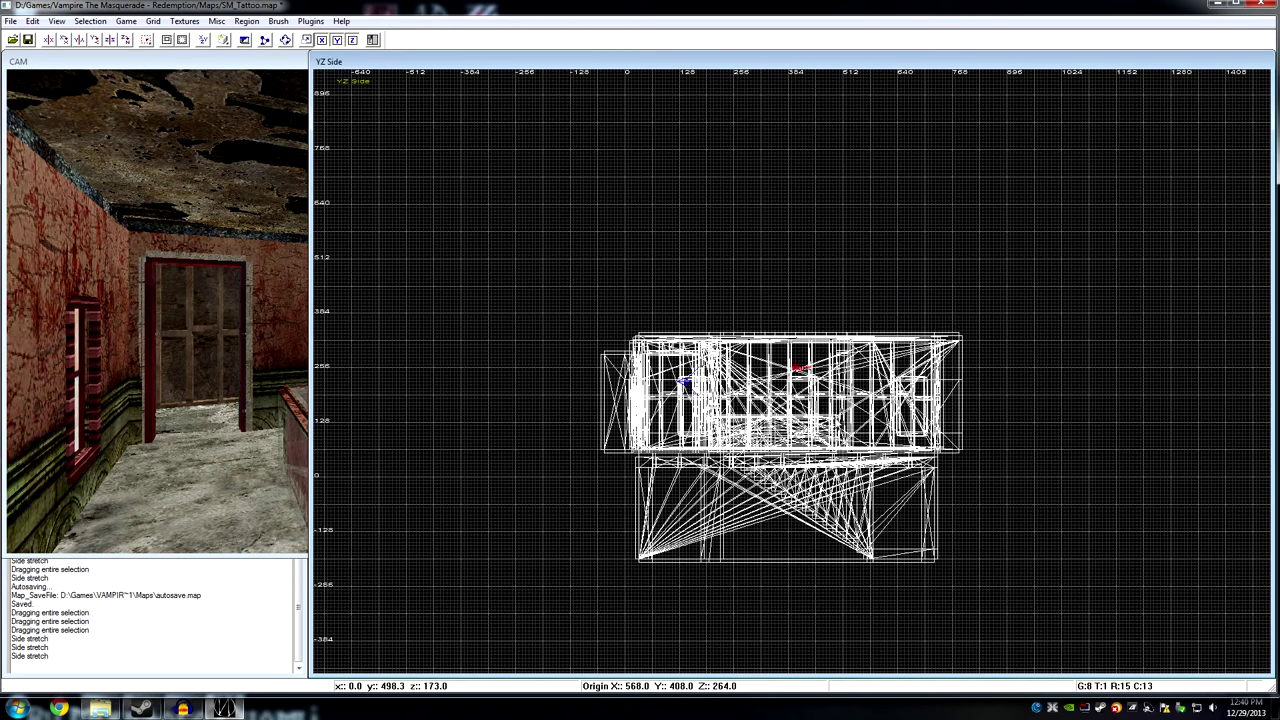
left_click(204, 42)
Position the light in plan and duplicate it so each of the three main rooms has one, then clear the selection.
mouse_move(817, 456)
left_mouse_down()
mouse_move(803, 450)
mouse_move(920, 422)
mouse_move(929, 355)
mouse_move(723, 325)
left_mouse_up()
key("space")
key("Escape")
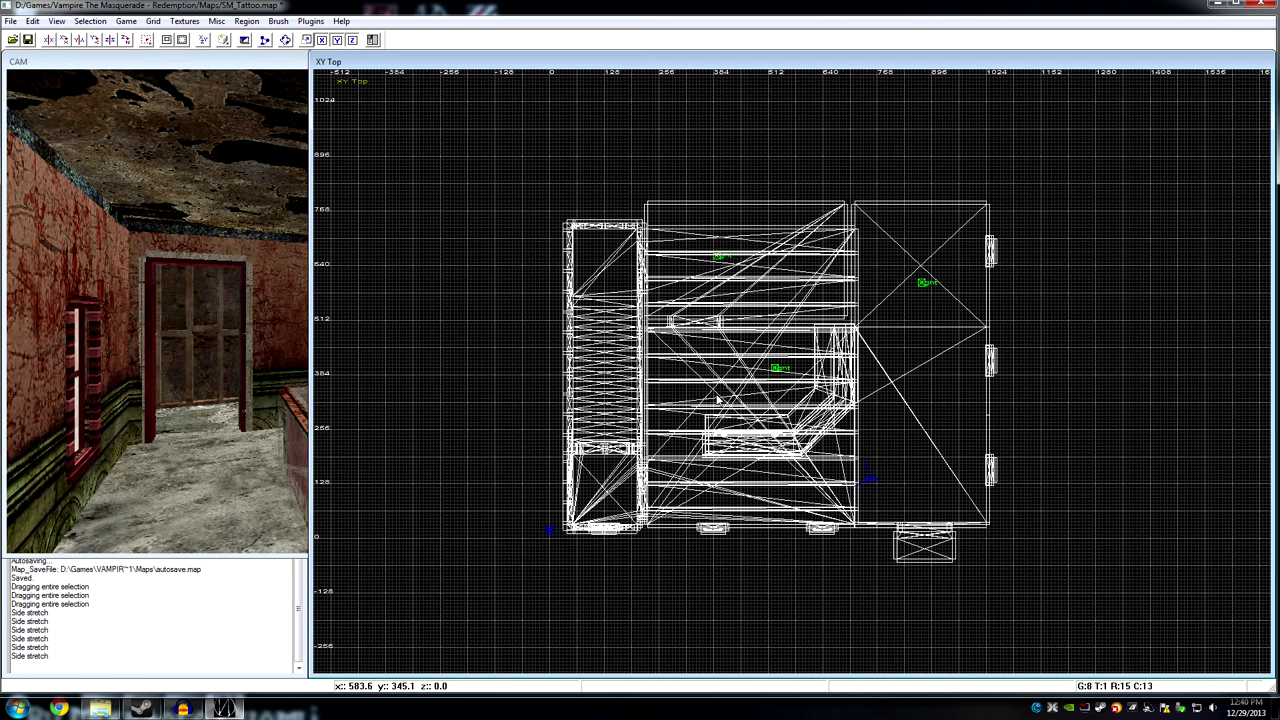
Move the camera through the large room and the stairwell to examine the light placement and the spaces.
right_click_drag(144, 360, 167, 365)
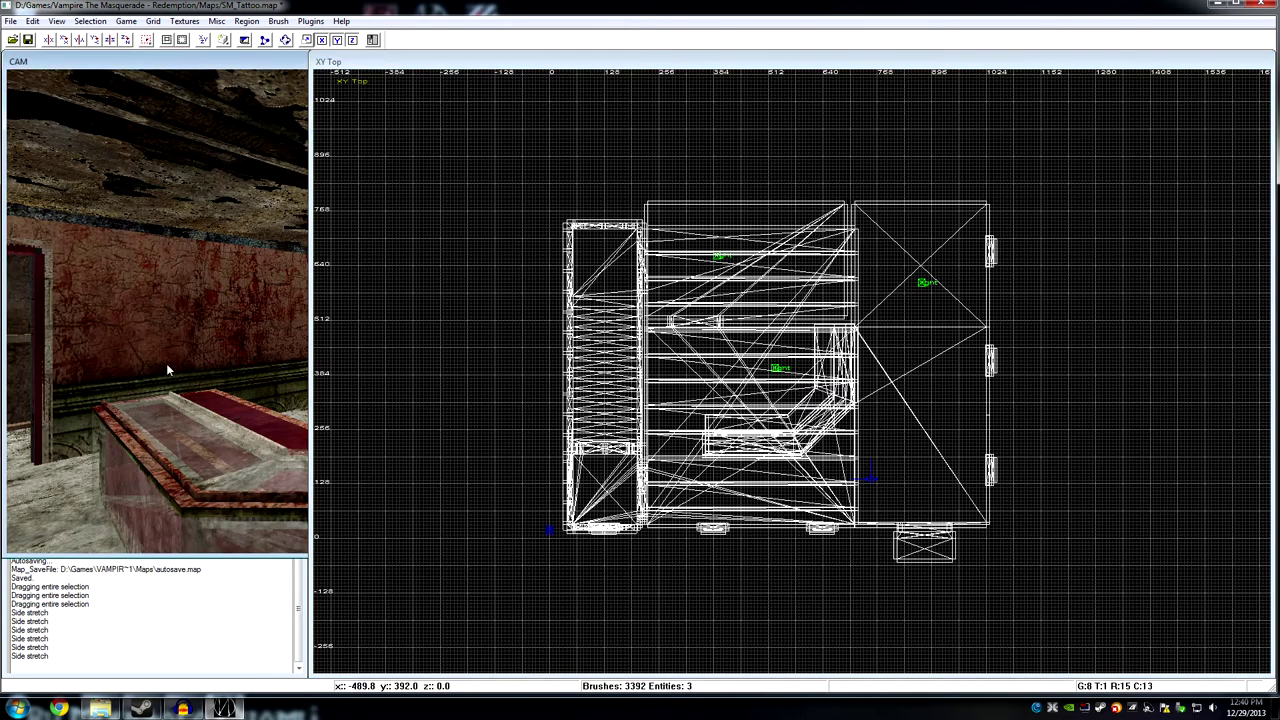
left_click(268, 66)
key("Right")
key("Right")
key("Up")
key("Up")
key("Up")
key("Up")
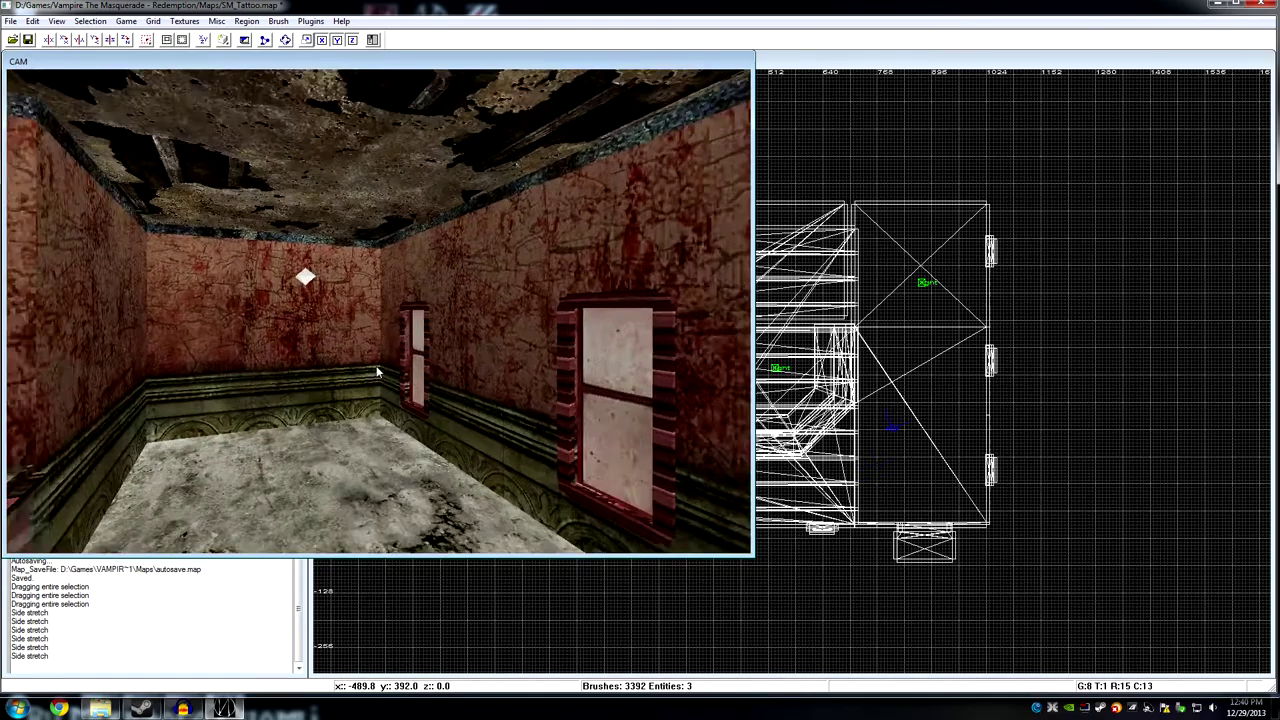
key("Left")
key("Left")
key("Left")
key("Left")
key("Left")
key("Left")
key("Left")
key("Left")
key("Left")
key("Left")
right_click_drag(377, 372, 408, 376)
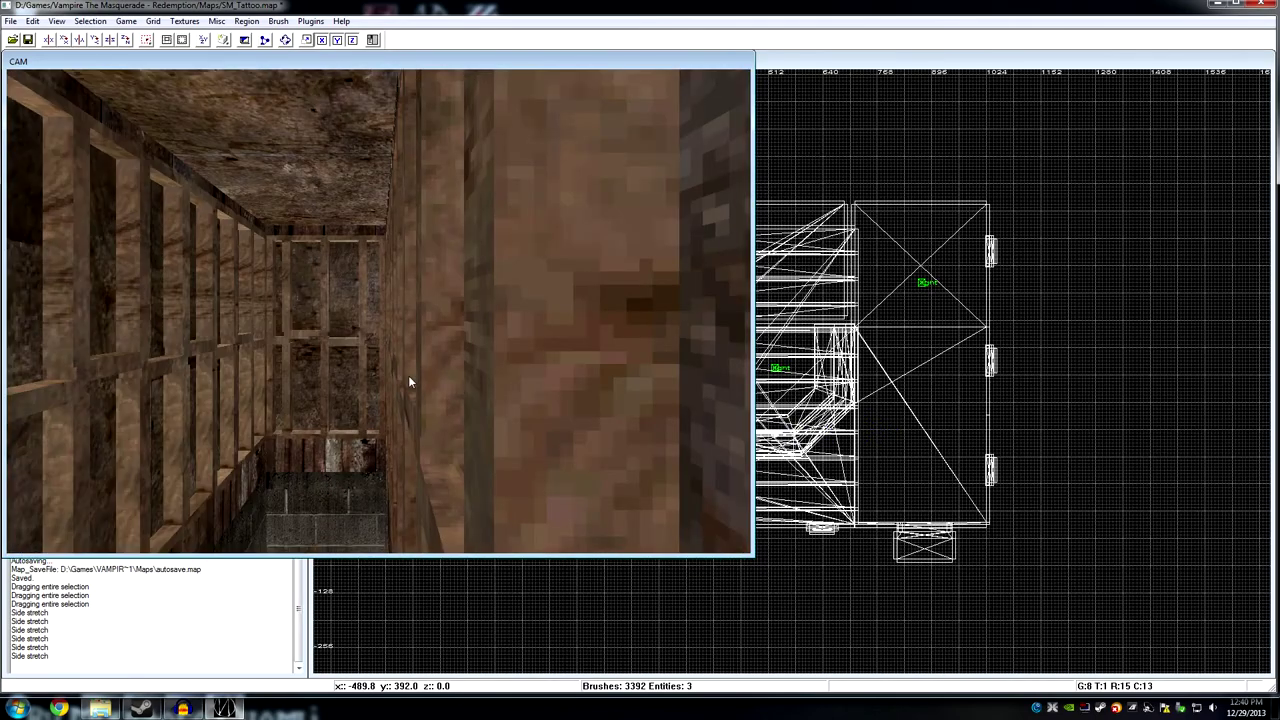
Return the camera to the counter room and view the light above the counter.
left_click(795, 398)
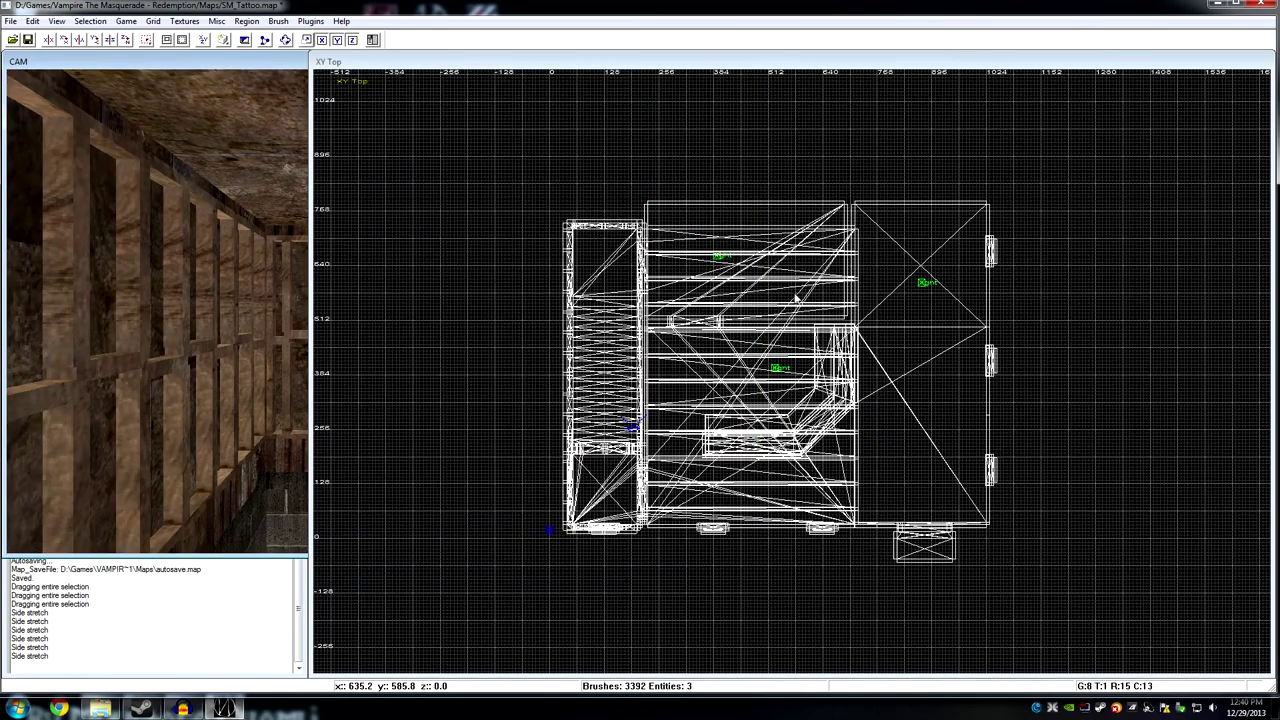
right_click_drag(245, 337, 252, 340)
left_click(218, 64)
right_click_drag(309, 309, 508, 390)
left_click(948, 373)
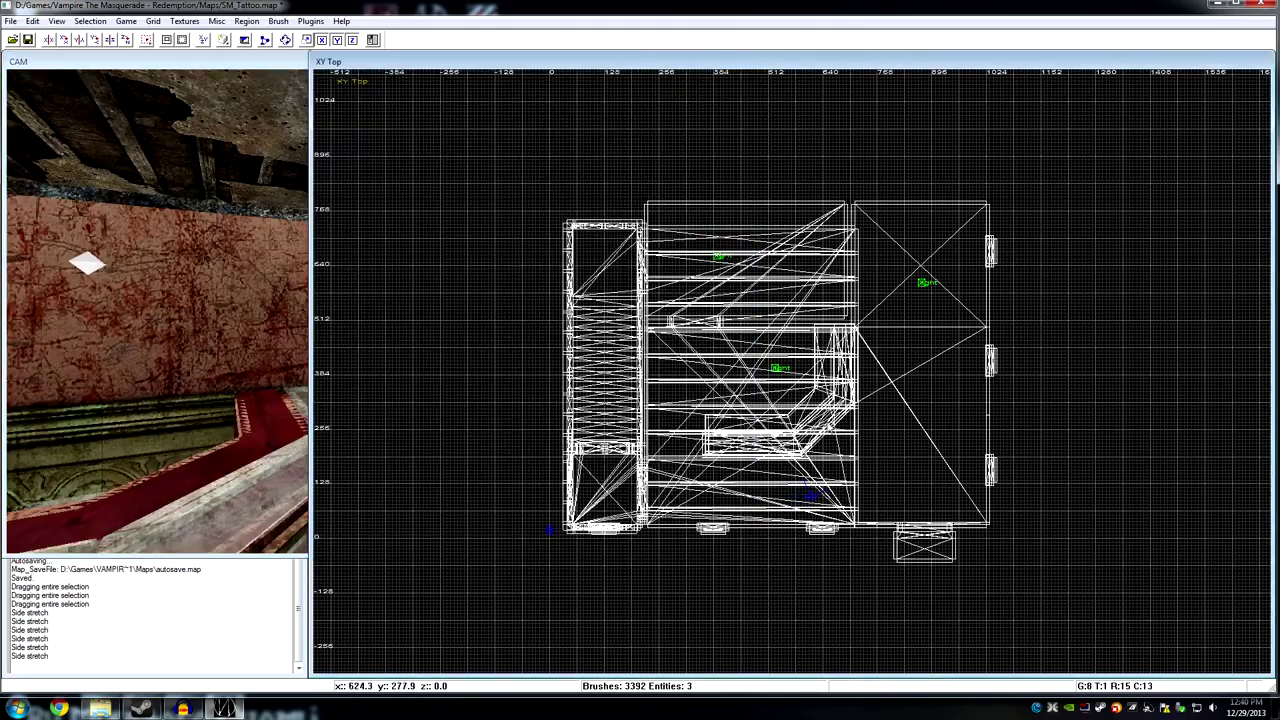
Draw a brush about 328 by 768 units around the large room east of the counter in the top view.
right_click_drag(909, 439, 899, 400)
scroll(903, 396, "up", 5)
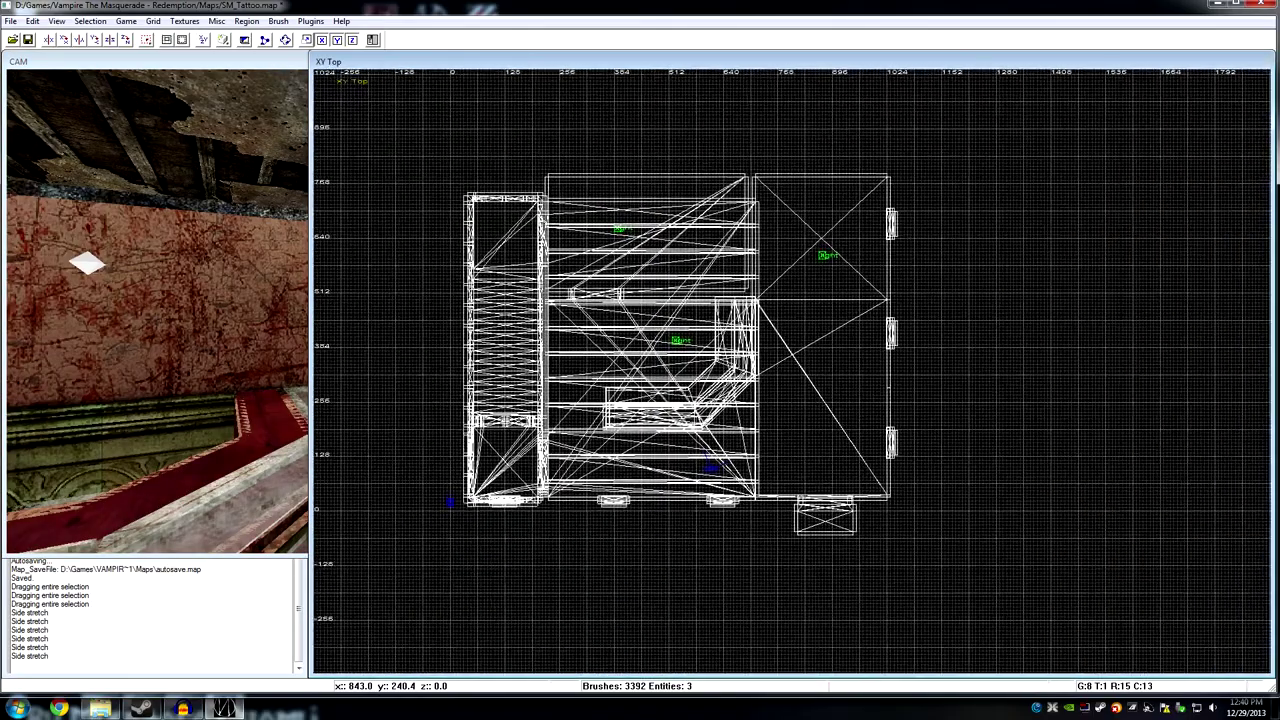
mouse_move(718, 88)
left_mouse_down()
mouse_move(936, 258)
mouse_move(927, 600)
left_mouse_up()
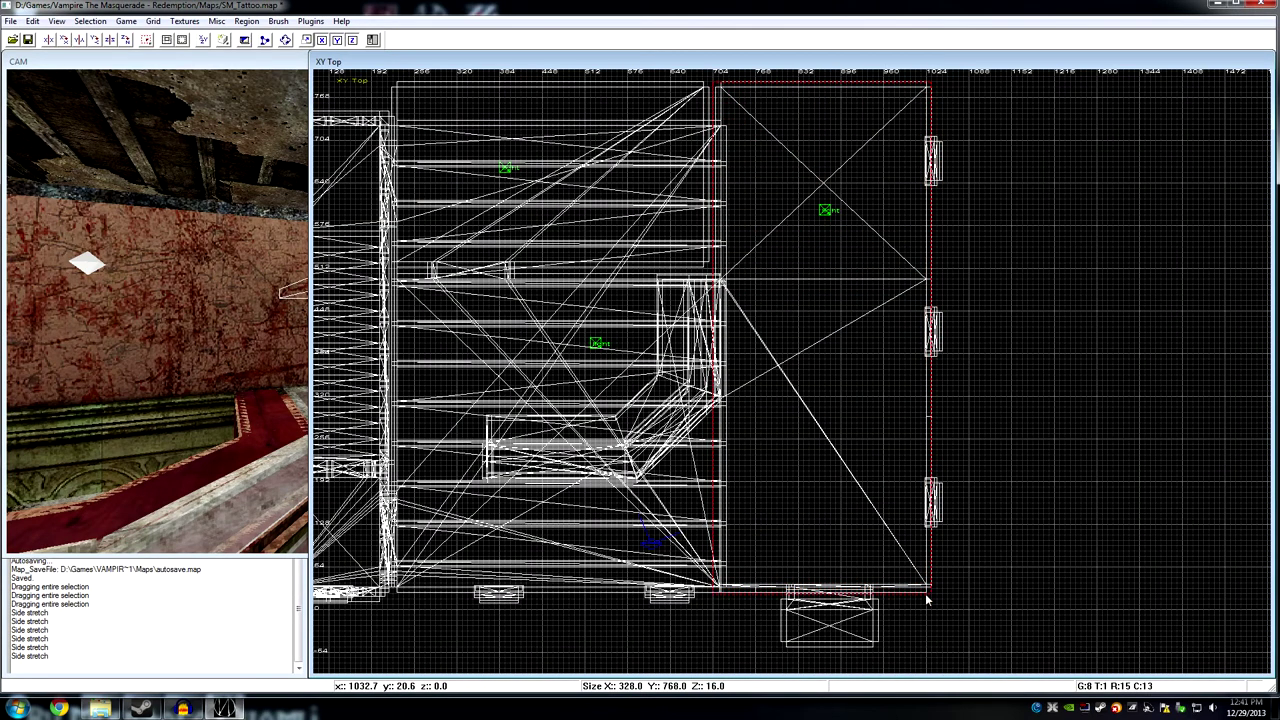
Move the new brush's west edge to the dividing wall and stretch the brush from floor to ceiling in the front view.
left_click_drag(612, 379, 619, 379)
left_click_drag(596, 331, 606, 331)
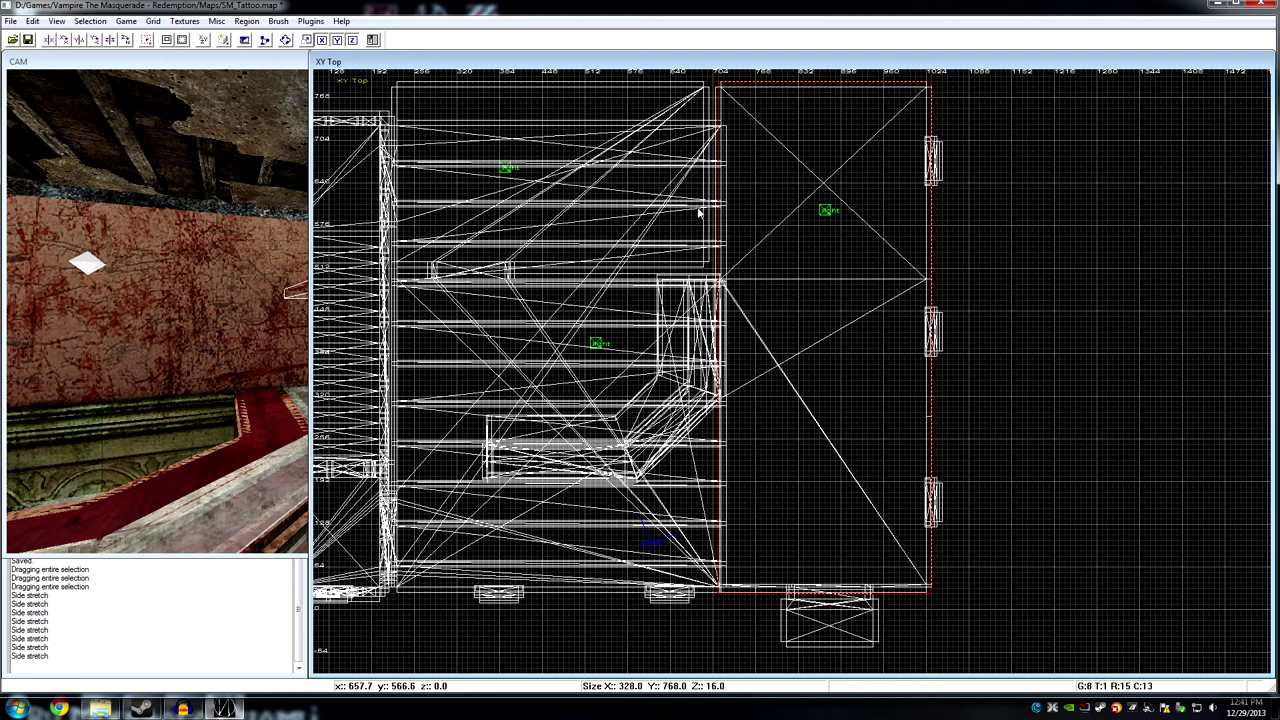
key("Right")
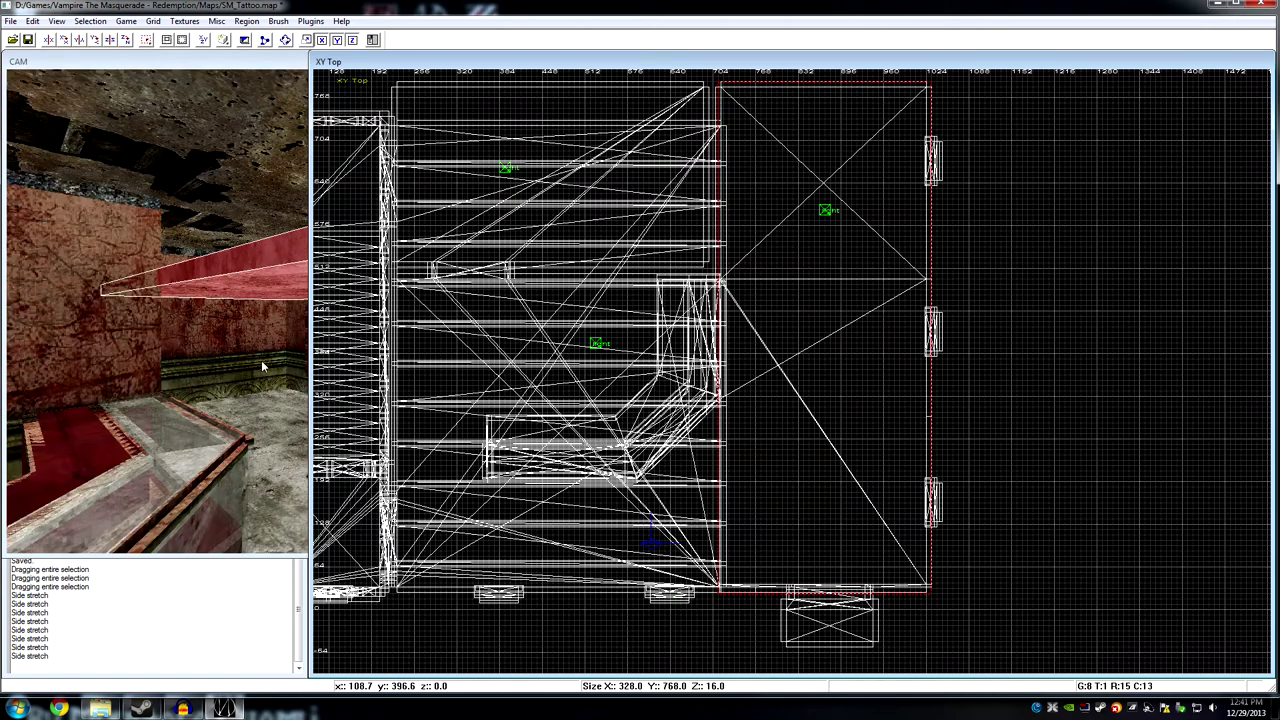
left_click(286, 340)
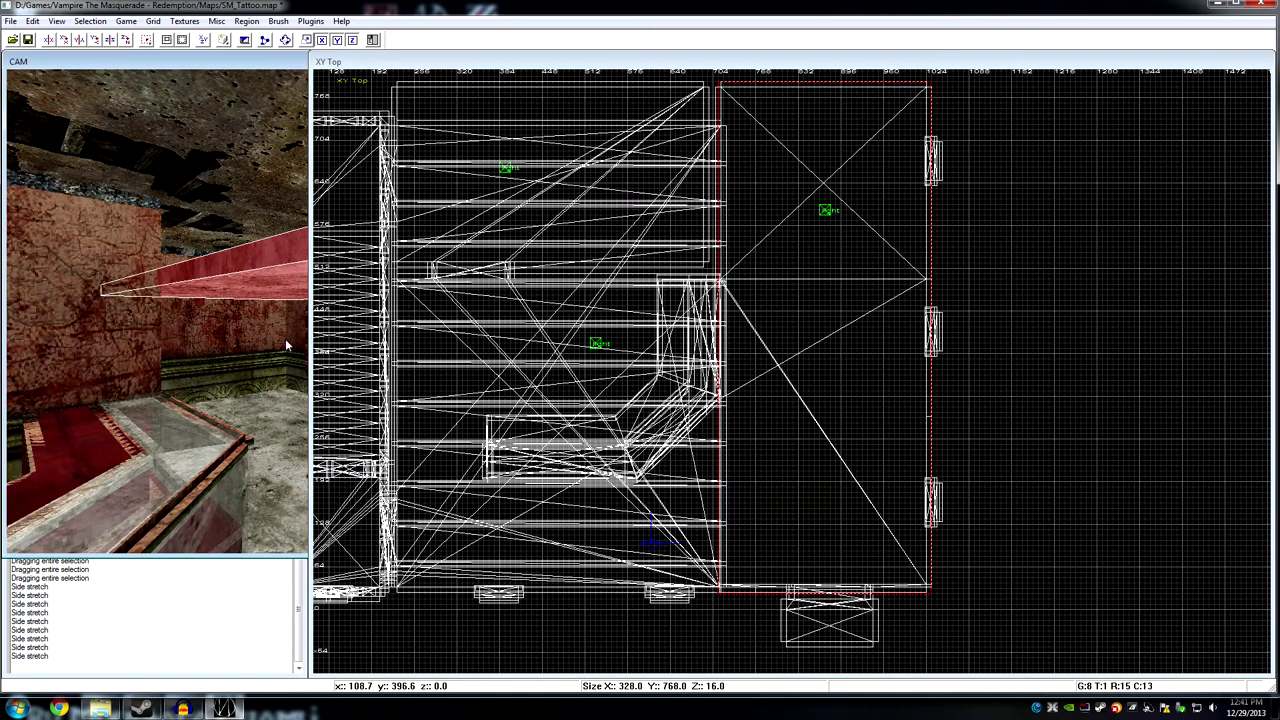
left_click(209, 44)
left_click_drag(905, 522, 893, 653)
left_click_drag(889, 290, 886, 237)
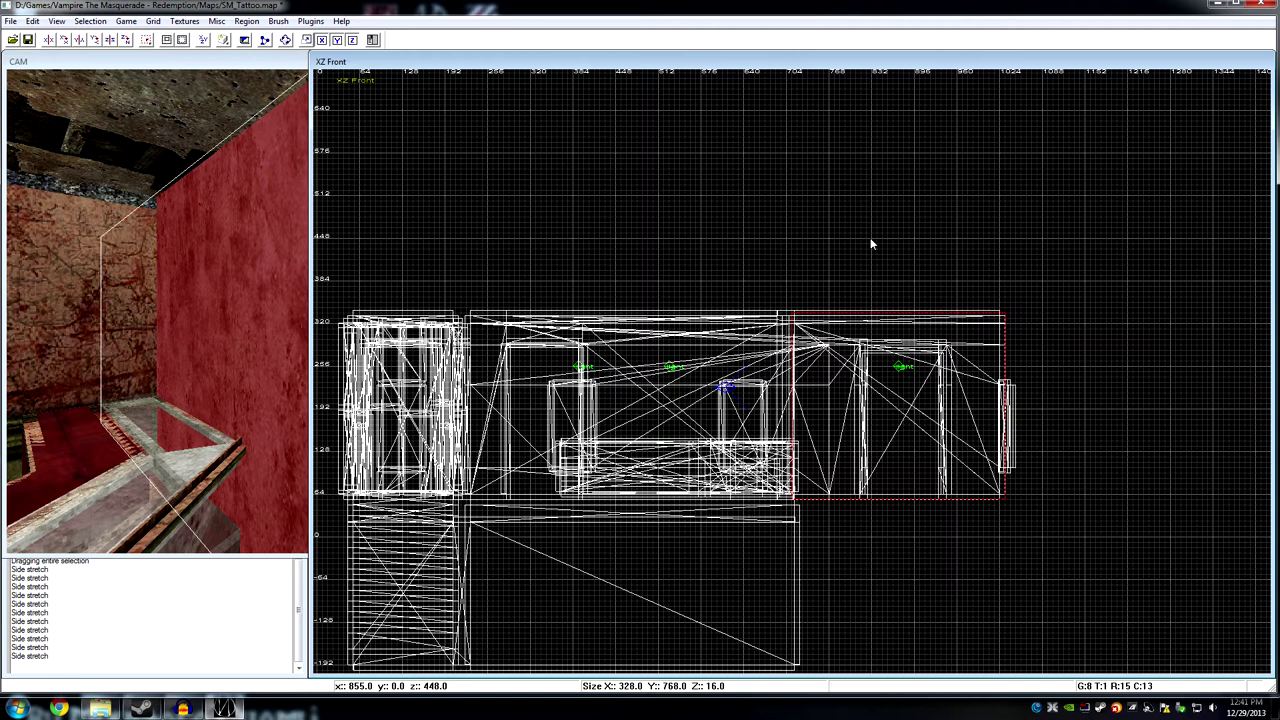
Turn the brush around the large room into a sector entity and clear the selection.
left_click(216, 323)
right_click_drag(216, 323, 187, 320)
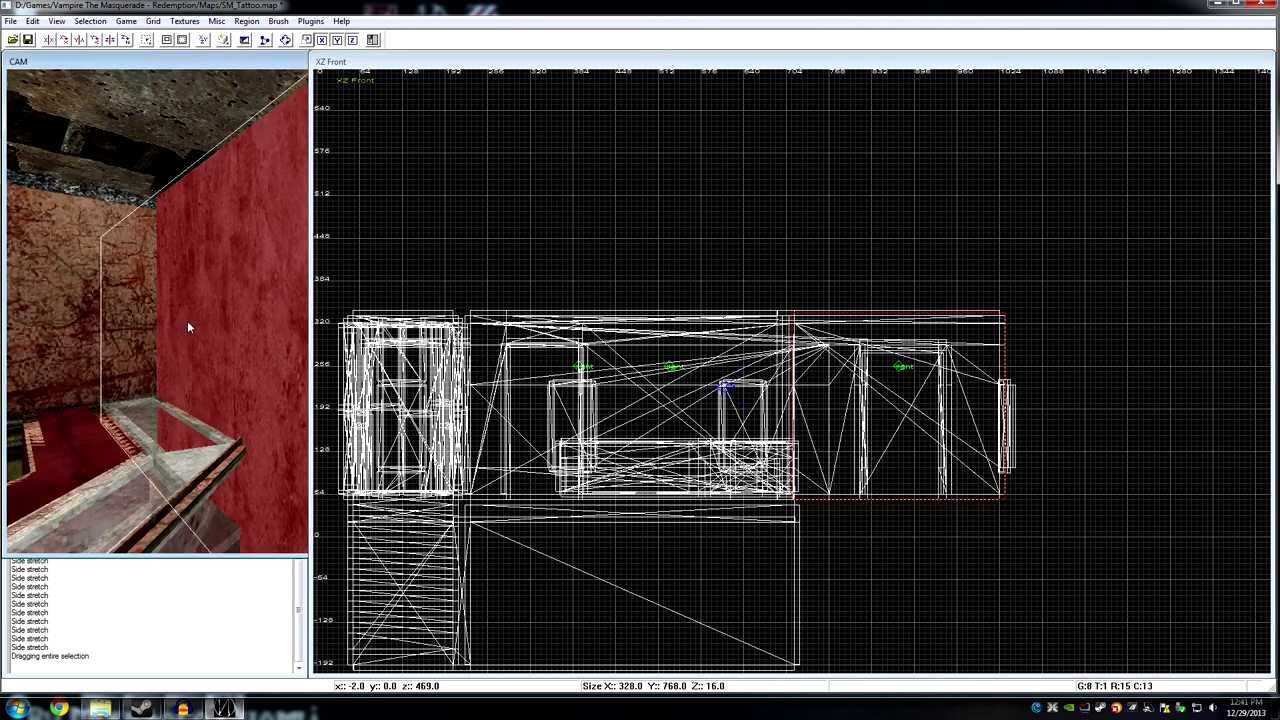
right_click(726, 297)
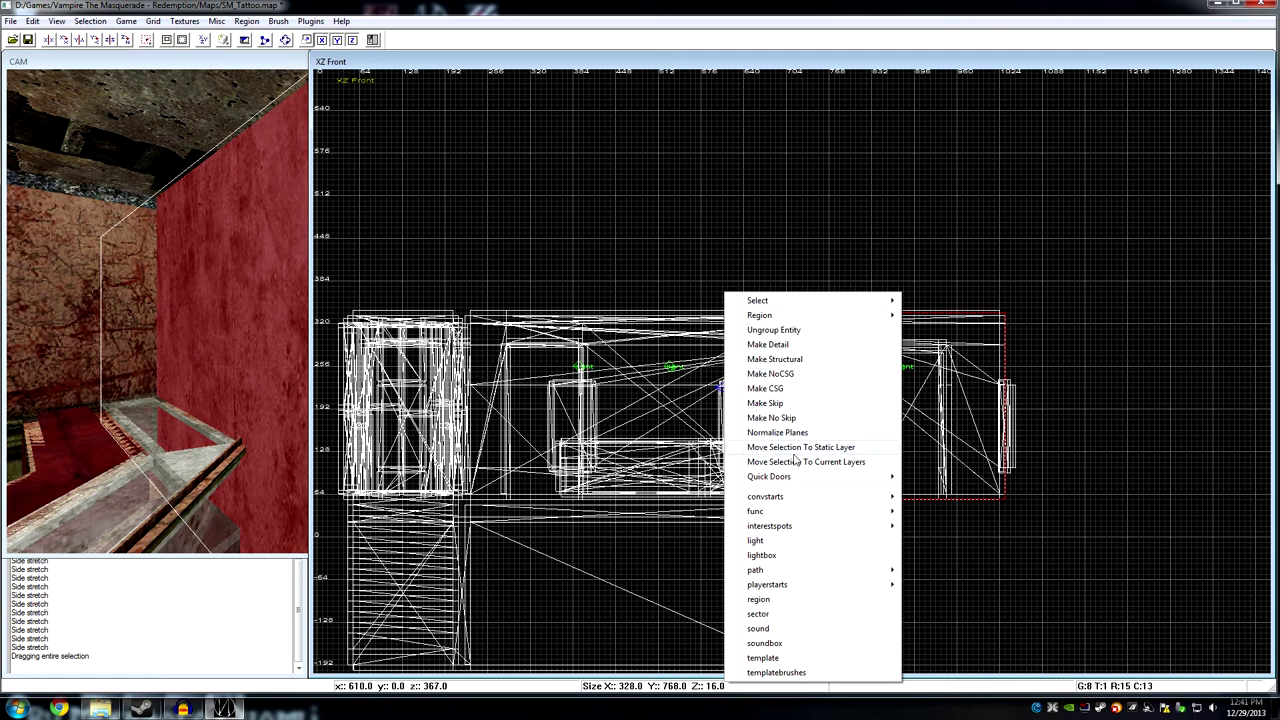
left_click(772, 617)
left_click(196, 304)
right_click_drag(196, 304, 223, 314)
key("Escape")
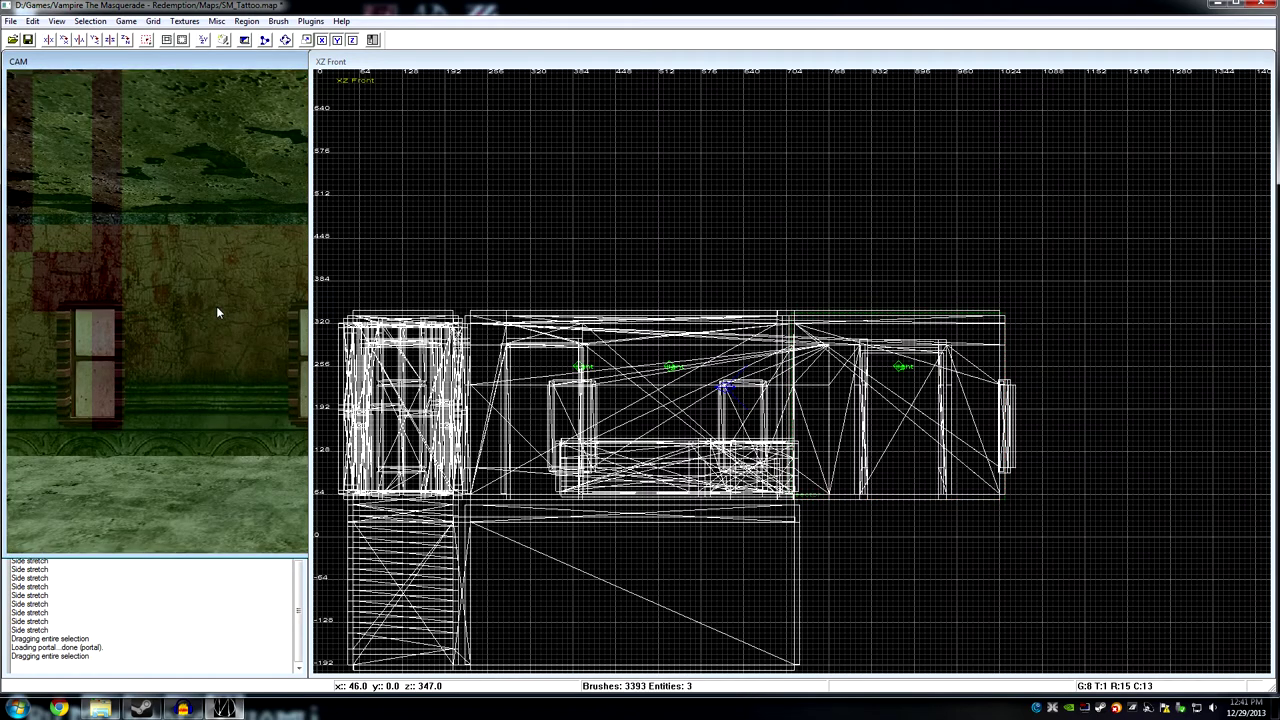
Enlarge the camera view and move through the large room to examine the sector volume and the counter area.
left_click(262, 118)
key("z")
key("a")
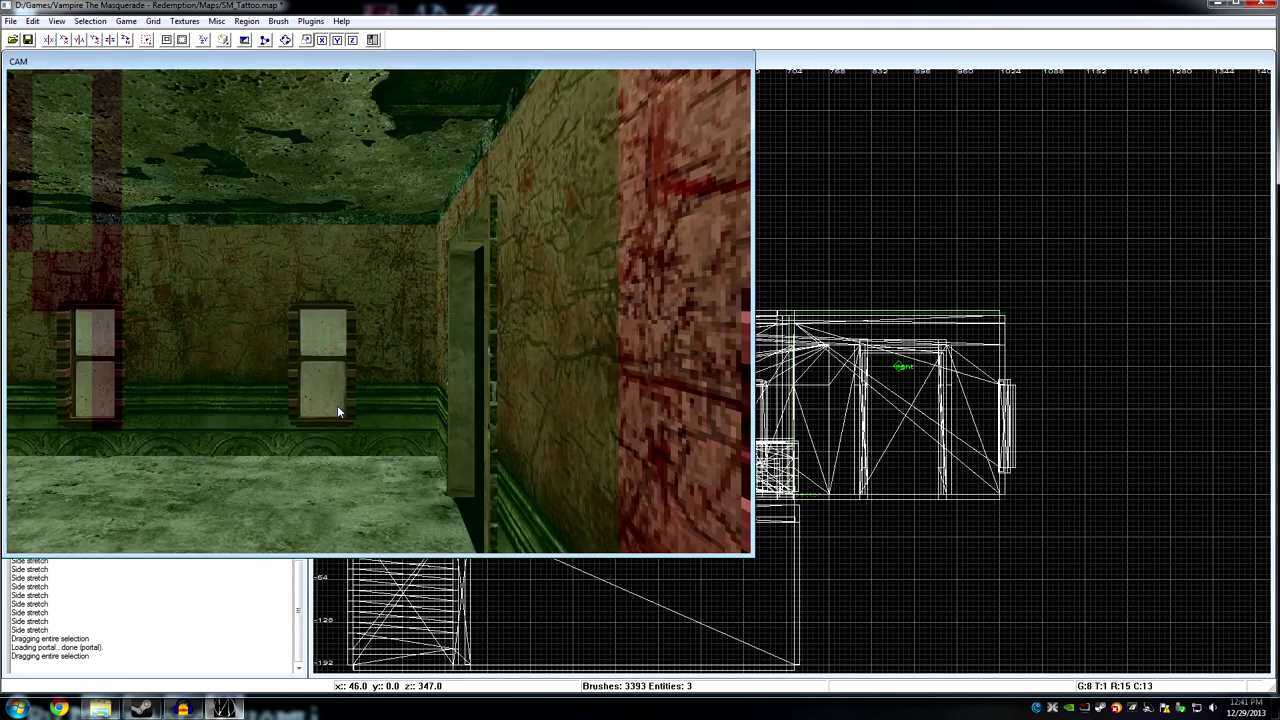
key("Up")
key("Up")
key("Up")
key("Up")
key("Left")
key("Up")
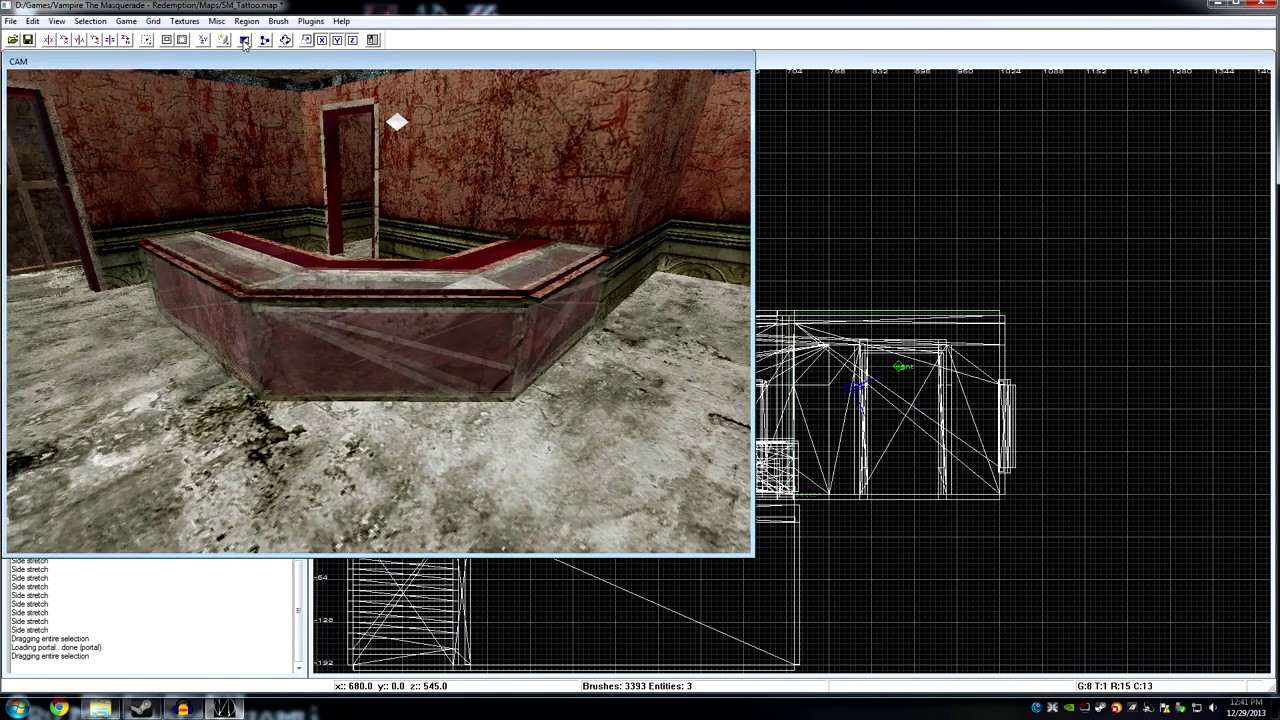
Draw a brush about 472 by 288 units over the room north of the counter room in the top view.
left_click(203, 41)
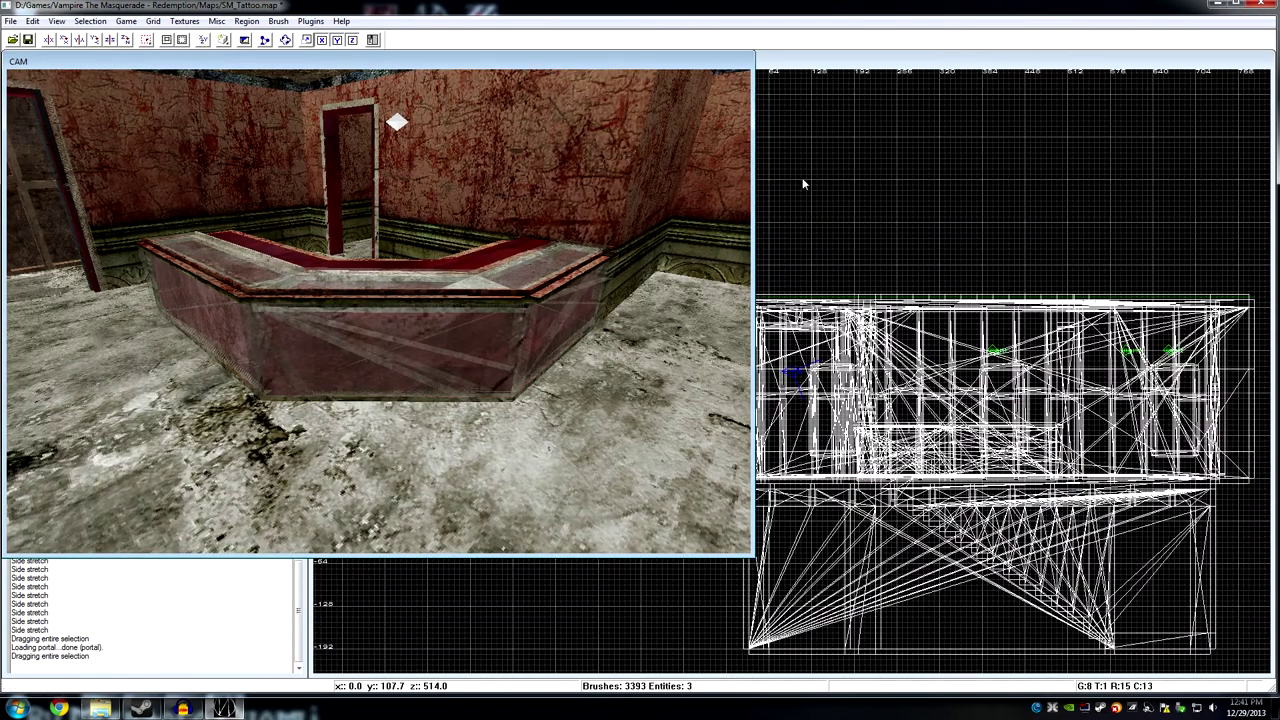
left_click(203, 40)
left_click(842, 264)
right_click_drag(759, 264, 841, 385)
scroll(780, 296, "down", 2)
right_click_drag(780, 296, 806, 313)
scroll(788, 293, "up", 1)
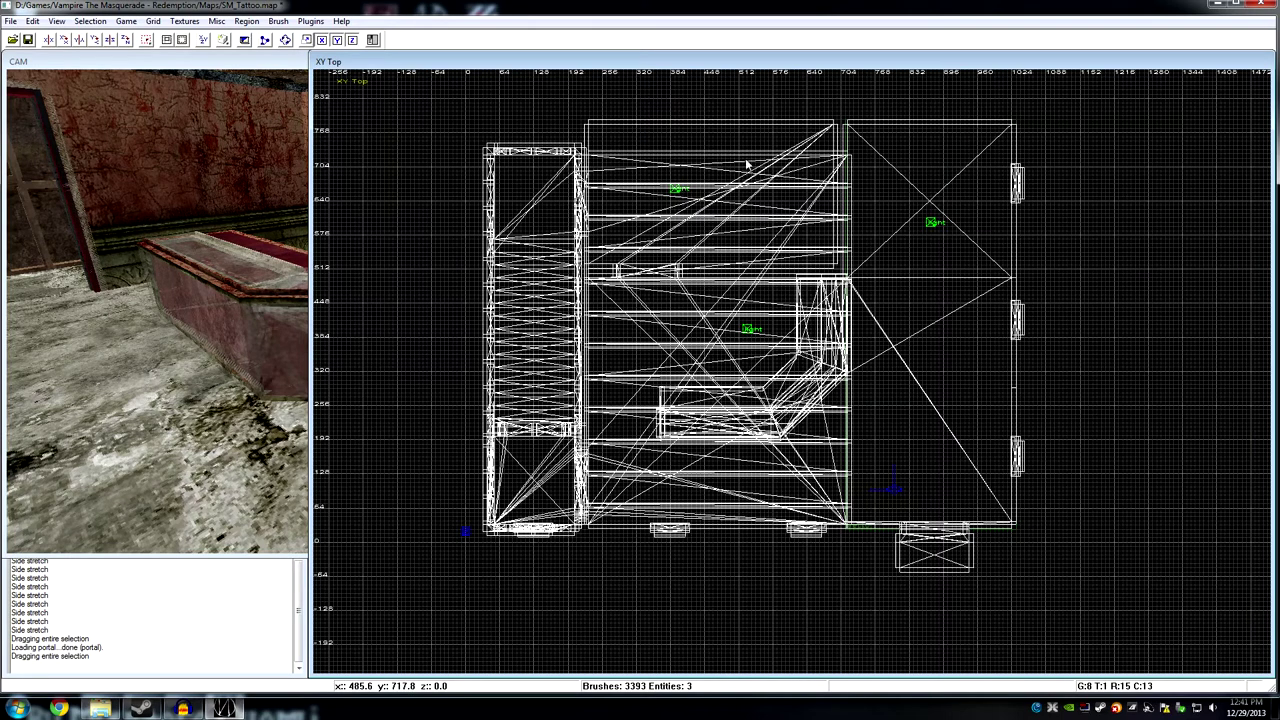
scroll(866, 212, "up", 1)
right_click_drag(866, 212, 885, 338)
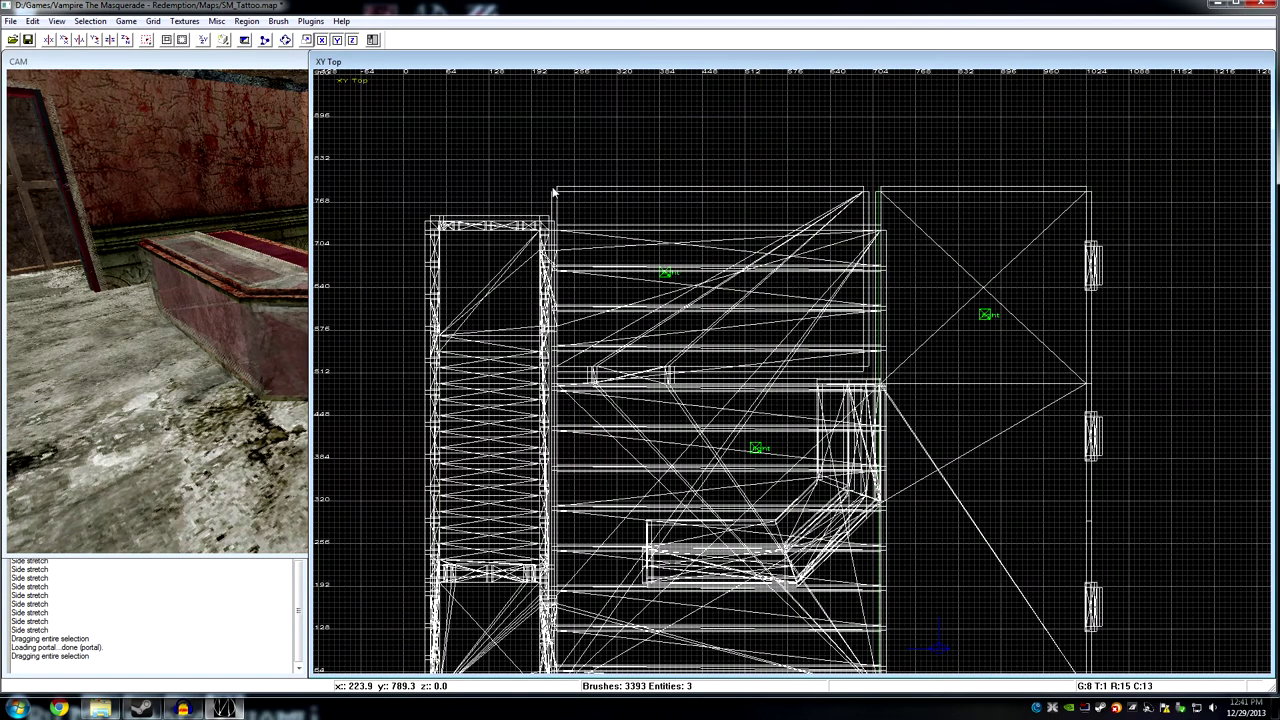
mouse_move(560, 201)
left_mouse_down()
mouse_move(885, 365)
mouse_move(866, 382)
left_mouse_up()
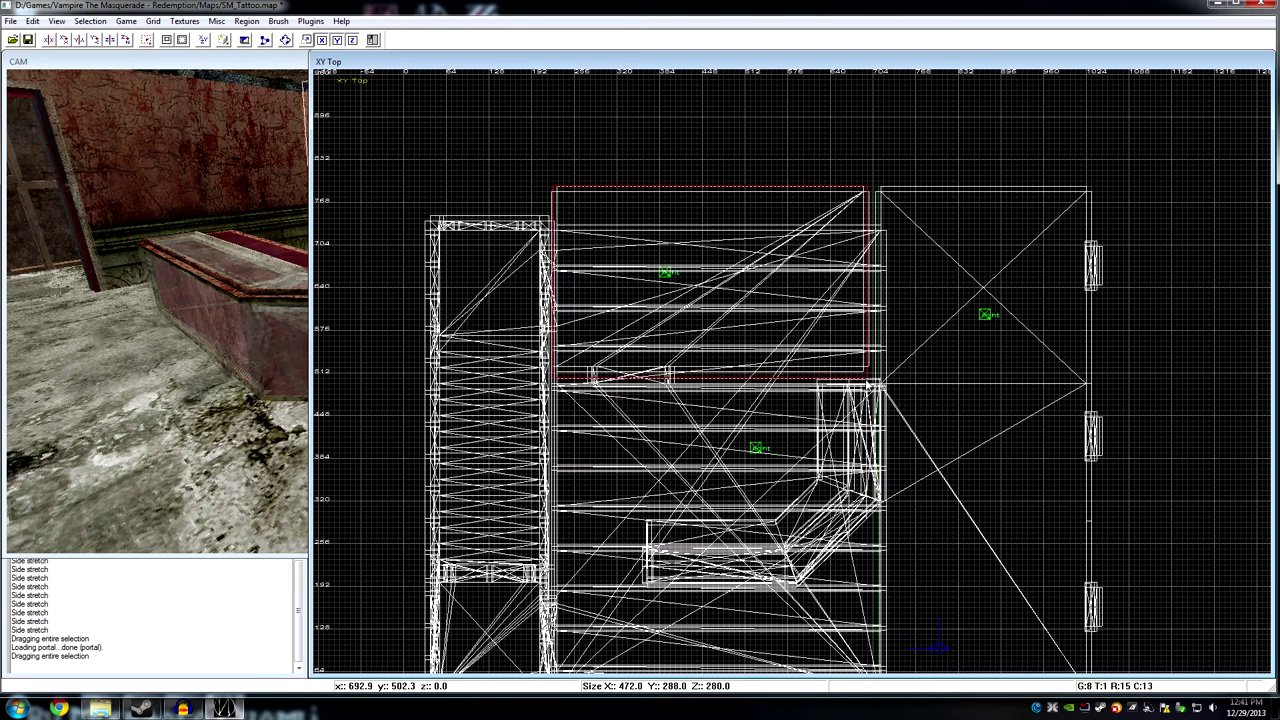
Check the brush at the room's doorway in the camera view, turn it into a sector entity and deselect it.
left_click(186, 219)
right_click_drag(188, 219, 190, 220)
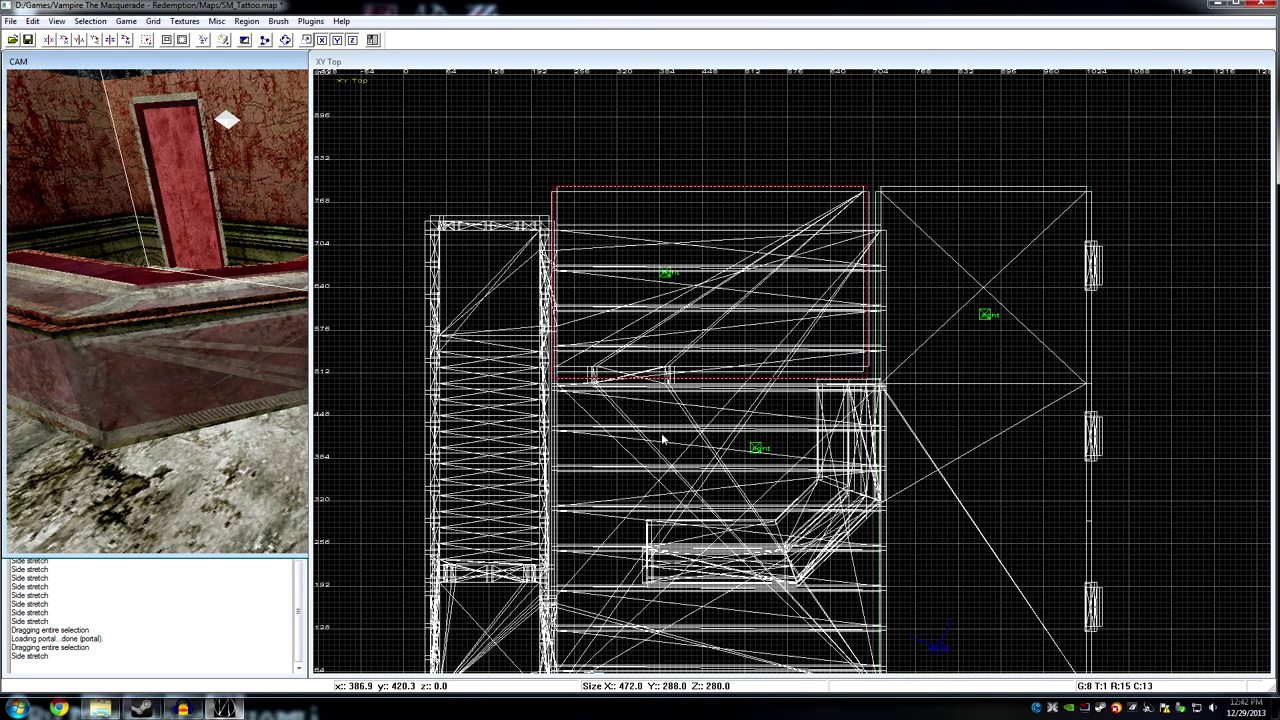
right_click(642, 299)
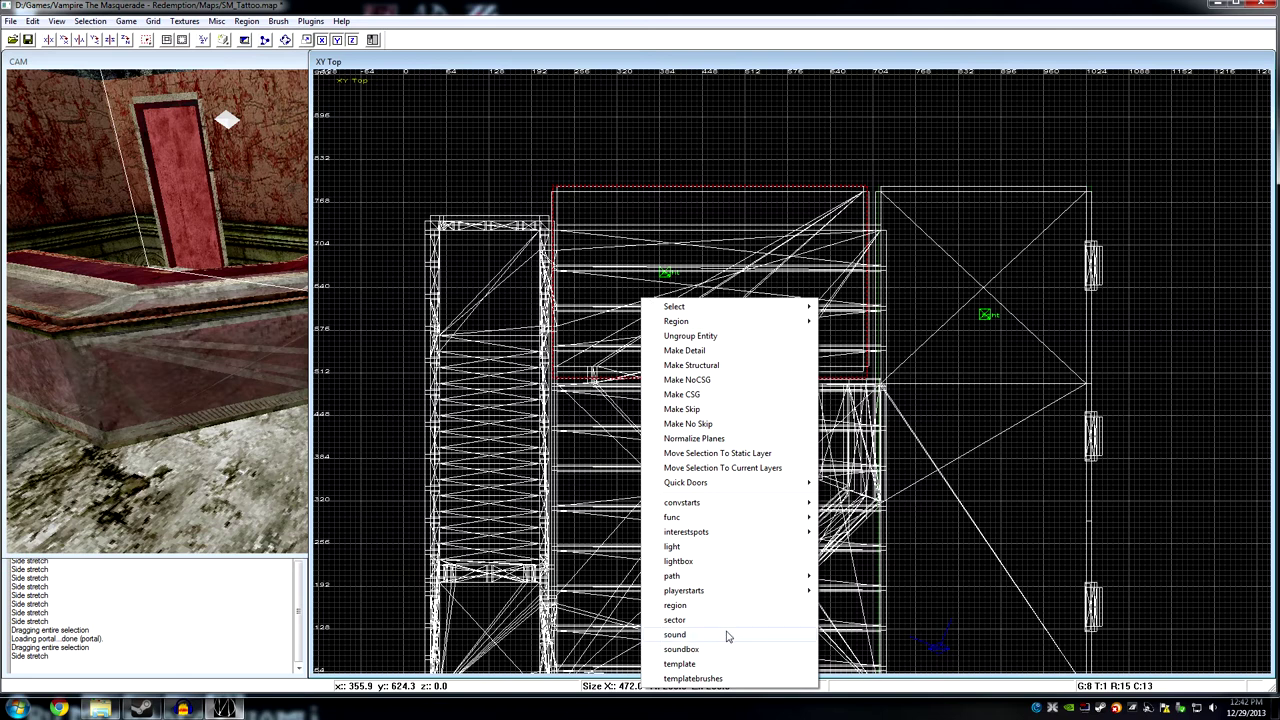
left_click(695, 621)
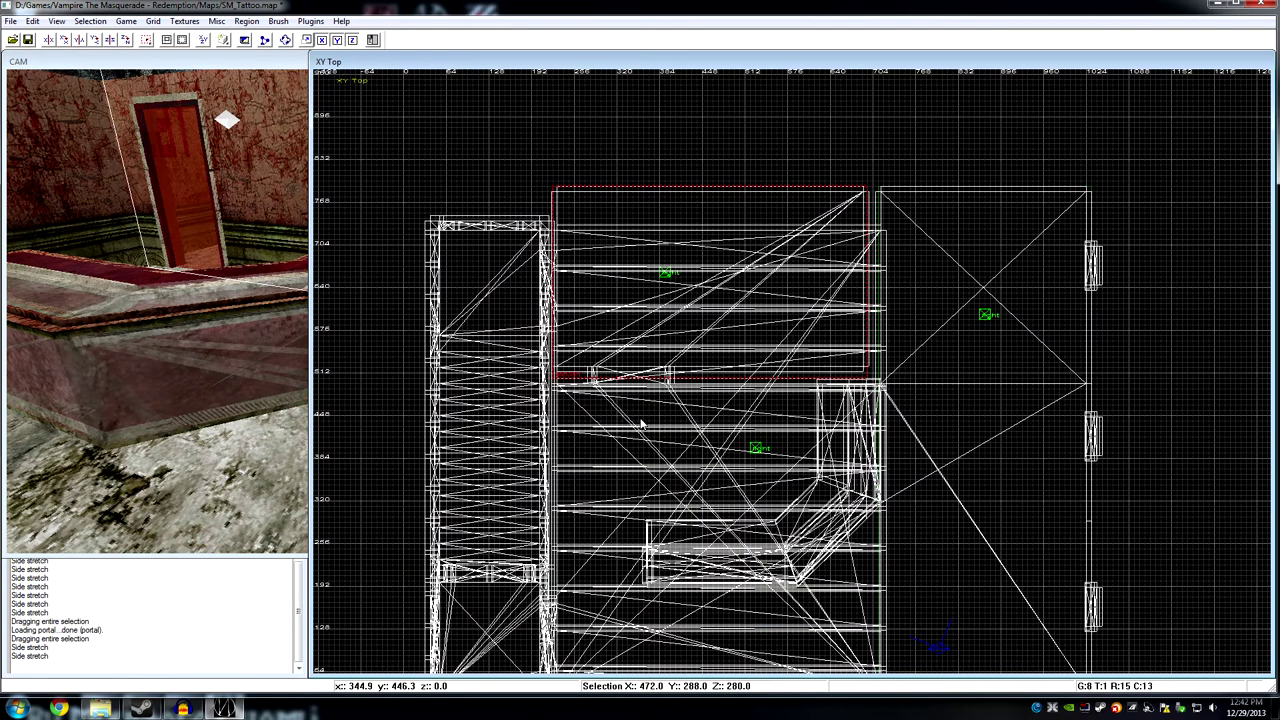
key("Escape")
Draw a brush about 488 by 496 units over the counter room in the top view and turn it into a sector entity.
left_click_drag(556, 381, 883, 609)
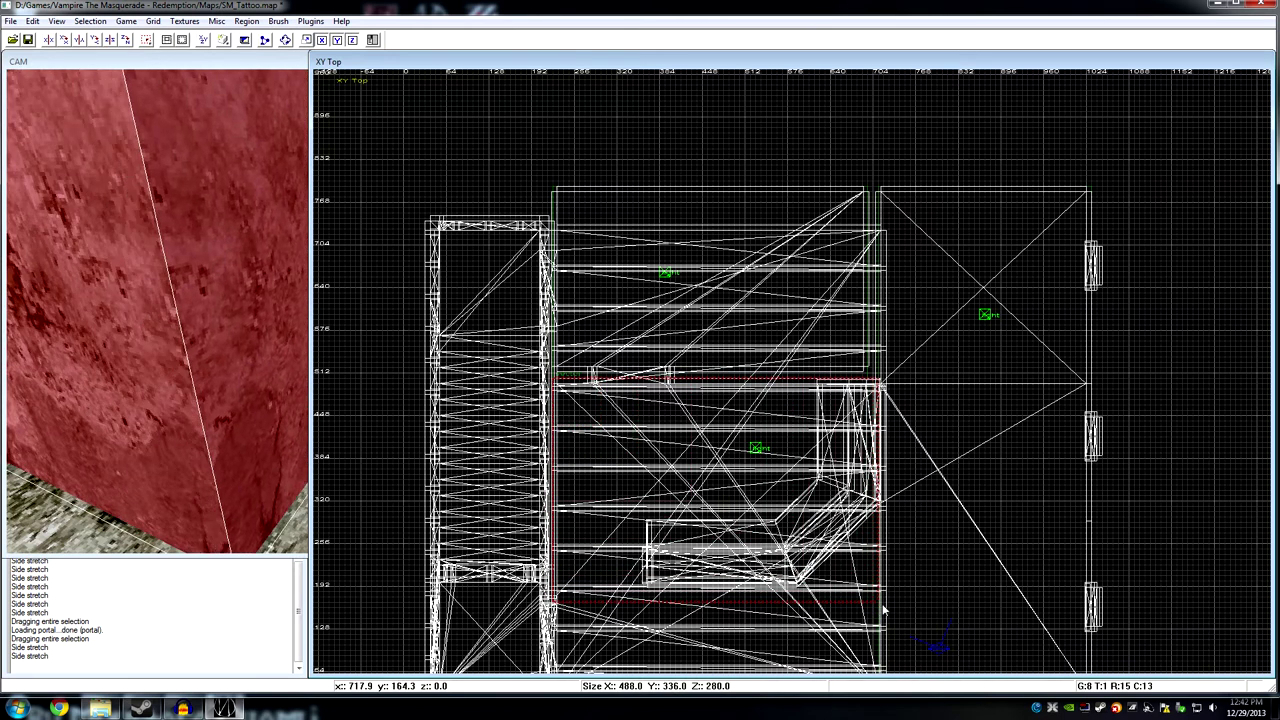
right_click_drag(900, 524, 814, 313)
mouse_move(686, 428)
left_mouse_down()
mouse_move(696, 516)
mouse_move(682, 543)
left_mouse_up()
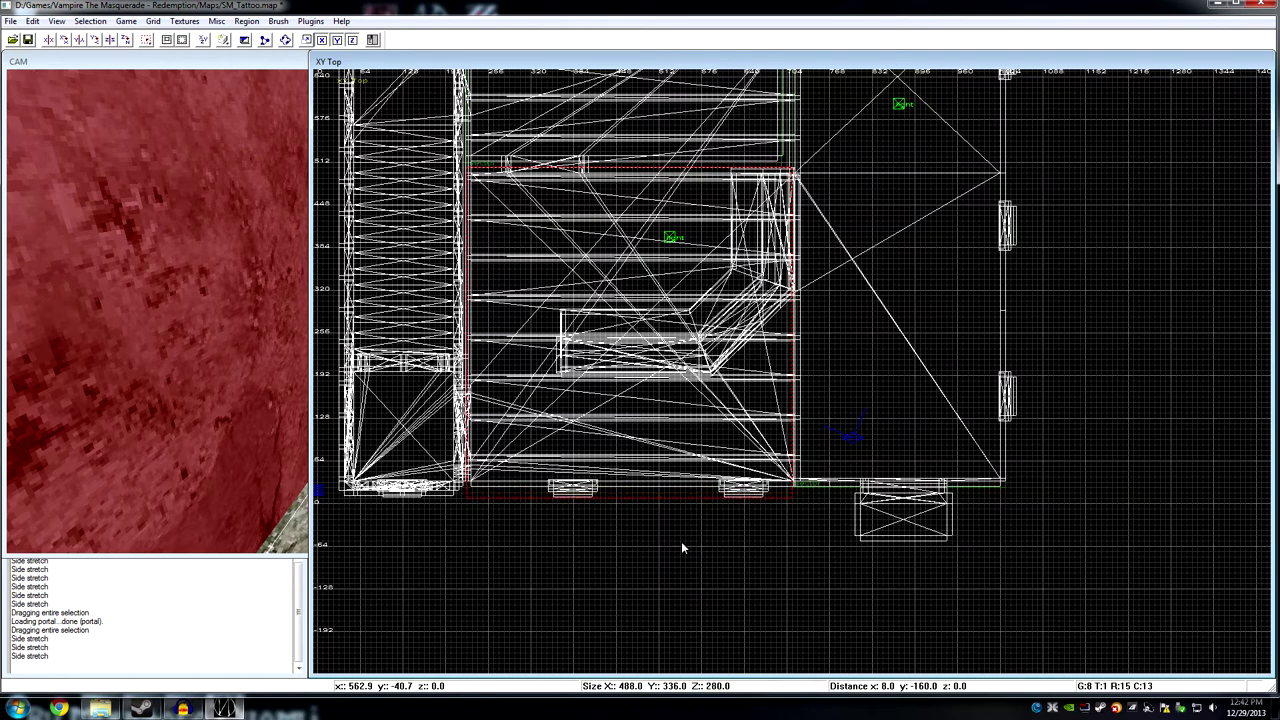
scroll(657, 541, "up", 2)
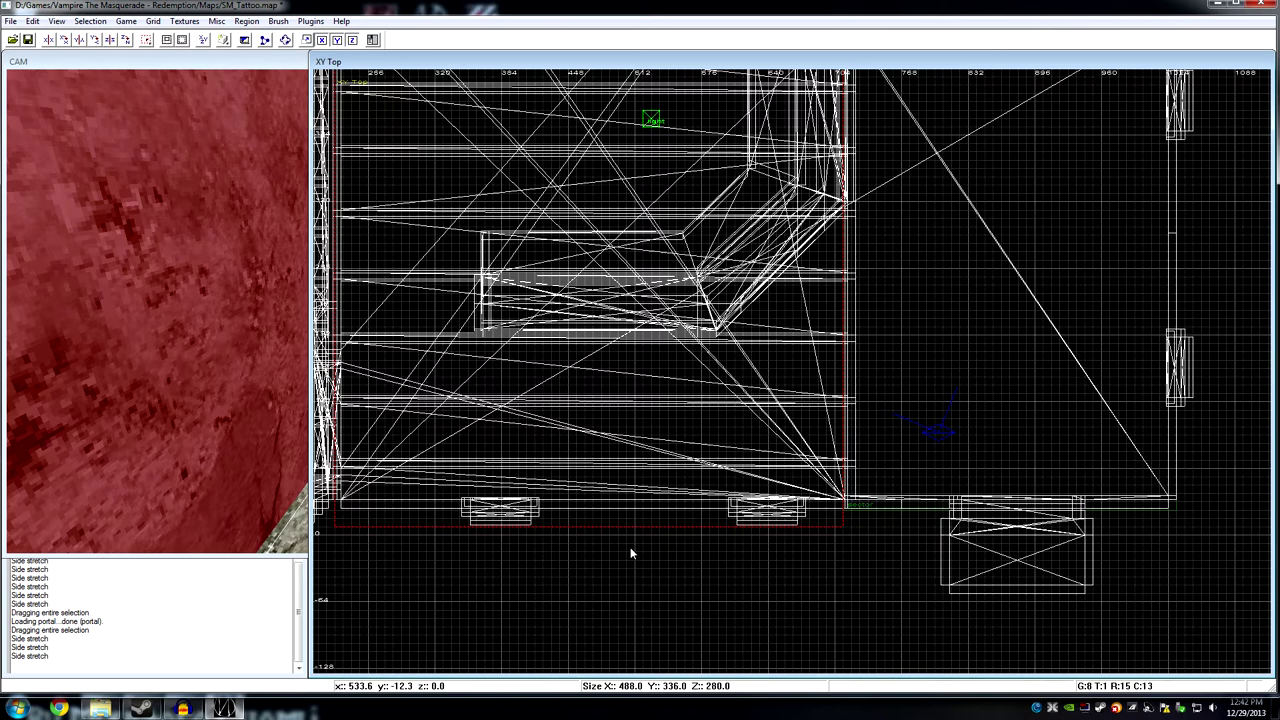
right_click(634, 299)
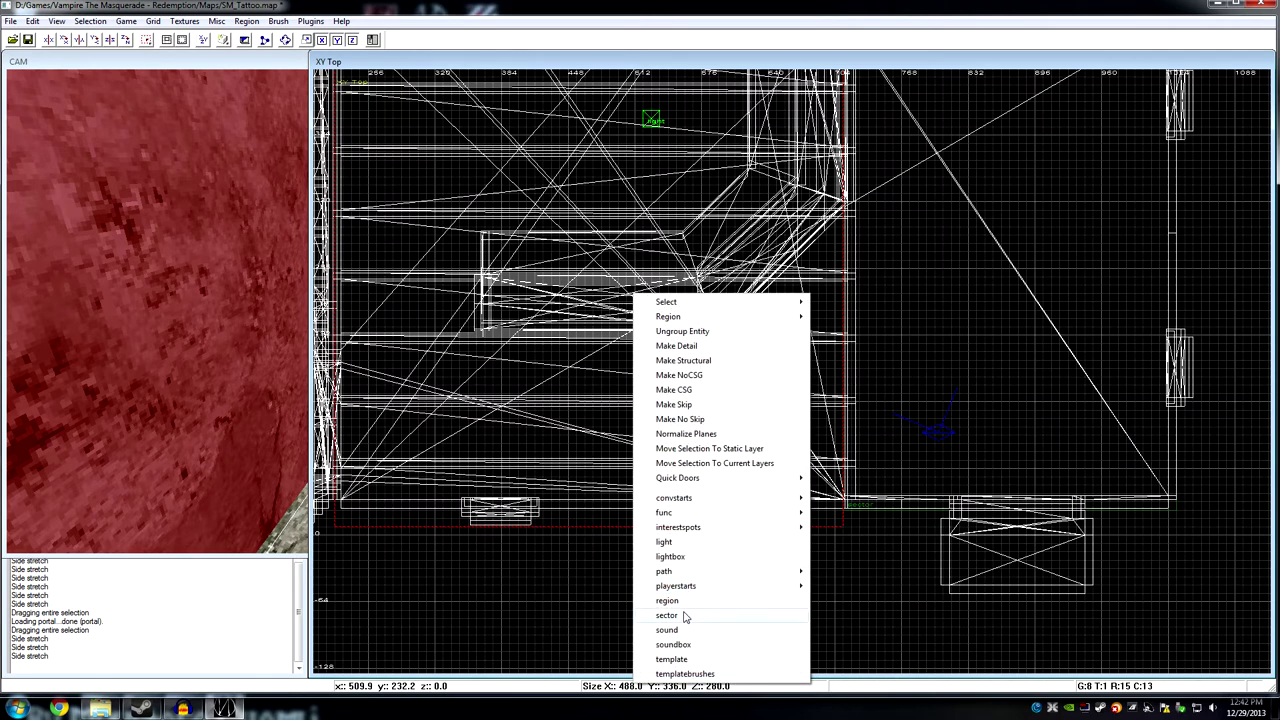
left_click(666, 615)
key("Right")
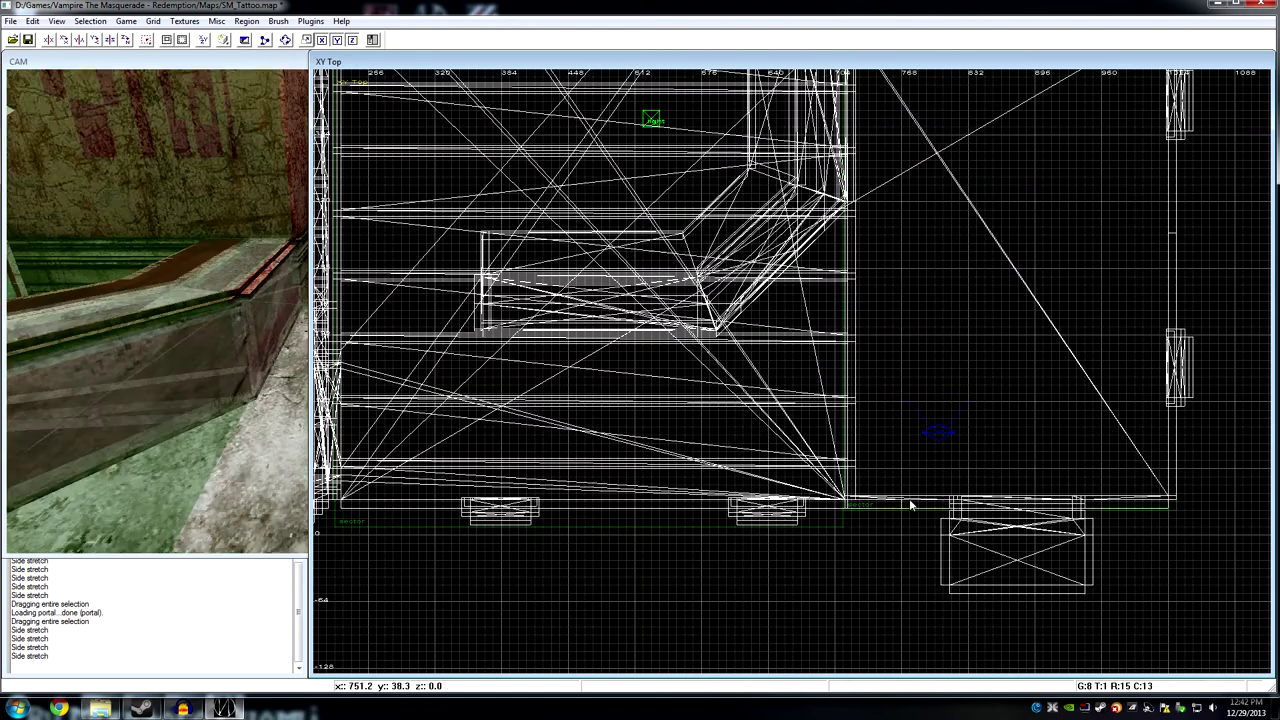
Stretch the large room's sector south past the front entrance to 848 units long and extend its east edge outward beyond the wall.
left_click(900, 449, "shift")
left_click_drag(934, 539, 938, 619)
key("Escape")
right_click_drag(976, 446, 868, 488)
scroll(975, 451, "down", 3)
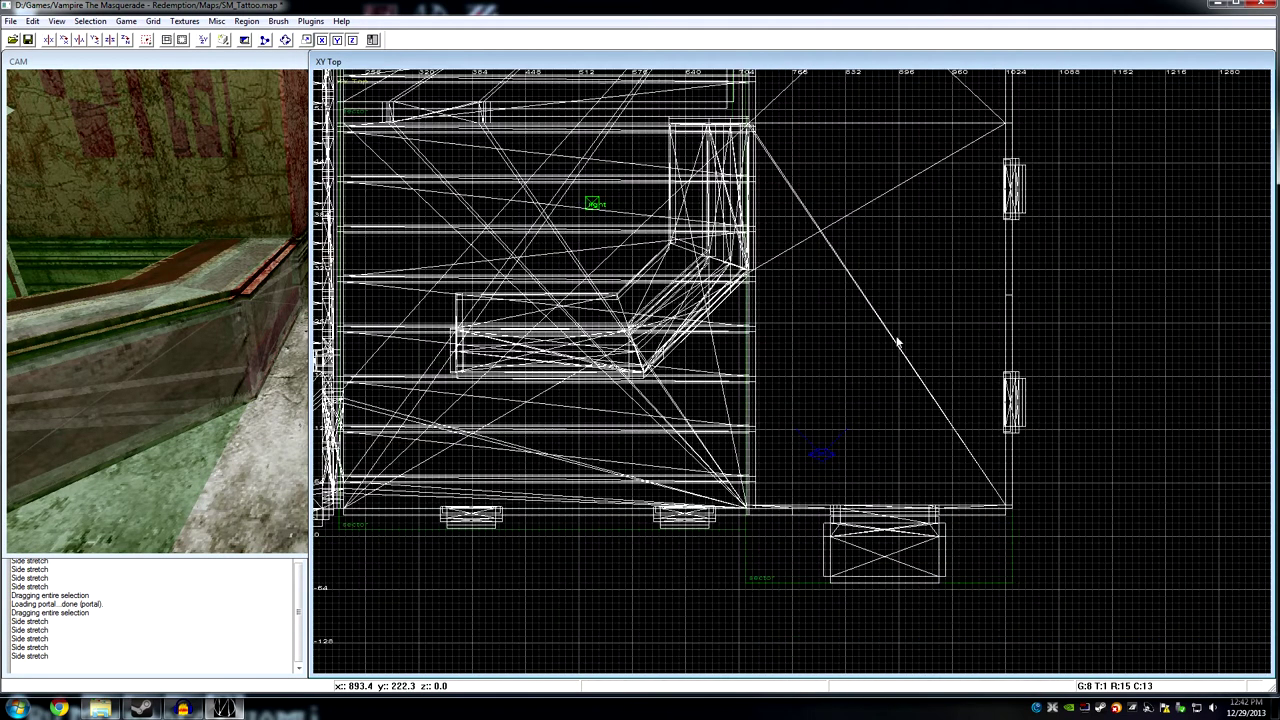
scroll(791, 326, "up", 2)
left_click(794, 322, "shift")
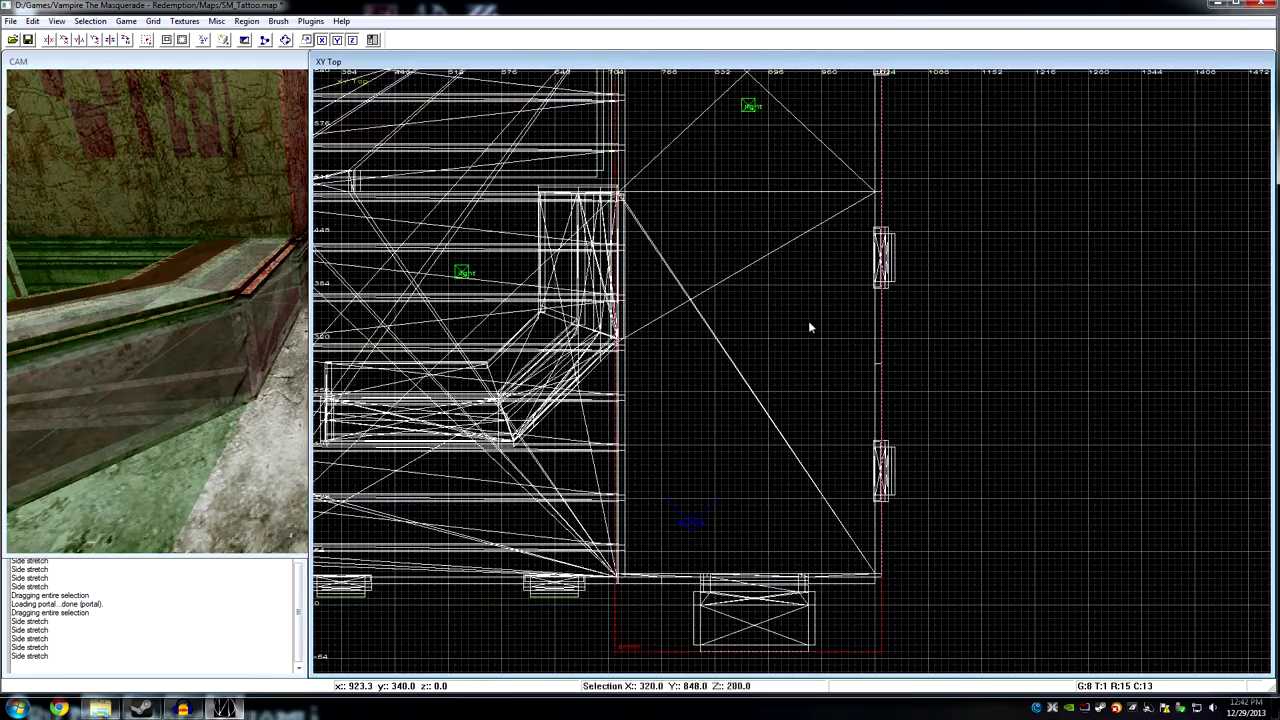
left_click_drag(921, 320, 936, 319)
key("Escape")
Select the counter room's sector and turn the camera to examine its coverage and the doorway beyond the counter.
right_click_drag(786, 267, 817, 417)
scroll(726, 272, "down", 2)
right_click_drag(726, 272, 938, 179)
scroll(564, 424, "up", 1)
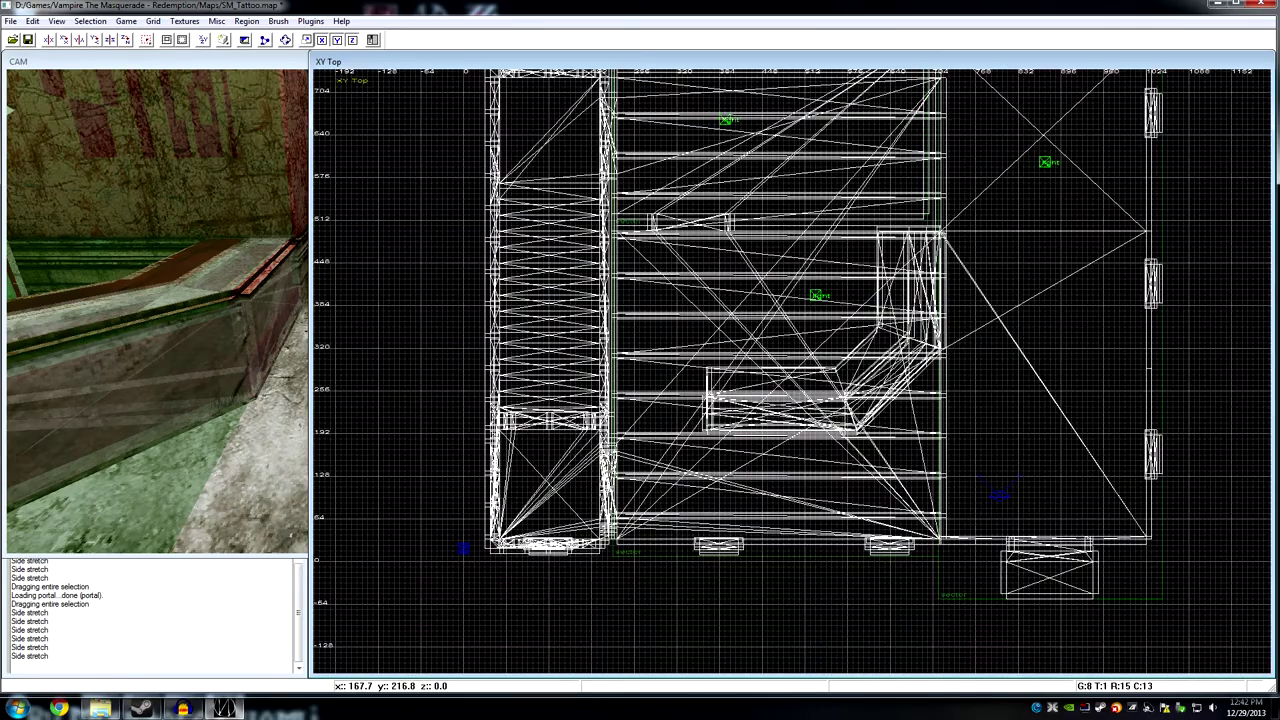
scroll(834, 477, "up", 3)
scroll(822, 450, "up", 1)
right_click_drag(825, 443, 911, 354)
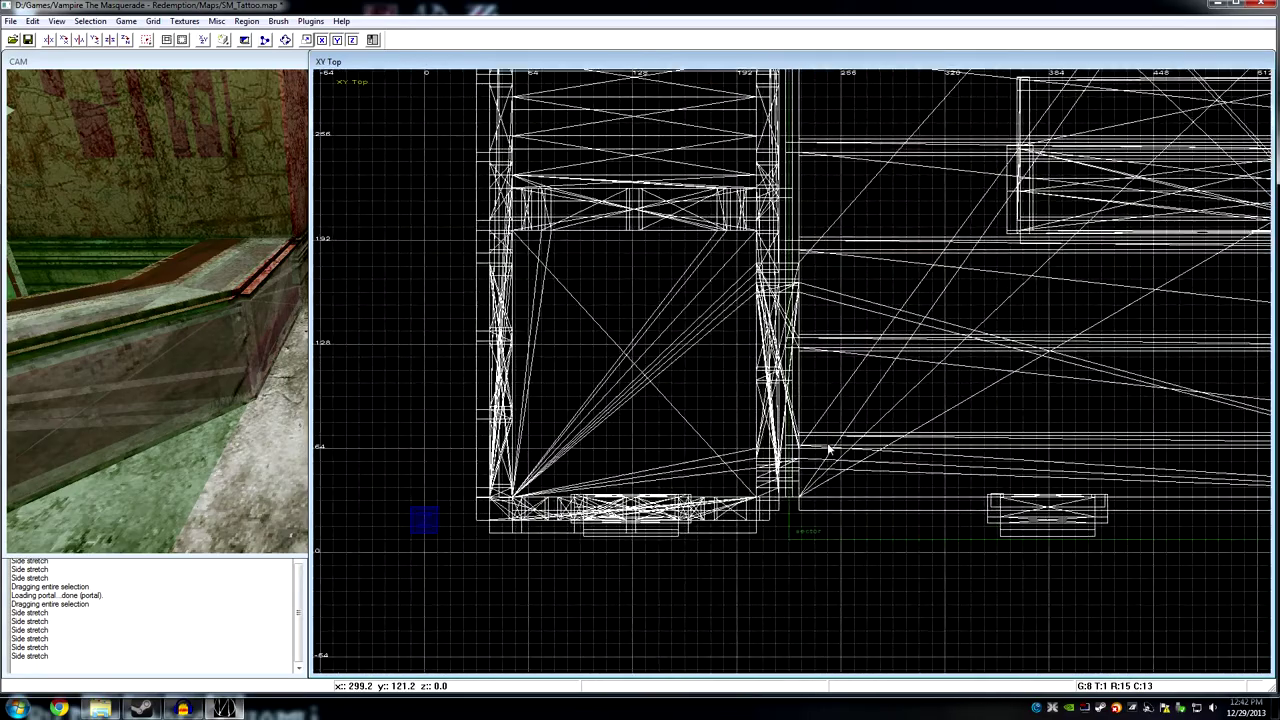
left_click(820, 525, "shift")
key("Right")
key("Right")
key("Right")
key("Right")
key("Right")
key("Right")
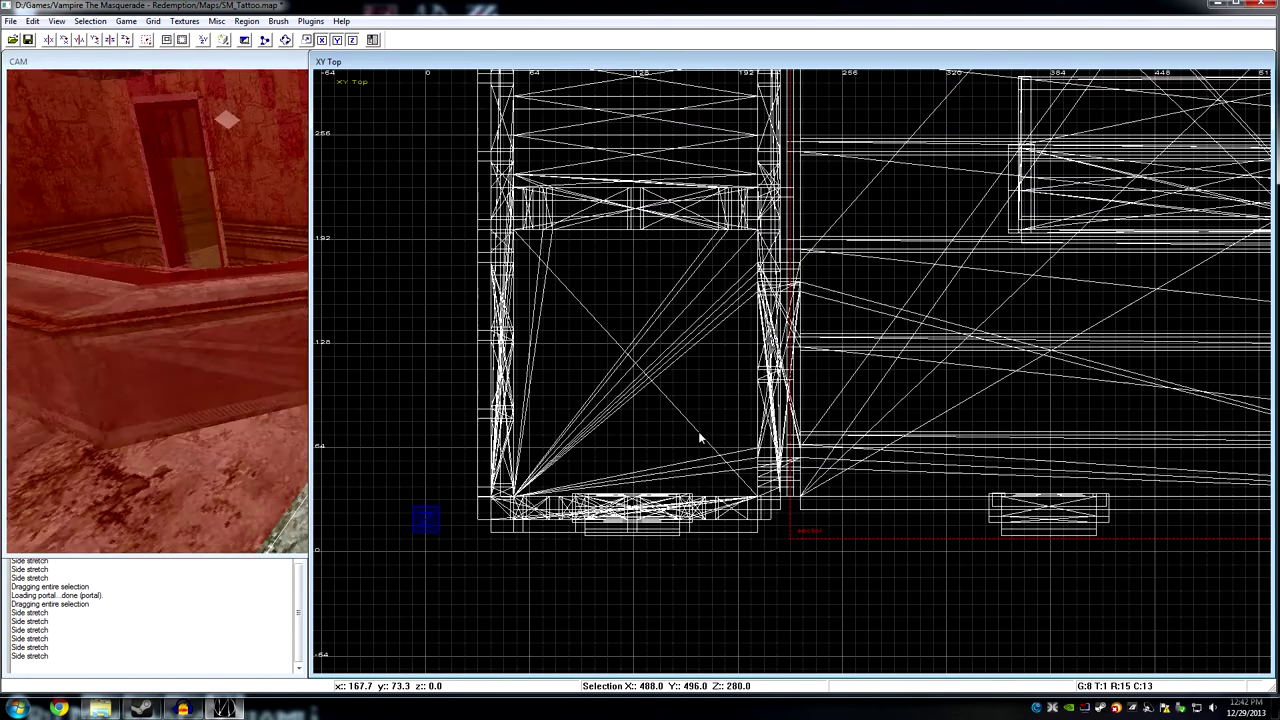
key("Left")
key("Left")
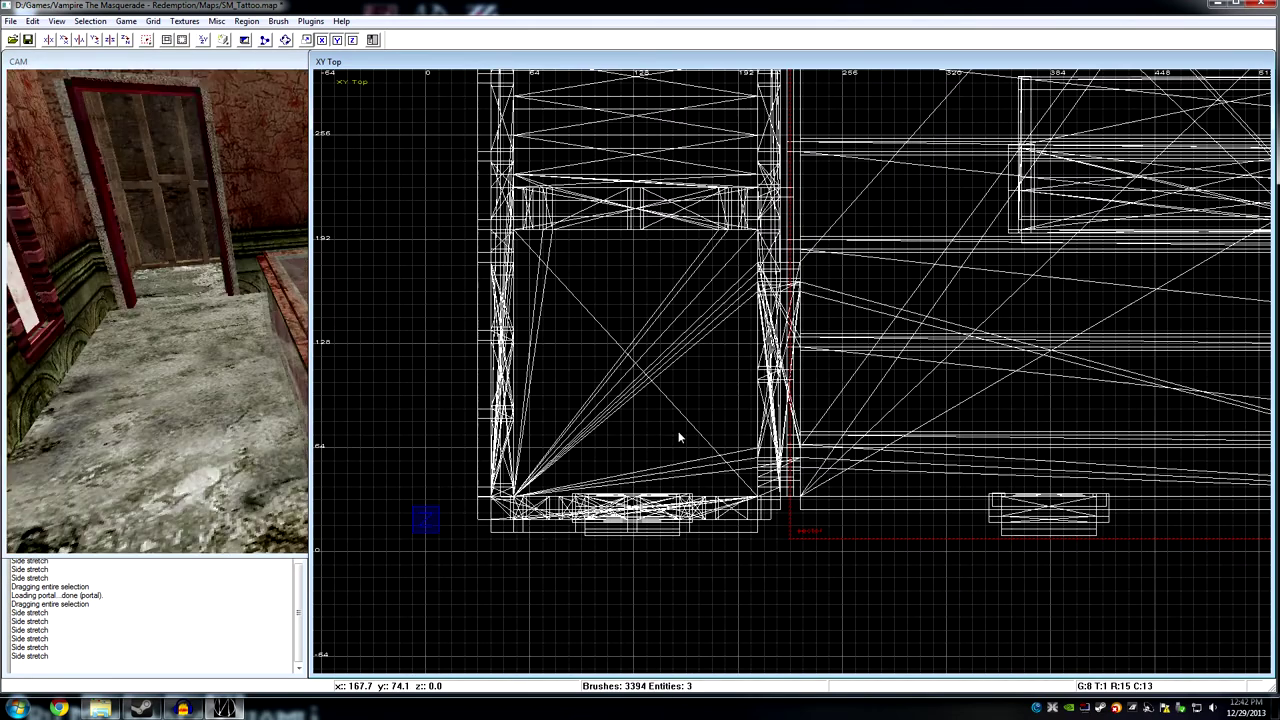
Enlarge the camera view and move along the counter to examine the doorways to the stairwell and the north room.
double_click(197, 61)
key("Up")
key("Up")
key("Up")
key("Up")
key("Up")
key("Up")
key("Up")
key("Up")
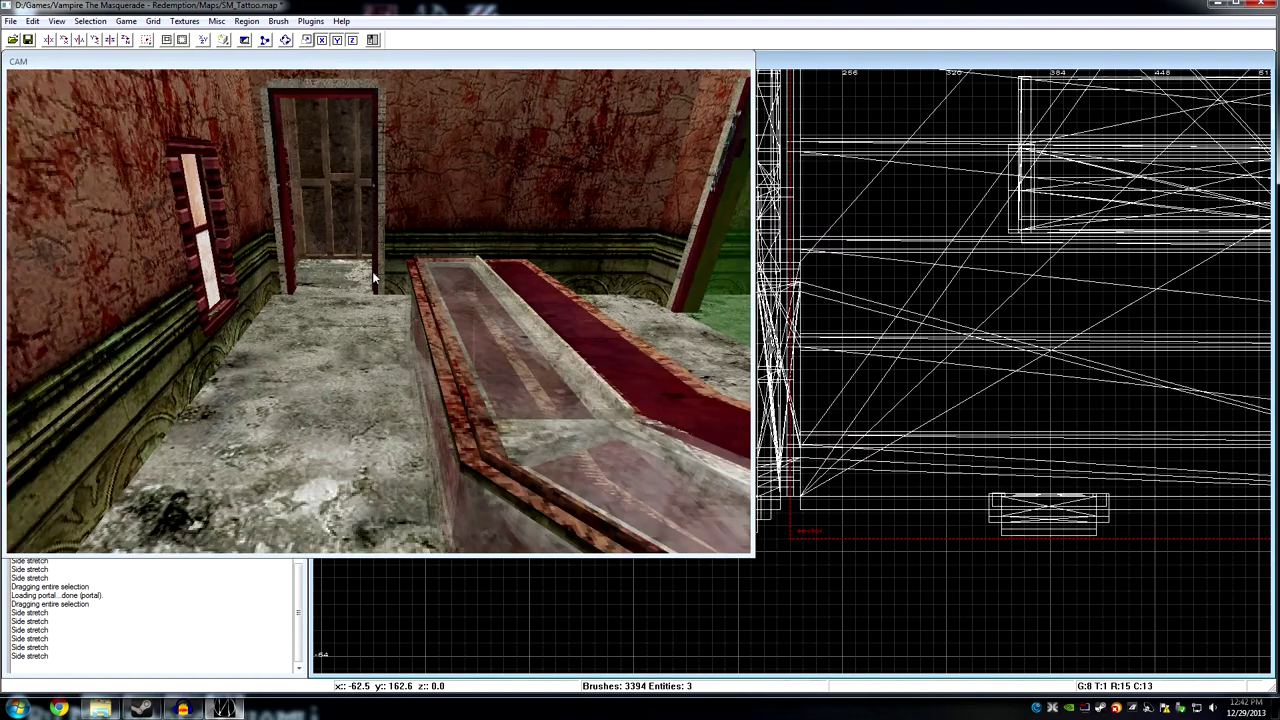
key("Right")
key("Right")
key("Right")
key("Right")
key("Down")
key("Down")
key("Down")
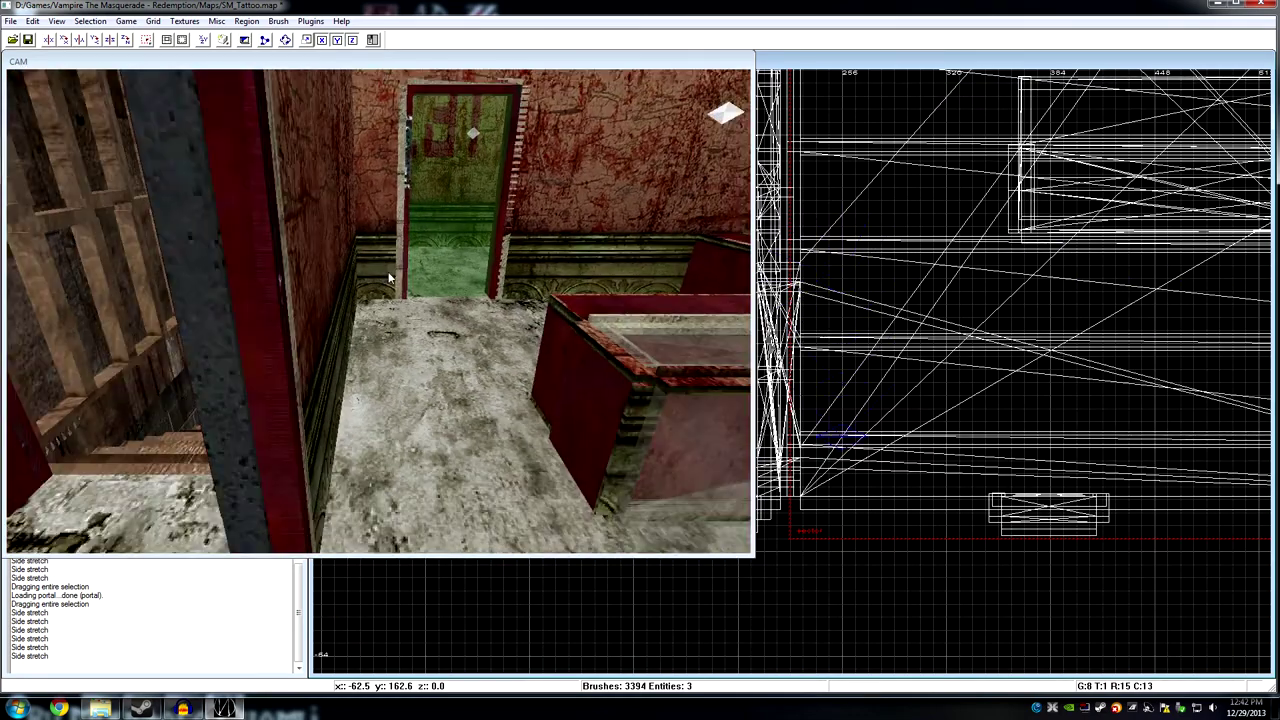
Stretch the west edge of the counter room's sector 8 units toward the stairwell and clear the selection.
right_click_drag(860, 443, 895, 440)
scroll(860, 445, "up", 2)
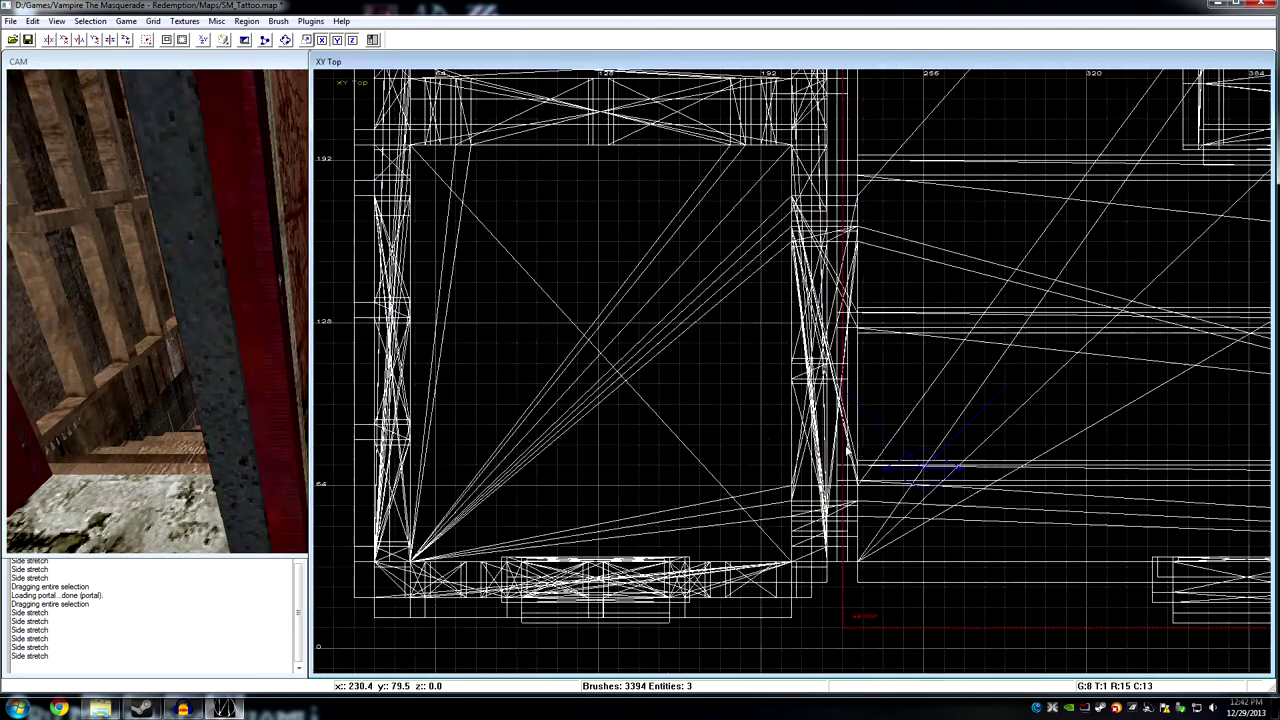
scroll(795, 390, "down", 3)
scroll(781, 330, "down", 1)
right_click_drag(838, 182, 834, 634)
scroll(782, 189, "up", 1)
right_click_drag(811, 190, 791, 276)
key("Escape")
right_click_drag(878, 490, 867, 388)
left_click(853, 558, "shift")
left_click_drag(709, 534, 697, 527)
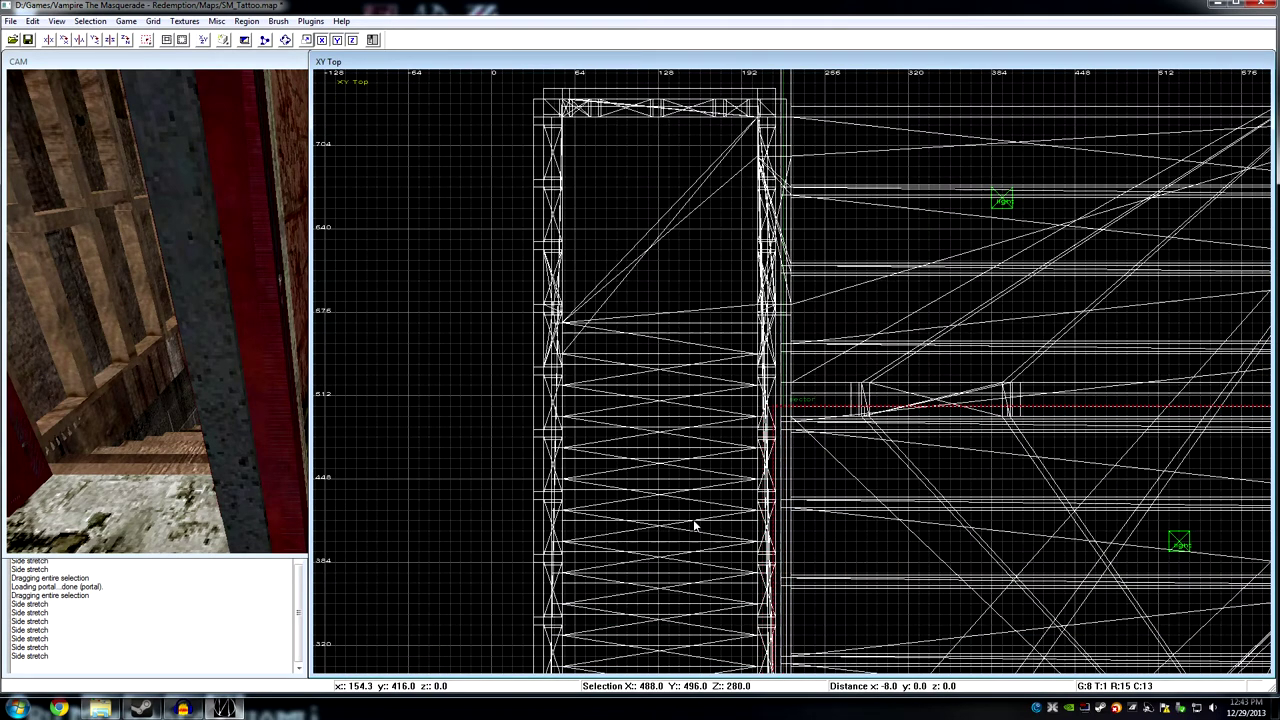
right_click_drag(838, 534, 822, 52)
key("Escape")
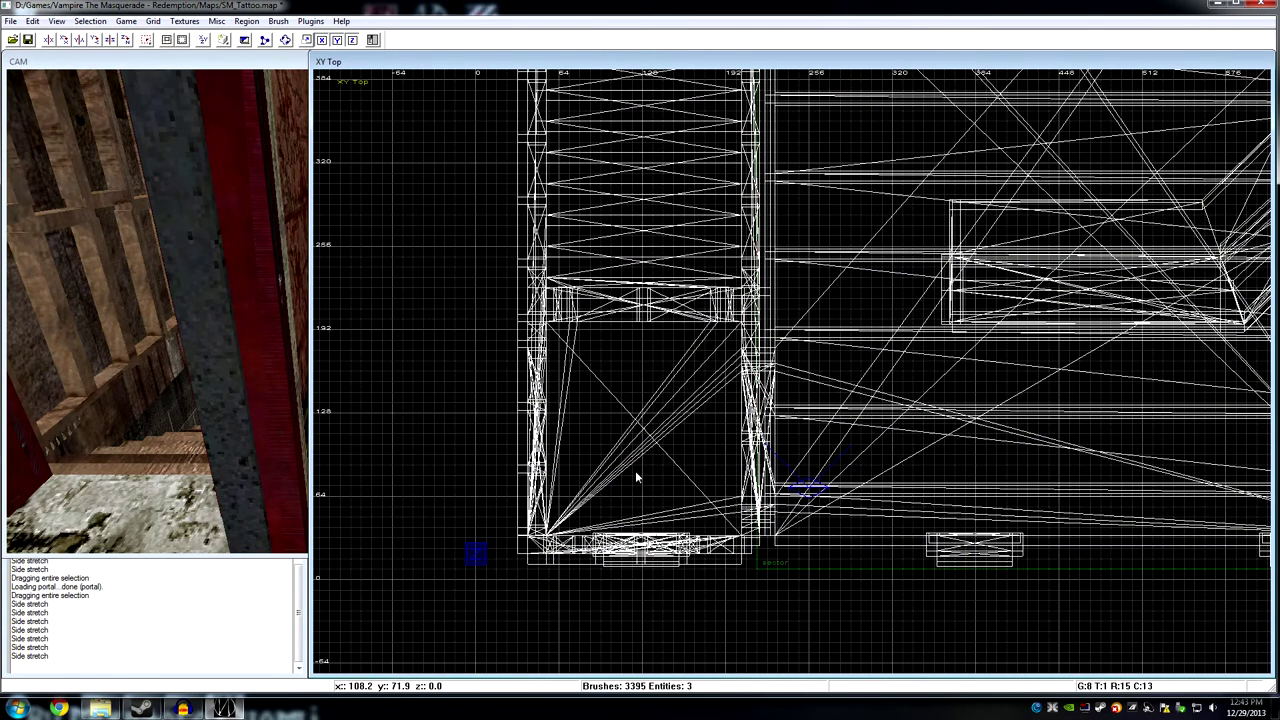
Draw a brush about 184 units wide over the stairwell in the top view and stretch it to the north wall.
mouse_move(753, 568)
left_mouse_down()
mouse_move(499, 269)
mouse_move(524, 265)
left_mouse_up()
right_click_drag(586, 195, 617, 442)
key("Delete")
right_click_drag(668, 245, 662, 325)
mouse_move(724, 512)
left_mouse_down()
mouse_move(731, 326)
mouse_move(714, 186)
left_mouse_up()
right_click_drag(714, 186, 724, 396)
left_click_drag(682, 388, 702, 195)
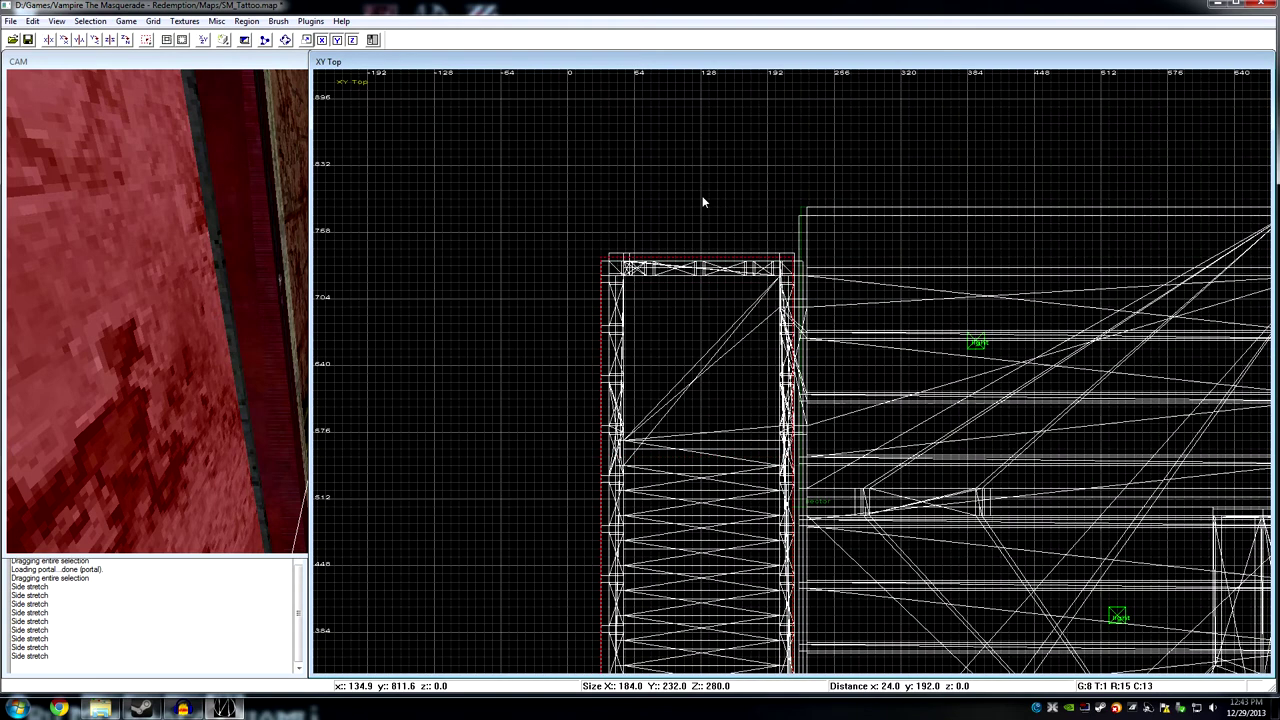
Stretch the stairwell brush down to the lower floor in the front view and switch to the side view.
left_click(203, 40)
mouse_move(898, 486)
right_mouse_down()
mouse_move(898, 454)
mouse_move(831, 339)
right_mouse_up()
left_click_drag(831, 339, 847, 590)
right_click_drag(876, 279, 866, 410)
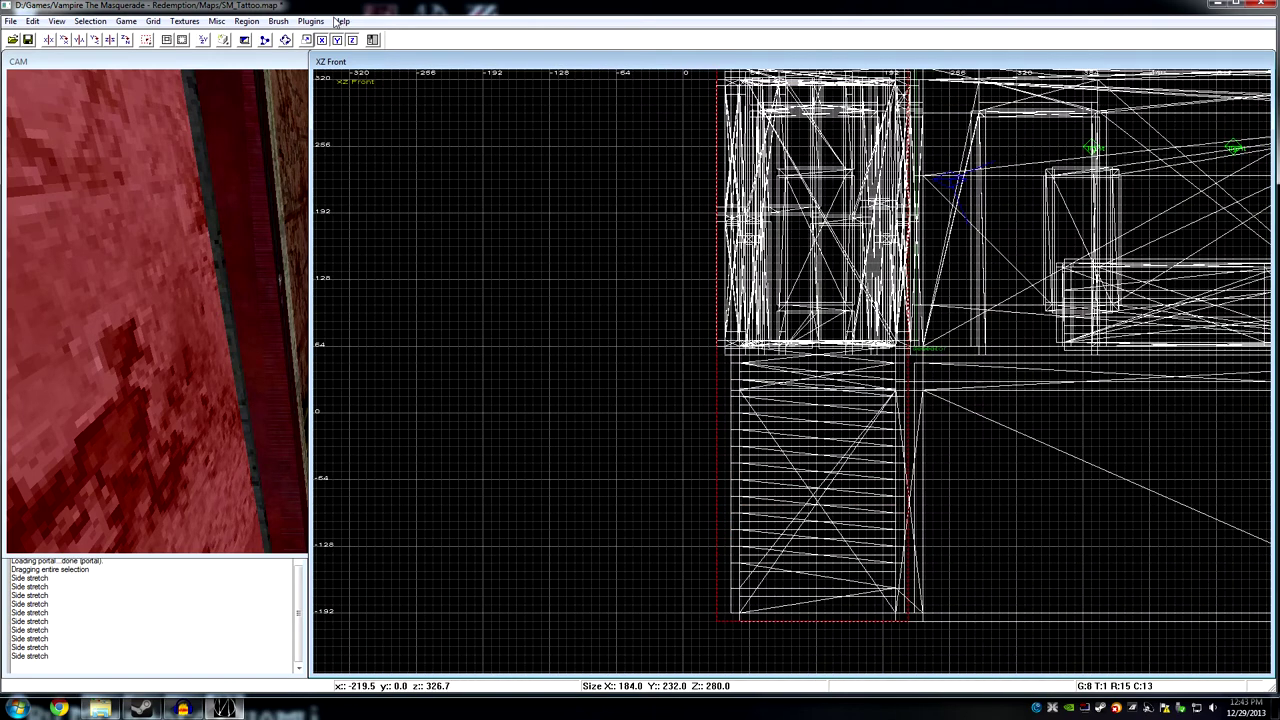
left_click(201, 41)
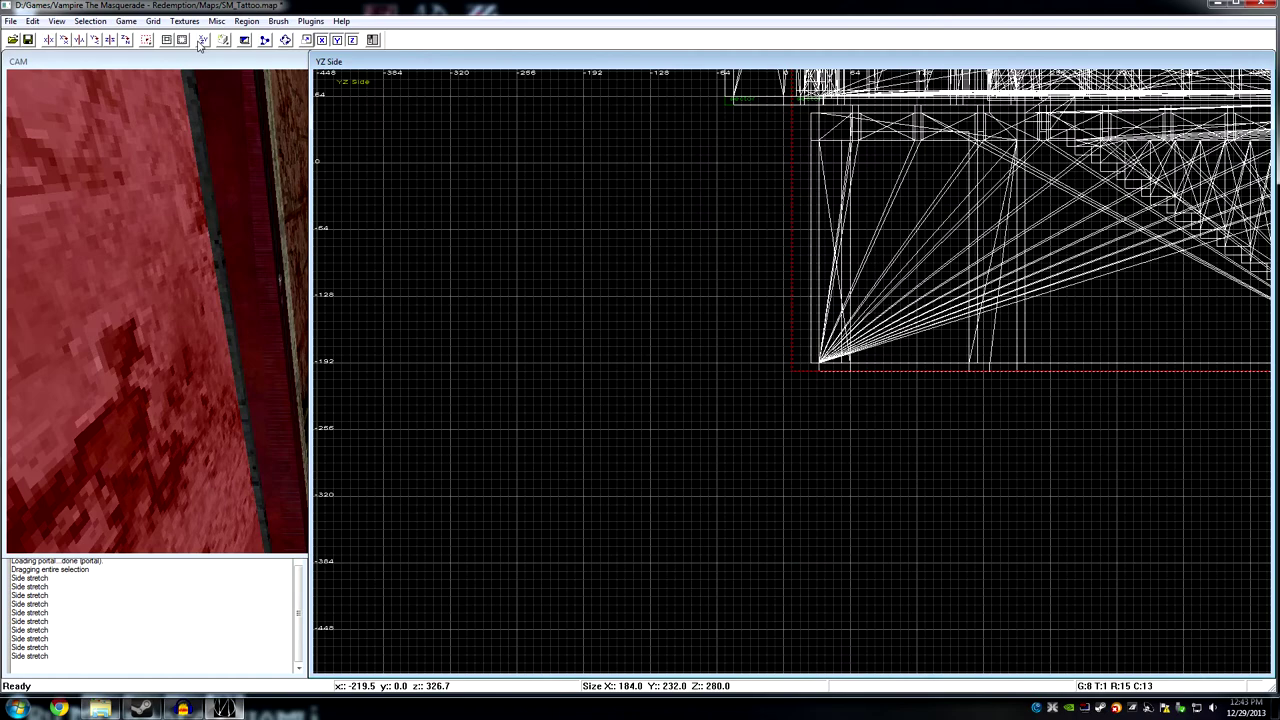
Return to the top view, turn the stairwell brush into a sector entity and clear the selection.
left_click(201, 41)
scroll(991, 266, "down", 3)
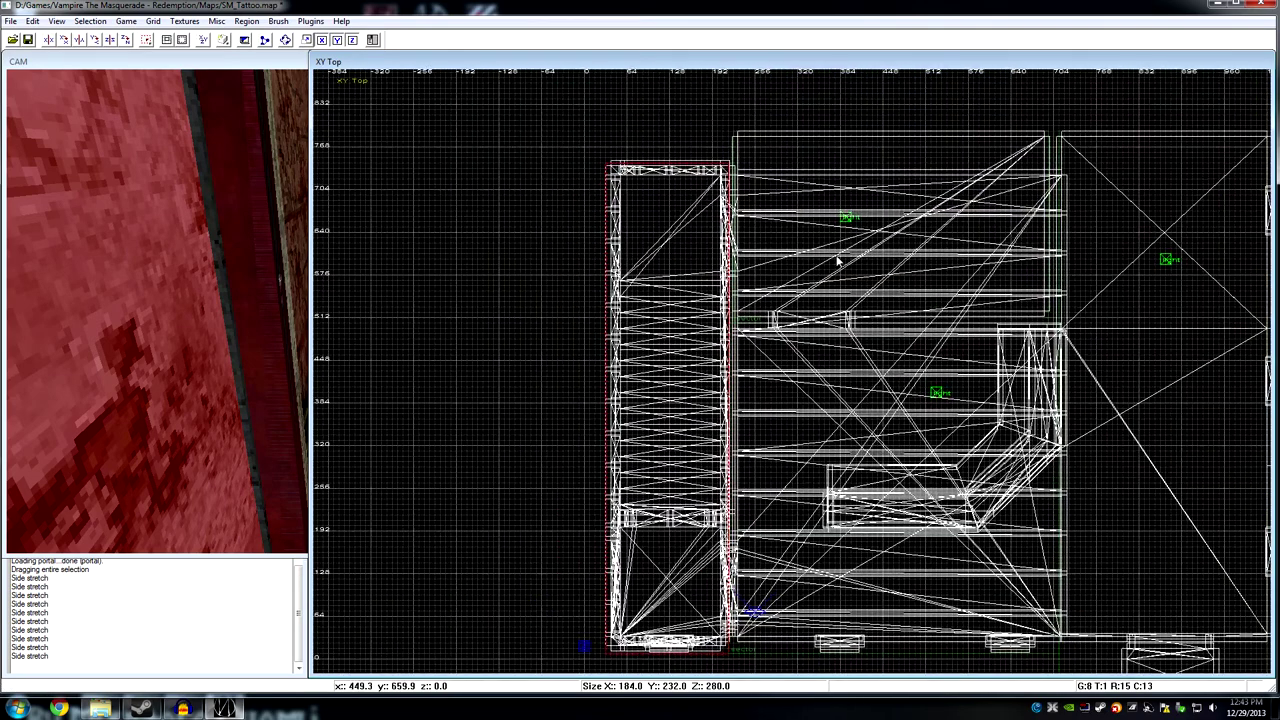
right_click(649, 305)
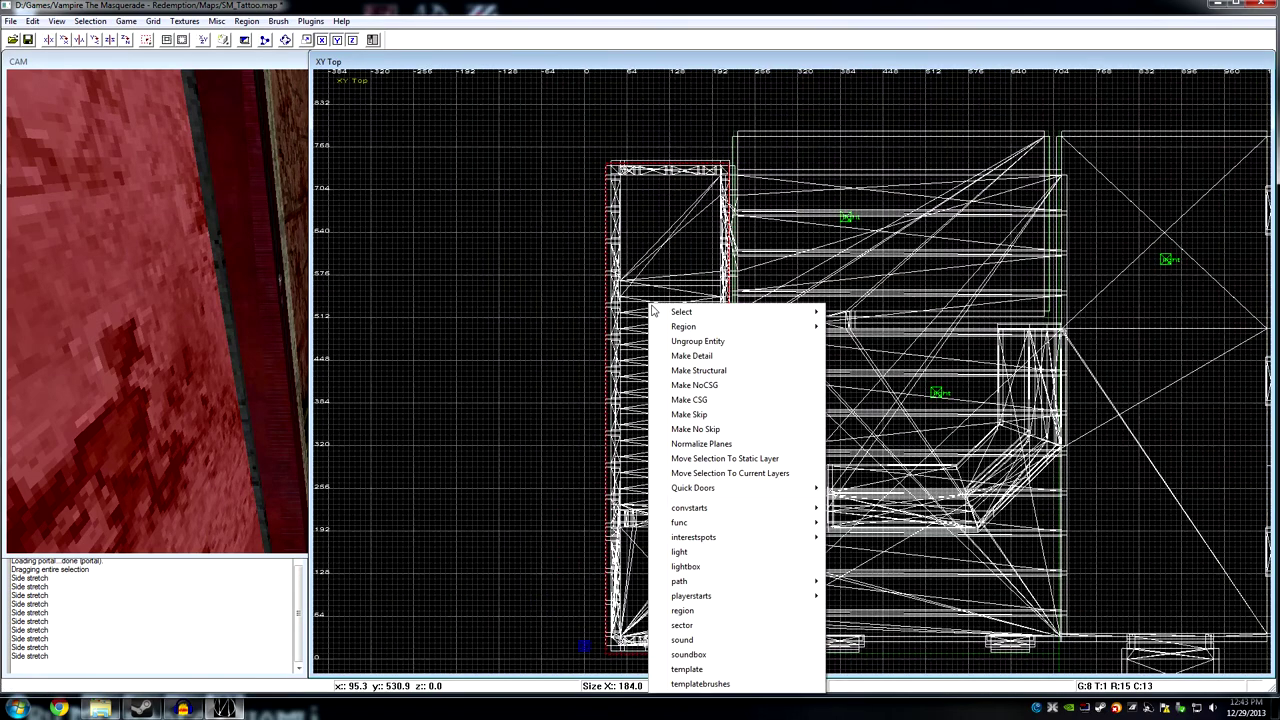
left_click(691, 628)
left_click(810, 318)
key("Escape")
Enlarge the camera view and move around the counter to examine the sectors covering the rooms and doorways.
mouse_move(88, 324)
right_mouse_down()
mouse_move(103, 324)
mouse_move(201, 89)
right_mouse_up()
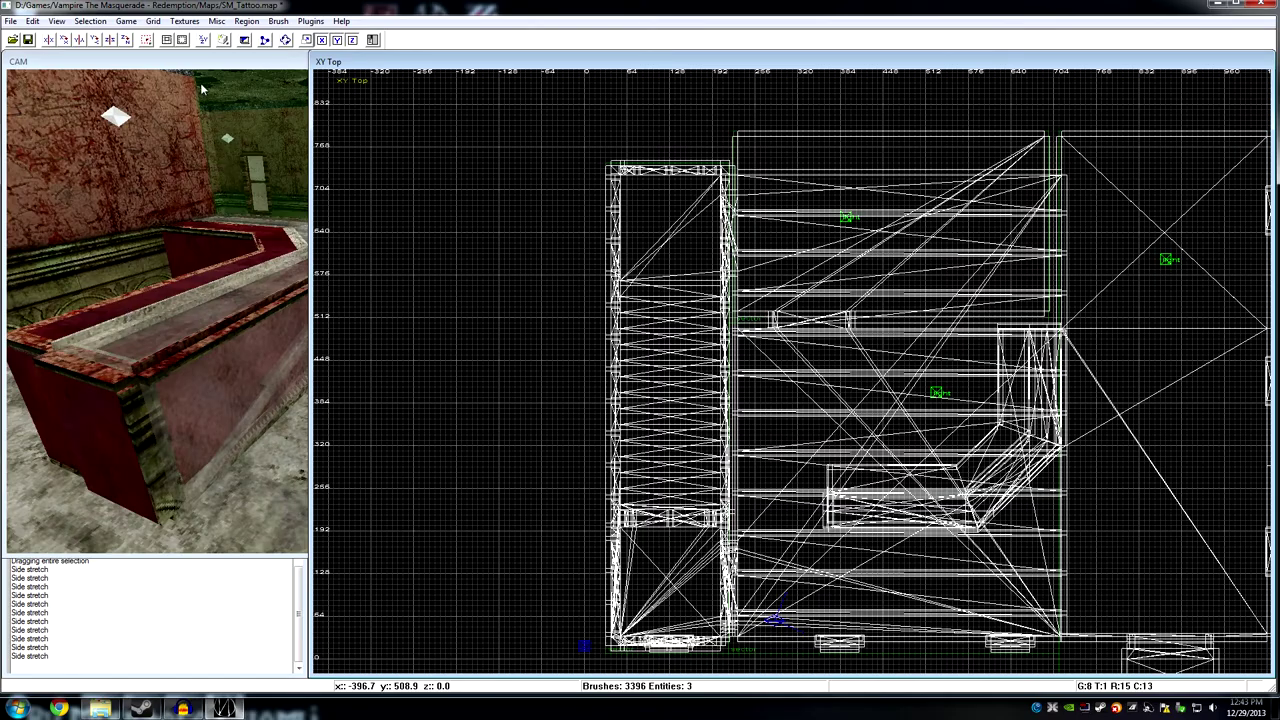
left_click(197, 62)
key("Up")
key("Up")
key("Up")
key("Up")
key("Up")
key("Up")
key("Up")
key("Up")
key("Up")
key("Up")
key("Up")
key("Up")
key("Up")
key("Up")
key("Up")
key("Up")
key("Up")
key("Up")
key("Left")
key("Left")
key("Left")
key("Left")
key("Left")
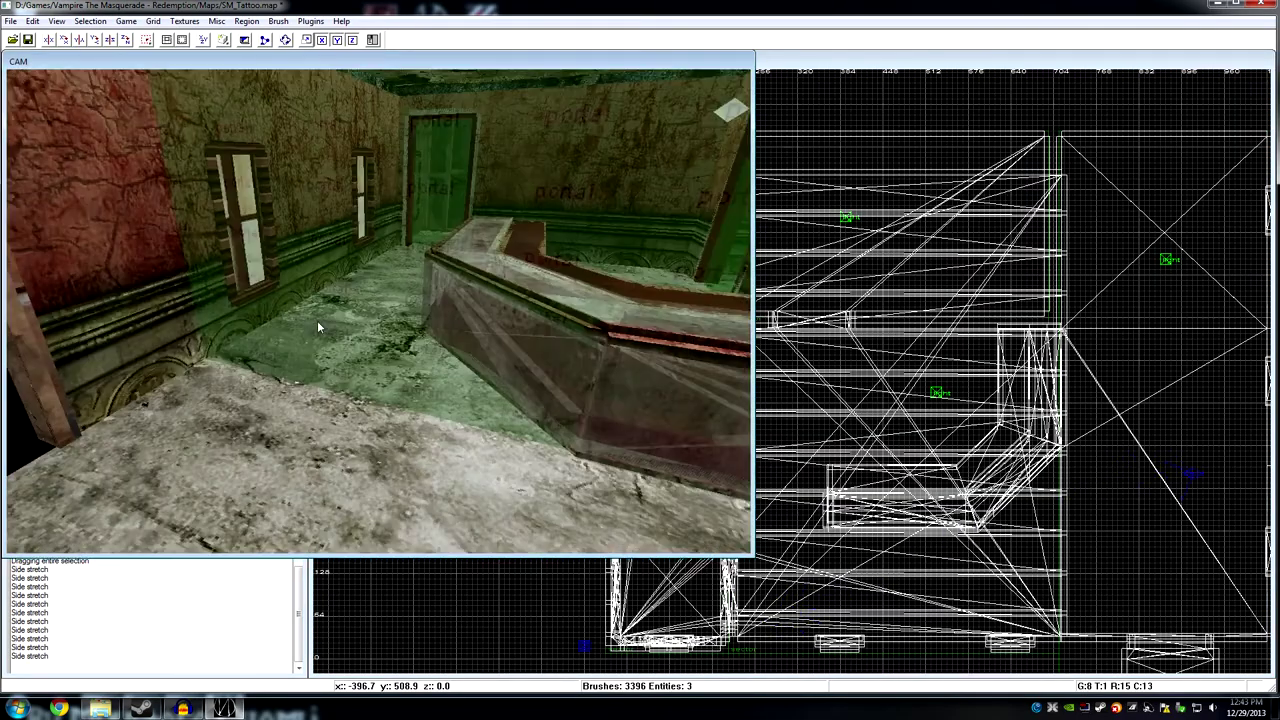
key("Left")
key("Left")
key("Right")
key("Right")
key("Right")
Hide sectors through the view options and close the layer settings.
right_click_drag(1111, 491, 984, 394)
right_click_drag(1060, 493, 967, 445)
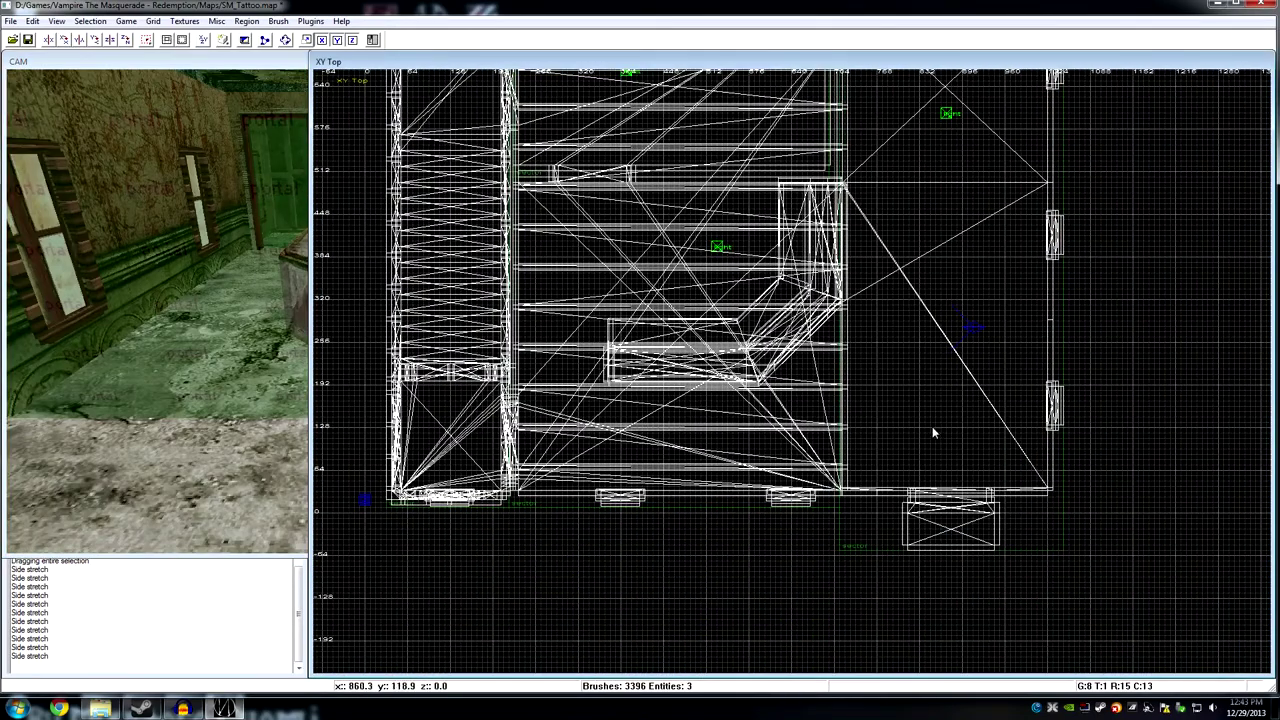
key("l")
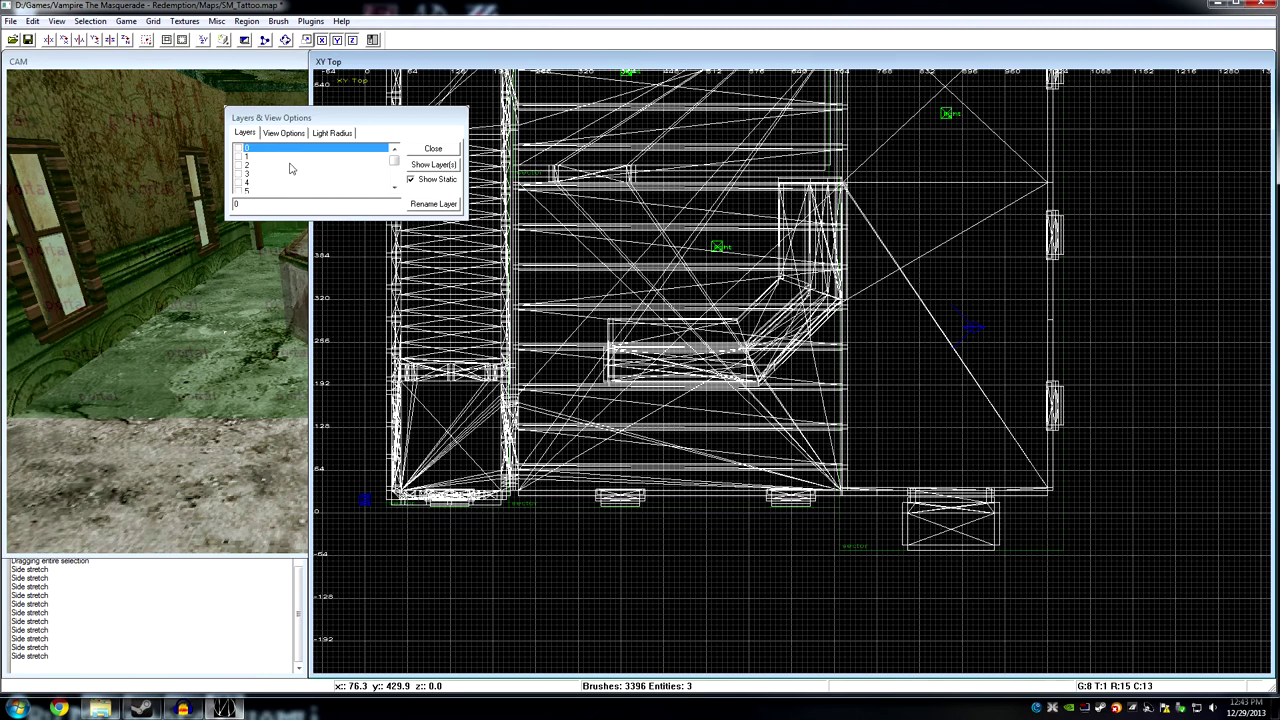
left_click(275, 135)
left_click(239, 147)
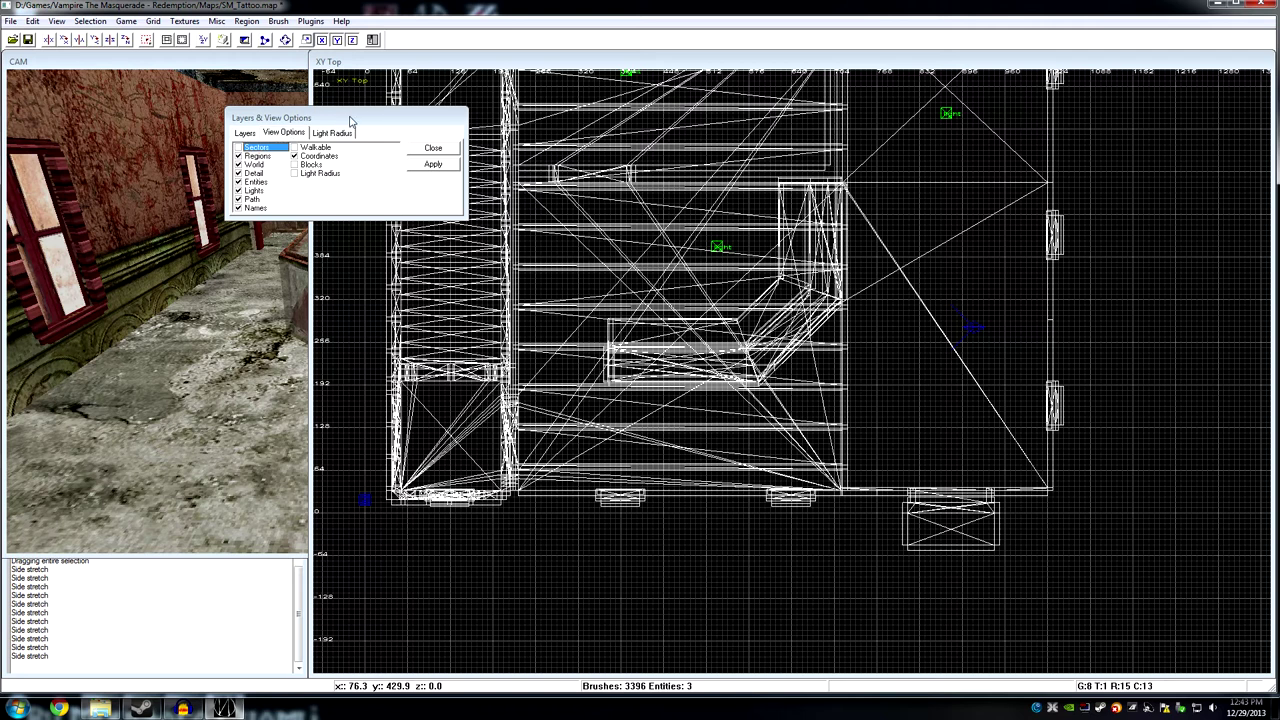
left_click_drag(350, 120, 403, 131)
left_click(335, 146)
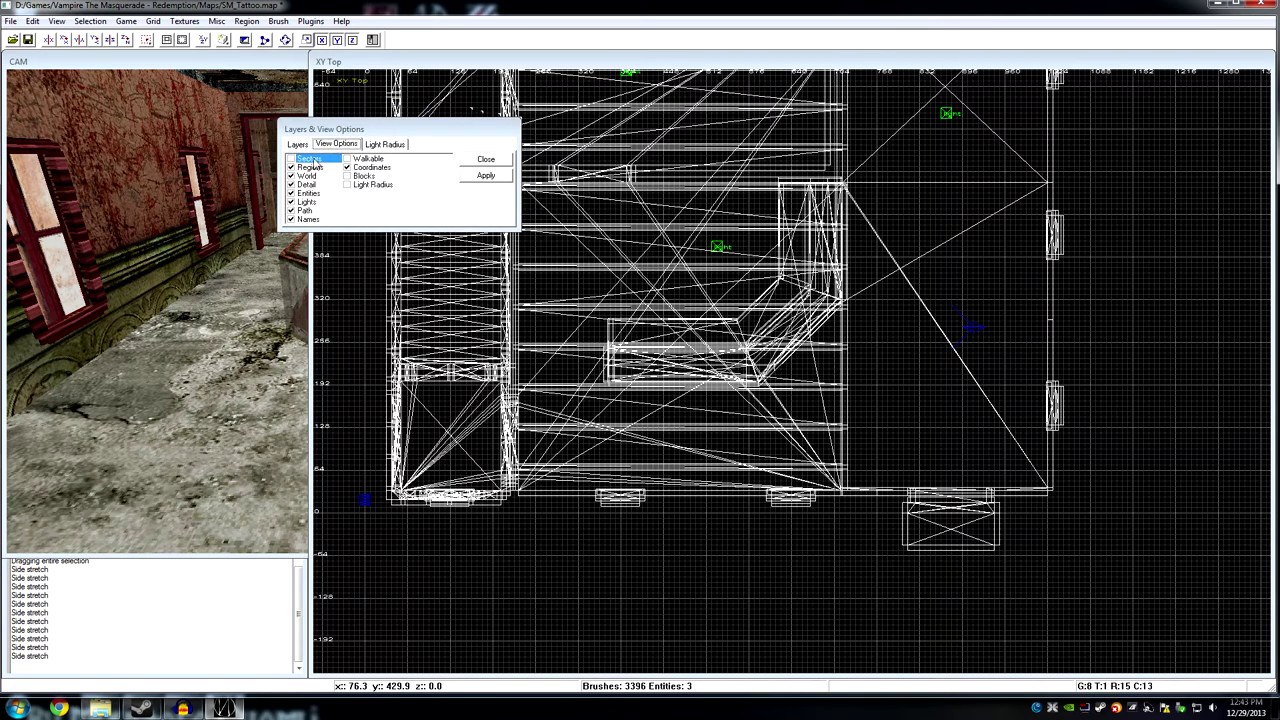
left_click(485, 158)
Add a playerstart0 entity in the east room and move it 16 units west and 72 units south, near the south doorway.
right_click_drag(940, 360, 851, 342)
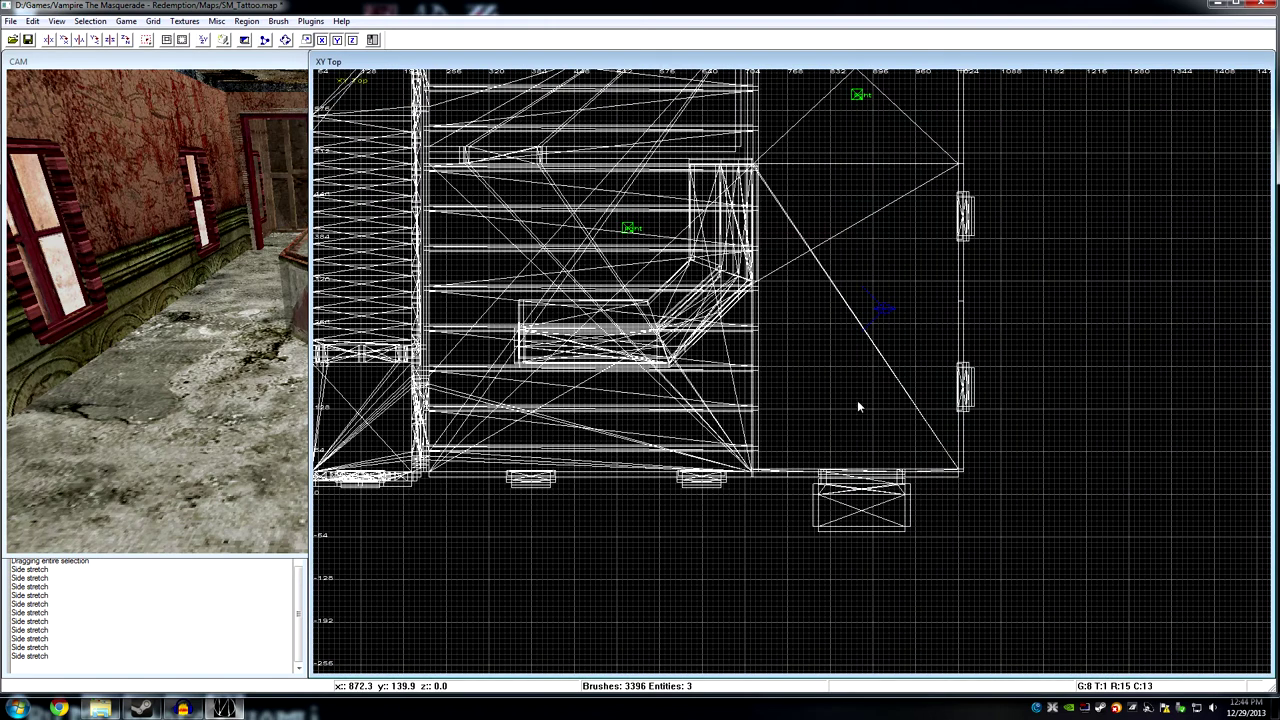
right_click(857, 403)
mouse_move(918, 310)
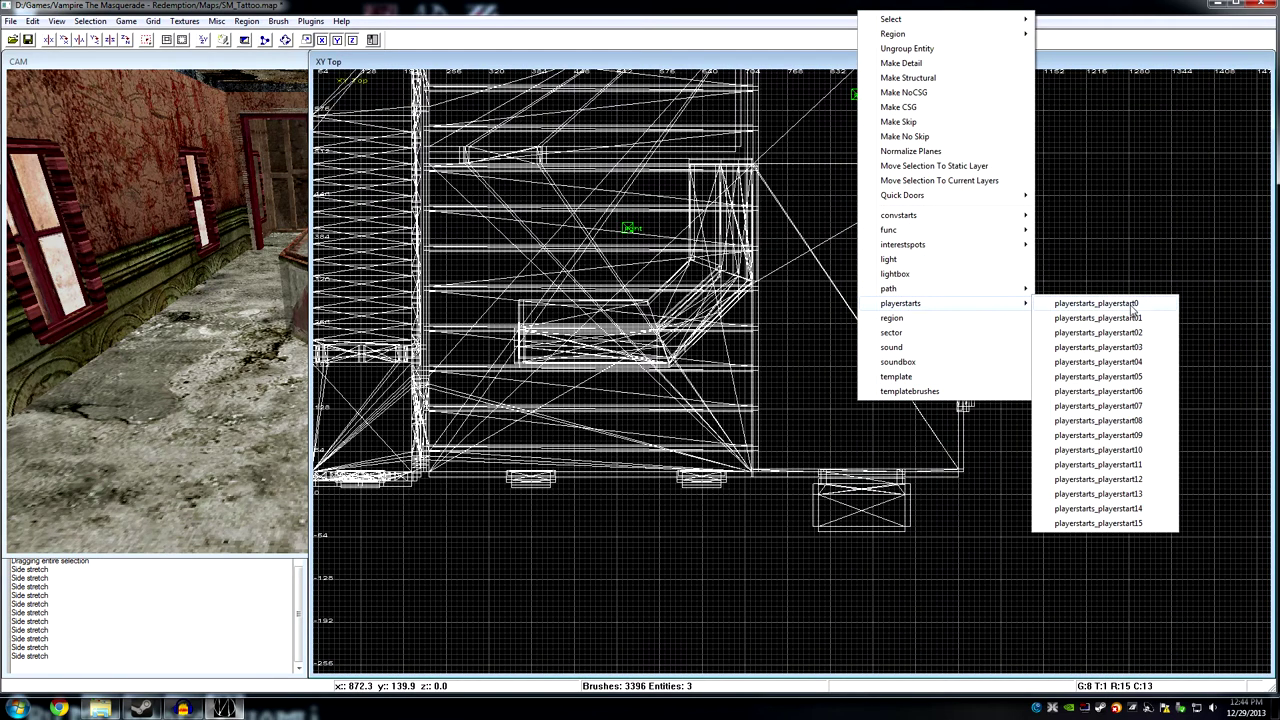
left_click(1098, 303)
left_click_drag(880, 382, 869, 433)
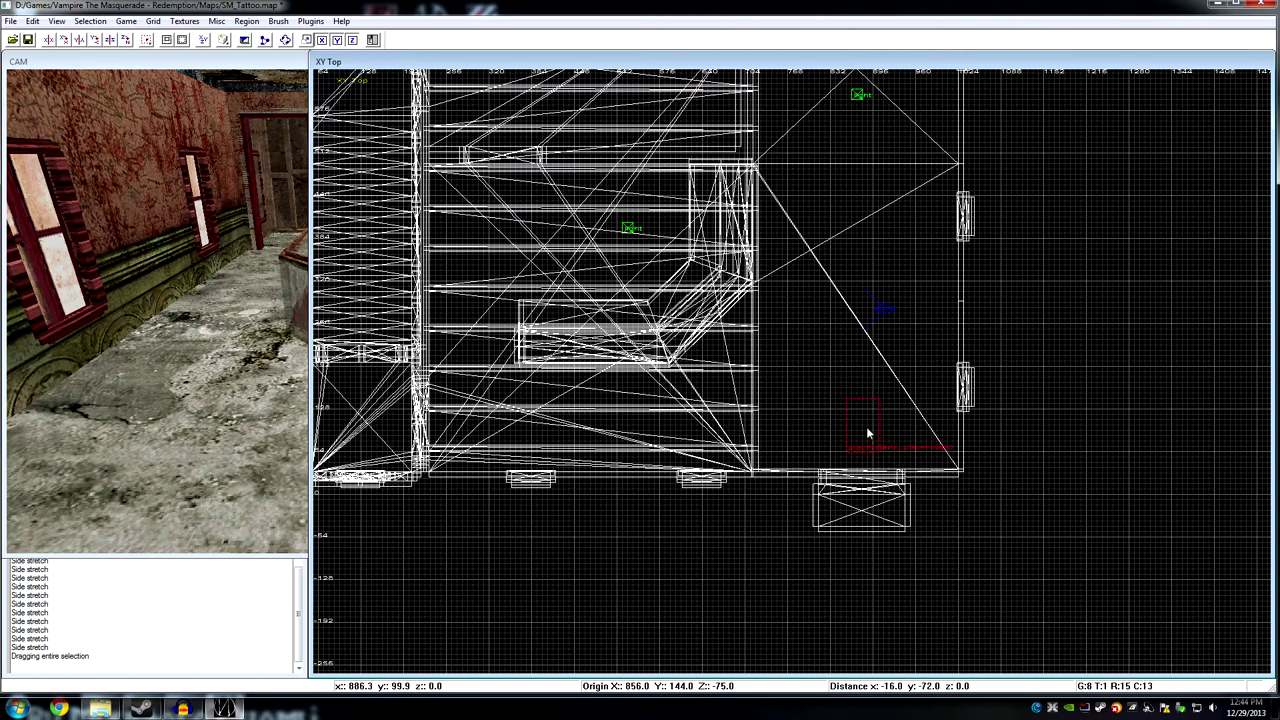
Raise the player start onto the upper floor in the front view, to origin Z 189, and return to the top view.
left_click(222, 336)
key("Left")
key("Left")
right_click_drag(221, 329, 226, 330)
key("ctrl+Tab")
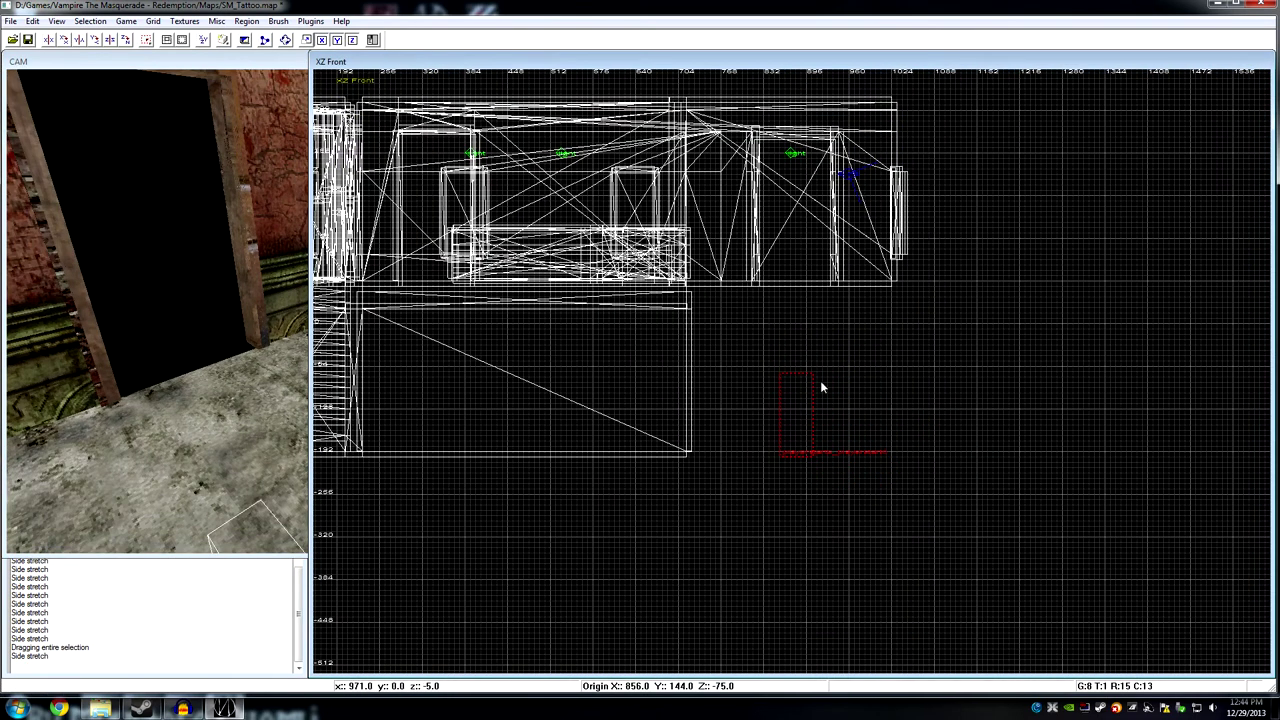
left_click_drag(798, 424, 789, 262)
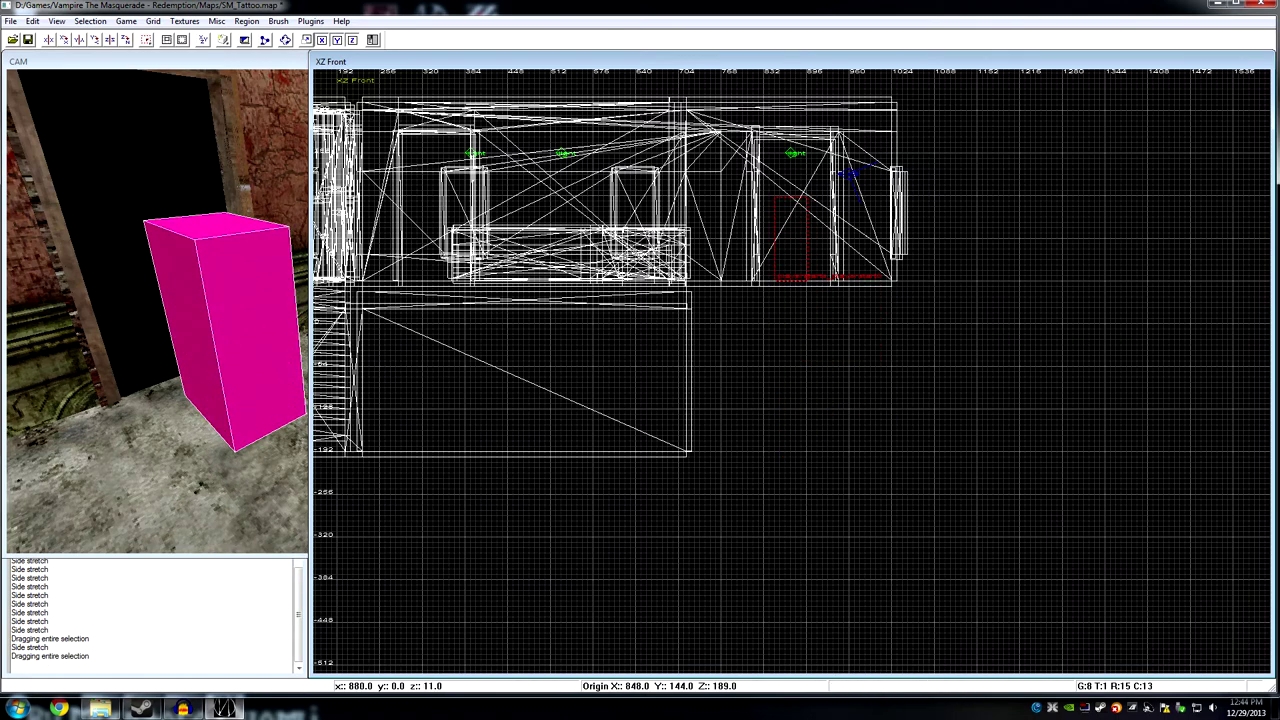
scroll(792, 300, "up", 3)
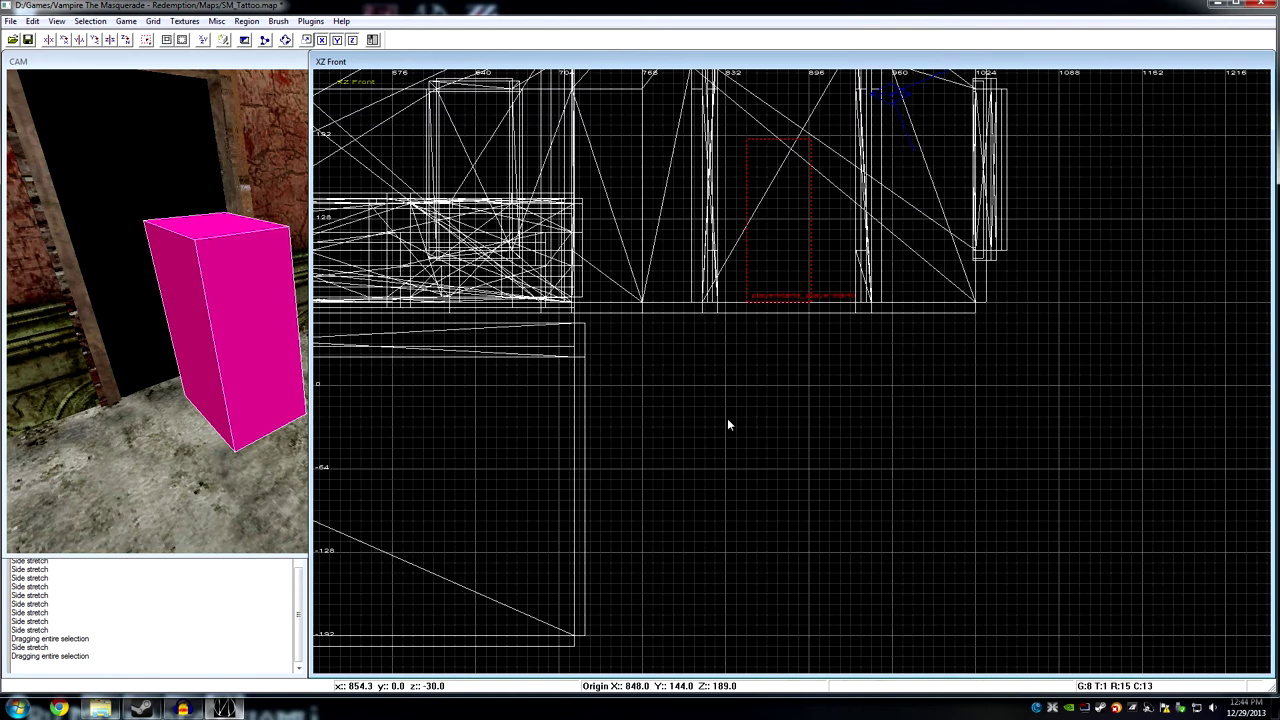
scroll(727, 418, "down", 2)
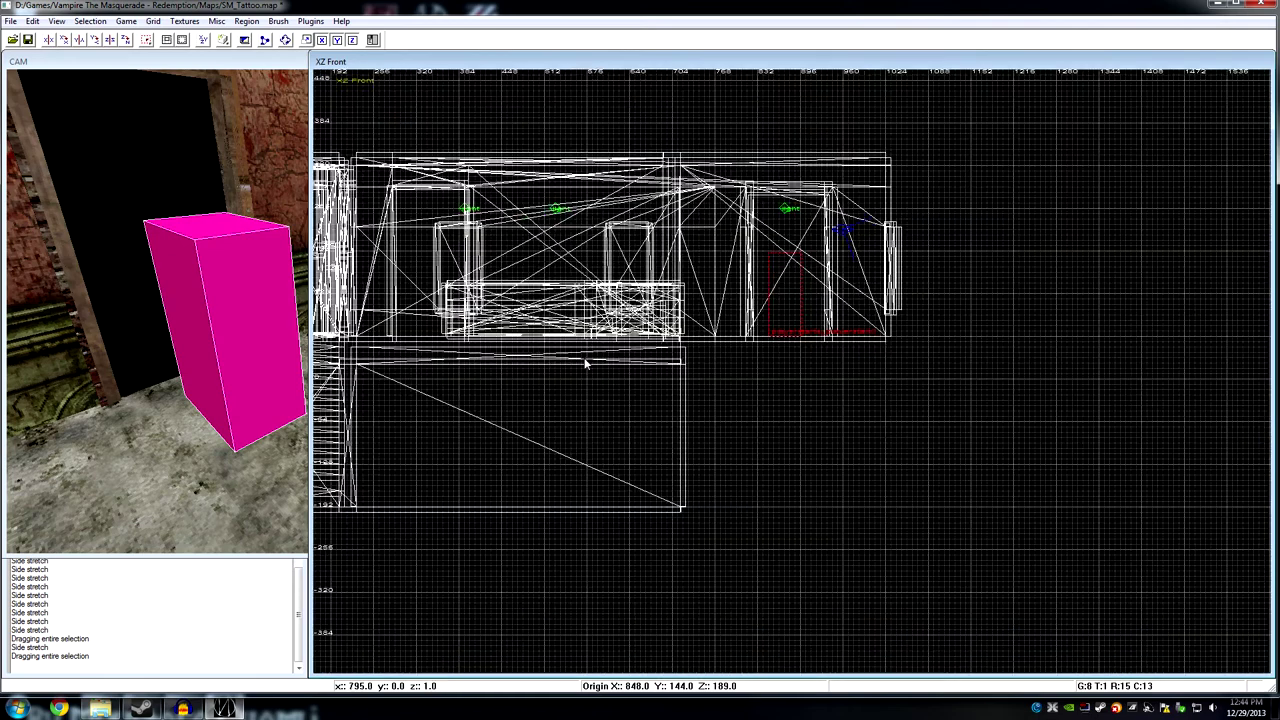
left_click(203, 40)
left_click(203, 40)
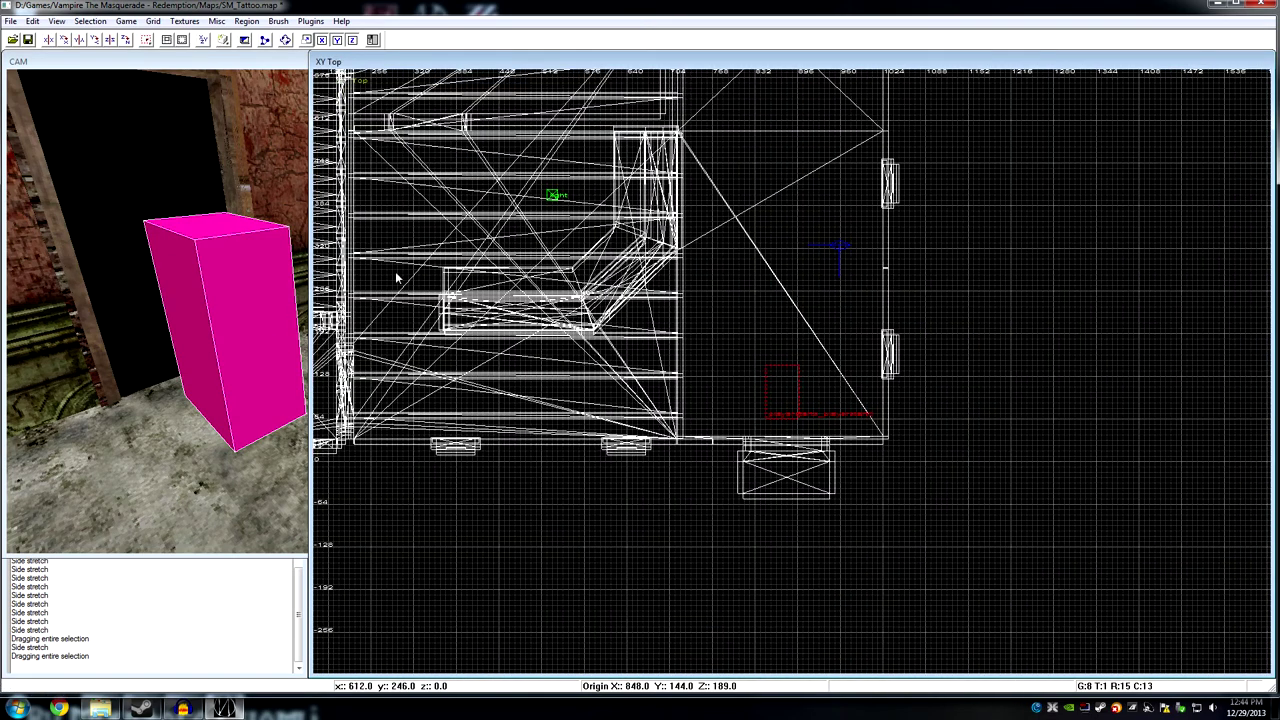
Enlarge the camera view and move between the player start and the counter to examine the placement and the rooms.
left_click(221, 311)
right_click_drag(221, 311, 280, 310)
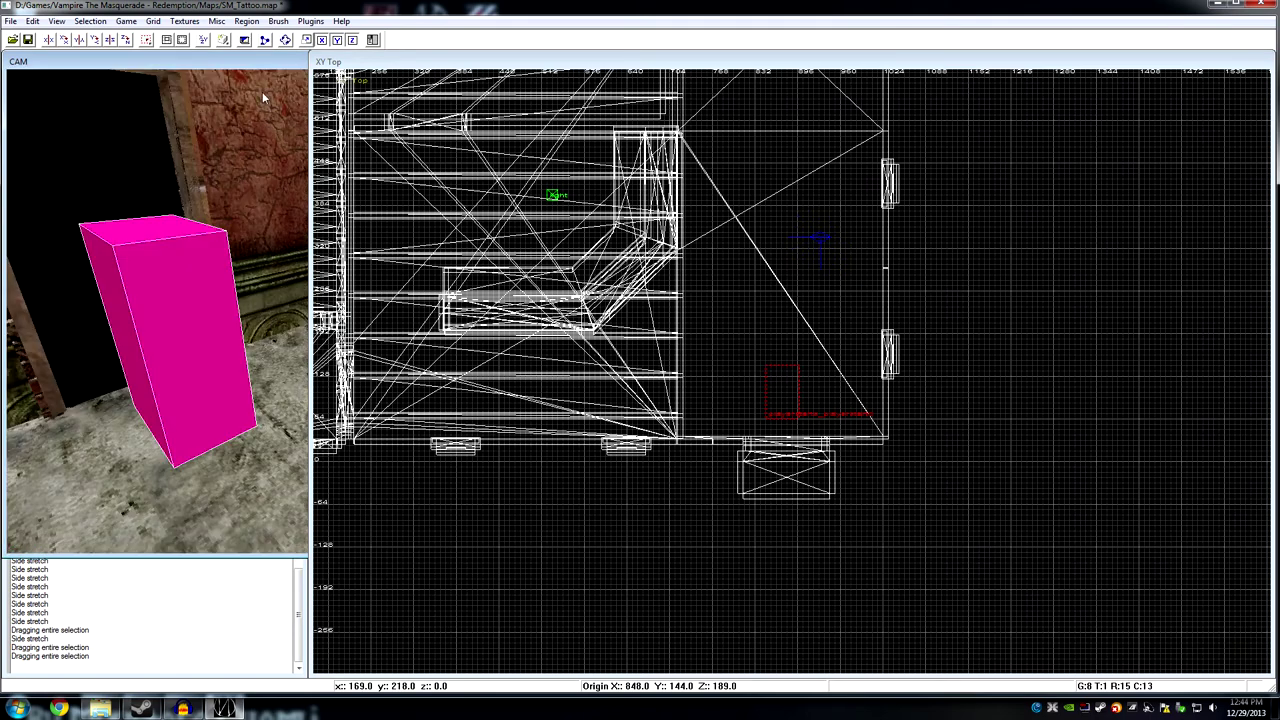
left_click(266, 62)
scroll(338, 295, "down", 2)
key("d")
key("d")
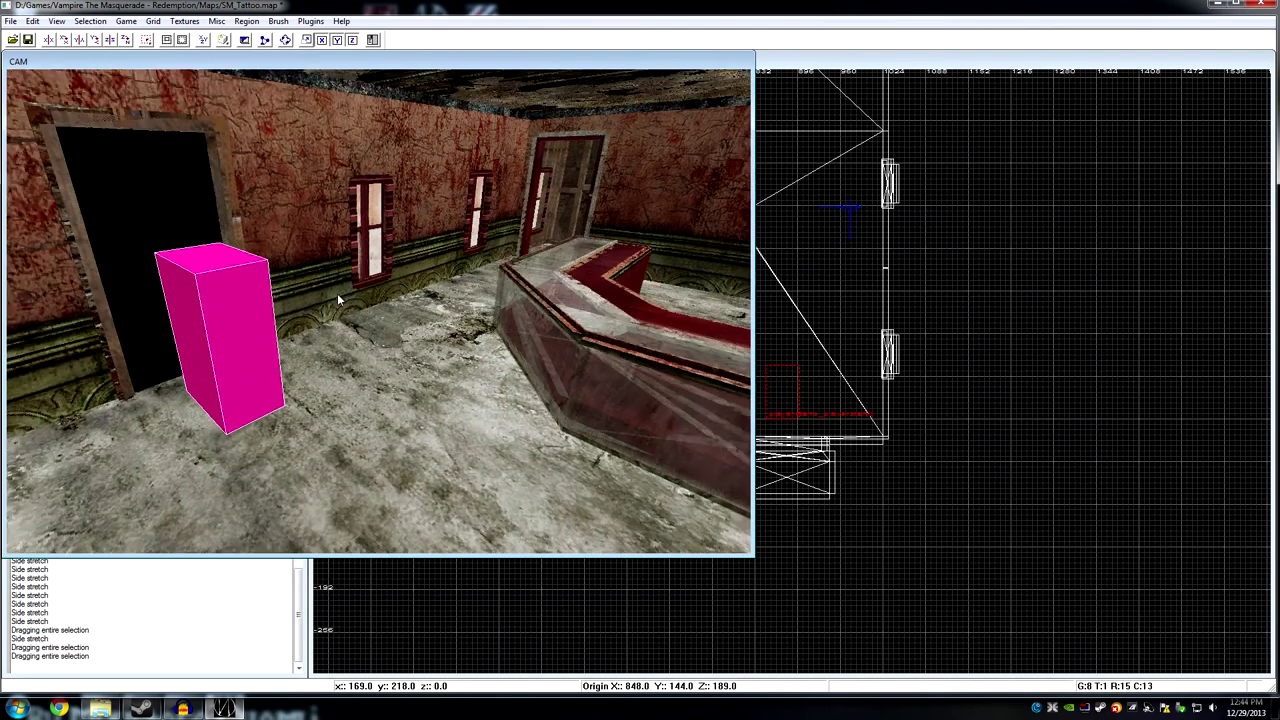
key("Right")
key("Up")
key("Up")
key("Up")
key("Down")
key("Left")
key("Left")
key("Right")
key("Right")
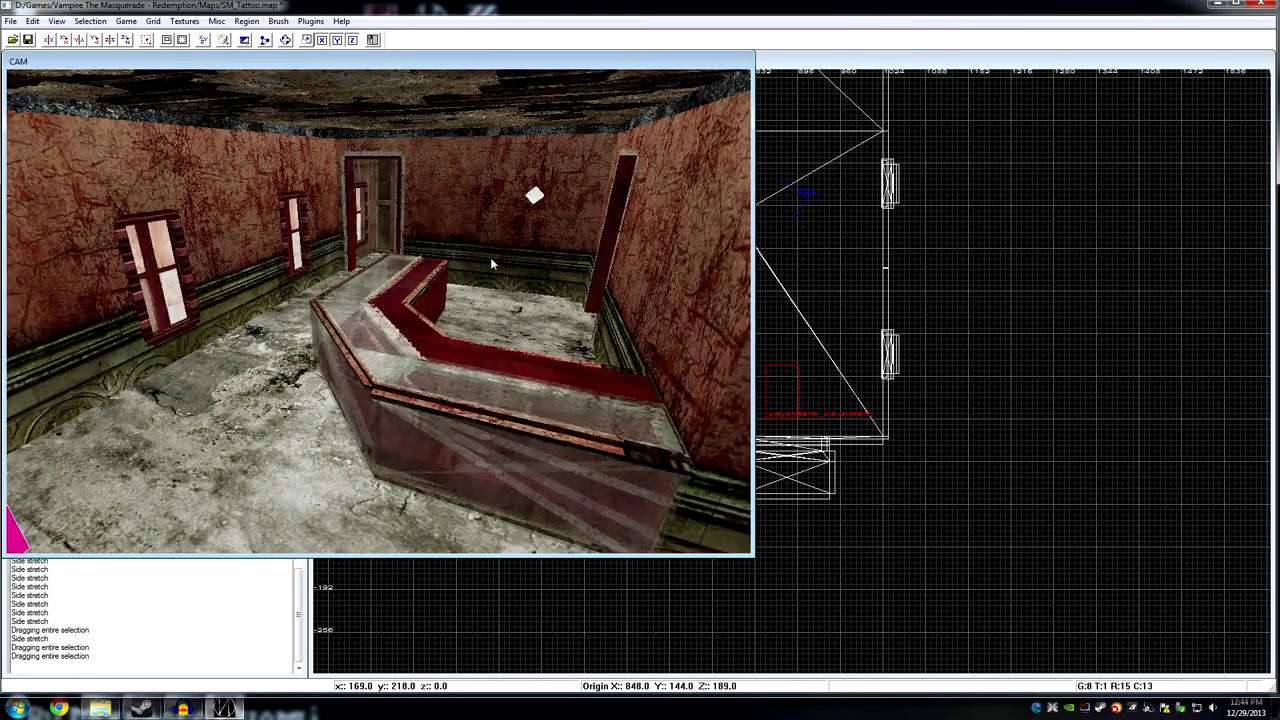
key("Left")
key("Right")
key("Up")
key("Up")
key("Up")
key("Right")
key("Right")
key("Right")
key("Right")
key("Right")
key("Right")
key("Right")
key("Right")
key("Up")
key("Up")
key("Up")
key("Up")
key("Up")
key("Up")
key("Up")
key("Up")
key("Up")
key("Up")
key("Left")
key("Left")
key("Left")
key("Left")
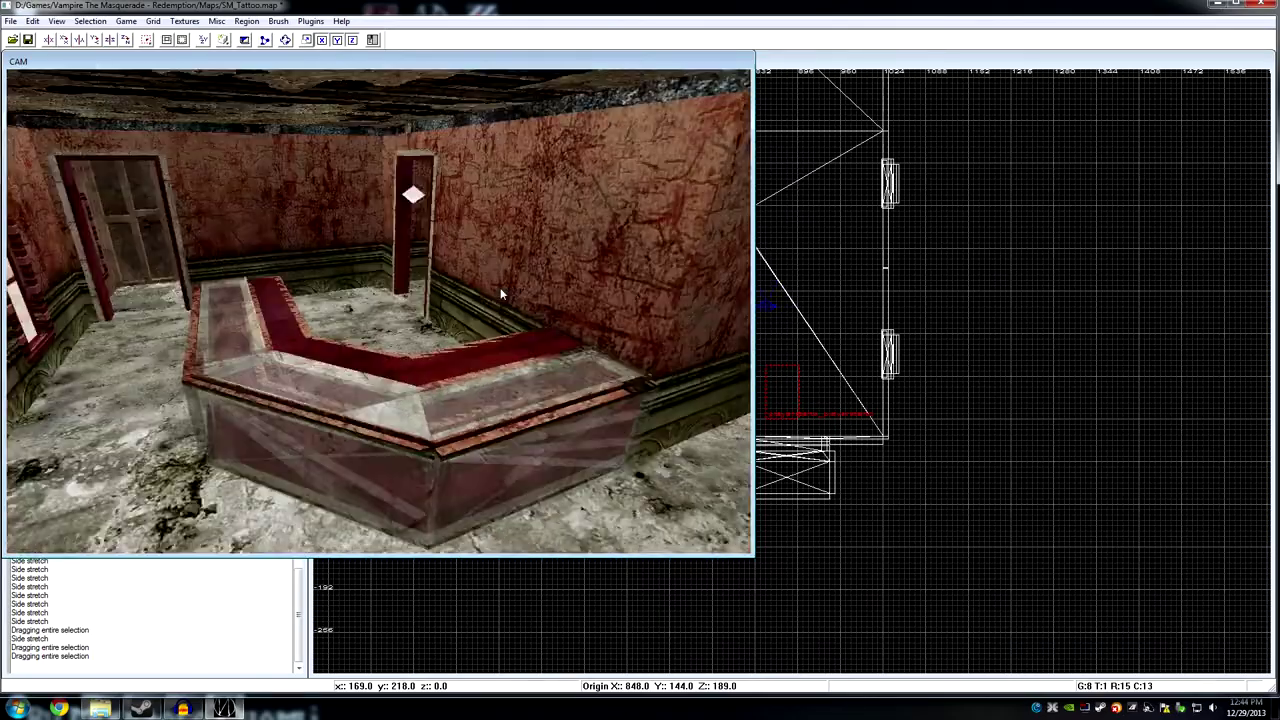
key("Down")
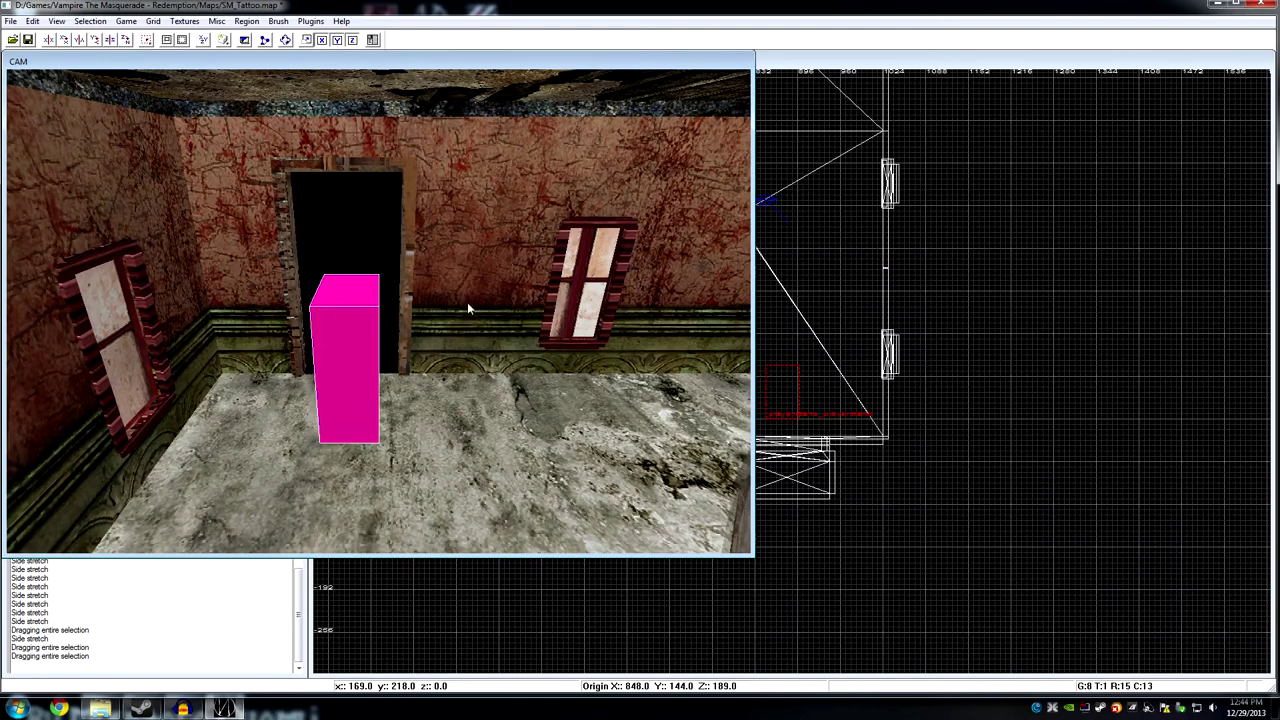
Move the camera from the player start past the counter to the north room's doorway and back to inspect the layout.
key("Right")
key("Right")
key("Right")
key("Right")
key("Left")
key("Left")
key("Left")
key("Left")
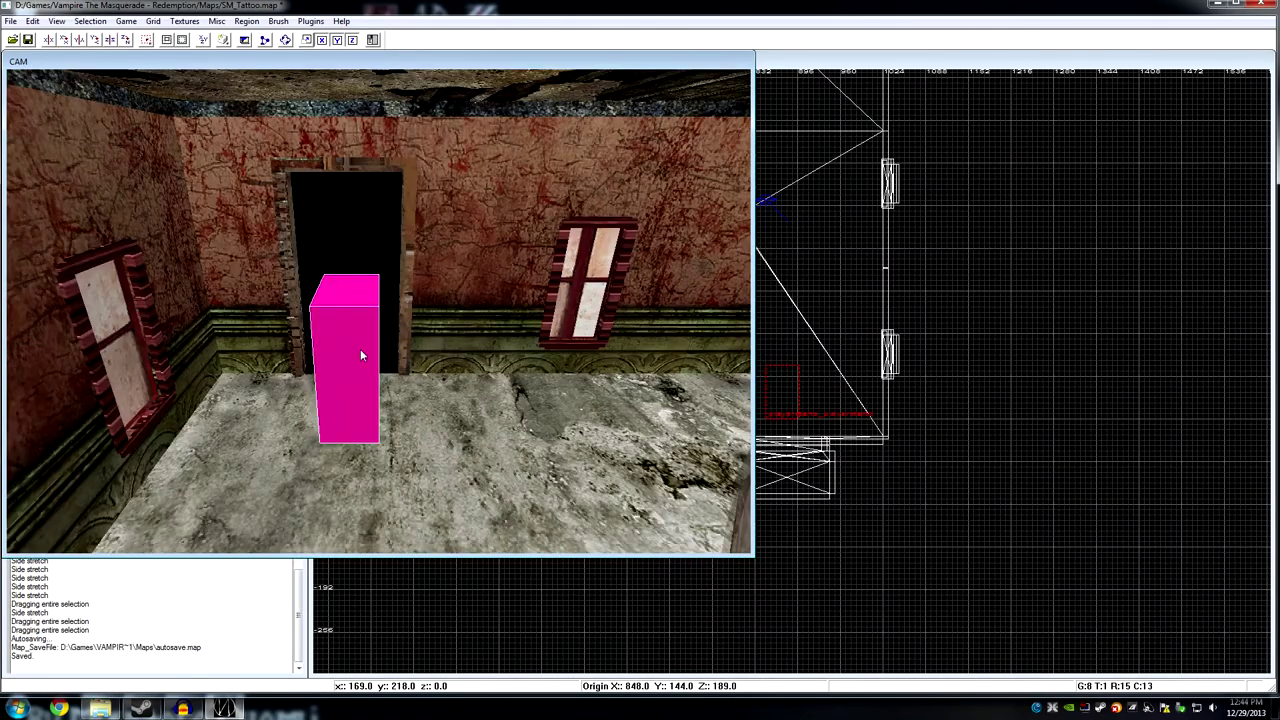
right_click(362, 355)
right_click(362, 355)
key("Left")
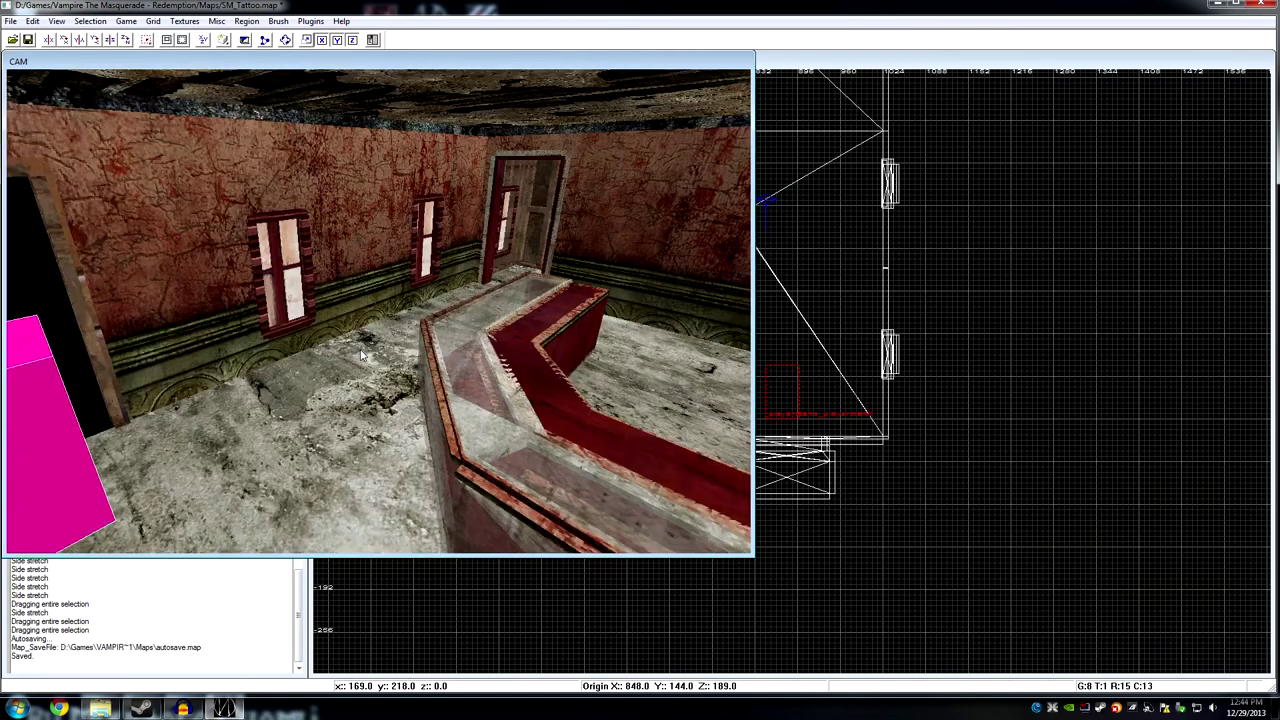
key("Down")
key("Down")
right_click(409, 346)
right_click(441, 362)
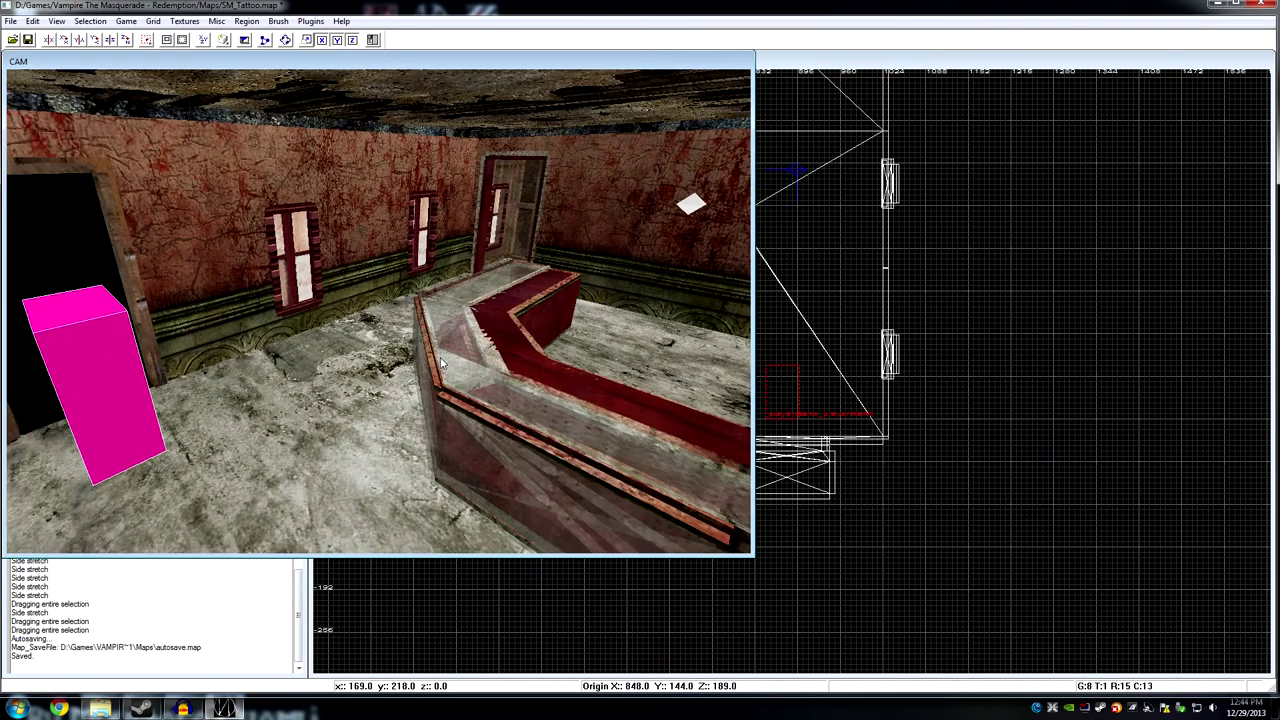
right_click(441, 362)
right_click(441, 362)
right_click(441, 362)
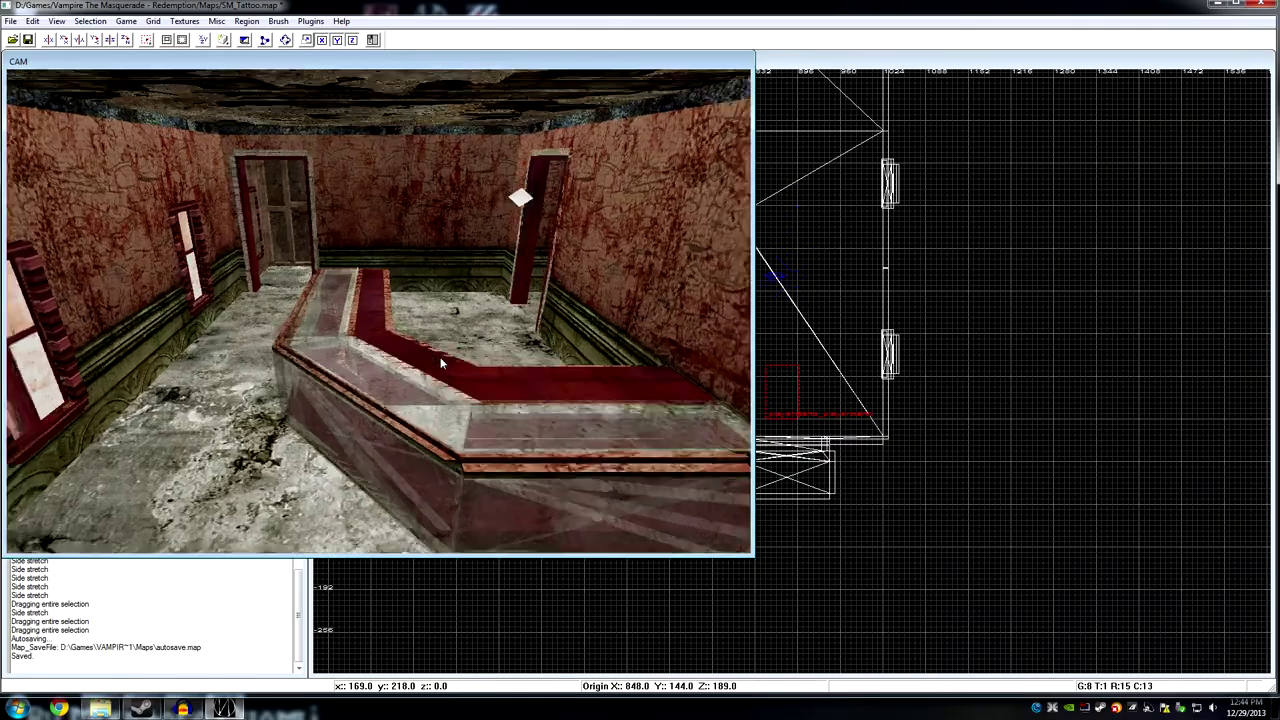
right_click(441, 362)
right_click(441, 362)
right_click(441, 362)
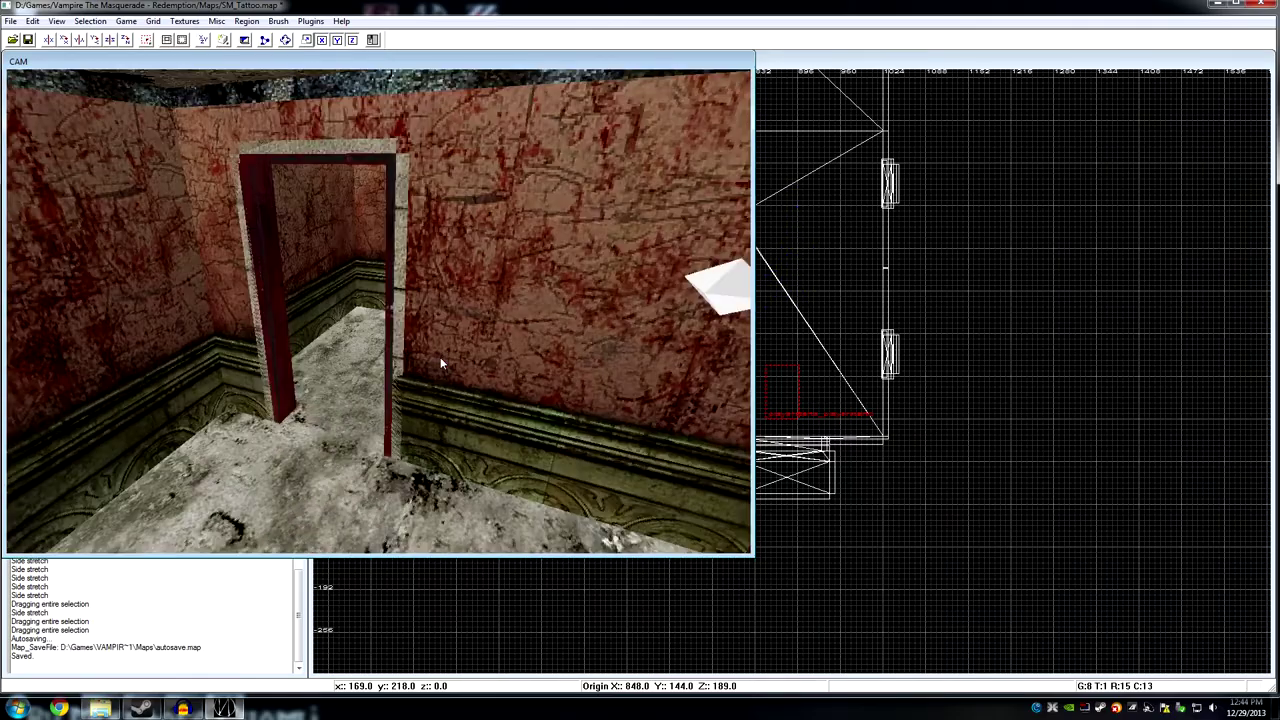
right_click(440, 363)
right_click(440, 363)
right_click_drag(440, 363, 440, 363)
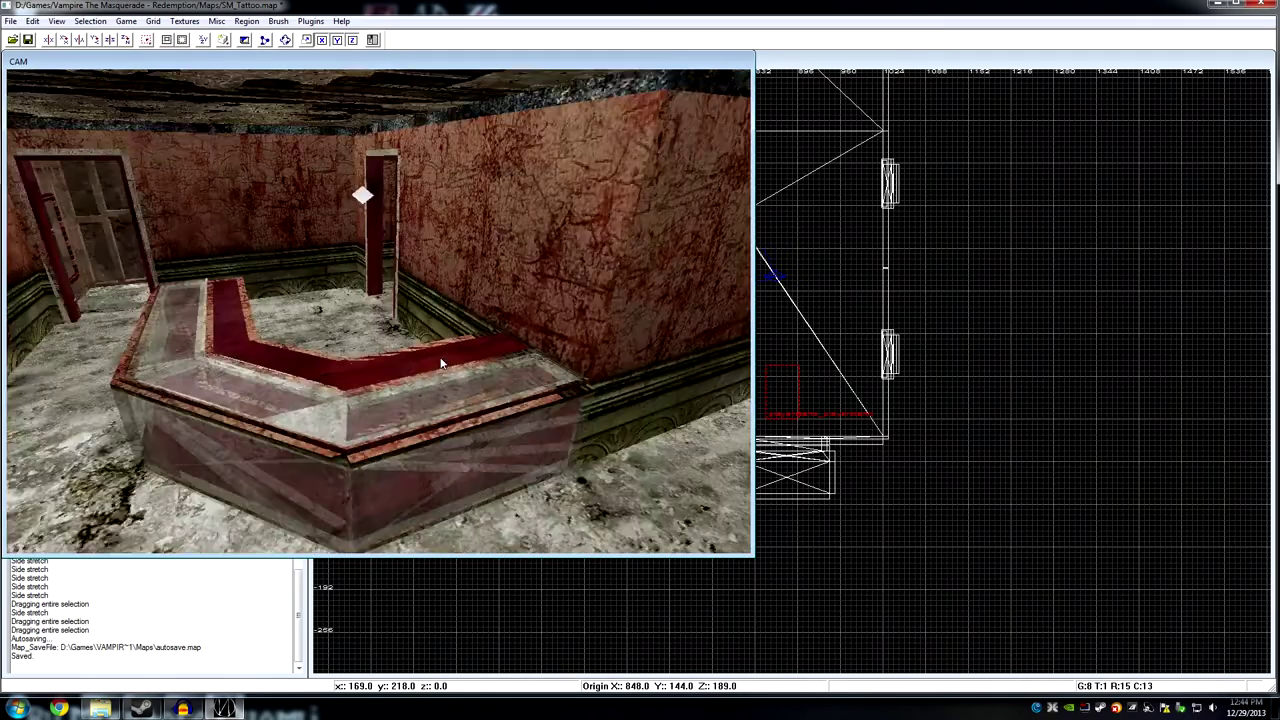
right_click(440, 363)
right_click(440, 363)
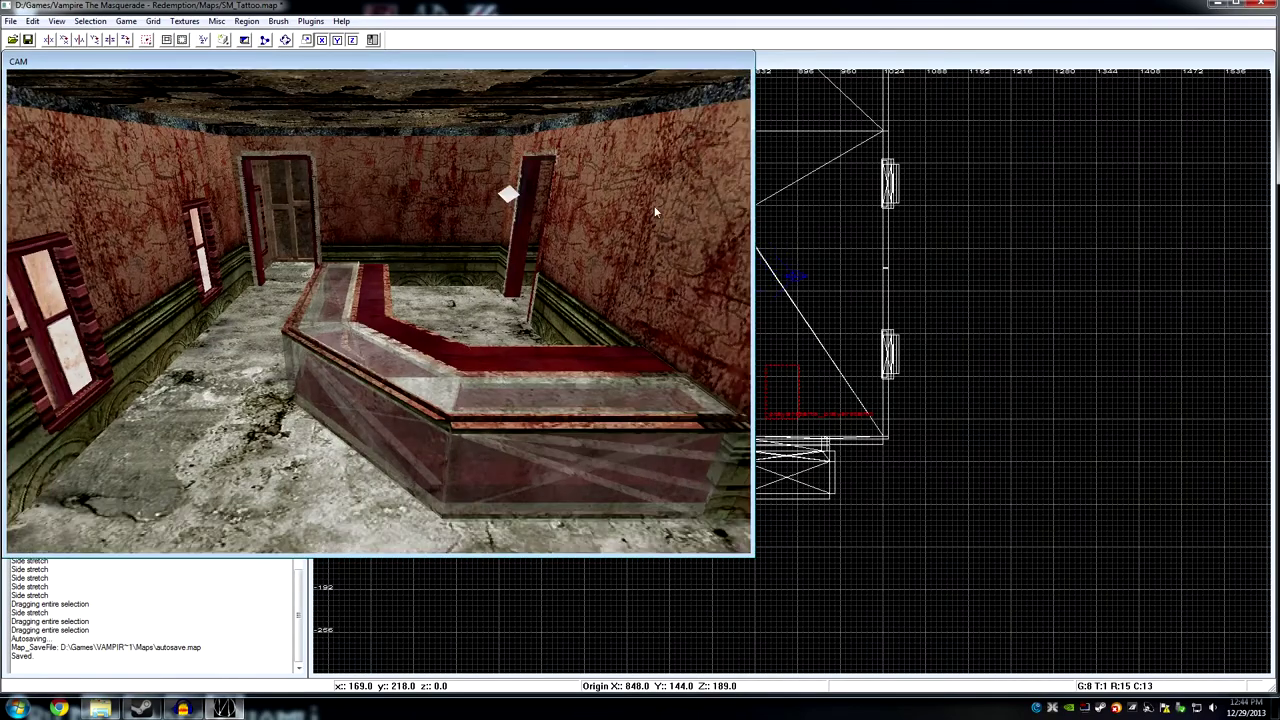
Clear the player start selection and select the lower triangular face of the wall behind the light in the east room.
left_click(439, 342)
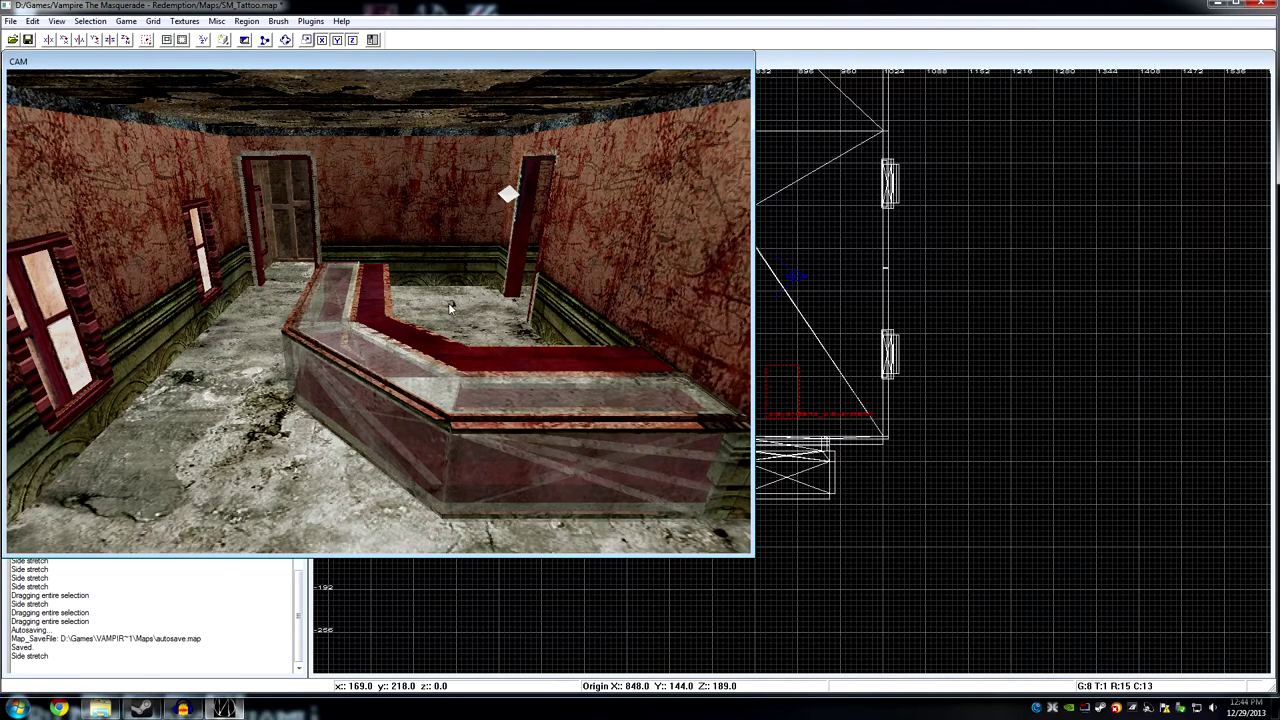
key("Escape")
right_click_drag(484, 313, 425, 276)
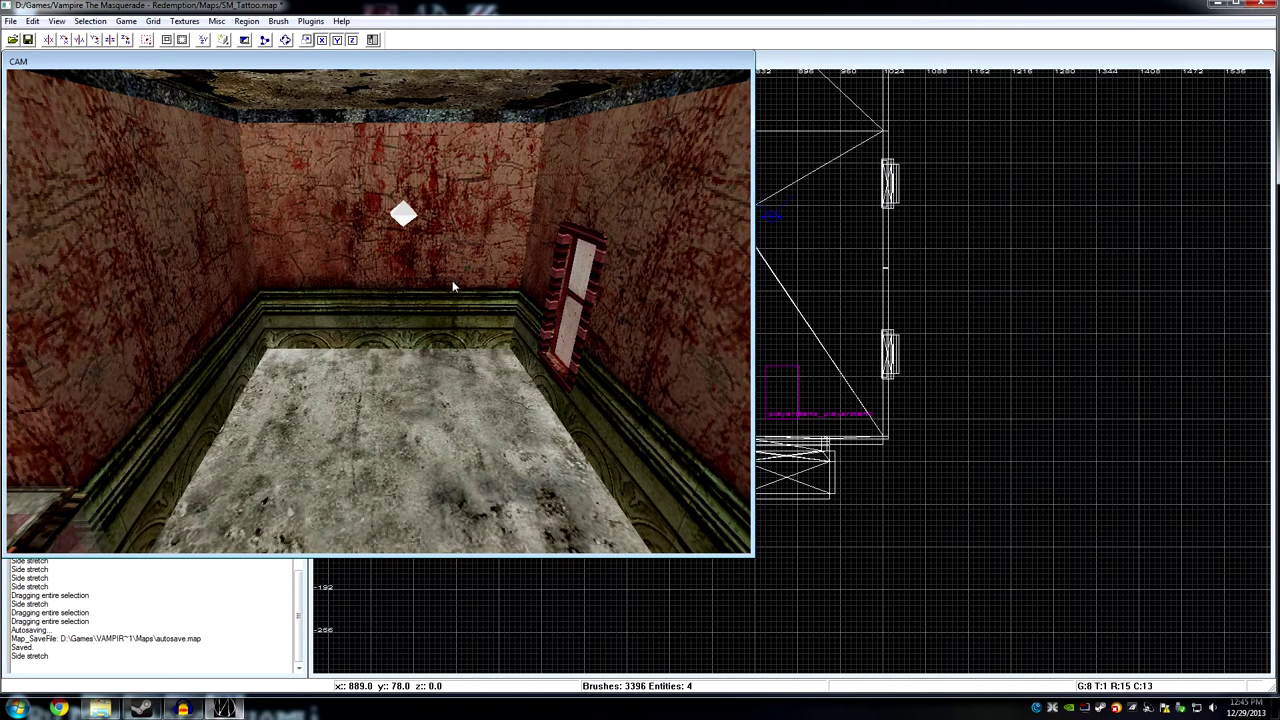
left_click(458, 214, "shift")
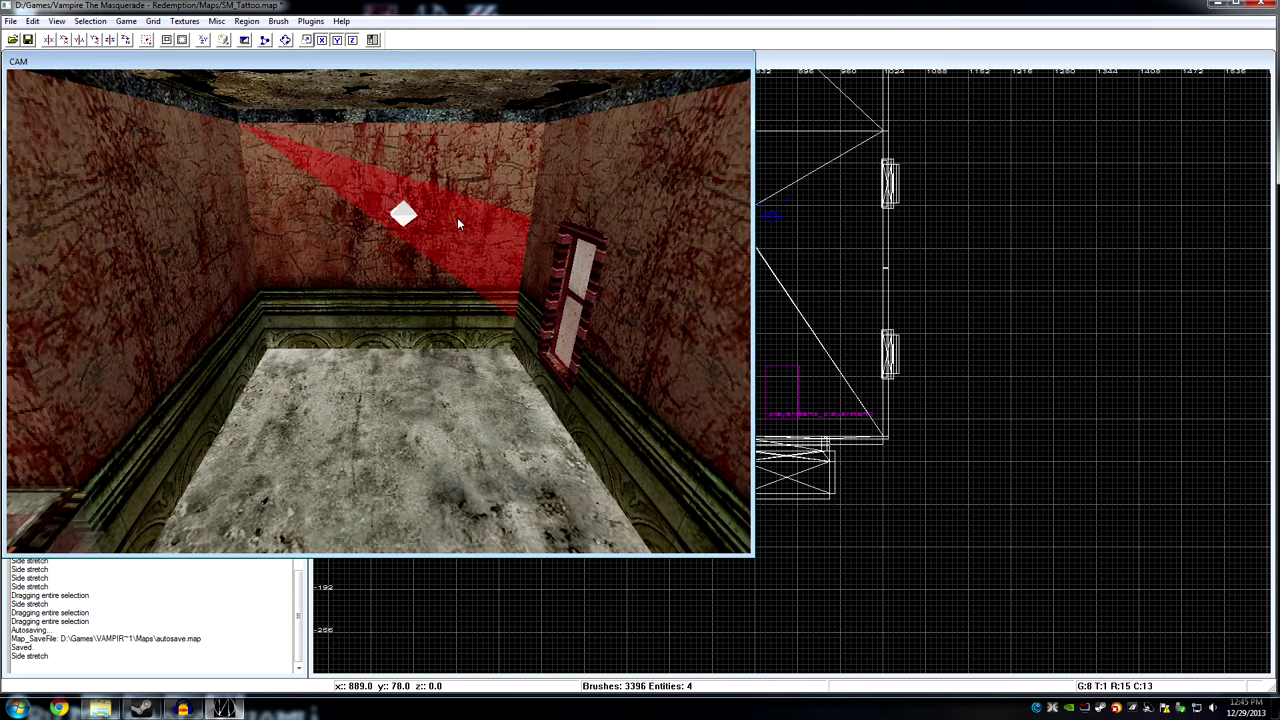
mouse_move(438, 264)
right_mouse_down()
mouse_move(478, 272)
mouse_move(474, 291)
right_mouse_up()
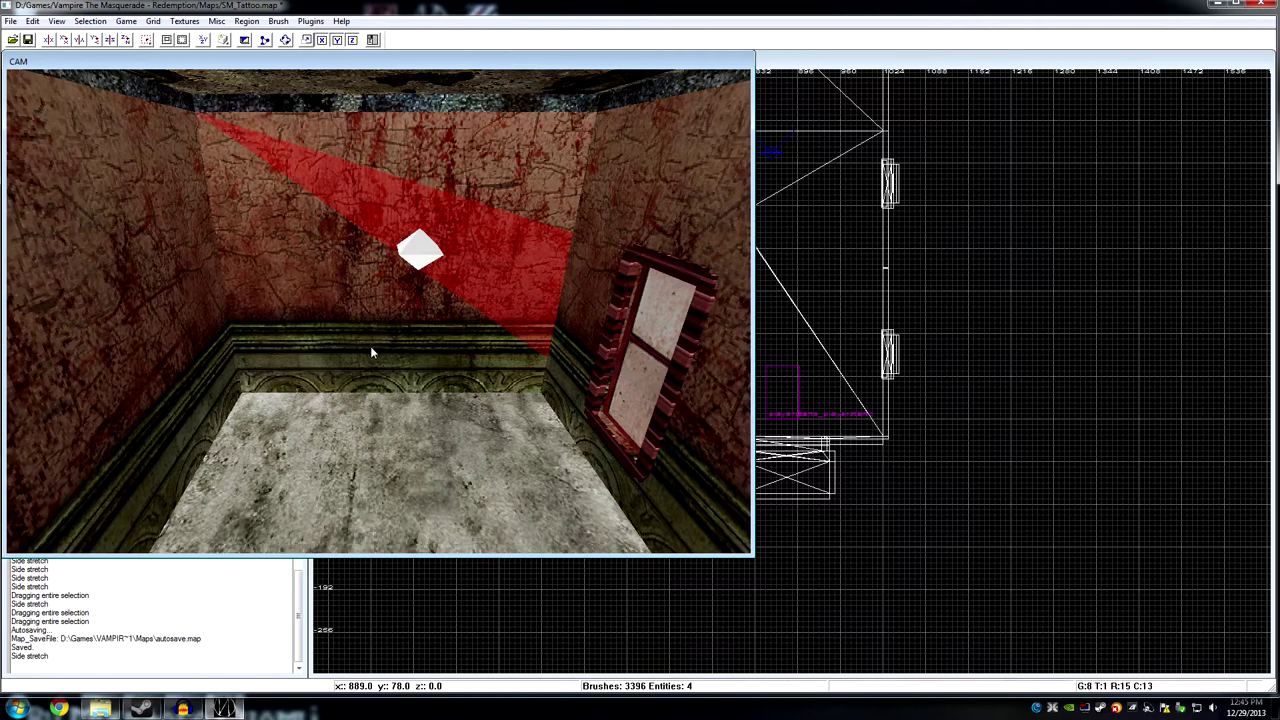
left_click_drag(370, 349, 348, 341)
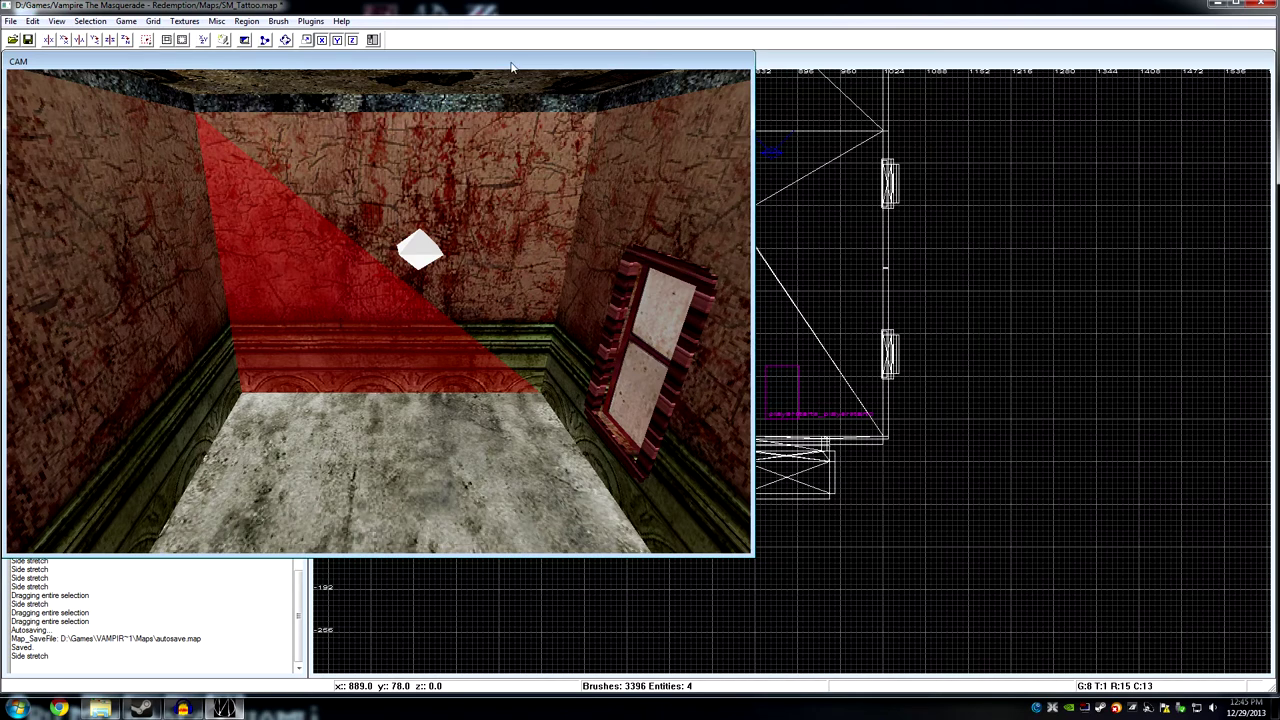
Review the editor's list of mapped commands, close it, and clear the selected wall face.
left_click(341, 21)
left_click(355, 42)
left_click_drag(719, 265, 704, 423)
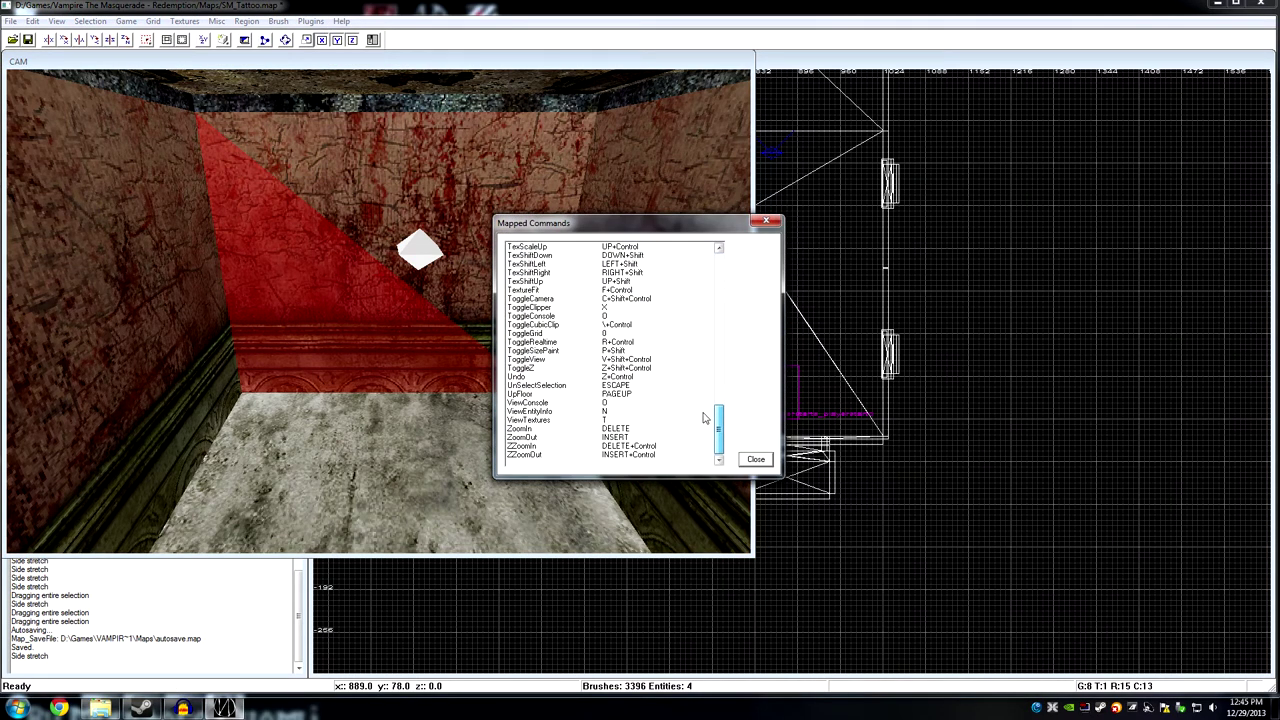
scroll(704, 410, "up", 2)
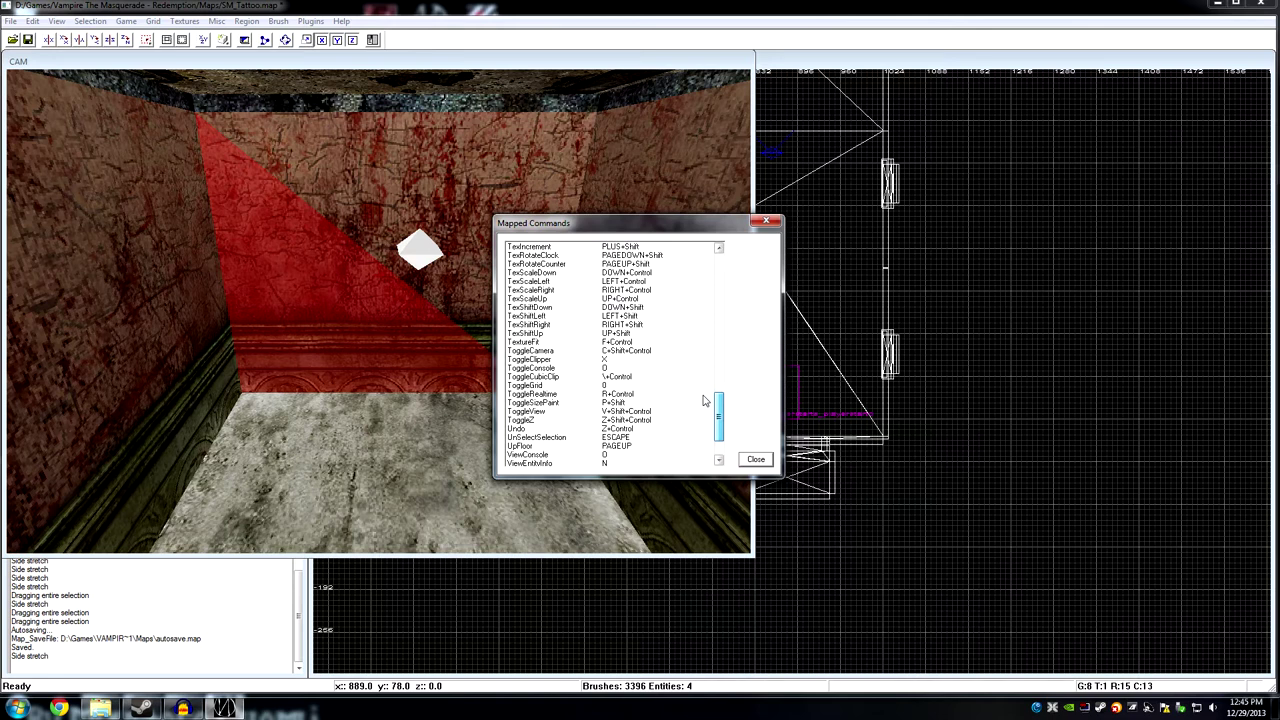
scroll(704, 395, "up", 6)
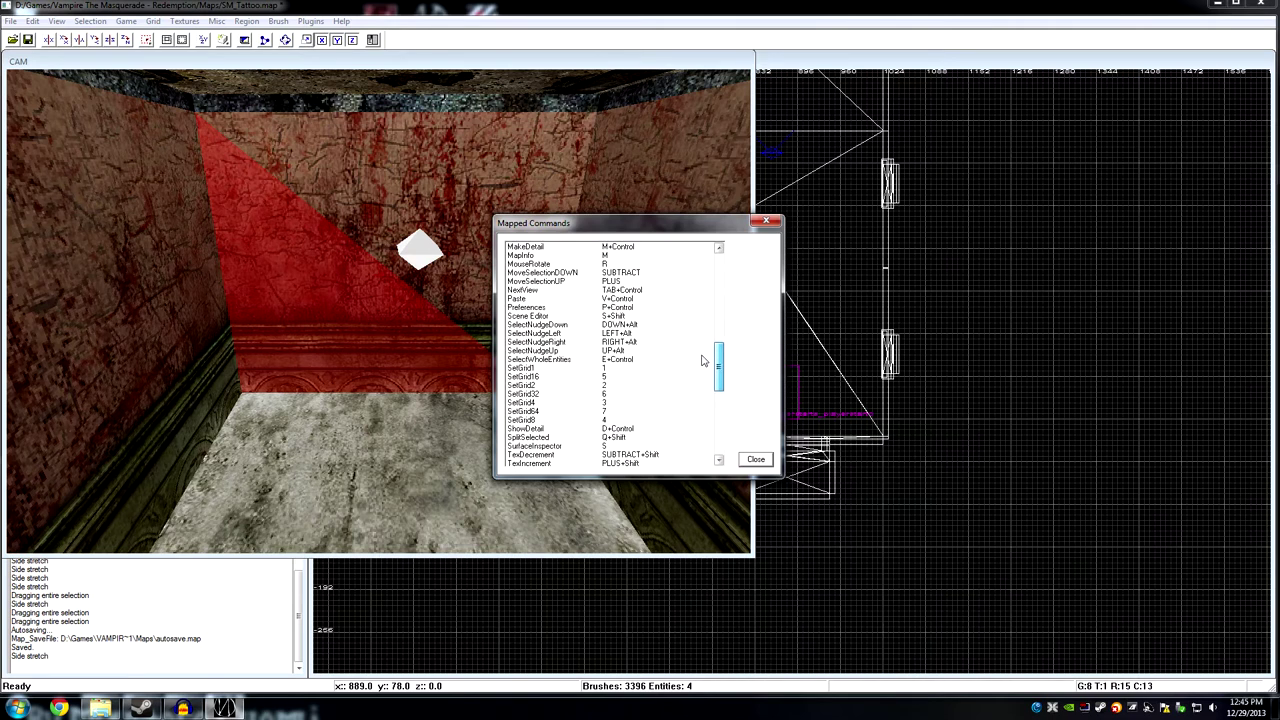
scroll(704, 400, "down", 8)
scroll(701, 418, "up", 1)
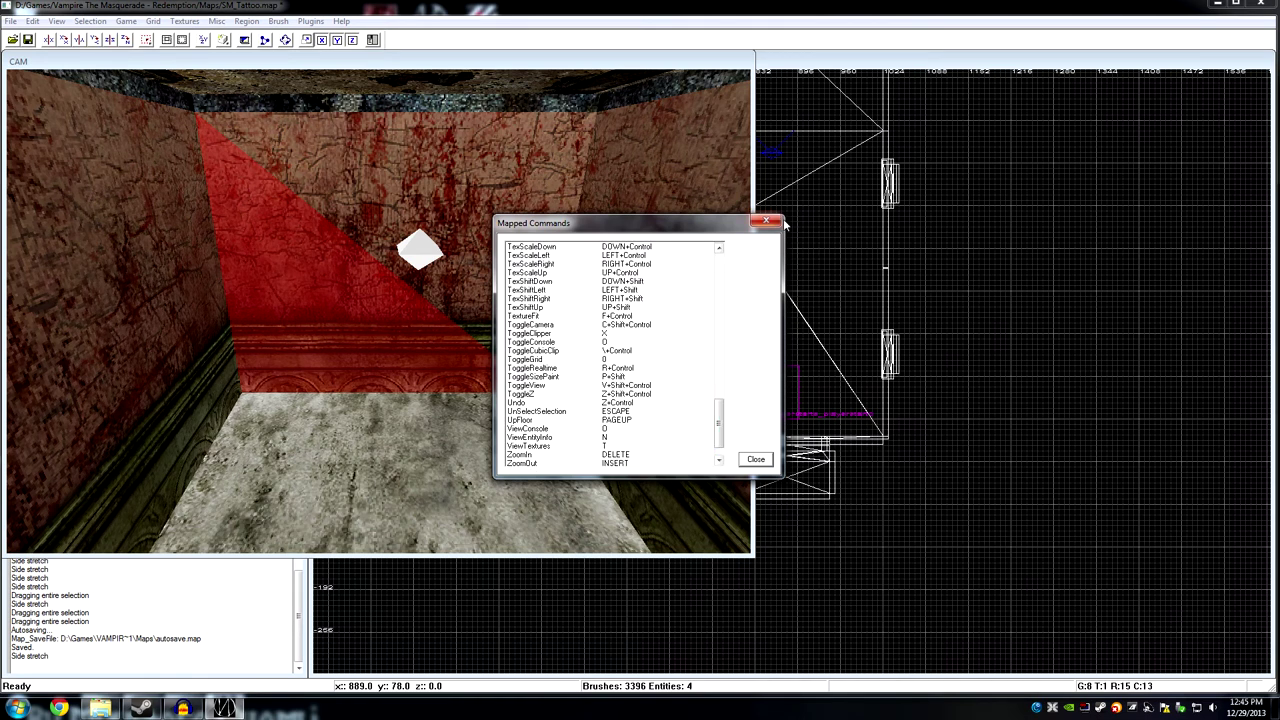
left_click(758, 459)
key("Escape")
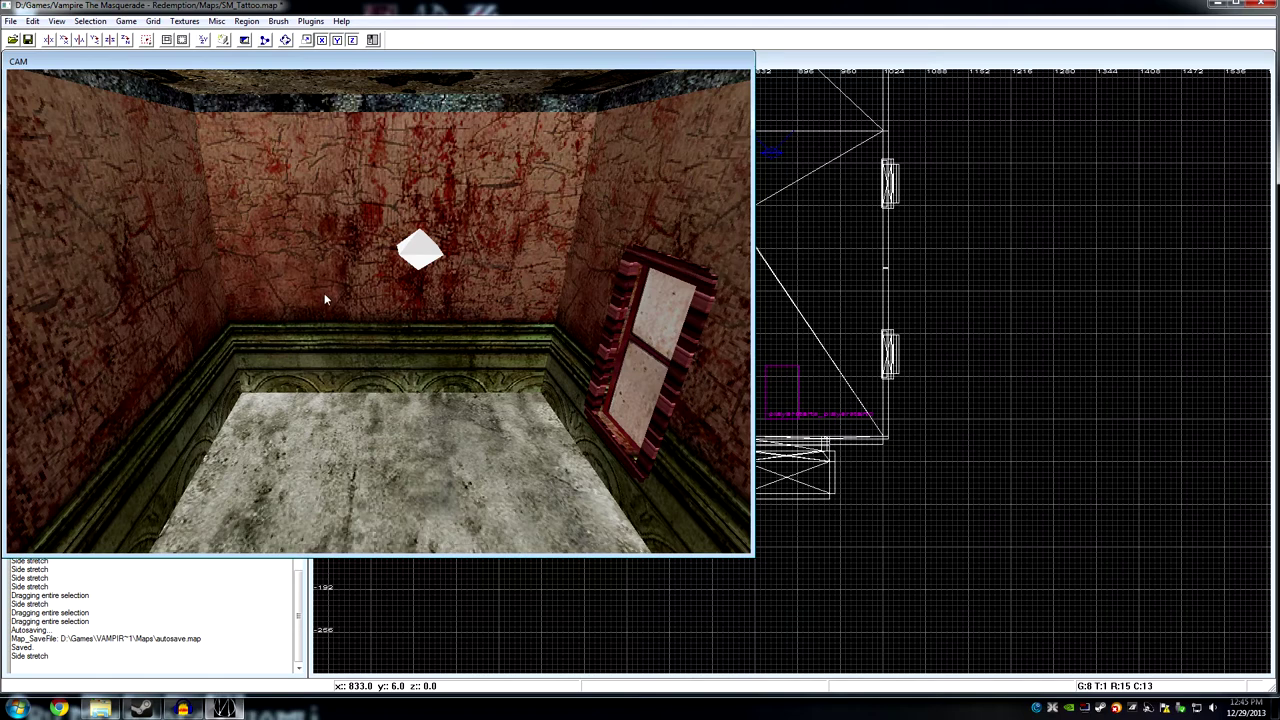
Move the camera around the east room to examine its walls, light and windows, leaving nothing selected.
key("Up")
key("Up")
key("Up")
key("Left")
key("Left")
key("Left")
key("Right")
key("Right")
key("Right")
key("Down")
key("Down")
key("Down")
key("Down")
key("Down")
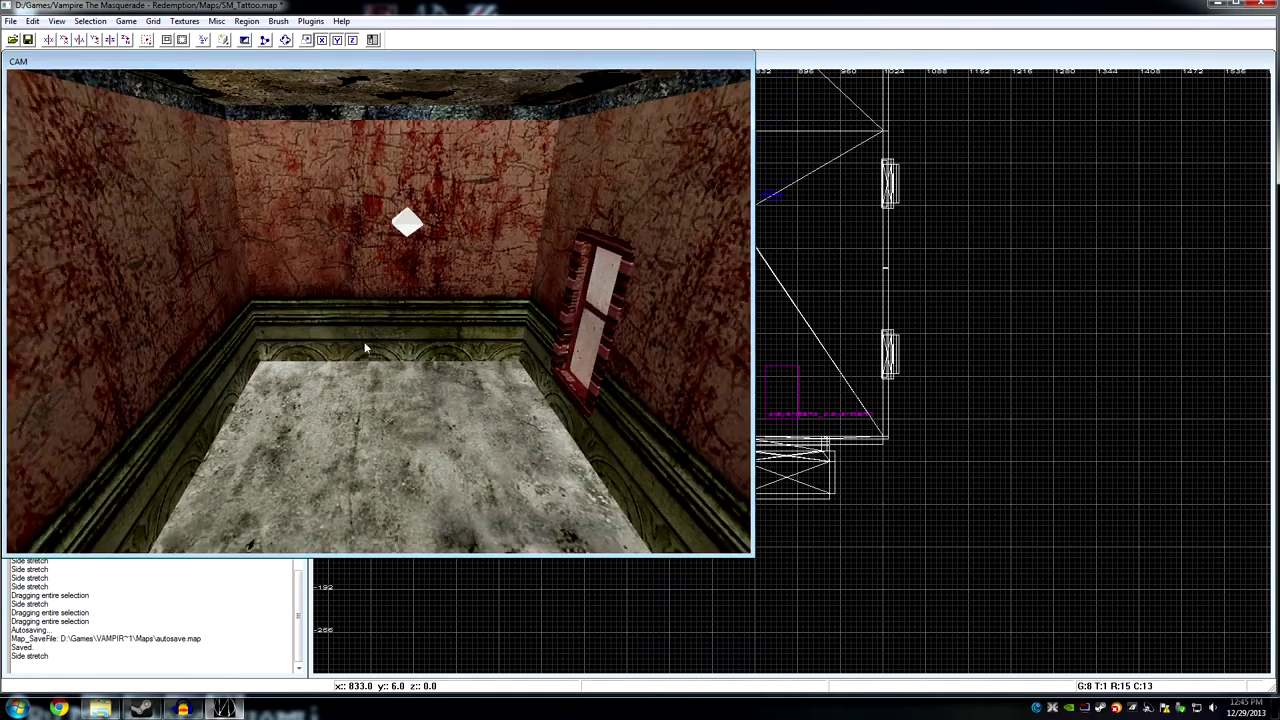
key("Right")
key("Right")
key("Right")
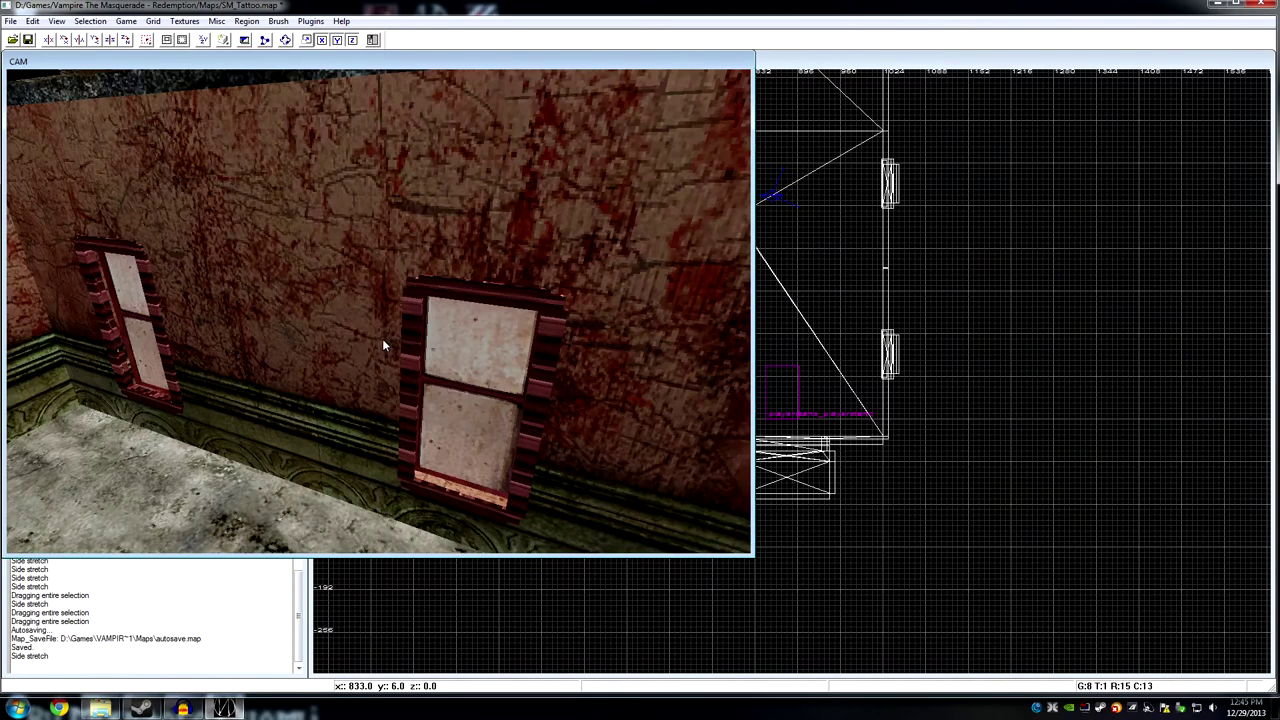
key("Left")
left_click(422, 316, "shift")
key("Escape")
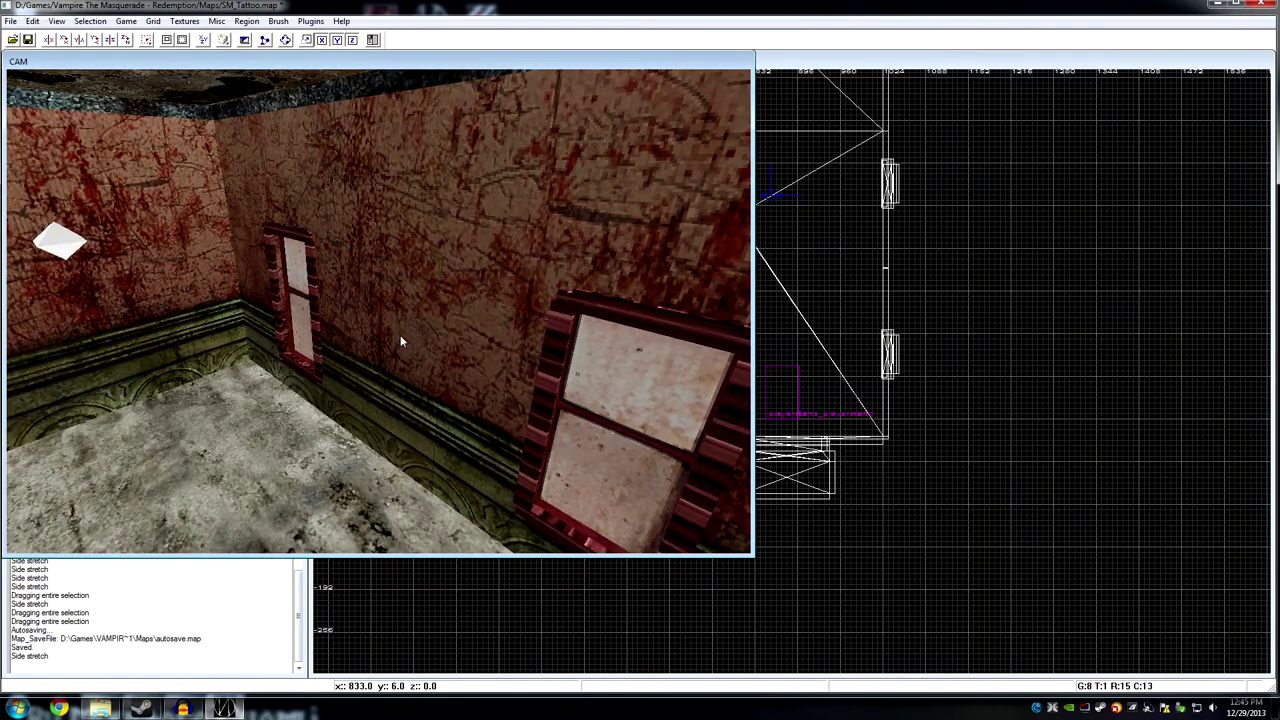
Turn the camera from the east room's windows to the counter and examine the doorways and window wall around it.
key("Left")
key("Left")
key("Left")
key("Left")
key("Down")
key("Left")
key("Left")
key("Left")
key("Left")
key("Left")
key("Left")
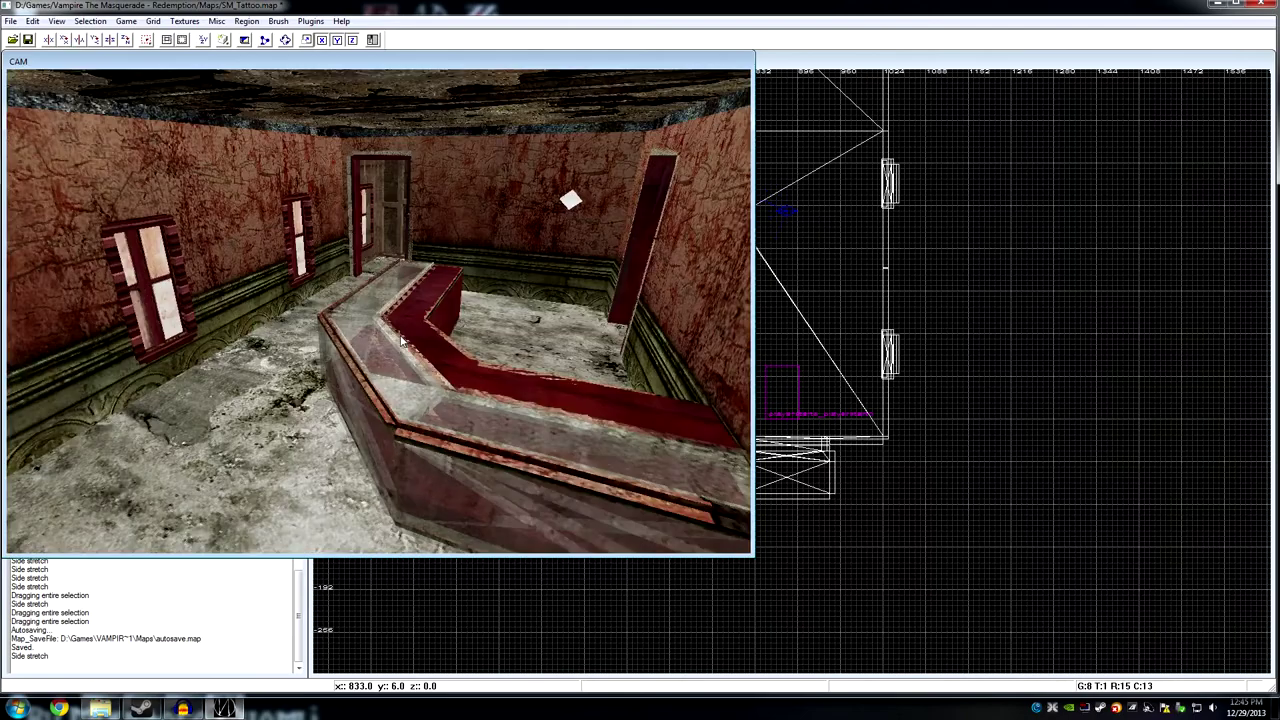
key("Up")
key("Up")
key("Up")
key("Right")
key("Right")
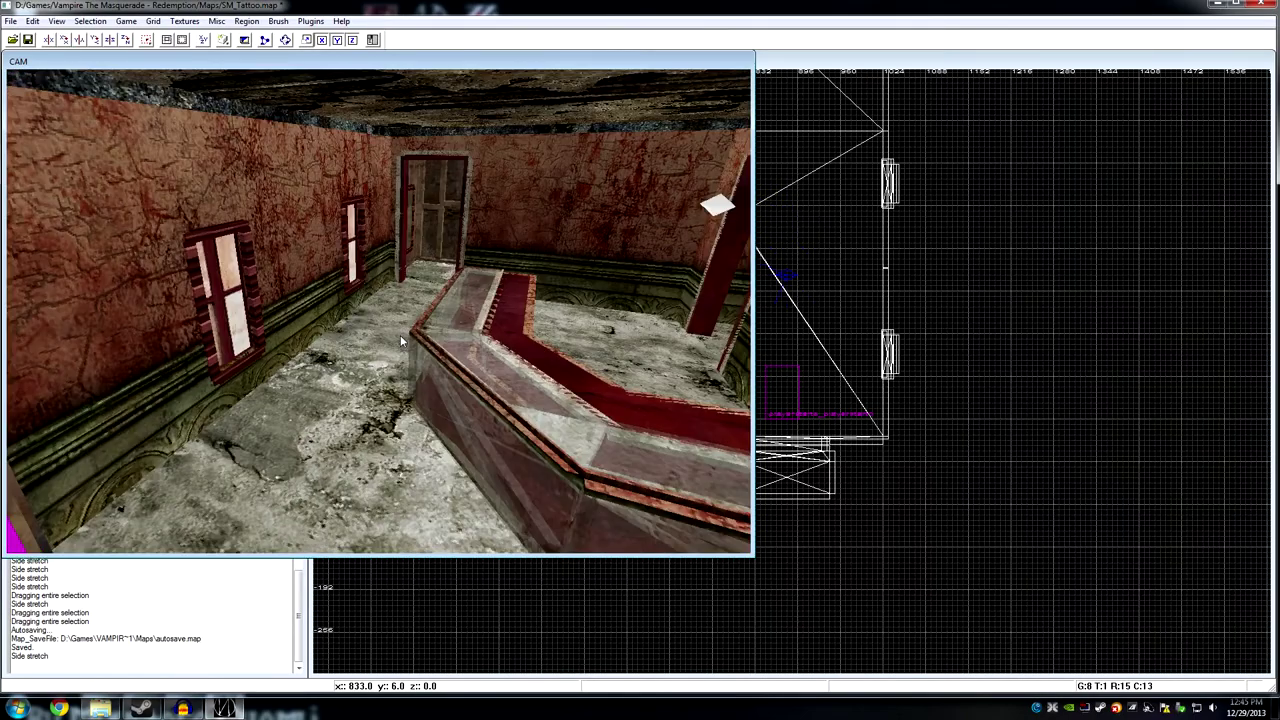
key("Right")
key("Left")
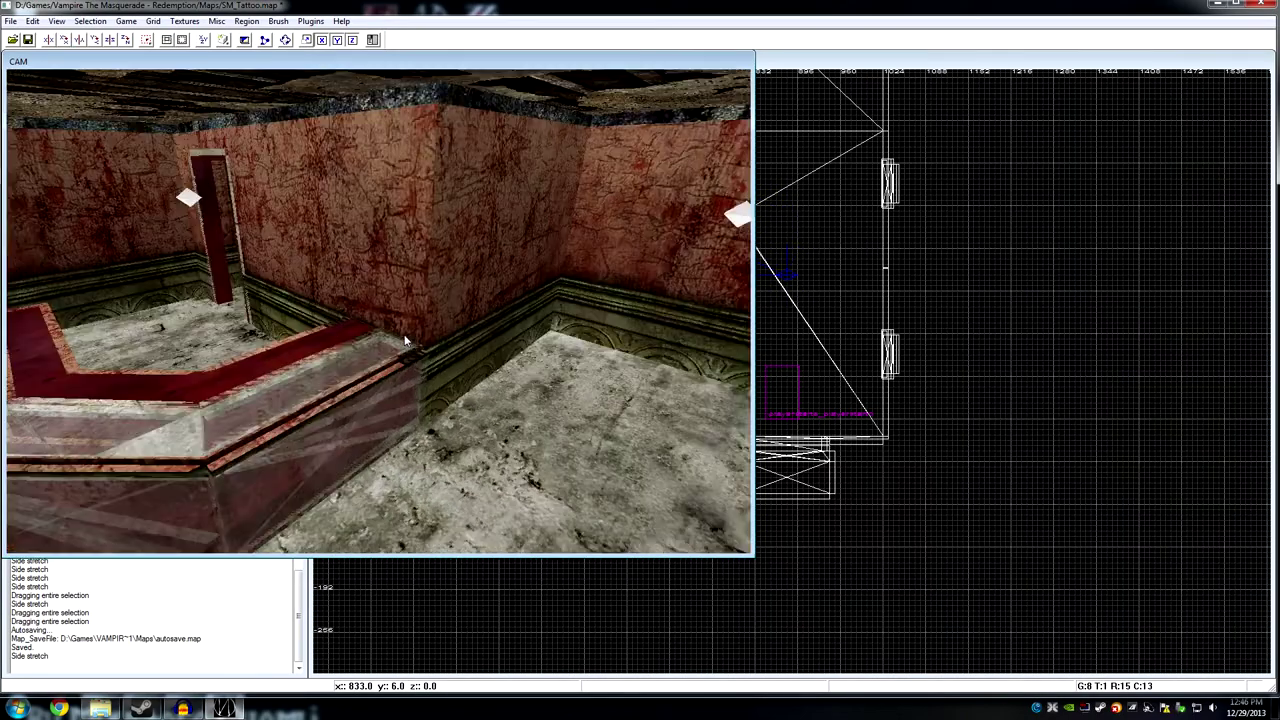
key("Left")
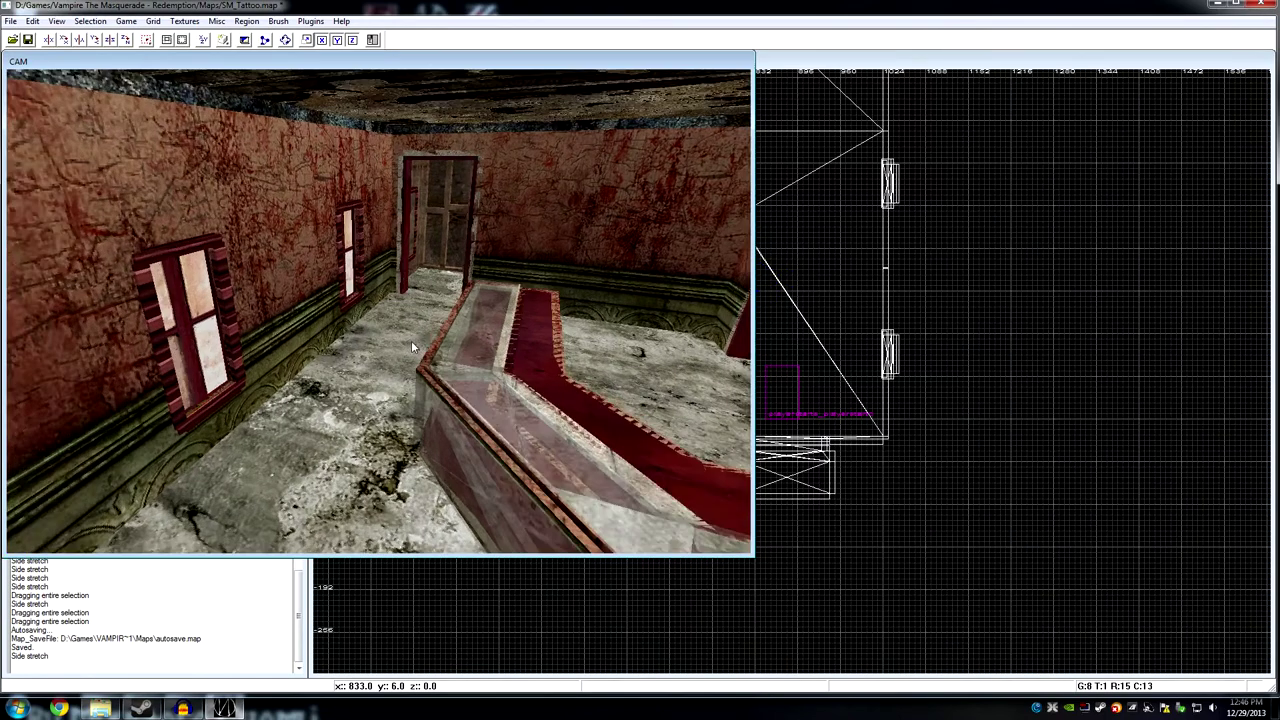
Select faces of the window wall's lower trim and the opposite wall to check them, and clear the selection.
left_click(369, 405, "shift")
key("Escape")
mouse_move(409, 290)
left_mouse_down()
mouse_move(418, 187)
mouse_move(323, 263)
mouse_move(313, 316)
mouse_move(378, 165)
mouse_move(387, 244)
left_mouse_up()
mouse_move(396, 195)
left_mouse_down()
mouse_move(431, 170)
mouse_move(374, 132)
mouse_move(323, 253)
mouse_move(253, 147)
mouse_move(420, 149)
mouse_move(564, 217)
mouse_move(599, 306)
mouse_move(559, 373)
left_mouse_up()
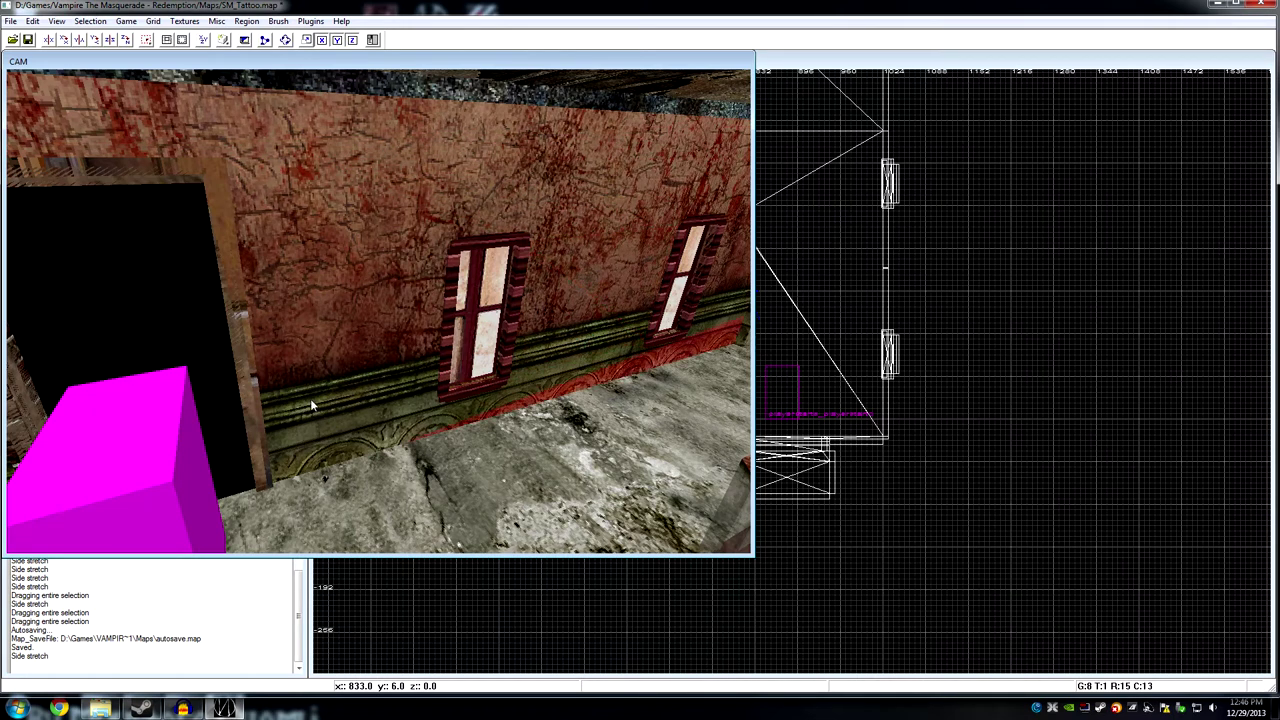
mouse_move(330, 460)
left_mouse_down()
mouse_move(310, 459)
mouse_move(426, 384)
left_mouse_up()
left_click_drag(382, 455, 399, 443)
key("Left")
key("Left")
key("Left")
key("Left")
key("Left")
key("Left")
key("Left")
key("Left")
key("Left")
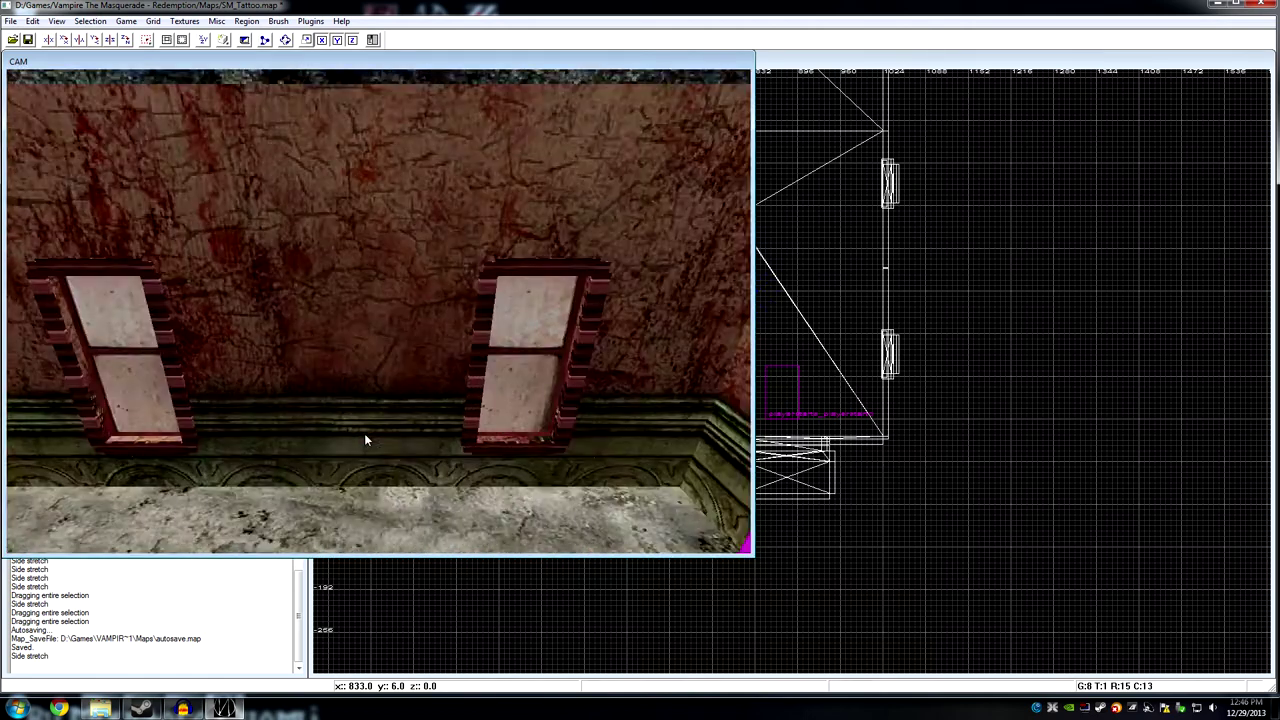
key("Right")
mouse_move(338, 290)
left_mouse_down()
mouse_move(358, 190)
mouse_move(577, 216)
mouse_move(560, 448)
mouse_move(620, 445)
left_mouse_up()
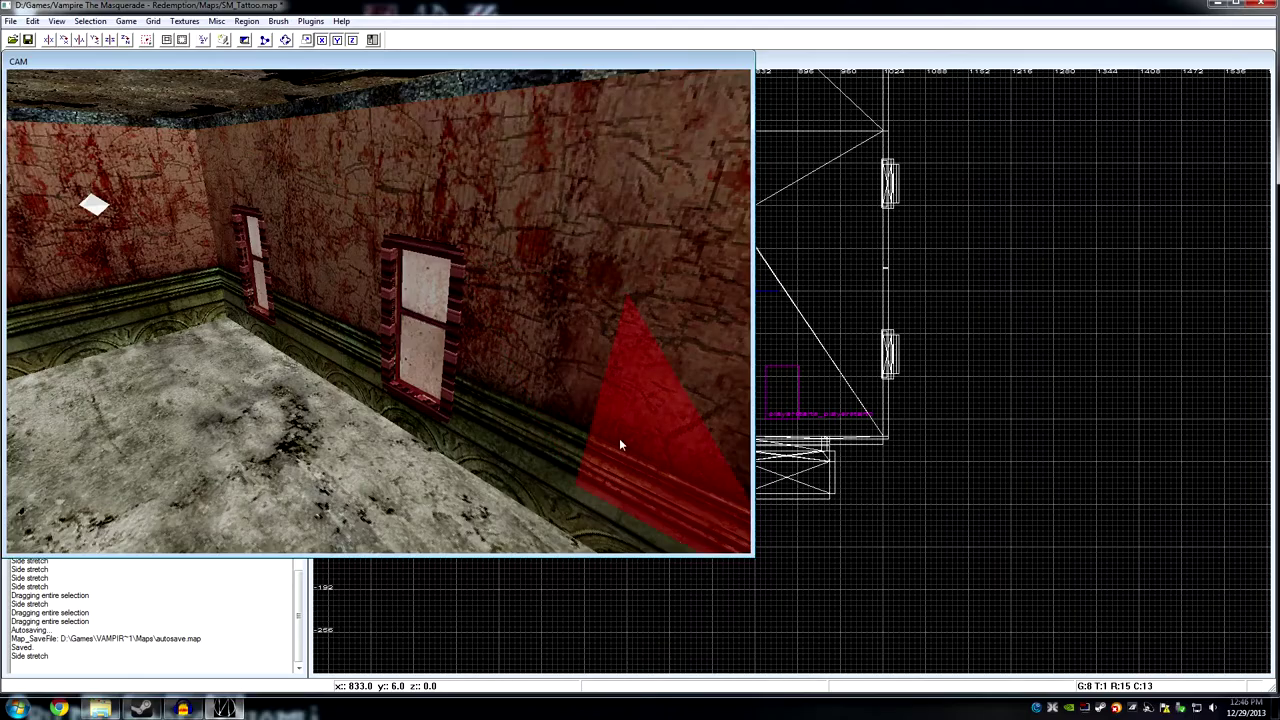
key("Escape")
Pan the camera between the counter, the east room and the player start to survey the whole upper floor.
key("Left")
key("Left")
key("Left")
key("Left")
key("Left")
key("Left")
key("Left")
key("Left")
key("Left")
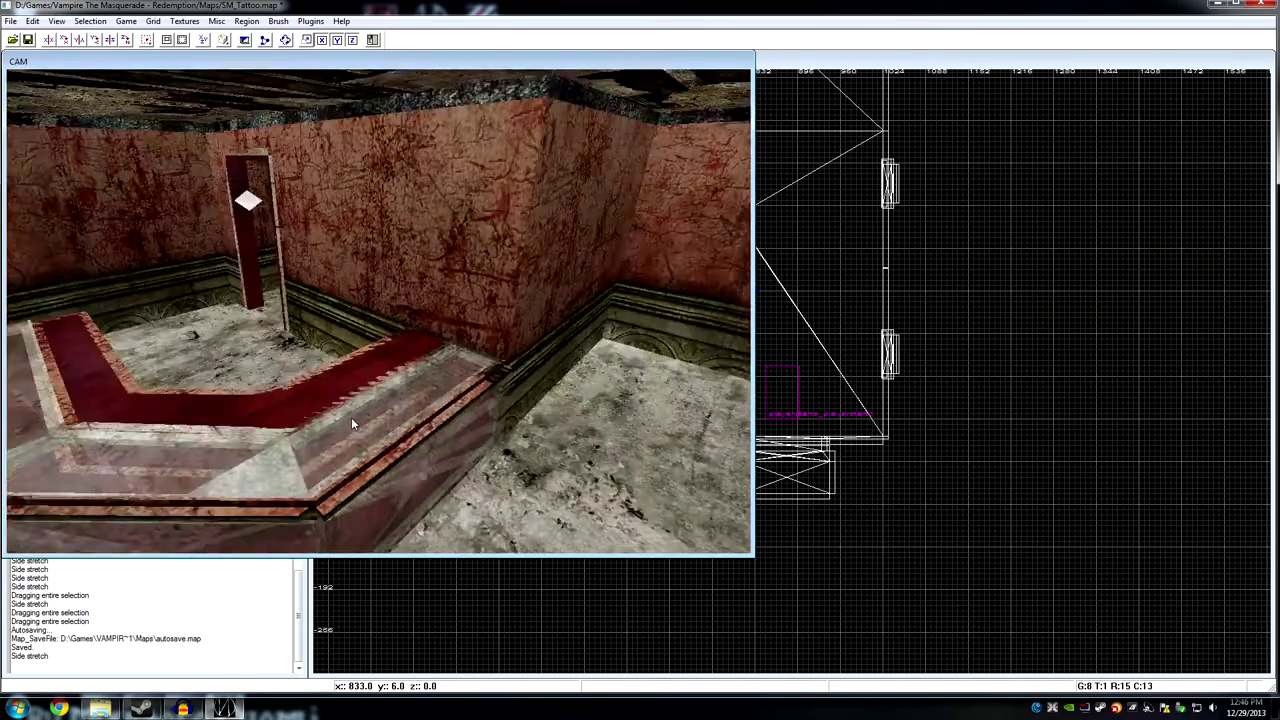
key("Left")
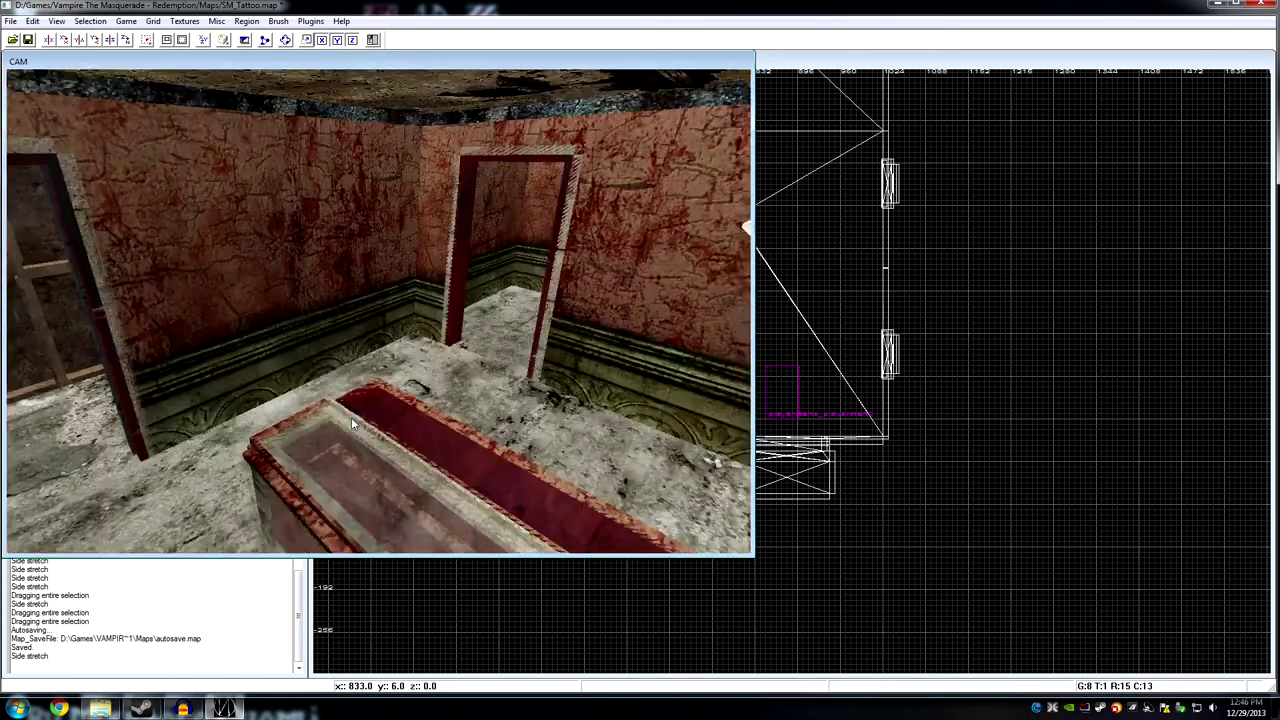
key("Right")
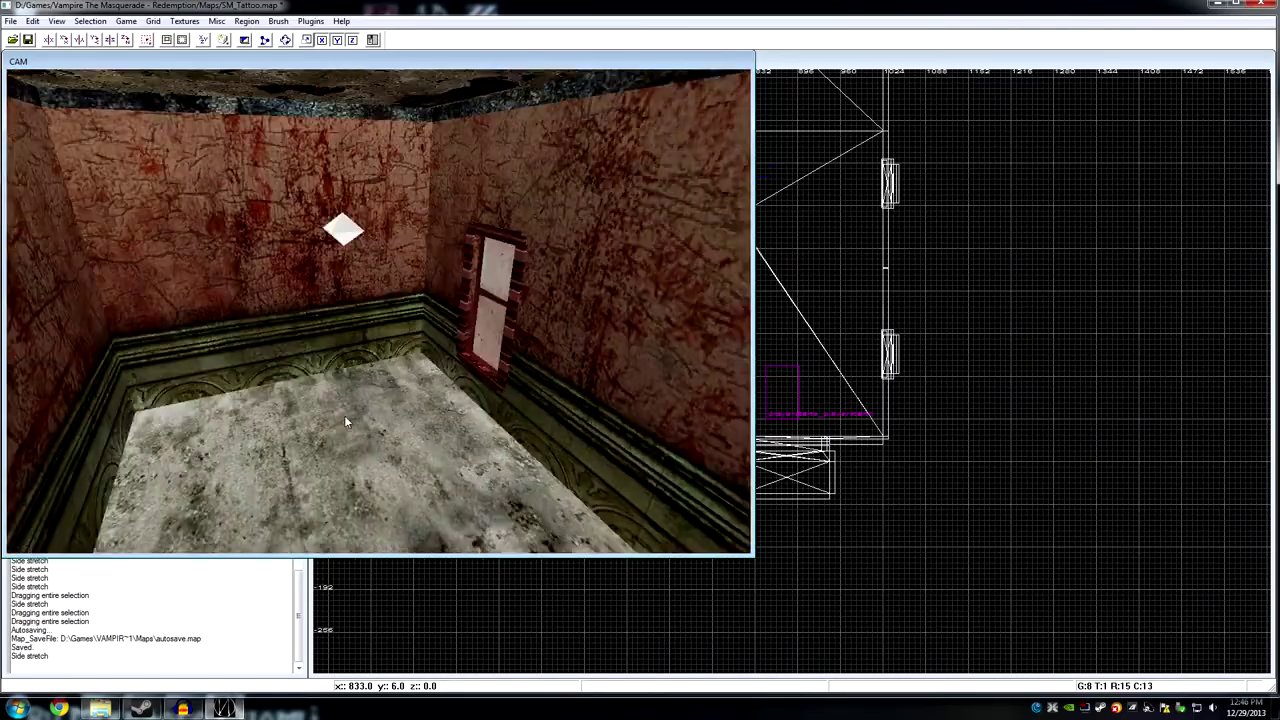
key("Left")
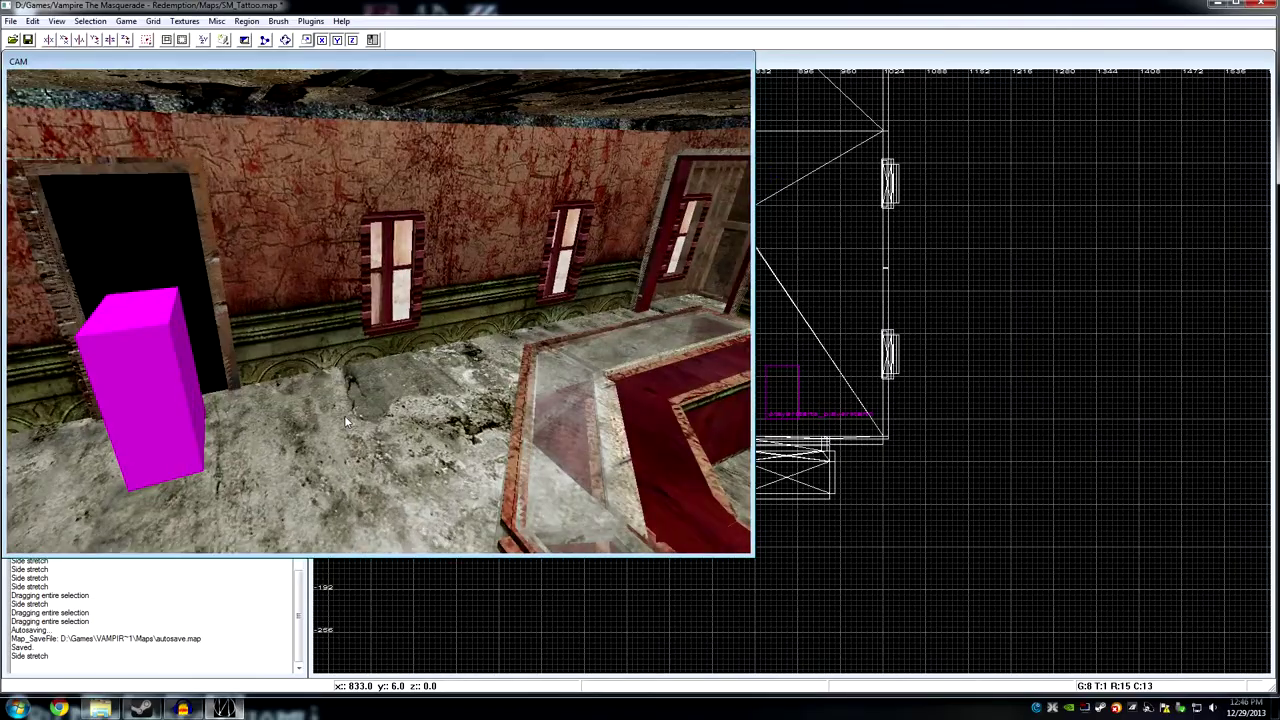
key("Right")
key("Right")
key("Right")
key("Right")
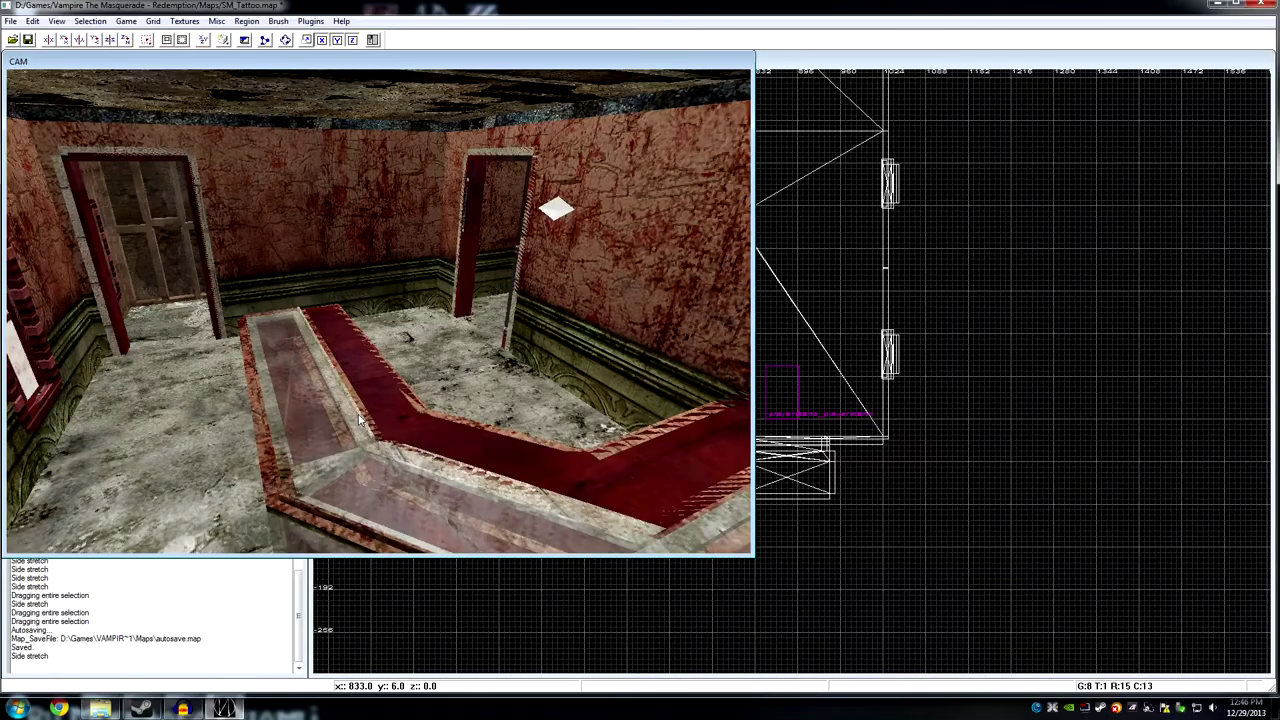
key("Right")
key("Right")
key("Right")
key("Right")
key("Left")
key("Left")
key("Left")
key("Left")
key("Left")
key("Left")
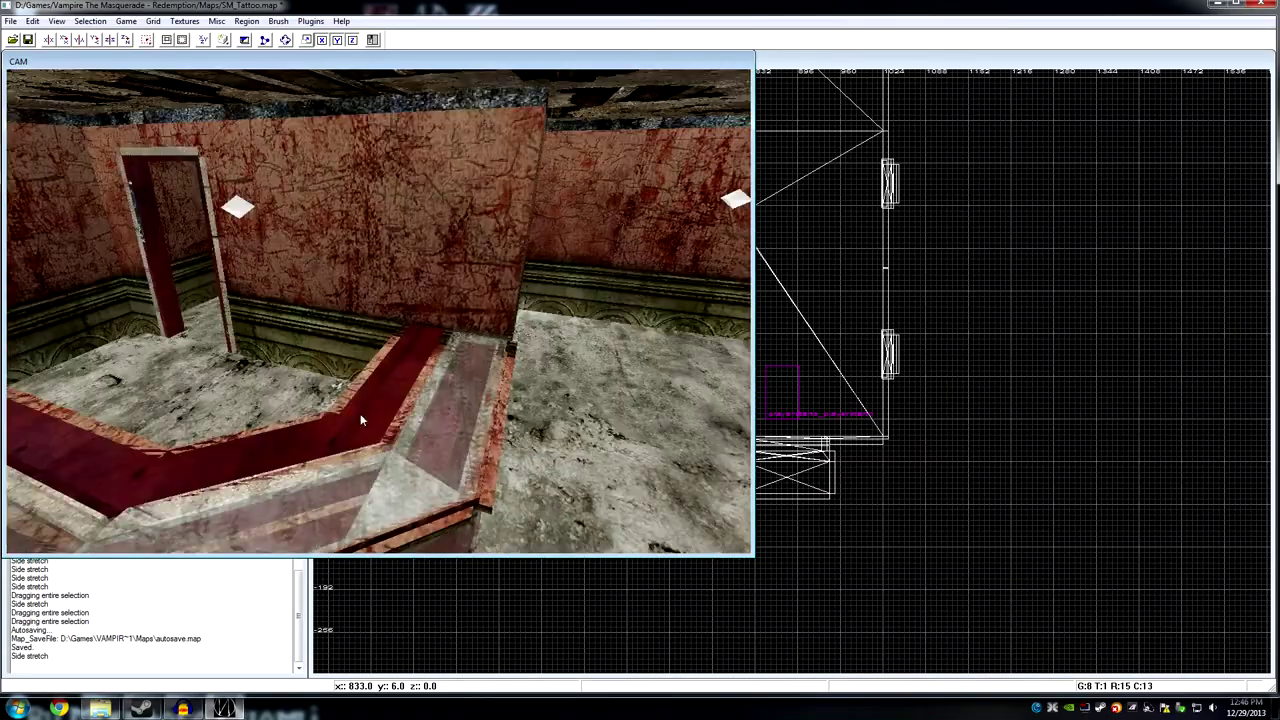
Move the camera through the doorway beyond the counter, look back toward the player start, and return to the counter.
key("Up")
key("Up")
key("Up")
key("Up")
key("Up")
key("Up")
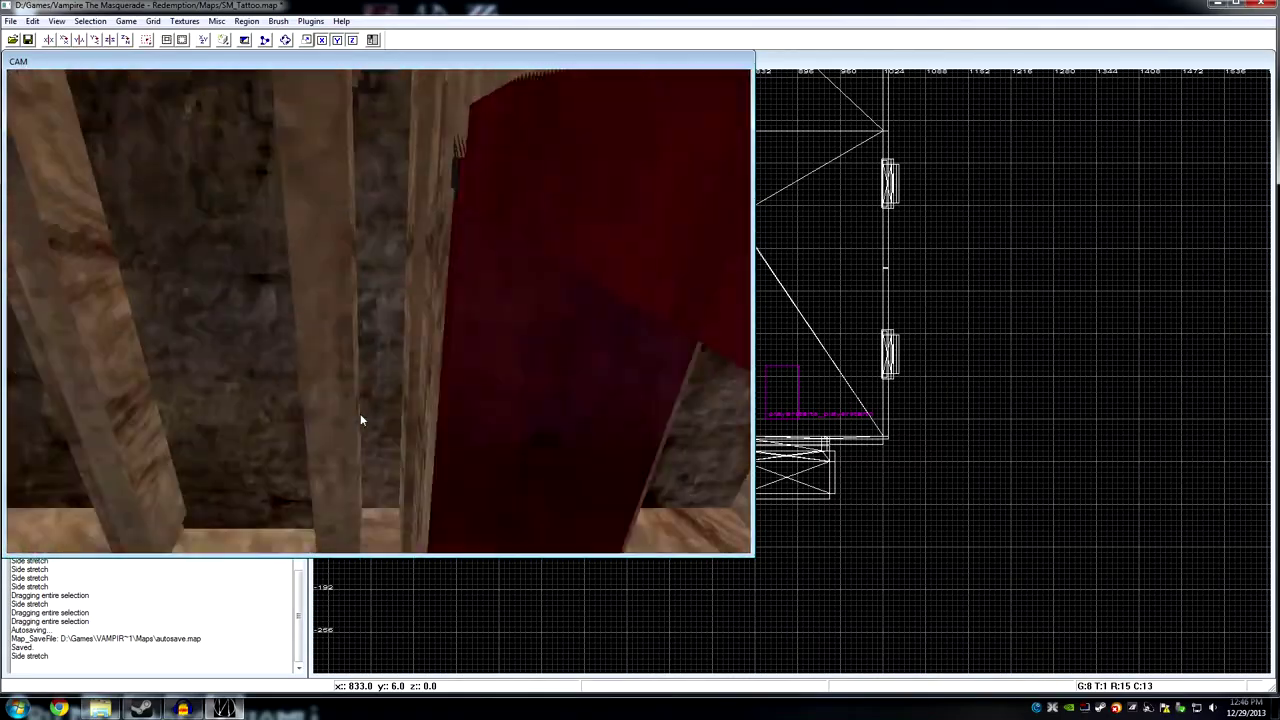
key("Right")
key("Right")
key("Down")
key("Down")
key("Right")
key("Right")
key("Right")
key("Right")
key("Right")
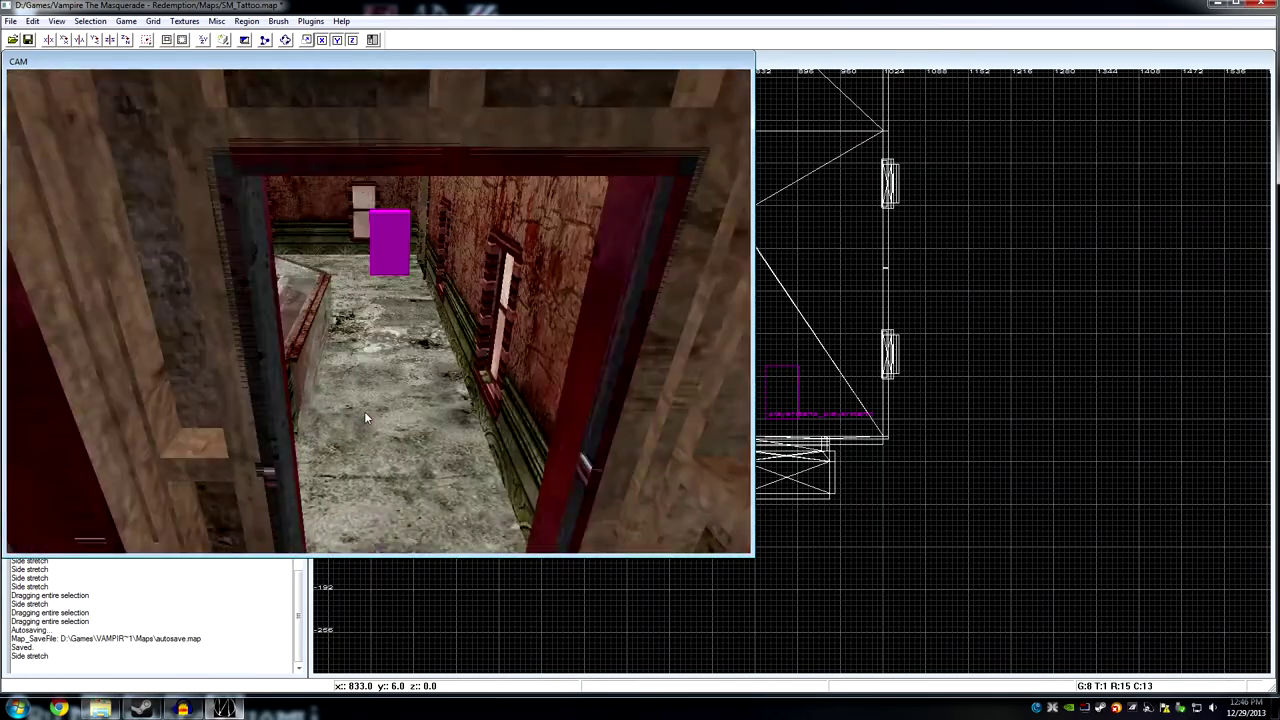
key("Up")
key("Up")
key("Up")
key("Up")
key("Up")
key("Up")
key("Left")
key("Left")
key("Left")
key("Left")
key("Left")
key("Left")
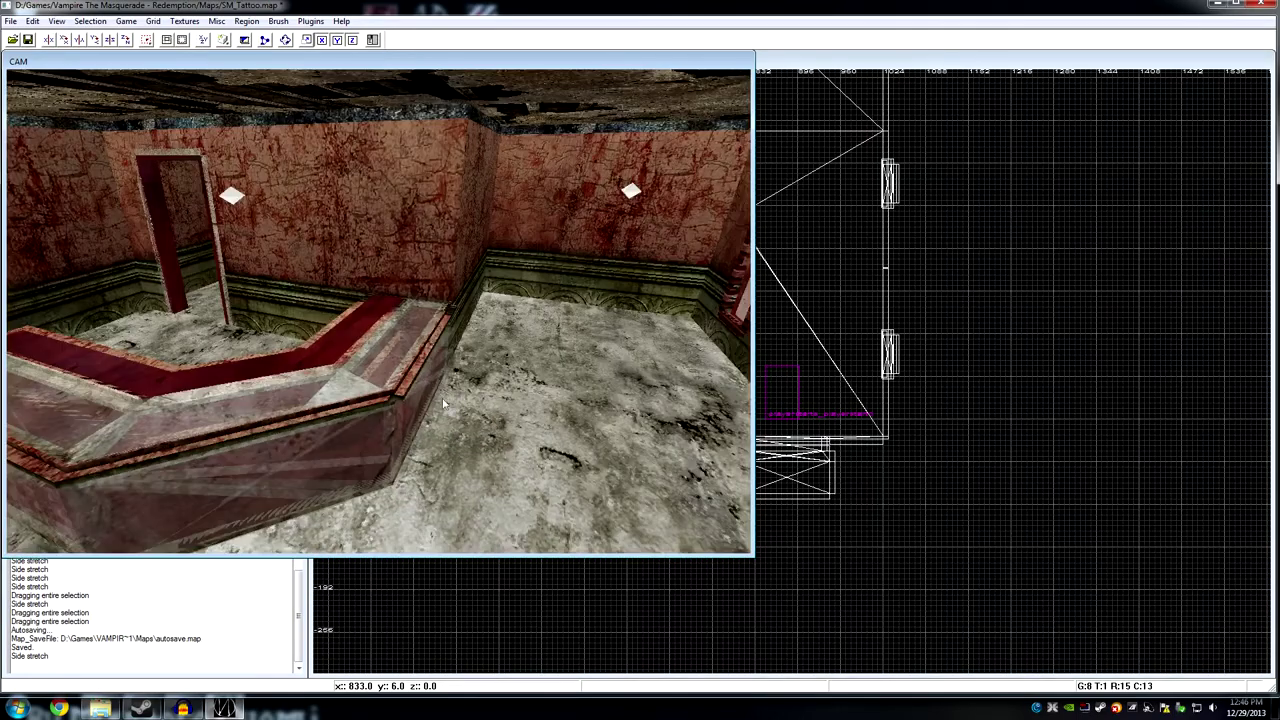
Set up the Vampire export with ambient light enabled, color 128, 128, 128 and intensity 20.
left_click(11, 22)
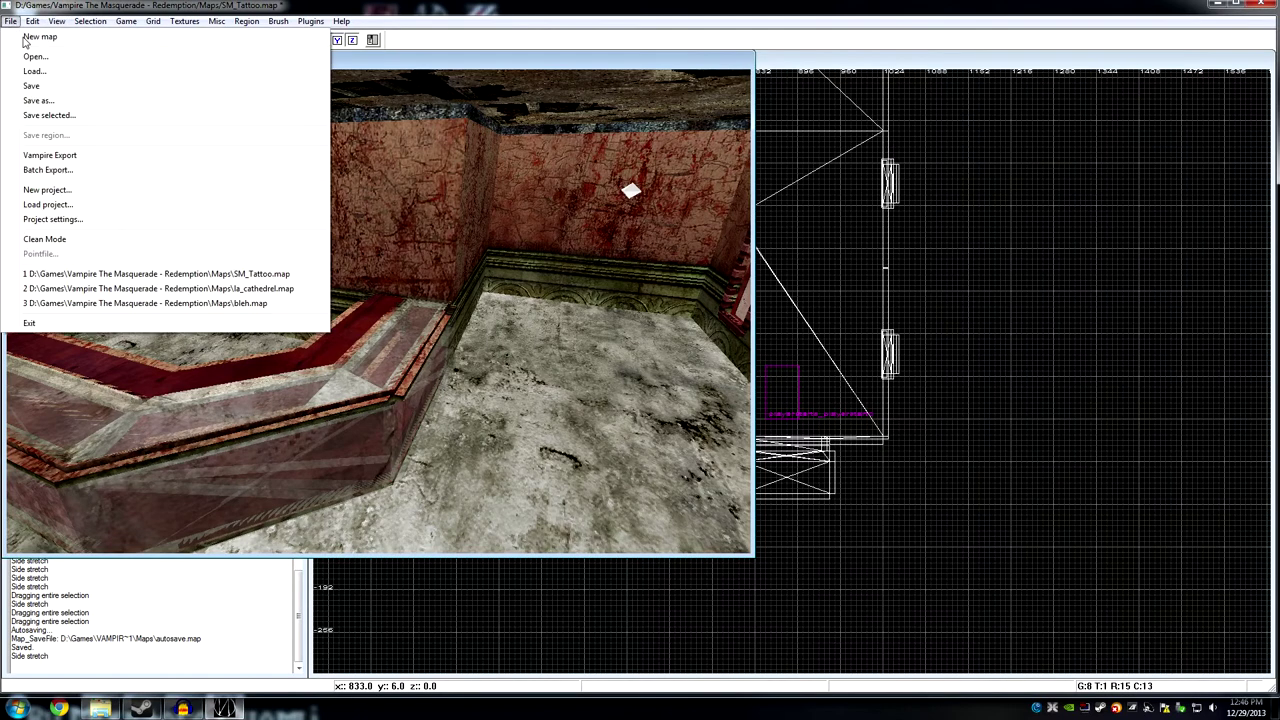
left_click(50, 155)
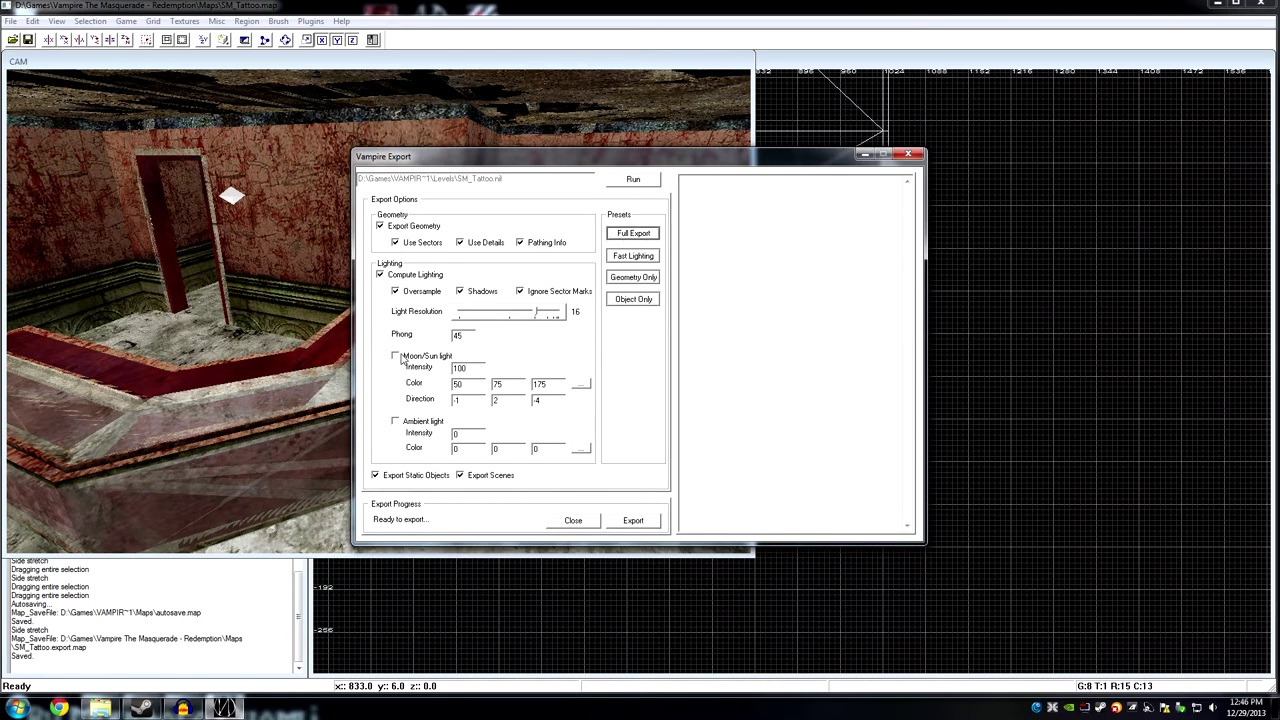
left_click(583, 449)
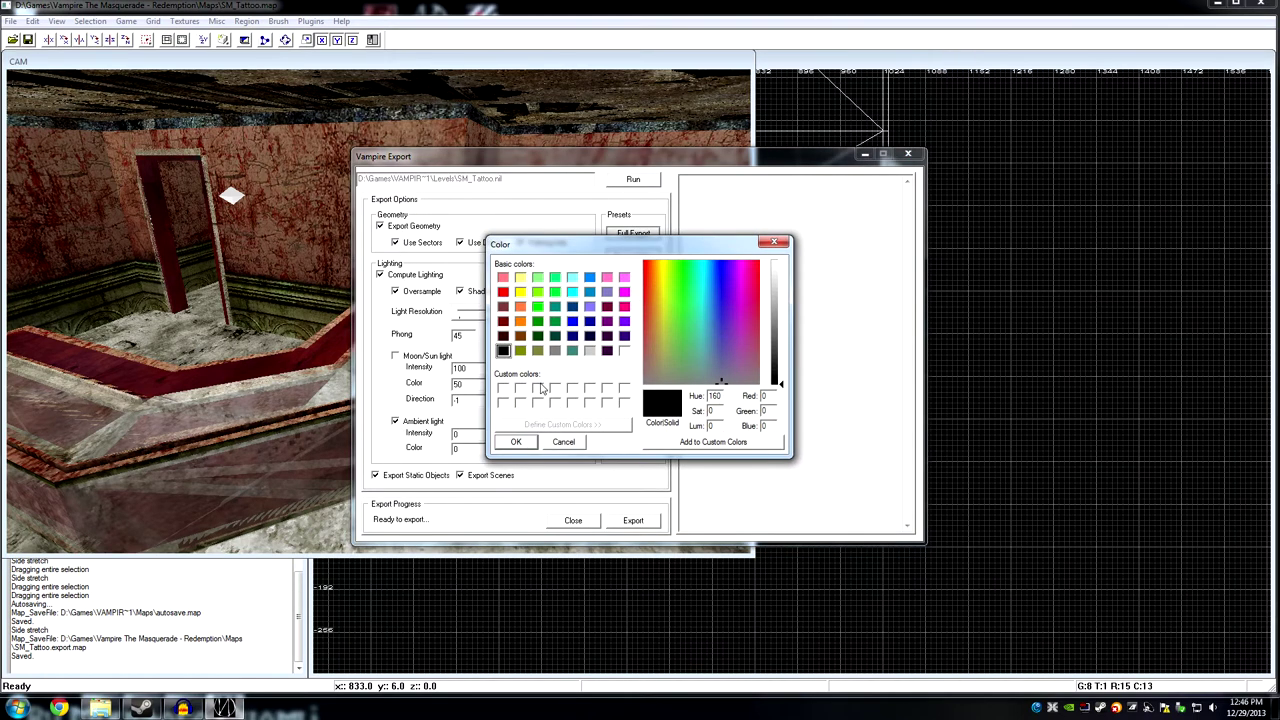
left_click(555, 350)
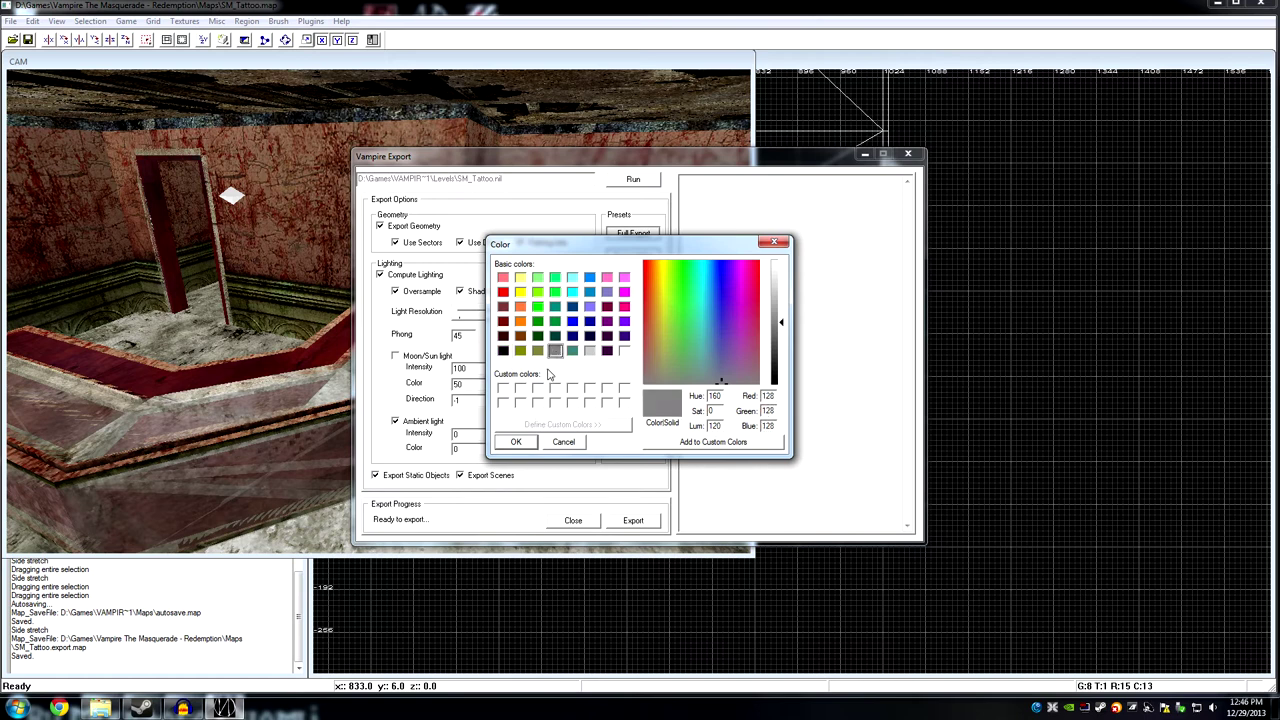
left_click(516, 442)
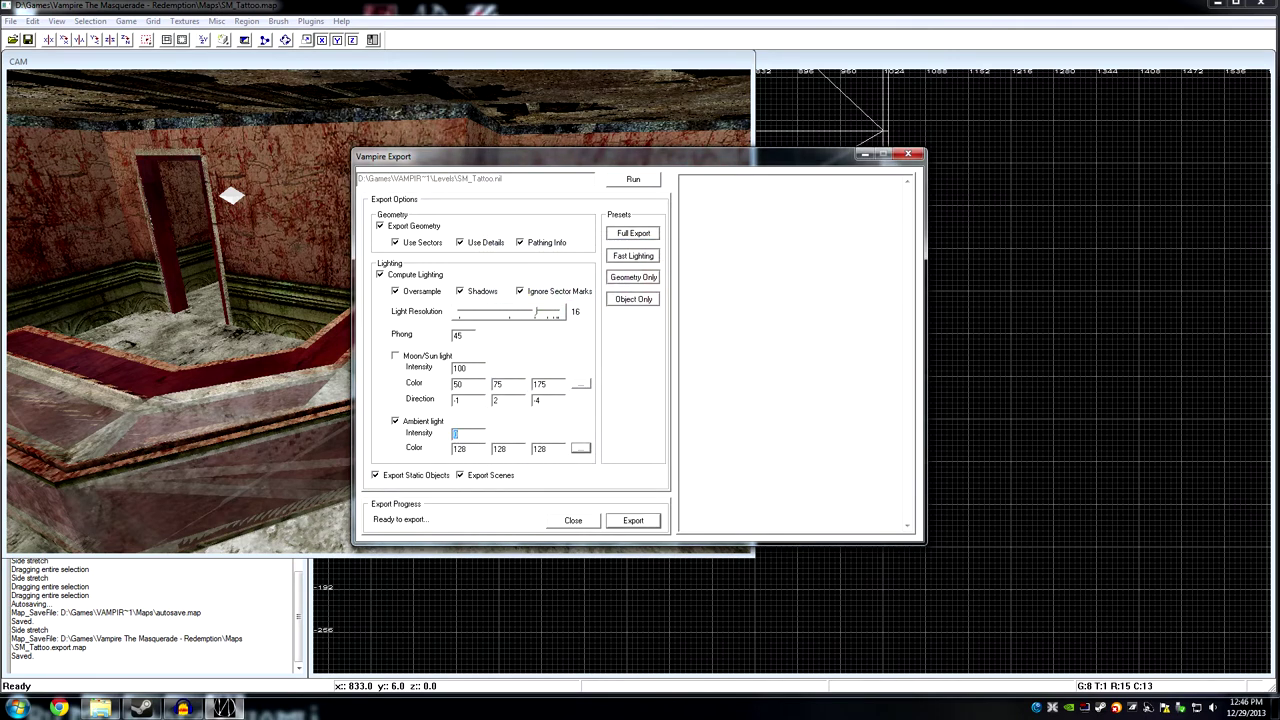
Export the map with geometry and lighting to SM_Tattoo.nil and close the export dialog.
left_click(633, 521)
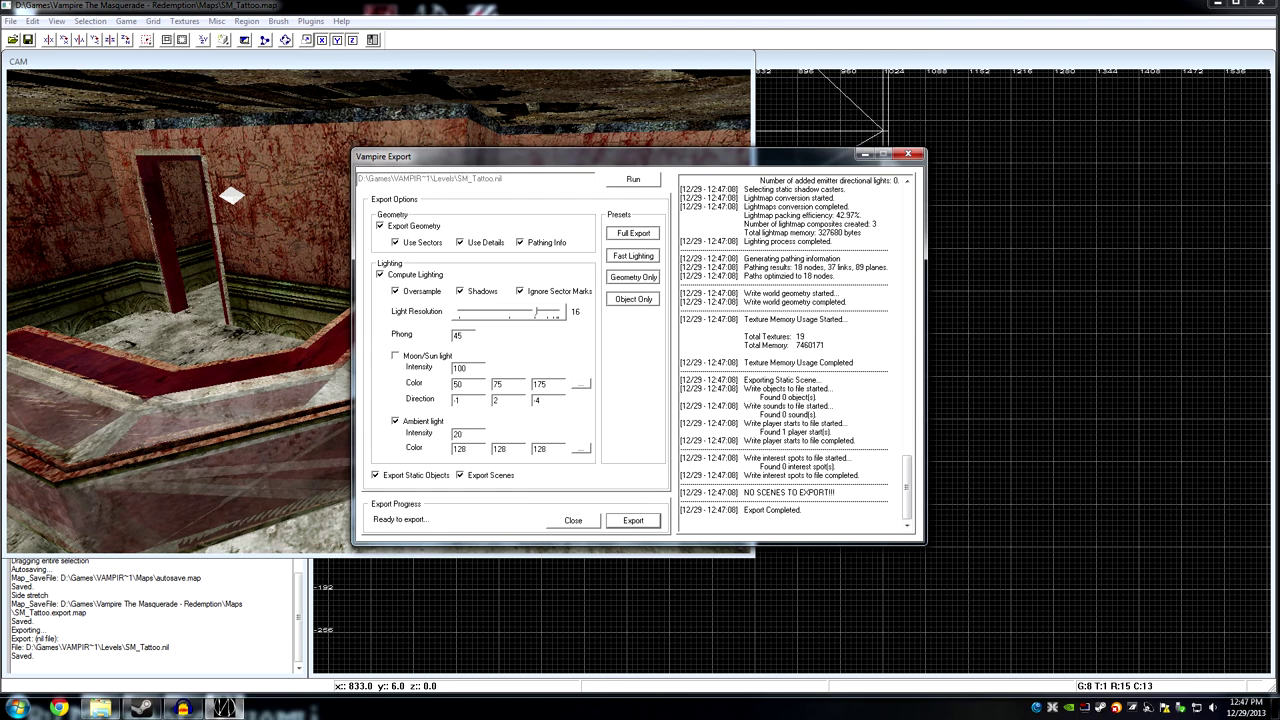
left_click_drag(674, 167, 845, 197)
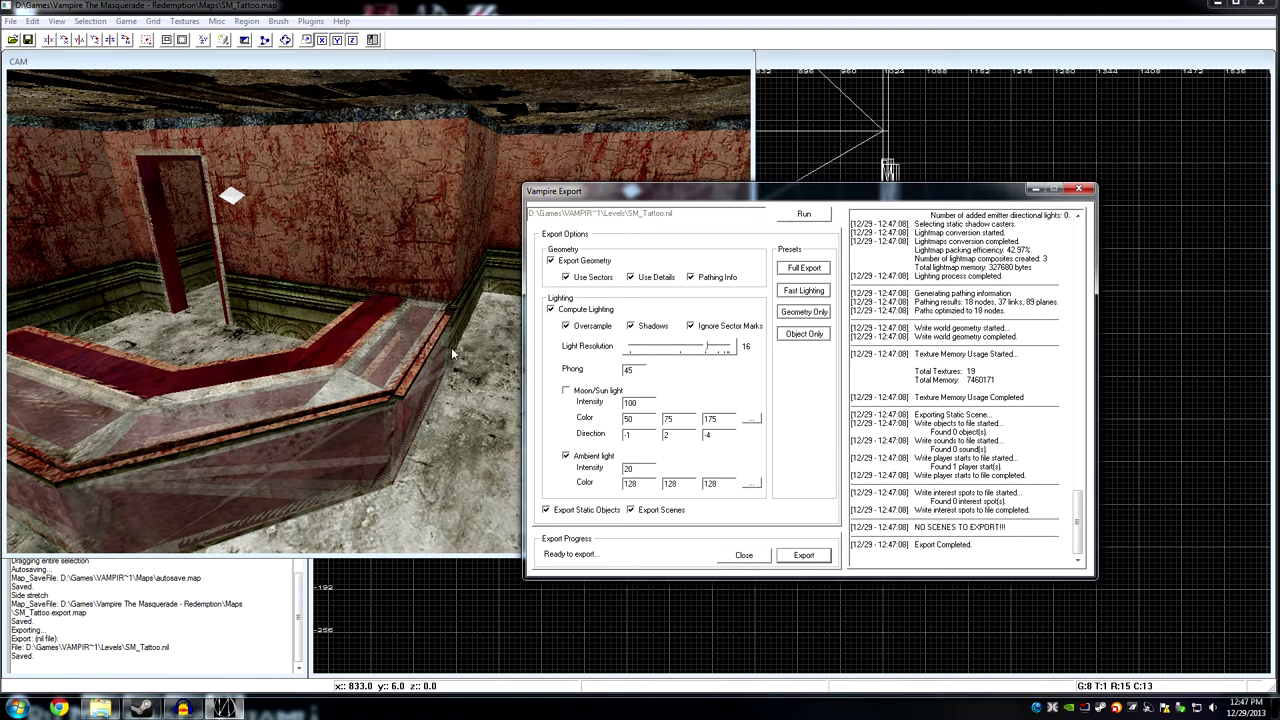
left_click(742, 556)
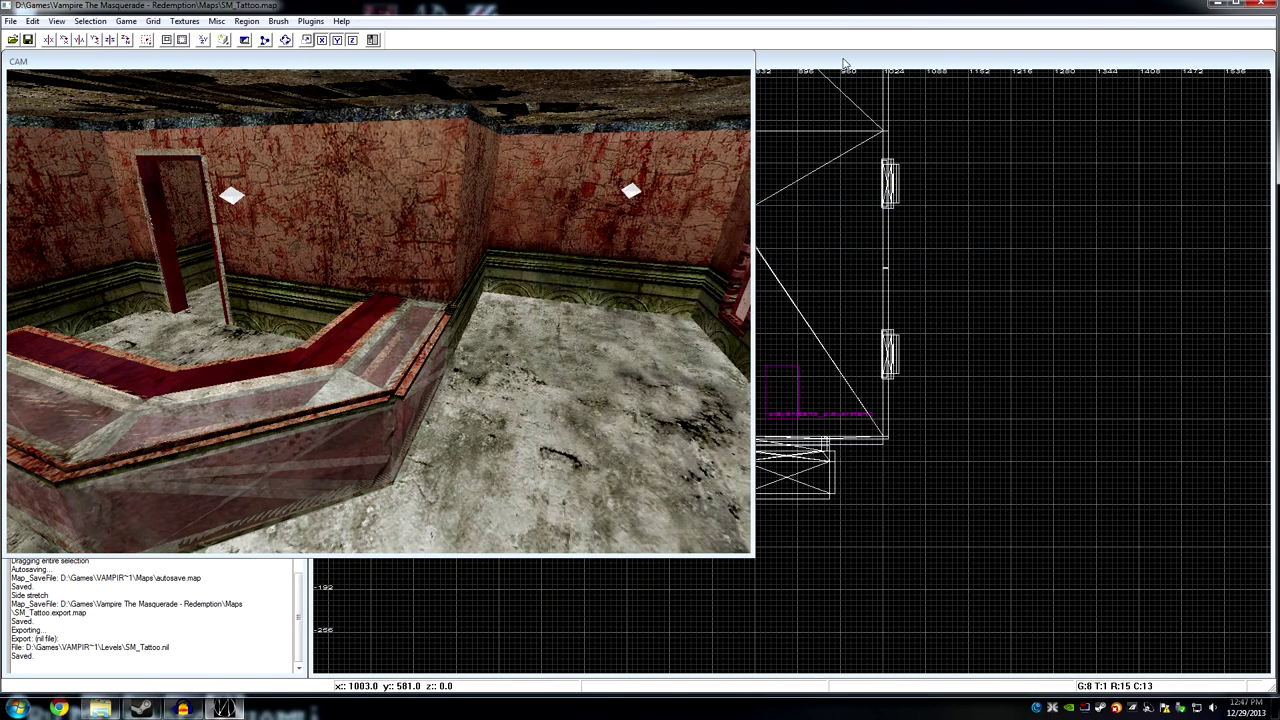
left_click(843, 64)
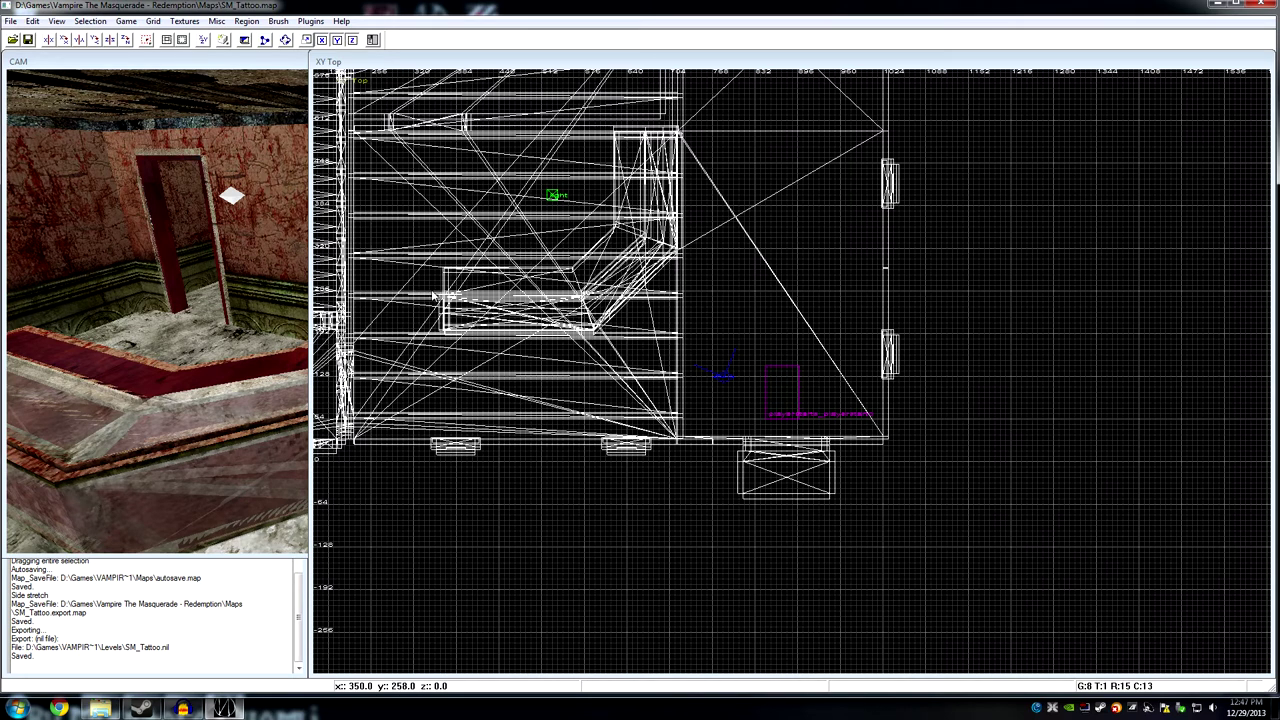
left_click(293, 68)
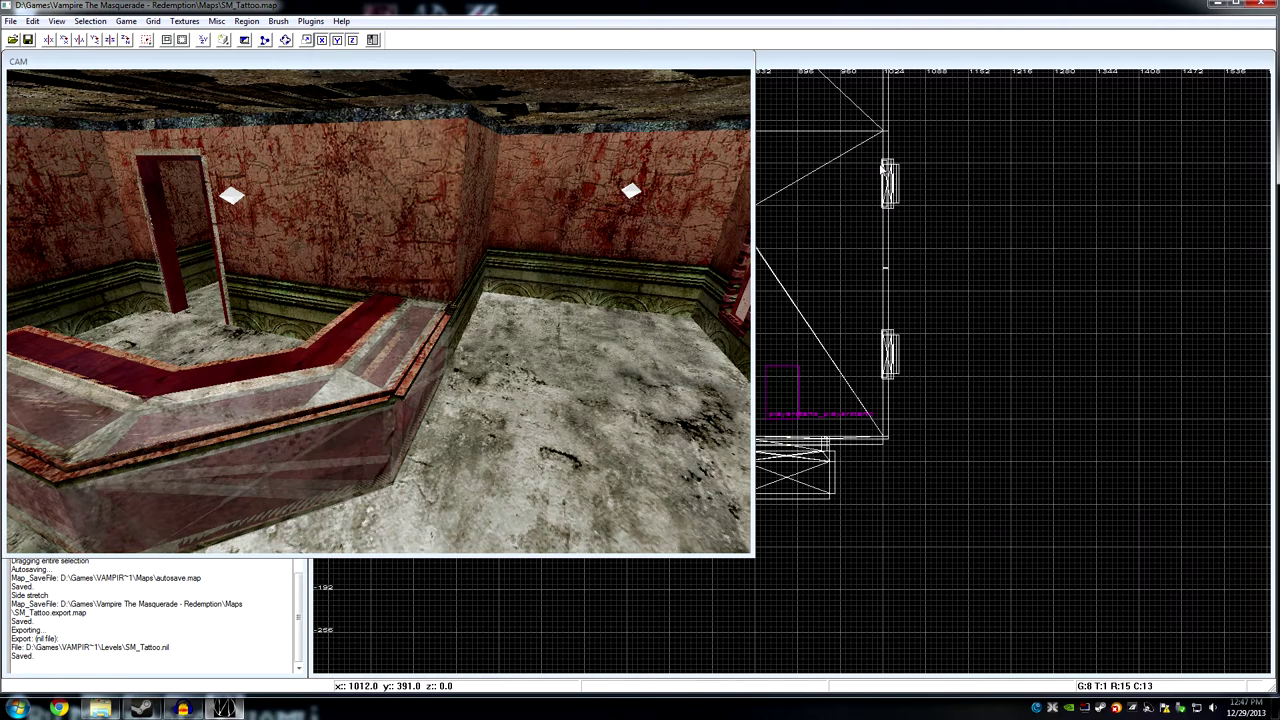
left_click(830, 65)
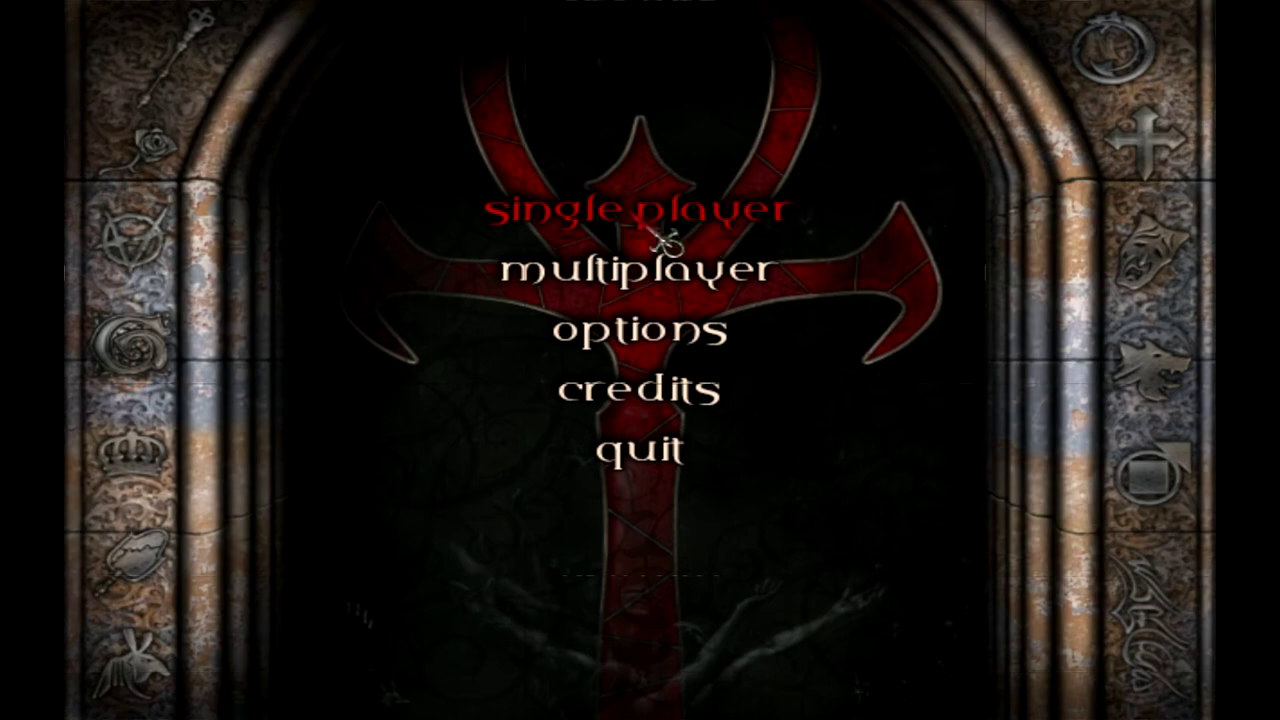
Start a new single-player game on the exported map, accepting that the previous autosave is overwritten.
left_click(652, 232)
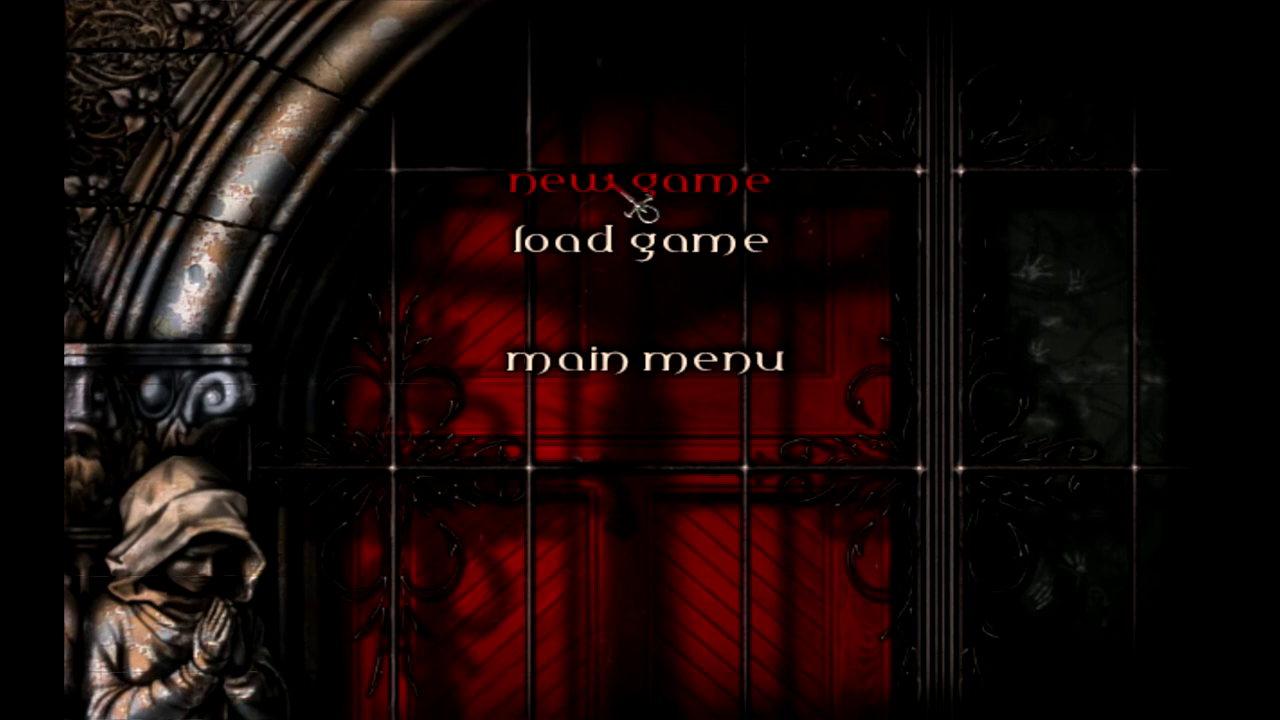
left_click(648, 187)
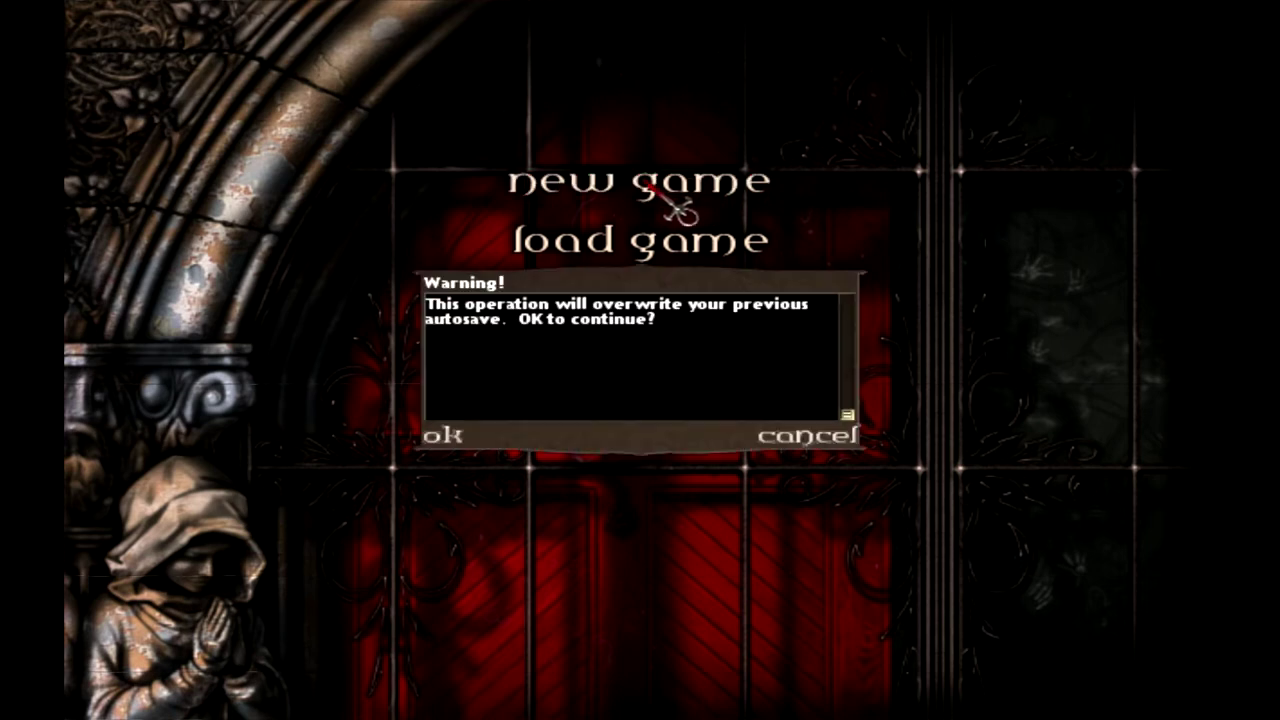
left_click(446, 440)
left_click(636, 320)
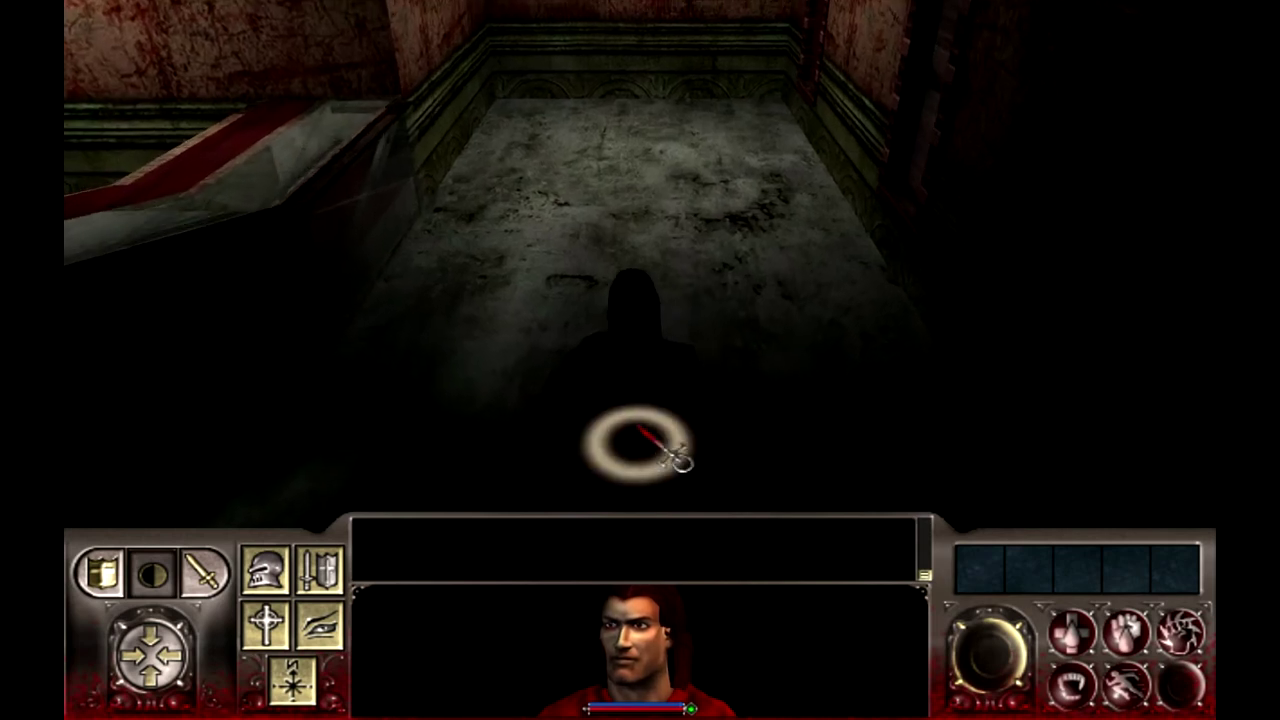
Look around the player start in the game and hide the game interface for an unobstructed view.
mouse_move(69, 6)
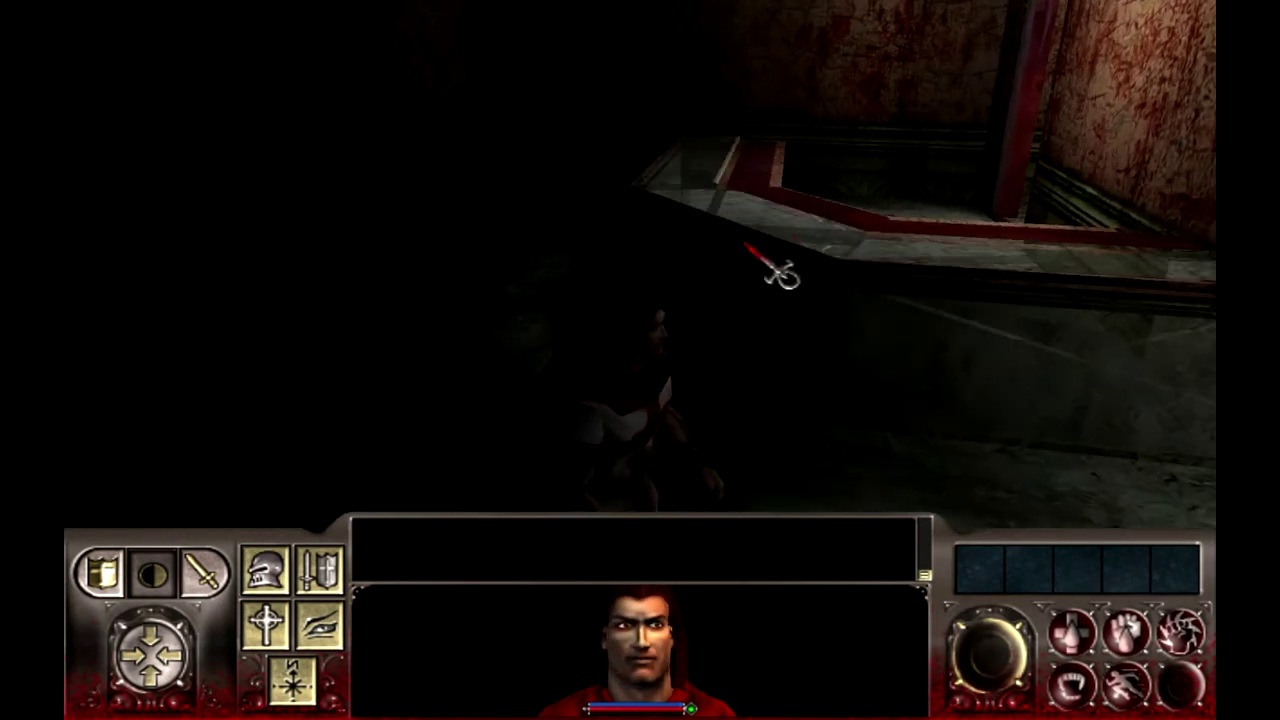
mouse_move(66, 160)
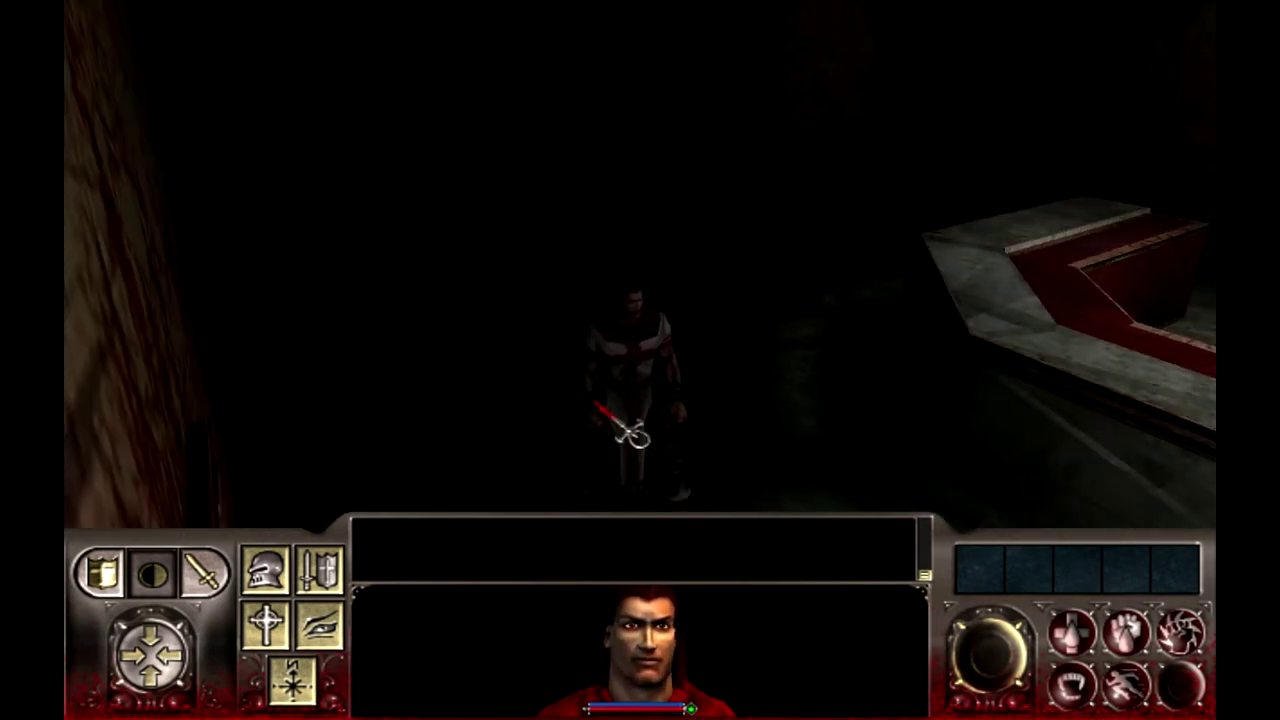
key("Tab")
mouse_move(697, 673)
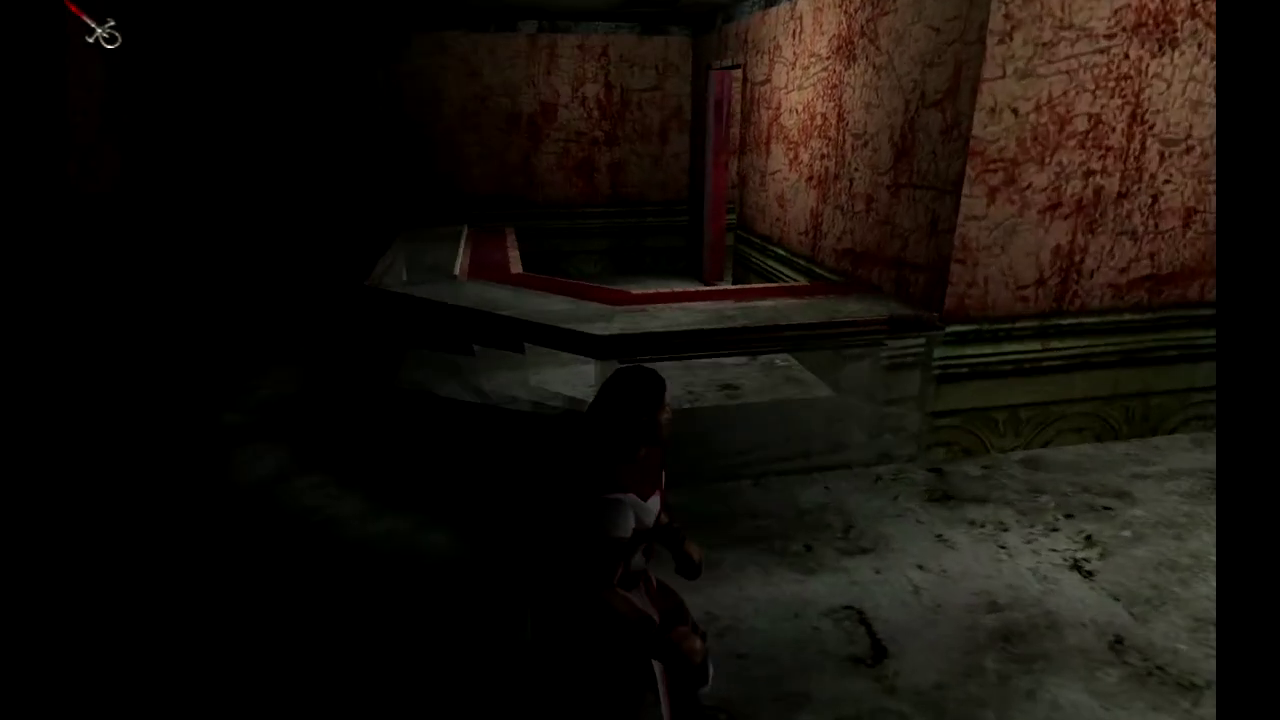
Walk the character along the front of the counter and around its open end to inspect the area behind it.
left_click(810, 578)
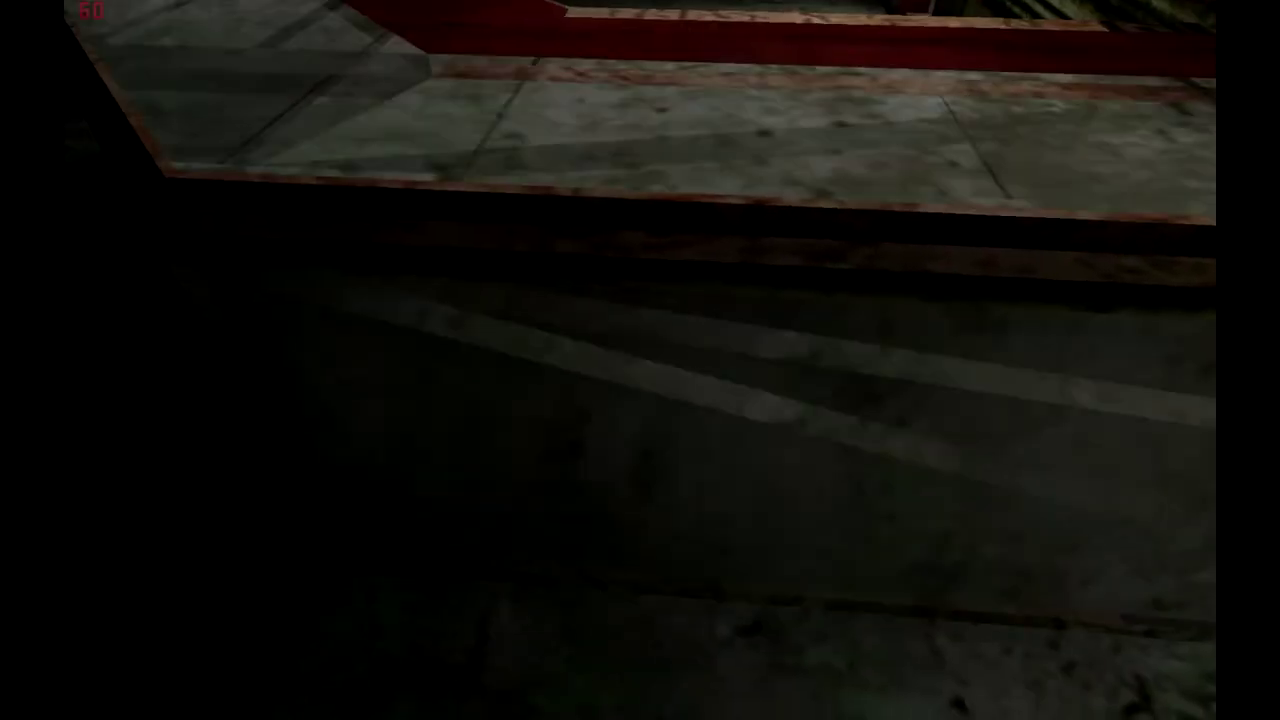
left_click(306, 708)
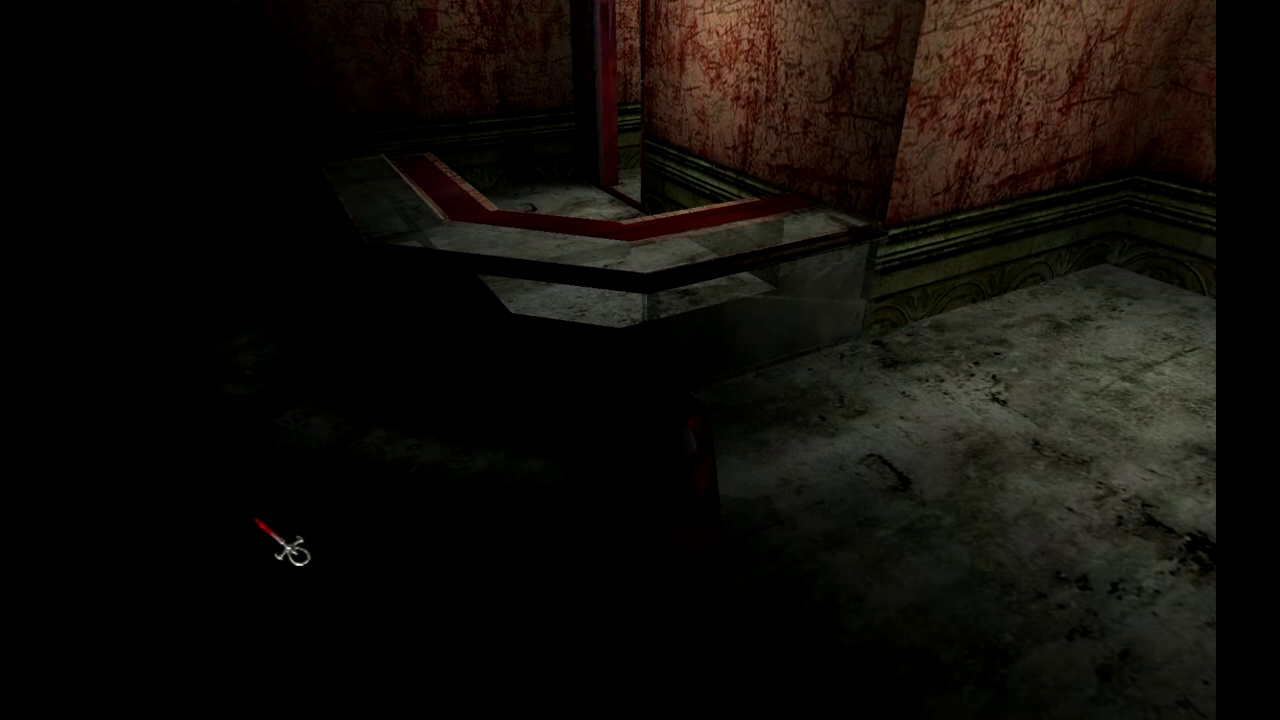
left_click(352, 470)
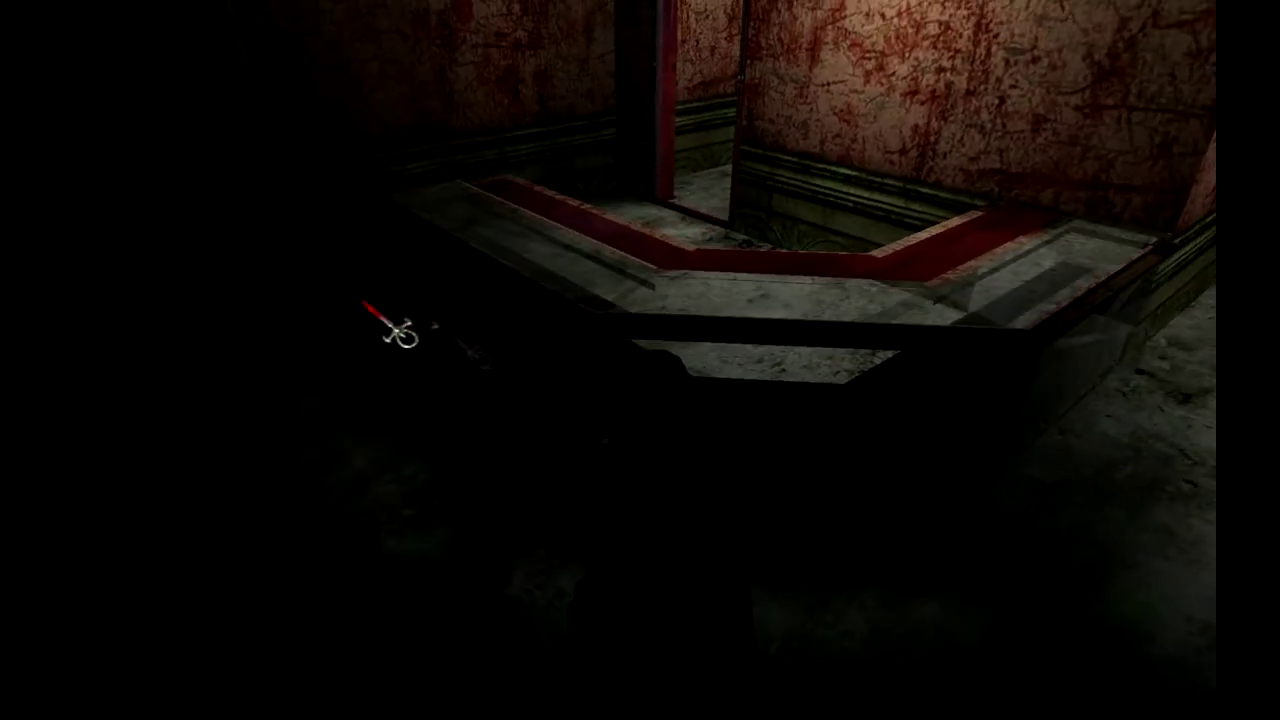
left_click(420, 375)
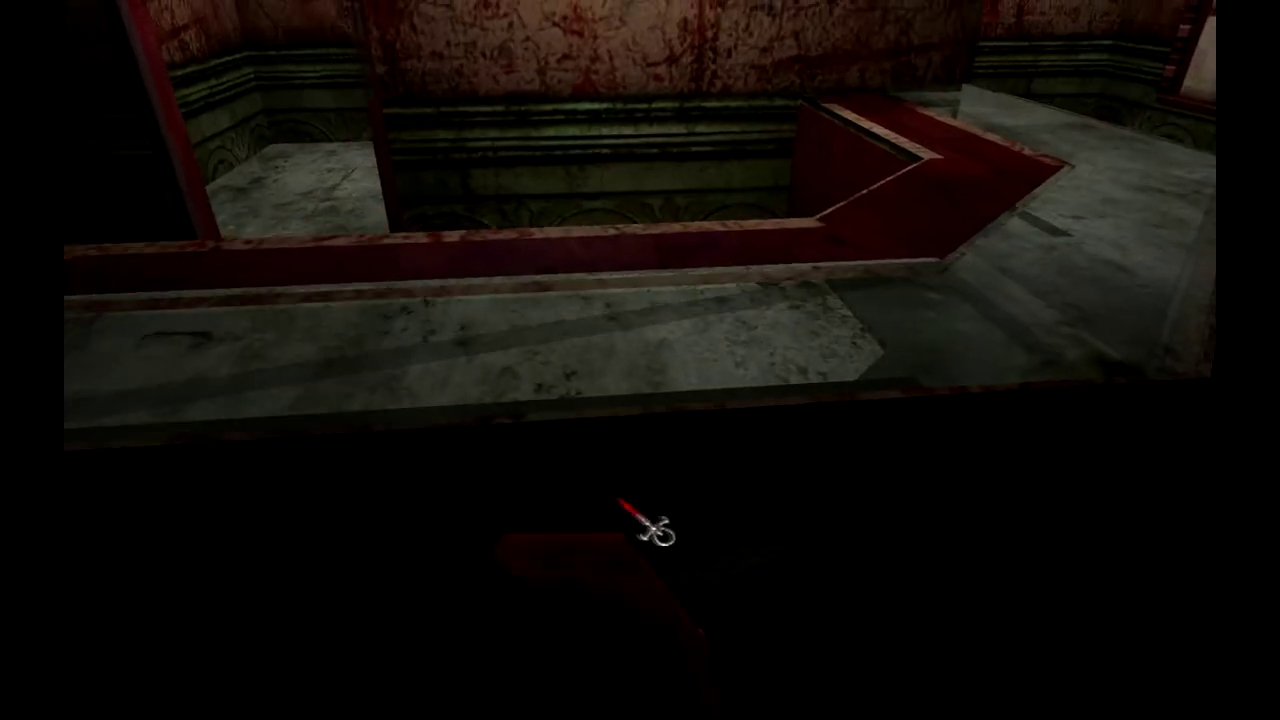
left_click(590, 358)
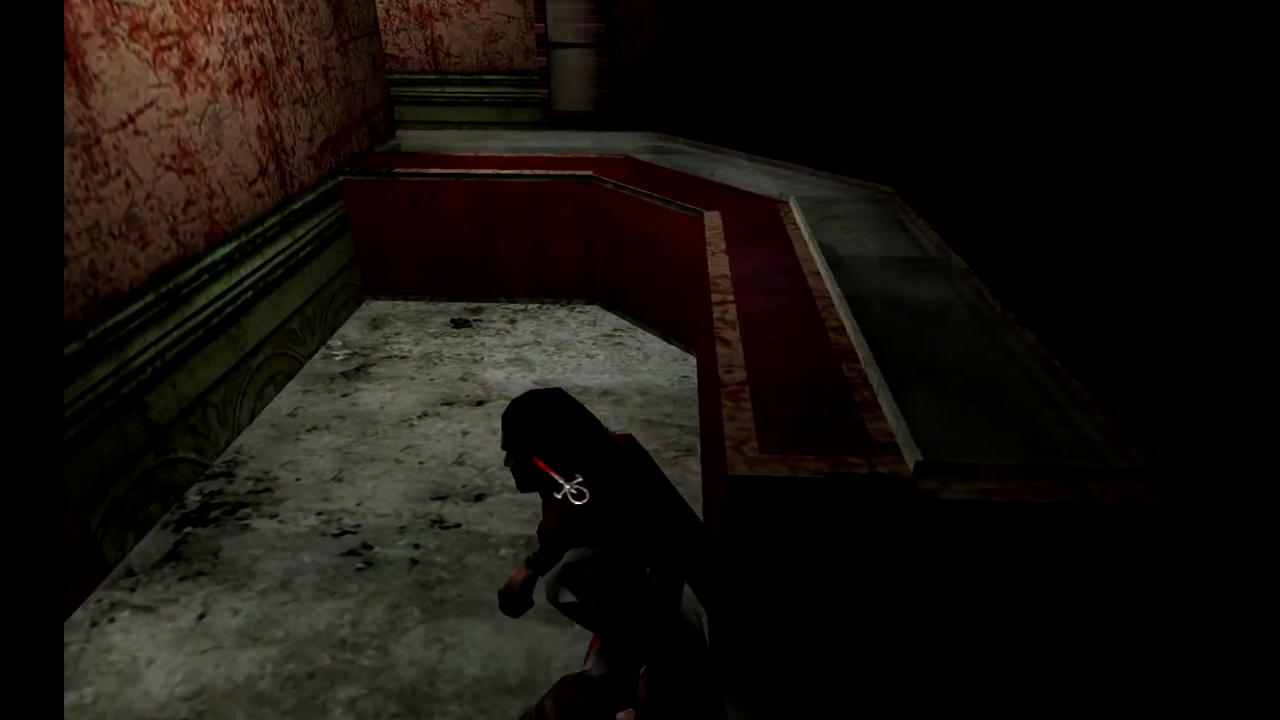
left_click(628, 372)
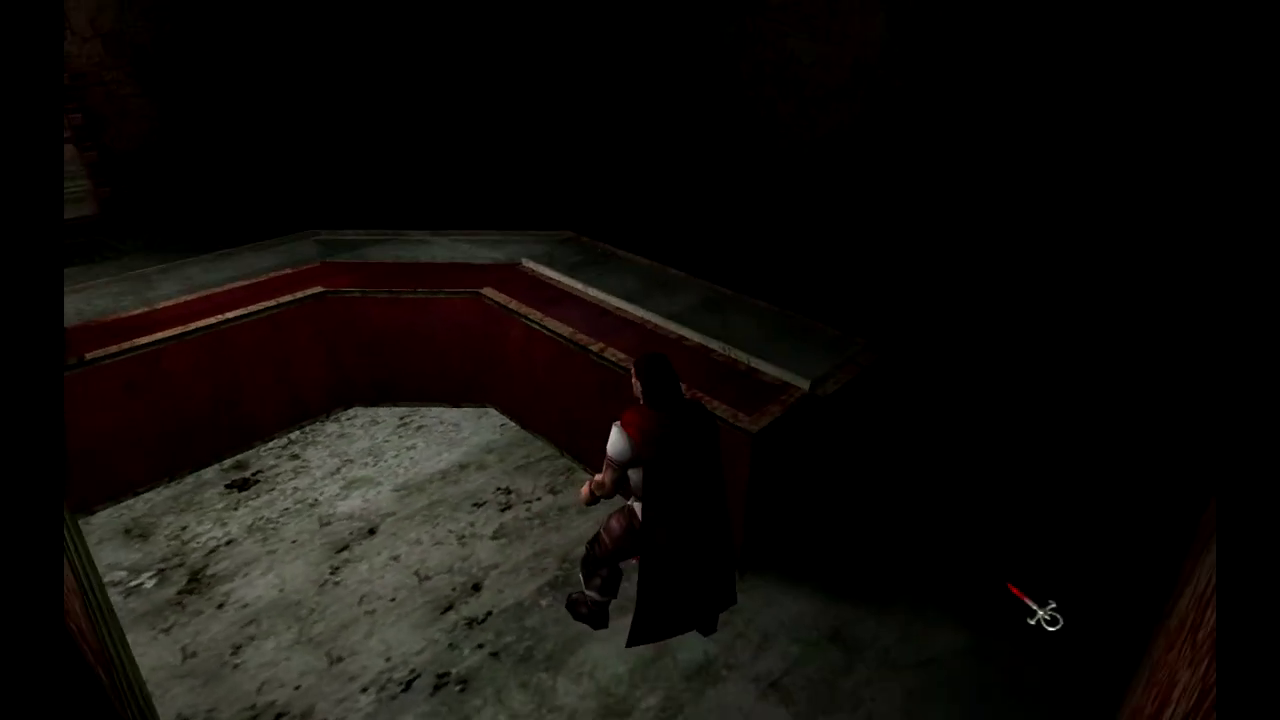
Walk the character out from behind the counter and back along its front toward the room with the windows.
left_click(1043, 517)
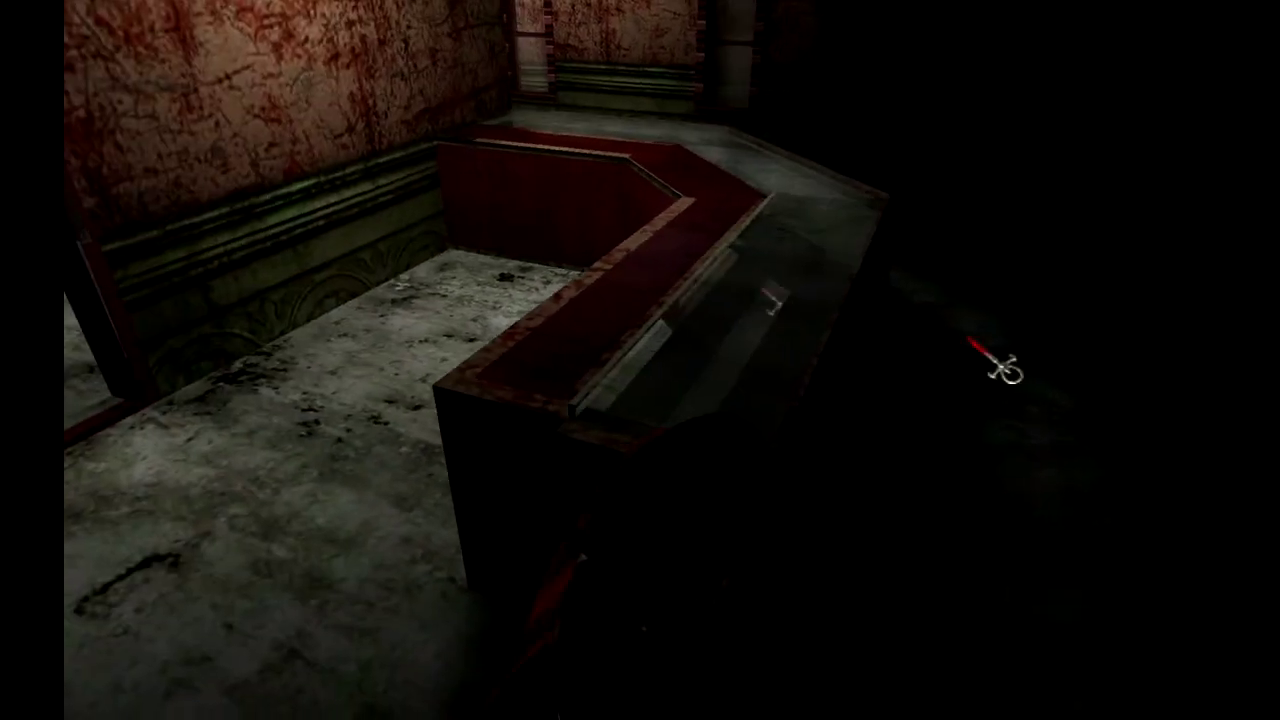
left_click(966, 336)
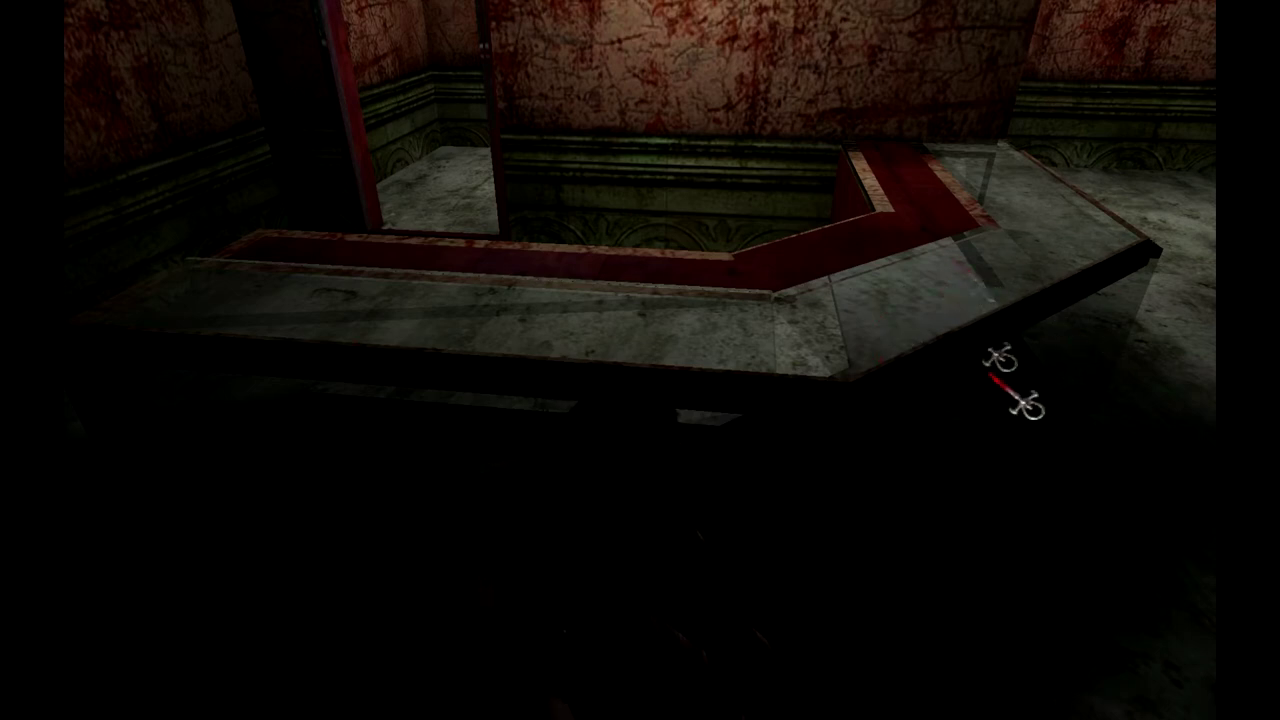
left_click(1050, 588)
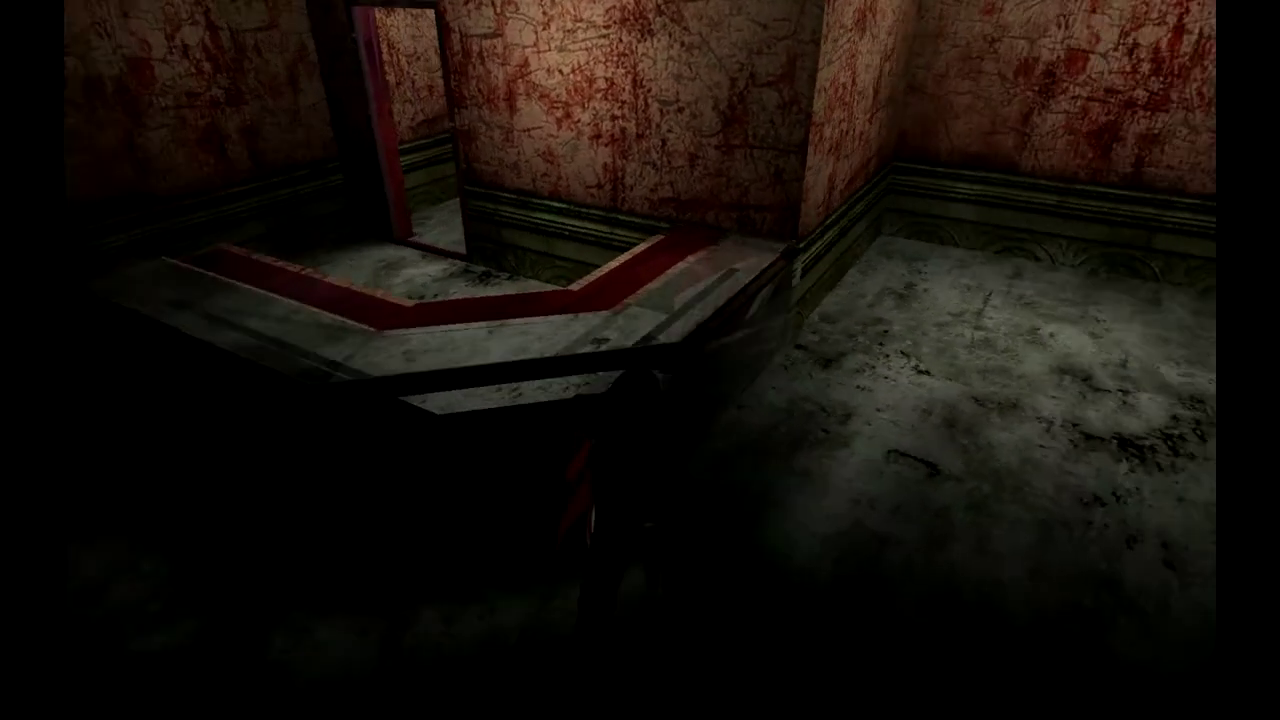
left_click(1057, 528)
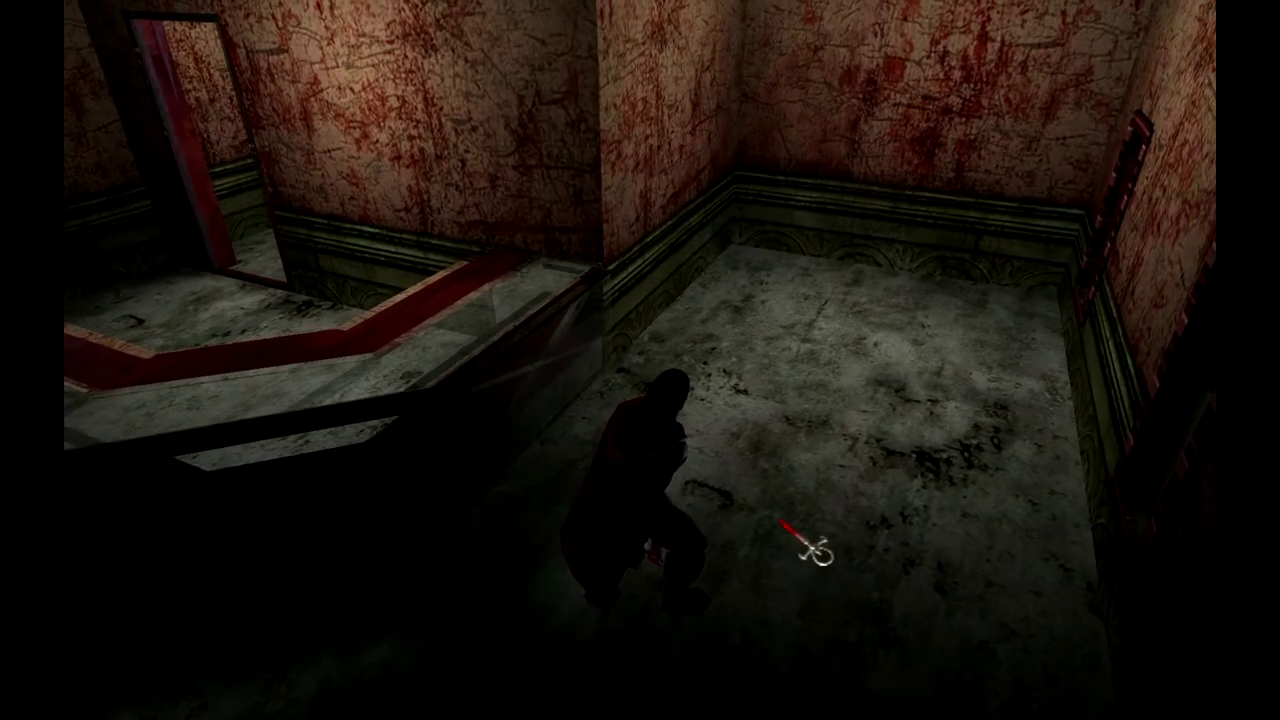
Examine the windowed room's walls and ceiling, walk in, and return to view the counter from different angles.
right_click_drag(780, 520, 1040, 450)
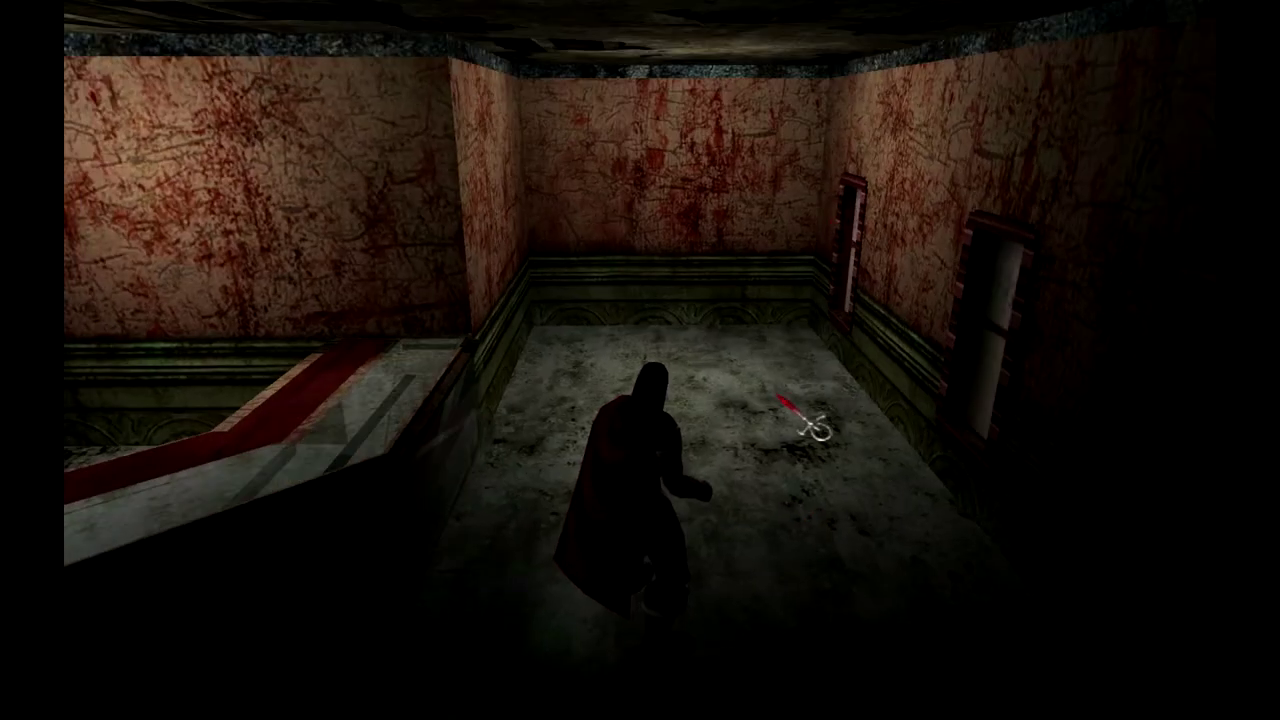
left_click(642, 454)
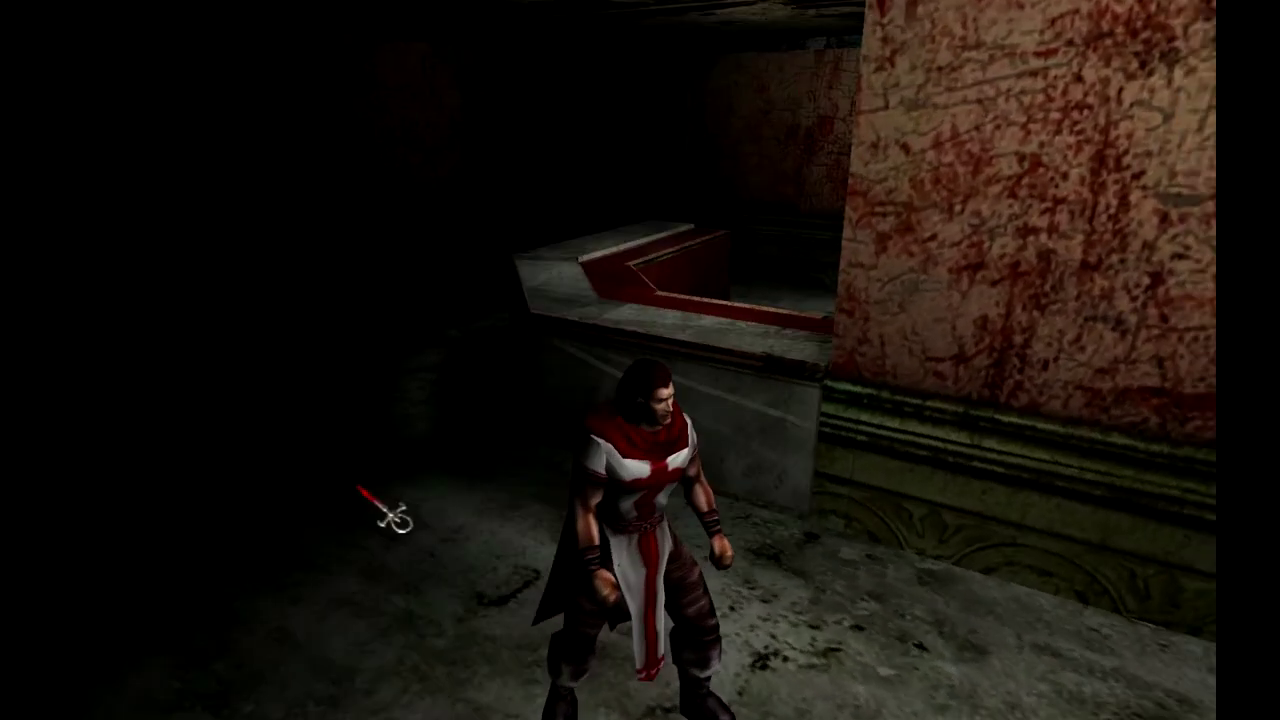
left_click(290, 441)
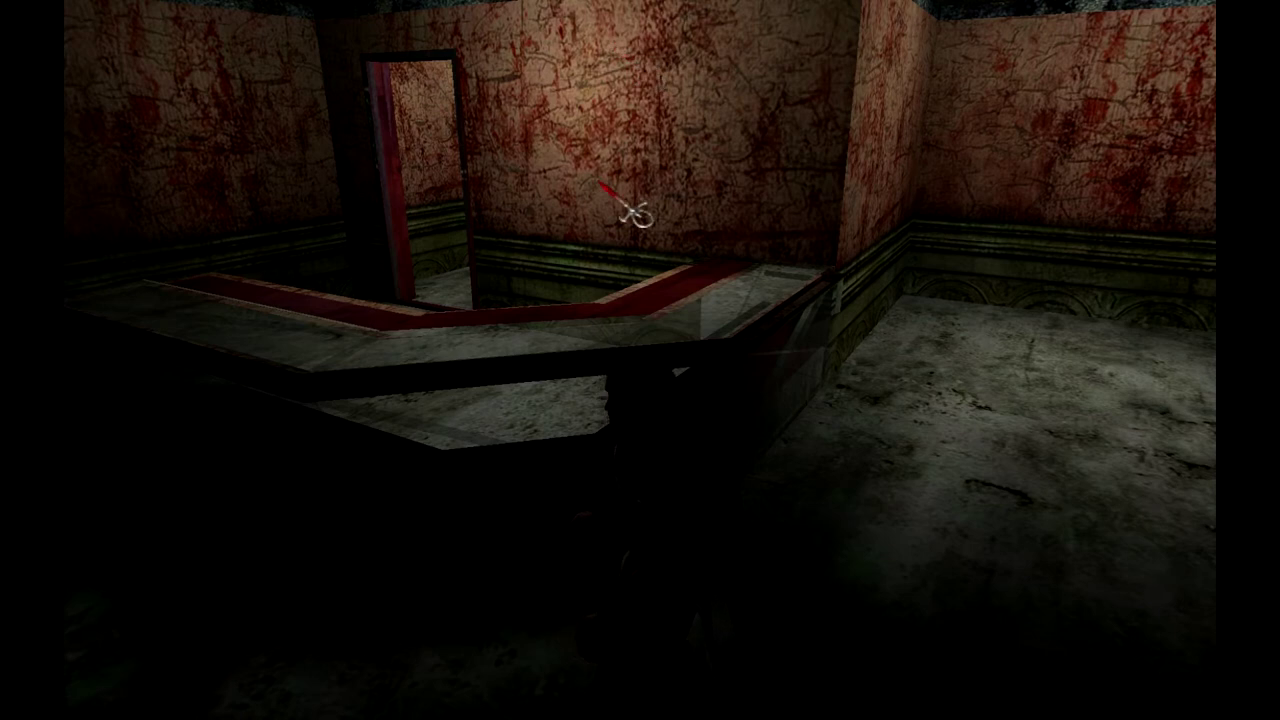
right_click_drag(953, 306, 66, 243)
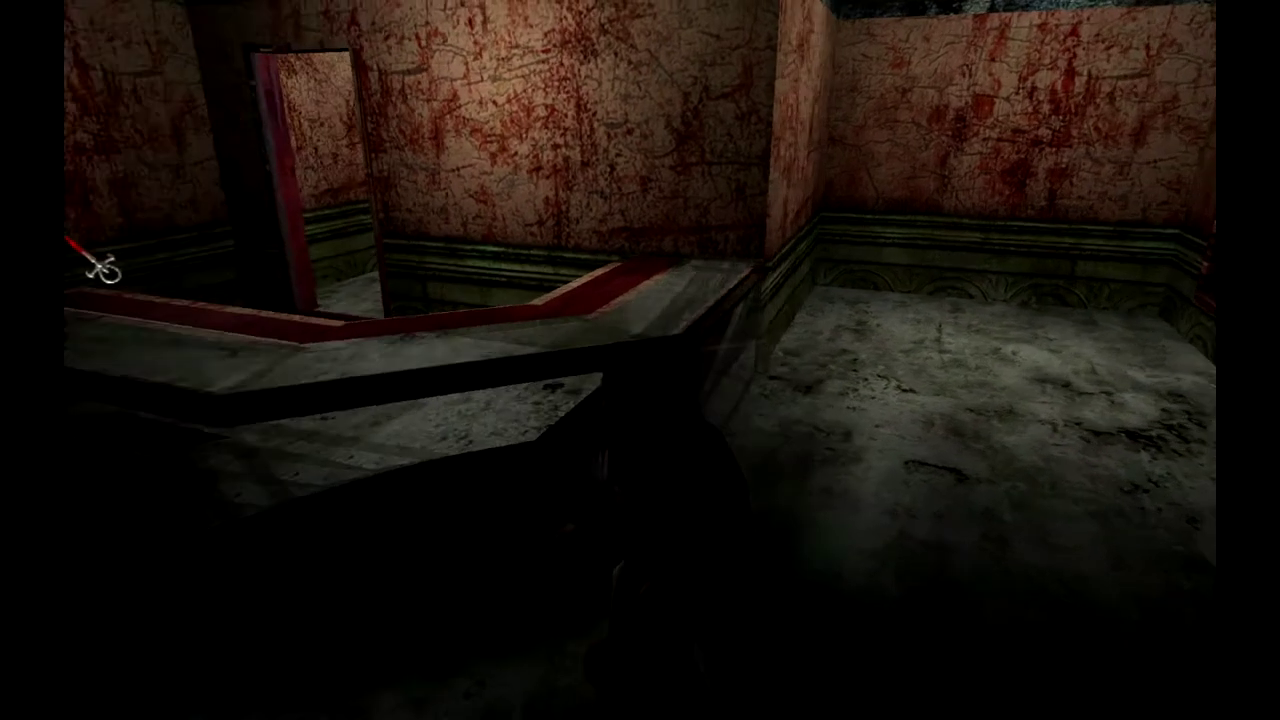
right_click_drag(682, 244, 543, 160)
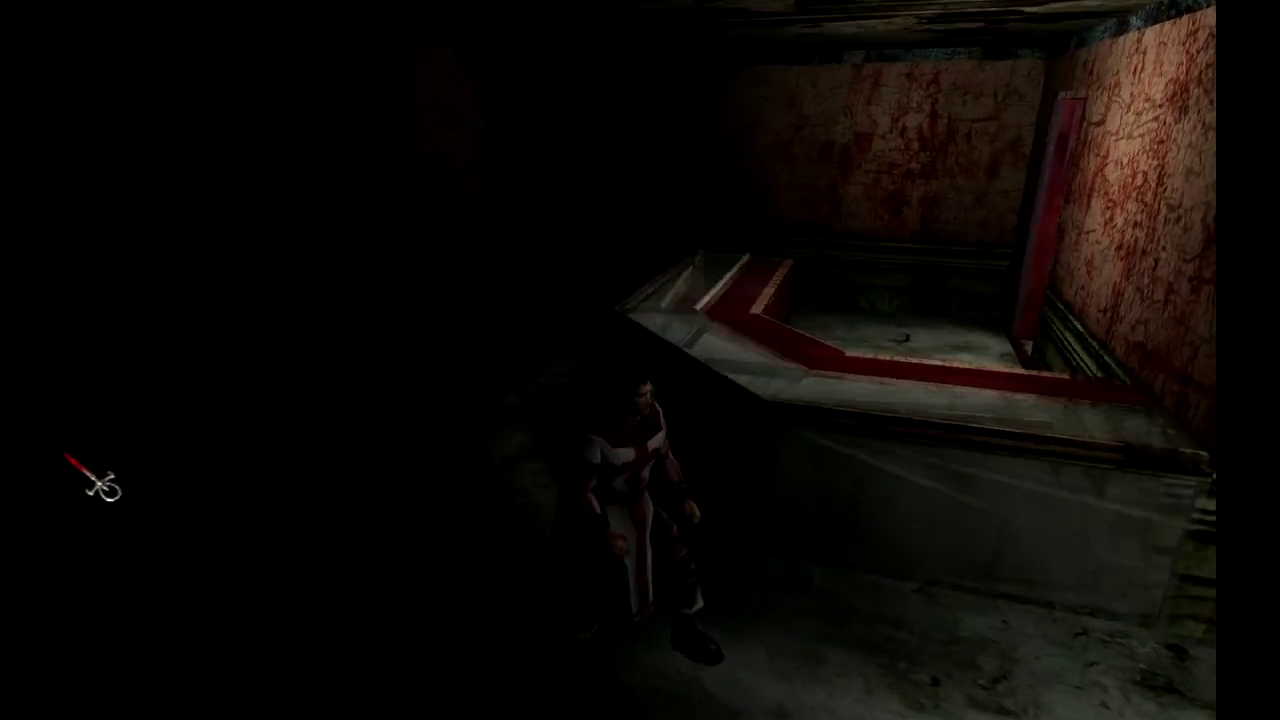
Check the lighting across the front of the counter and walk the character around its end to the inner side again.
left_click(630, 548)
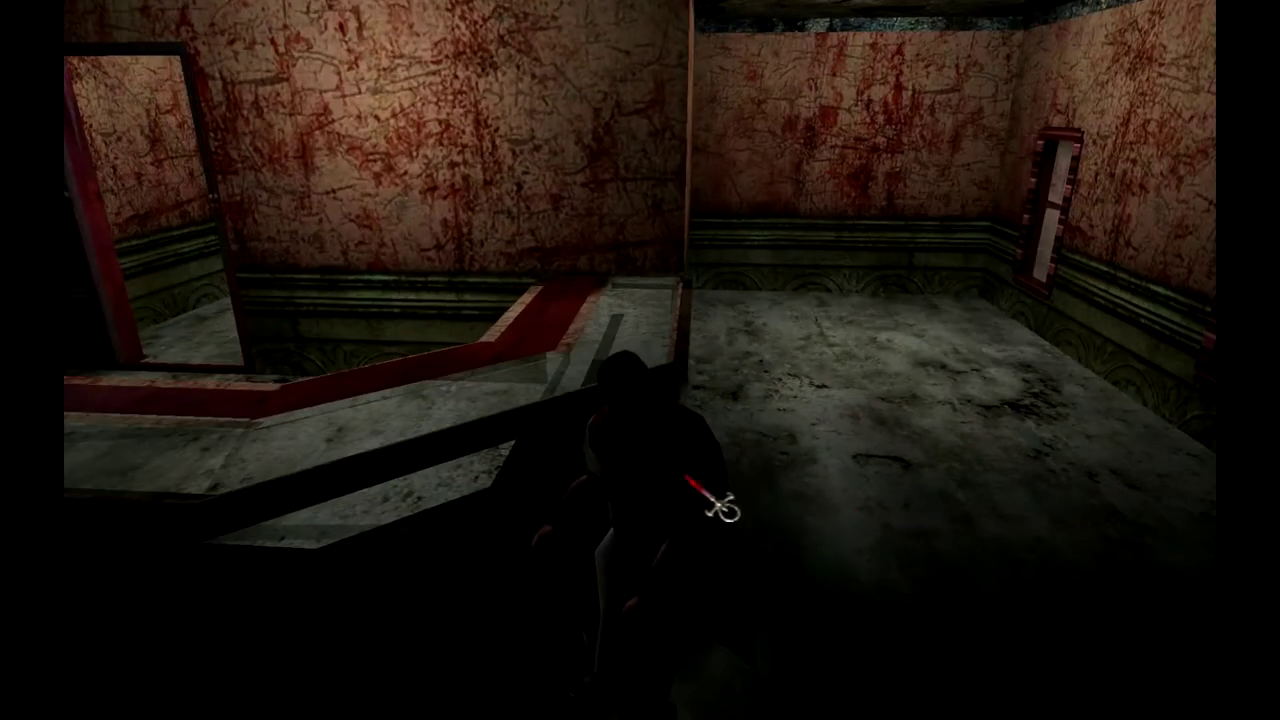
left_click(888, 523)
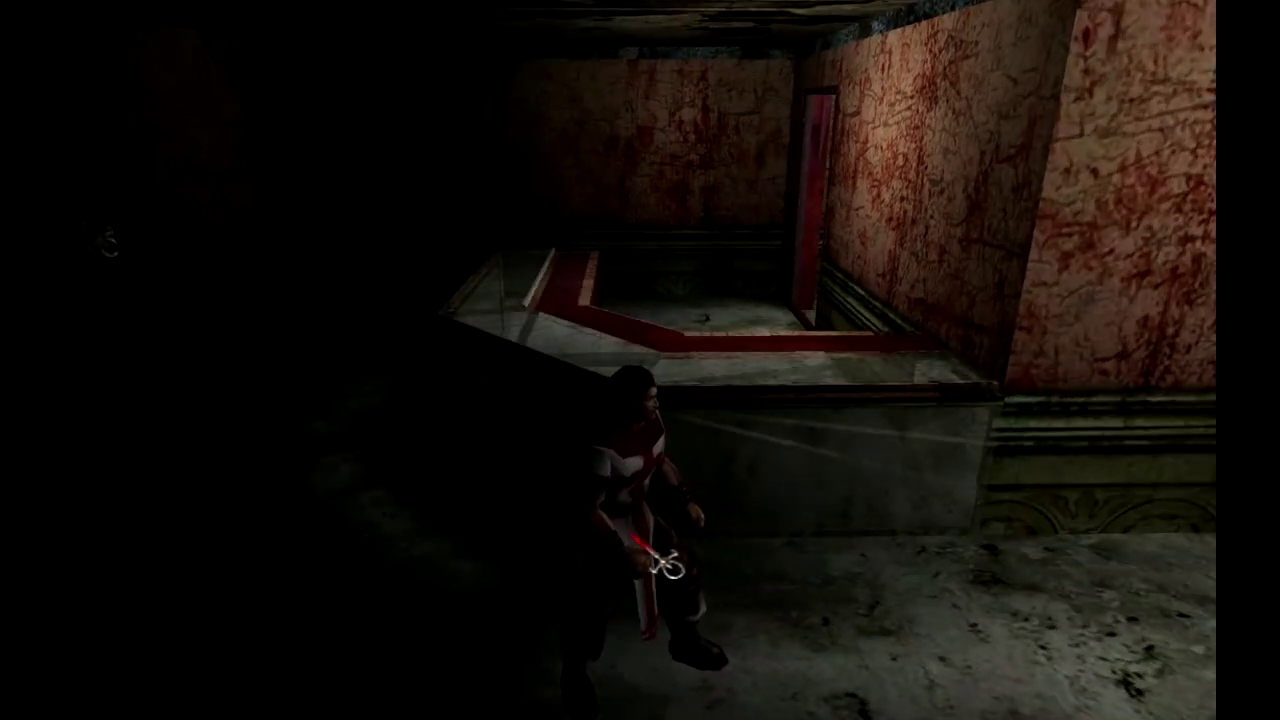
left_click(560, 592)
left_click(434, 429)
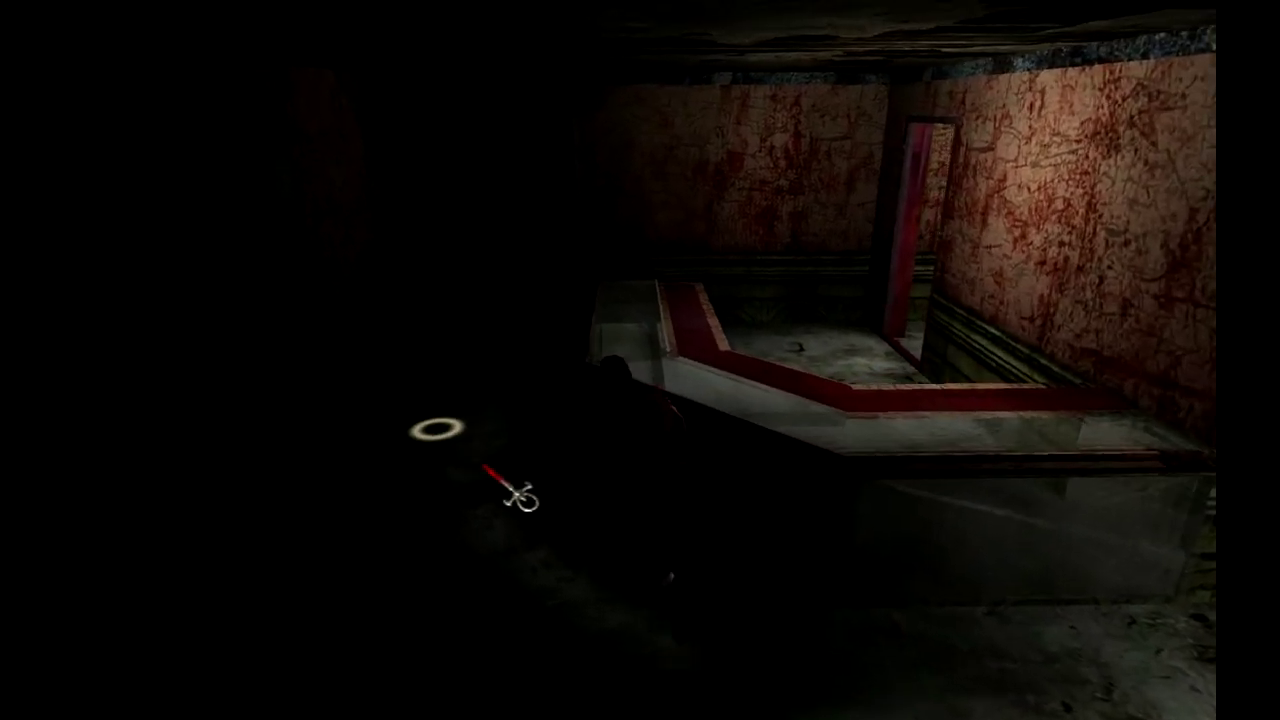
left_click(560, 410)
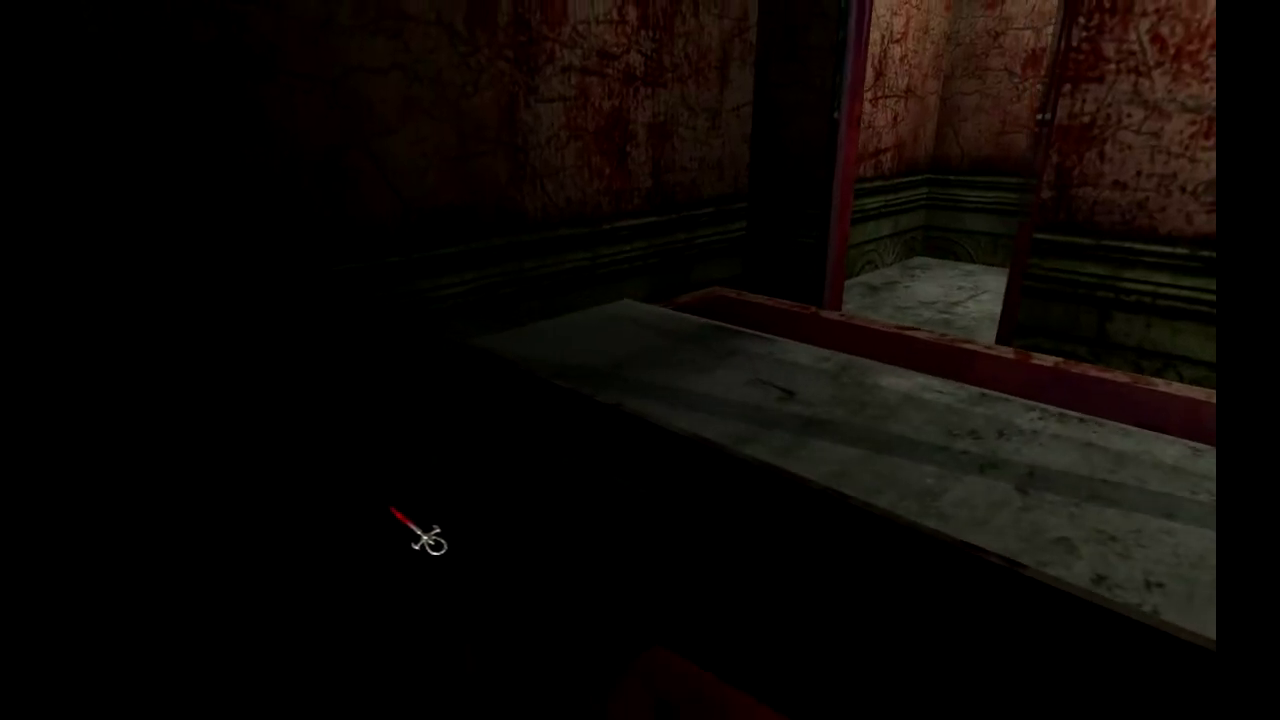
left_click(350, 566)
left_click(612, 450)
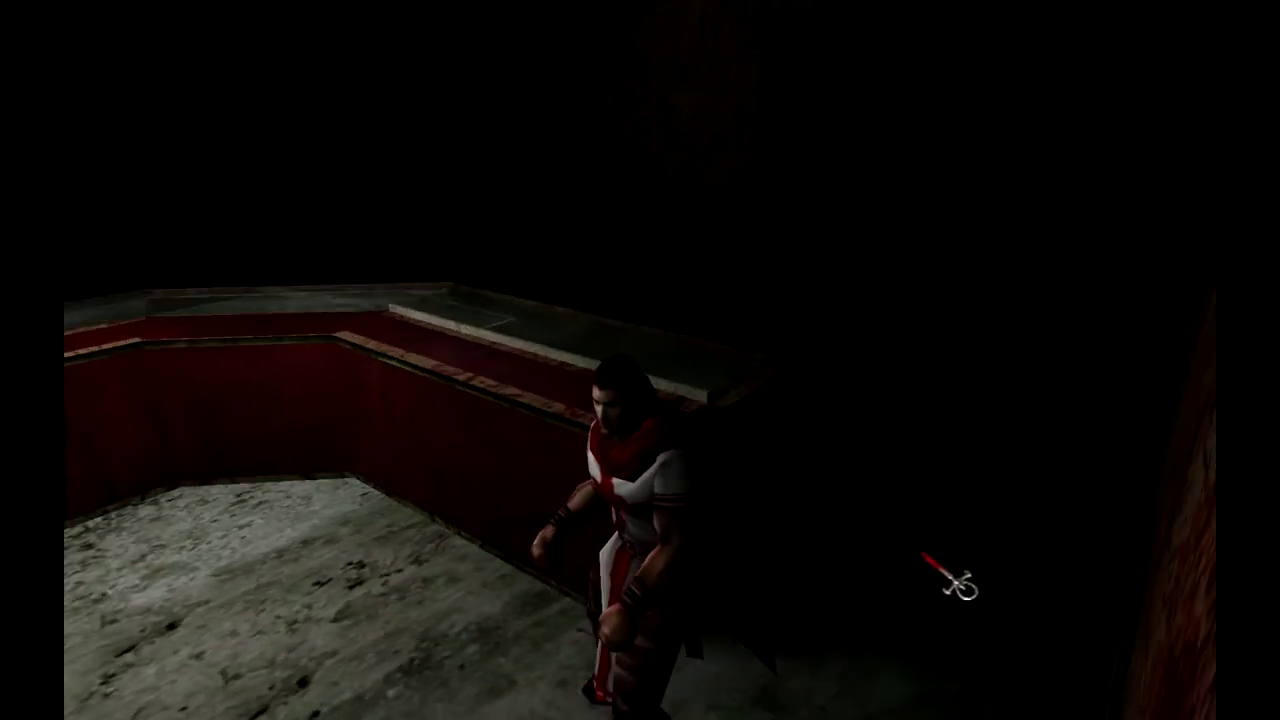
Walk the character from behind the counter through the unlit part of the floor and back toward the windowed room.
left_click(945, 545)
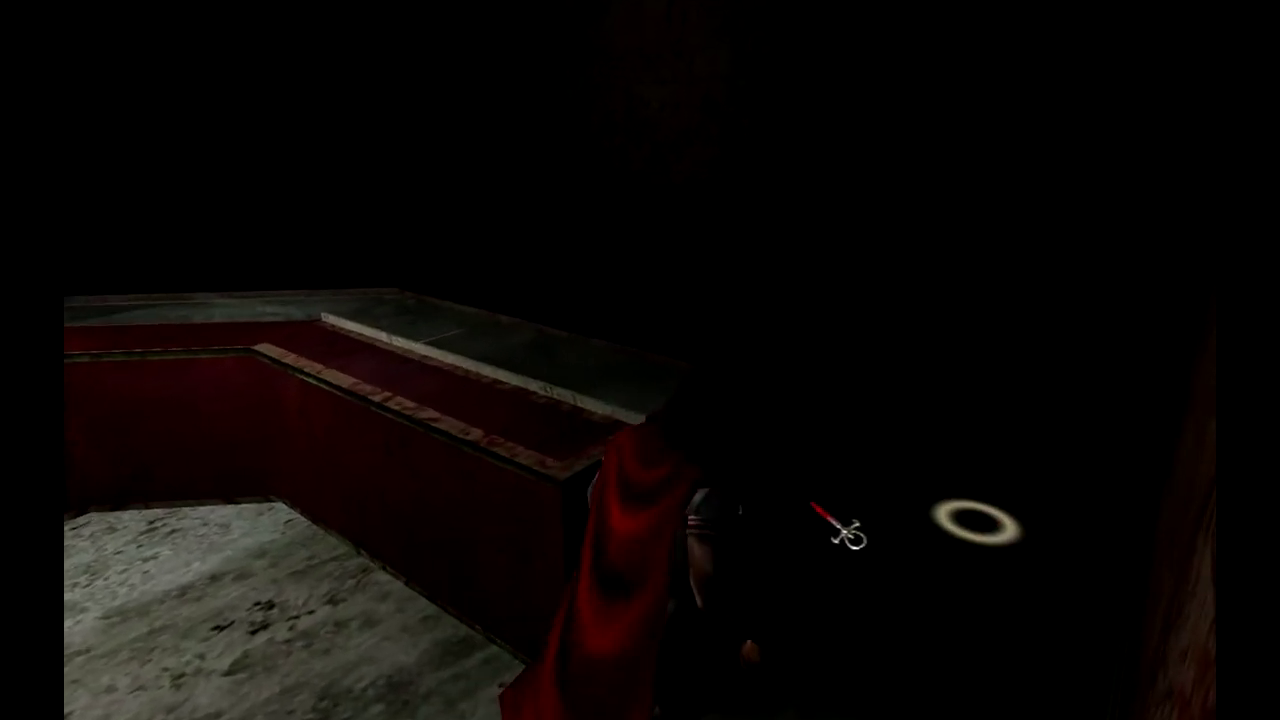
left_click(837, 549)
left_click(713, 511)
left_click(615, 445)
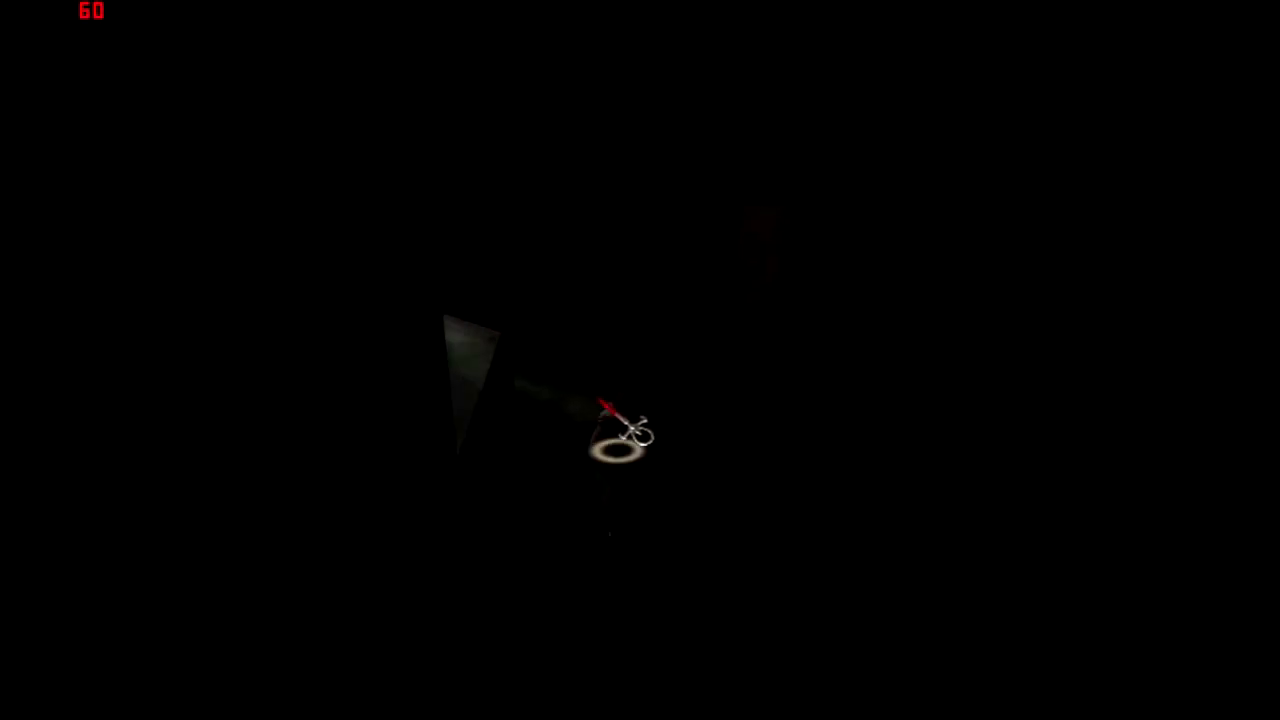
left_click(511, 392)
left_click(651, 516)
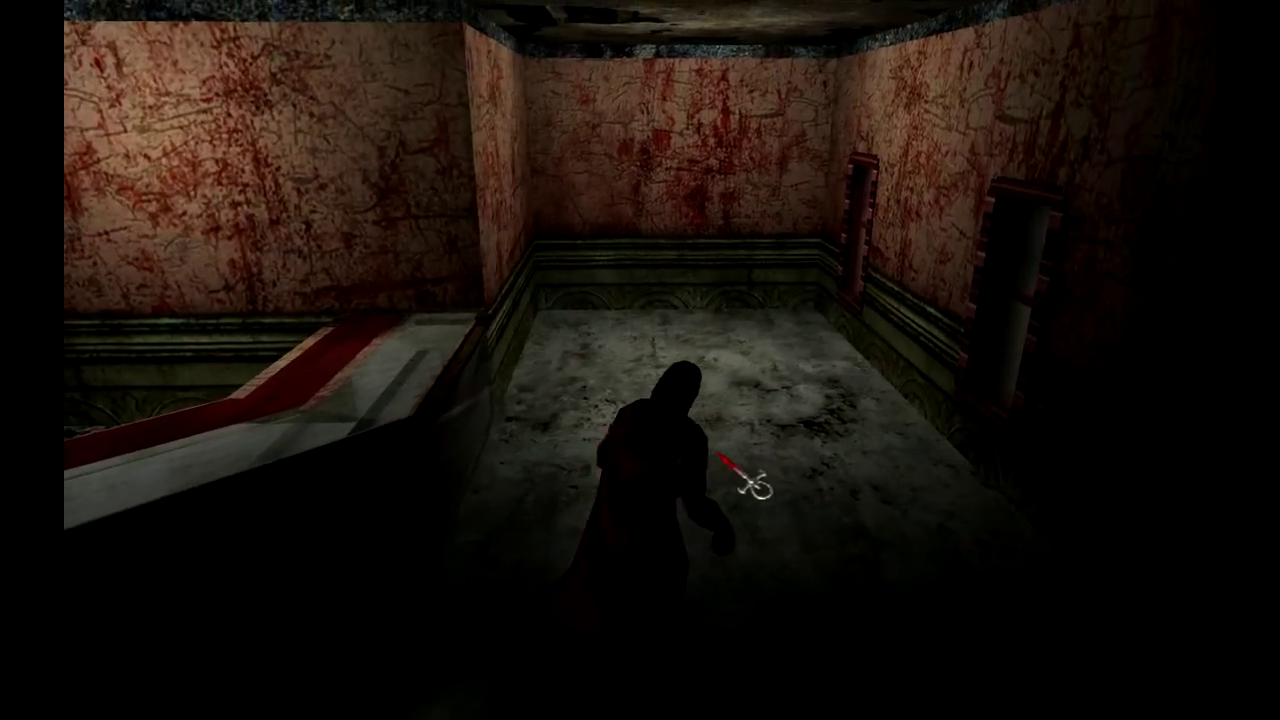
Inspect the two windows in the wall up close, walk through their room, and head back to the front of the counter.
left_click(711, 454)
left_click(749, 401)
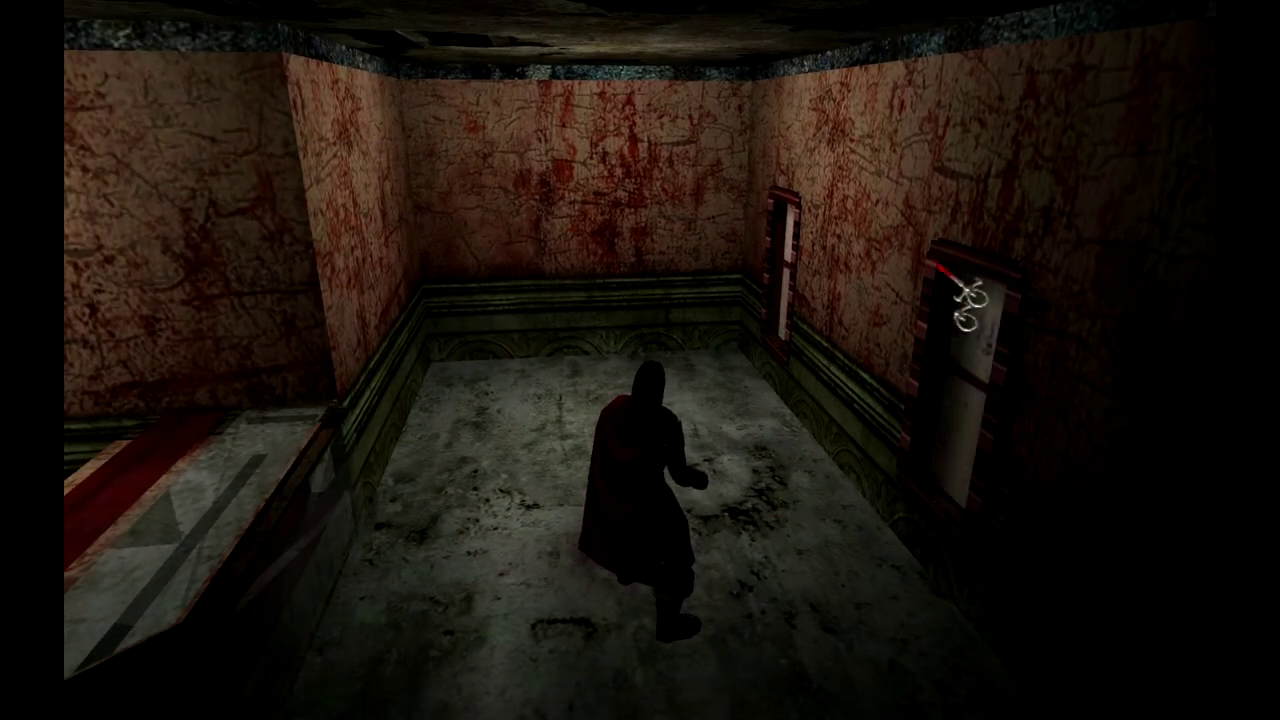
middle_click_drag(936, 264, 624, 250)
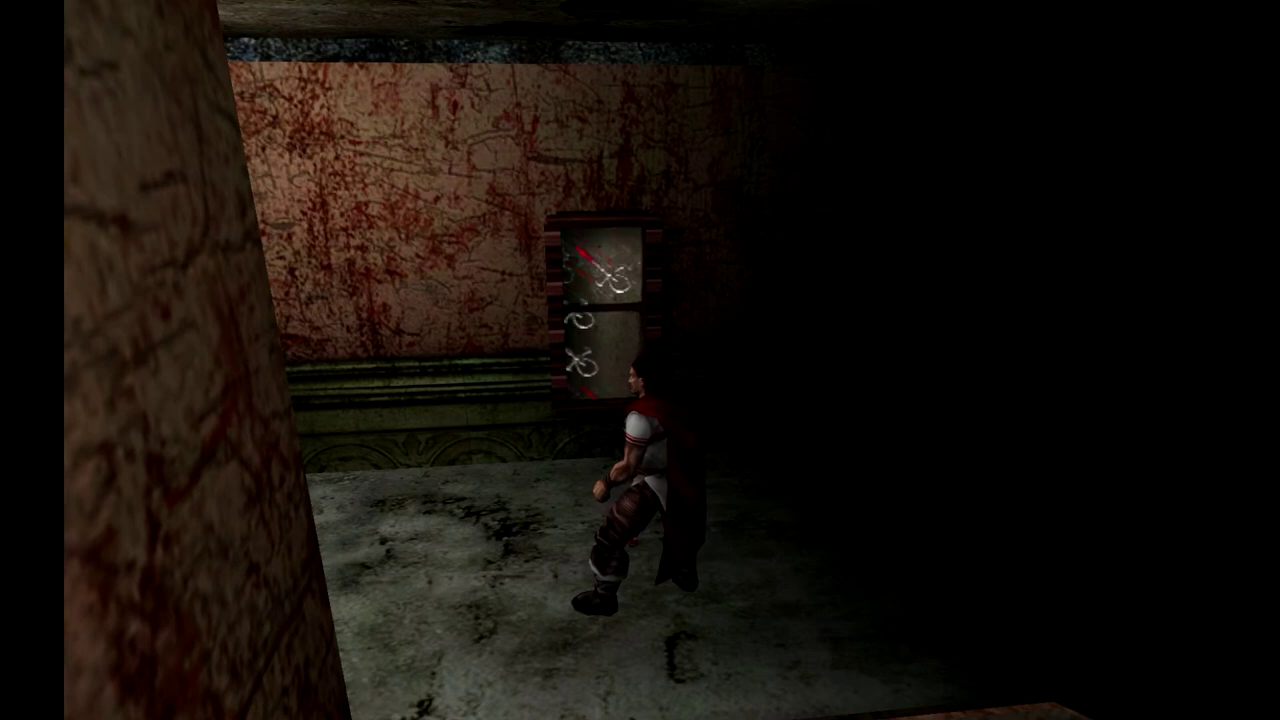
left_click(925, 578)
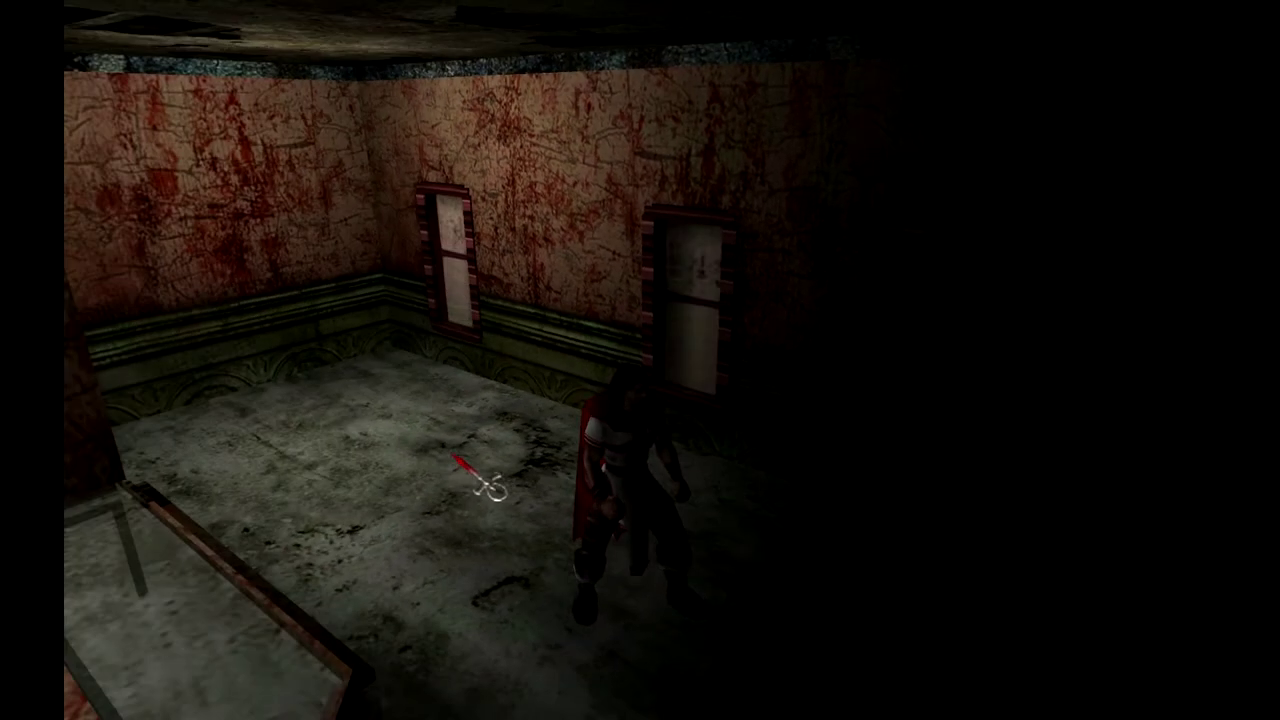
left_click(456, 461)
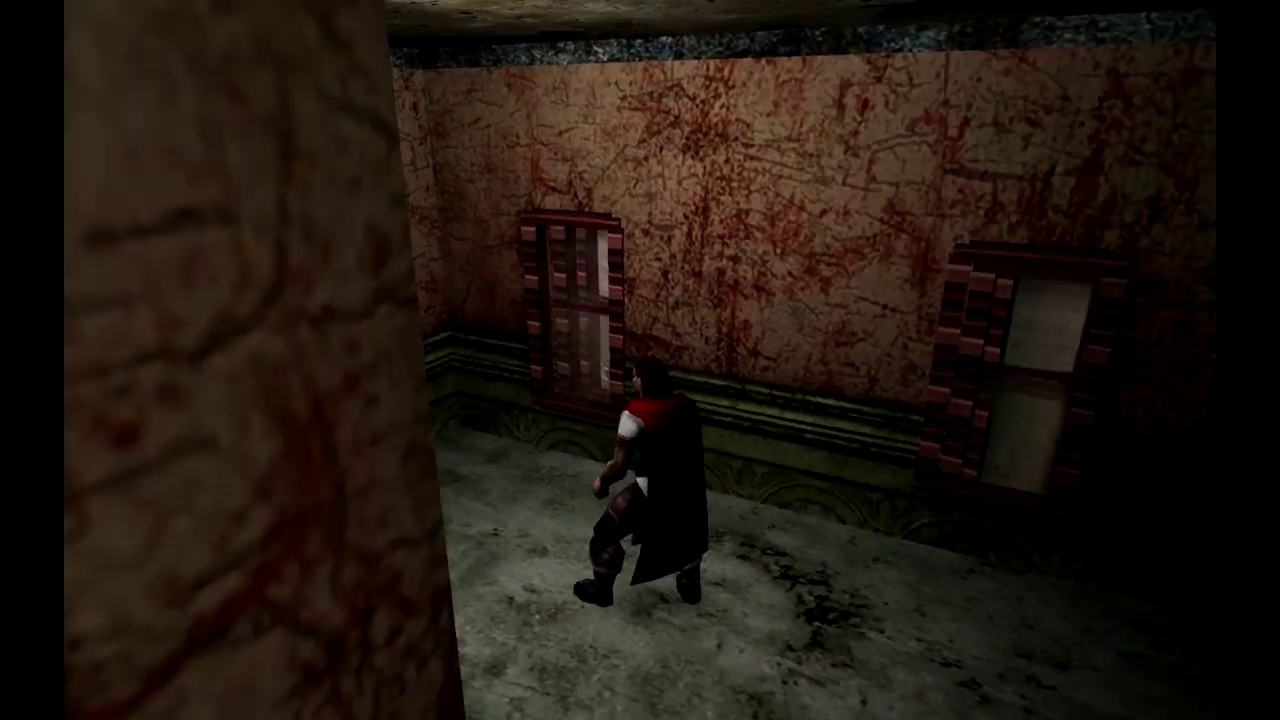
left_click(757, 514)
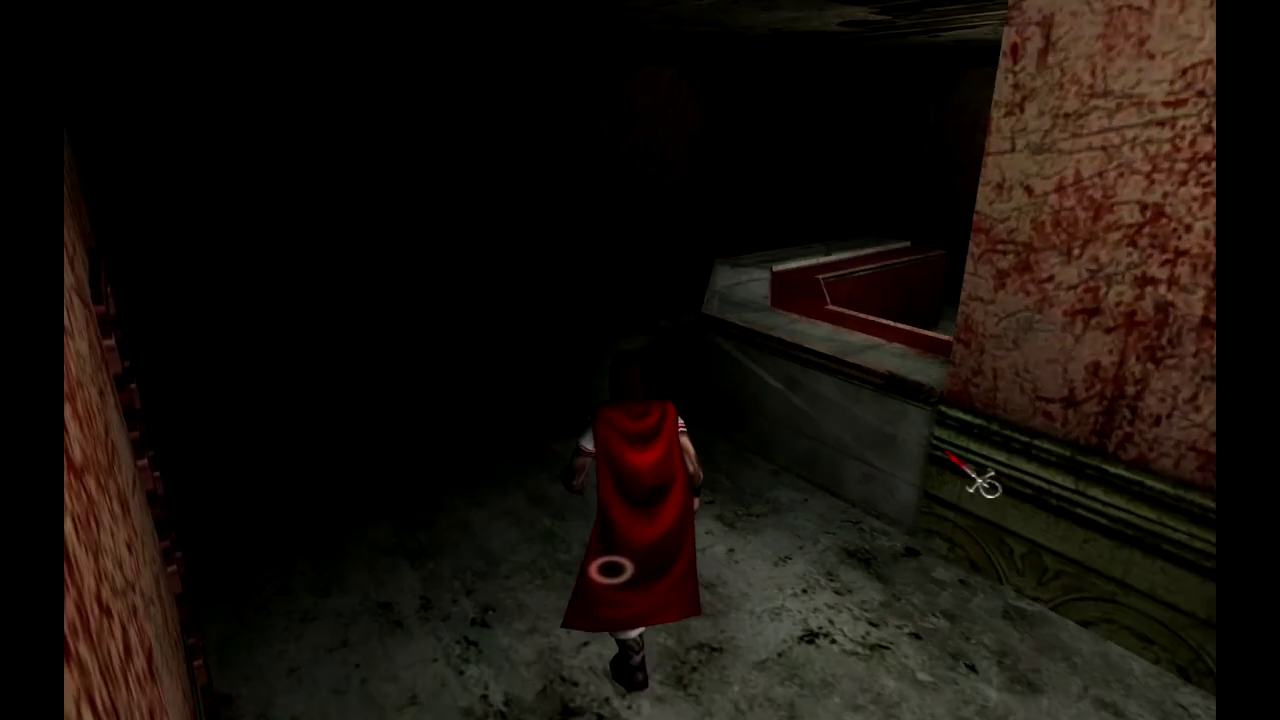
left_click(612, 445)
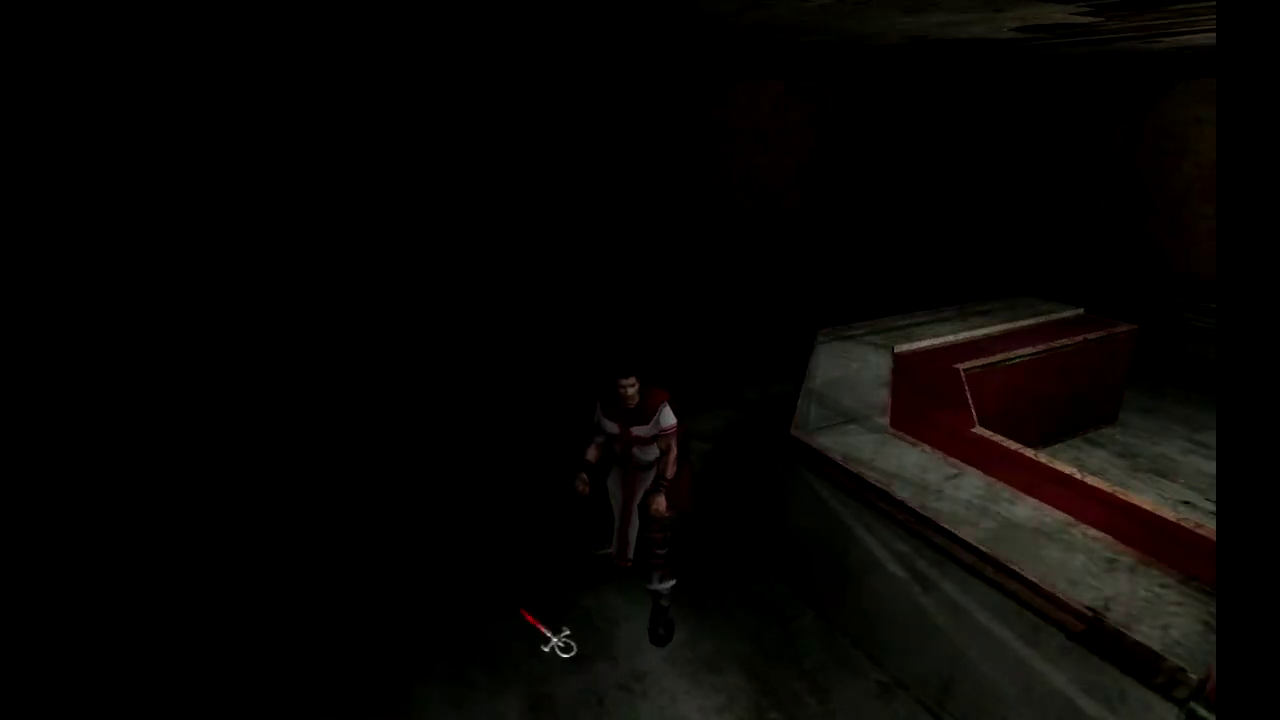
Walk the character along the dark front of the counter and around its end to the inner side by the doorway.
left_click(552, 502)
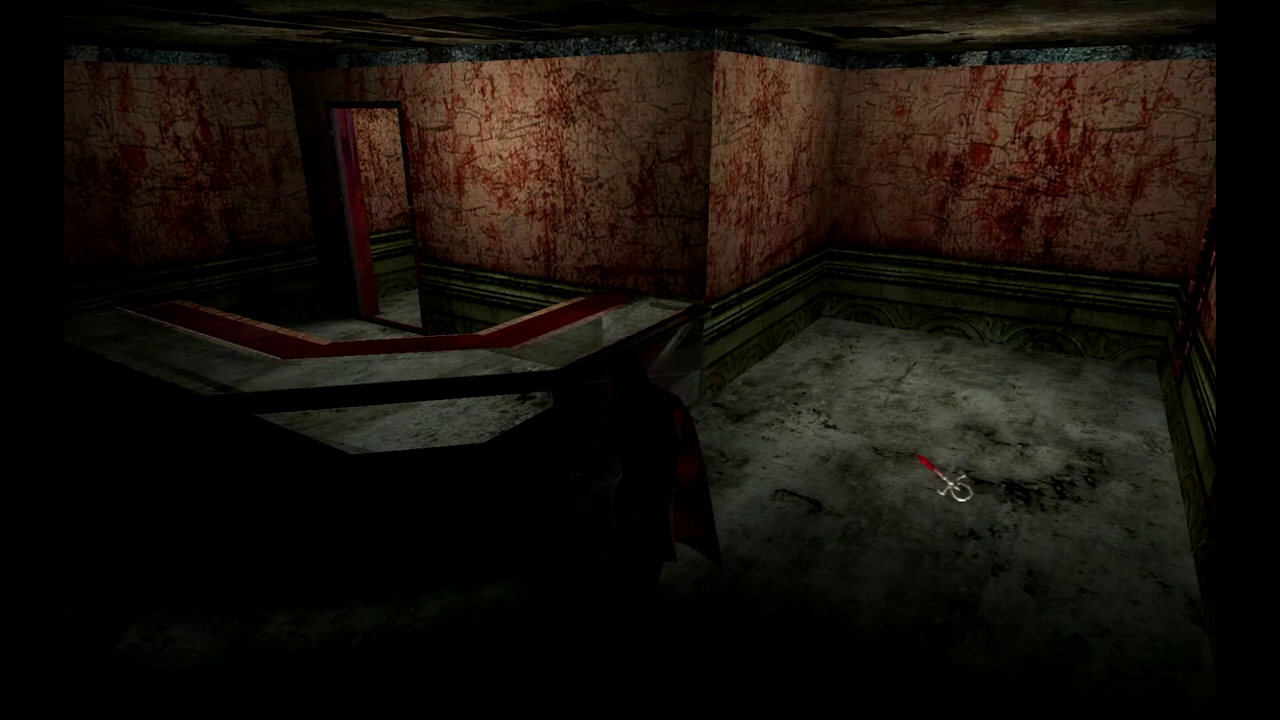
left_click(843, 530)
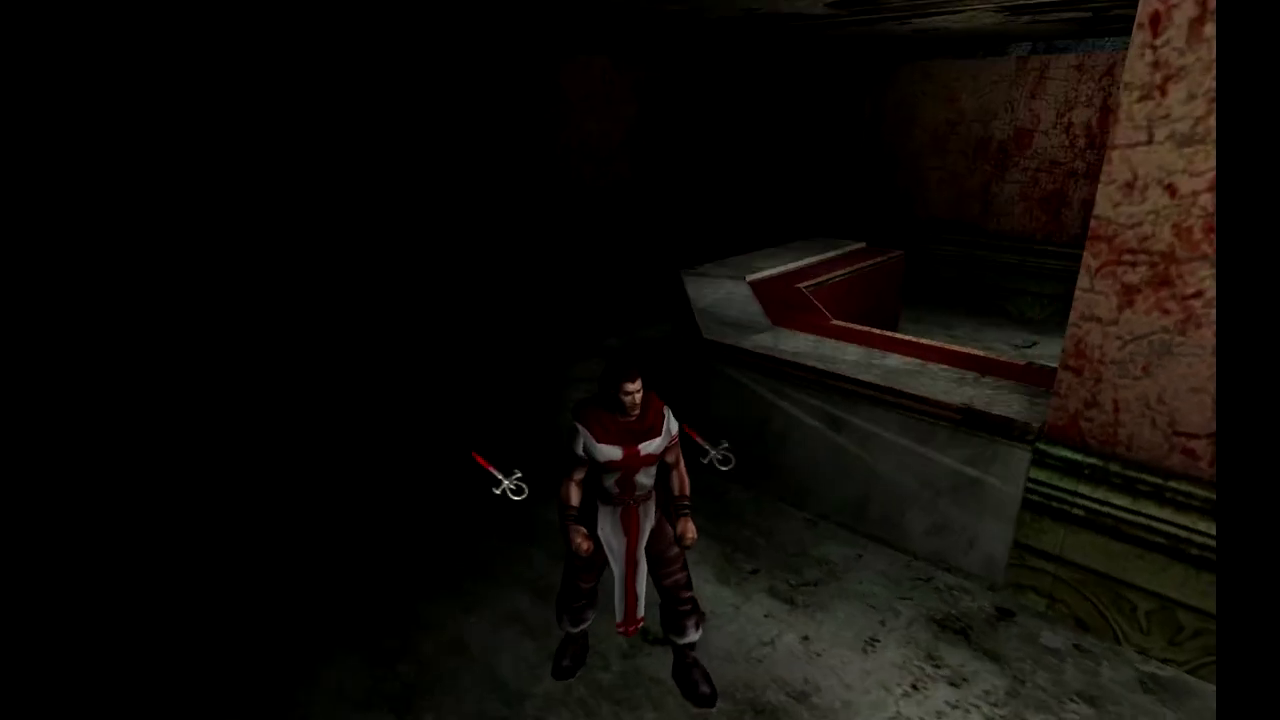
left_click(523, 506)
left_click(583, 503)
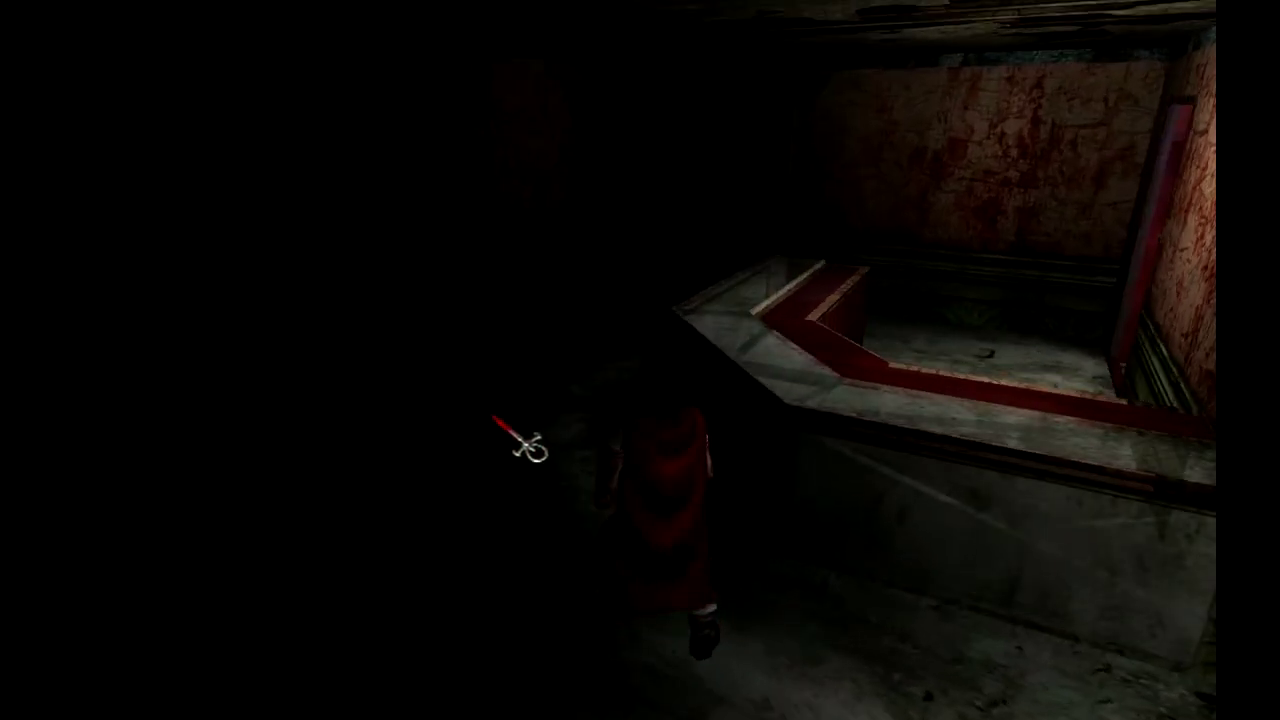
left_click(564, 411)
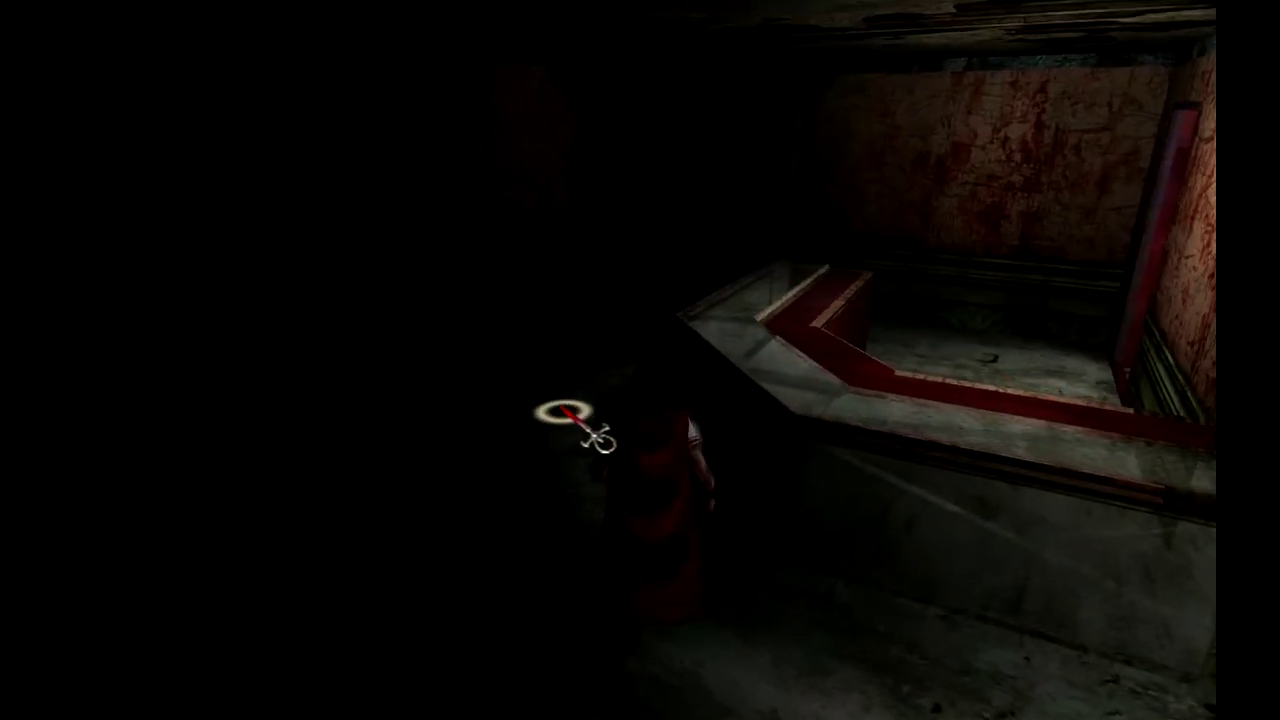
left_click(571, 430)
left_click(649, 420)
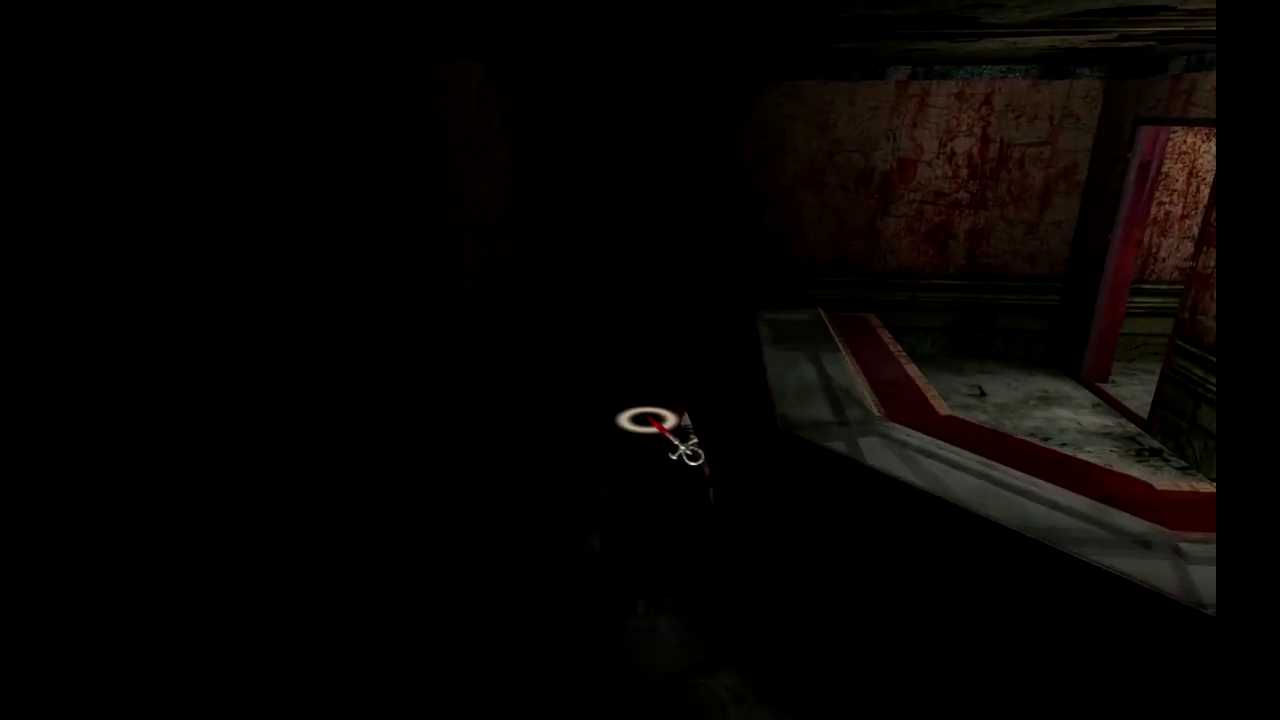
left_click(683, 477)
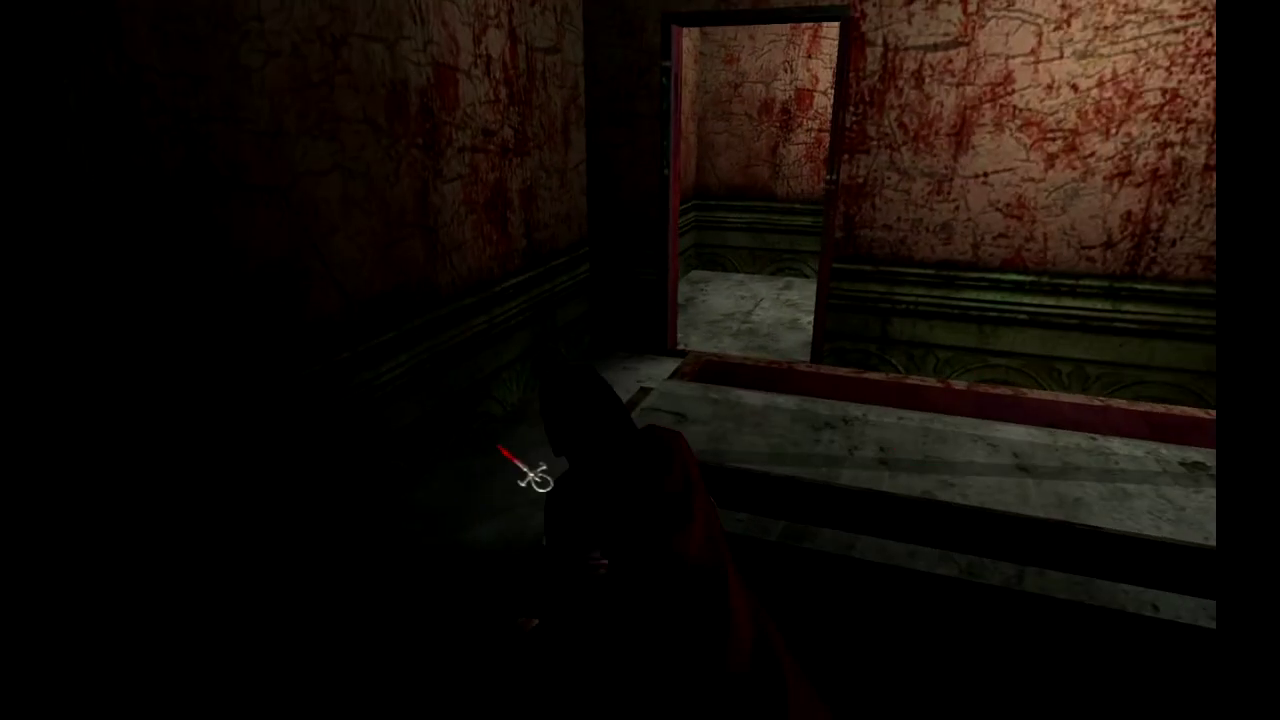
left_click(517, 560)
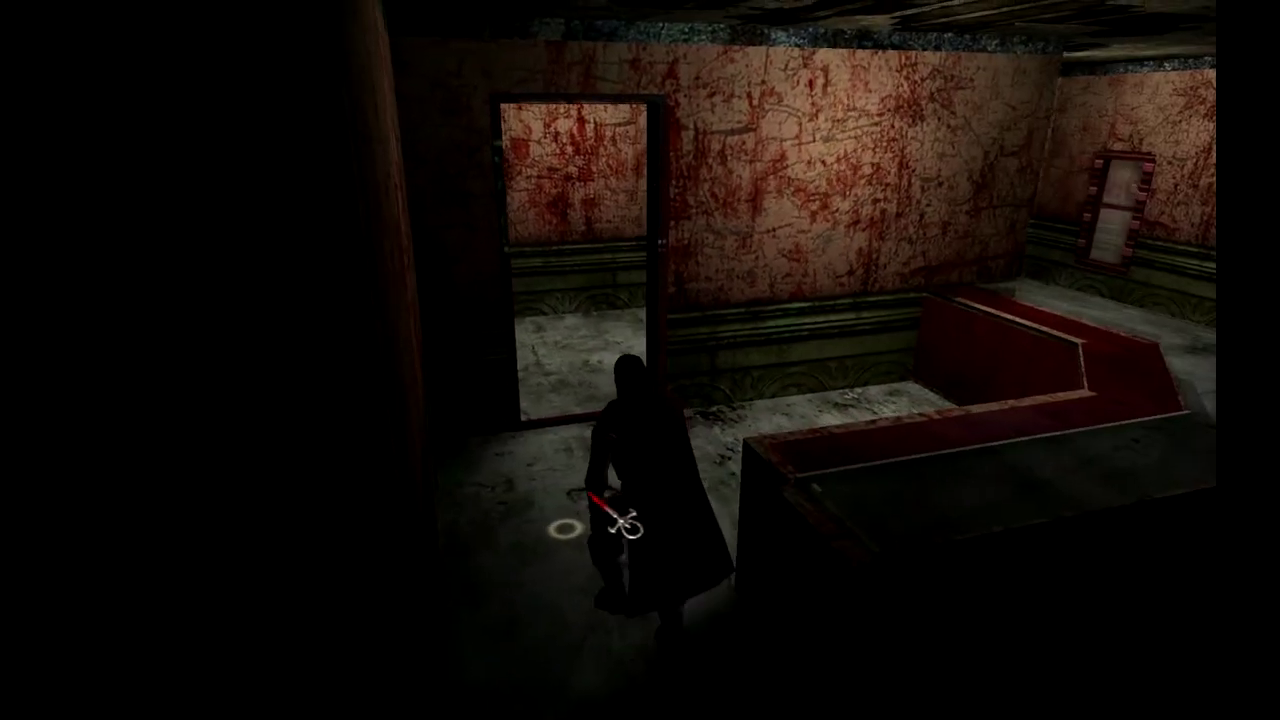
left_click(697, 491)
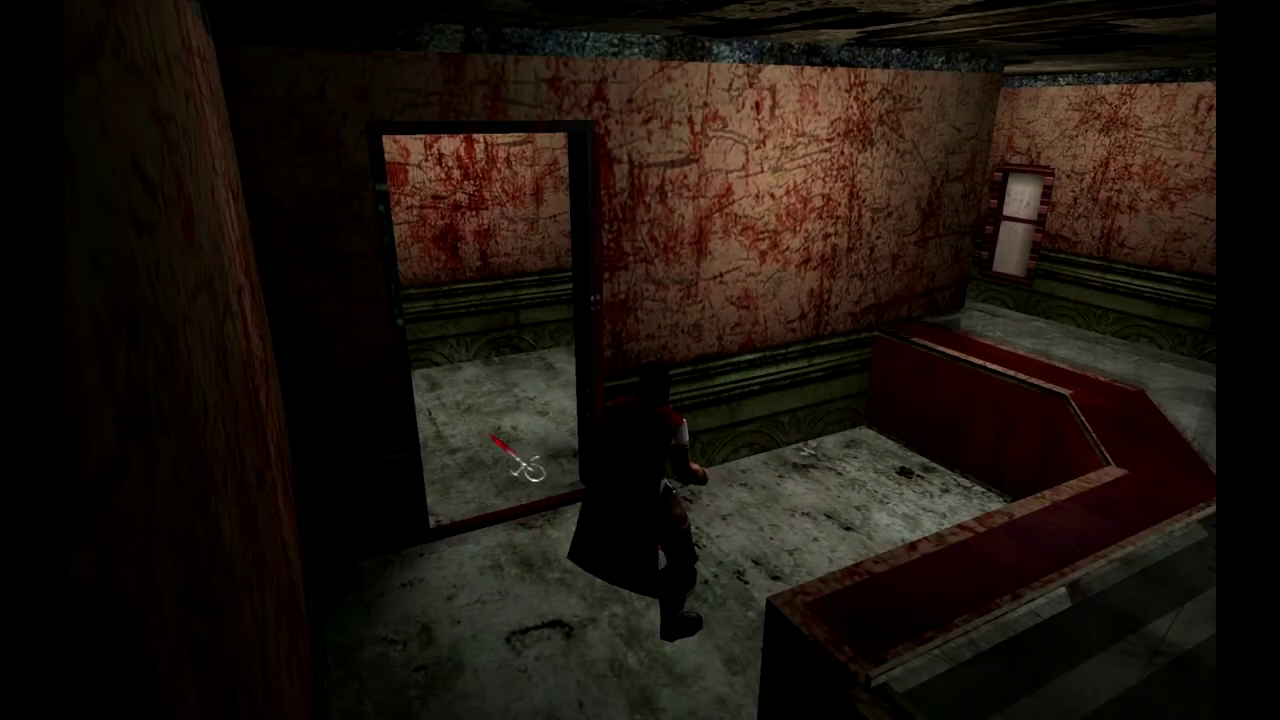
View the doorway and the counter's inner side from several angles, and walk back around the counter's end to its front.
middle_click_drag(485, 428, 884, 618)
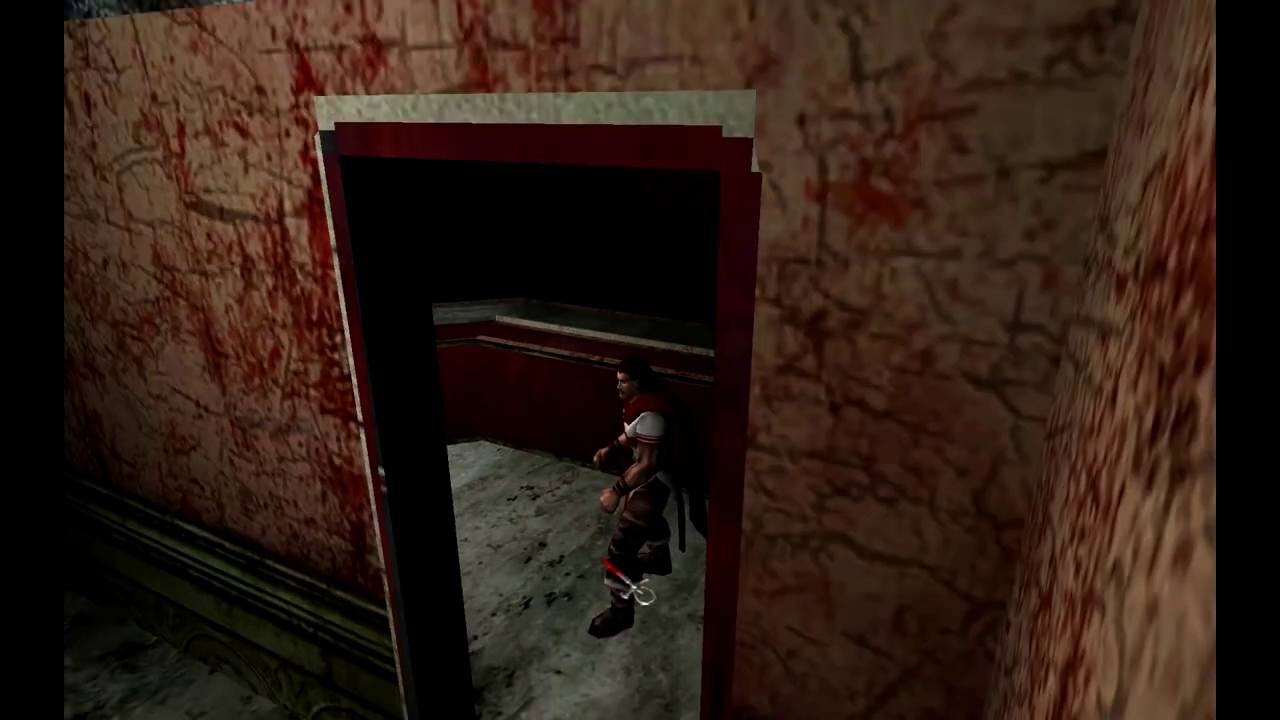
middle_click_drag(620, 566, 895, 516)
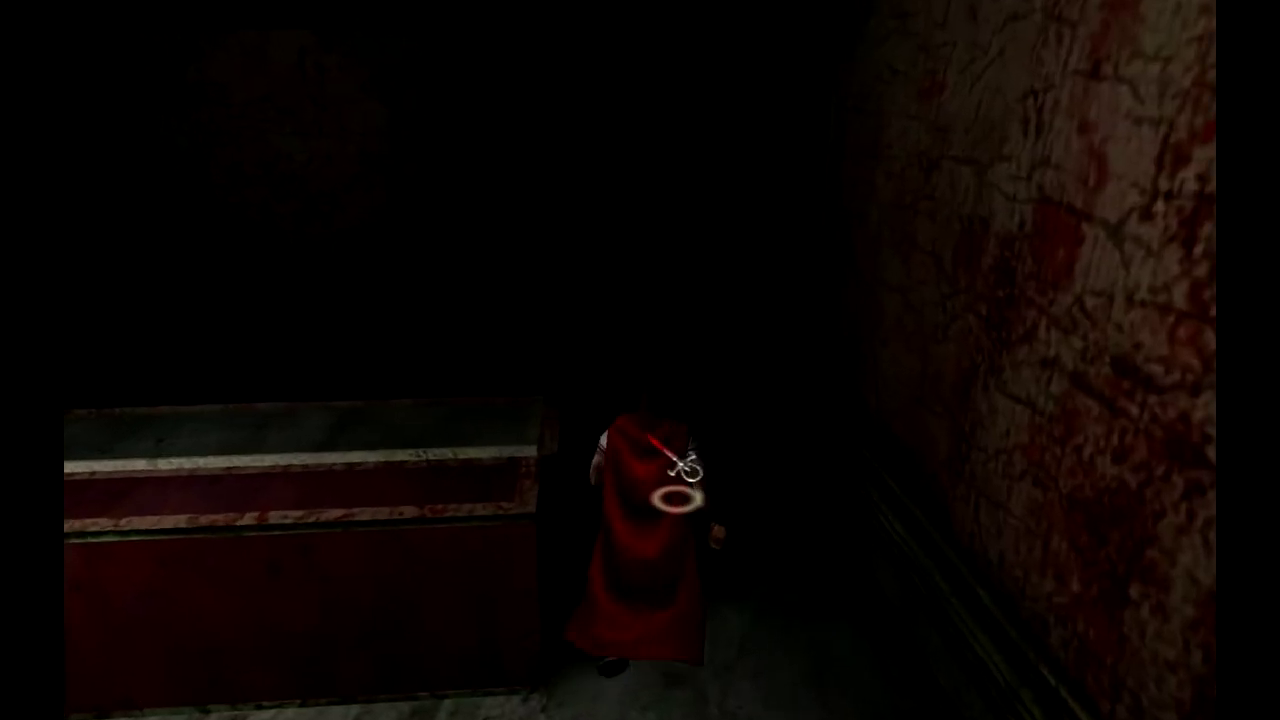
middle_click_drag(224, 483, 609, 480)
left_click(531, 530)
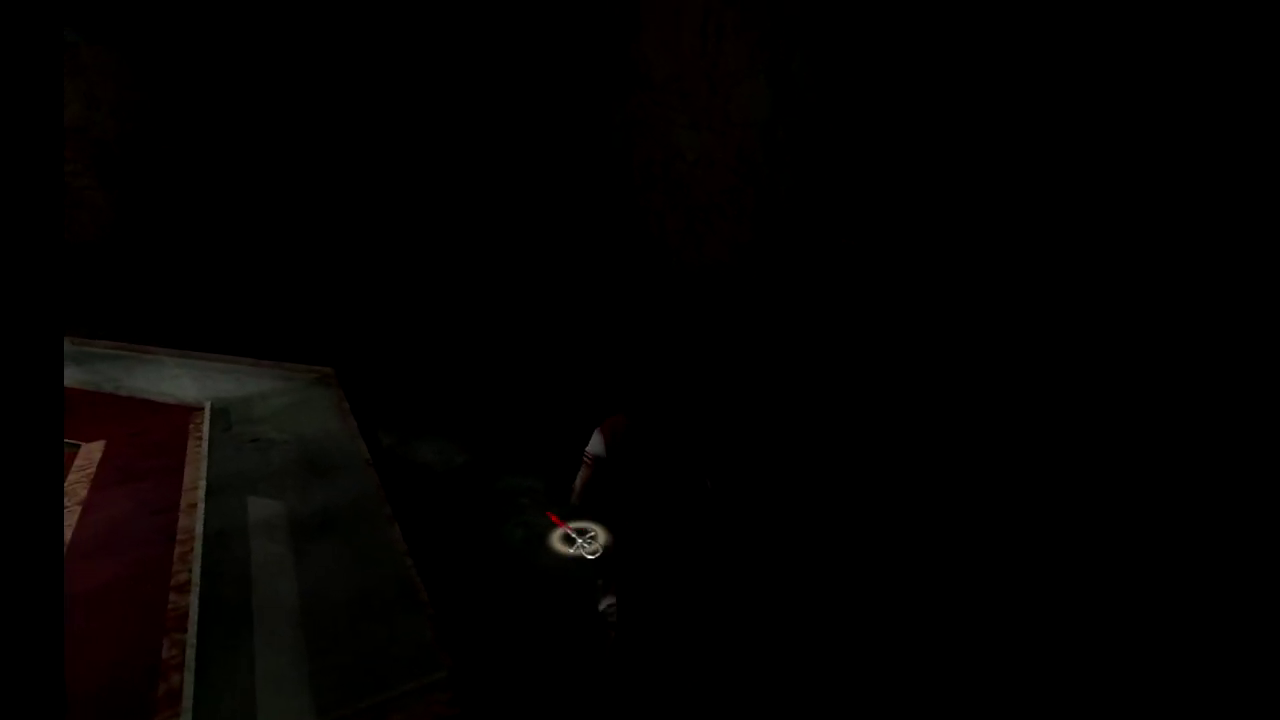
left_click(507, 423)
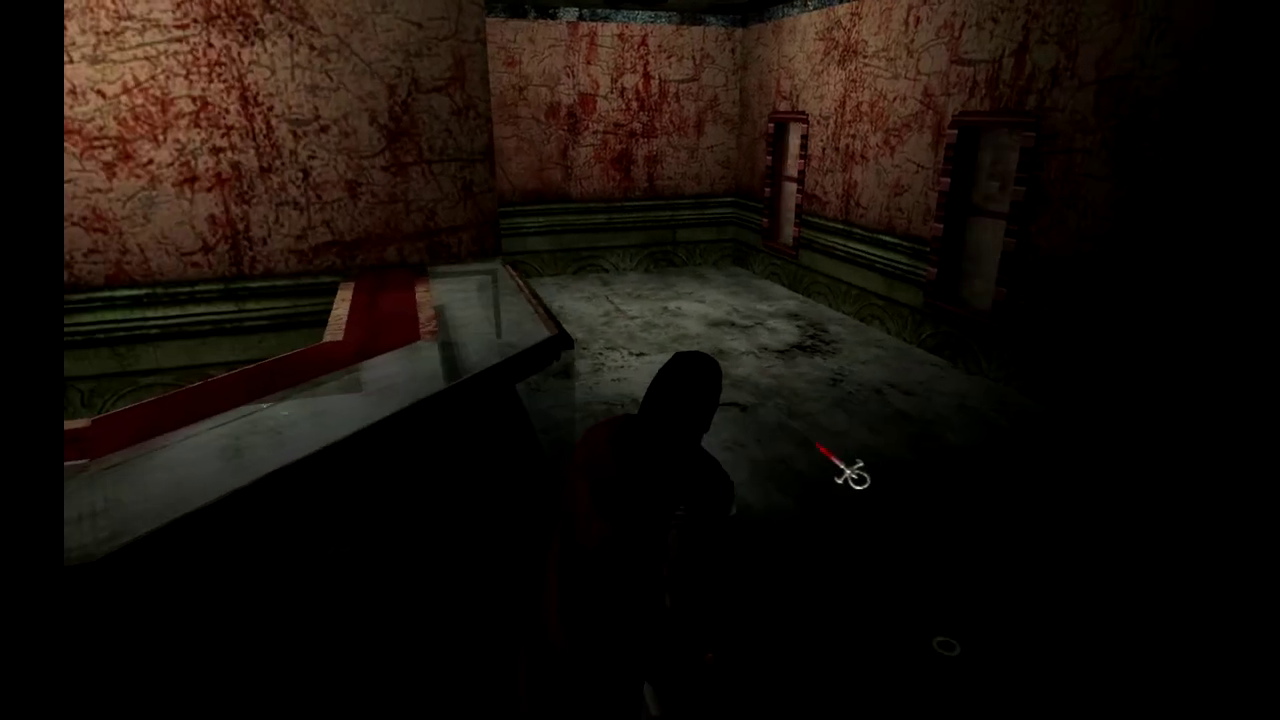
left_click(774, 423)
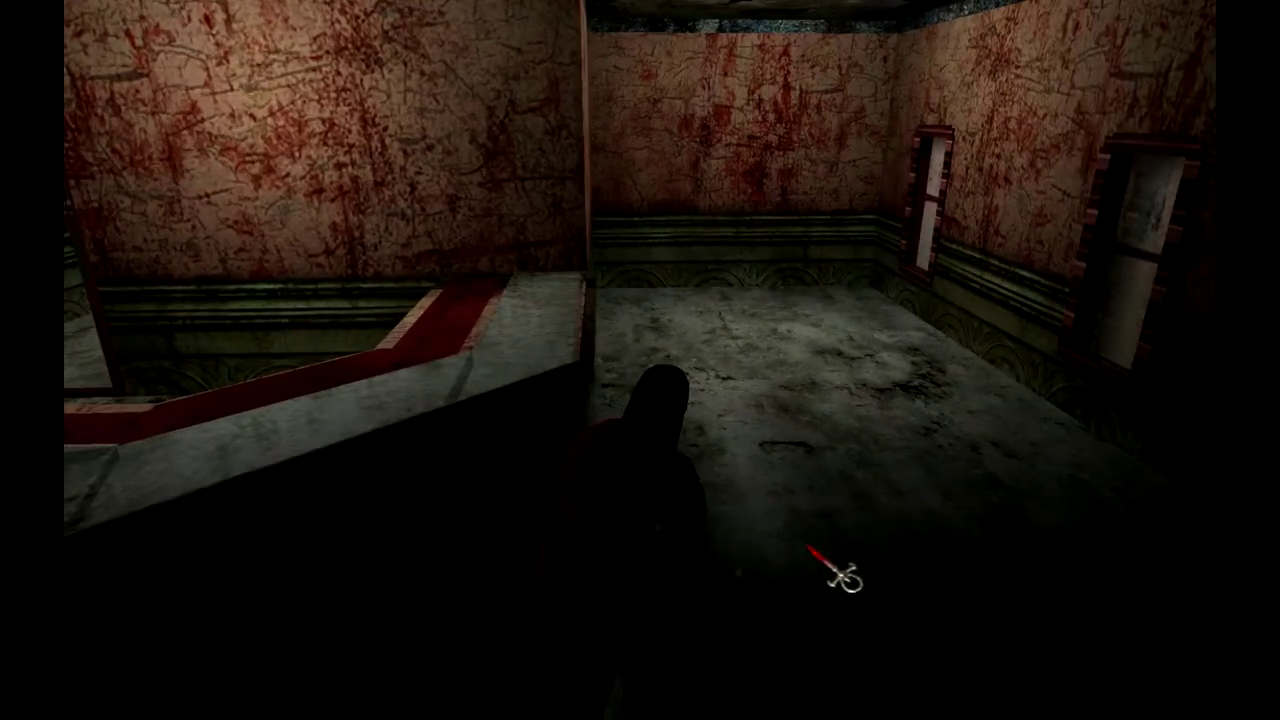
Compare the lighting of the counter front with the windowed room while walking the character between the two areas.
left_click(800, 585)
left_click(726, 466)
left_click(620, 546)
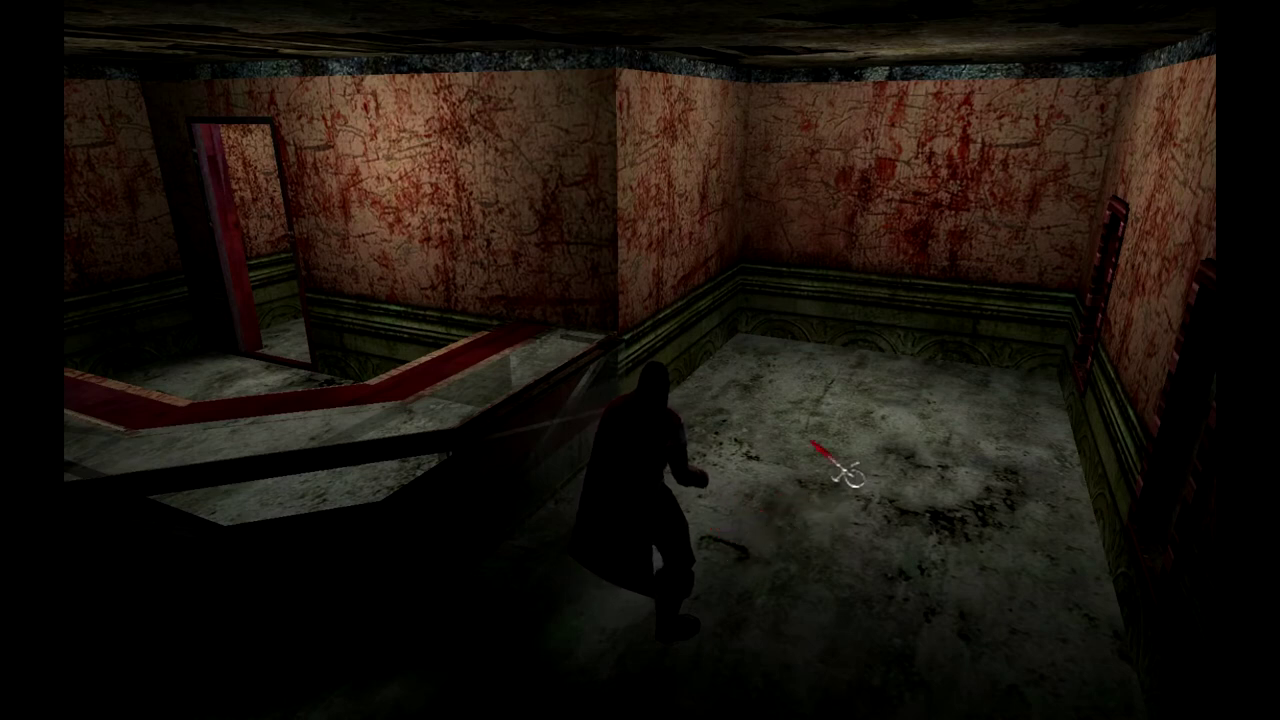
left_click(710, 493)
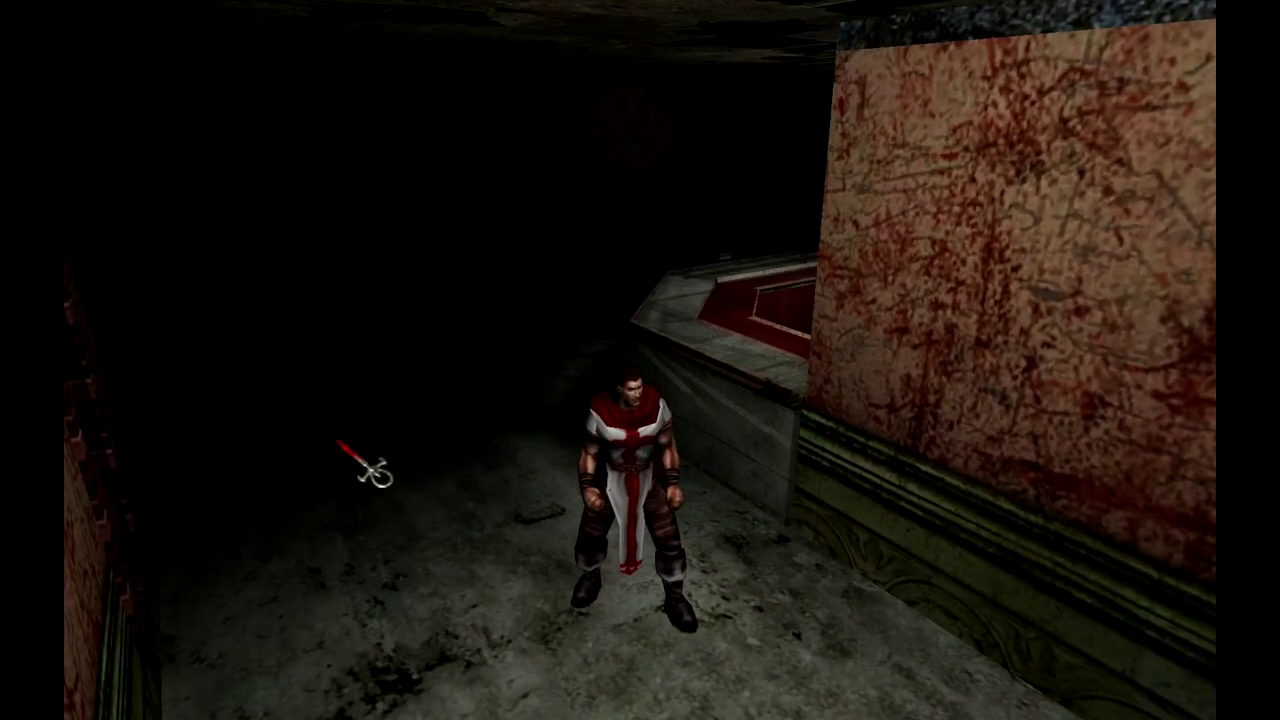
left_click(525, 428)
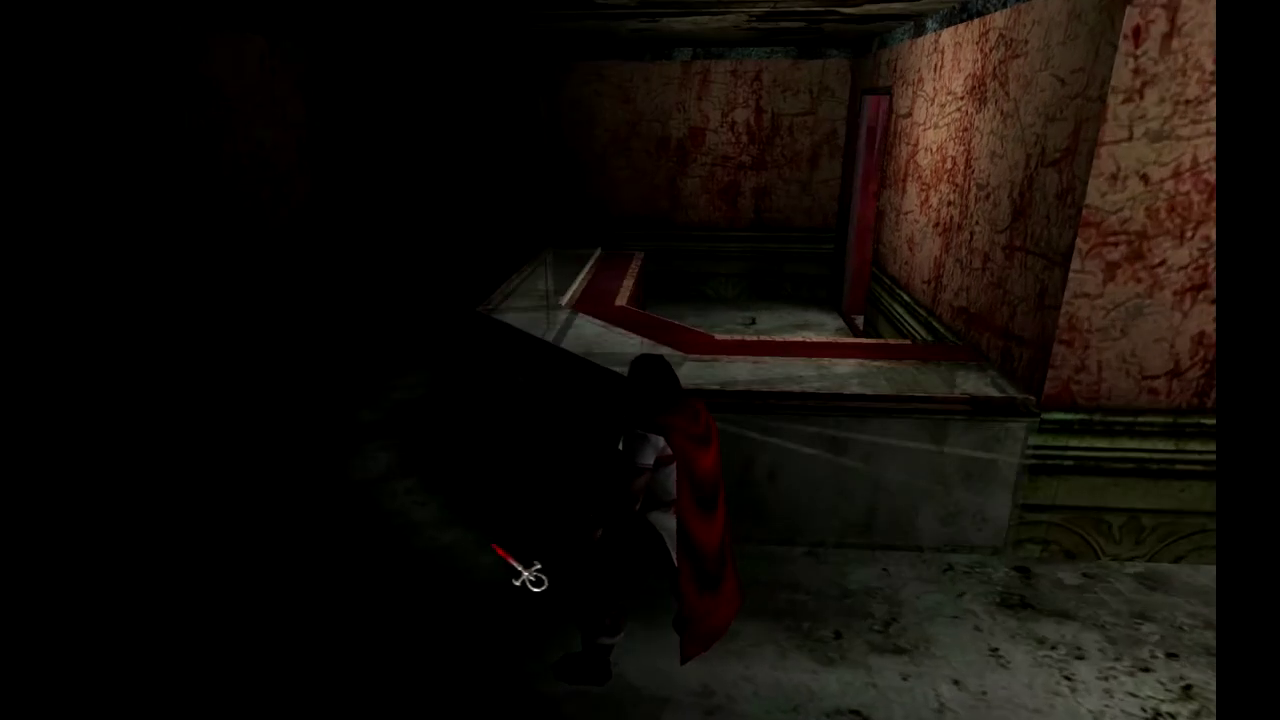
left_click(436, 584)
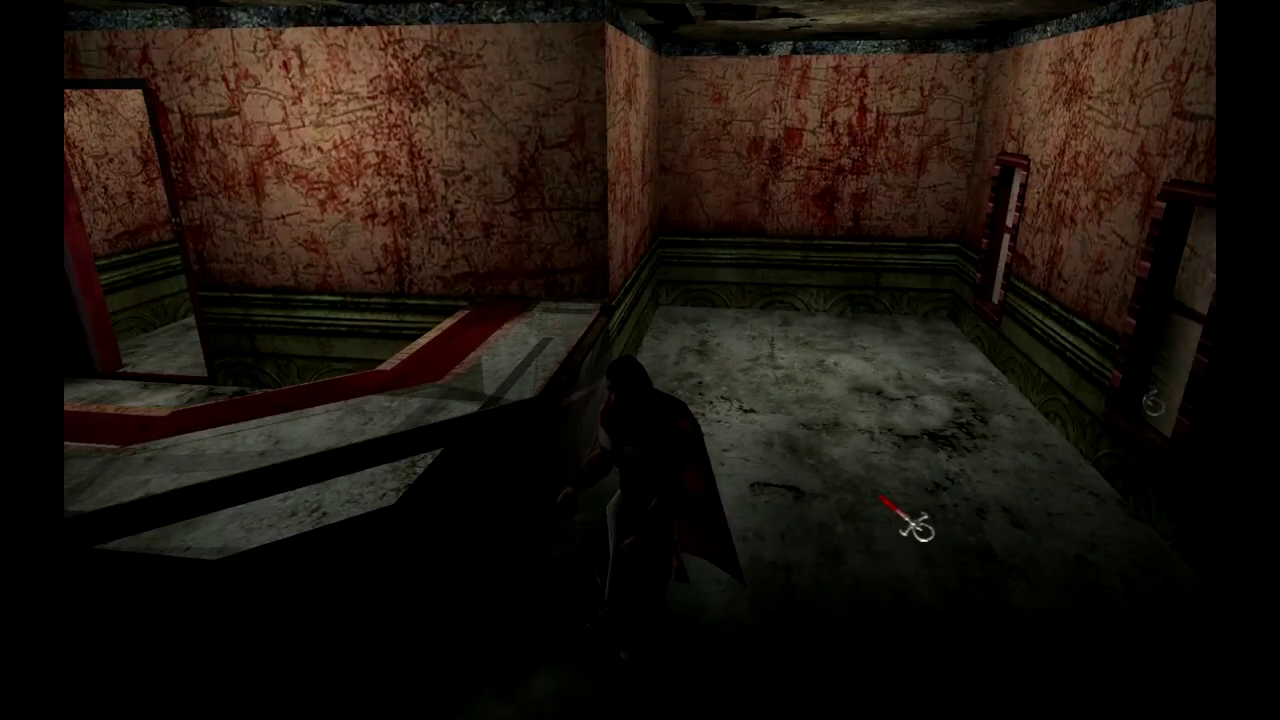
left_click(830, 545)
left_click(640, 418)
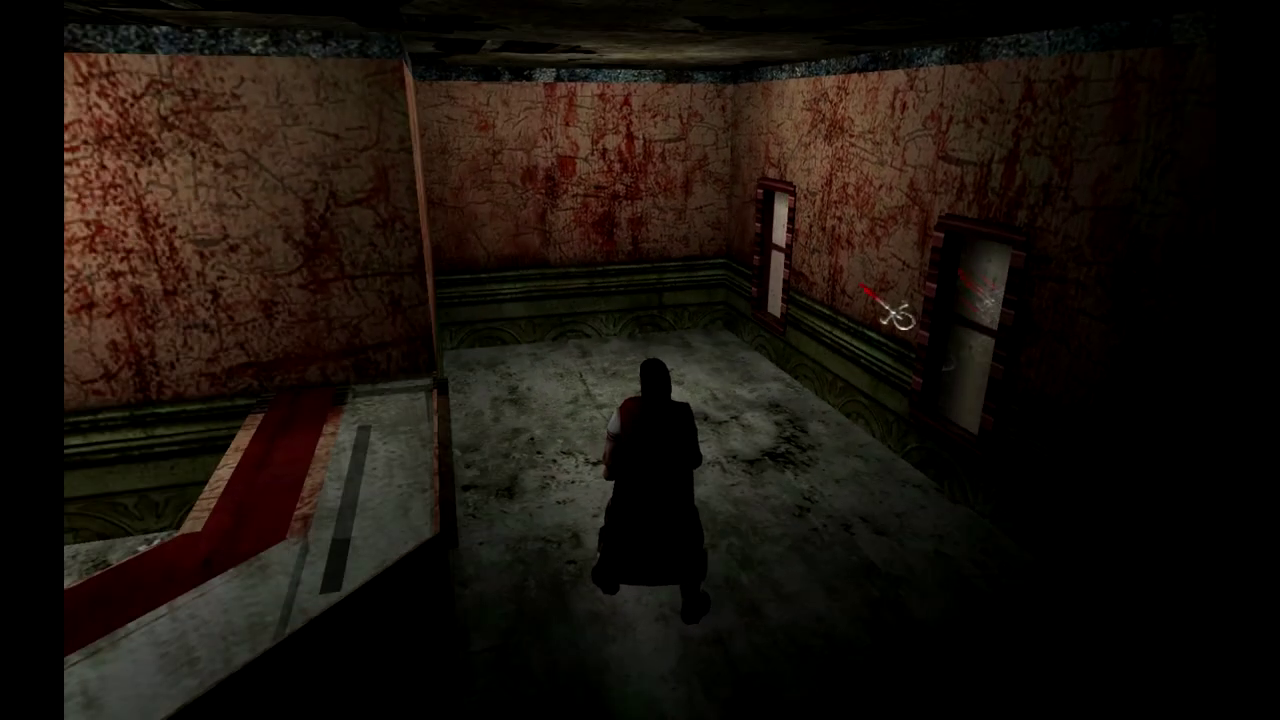
left_click(650, 408)
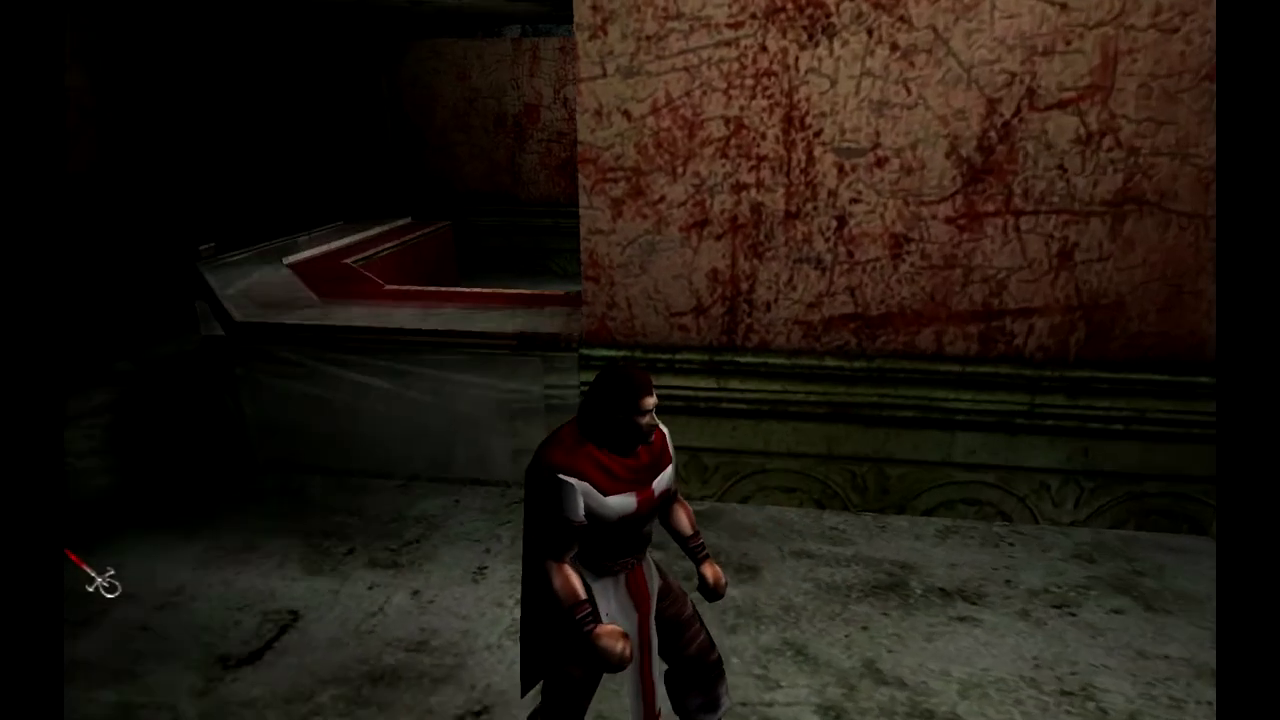
Walk the character into the windowed room and view its walls and the passage back to the counter.
left_click(480, 606)
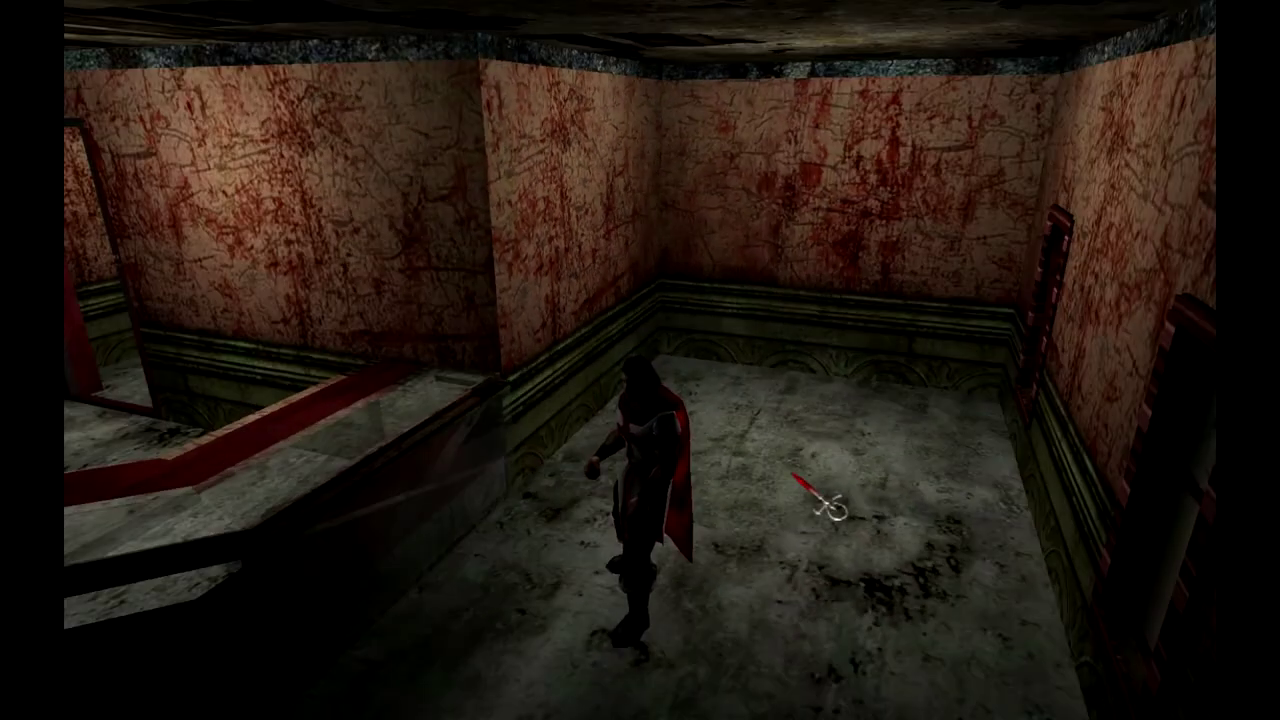
left_click(796, 475)
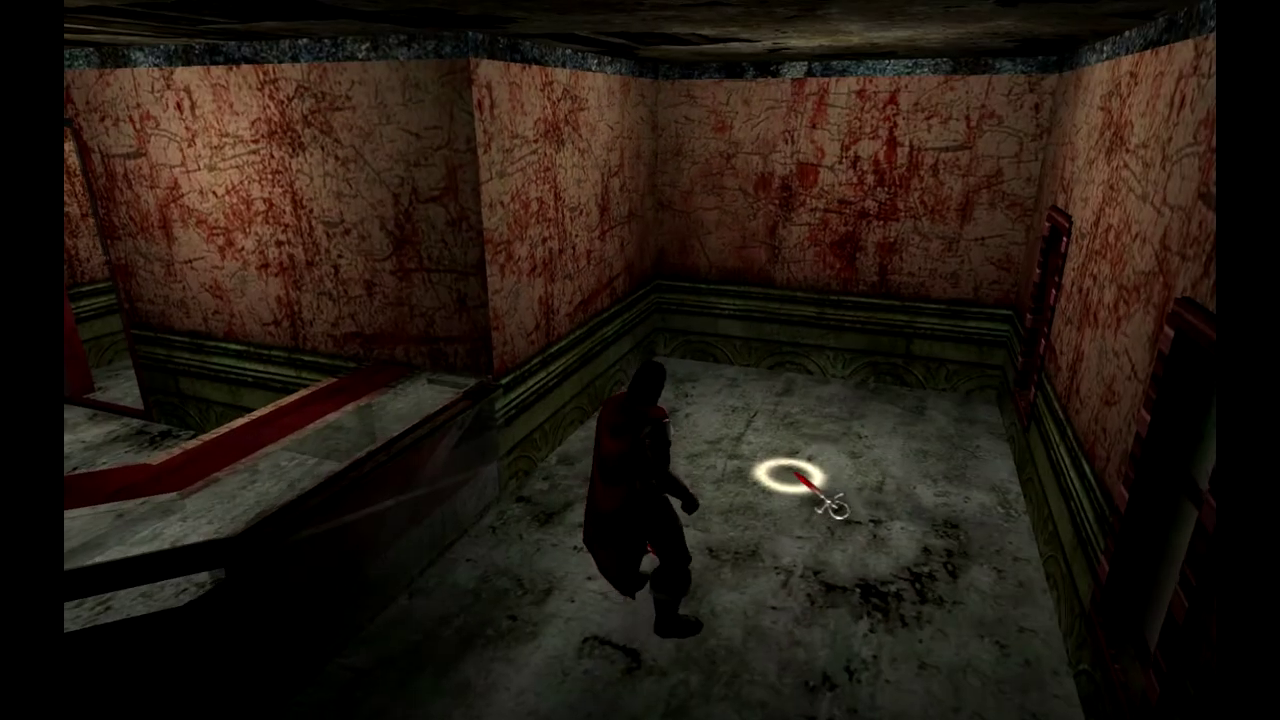
left_click(694, 449)
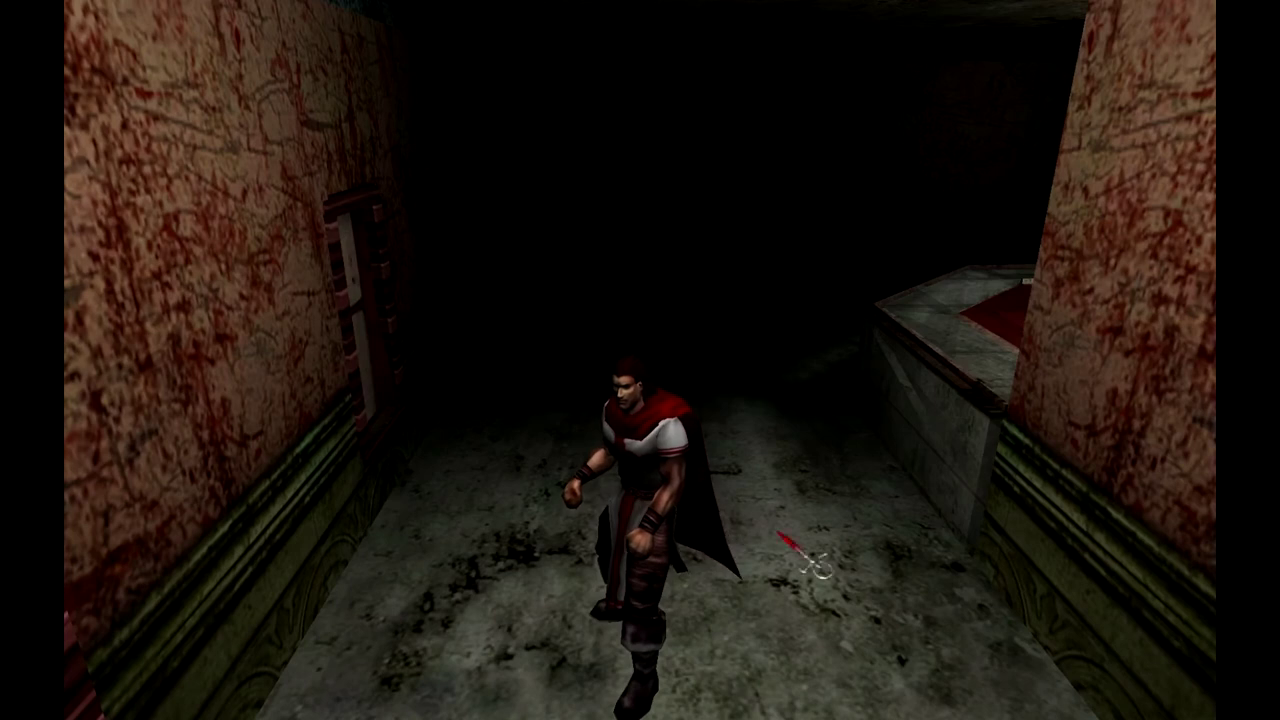
left_click(706, 378)
left_click(689, 443)
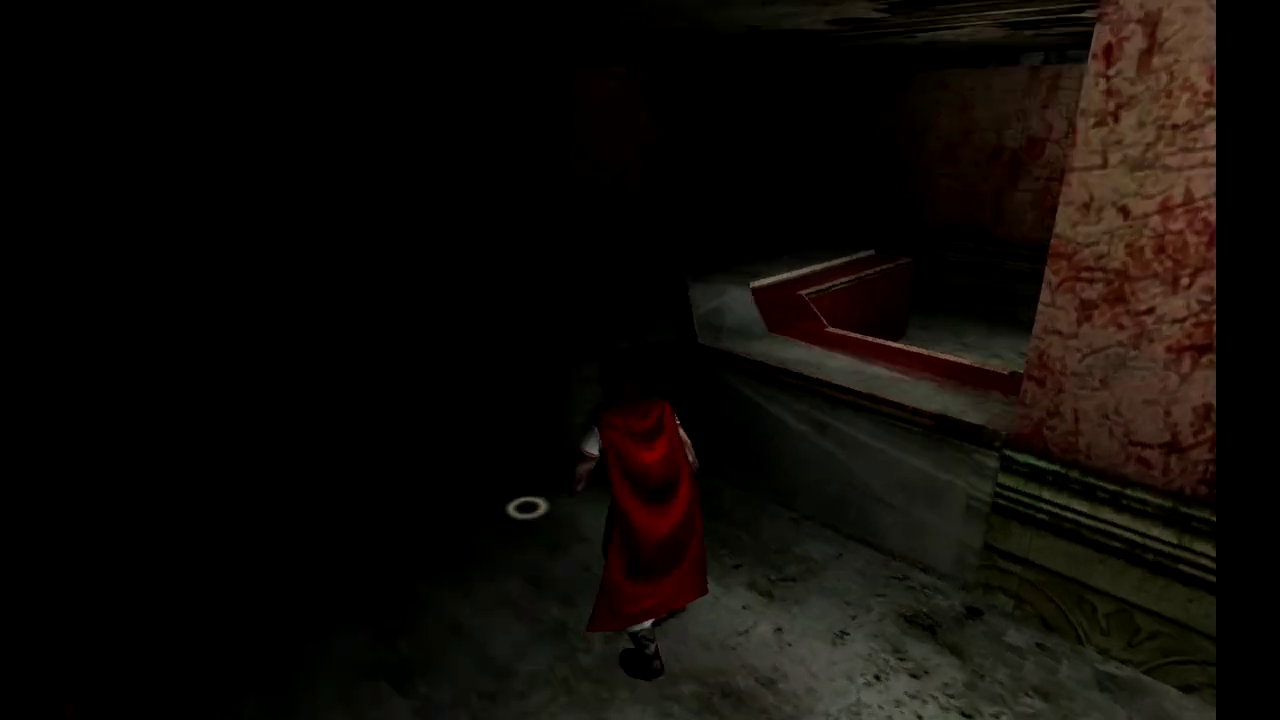
Lead the character out of the windowed room, past the unlit counter front, and in behind the counter.
left_click(470, 411)
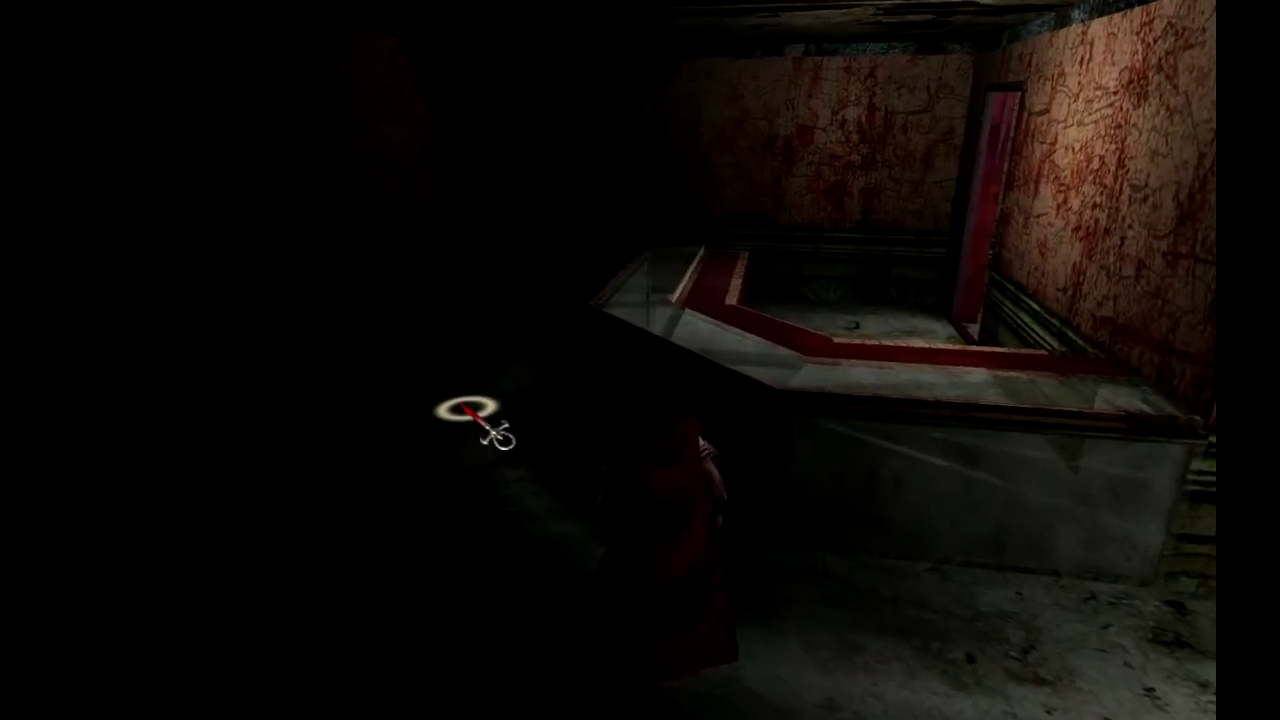
left_click(509, 422)
left_click(557, 422)
left_click(413, 437)
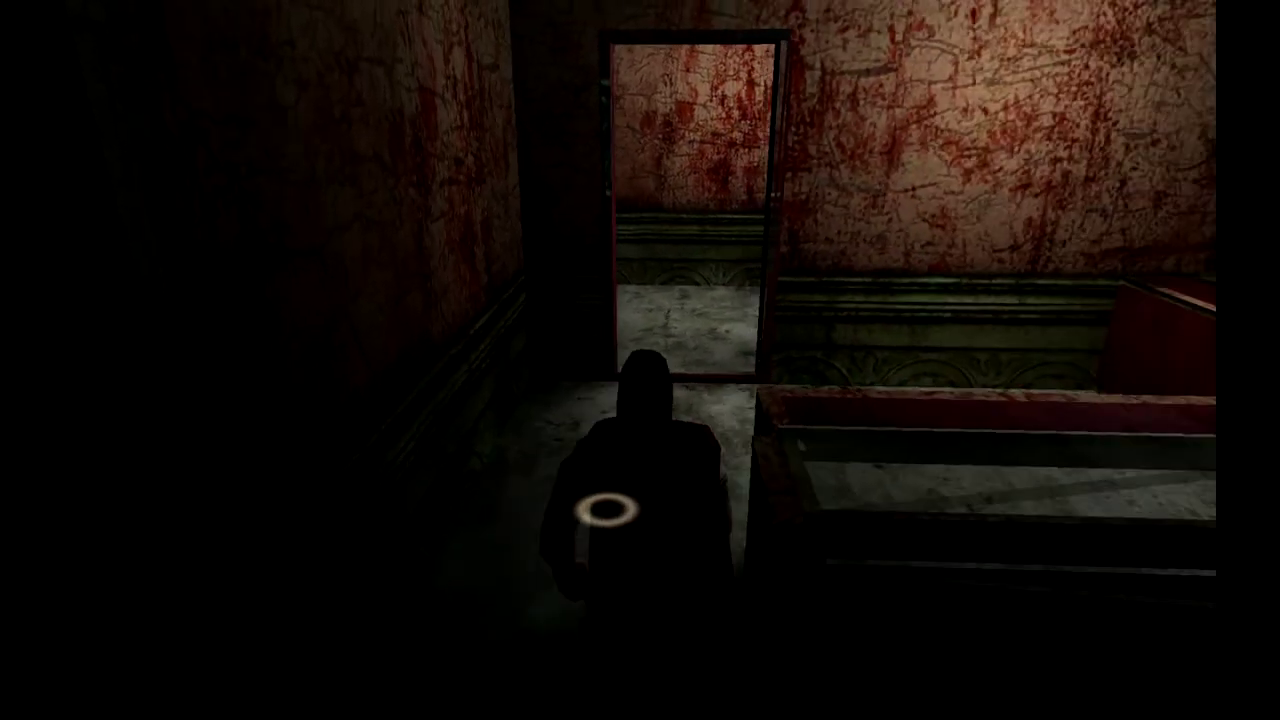
left_click(709, 514)
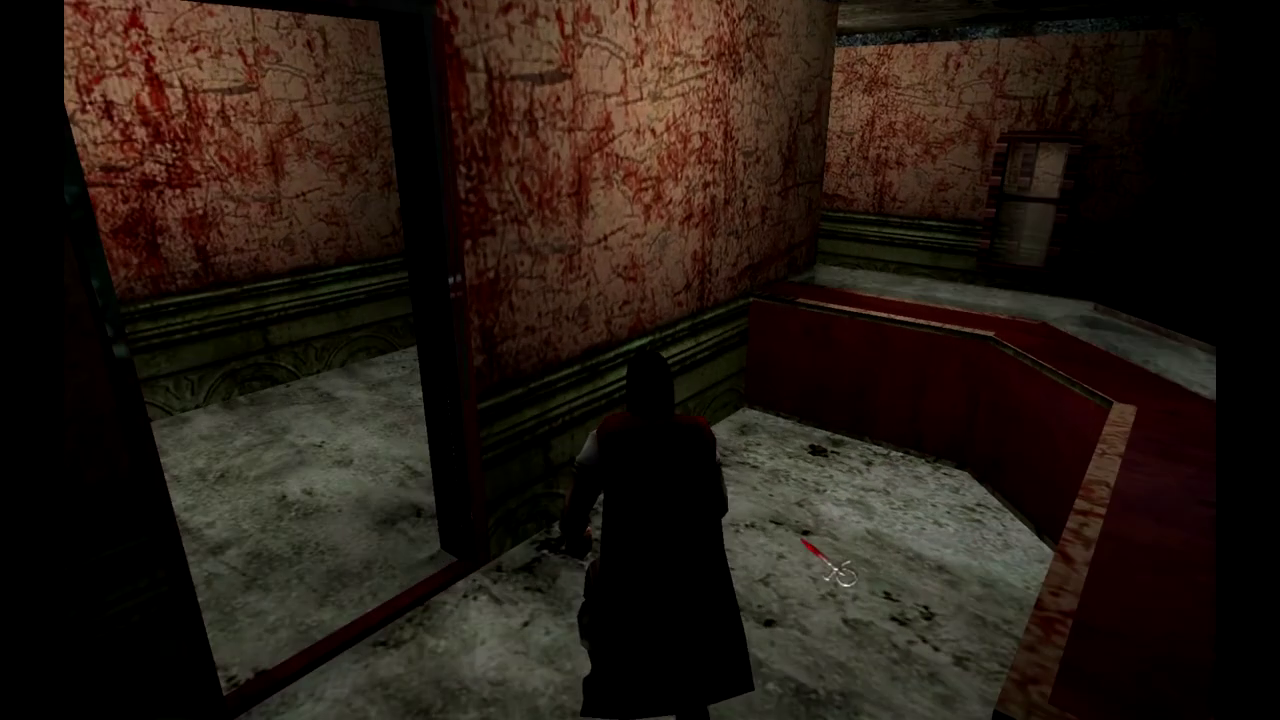
Inspect the area behind the counter from all sides, including the doorway, the red inner panels and the adjacent walls.
right_click_drag(801, 540, 990, 555)
right_click_drag(657, 530, 926, 568)
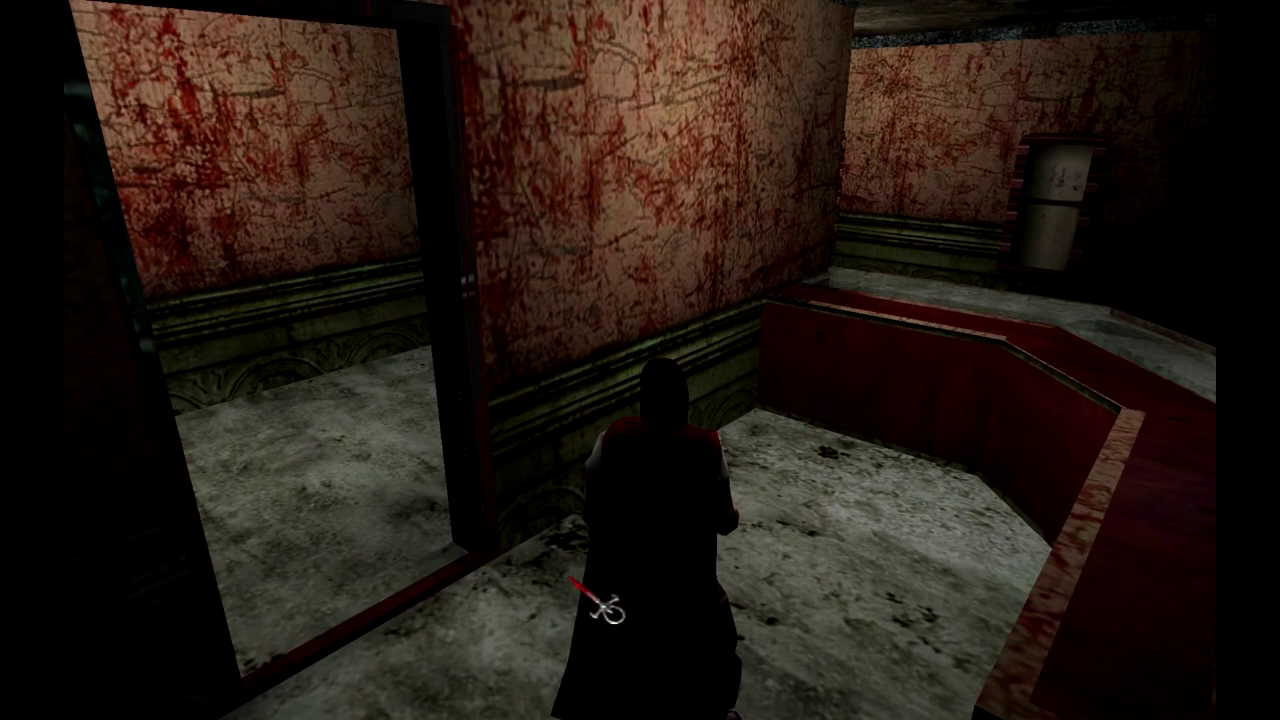
left_click(612, 628)
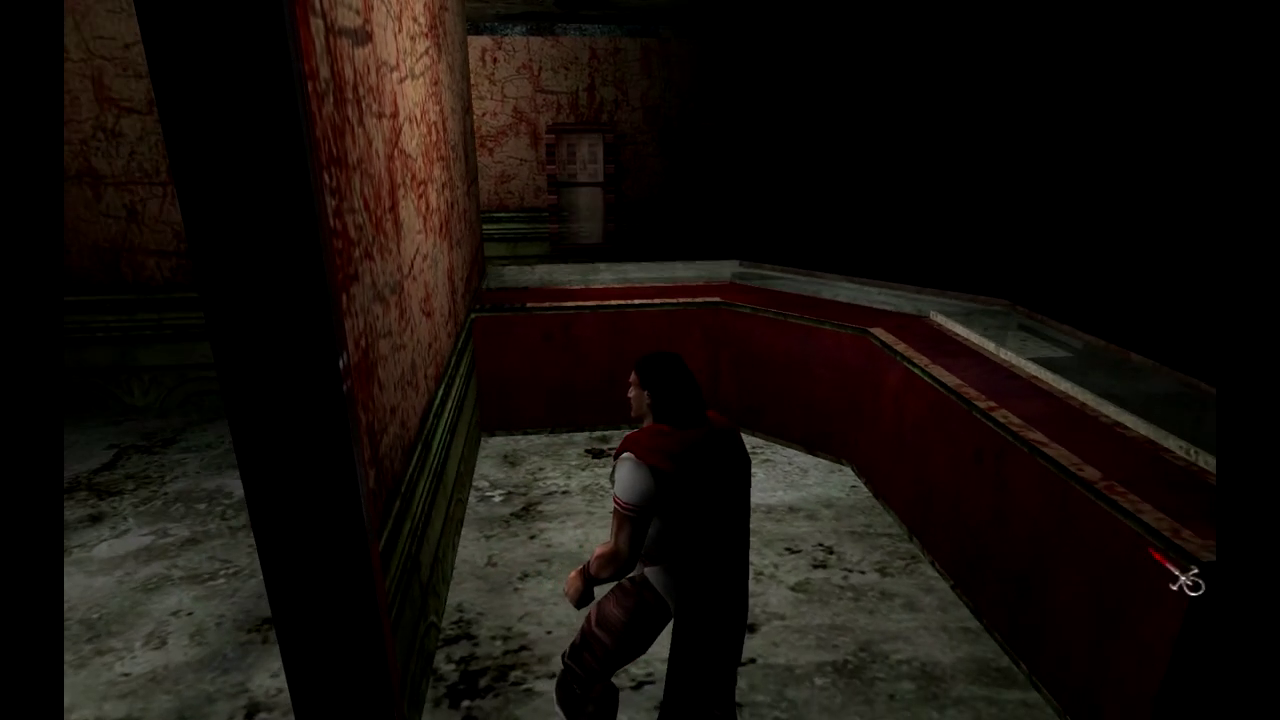
right_click_drag(643, 626, 68, 468)
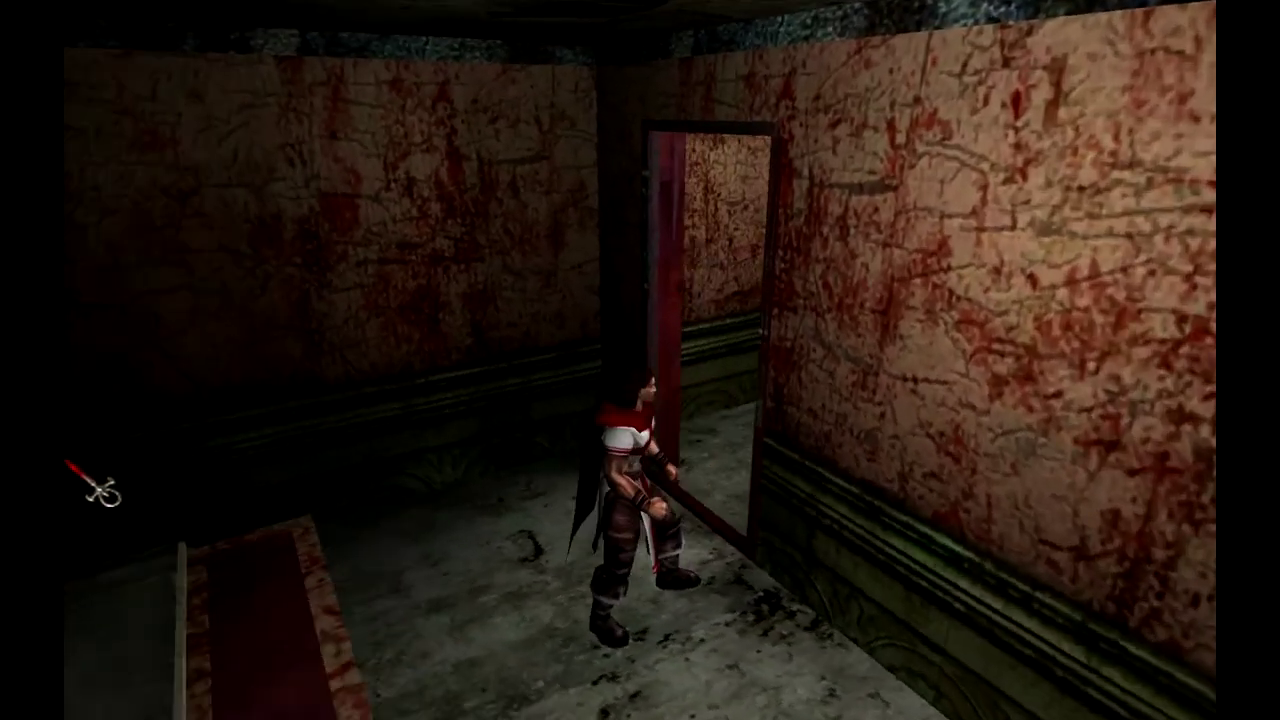
left_click(575, 565)
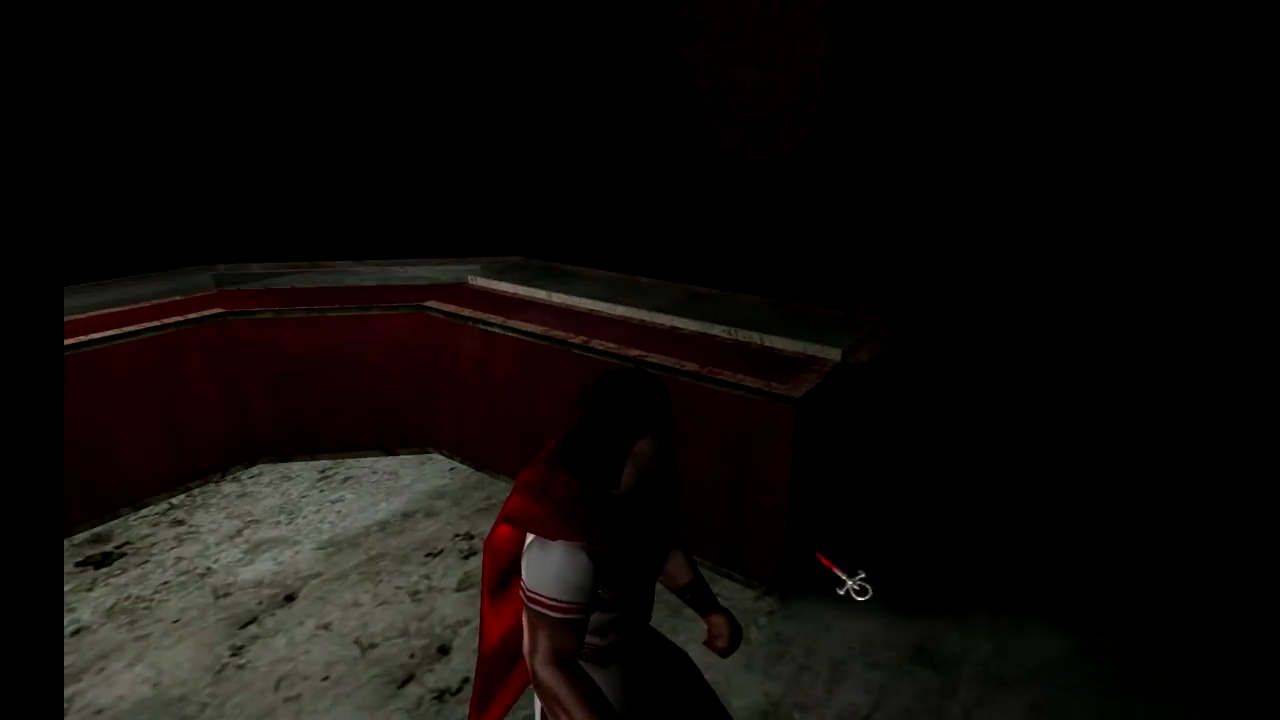
Return the character through the dark to the counter's front and survey the counter, doorway and windowed room from there.
left_click(990, 495)
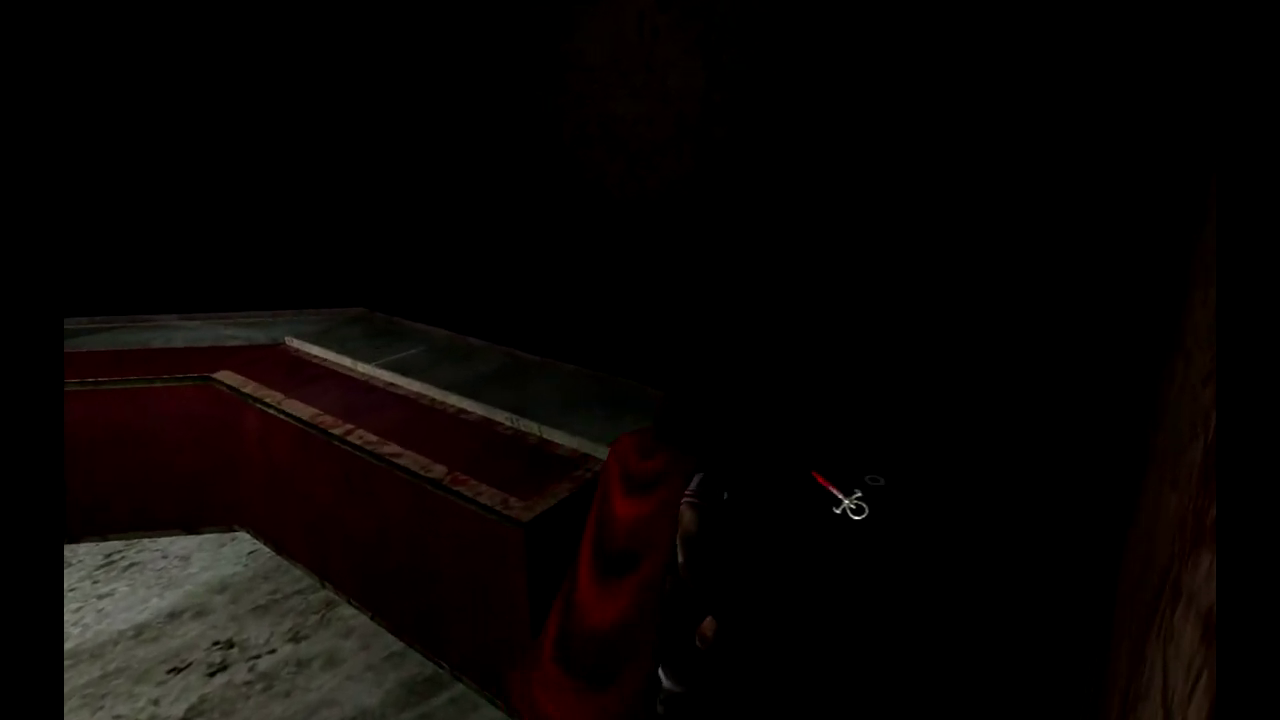
left_click(535, 365)
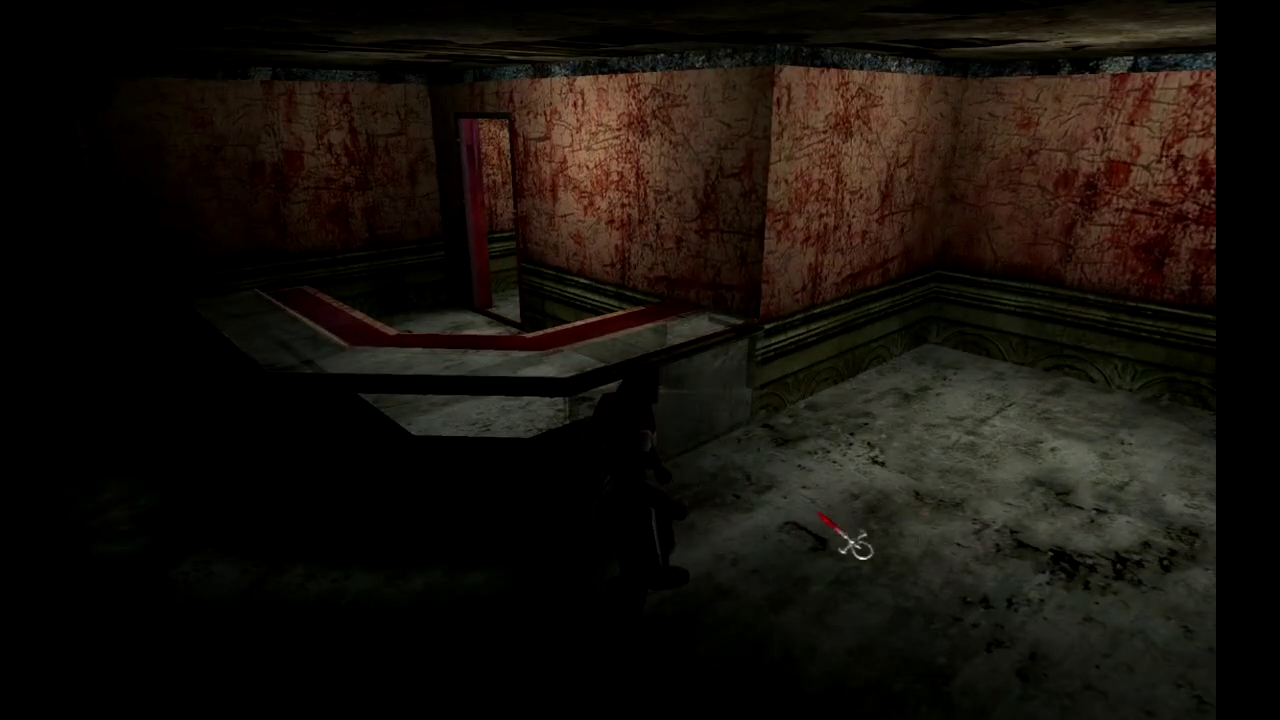
mouse_move(1214, 515)
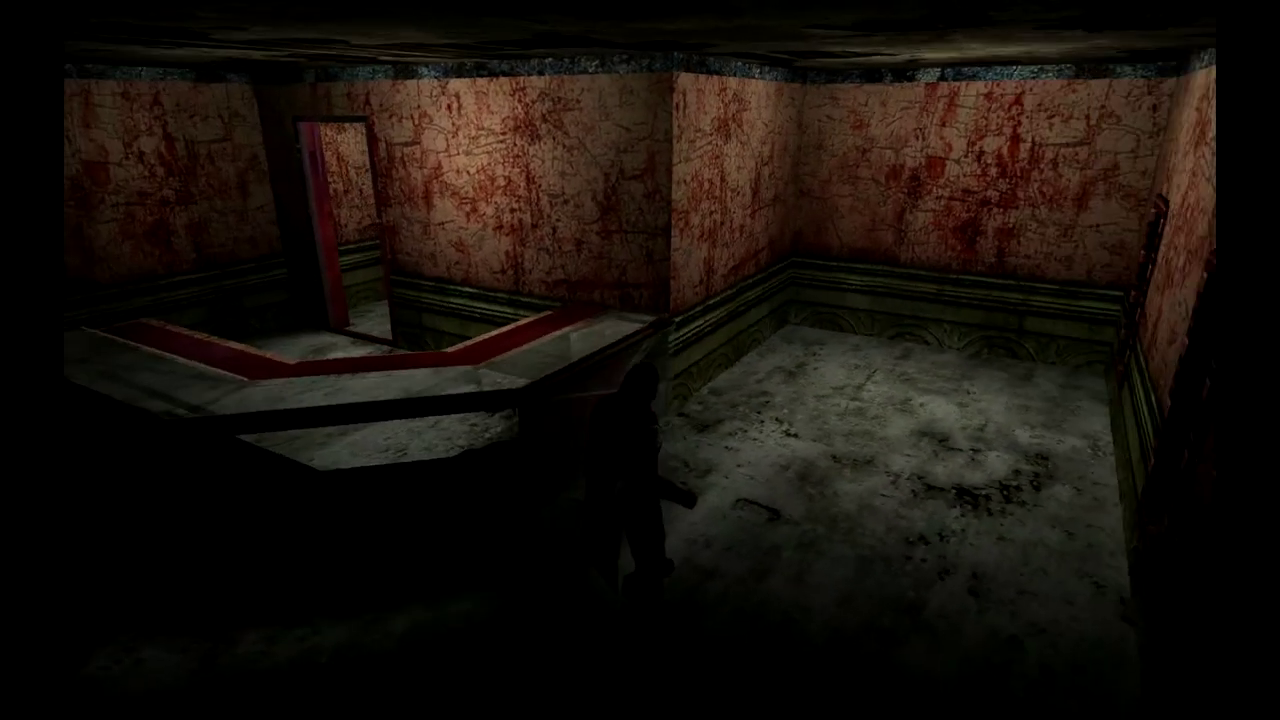
mouse_move(1214, 406)
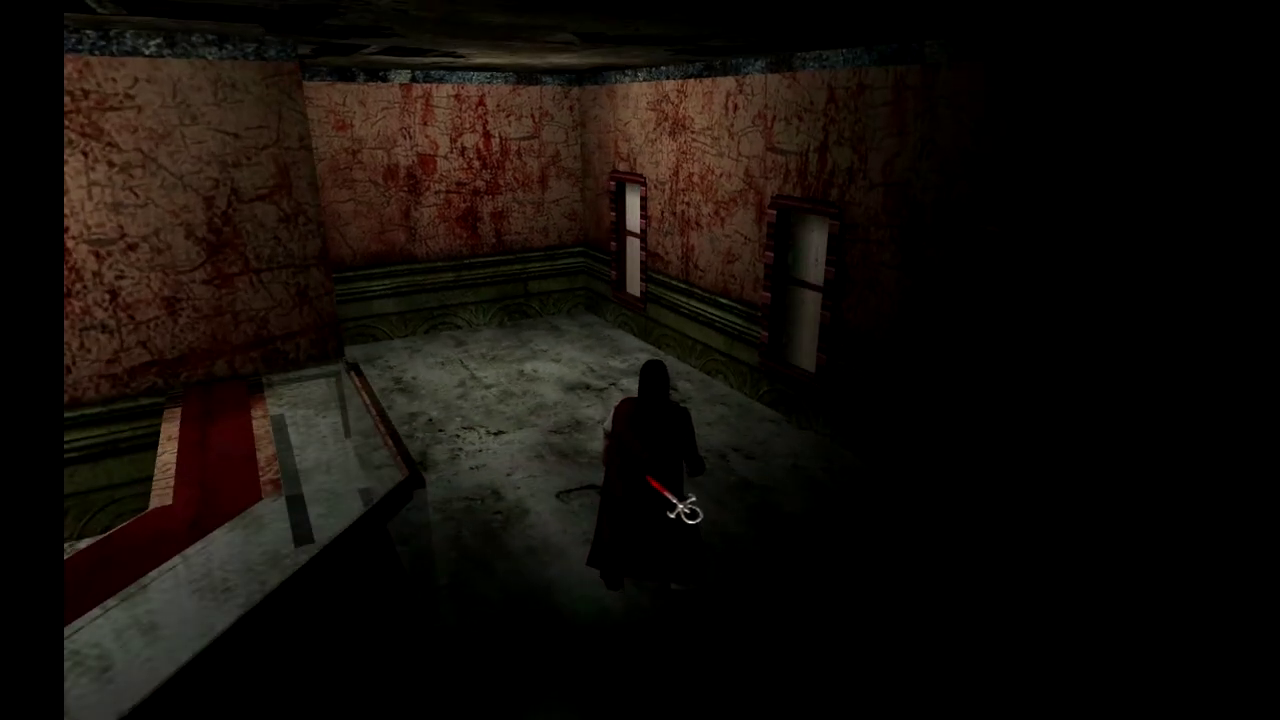
mouse_move(64, 289)
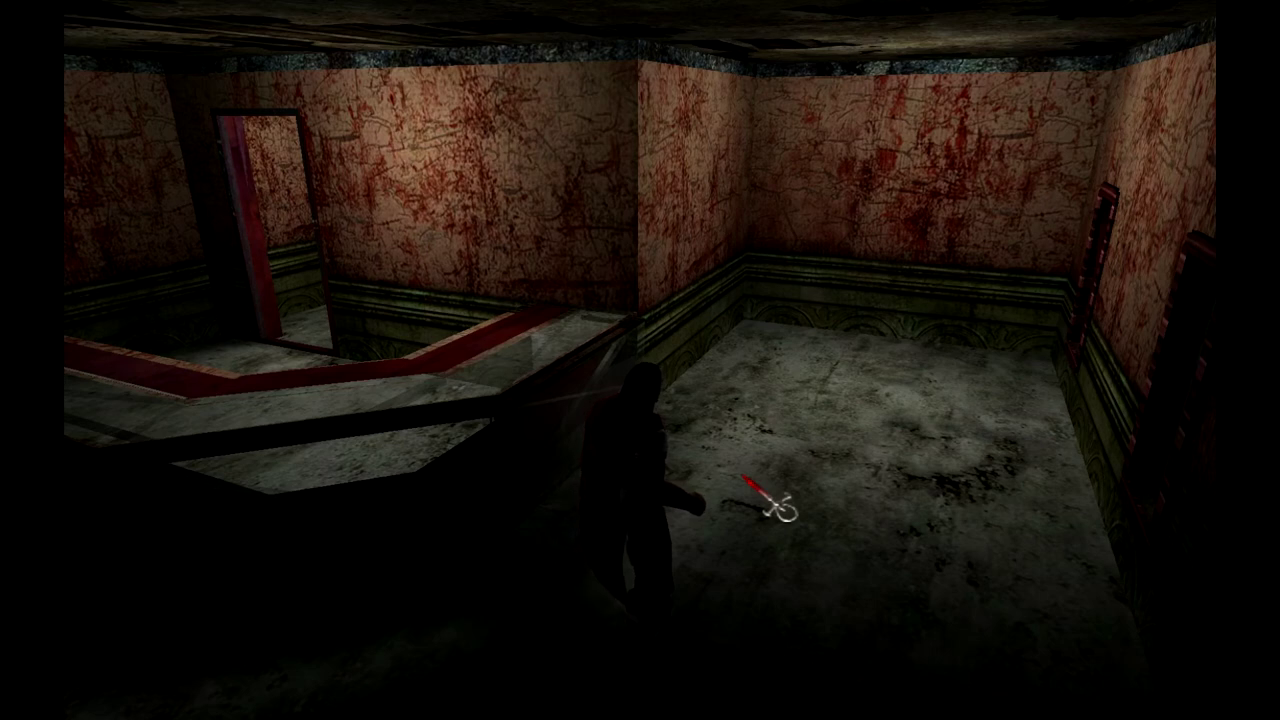
Walk the character into the lit windowed room and back out along the dark front of the counter.
left_click(820, 391)
left_click(764, 505)
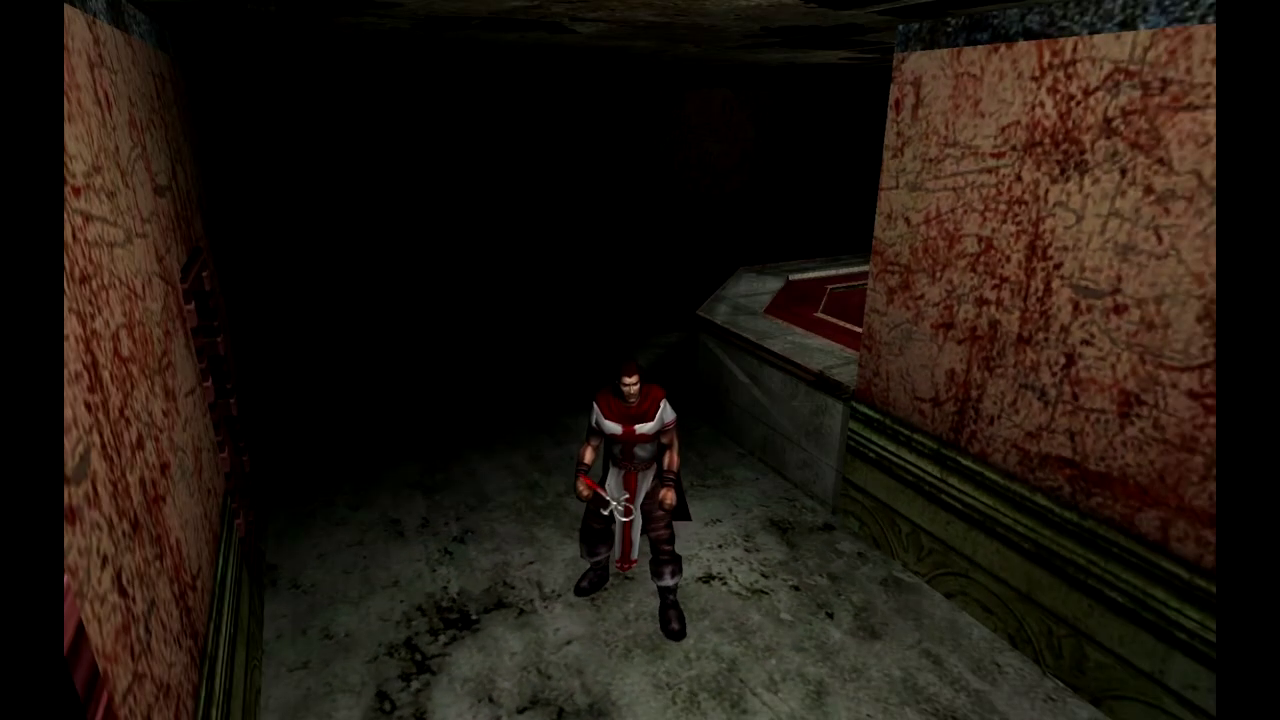
left_click(600, 462)
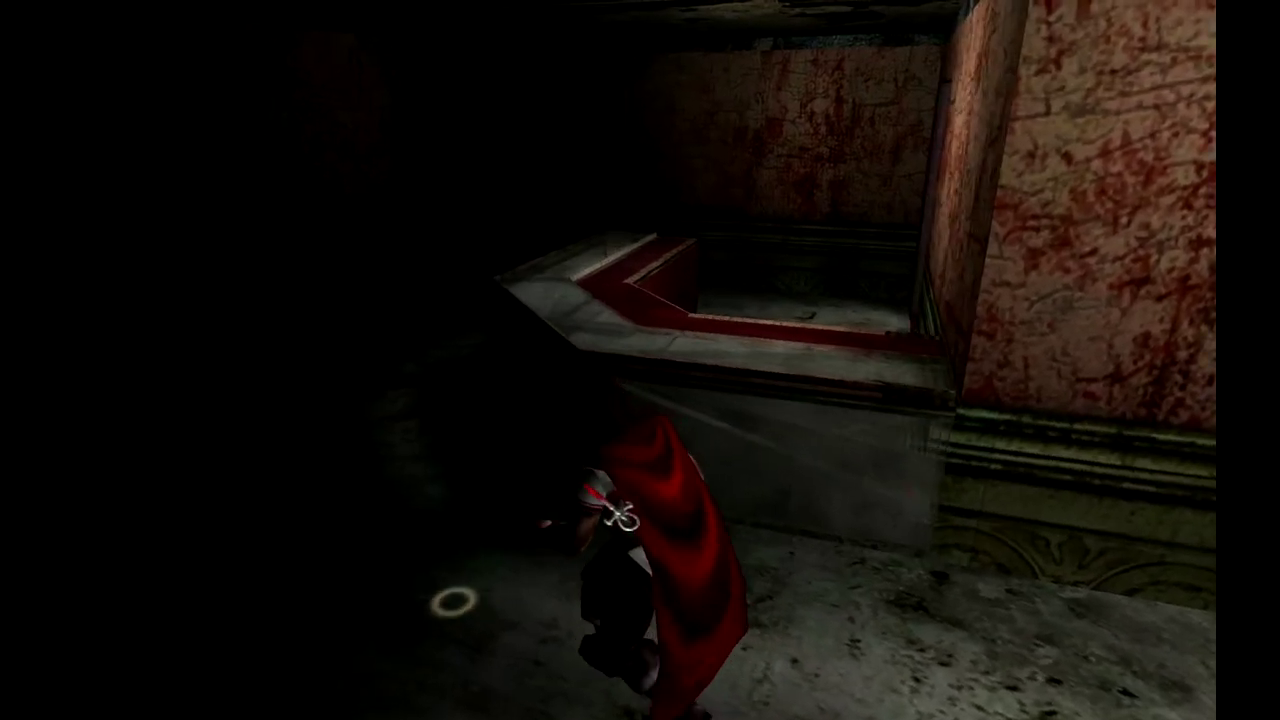
left_click(523, 411)
left_click(536, 447)
left_click(523, 414)
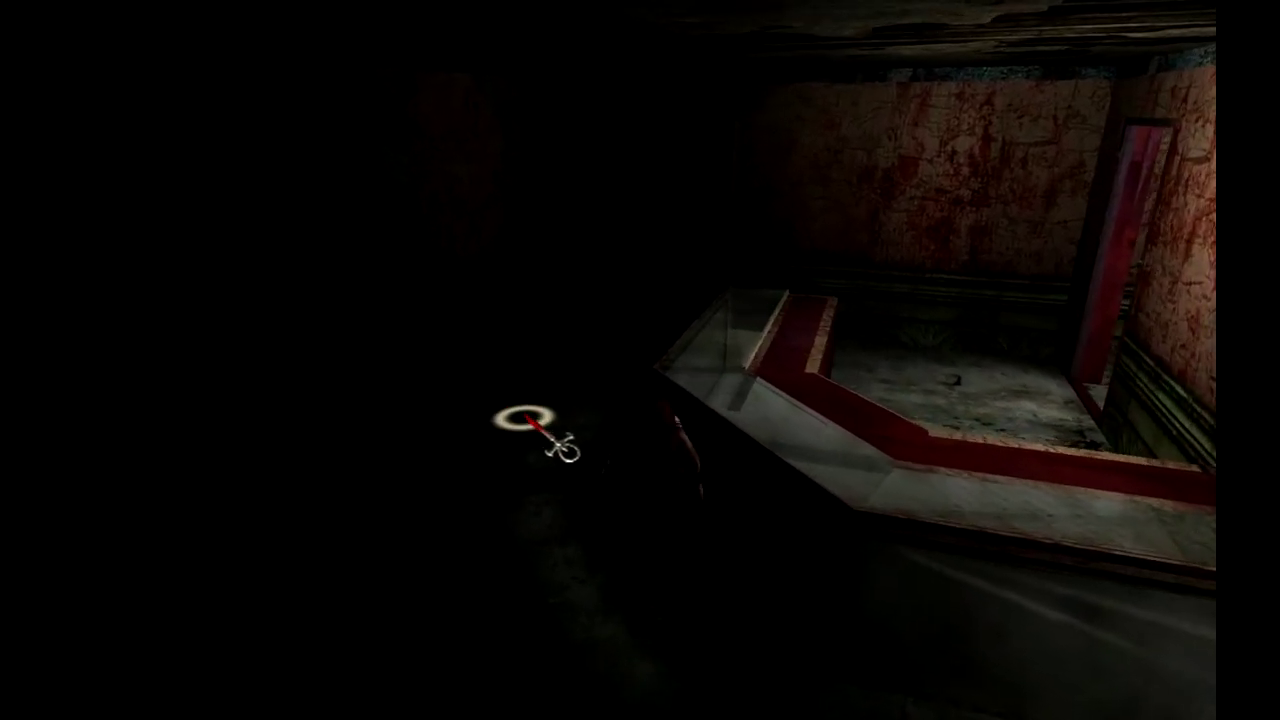
Move the character through the unlit area before the counter and view the countertop and windowed wall from there.
left_click(652, 490)
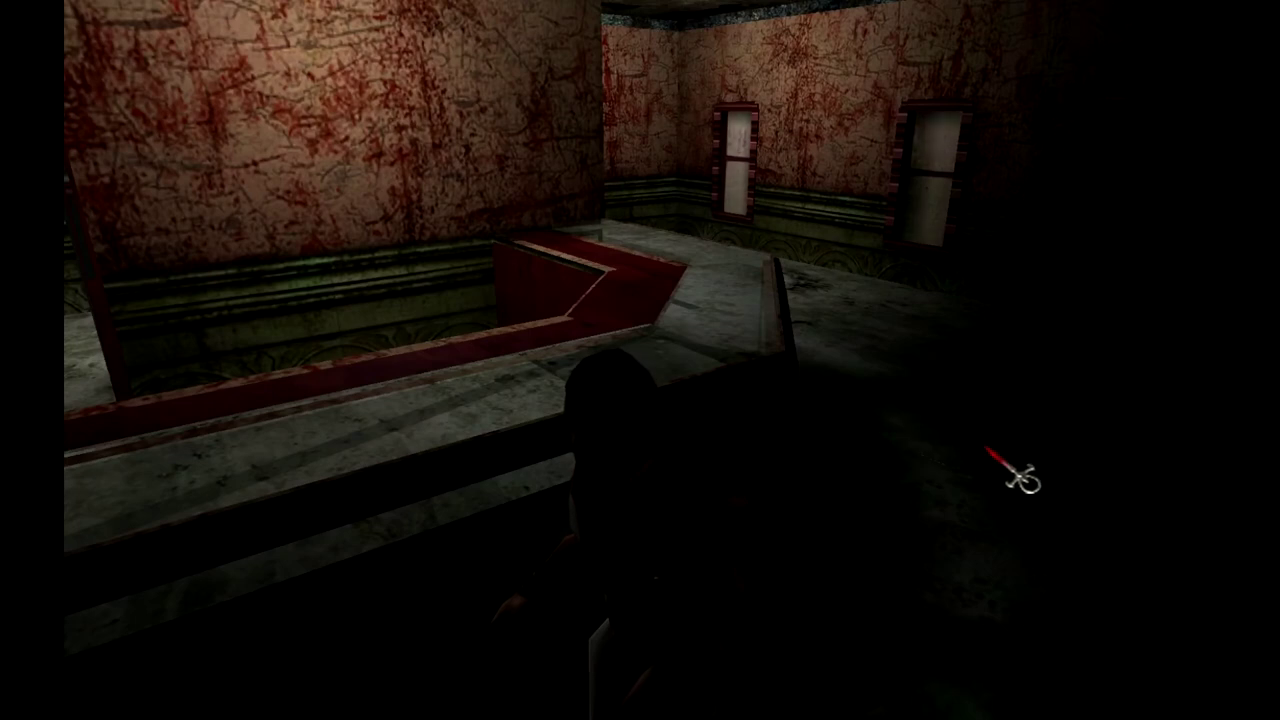
left_click(1003, 490)
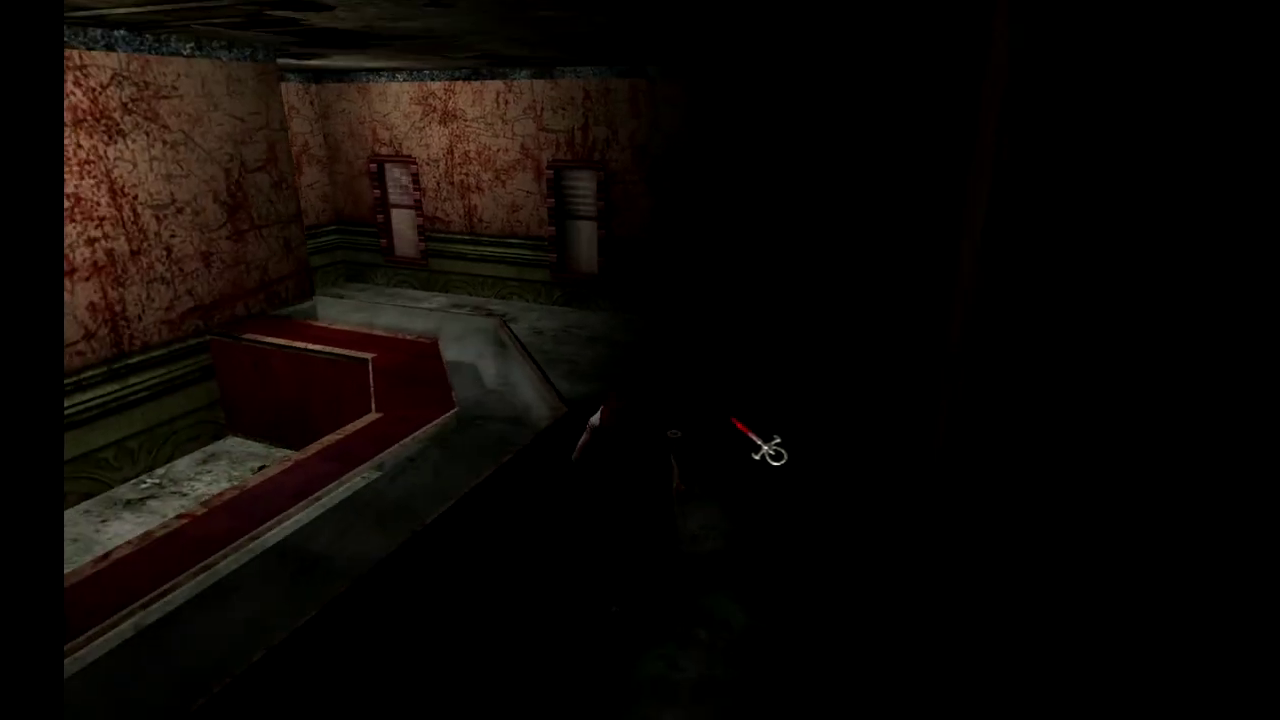
left_click(697, 398)
left_click(608, 399)
left_click(618, 532)
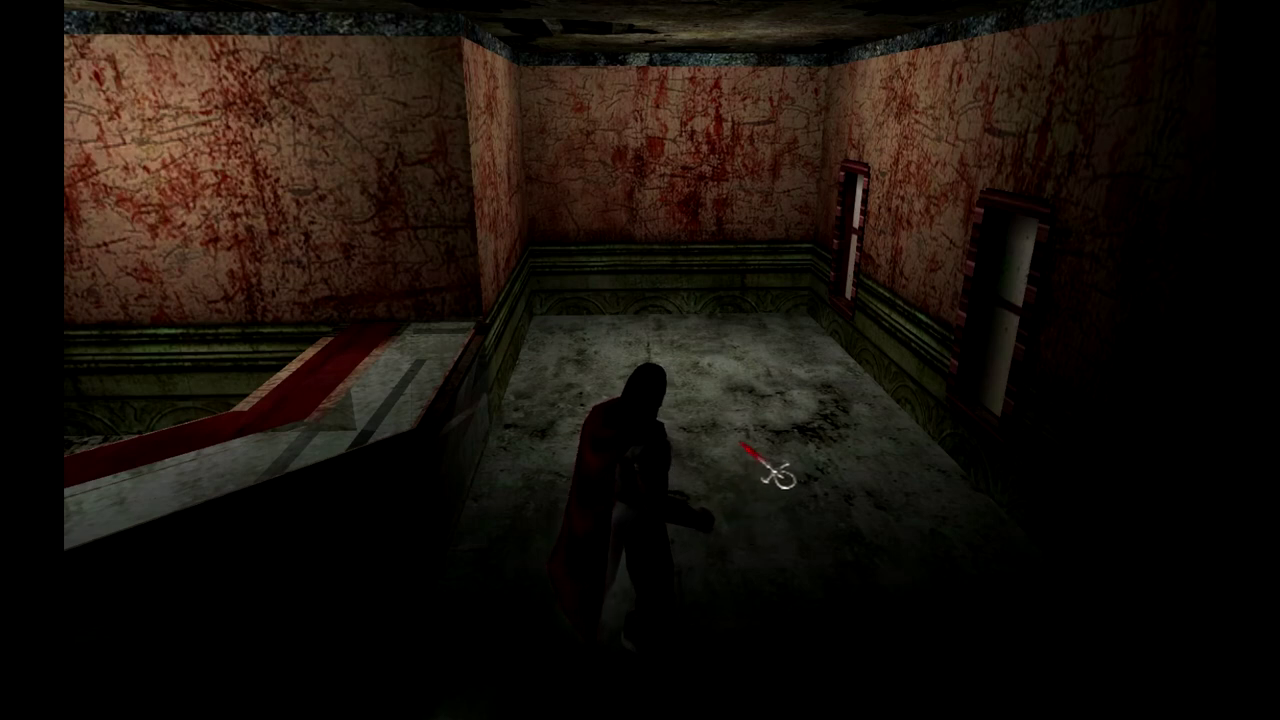
Take the character into the windowed room again, look back at the counter, and return to its front edge.
mouse_move(66, 256)
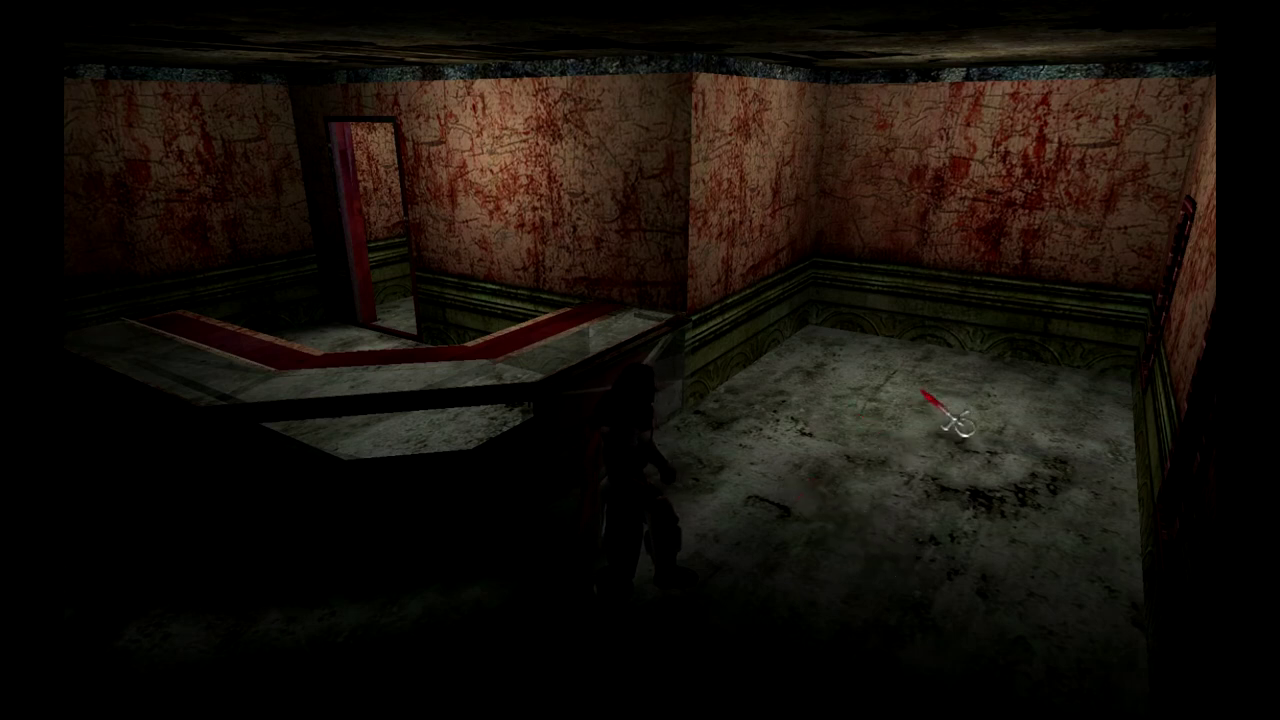
left_click(910, 400)
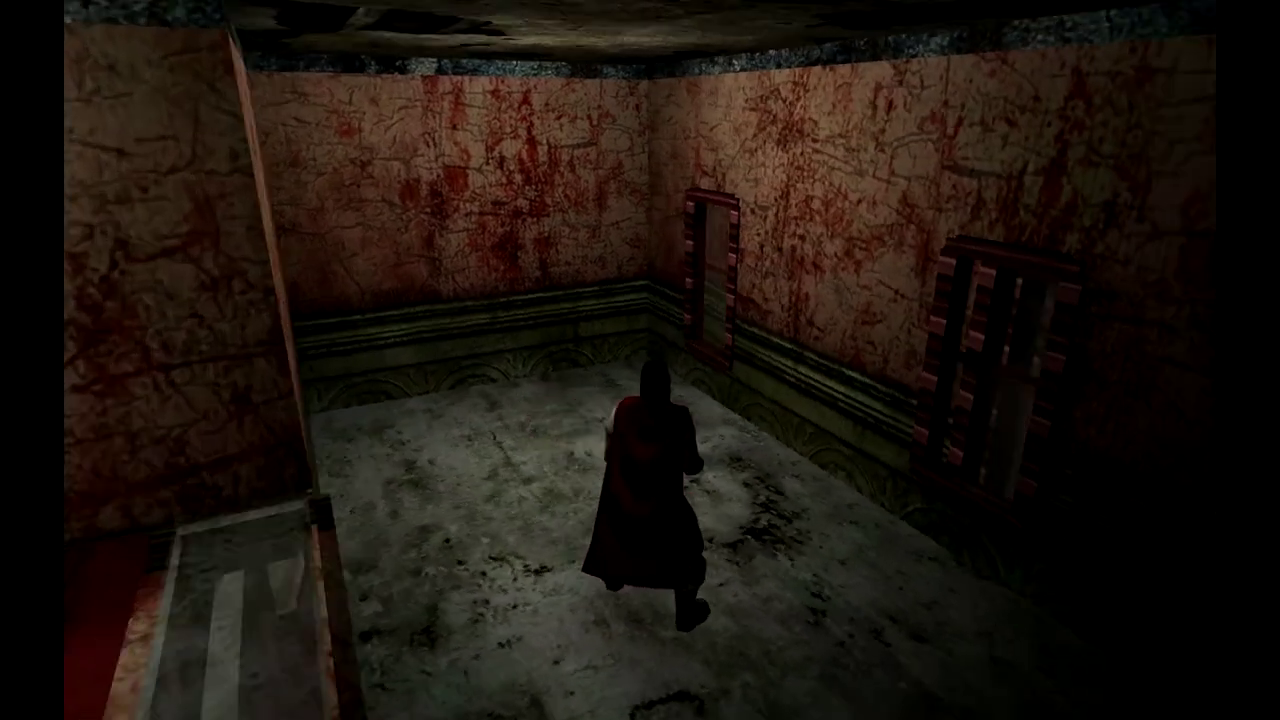
right_click_drag(640, 517, 910, 517)
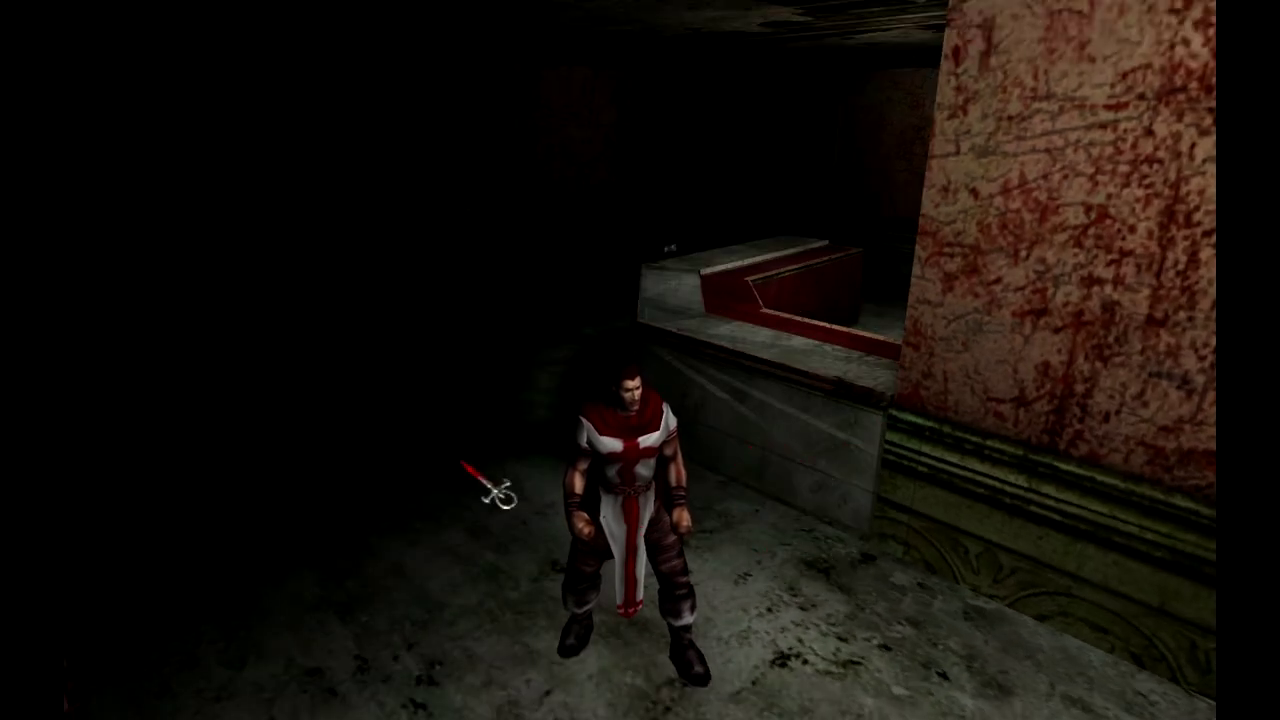
left_click(489, 491)
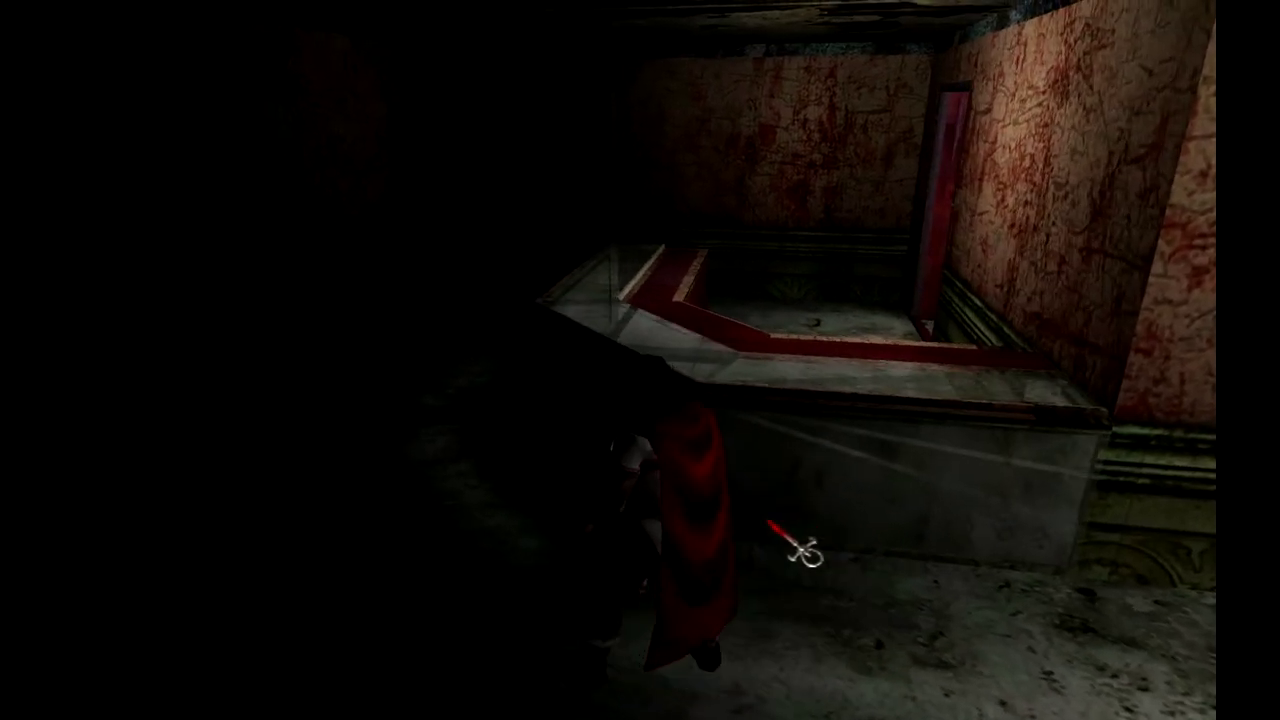